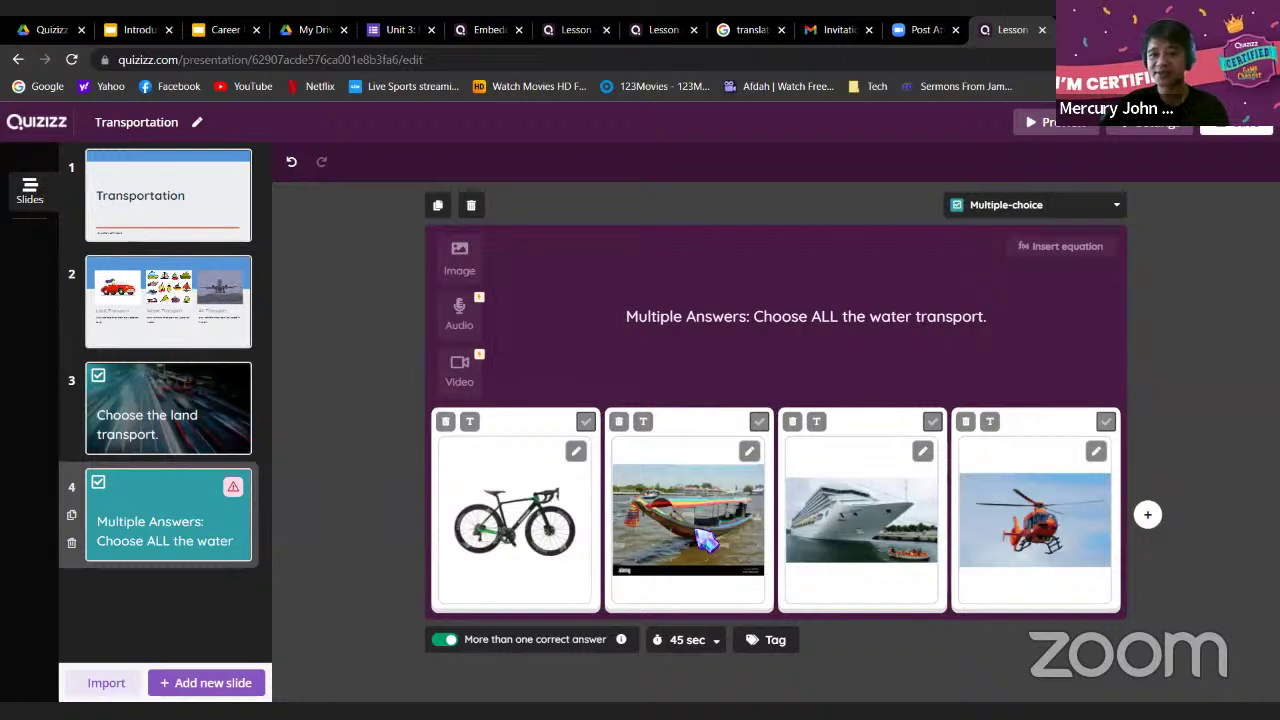
Mark the long-tail boat and cruise ship as correct water-transport answers, then start a new slide
{"action": "left_click", "coordinate": [759, 421]}
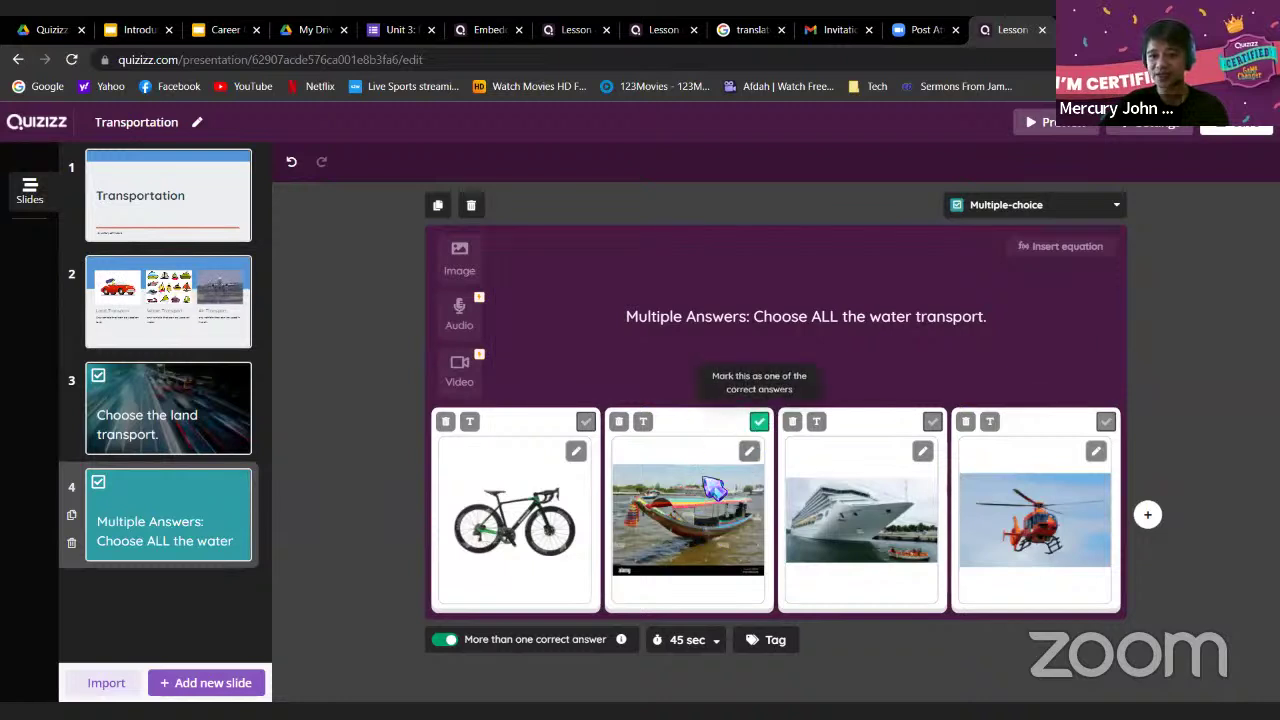
{"action": "left_click", "coordinate": [932, 421]}
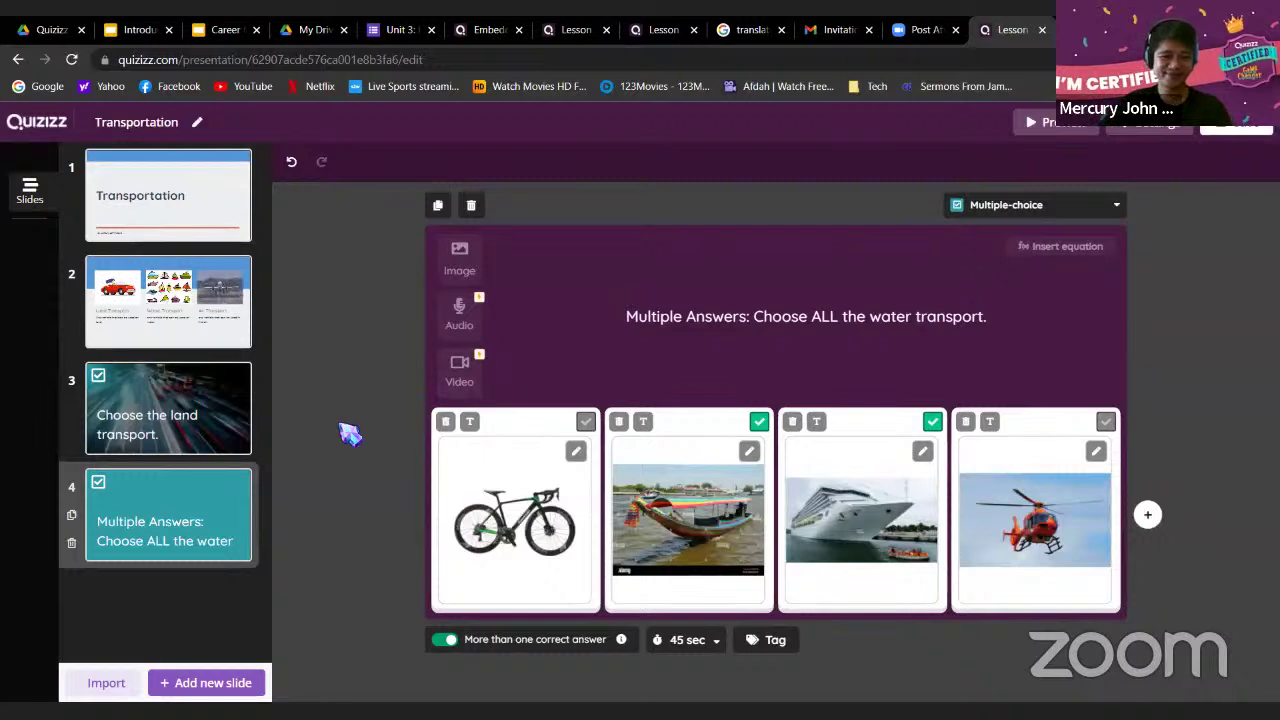
{"action": "left_click", "coordinate": [172, 684]}
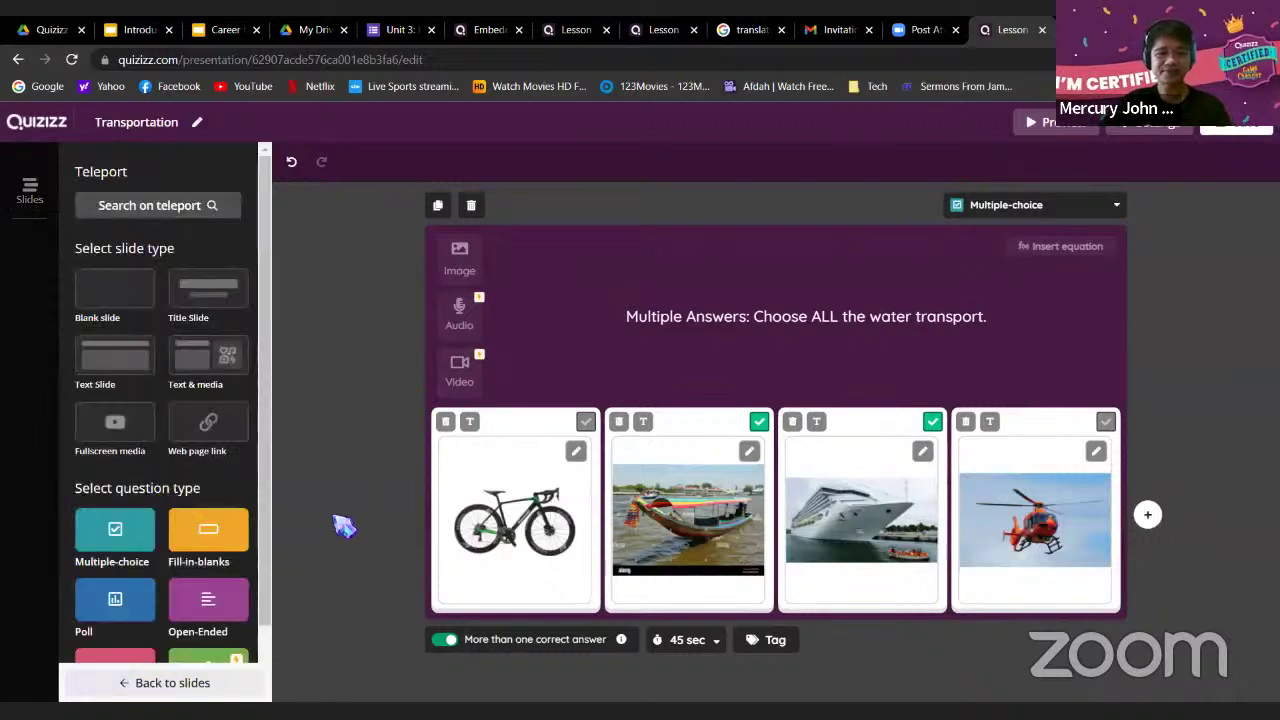
{"action": "left_click", "coordinate": [590, 29]}
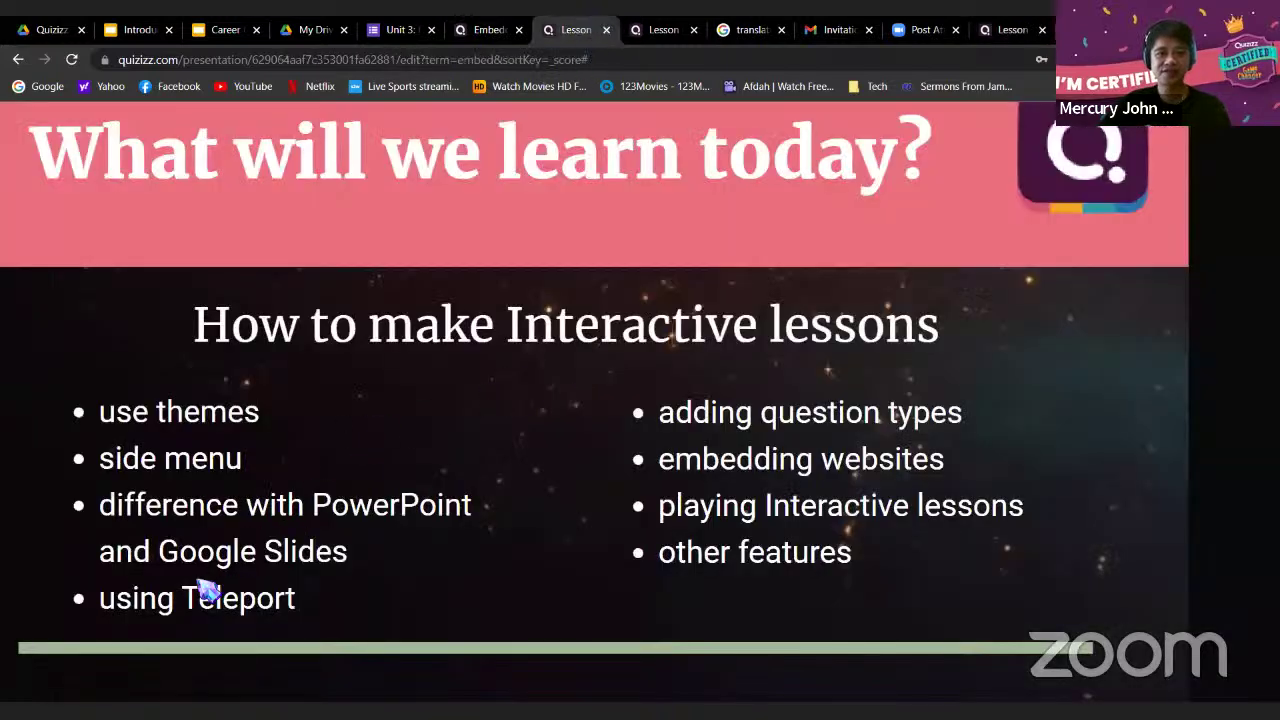
{"action": "left_click", "coordinate": [1012, 30]}
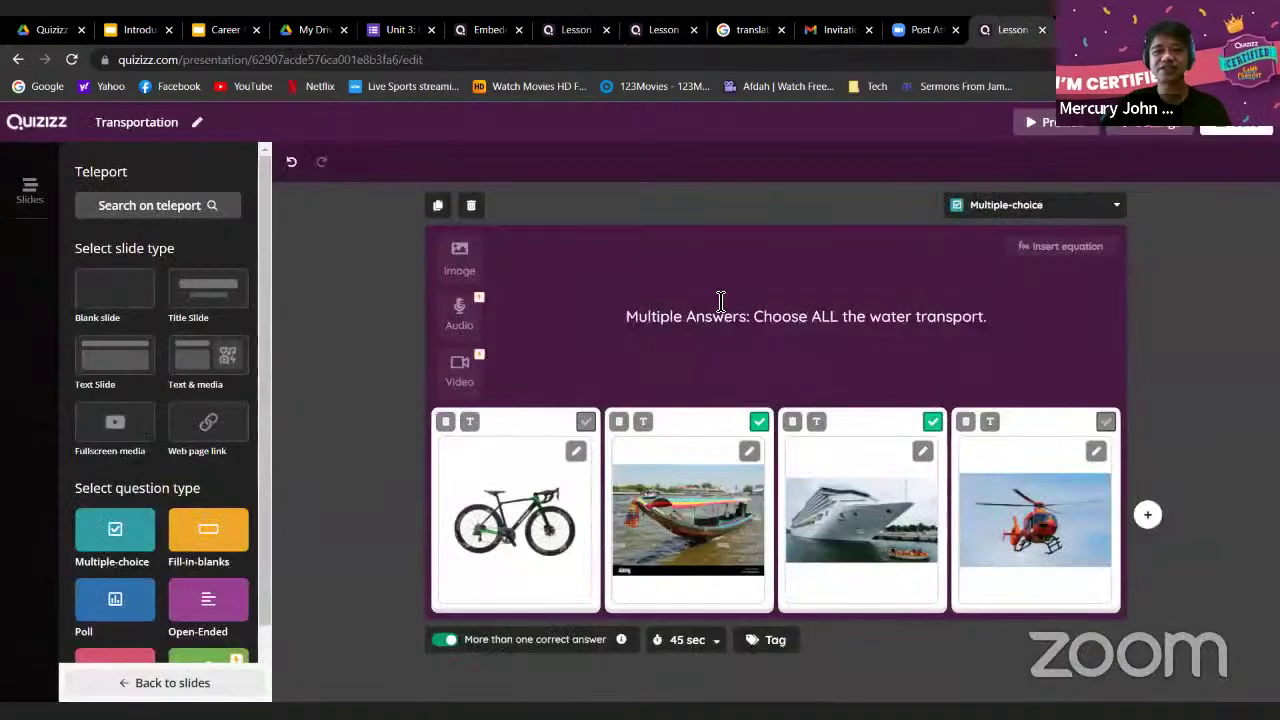
{"action": "left_click", "coordinate": [185, 683]}
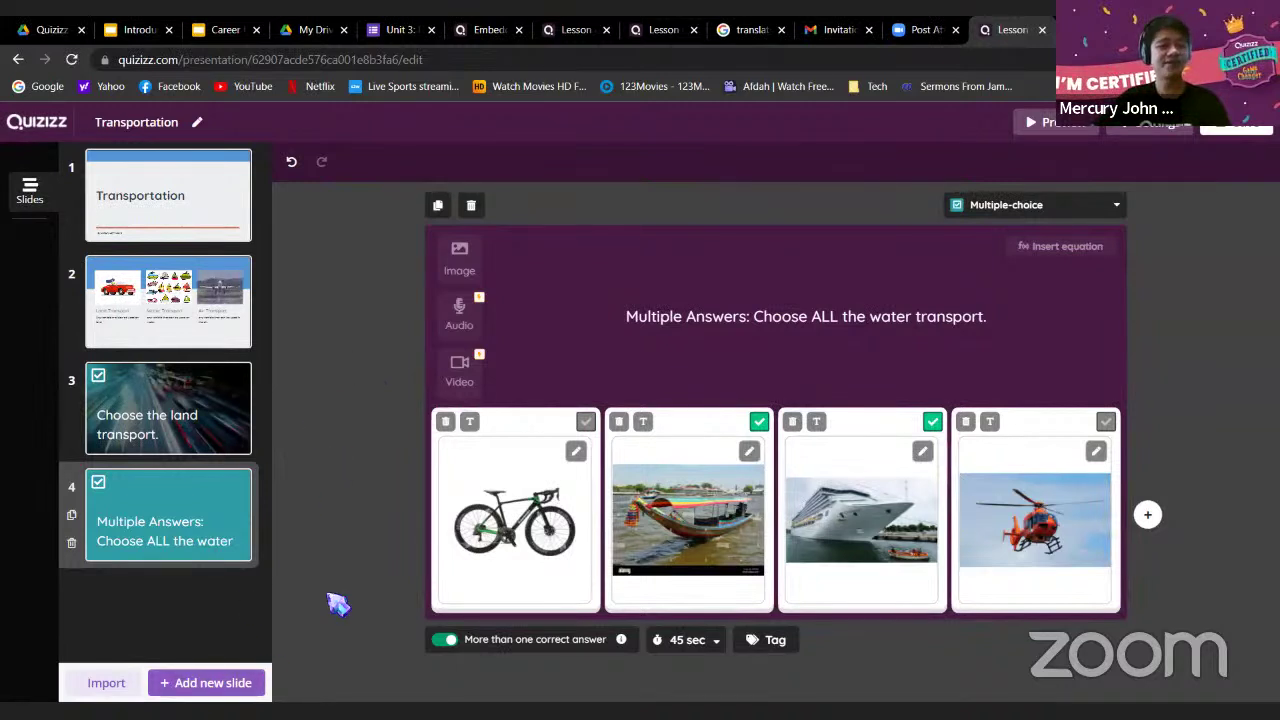
{"action": "left_click", "coordinate": [208, 690]}
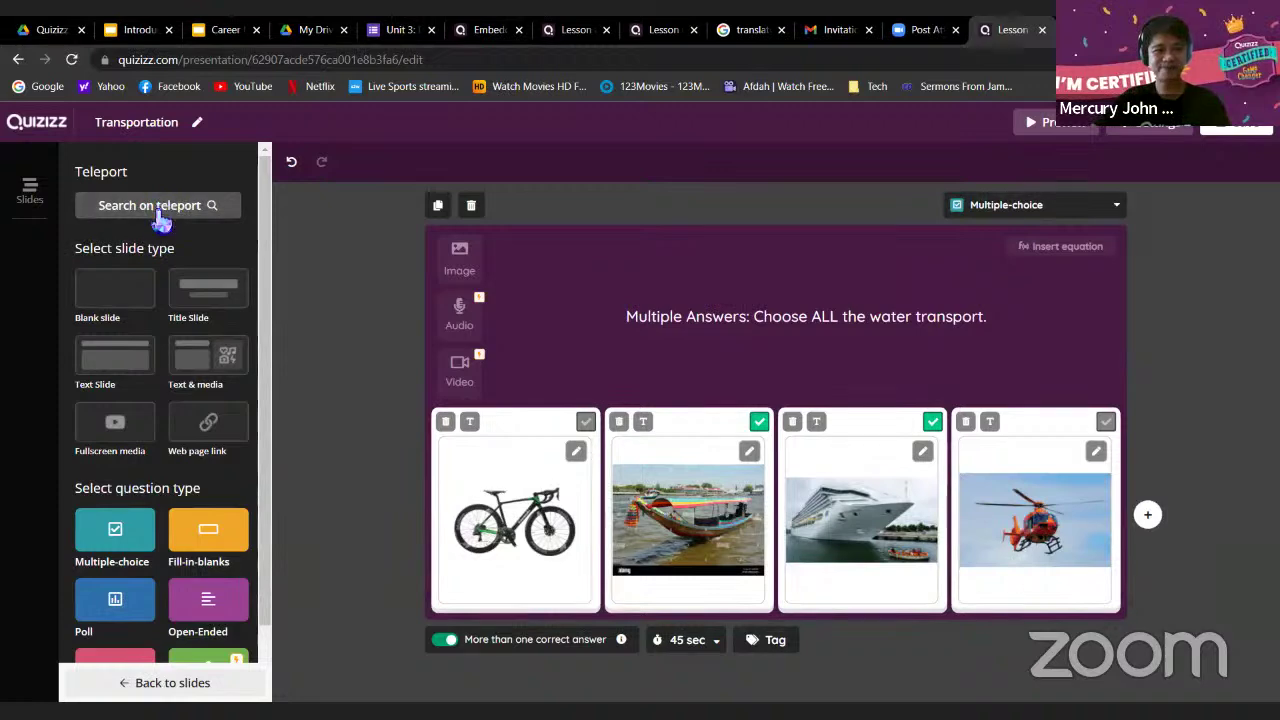
Search the community question library for 'air transport' in place of 'Transportation'
{"action": "left_click", "coordinate": [152, 210]}
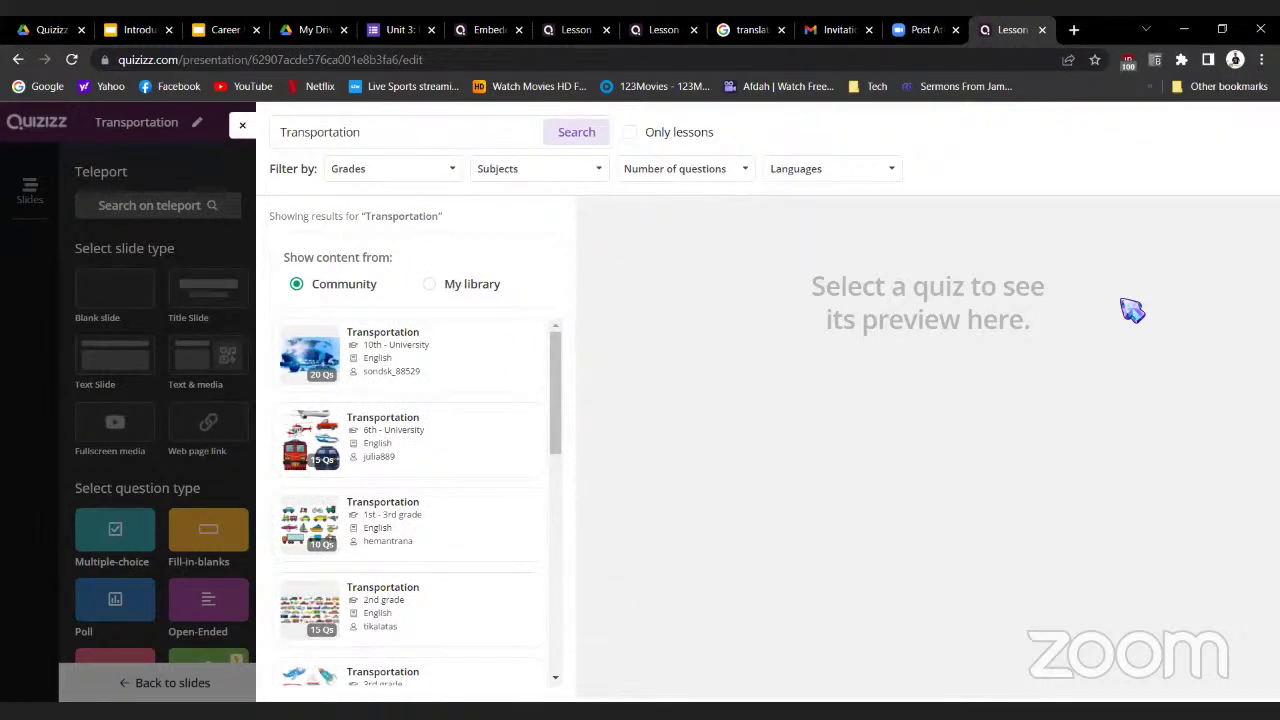
{"action": "left_click", "coordinate": [664, 283]}
{"action": "left_click", "coordinate": [414, 131]}
{"action": "left_click_drag", "start_coordinate": [416, 134], "coordinate": [283, 138]}
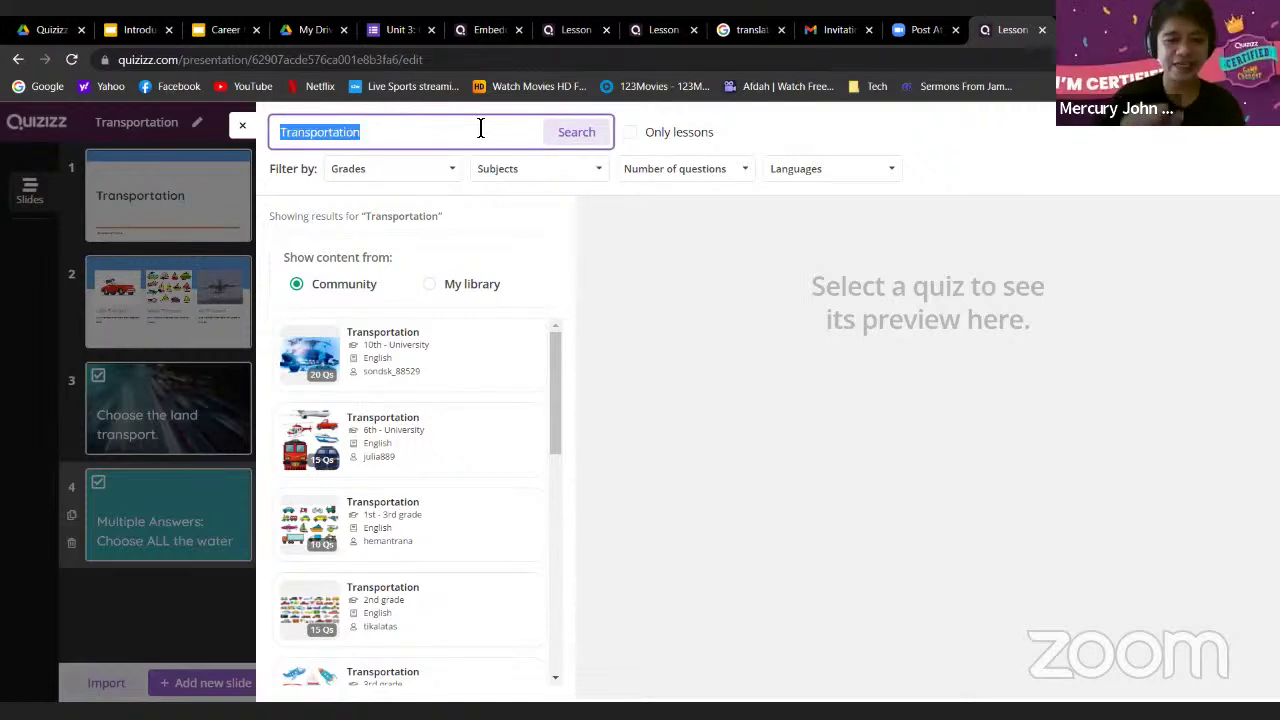
{"action": "key", "text": "BackSpace"}
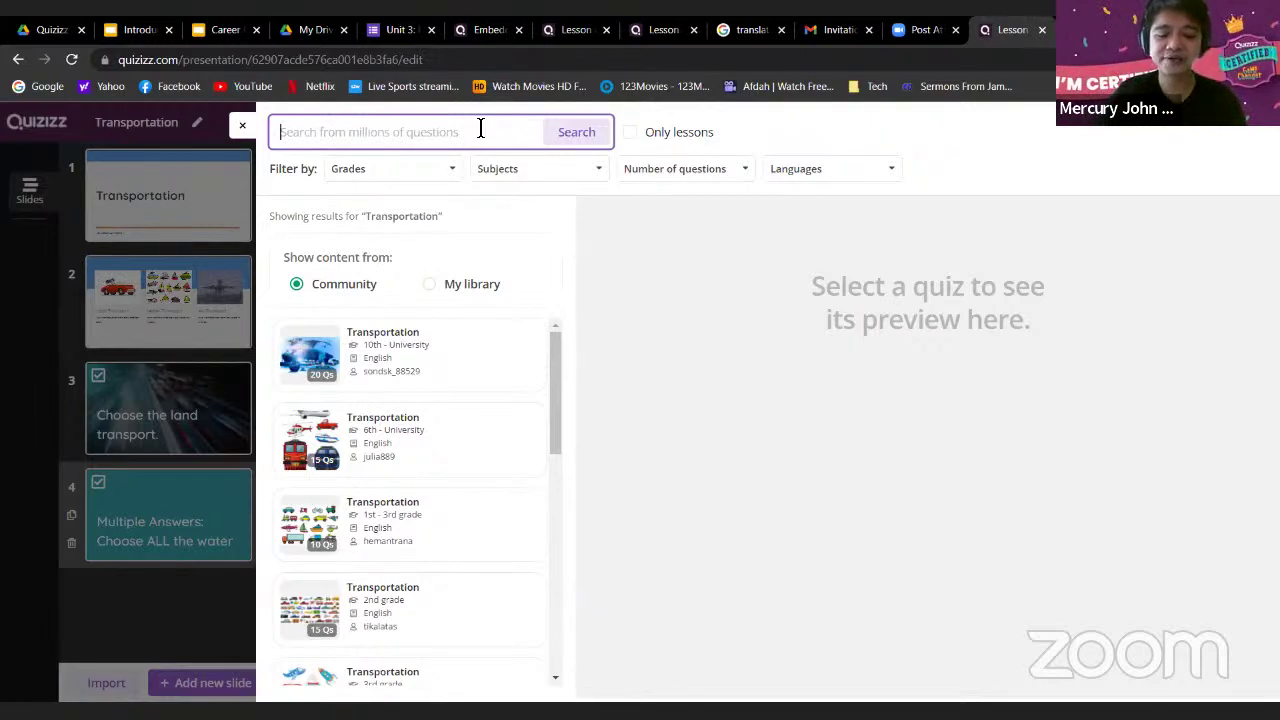
{"action": "type", "text": "air transport"}
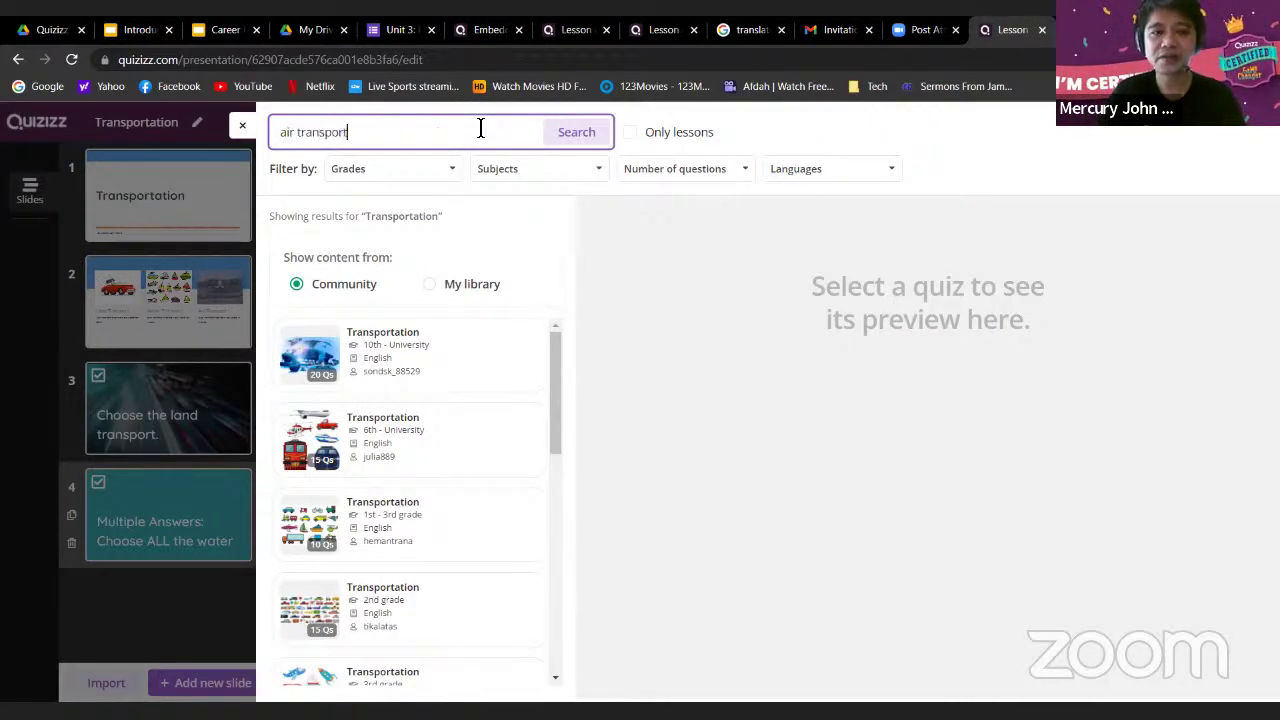
{"action": "key", "text": "Return"}
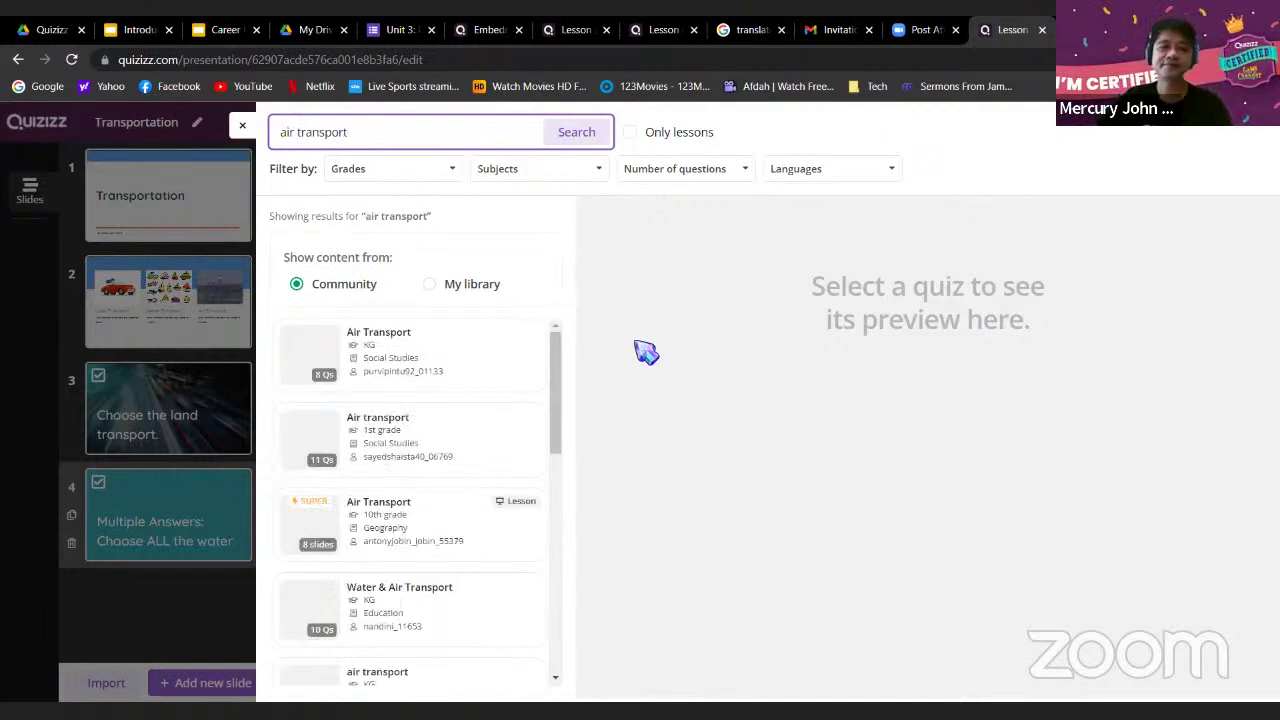
Import 'The ____ will fly up in the sky.' from the first Air Transport quiz as slide 5
{"action": "left_click", "coordinate": [460, 368]}
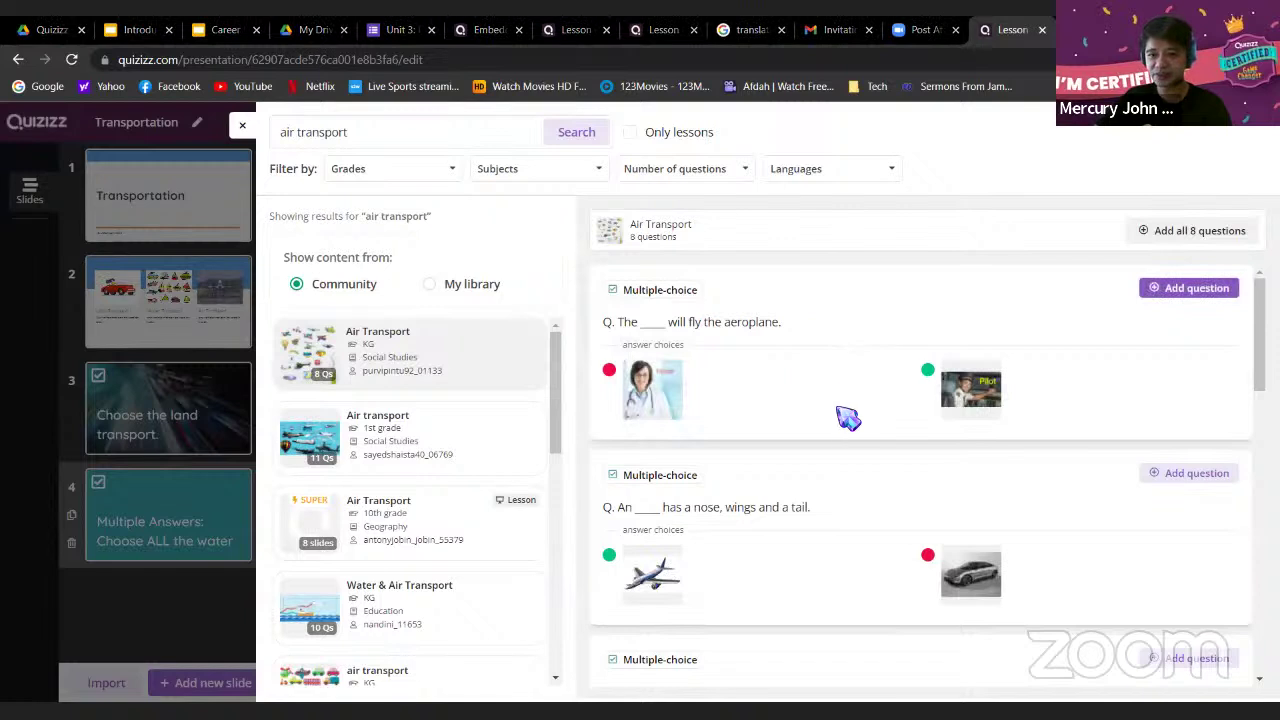
{"action": "scroll", "coordinate": [854, 432], "scroll_direction": "down", "scroll_amount": 1}
{"action": "scroll", "coordinate": [760, 375], "scroll_direction": "up", "scroll_amount": 1}
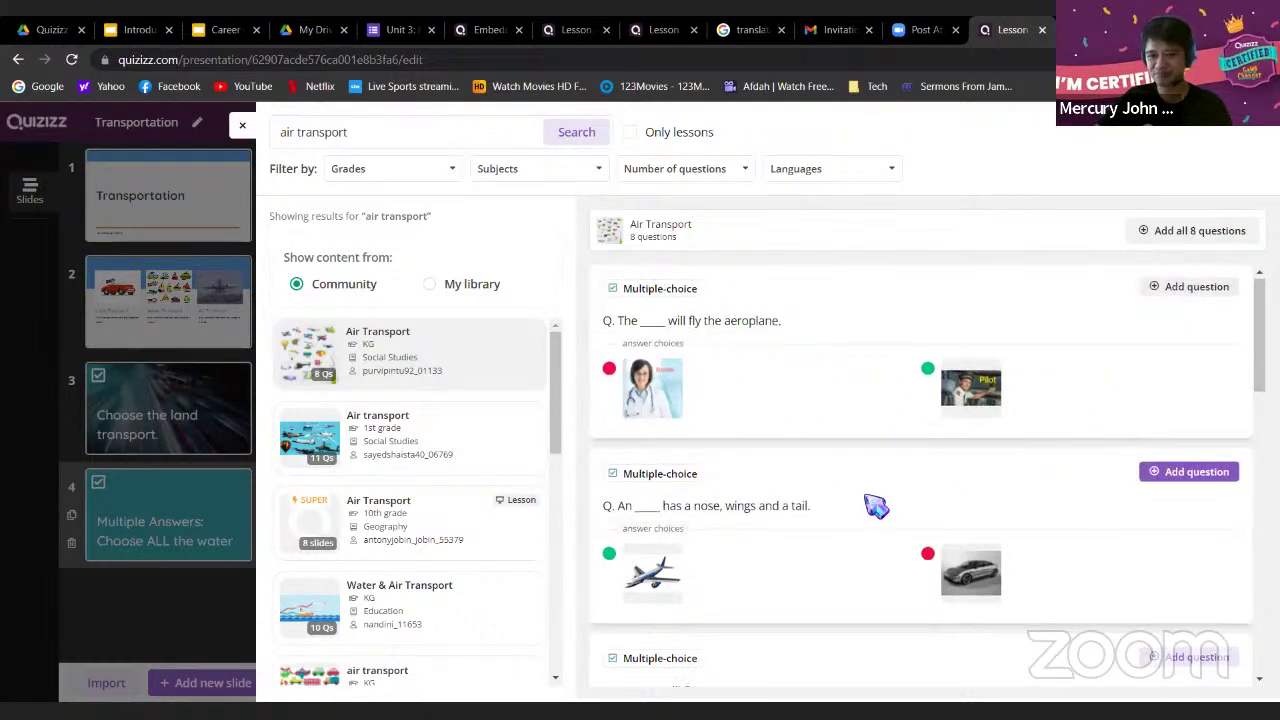
{"action": "scroll", "coordinate": [878, 497], "scroll_direction": "down", "scroll_amount": 3}
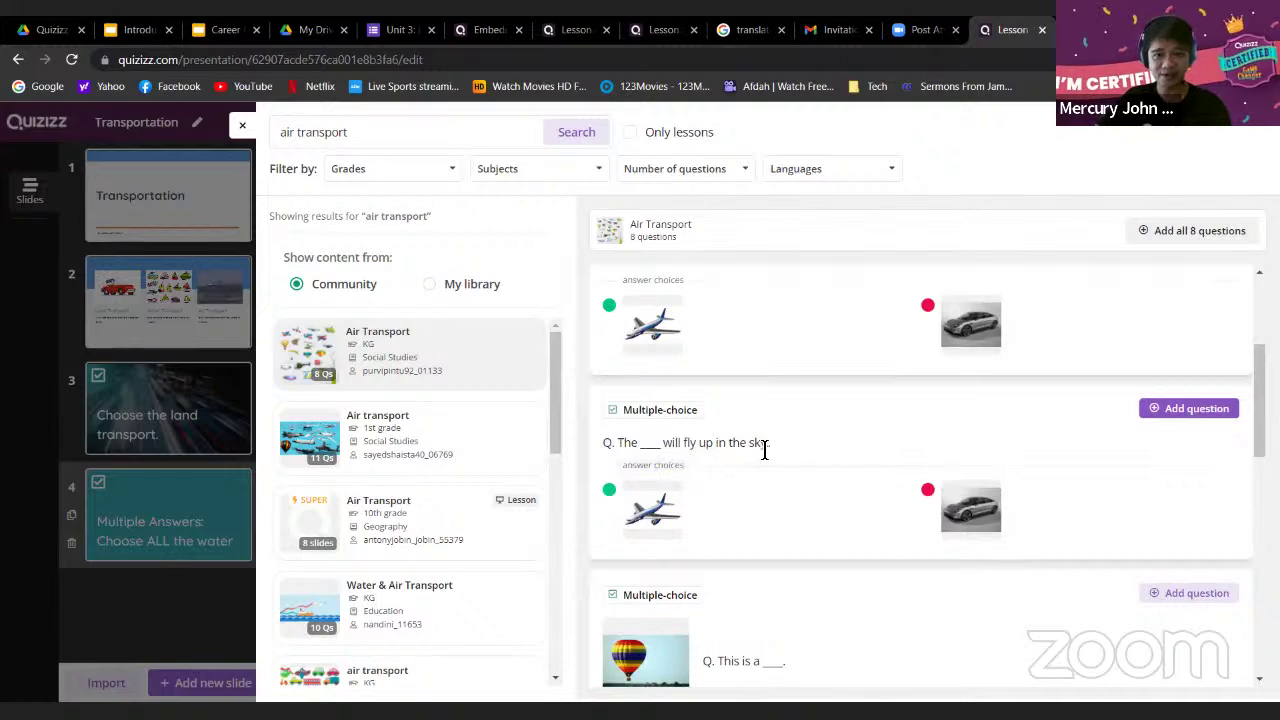
{"action": "left_click", "coordinate": [1174, 412]}
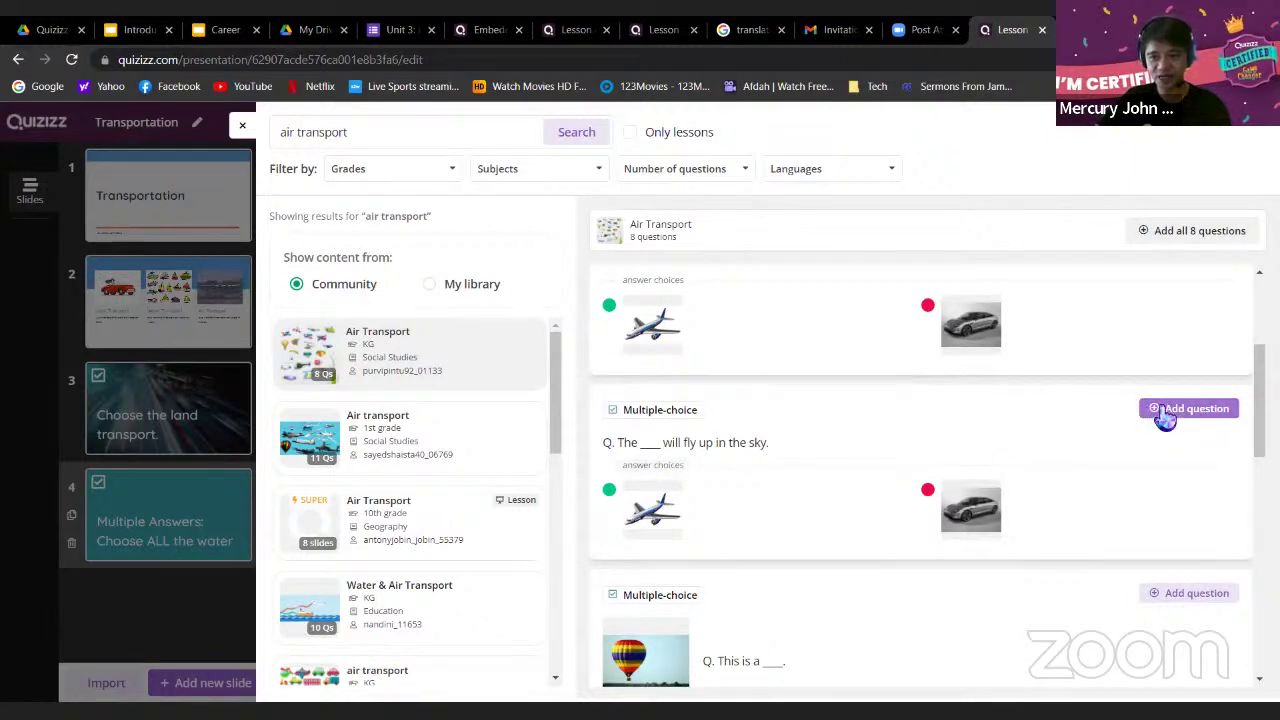
{"action": "left_click", "coordinate": [1160, 418]}
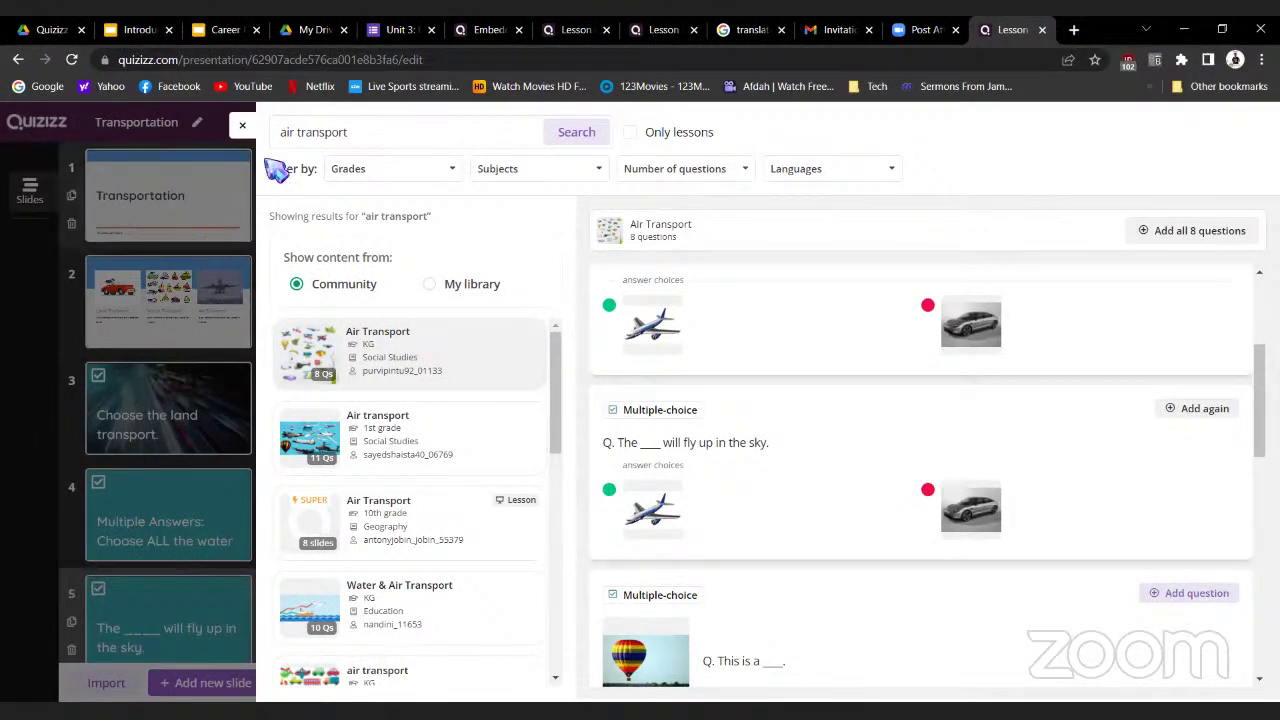
{"action": "left_click", "coordinate": [244, 131]}
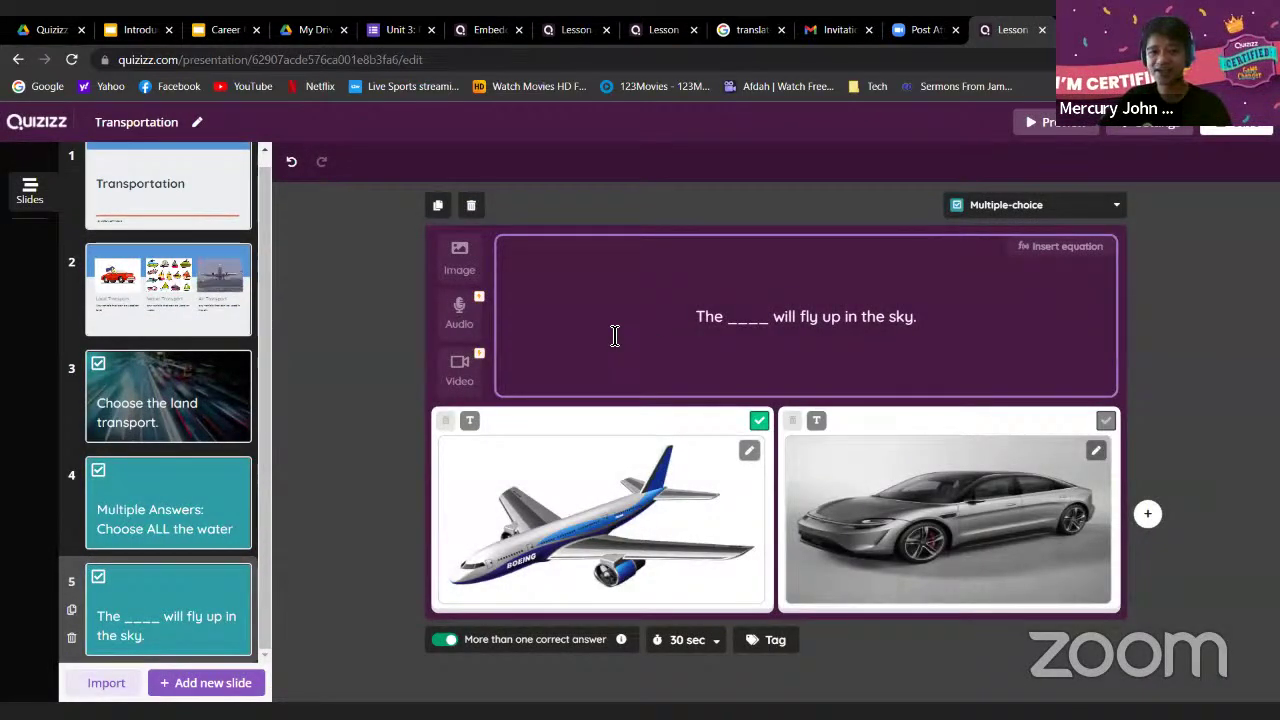
{"action": "left_click", "coordinate": [207, 684]}
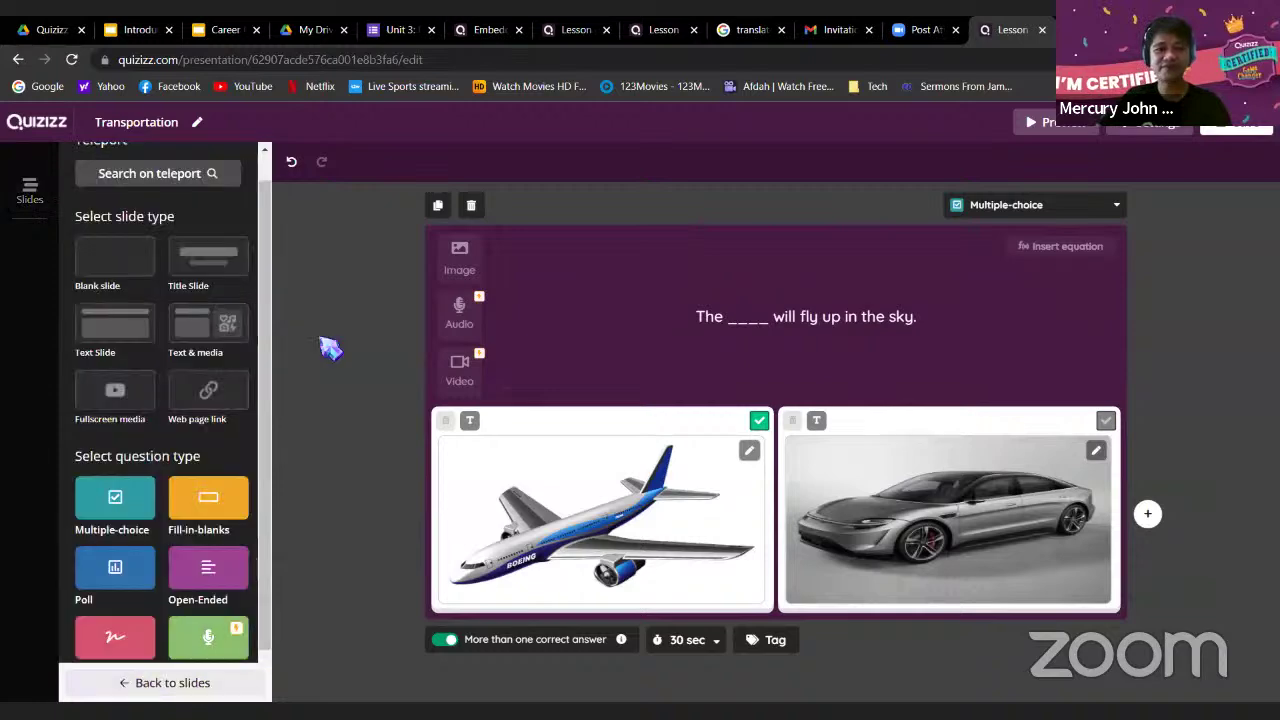
{"action": "left_click", "coordinate": [153, 180]}
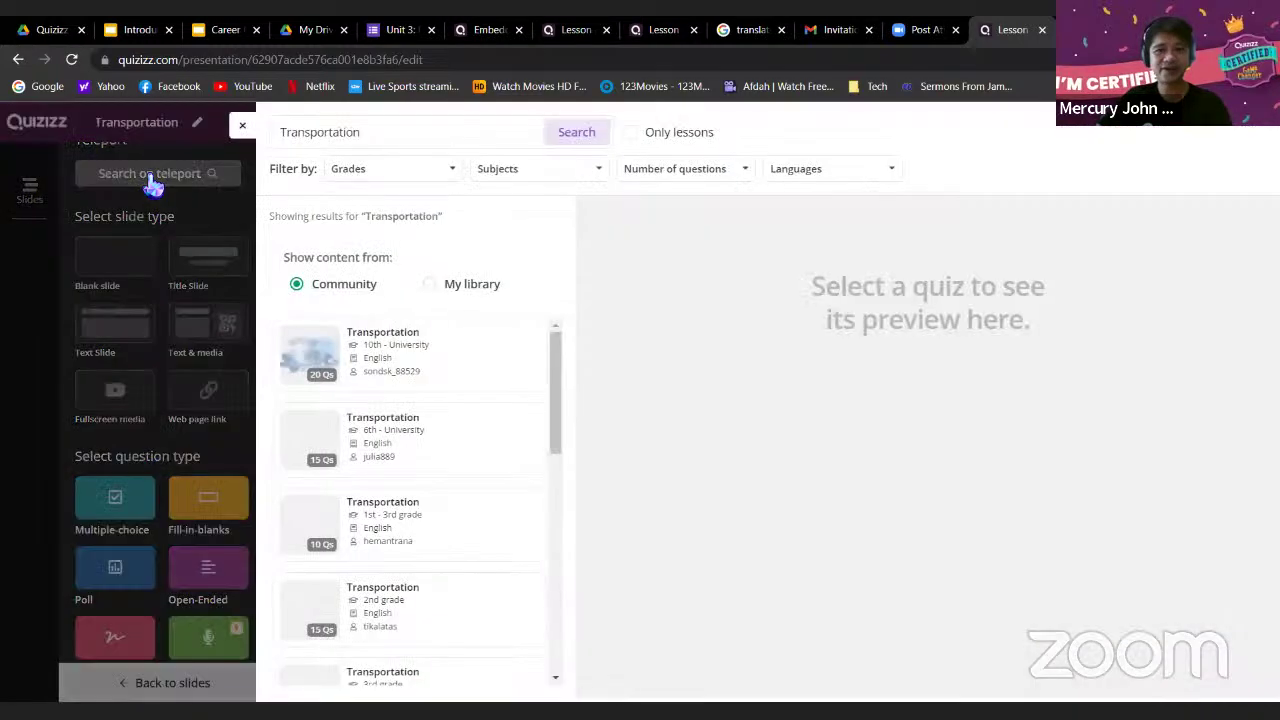
{"action": "scroll", "coordinate": [563, 391], "scroll_direction": "down", "scroll_amount": 1}
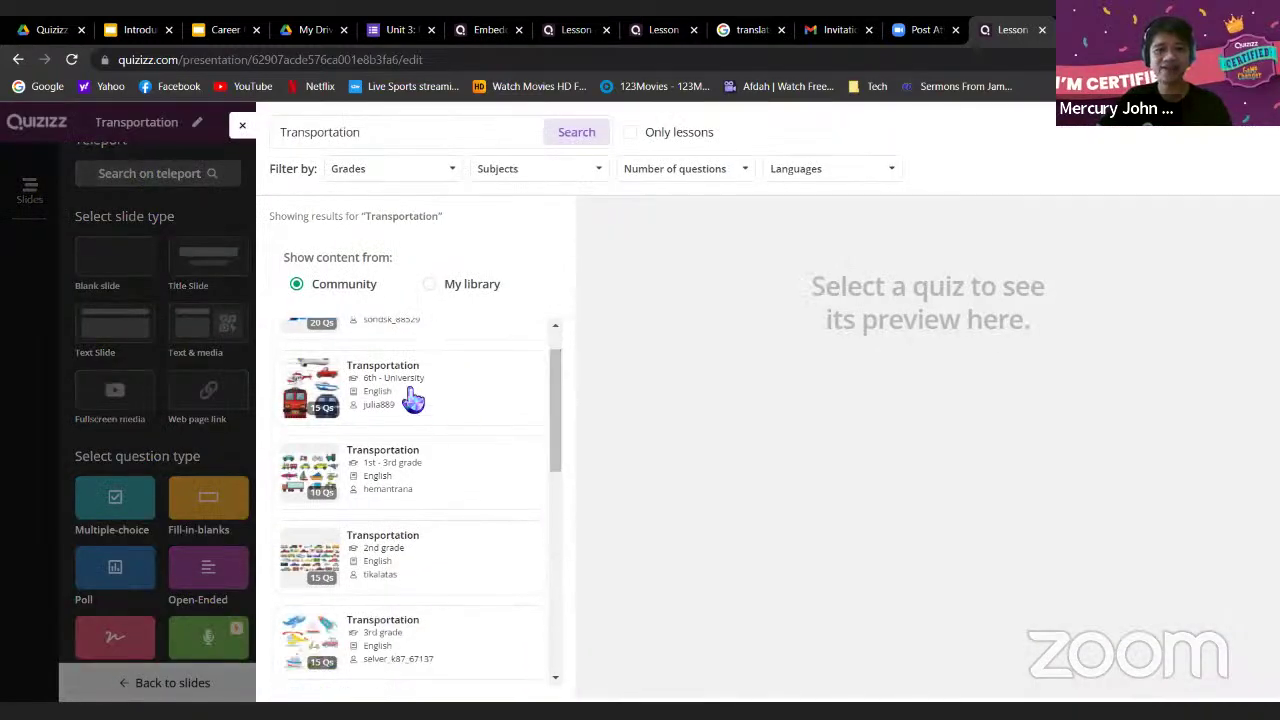
{"action": "left_click", "coordinate": [447, 419]}
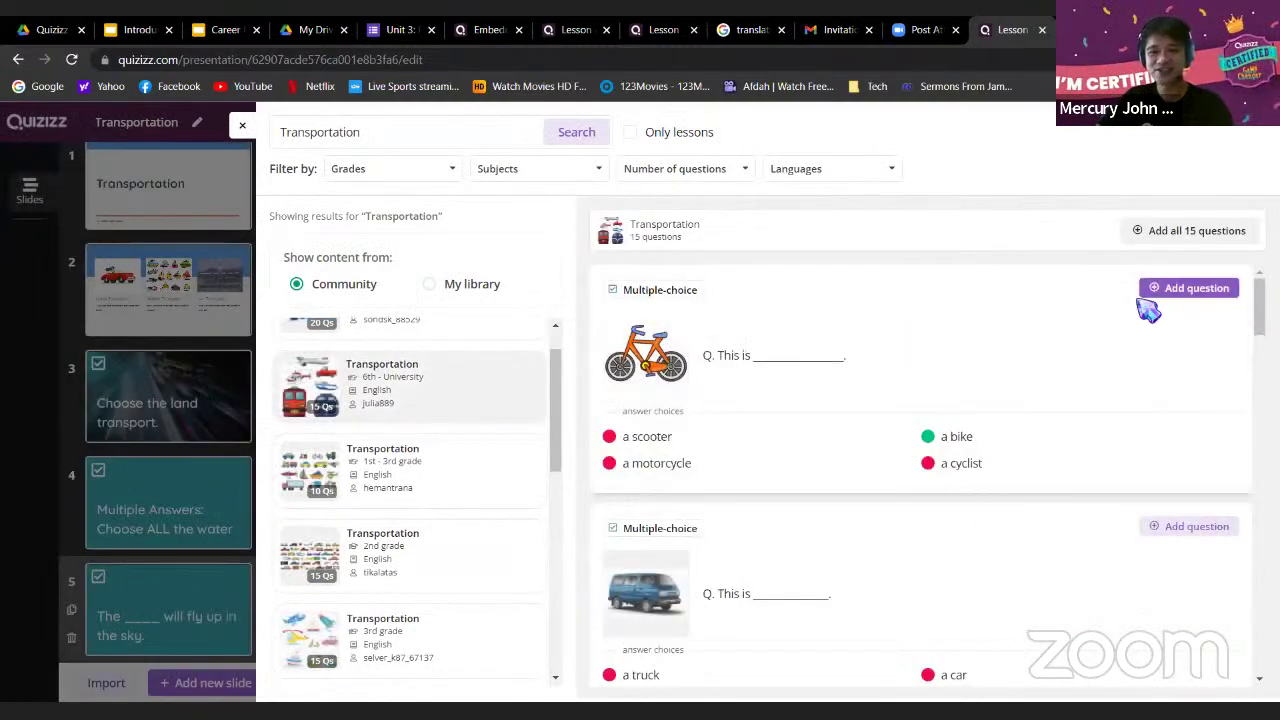
{"action": "scroll", "coordinate": [1094, 348], "scroll_direction": "down", "scroll_amount": 1}
{"action": "scroll", "coordinate": [1094, 348], "scroll_direction": "down", "scroll_amount": 2}
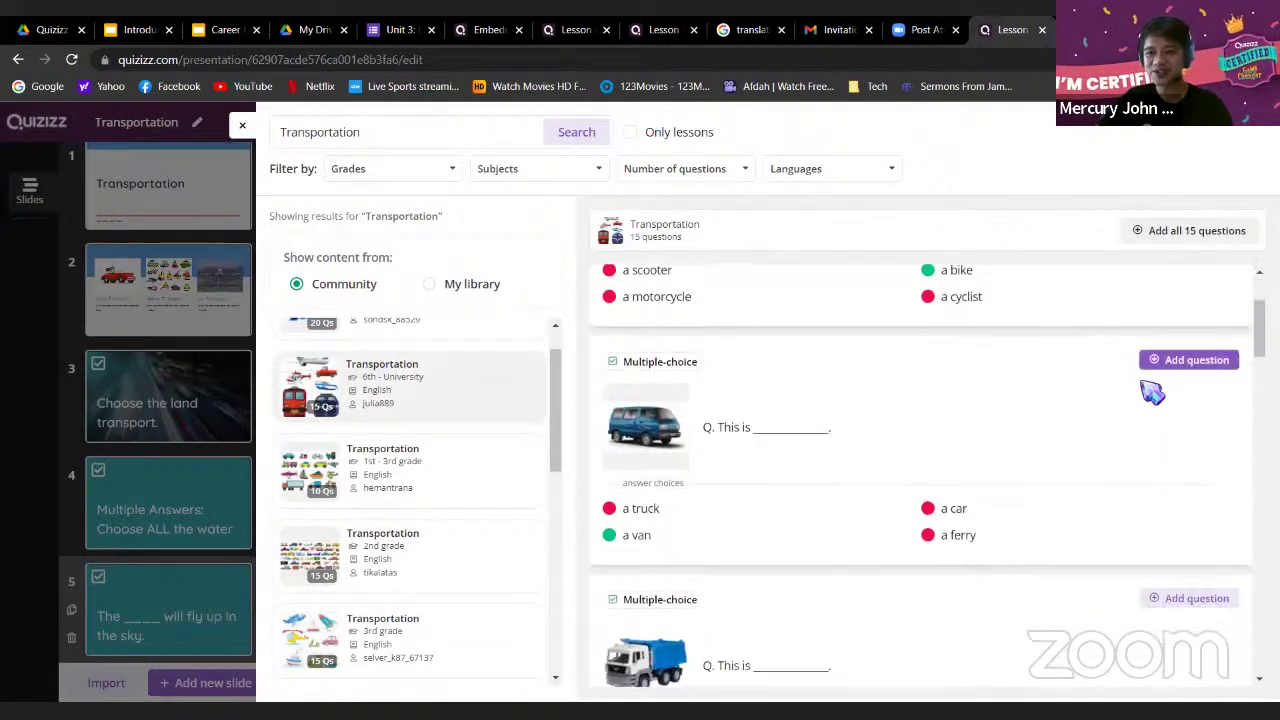
{"action": "scroll", "coordinate": [1155, 525], "scroll_direction": "down", "scroll_amount": 8}
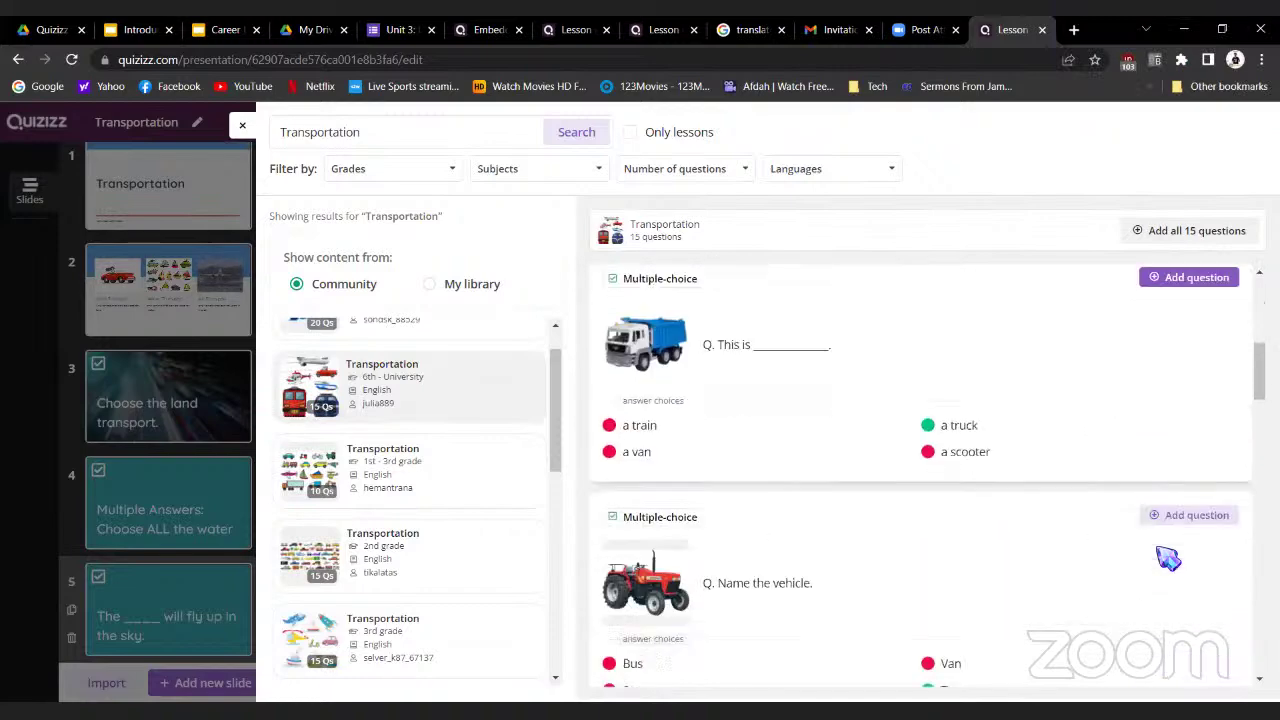
{"action": "scroll", "coordinate": [960, 618], "scroll_direction": "down", "scroll_amount": 3}
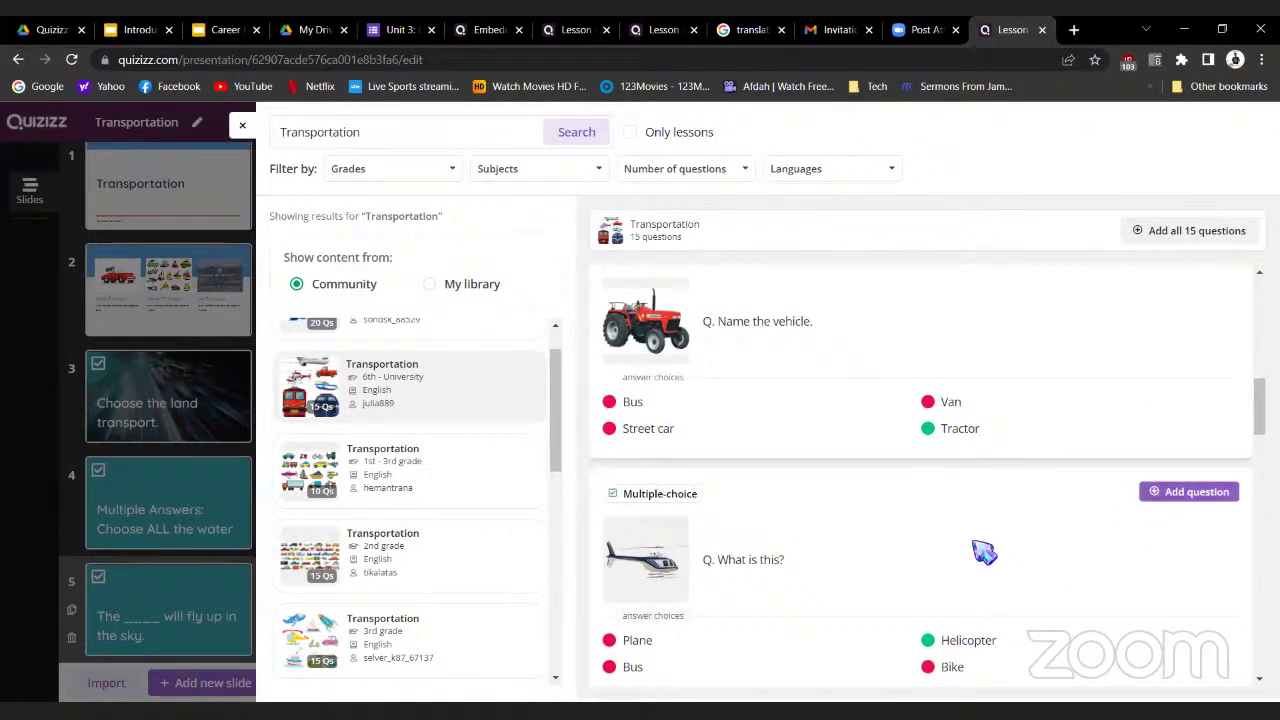
{"action": "scroll", "coordinate": [930, 290], "scroll_direction": "up", "scroll_amount": 14}
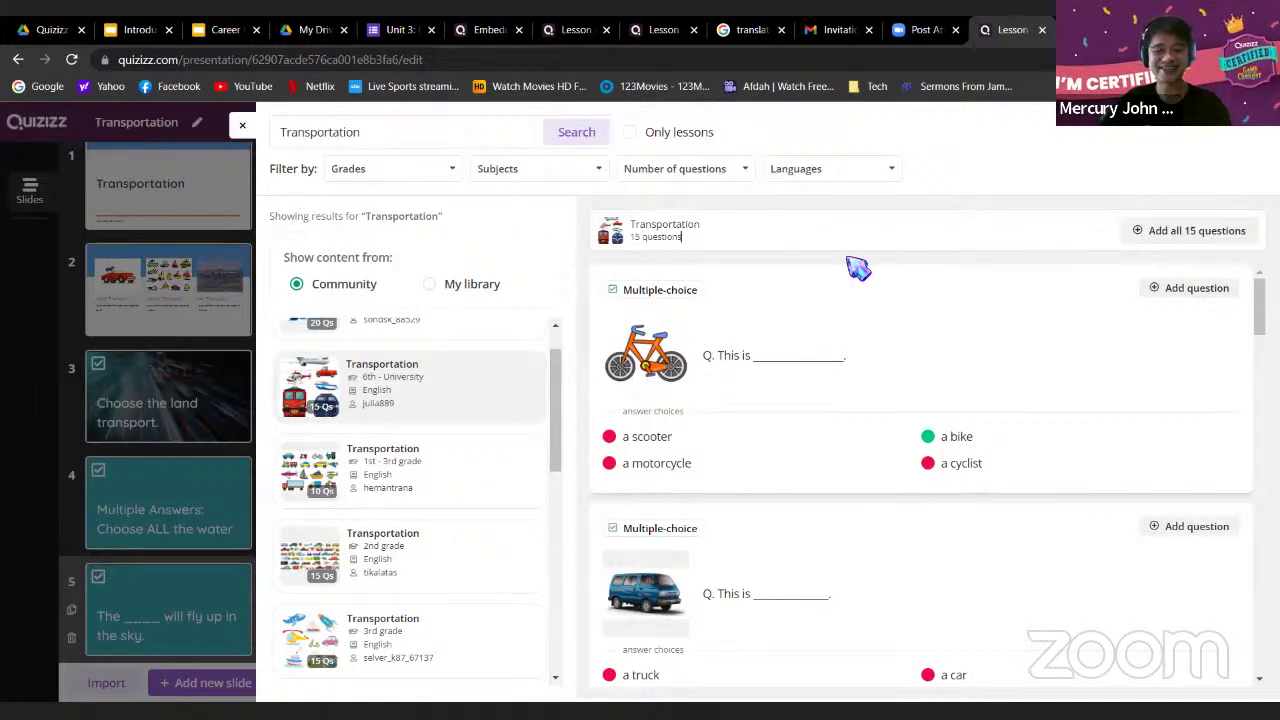
{"action": "left_click", "coordinate": [245, 128]}
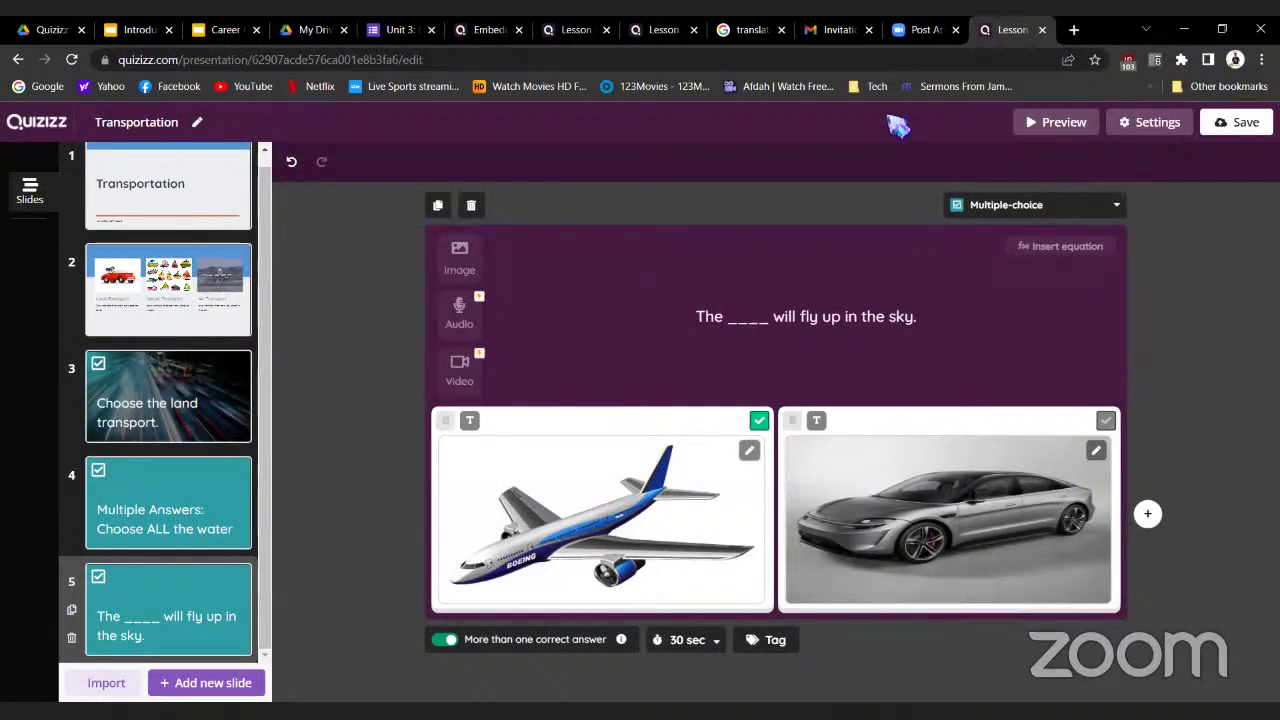
Return to the Transportation lesson editor and begin adding a new slide
{"action": "left_click", "coordinate": [560, 32]}
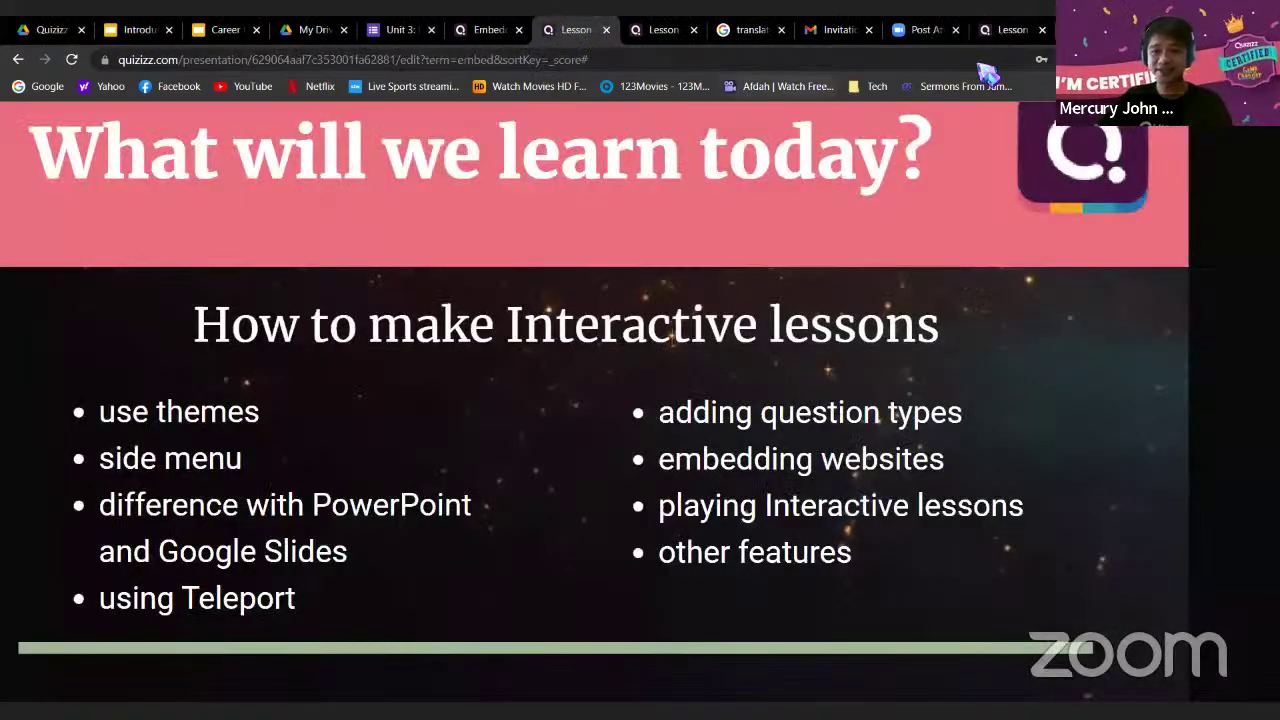
{"action": "left_click", "coordinate": [1010, 30]}
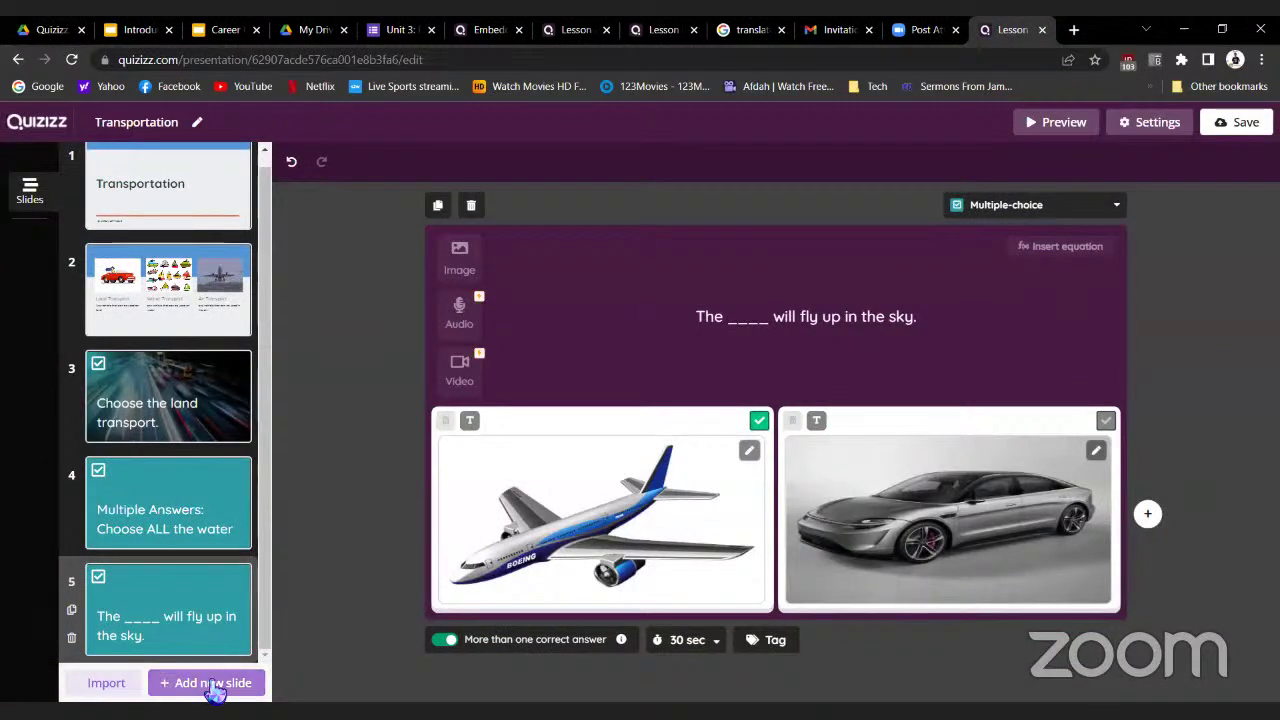
{"action": "left_click", "coordinate": [157, 690]}
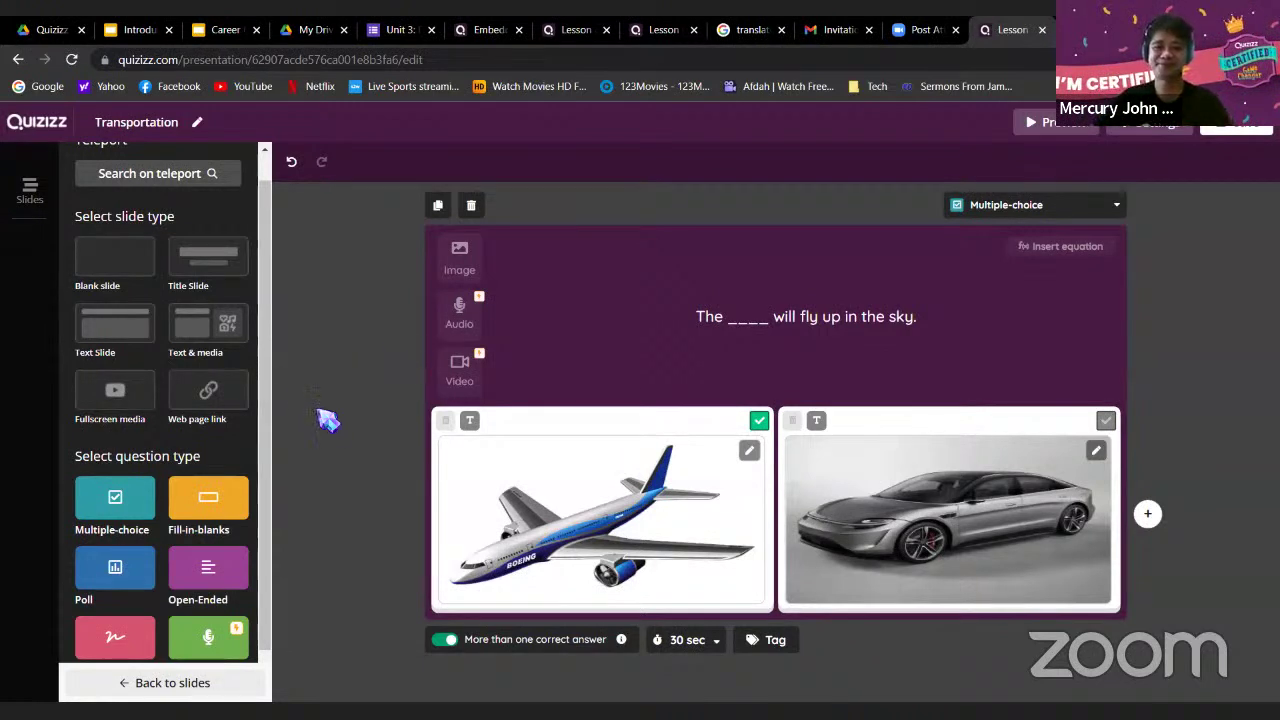
Add an empty Web page slide as slide 6, then switch to the Career Unit Test #1 presentation
{"action": "left_click", "coordinate": [210, 395]}
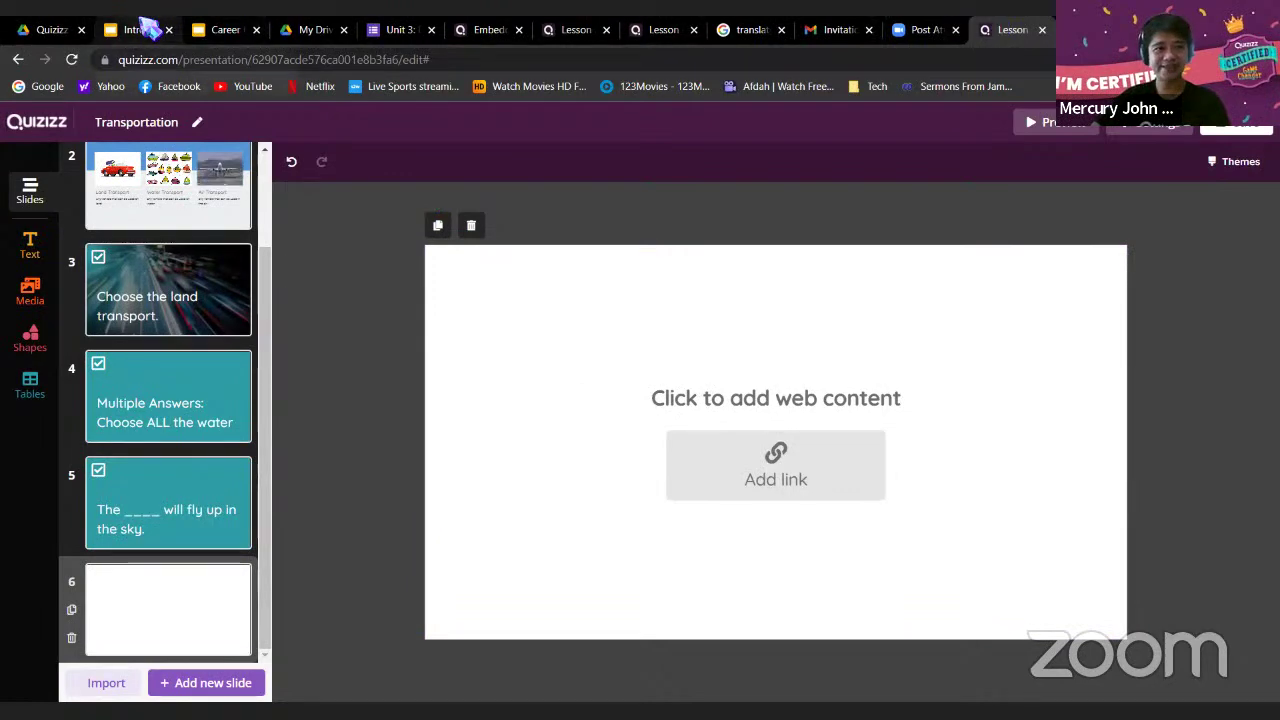
{"action": "left_click", "coordinate": [224, 29]}
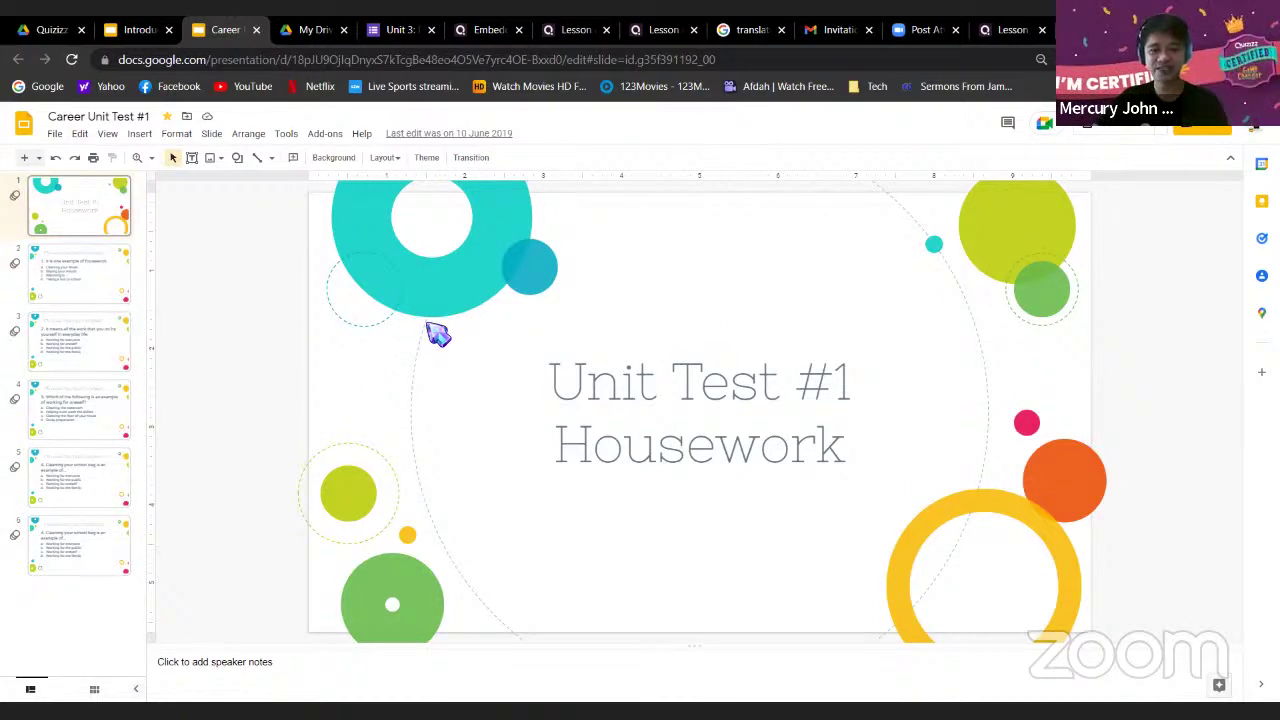
{"action": "left_click", "coordinate": [511, 362]}
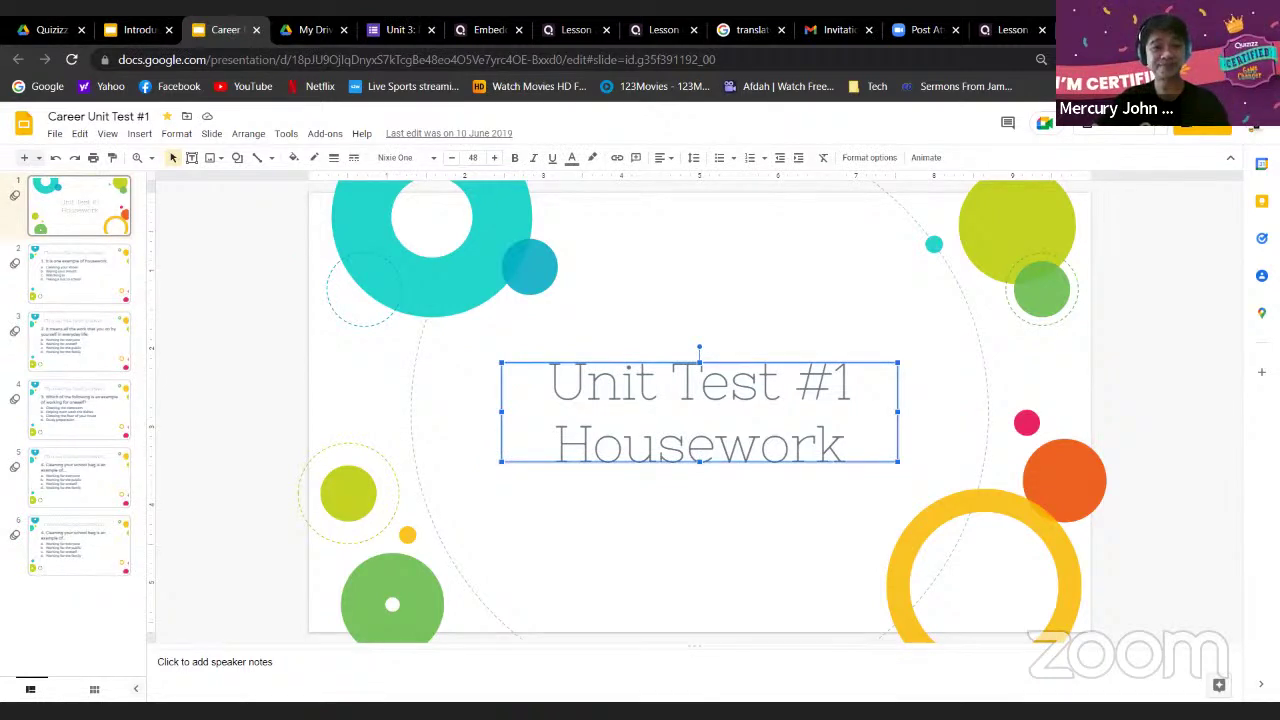
{"action": "left_click", "coordinate": [1013, 32]}
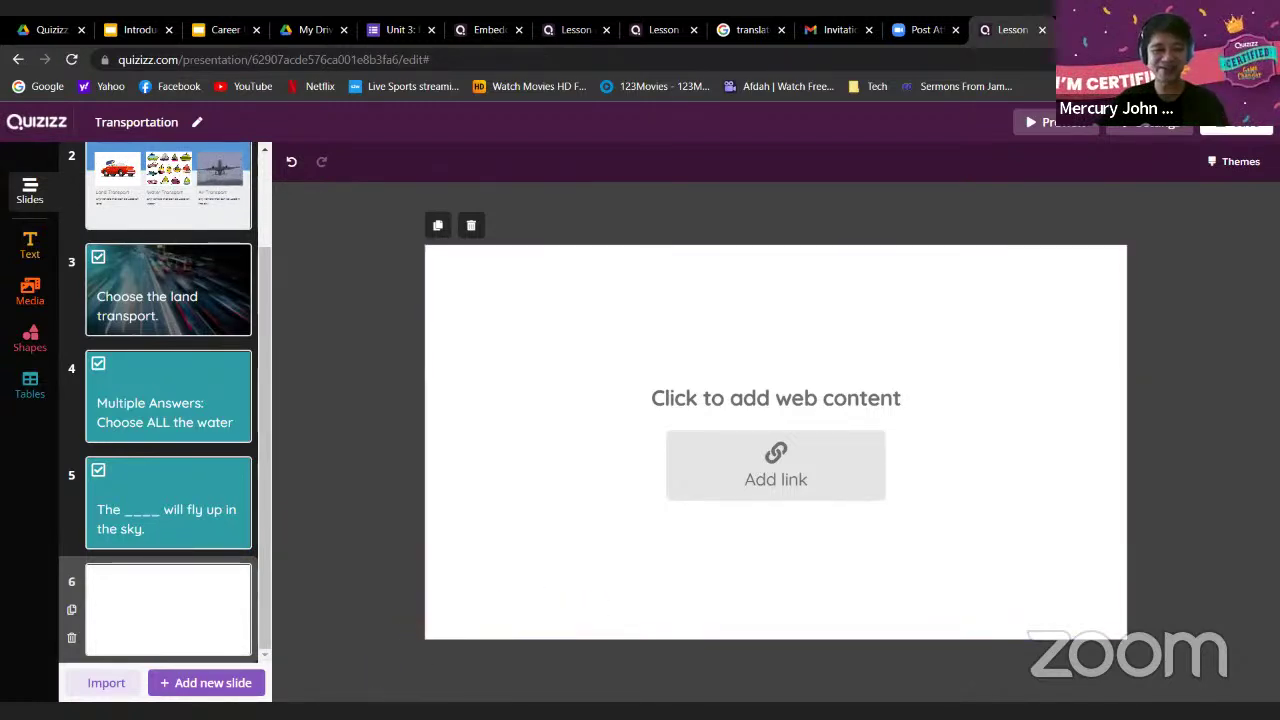
{"action": "left_click", "coordinate": [216, 36]}
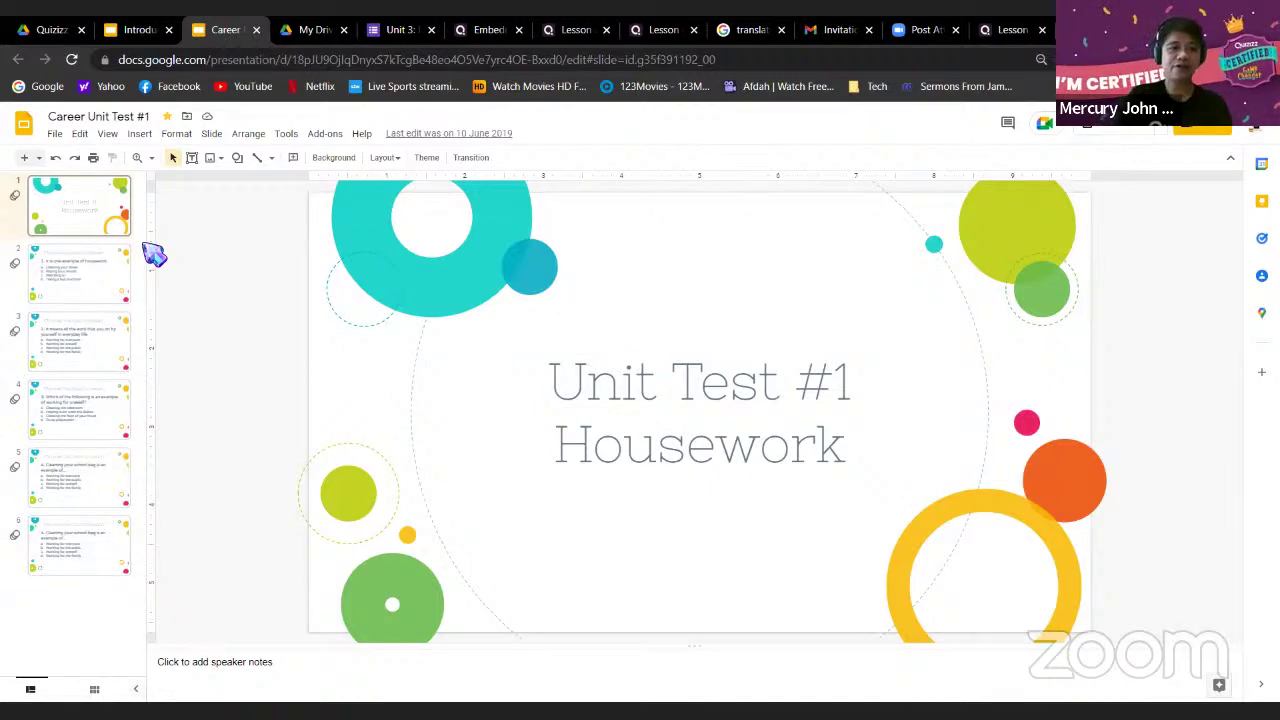
{"action": "scroll", "coordinate": [146, 220], "scroll_direction": "up", "scroll_amount": 5}
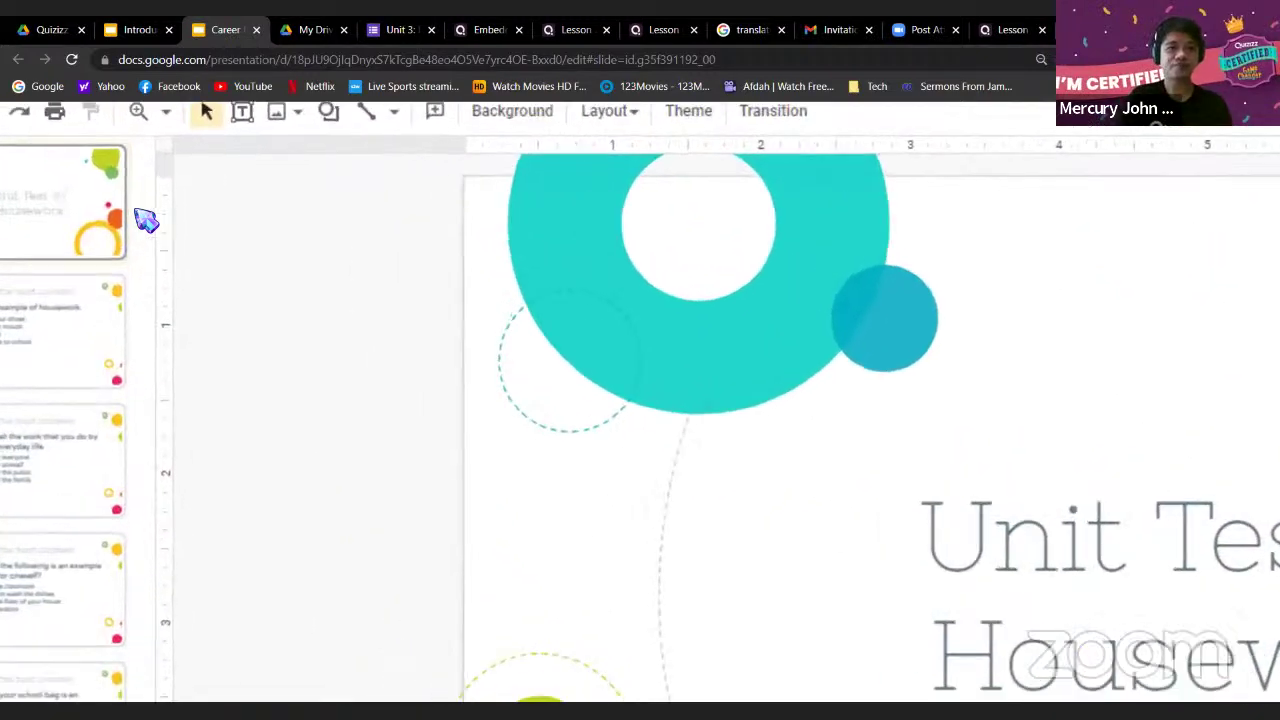
{"action": "scroll", "coordinate": [146, 220], "scroll_direction": "right", "scroll_amount": 1}
{"action": "scroll", "coordinate": [146, 220], "scroll_direction": "left", "scroll_amount": 1}
{"action": "scroll", "coordinate": [143, 216], "scroll_direction": "down", "scroll_amount": 5}
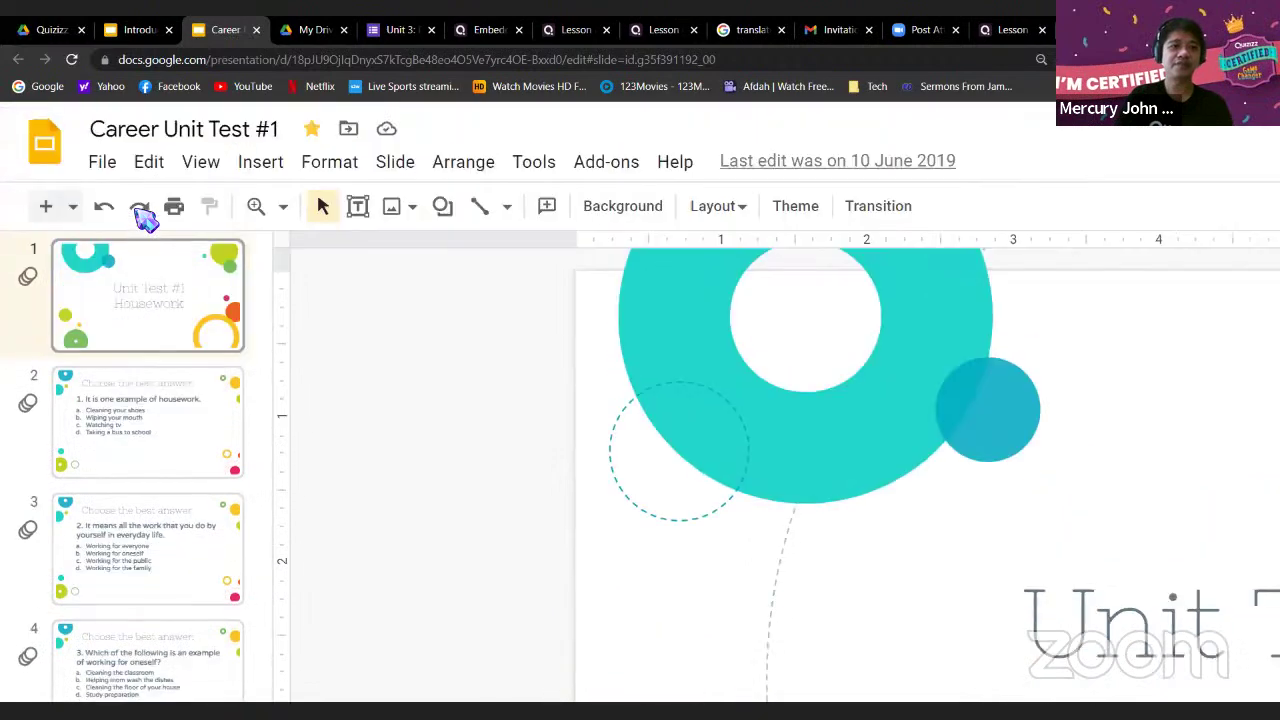
Open the Publish to the web settings for the Career Unit Test #1 presentation
{"action": "left_click", "coordinate": [101, 165]}
{"action": "mouse_move", "coordinate": [163, 452]}
{"action": "scroll", "coordinate": [165, 455], "scroll_direction": "down", "scroll_amount": 2}
{"action": "scroll", "coordinate": [170, 470], "scroll_direction": "down", "scroll_amount": 2}
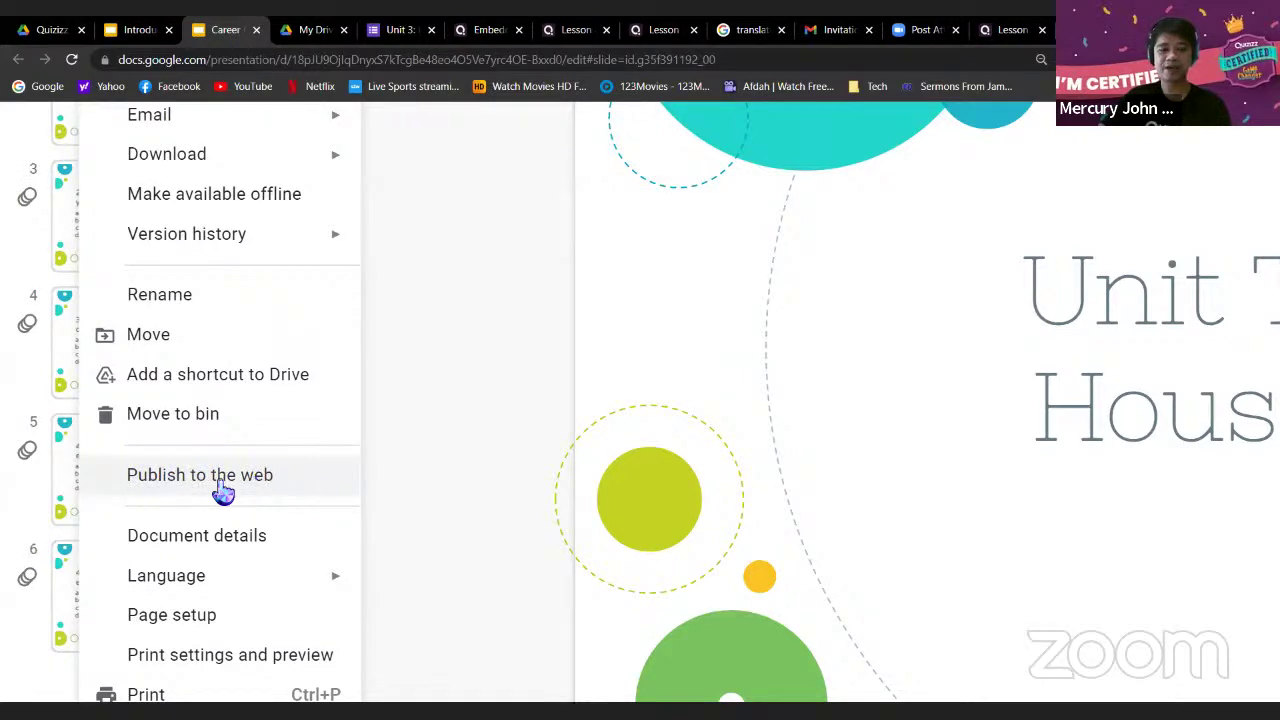
{"action": "left_click", "coordinate": [233, 492]}
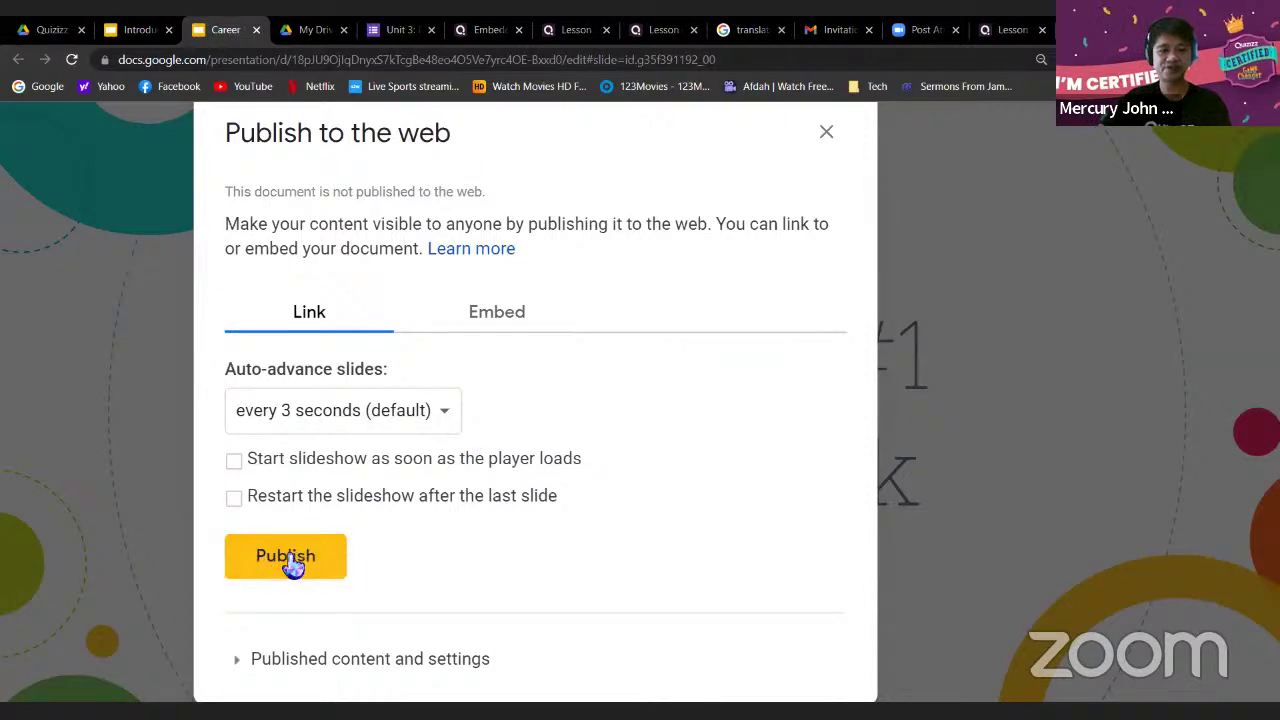
Publish Career Unit Test #1 to the web and confirm with OK
{"action": "left_click", "coordinate": [290, 562]}
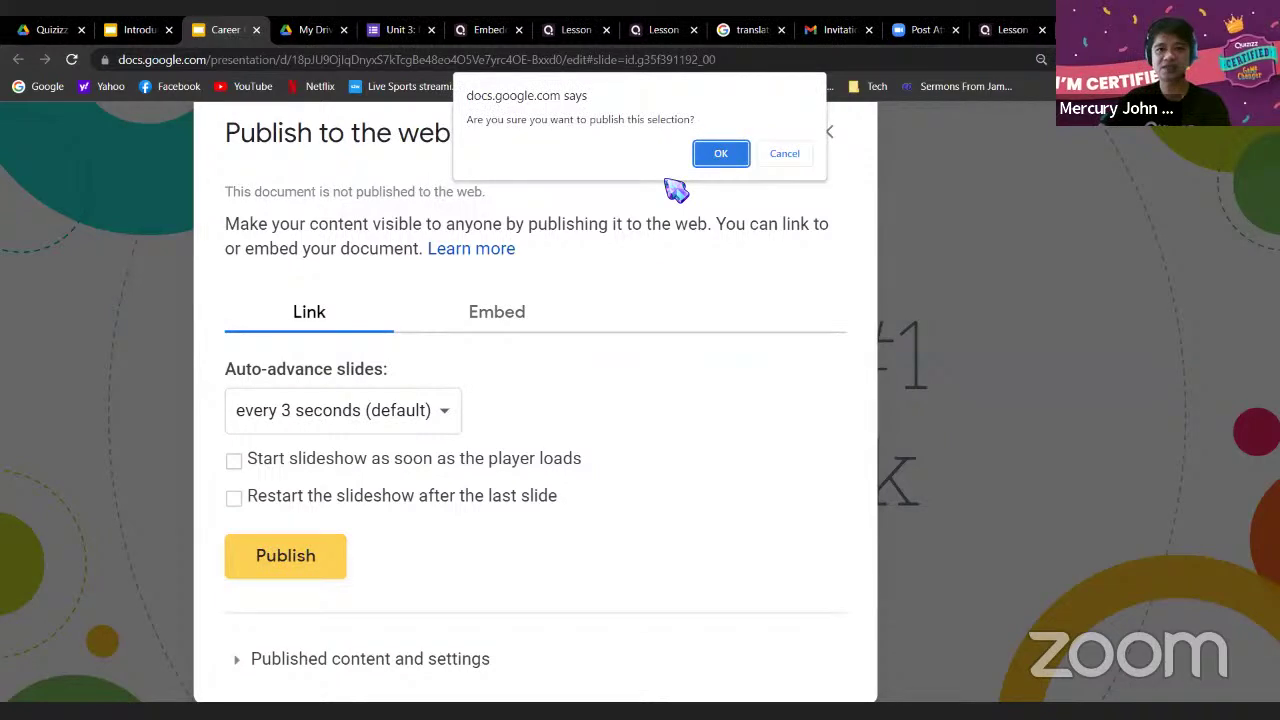
{"action": "key", "text": "Return"}
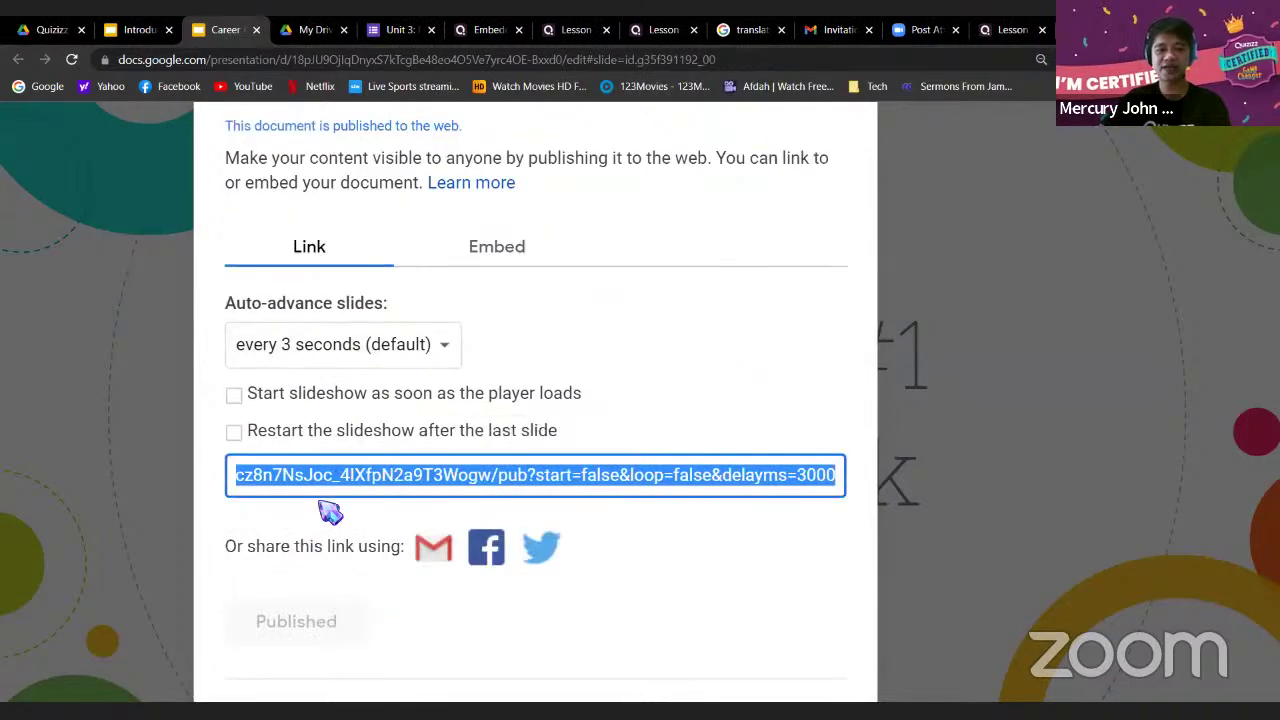
{"action": "left_click", "coordinate": [481, 480]}
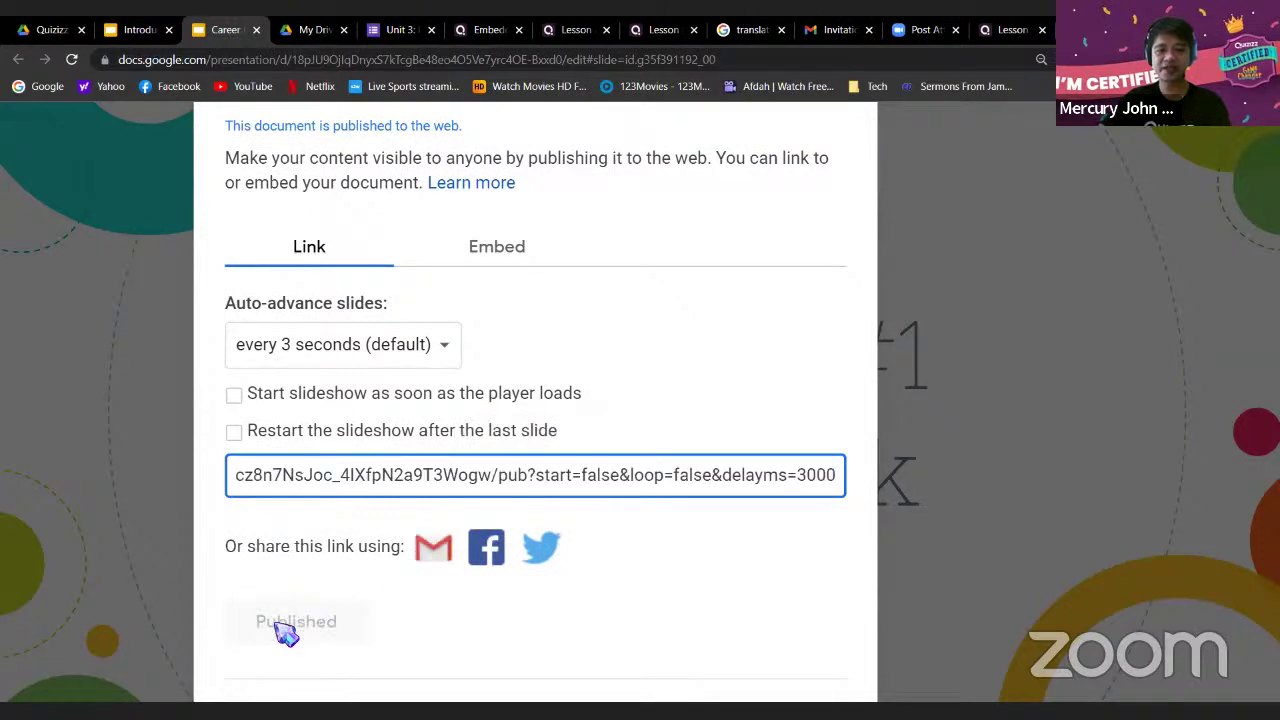
Show the presentation's iframe embed code at Medium (960x569) size
{"action": "left_click", "coordinate": [309, 251]}
{"action": "left_click", "coordinate": [306, 250]}
{"action": "left_click", "coordinate": [496, 256]}
{"action": "left_click", "coordinate": [309, 251]}
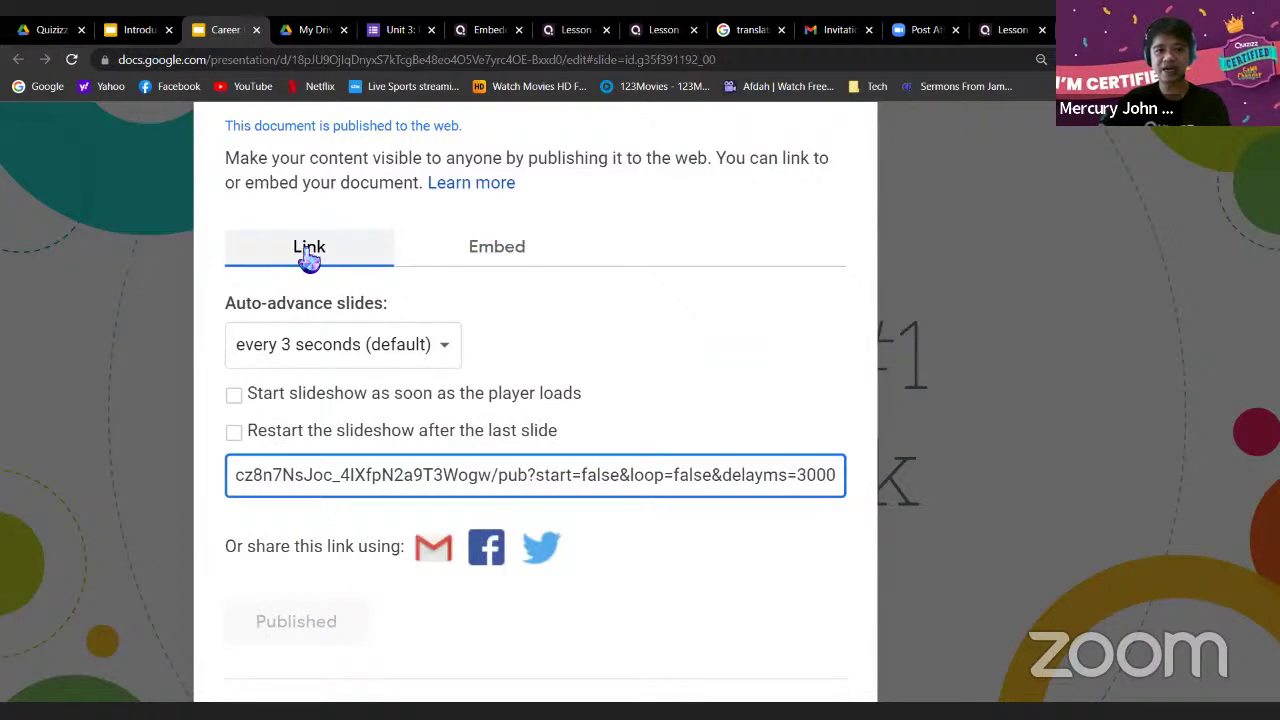
{"action": "left_click", "coordinate": [498, 256]}
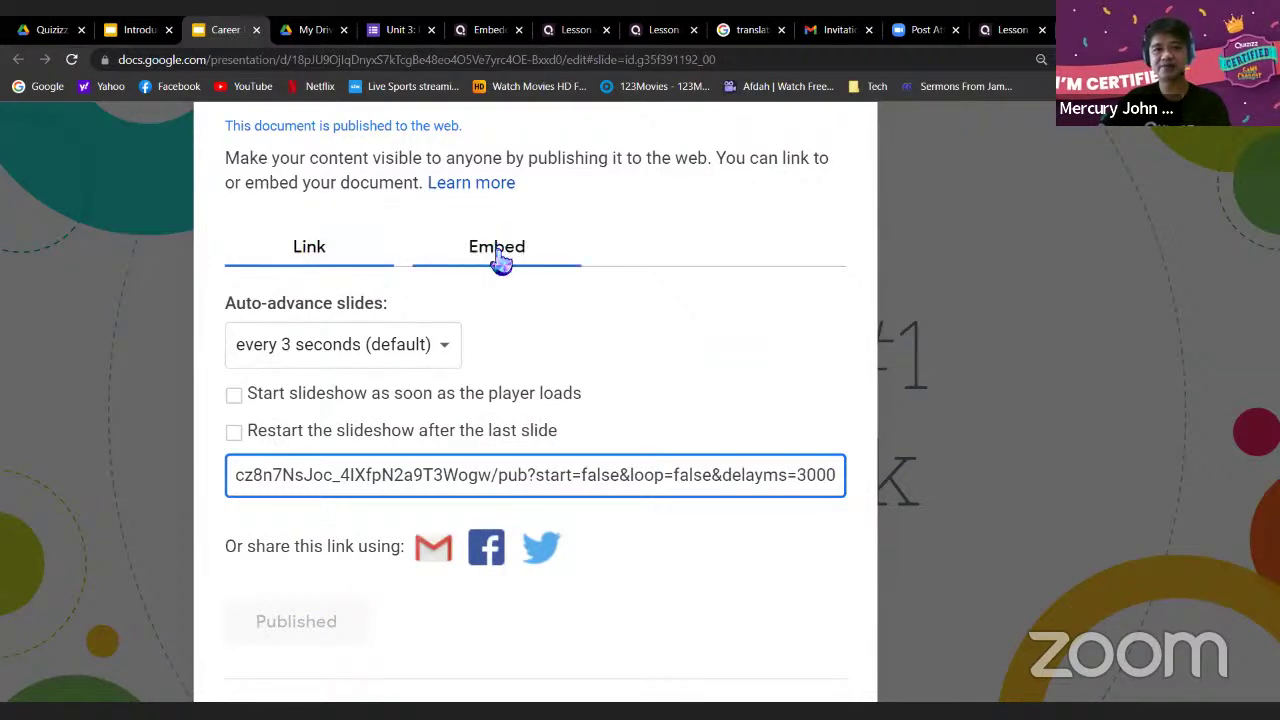
{"action": "left_click", "coordinate": [498, 258]}
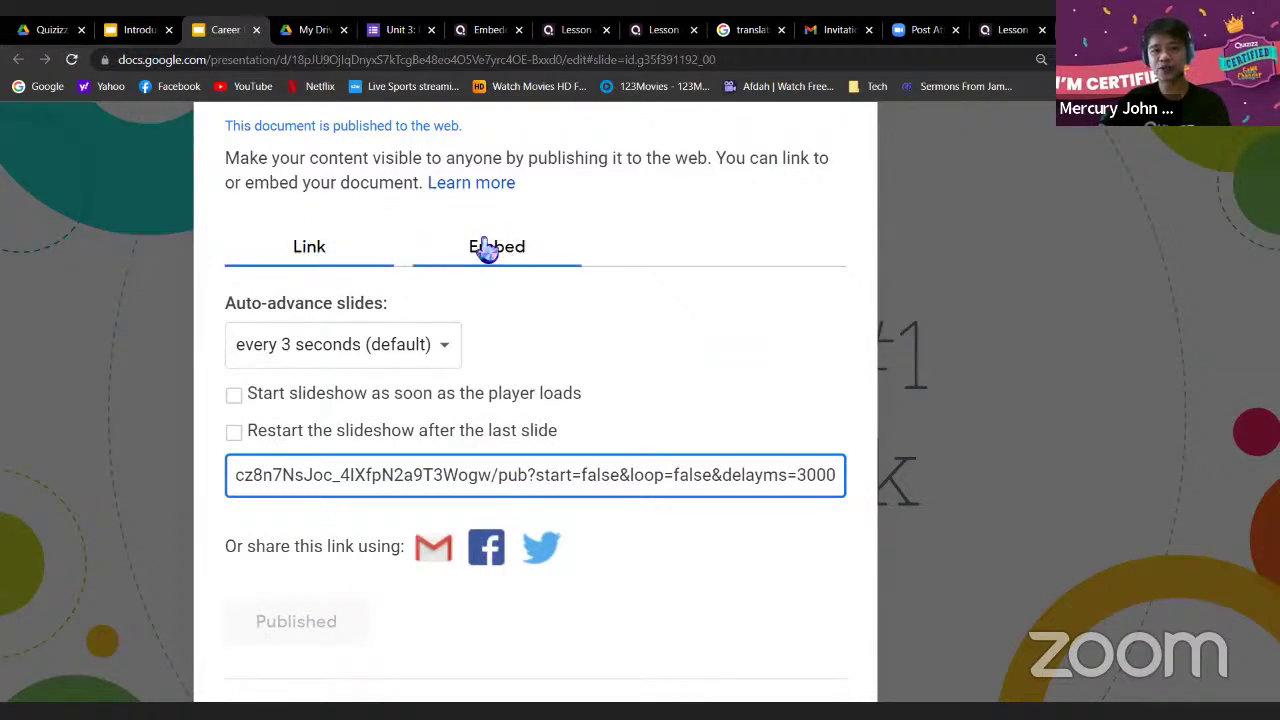
{"action": "left_click", "coordinate": [495, 256]}
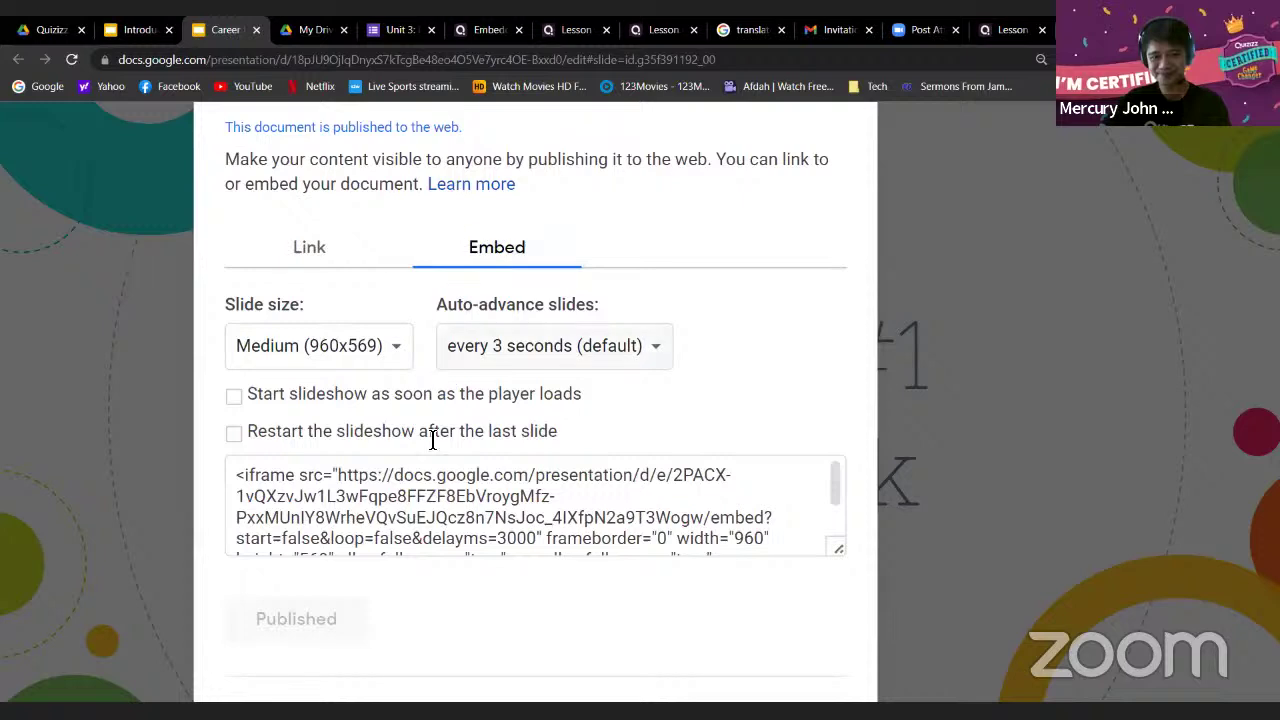
{"action": "left_click", "coordinate": [450, 497]}
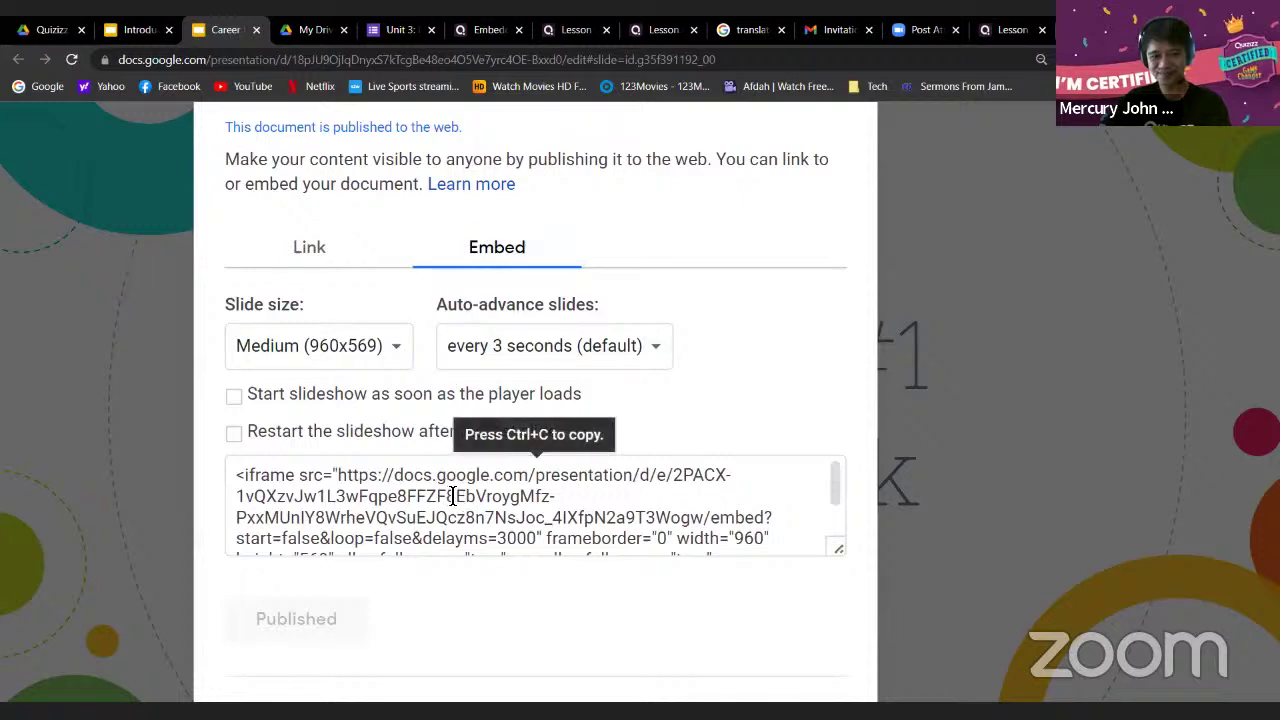
{"action": "left_click", "coordinate": [309, 262]}
{"action": "left_click", "coordinate": [343, 478]}
{"action": "left_click", "coordinate": [497, 247]}
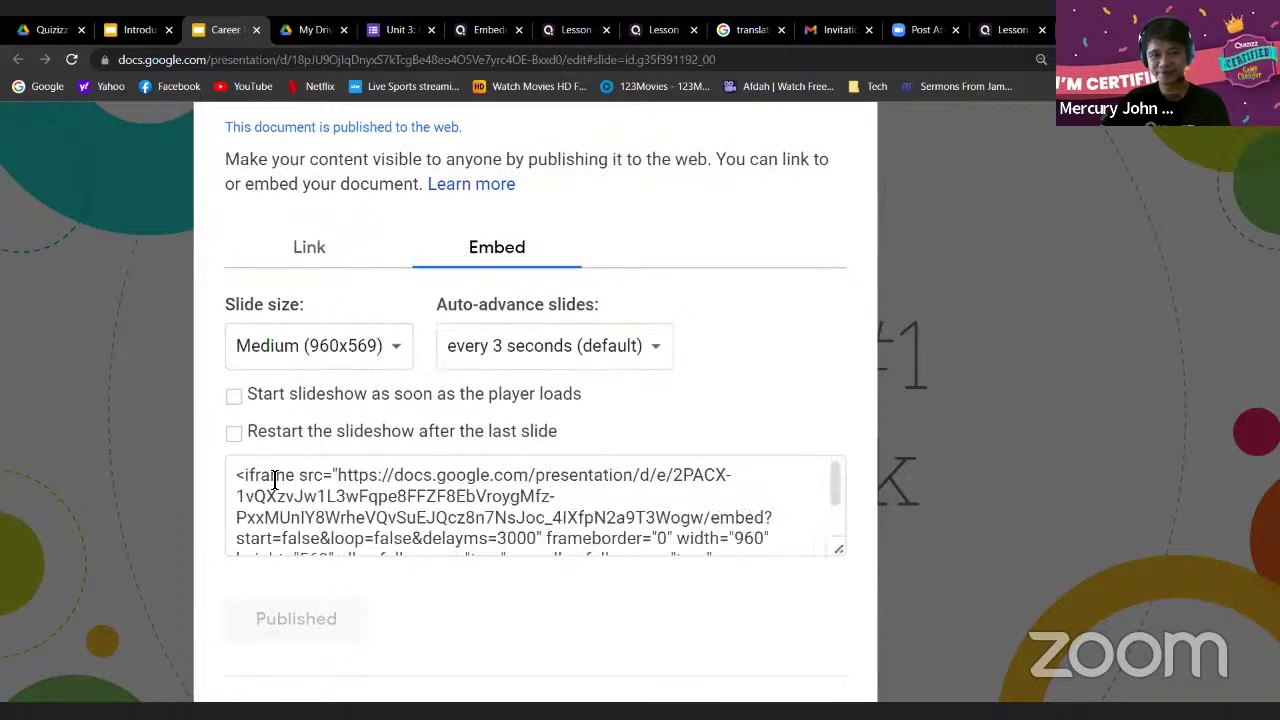
{"action": "left_click", "coordinate": [422, 487]}
{"action": "left_click", "coordinate": [252, 476]}
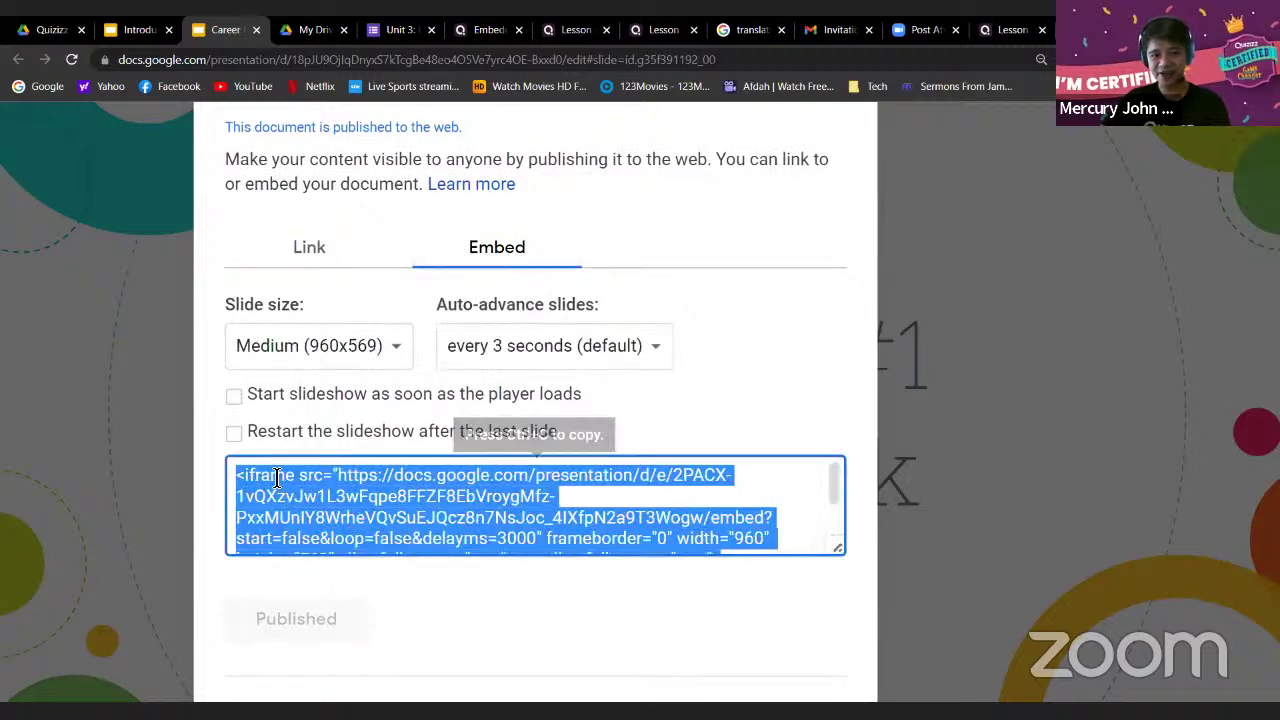
{"action": "left_click", "coordinate": [308, 487]}
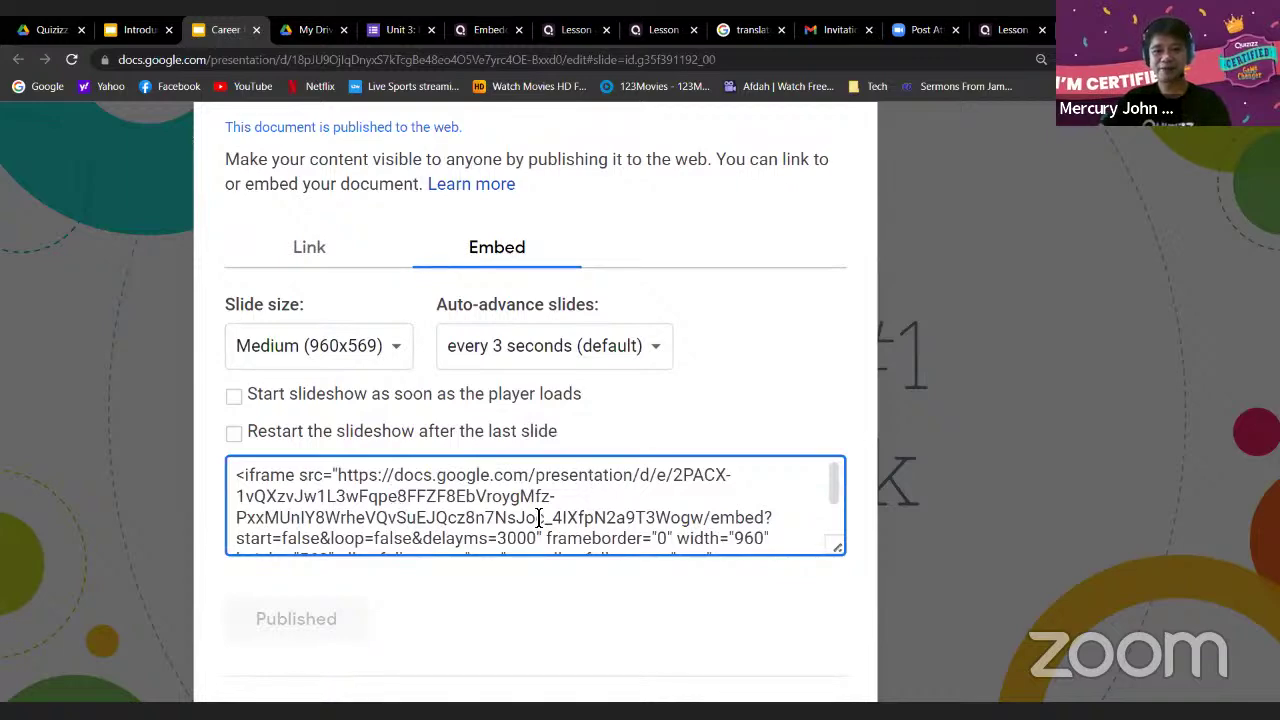
{"action": "scroll", "coordinate": [538, 518], "scroll_direction": "up", "scroll_amount": 5}
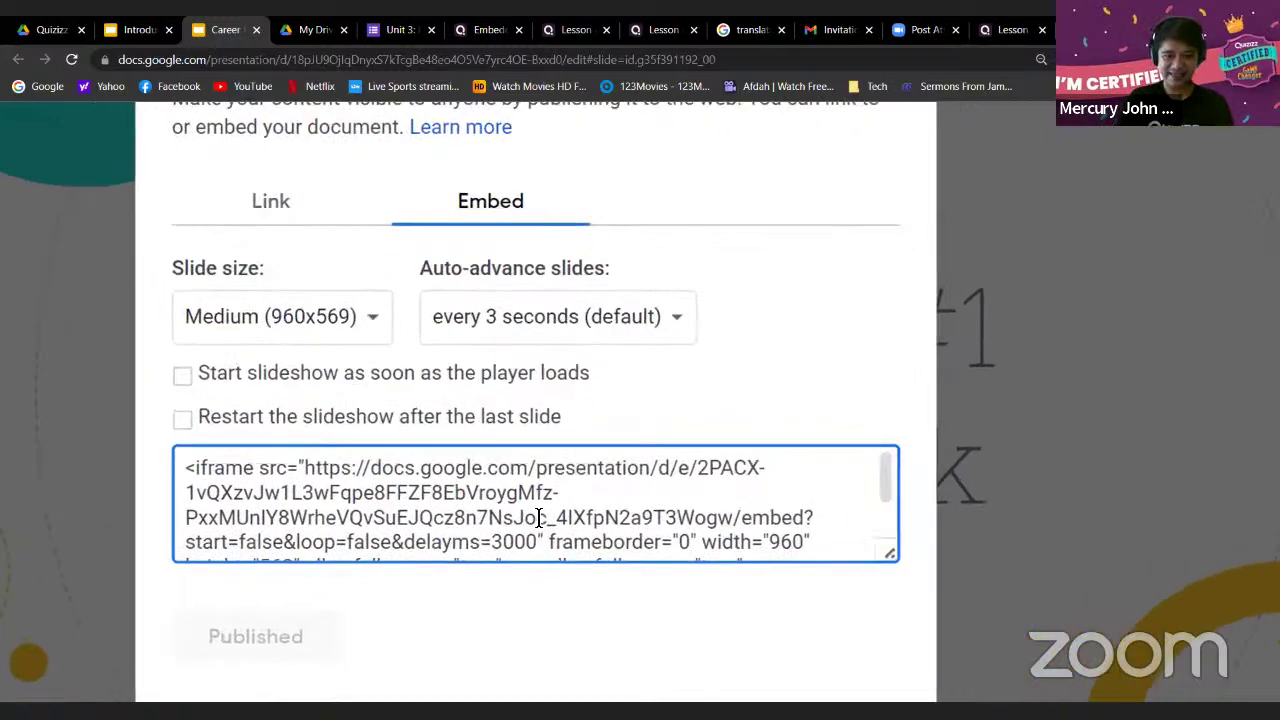
{"action": "scroll", "coordinate": [538, 518], "scroll_direction": "down", "scroll_amount": 5}
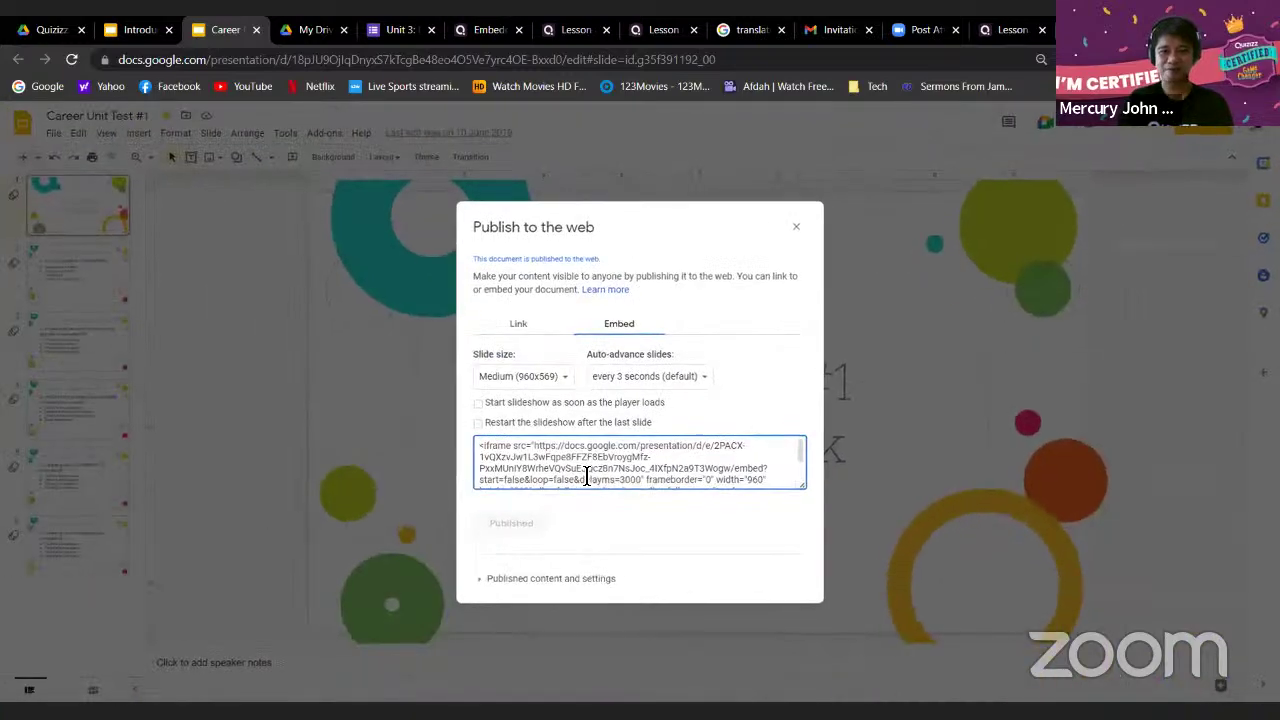
{"action": "scroll", "coordinate": [586, 477], "scroll_direction": "up", "scroll_amount": 5}
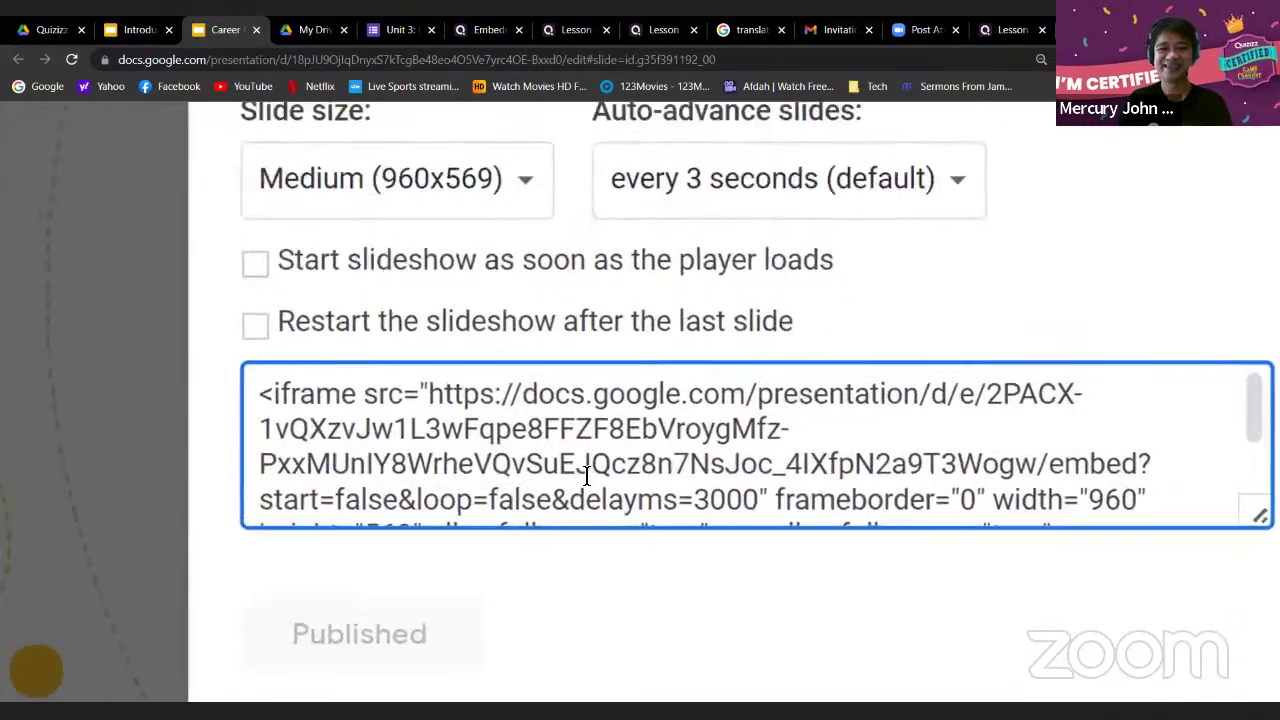
{"action": "scroll", "coordinate": [586, 477], "scroll_direction": "right", "scroll_amount": 3}
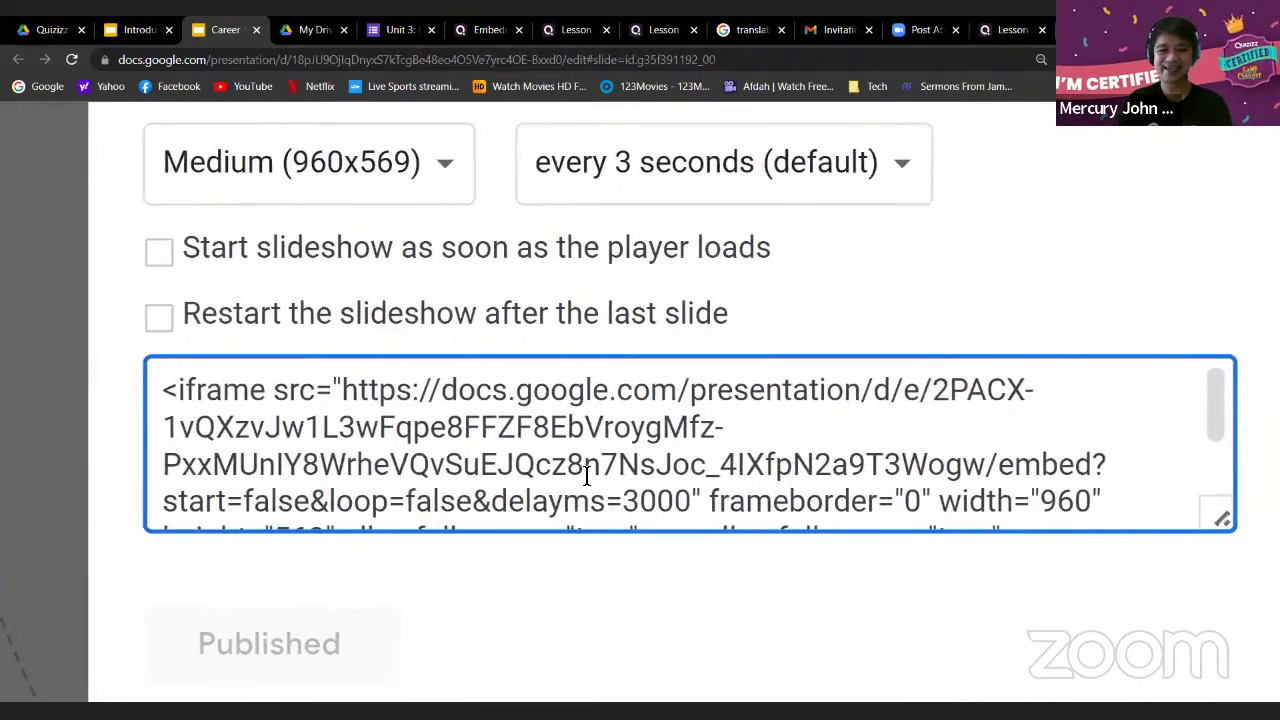
{"action": "scroll", "coordinate": [586, 477], "scroll_direction": "right", "scroll_amount": 1}
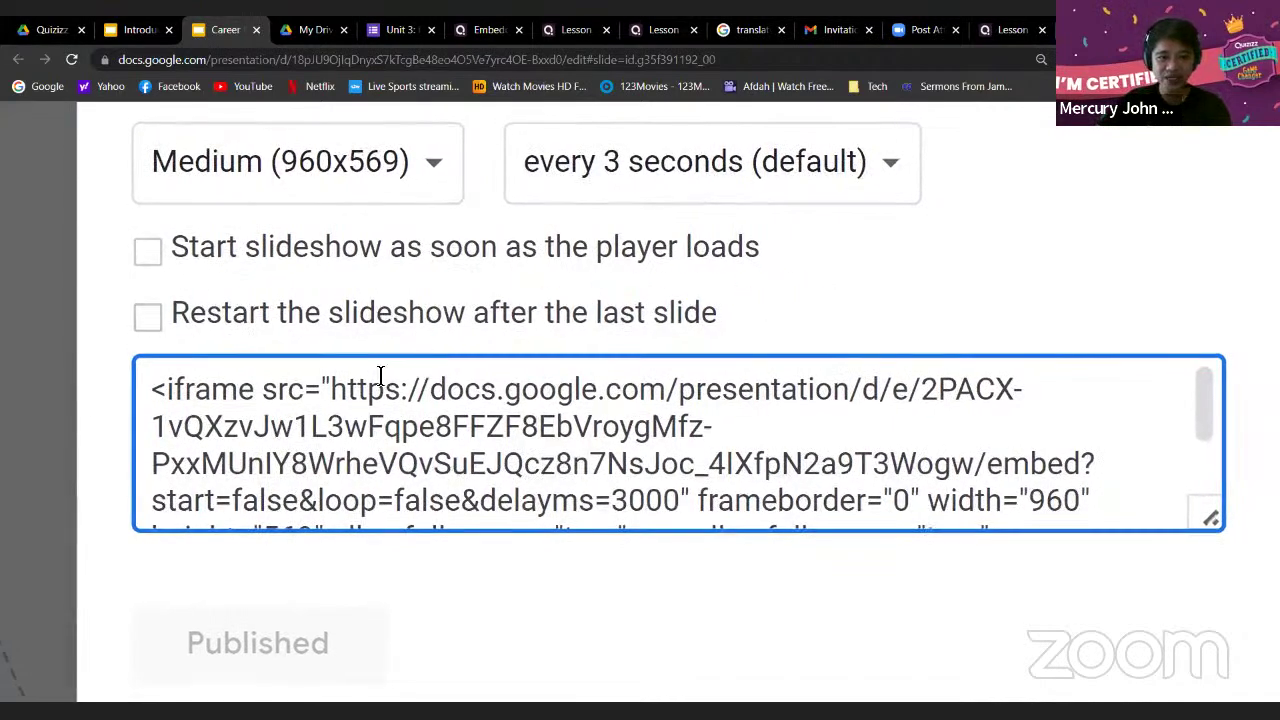
Copy just the src URL ending in delayms=3000 from the Career Unit Test #1 iframe code
{"action": "left_click", "coordinate": [340, 390]}
{"action": "left_click_drag", "start_coordinate": [338, 390], "coordinate": [675, 433]}
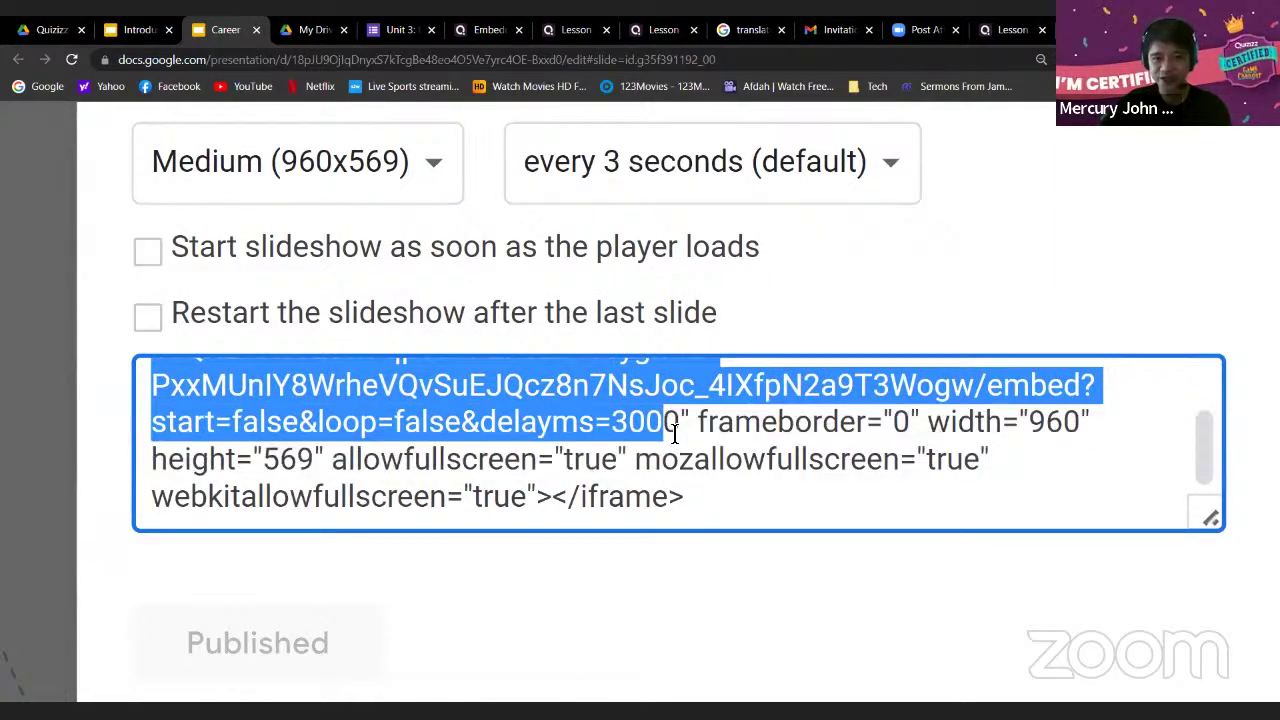
{"action": "scroll", "coordinate": [820, 458], "scroll_direction": "up", "scroll_amount": 1}
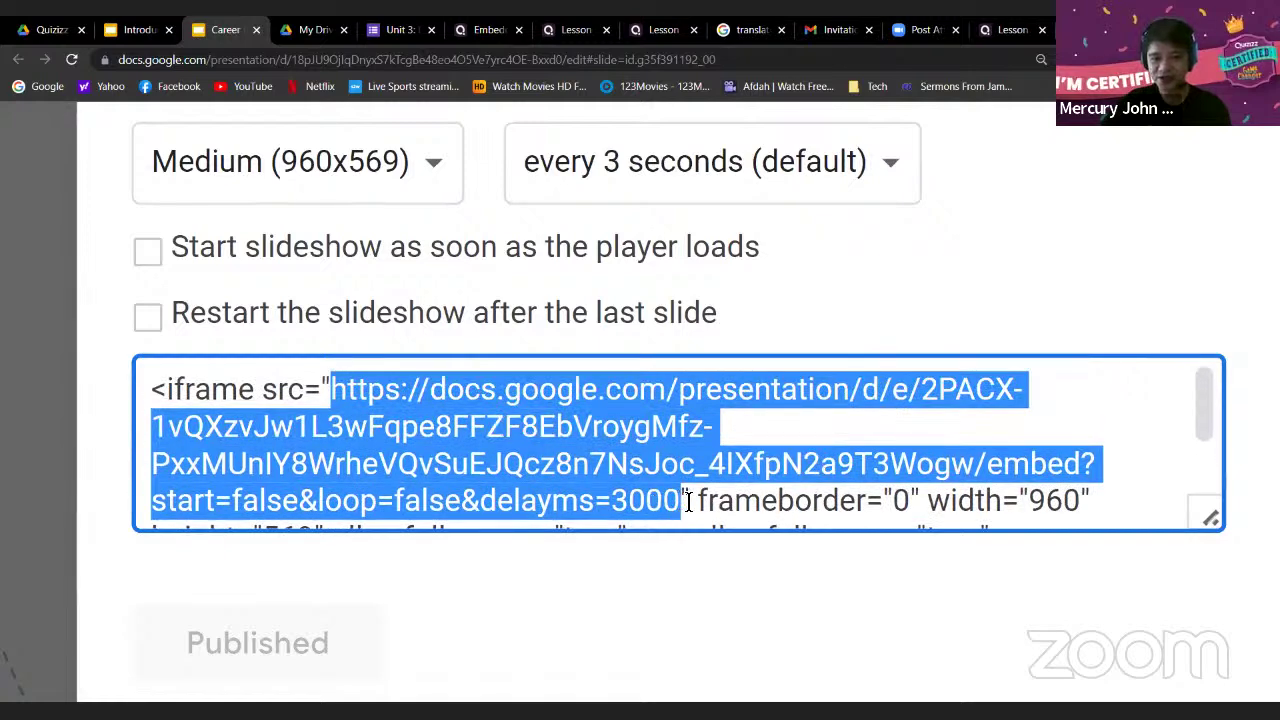
{"action": "left_click_drag", "start_coordinate": [695, 500], "coordinate": [689, 494]}
{"action": "left_click", "coordinate": [682, 412]}
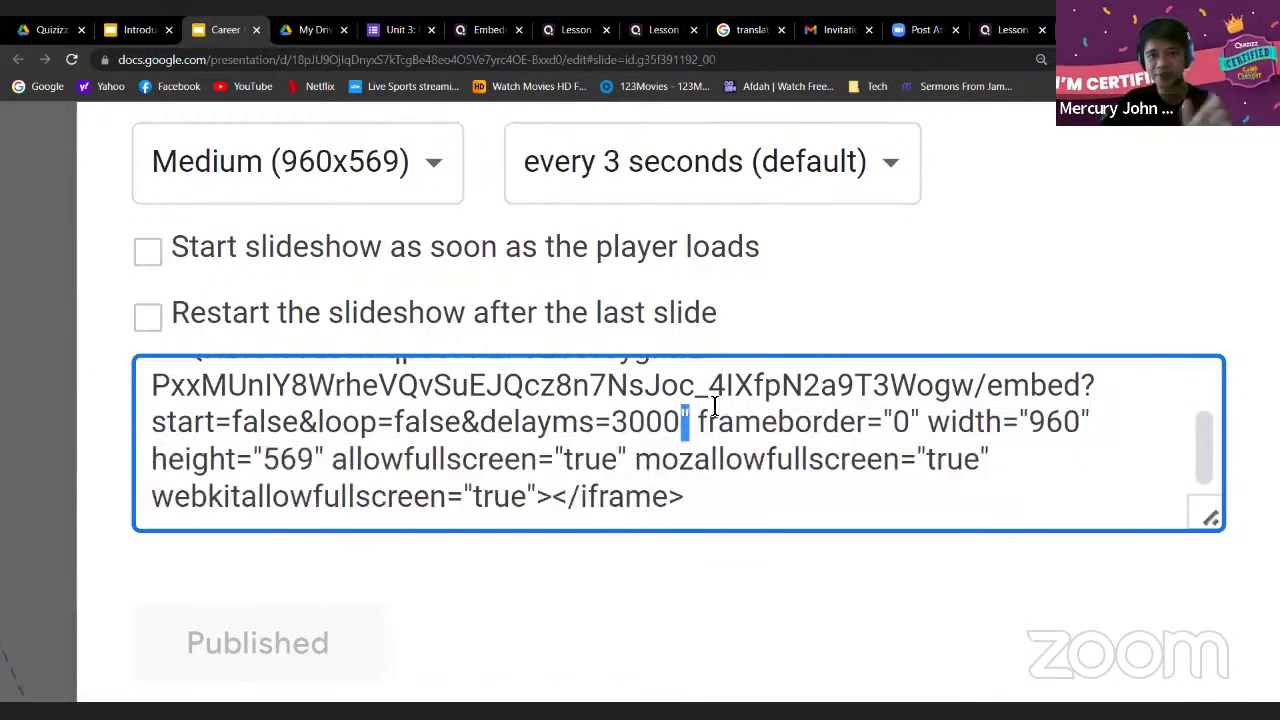
{"action": "scroll", "coordinate": [358, 427], "scroll_direction": "up", "scroll_amount": 1}
{"action": "scroll", "coordinate": [358, 427], "scroll_direction": "up", "scroll_amount": 1}
{"action": "left_click_drag", "start_coordinate": [338, 390], "coordinate": [668, 422]}
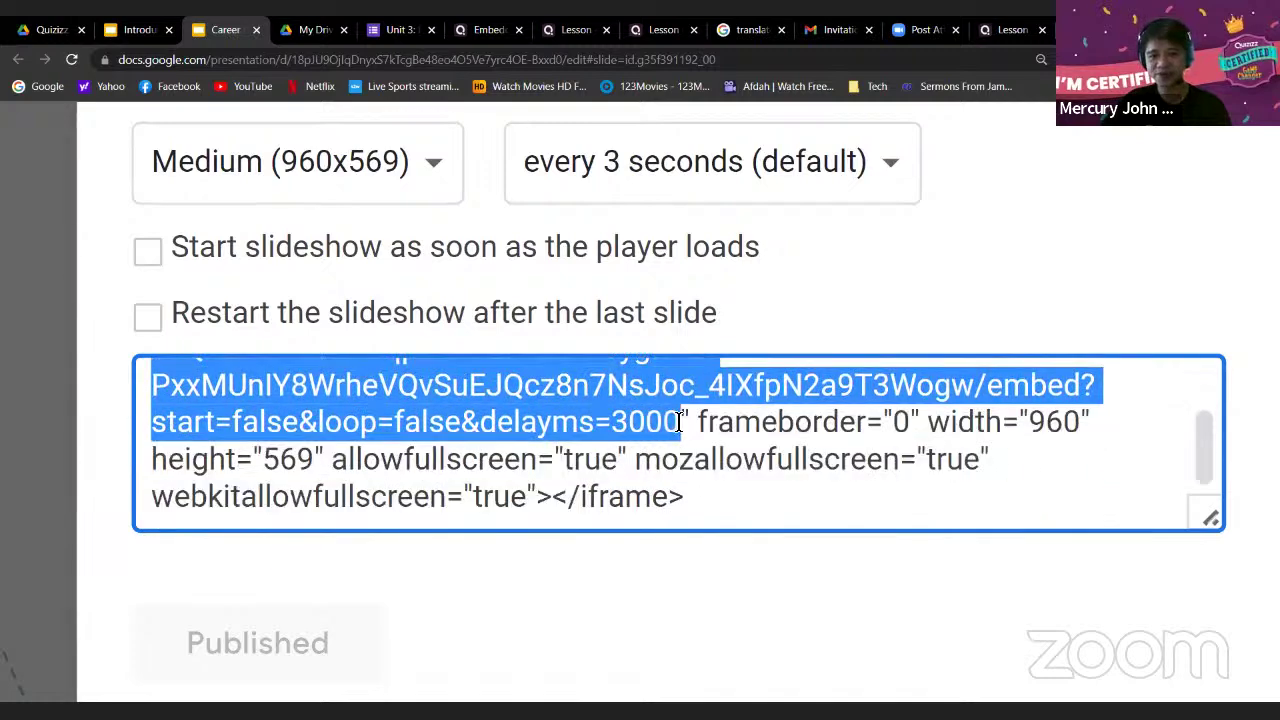
{"action": "scroll", "coordinate": [744, 452], "scroll_direction": "up", "scroll_amount": 2}
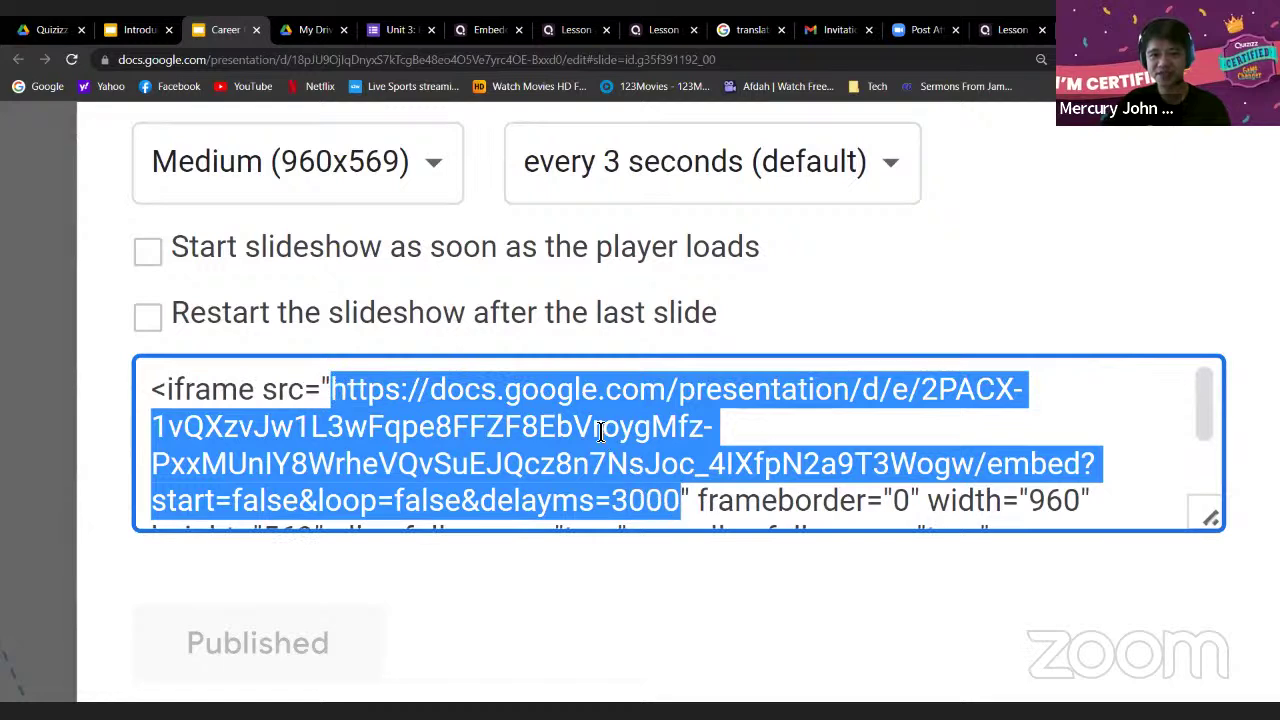
{"action": "right_click", "coordinate": [599, 430]}
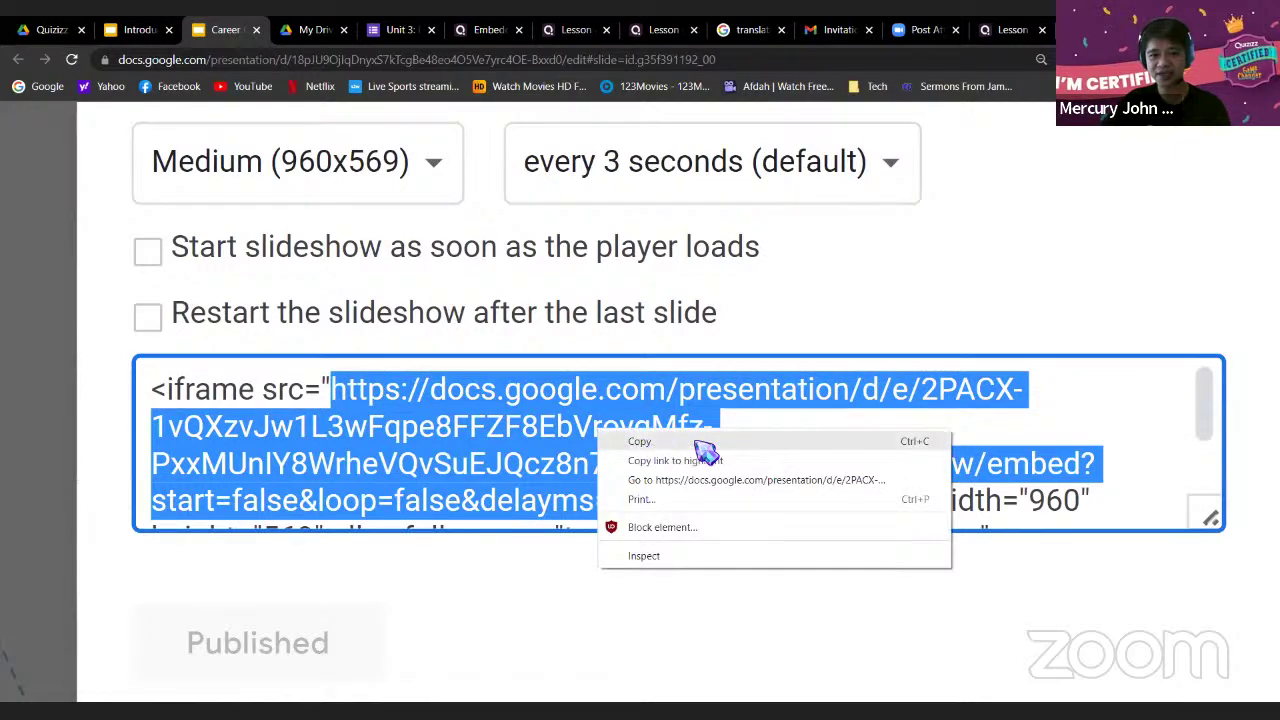
{"action": "left_click", "coordinate": [688, 443]}
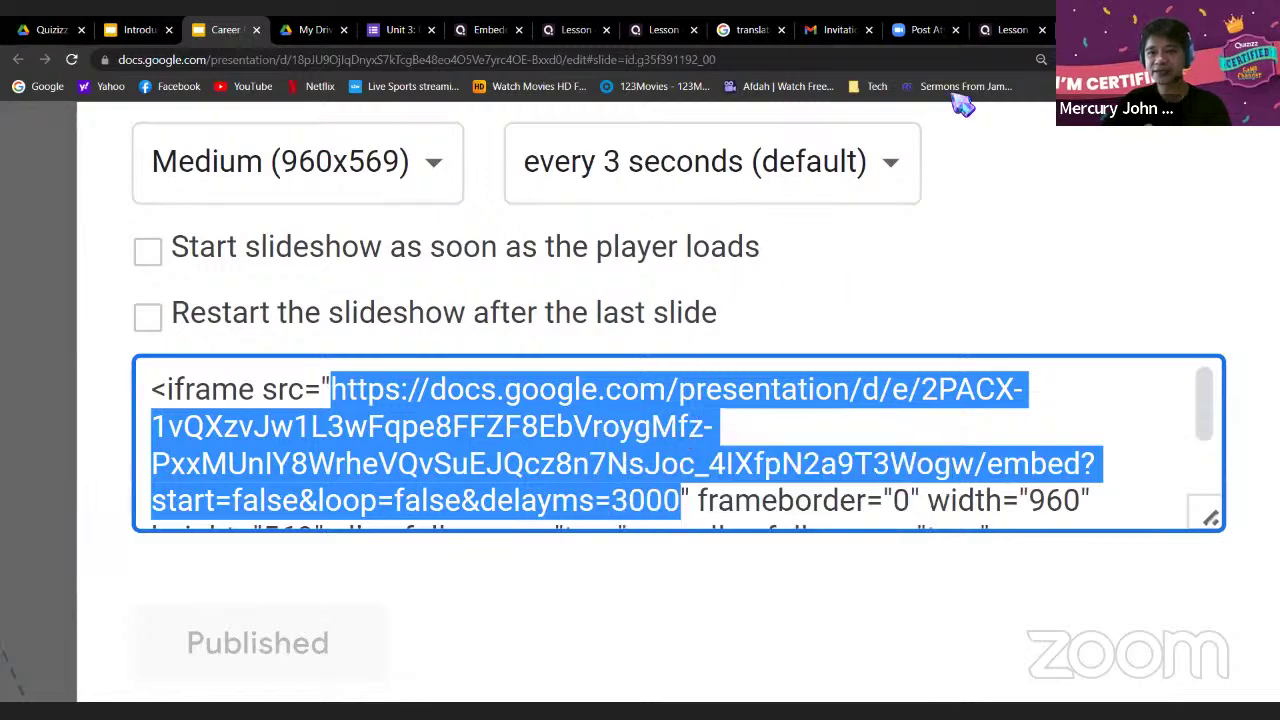
Delete blank slide 6 of the Transportation lesson and add a Web page link slide
{"action": "left_click", "coordinate": [995, 32]}
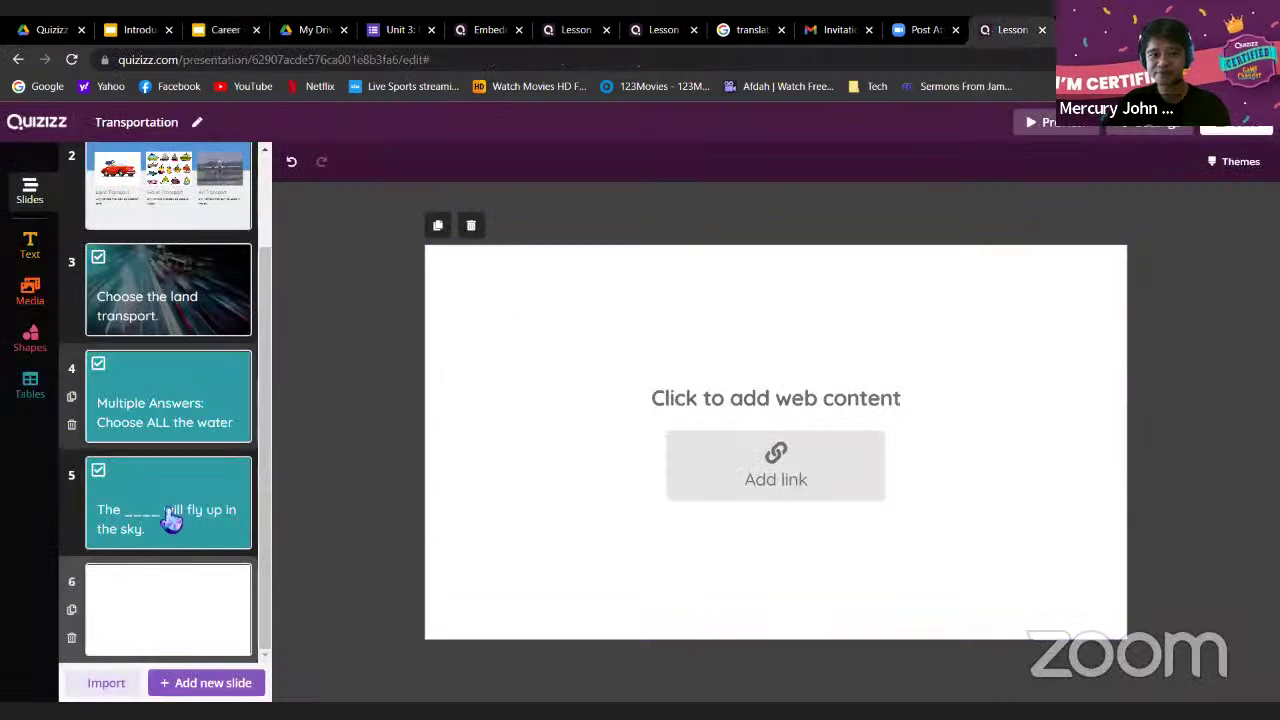
{"action": "left_click", "coordinate": [73, 640]}
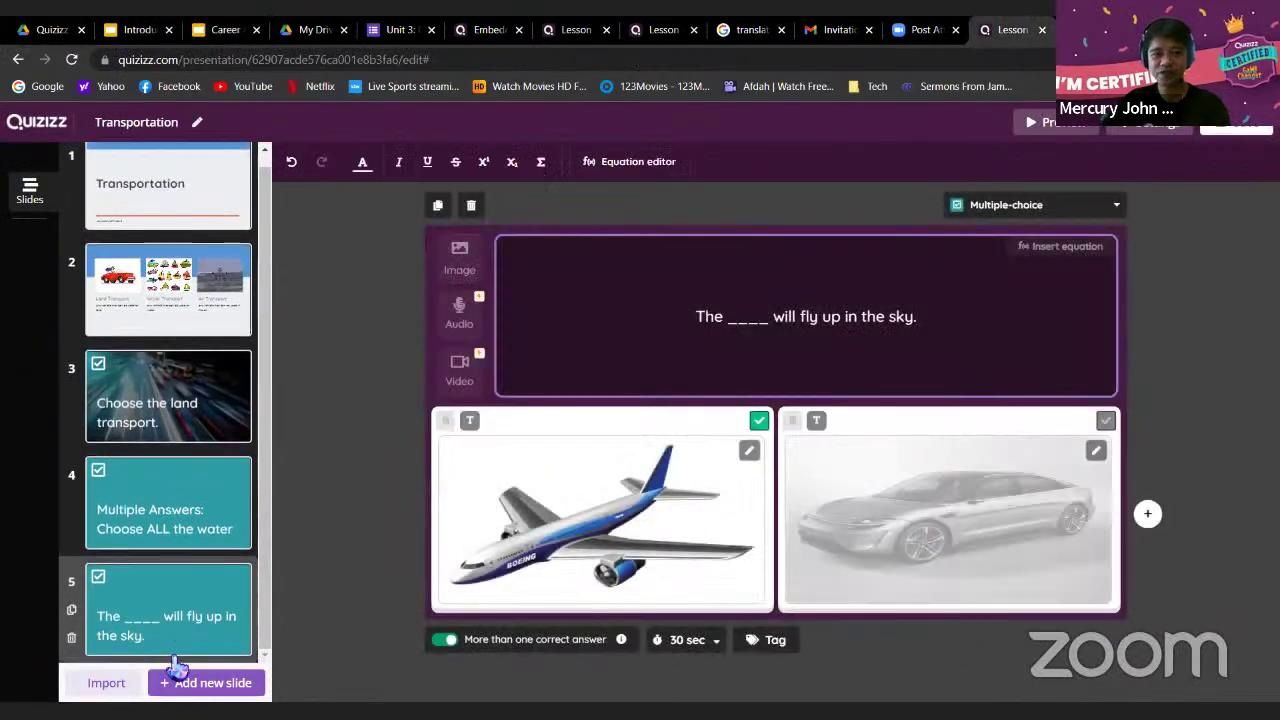
{"action": "left_click", "coordinate": [177, 683]}
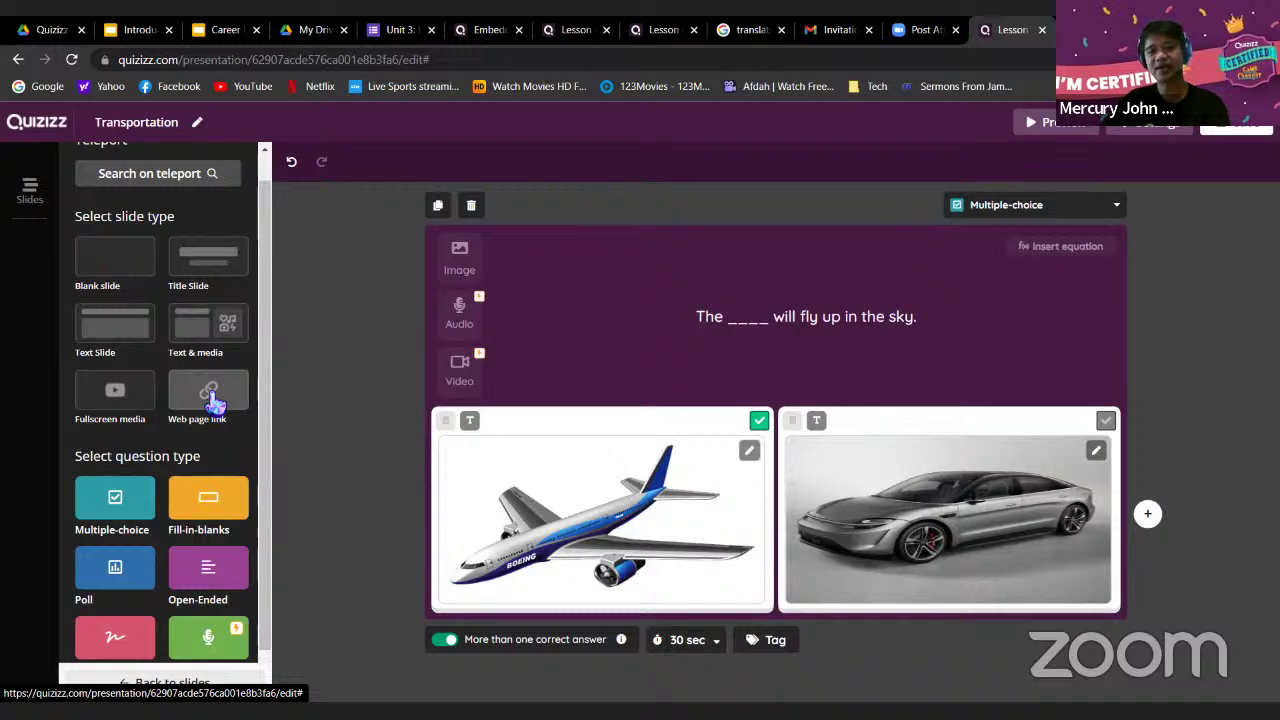
{"action": "left_click", "coordinate": [215, 400]}
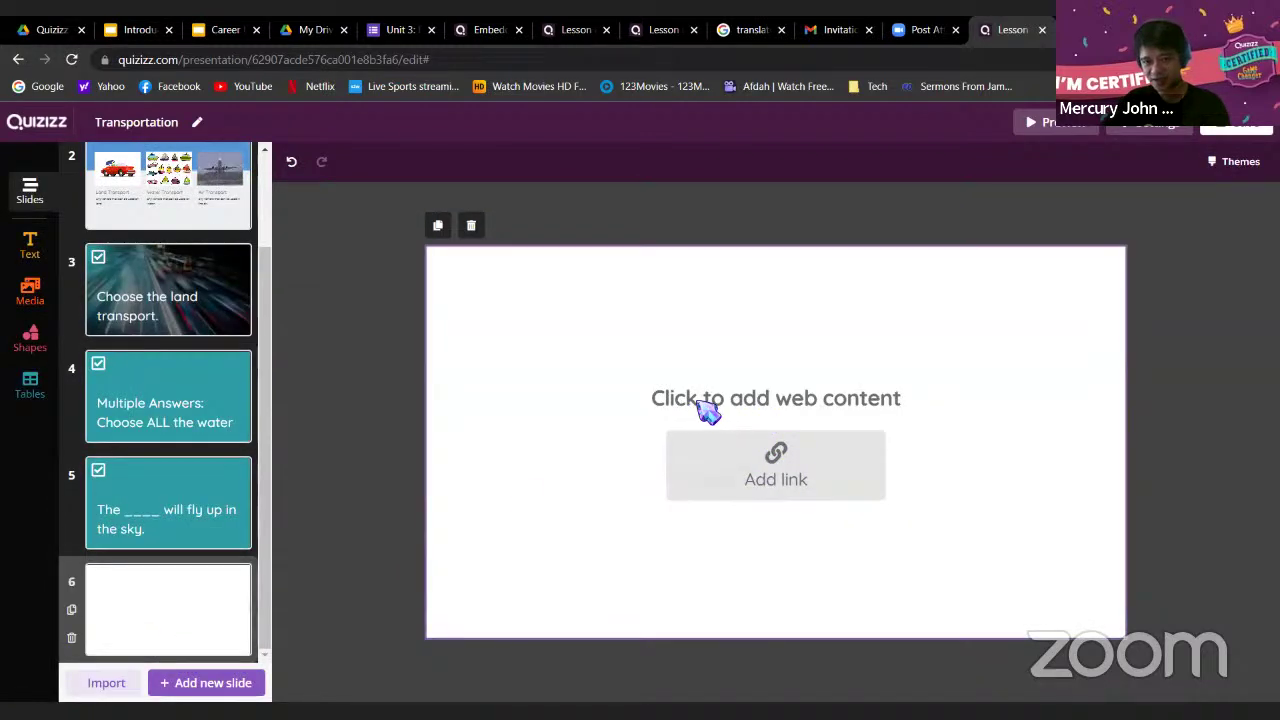
Paste the Career Unit Test #1 embed URL as slide 6's link and save it
{"action": "left_click", "coordinate": [778, 462]}
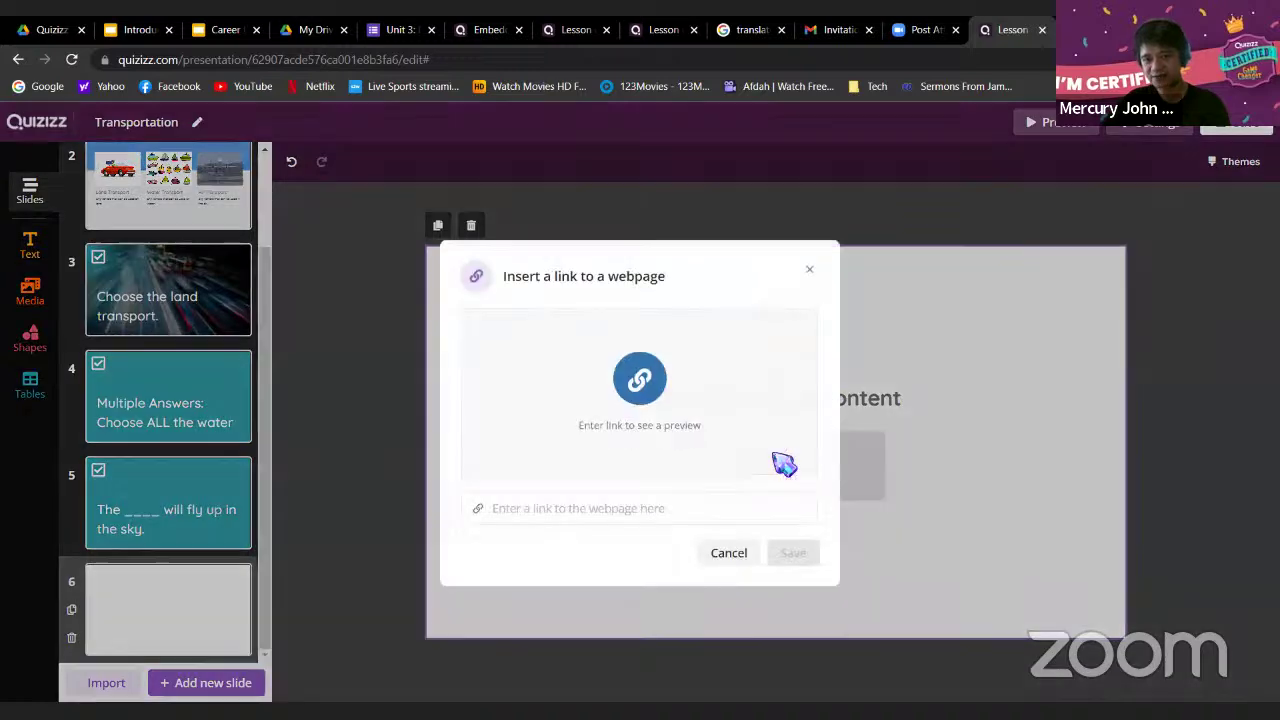
{"action": "right_click", "coordinate": [530, 505]}
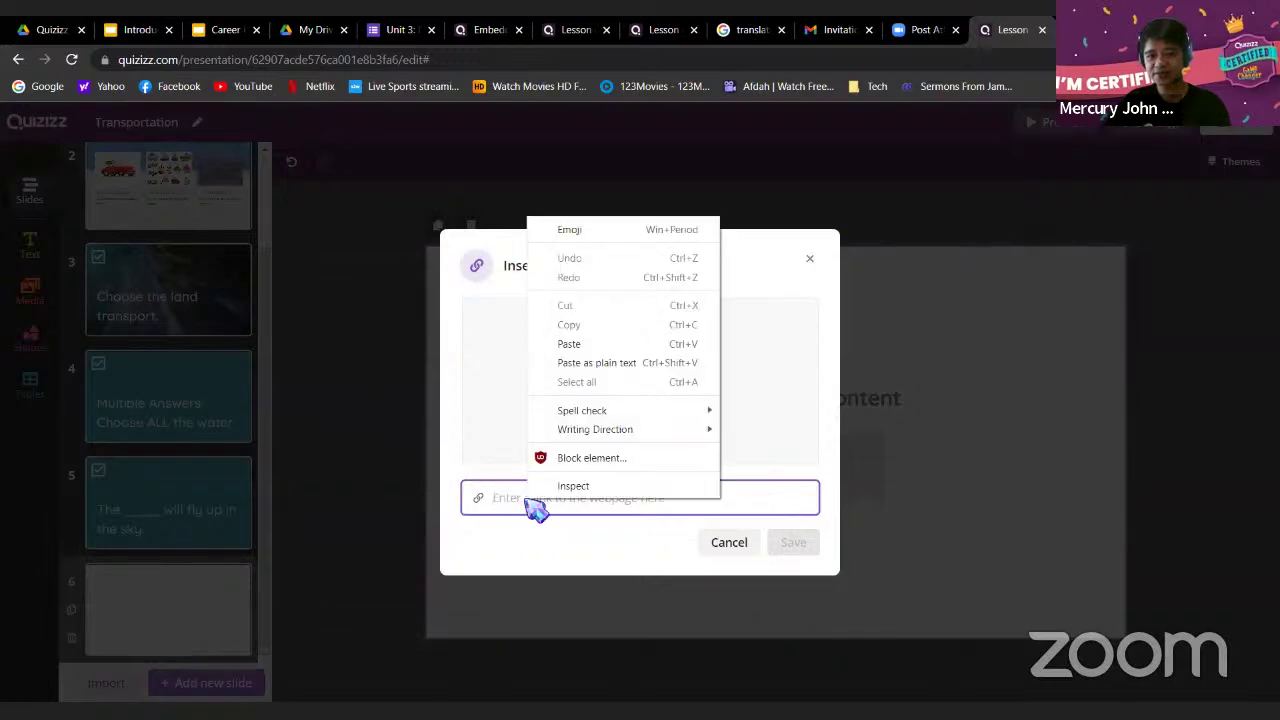
{"action": "left_click", "coordinate": [577, 344]}
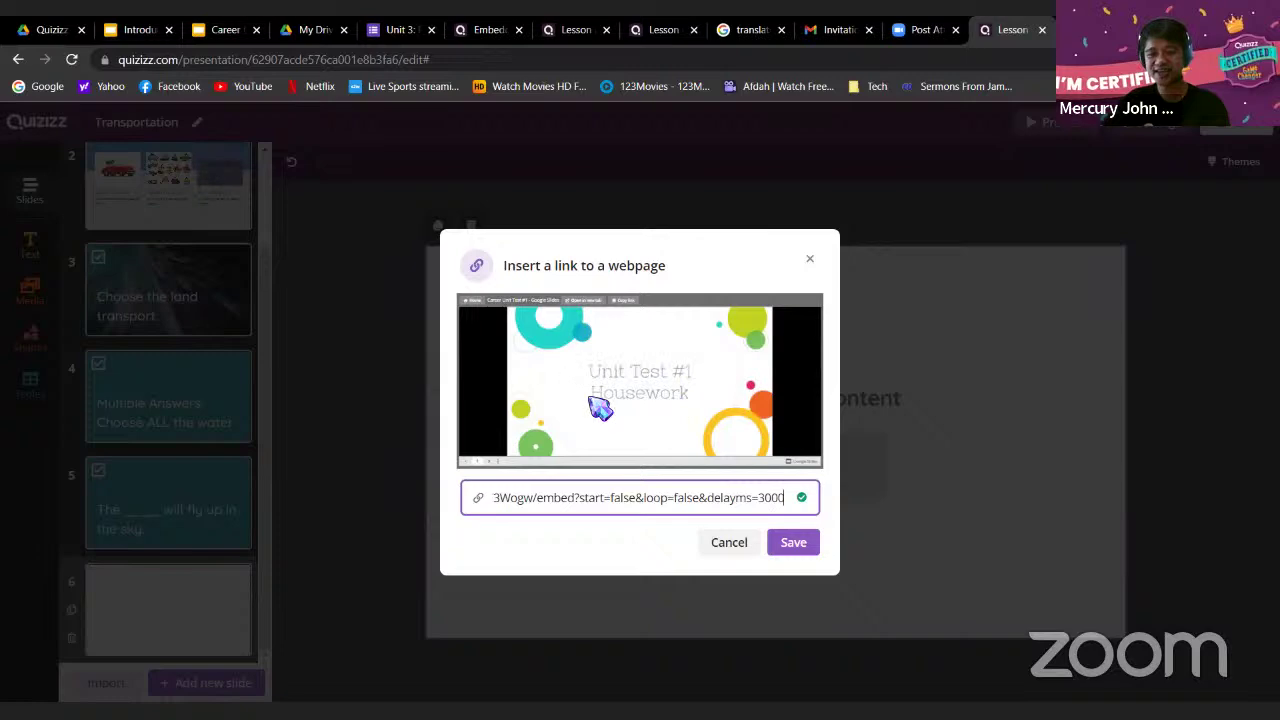
{"action": "left_click", "coordinate": [794, 552]}
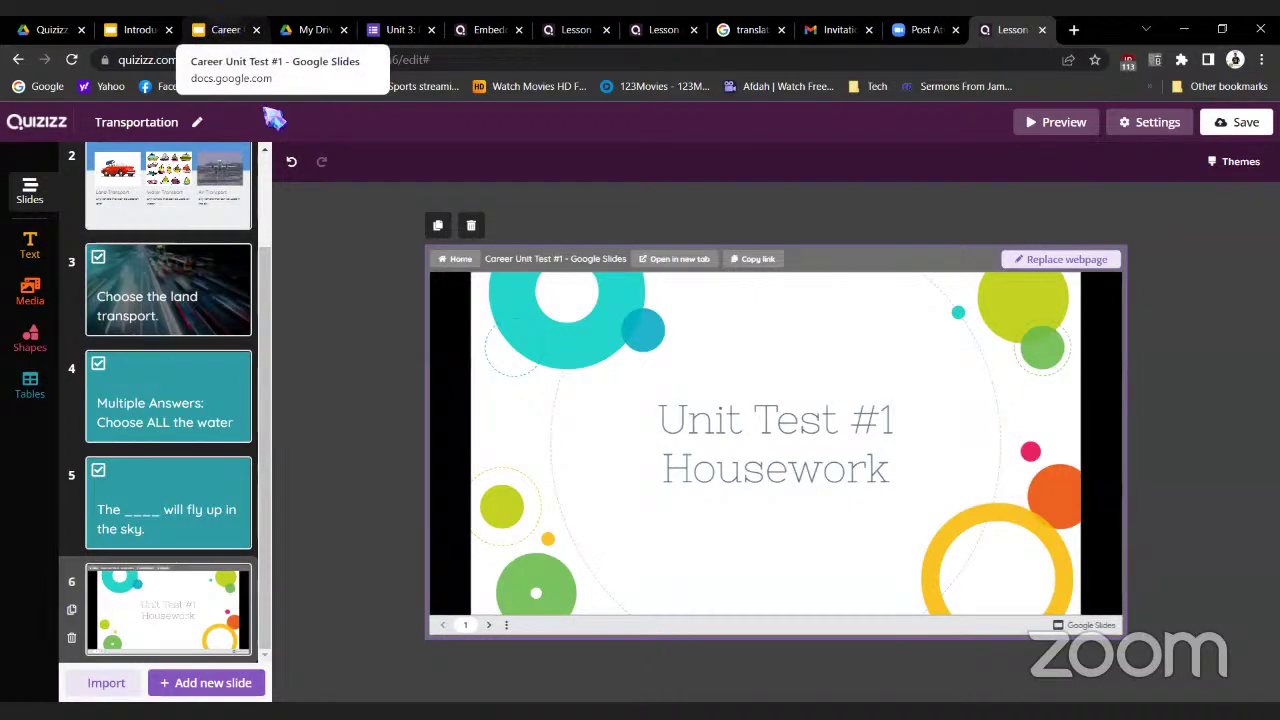
{"action": "left_click", "coordinate": [226, 30]}
{"action": "scroll", "coordinate": [580, 370], "scroll_direction": "up", "scroll_amount": 10}
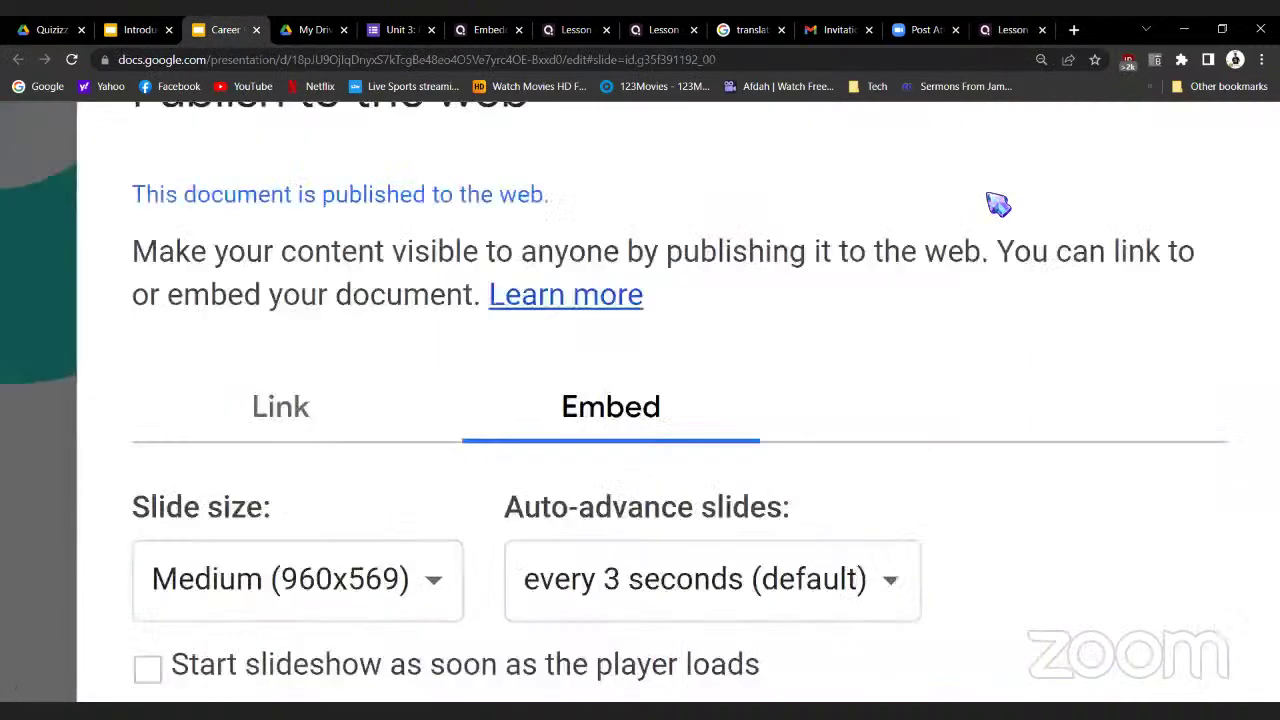
{"action": "left_click", "coordinate": [1191, 505]}
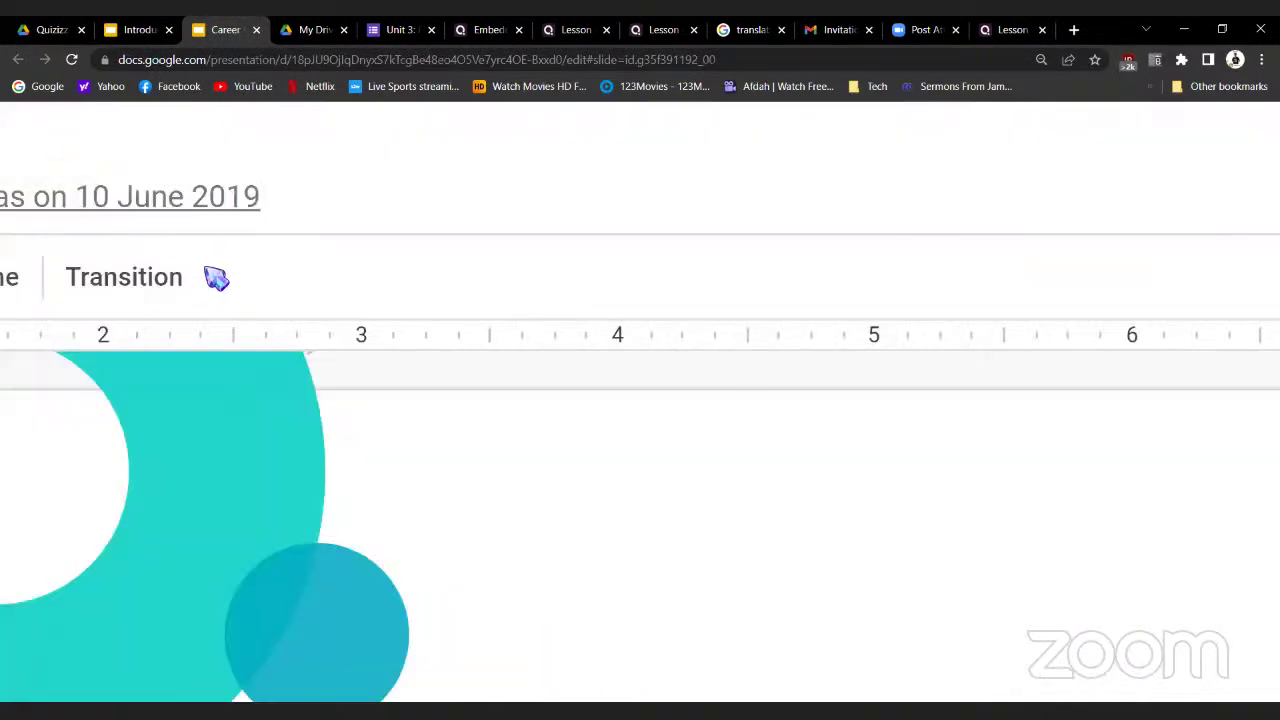
{"action": "scroll", "coordinate": [208, 268], "scroll_direction": "right", "scroll_amount": 2}
{"action": "scroll", "coordinate": [208, 268], "scroll_direction": "left", "scroll_amount": 12}
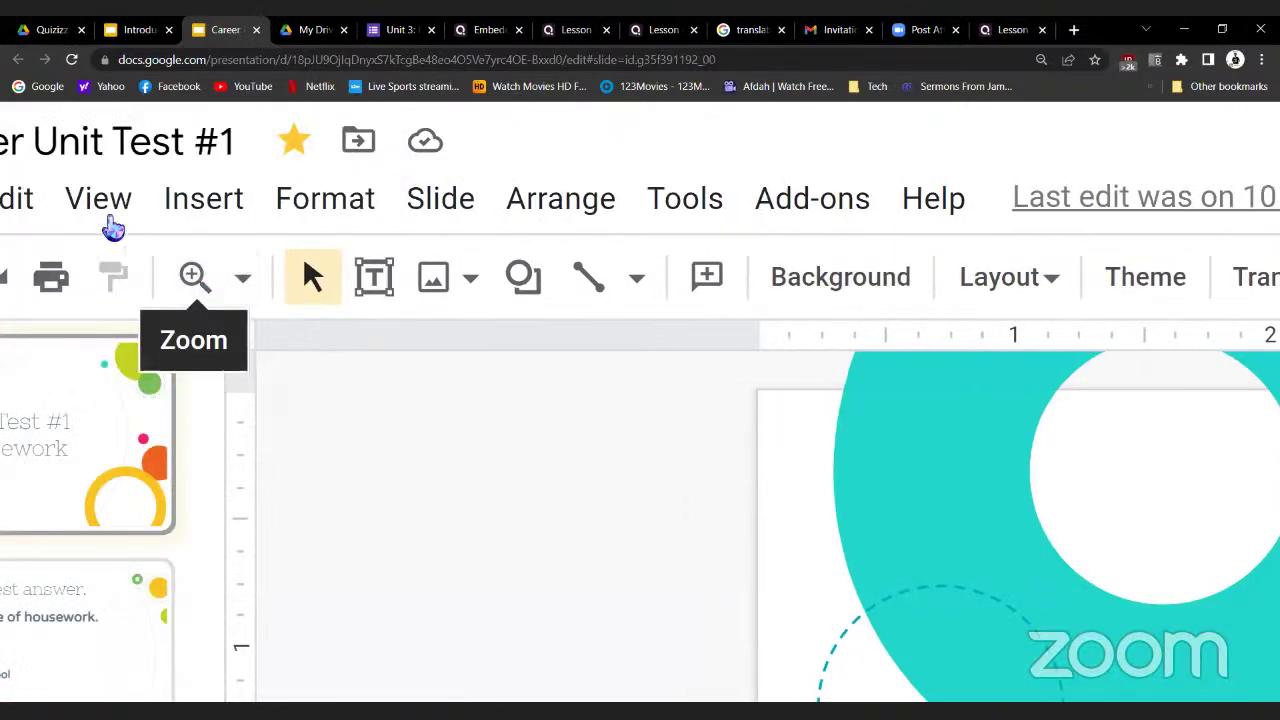
{"action": "scroll", "coordinate": [38, 226], "scroll_direction": "left", "scroll_amount": 3}
{"action": "left_click", "coordinate": [180, 210]}
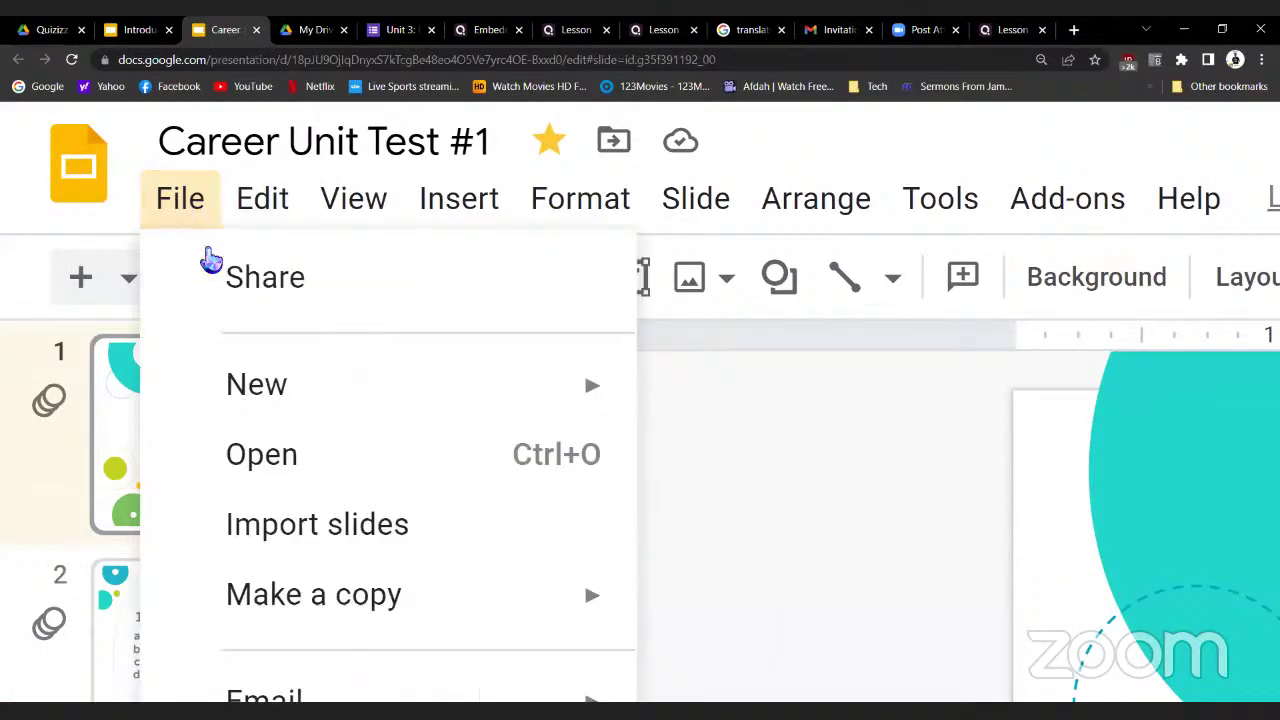
{"action": "scroll", "coordinate": [380, 563], "scroll_direction": "down", "scroll_amount": 5}
{"action": "scroll", "coordinate": [365, 560], "scroll_direction": "down", "scroll_amount": 3}
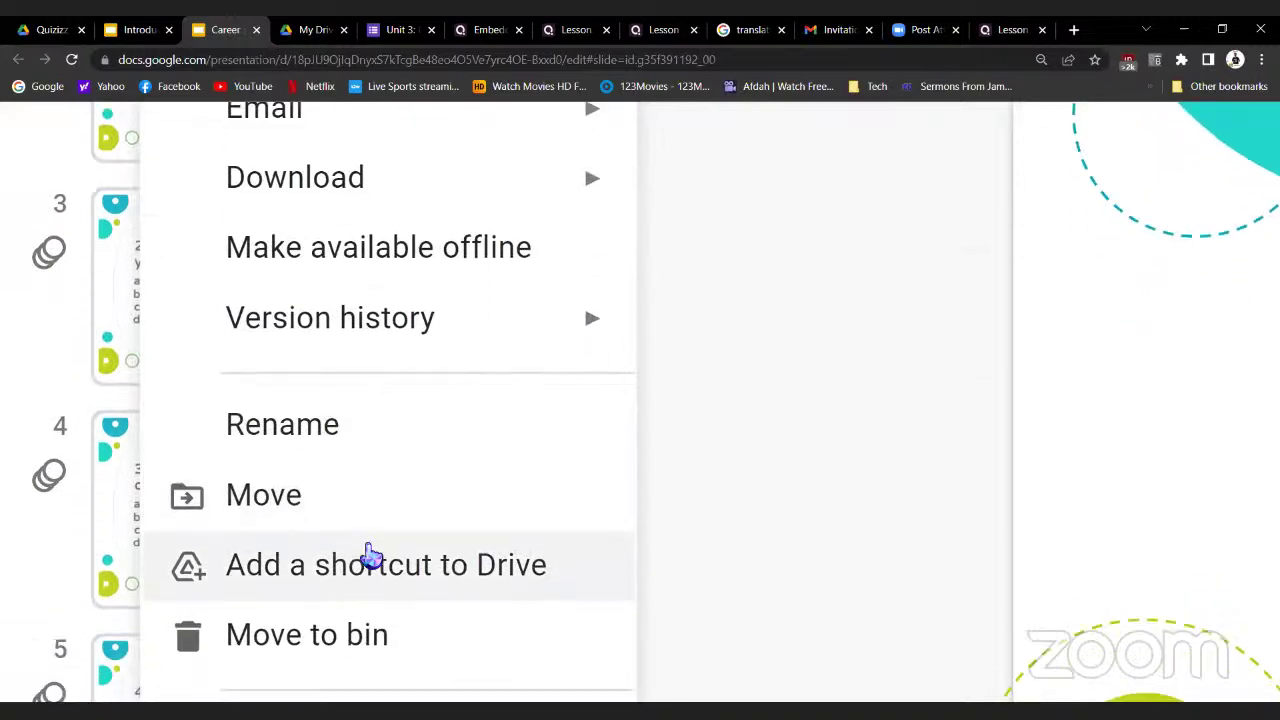
{"action": "left_click", "coordinate": [368, 517]}
{"action": "scroll", "coordinate": [833, 389], "scroll_direction": "right", "scroll_amount": 1}
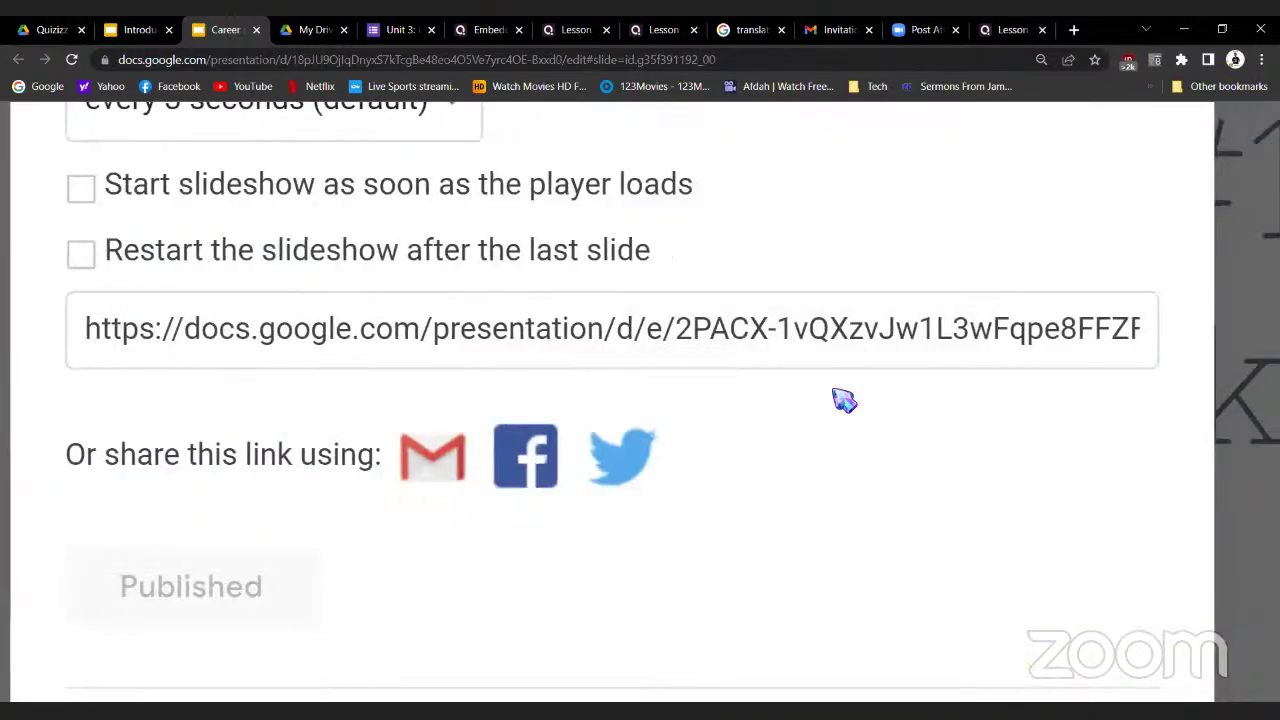
{"action": "scroll", "coordinate": [833, 389], "scroll_direction": "up", "scroll_amount": 2}
{"action": "scroll", "coordinate": [845, 400], "scroll_direction": "up", "scroll_amount": 1}
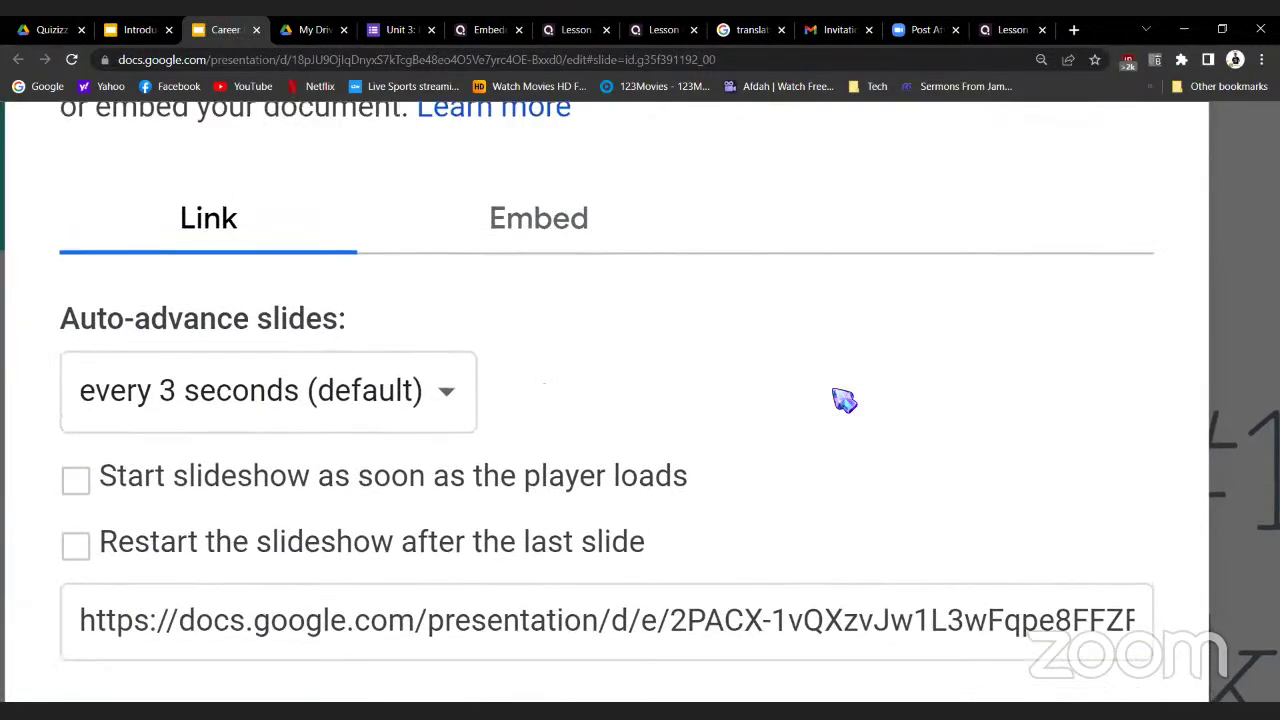
{"action": "left_click", "coordinate": [528, 221]}
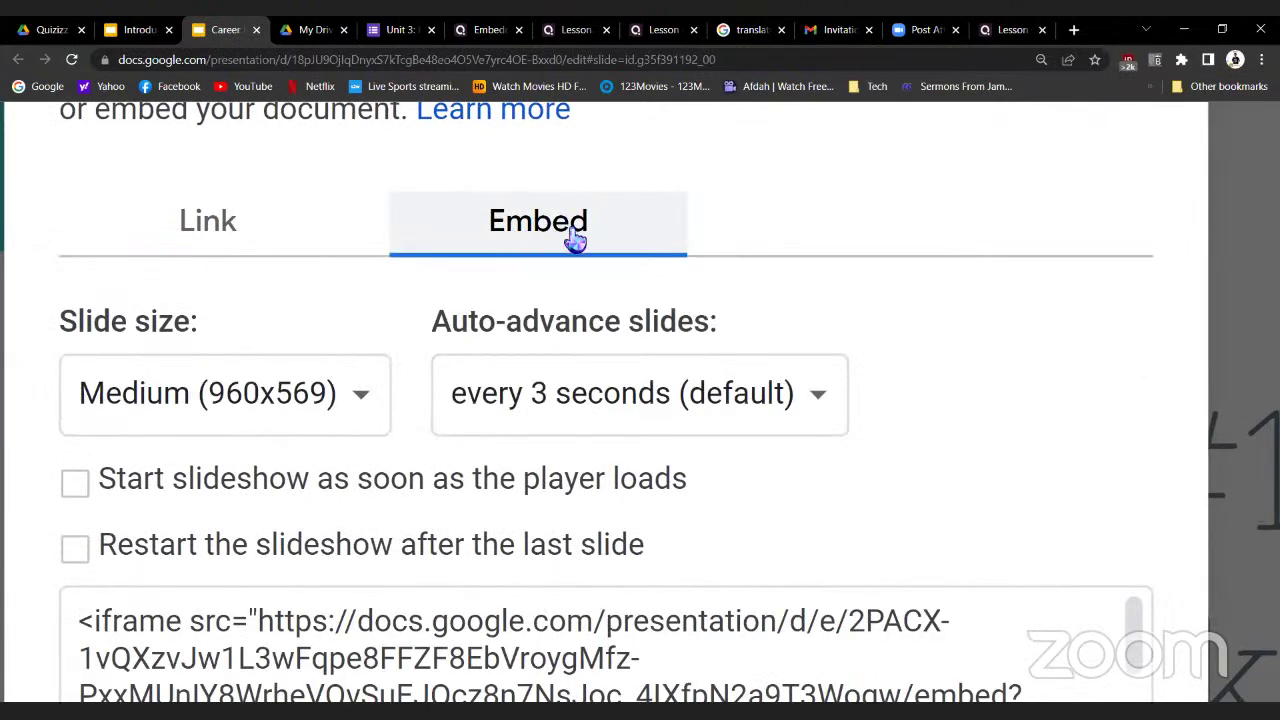
{"action": "scroll", "coordinate": [655, 528], "scroll_direction": "down", "scroll_amount": 1}
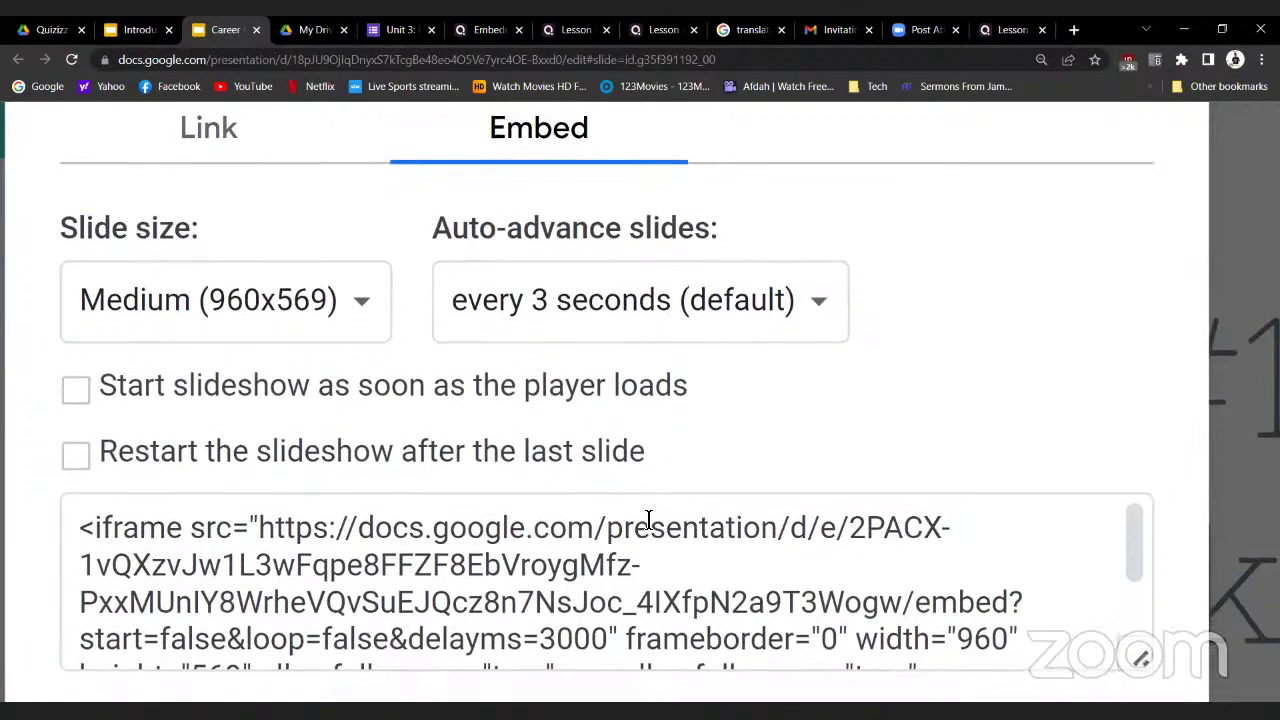
{"action": "left_click", "coordinate": [648, 519]}
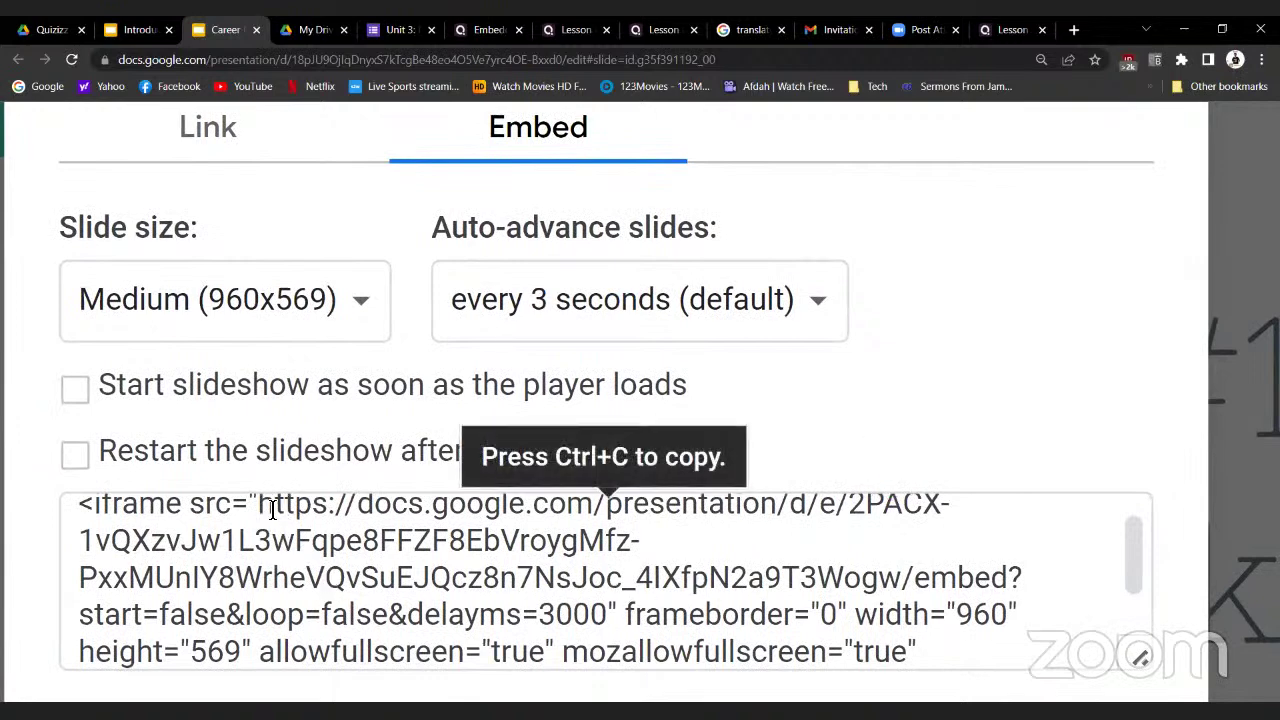
{"action": "left_click", "coordinate": [300, 512]}
{"action": "left_click", "coordinate": [257, 523]}
{"action": "left_click_drag", "start_coordinate": [257, 523], "coordinate": [605, 567]}
{"action": "left_click", "coordinate": [605, 567]}
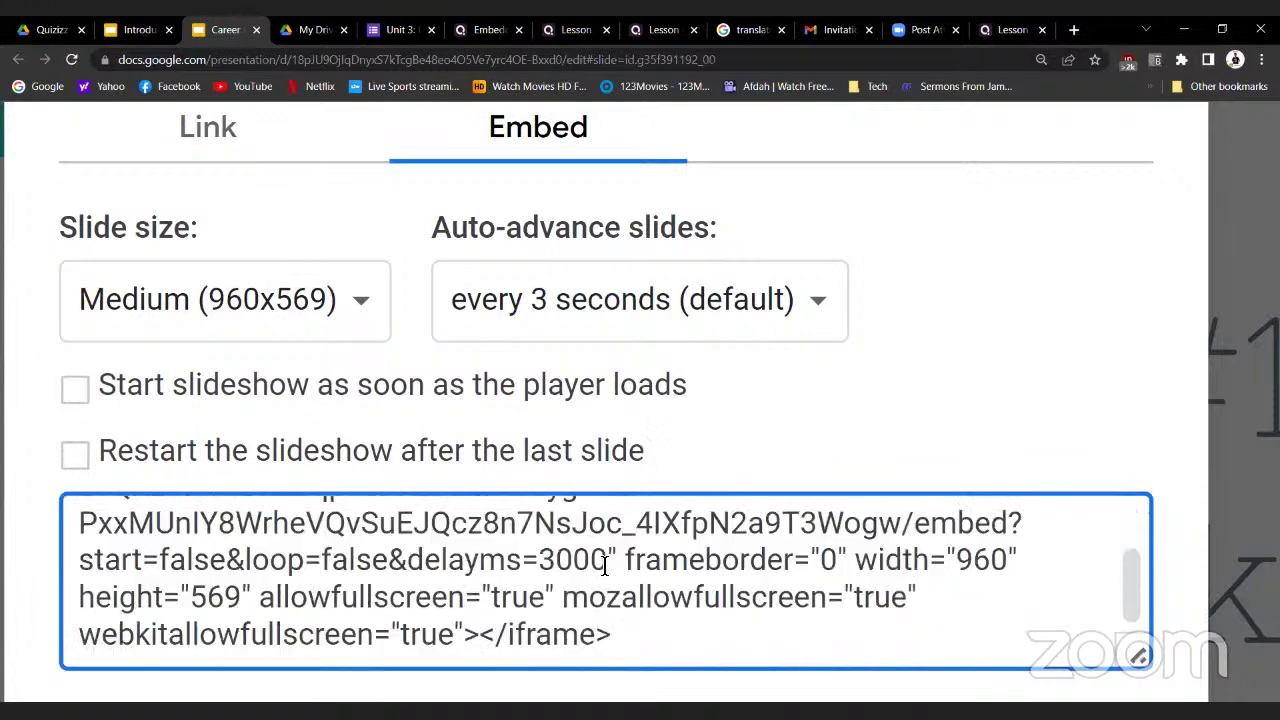
{"action": "left_click", "coordinate": [1012, 29]}
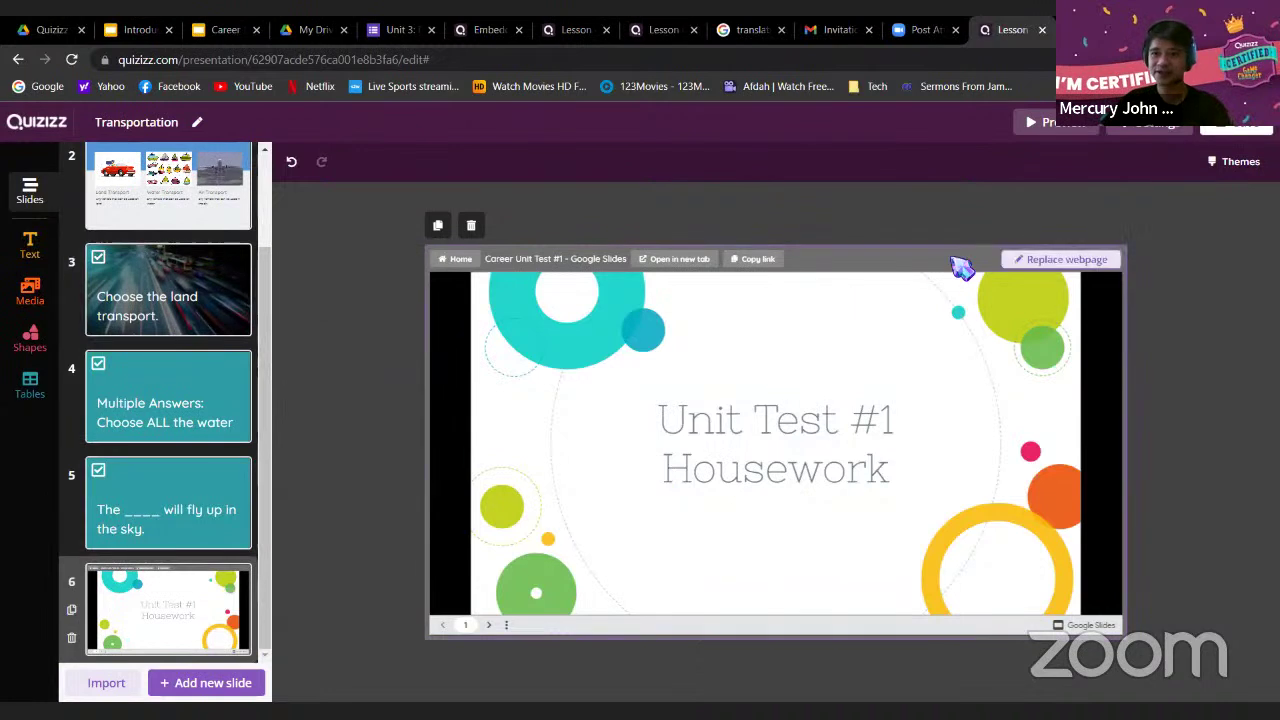
Preview the Transportation lesson as participants, advancing through slides 2–6 to the embedded deck
{"action": "left_click", "coordinate": [1038, 128]}
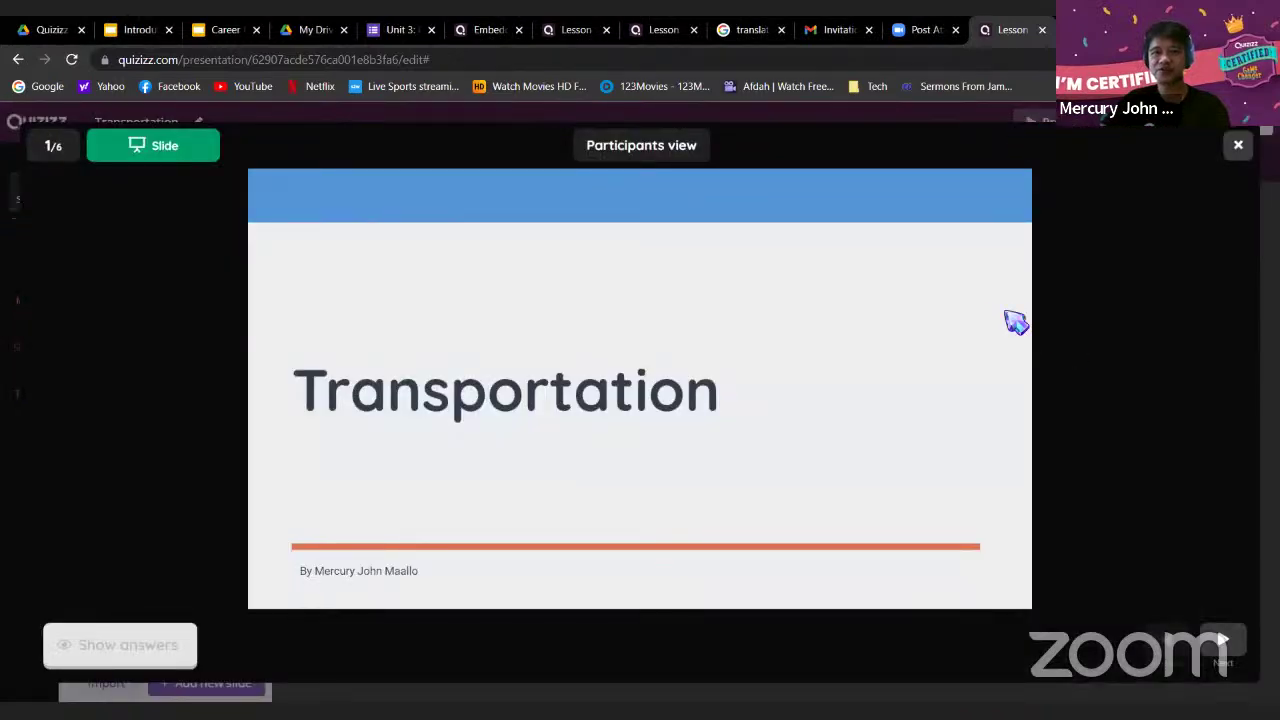
{"action": "left_click", "coordinate": [1222, 641]}
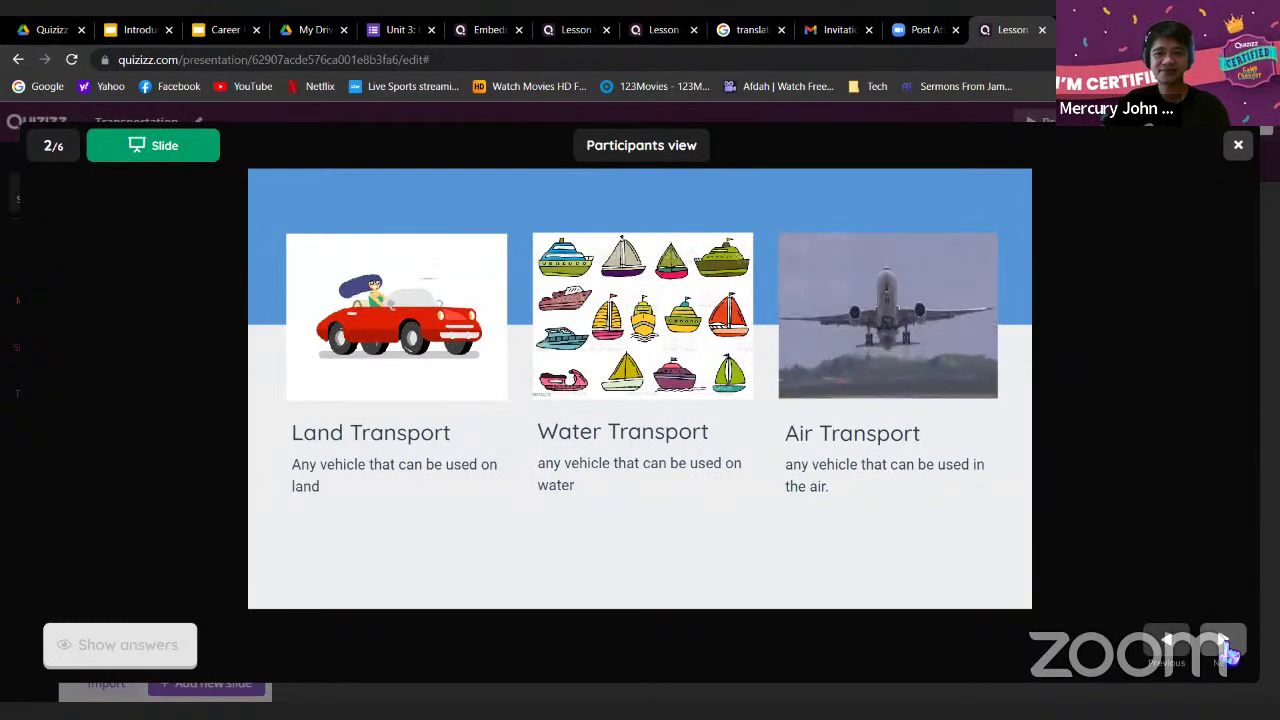
{"action": "left_click", "coordinate": [1224, 645]}
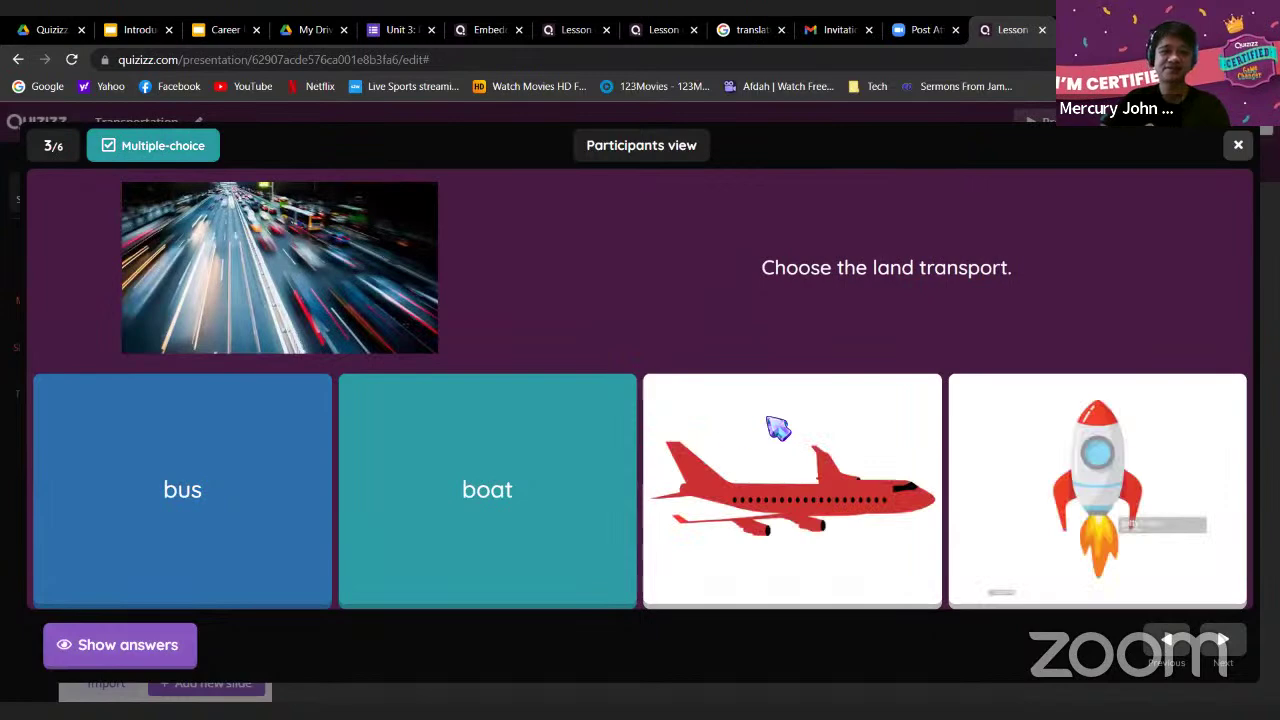
{"action": "left_click", "coordinate": [1222, 641]}
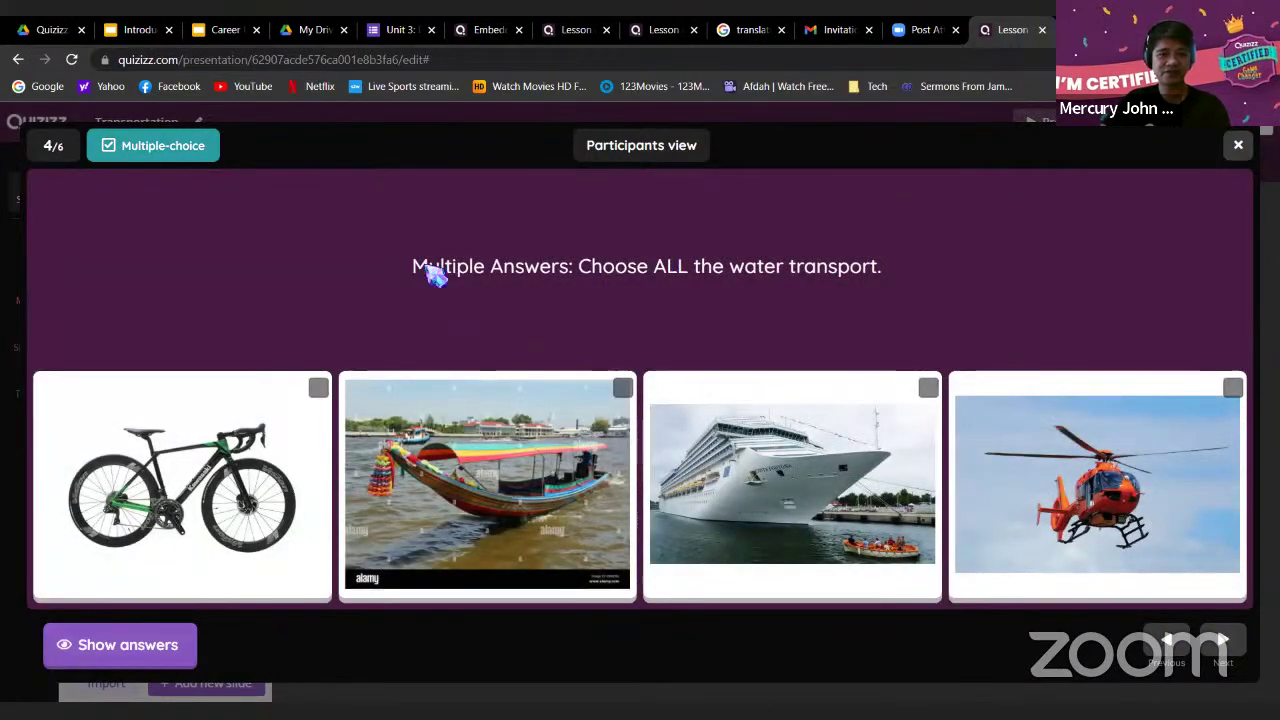
{"action": "left_click", "coordinate": [1222, 641]}
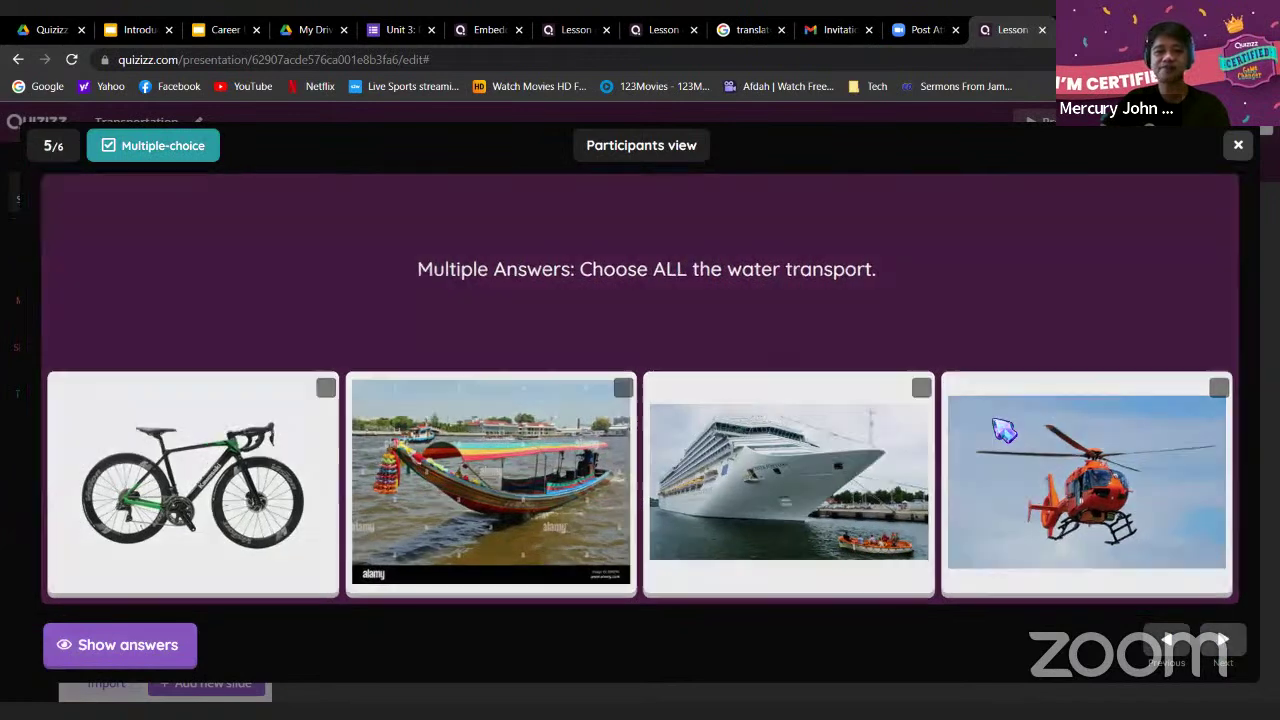
{"action": "left_click", "coordinate": [1224, 642]}
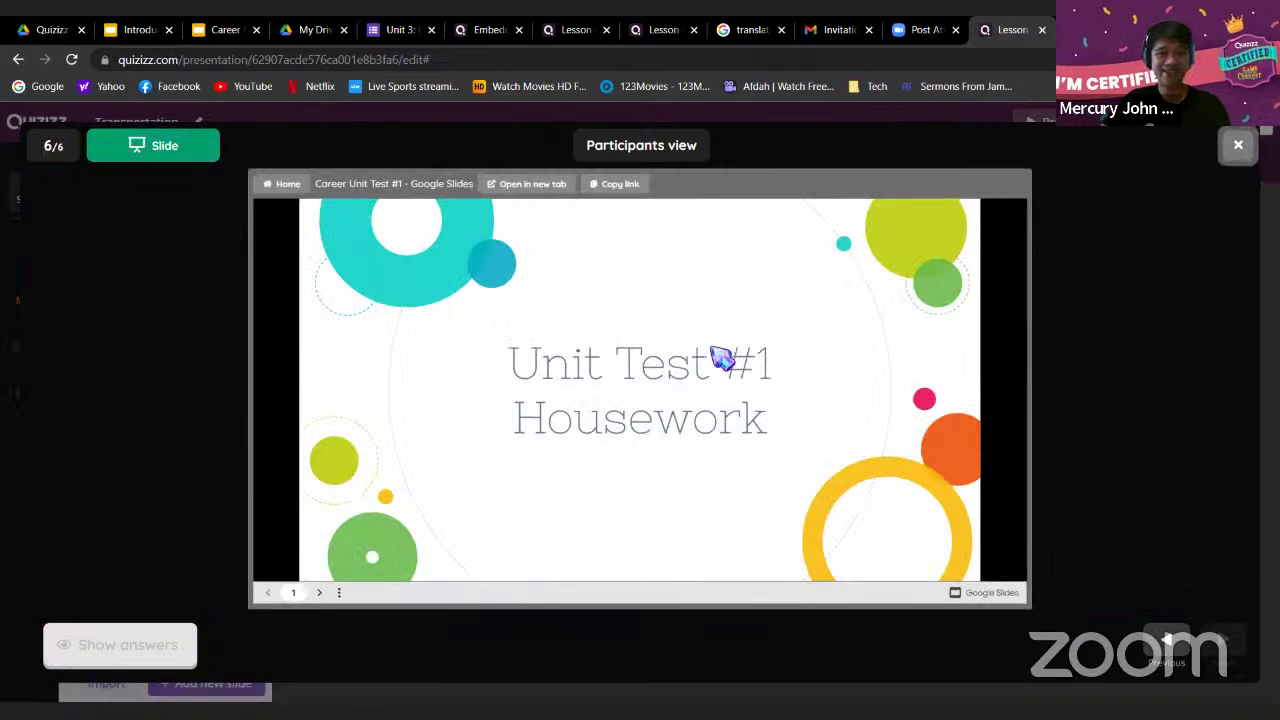
Browse the embedded housework test forward to question 4, back to 3, then exit the preview
{"action": "left_click", "coordinate": [320, 594]}
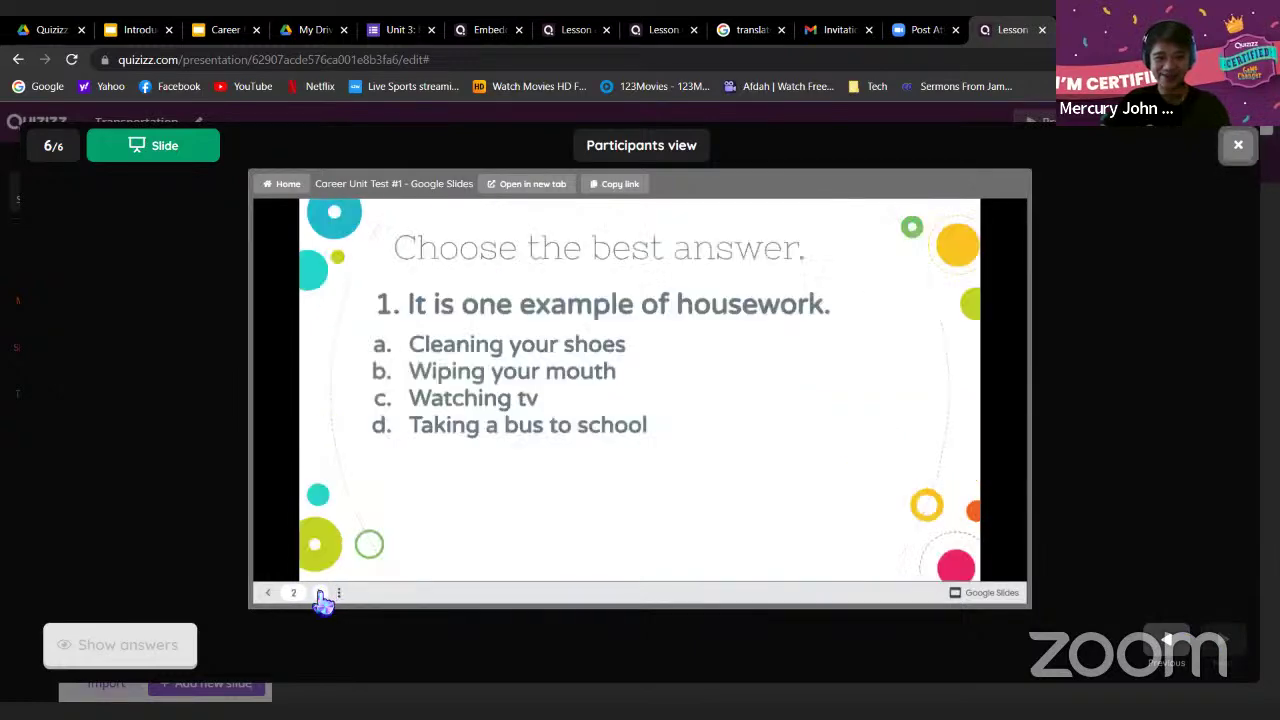
{"action": "left_click", "coordinate": [320, 594]}
{"action": "left_click", "coordinate": [320, 594]}
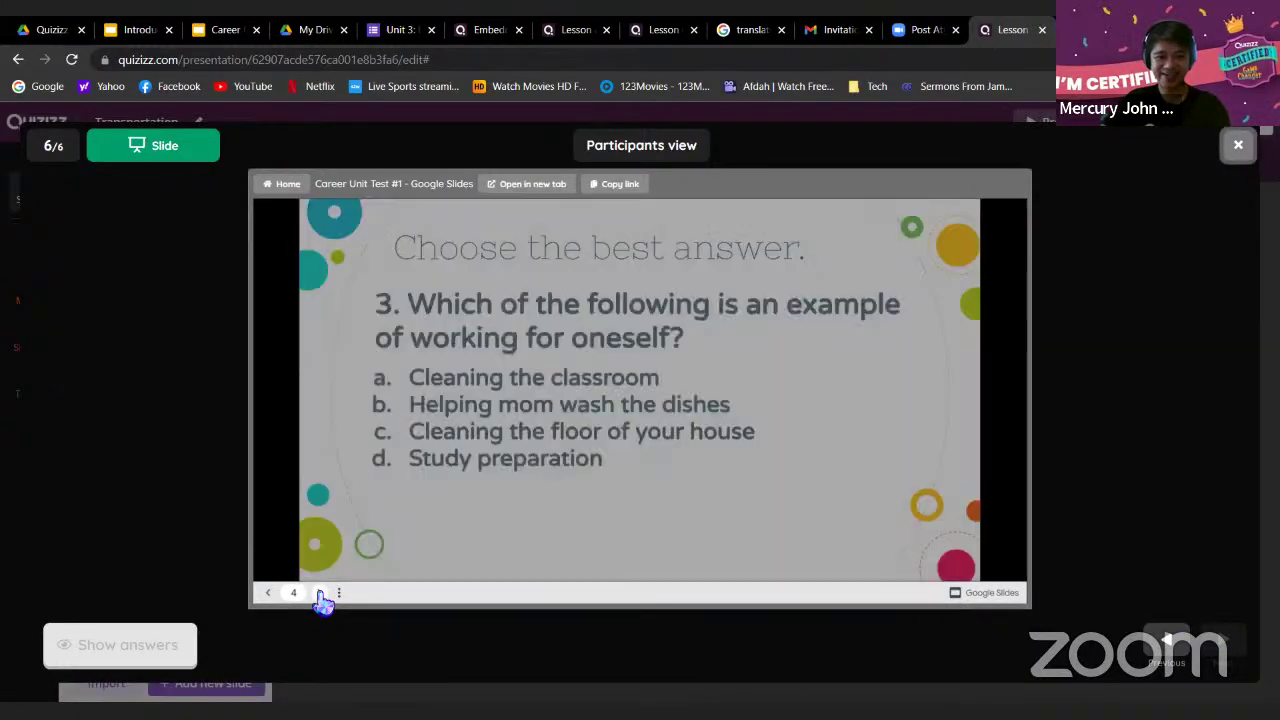
{"action": "left_click", "coordinate": [320, 594]}
{"action": "left_click", "coordinate": [322, 594]}
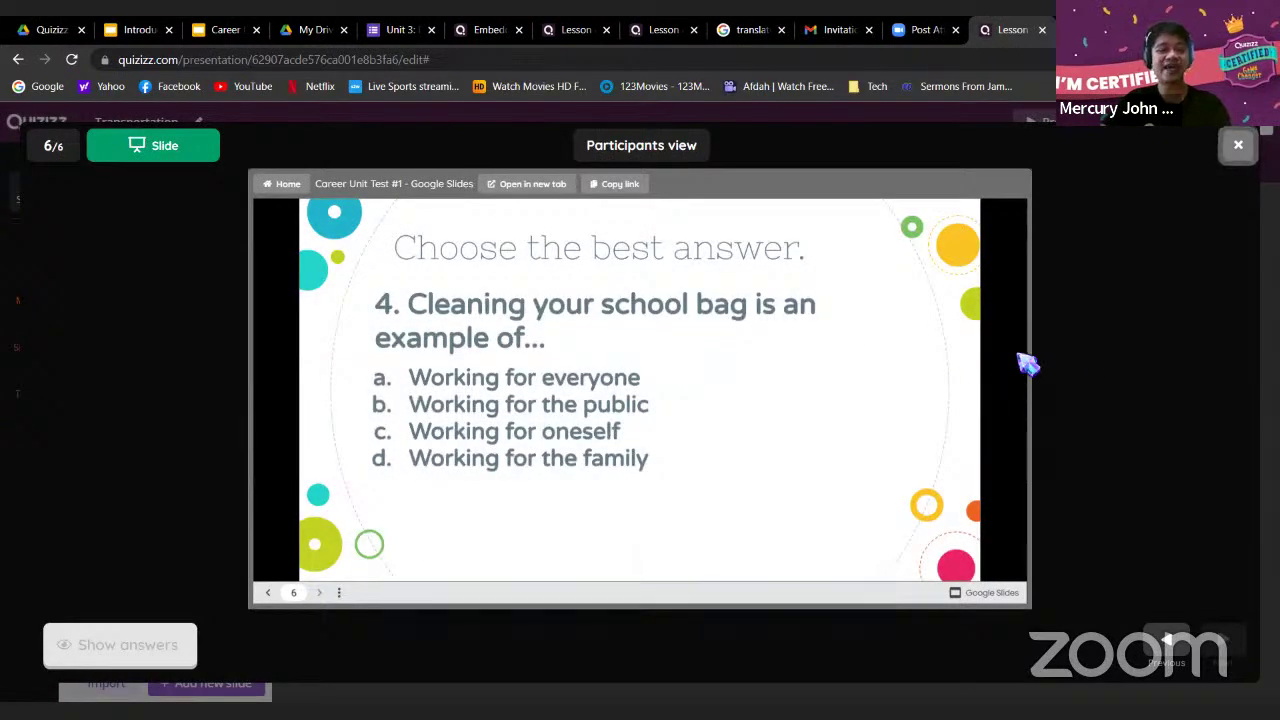
{"action": "left_click", "coordinate": [268, 592]}
{"action": "left_click", "coordinate": [268, 592]}
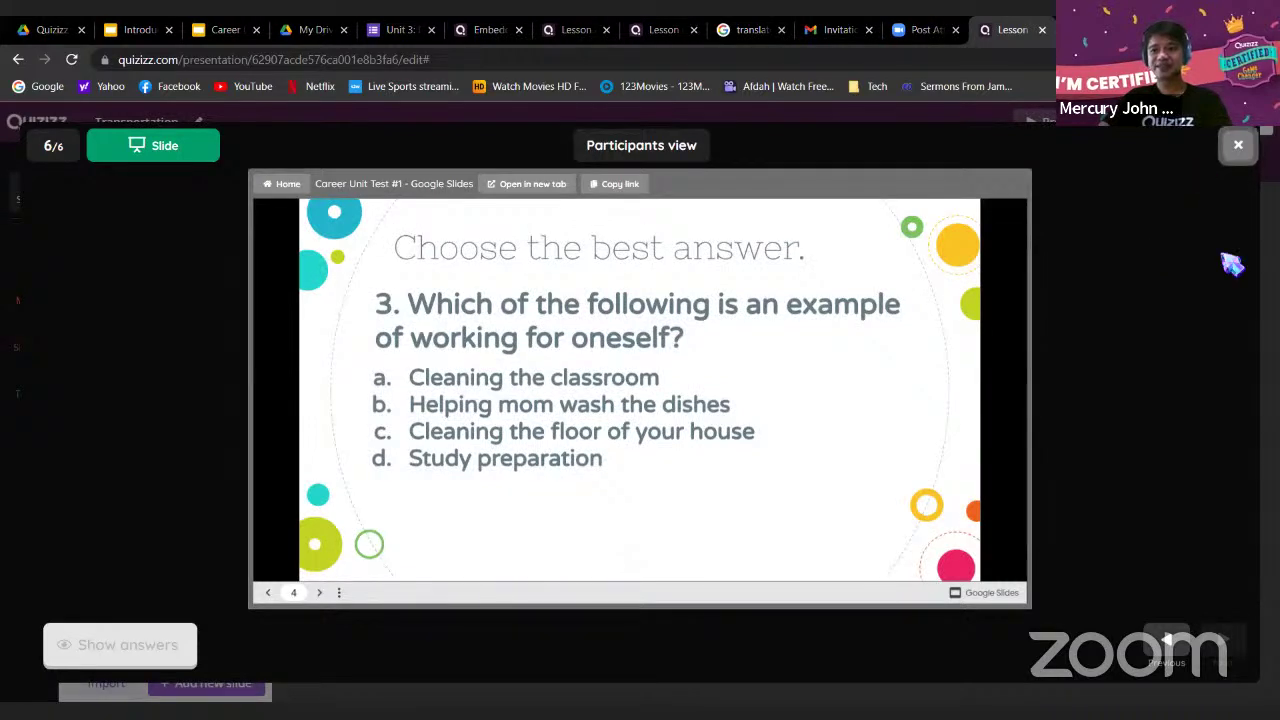
{"action": "left_click", "coordinate": [1238, 150]}
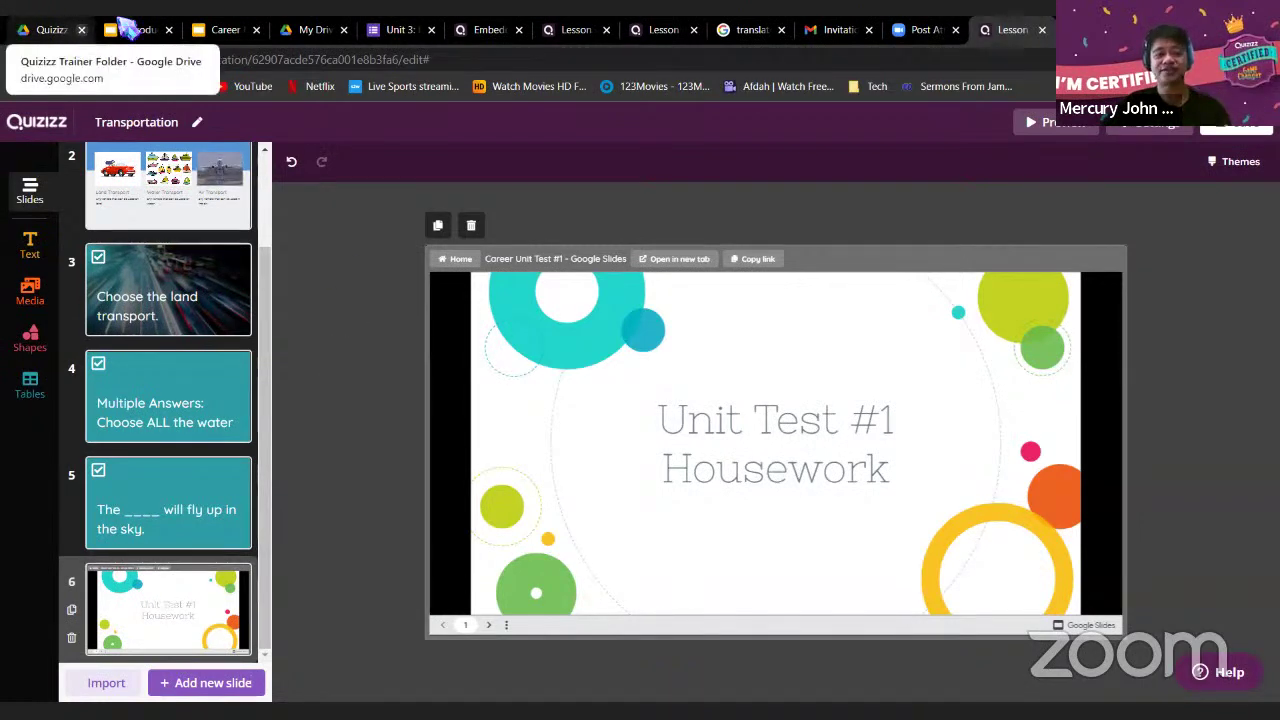
Close the publish-to-web settings on the Career Unit Test #1 deck
{"action": "left_click", "coordinate": [213, 29]}
{"action": "scroll", "coordinate": [1188, 176], "scroll_direction": "up", "scroll_amount": 5}
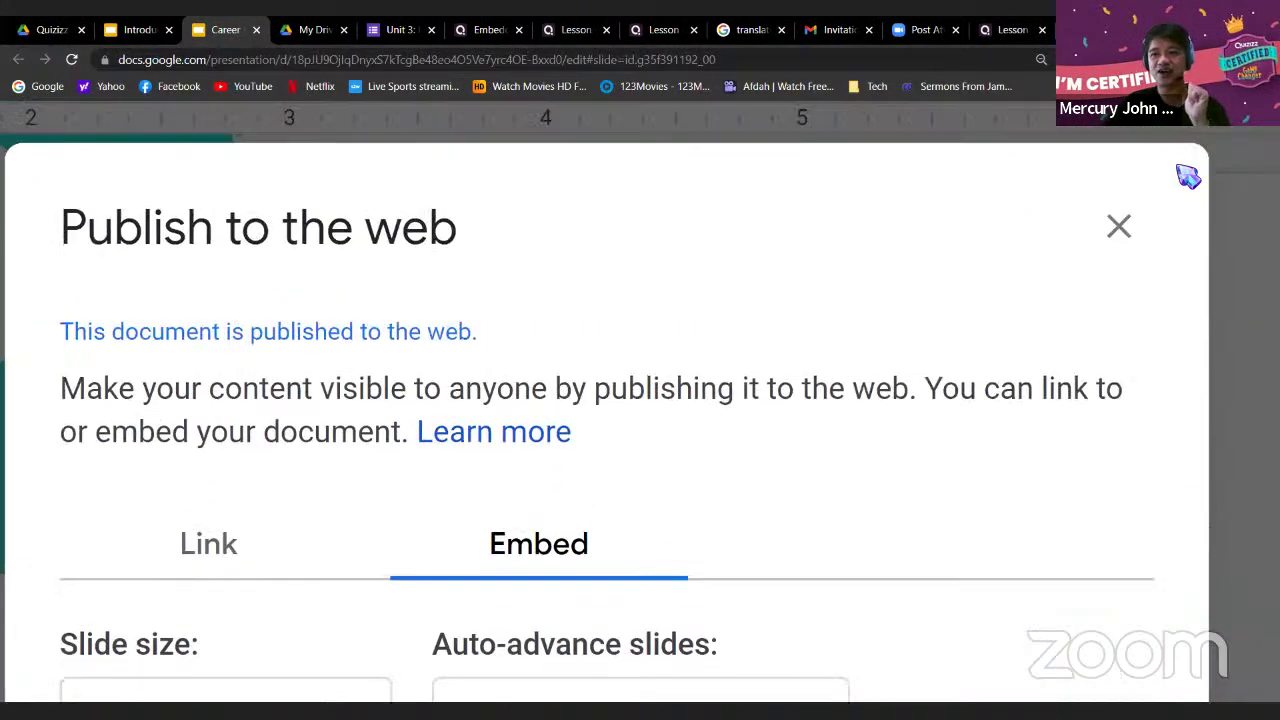
{"action": "left_click", "coordinate": [1118, 226]}
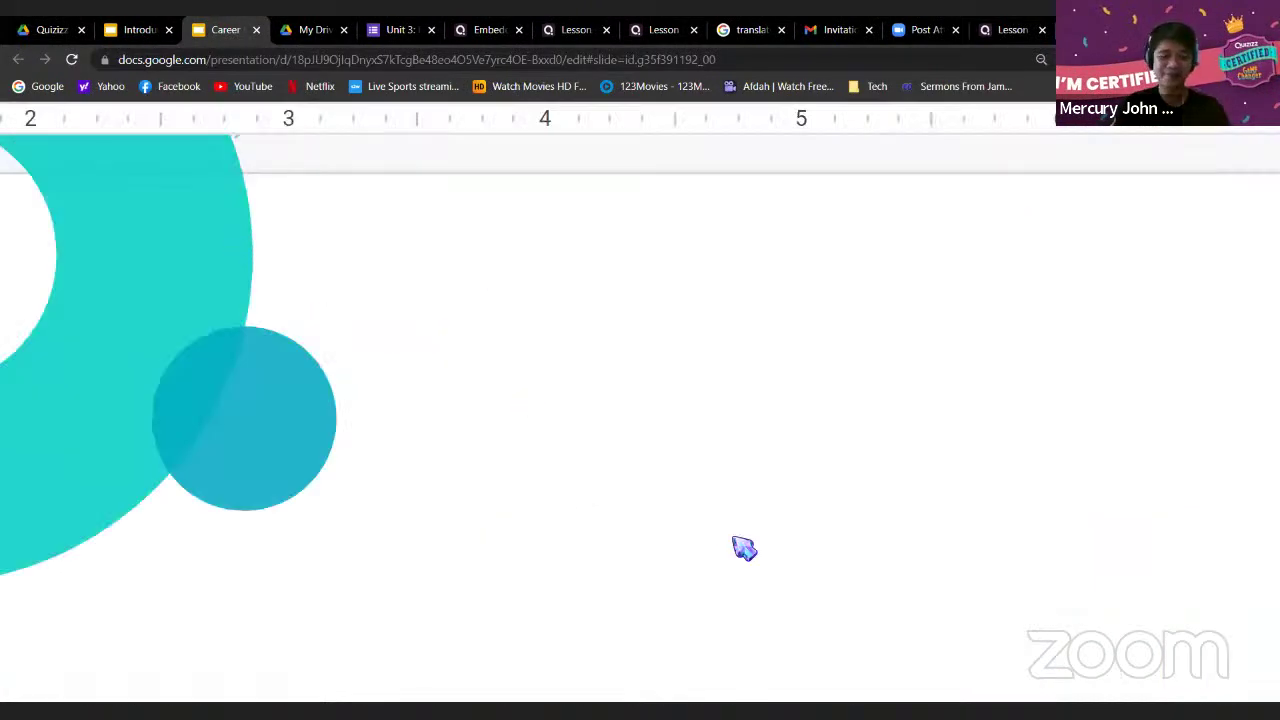
Scroll through the housework test question slides to the school bag question
{"action": "scroll", "coordinate": [733, 537], "scroll_direction": "down", "scroll_amount": 2}
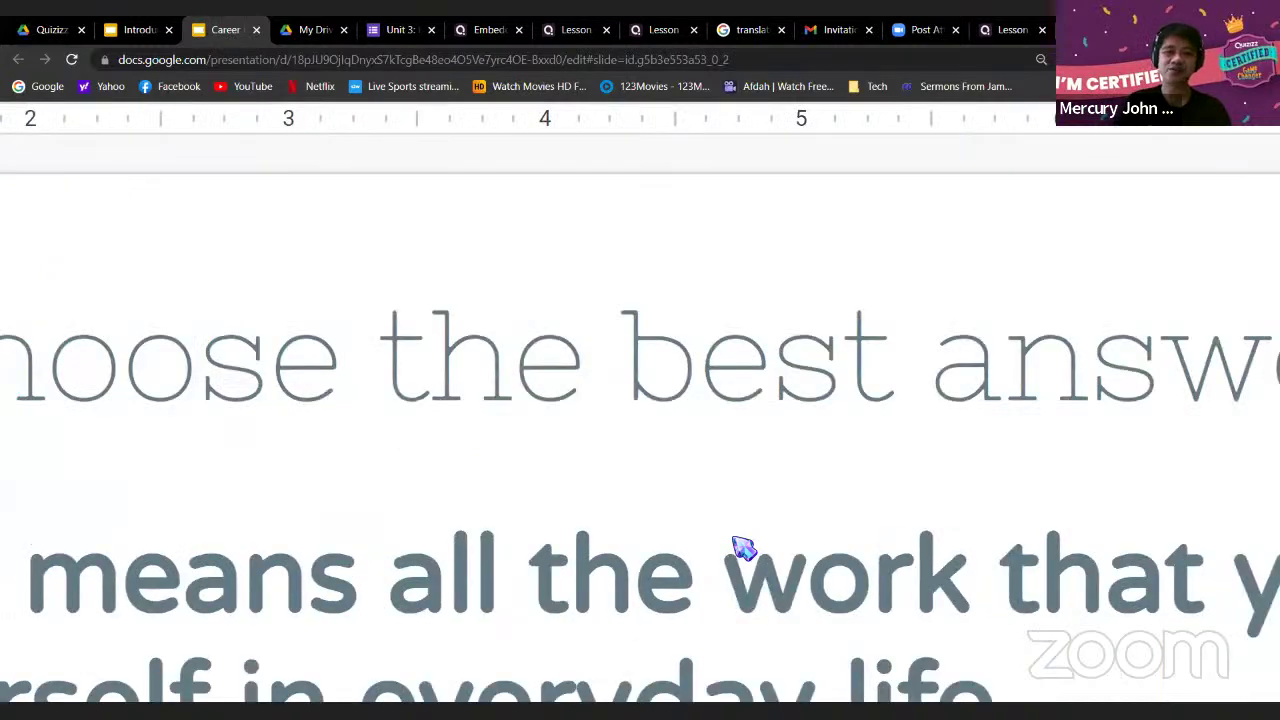
{"action": "scroll", "coordinate": [585, 278], "scroll_direction": "down", "scroll_amount": 1}
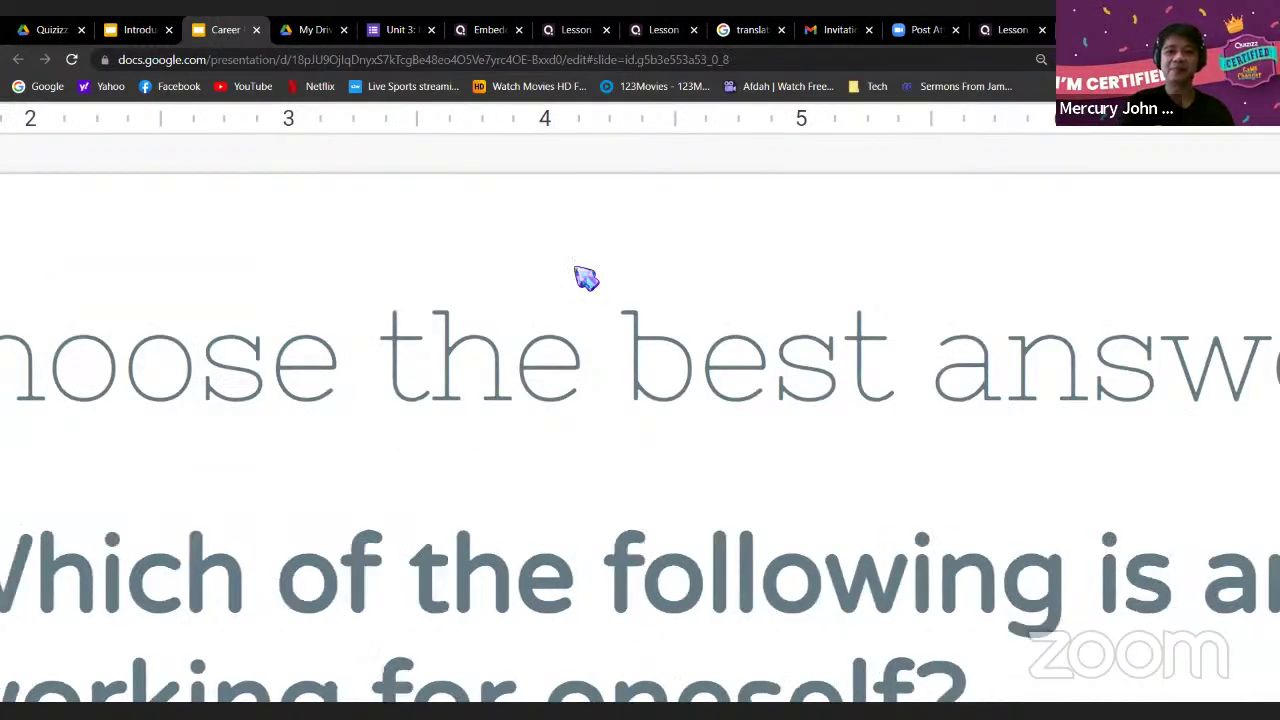
{"action": "right_click", "coordinate": [1126, 131]}
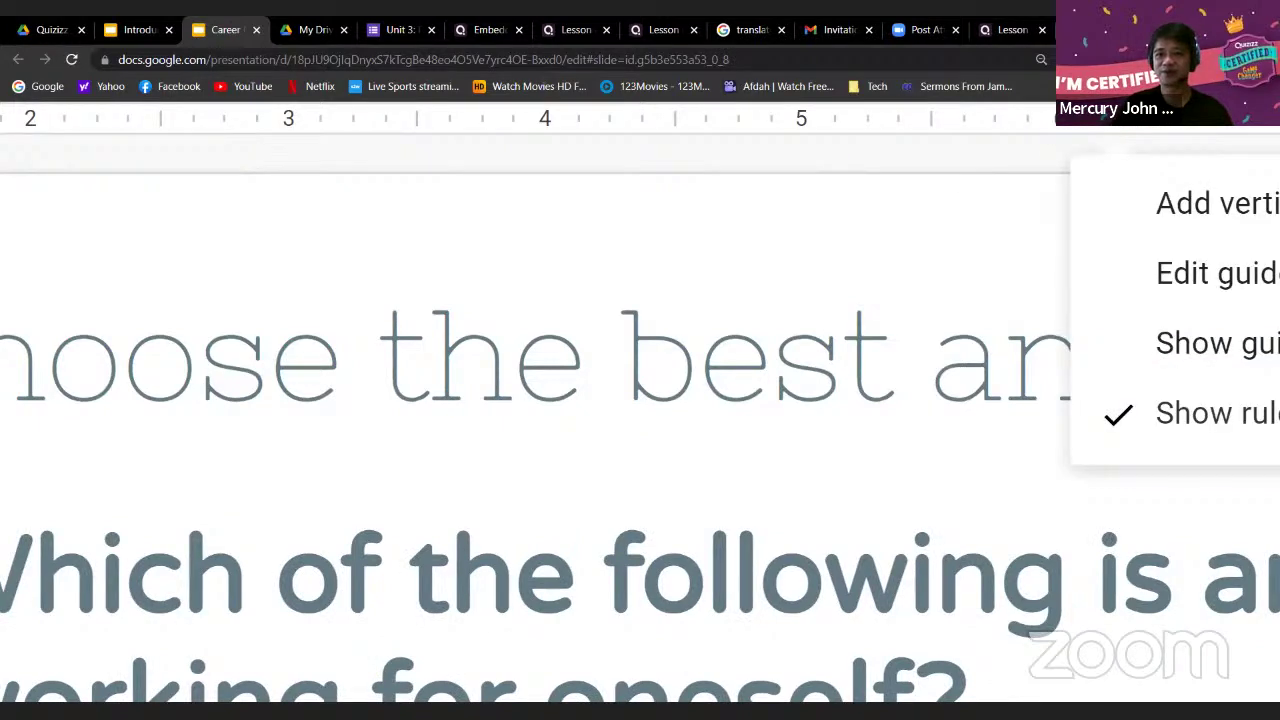
{"action": "key", "text": "Escape"}
{"action": "key", "text": "Down"}
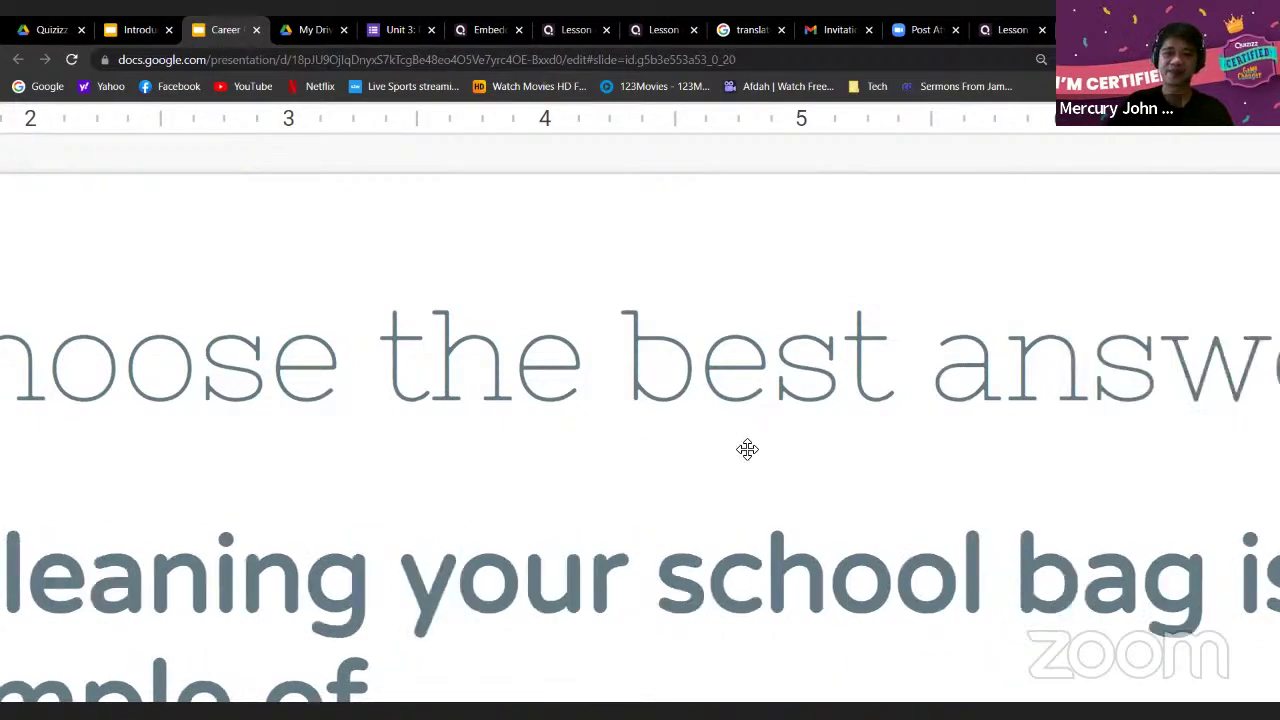
Look over the 'Cleaning your school bag is an example of...' slide, then go back to Quizizz
{"action": "left_click", "coordinate": [609, 466]}
{"action": "scroll", "coordinate": [591, 450], "scroll_direction": "down", "scroll_amount": 3}
{"action": "right_click", "coordinate": [571, 434]}
{"action": "left_click", "coordinate": [449, 431]}
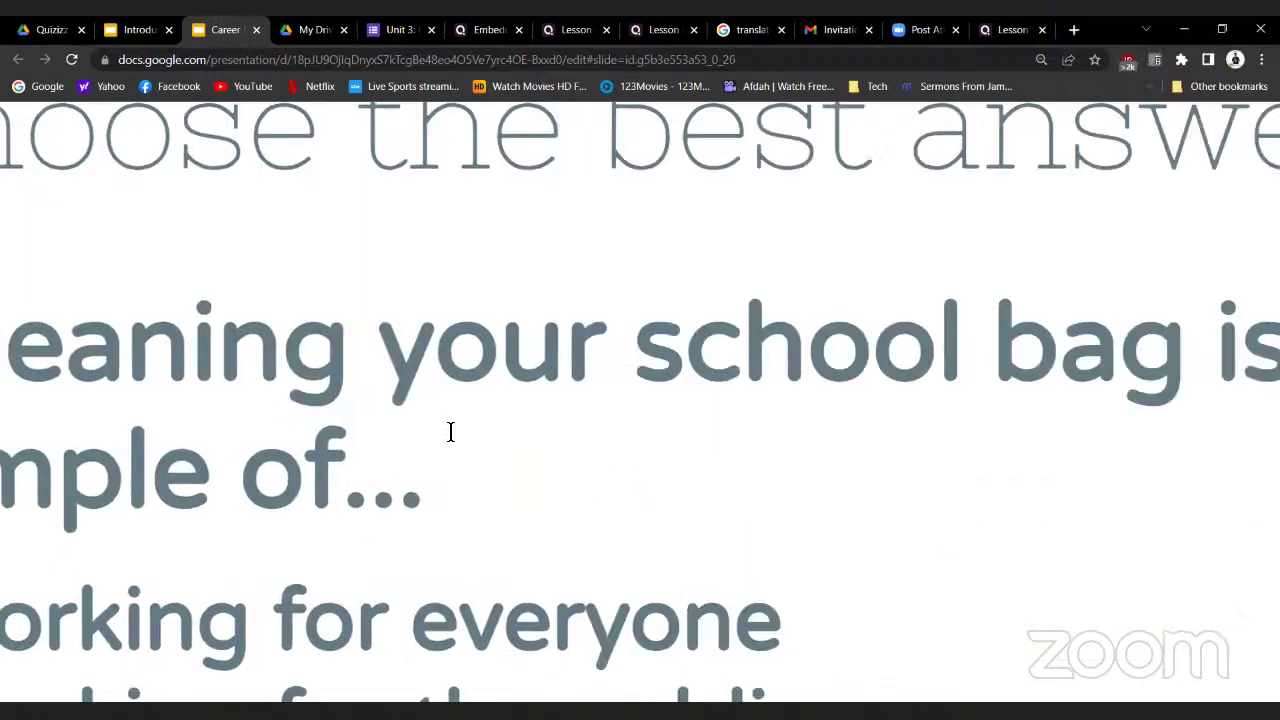
{"action": "left_click", "coordinate": [820, 170]}
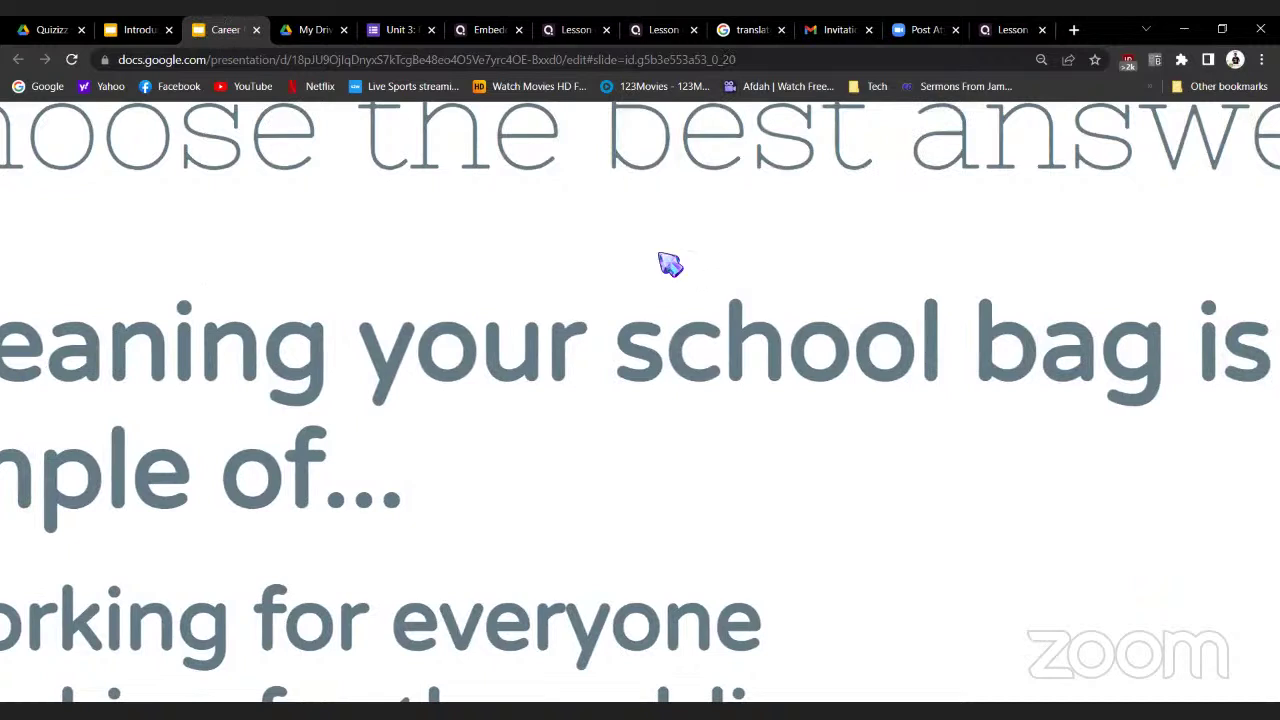
{"action": "left_click", "coordinate": [1041, 59]}
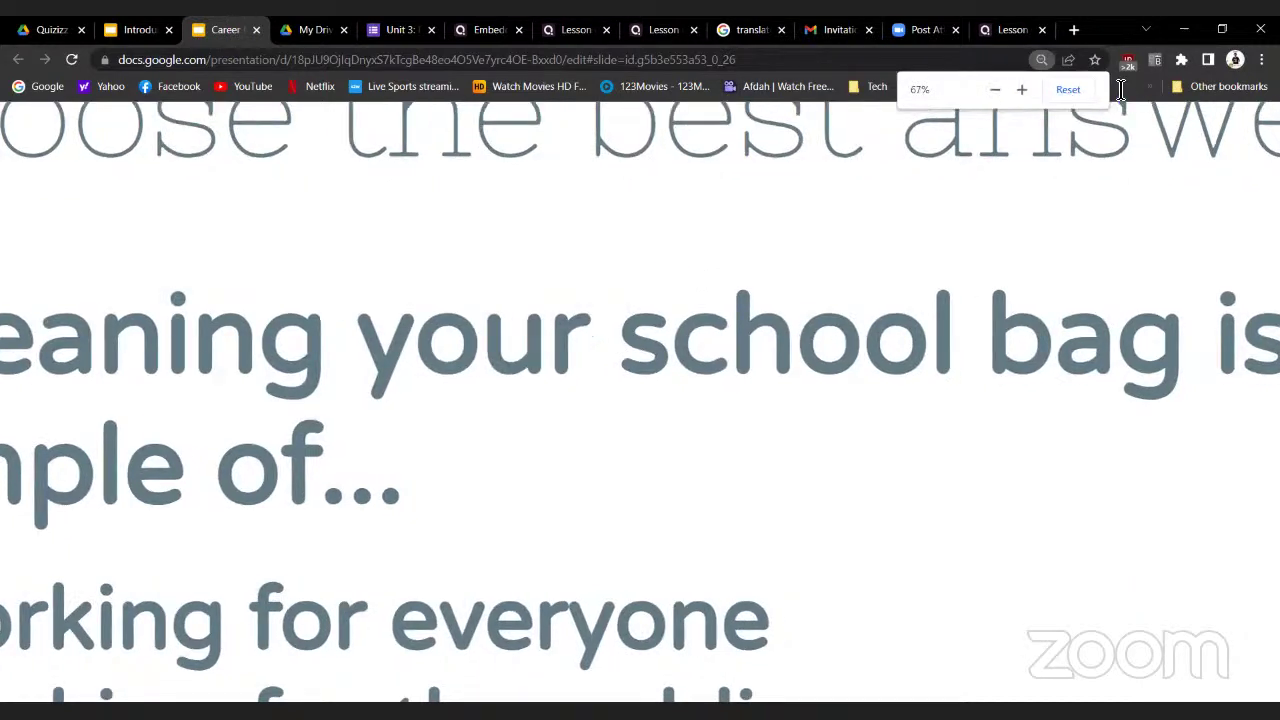
{"action": "left_click", "coordinate": [1013, 29]}
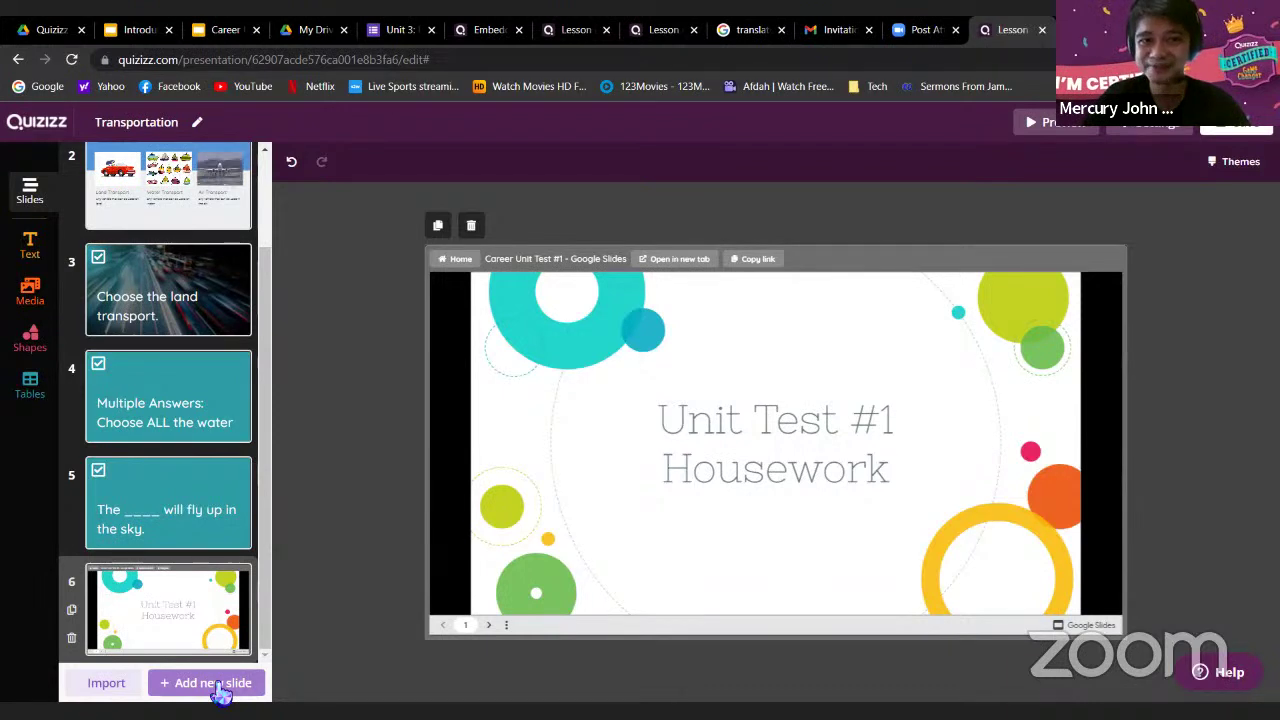
Switch to the Unit 3: Present Perfect Tense form in Google Forms
{"action": "left_click", "coordinate": [399, 38]}
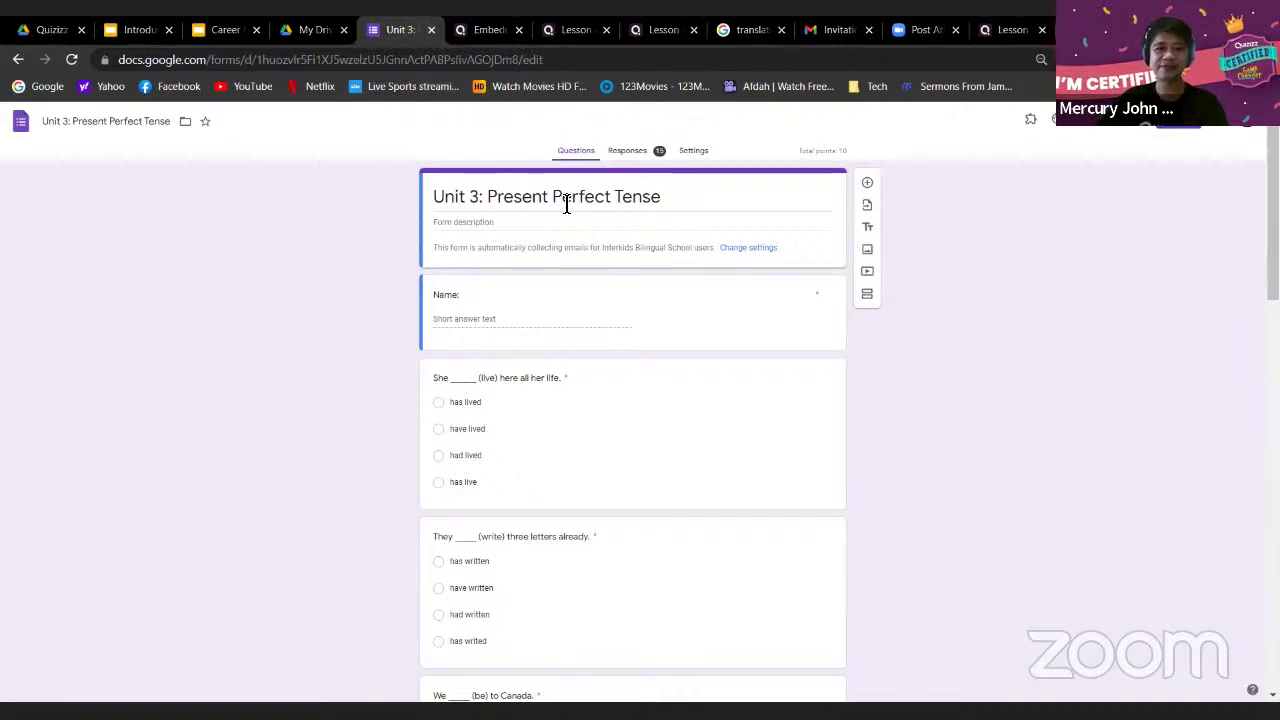
{"action": "left_click", "coordinate": [710, 333]}
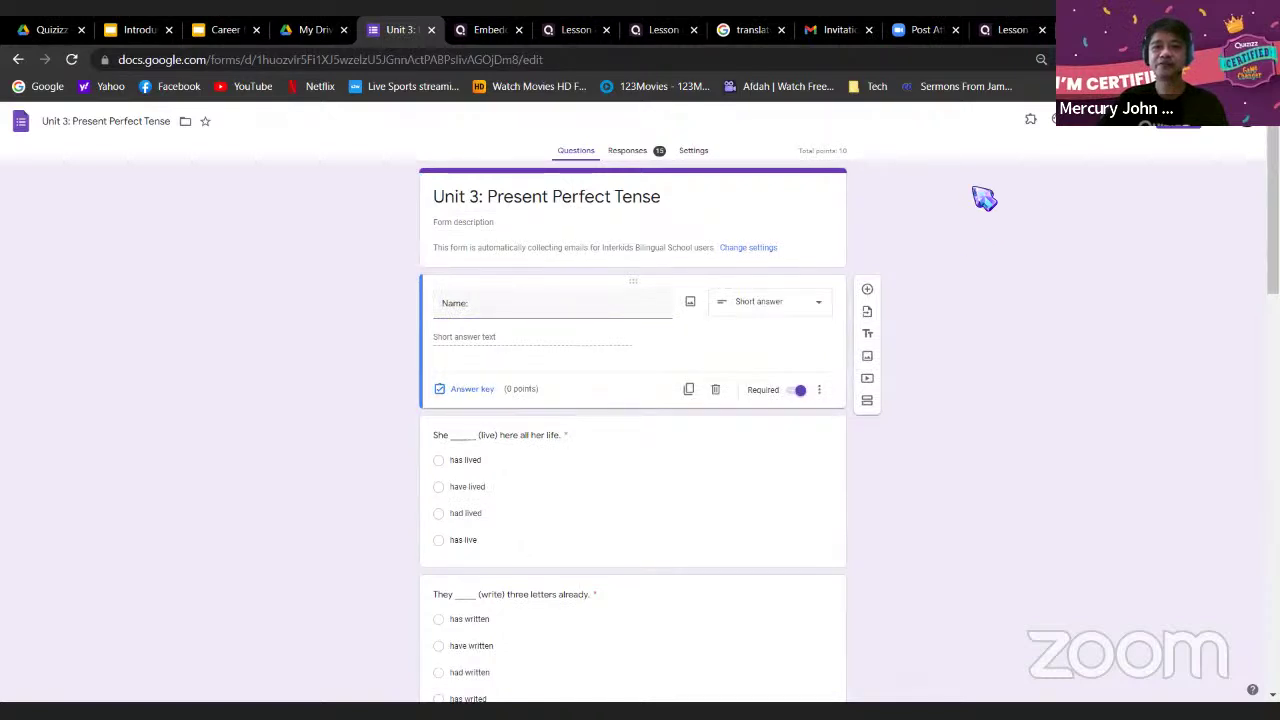
{"action": "left_click", "coordinate": [694, 151]}
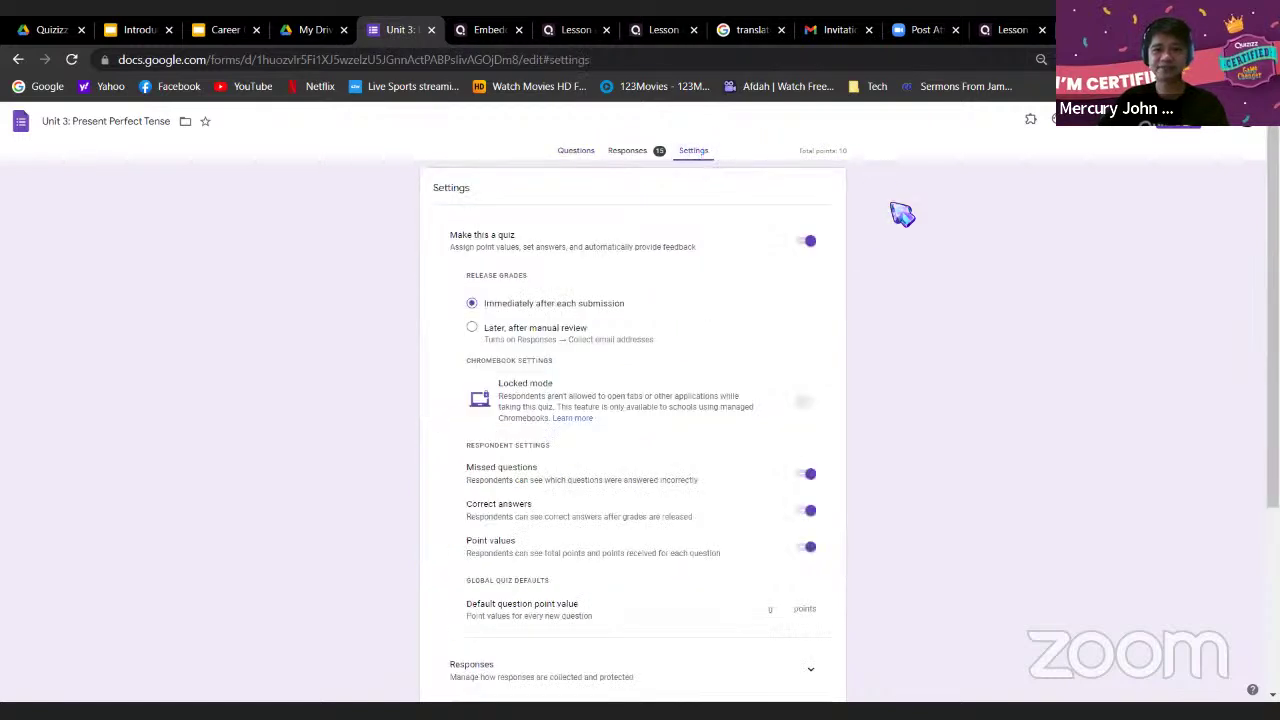
{"action": "scroll", "coordinate": [942, 328], "scroll_direction": "down", "scroll_amount": 3}
{"action": "scroll", "coordinate": [942, 328], "scroll_direction": "up", "scroll_amount": 1}
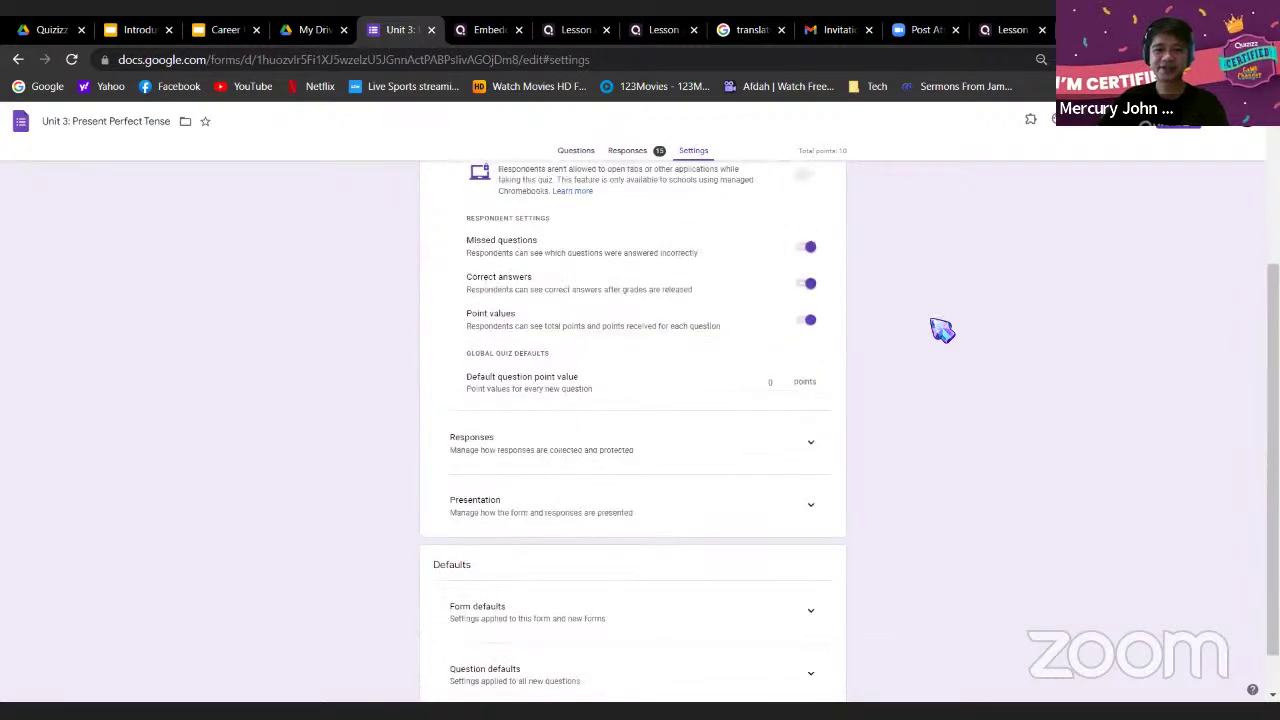
{"action": "scroll", "coordinate": [942, 328], "scroll_direction": "down", "scroll_amount": 1}
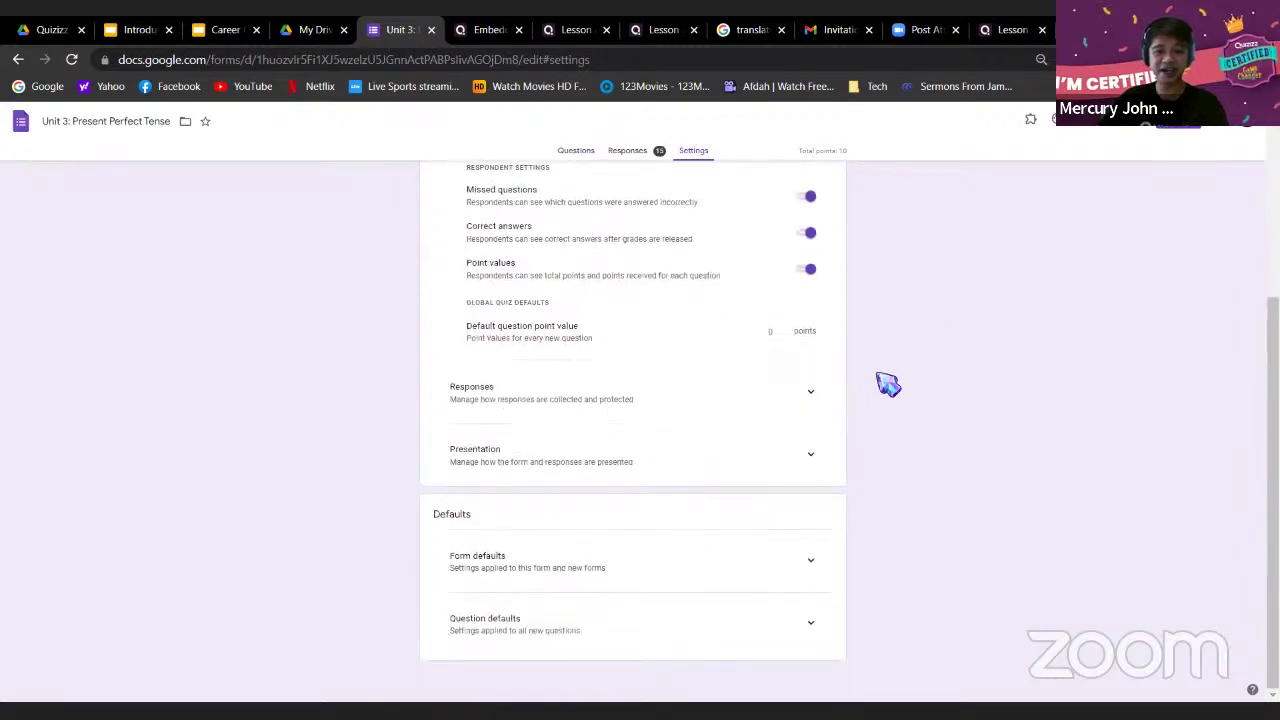
{"action": "scroll", "coordinate": [889, 389], "scroll_direction": "up", "scroll_amount": 3}
{"action": "left_click", "coordinate": [578, 155]}
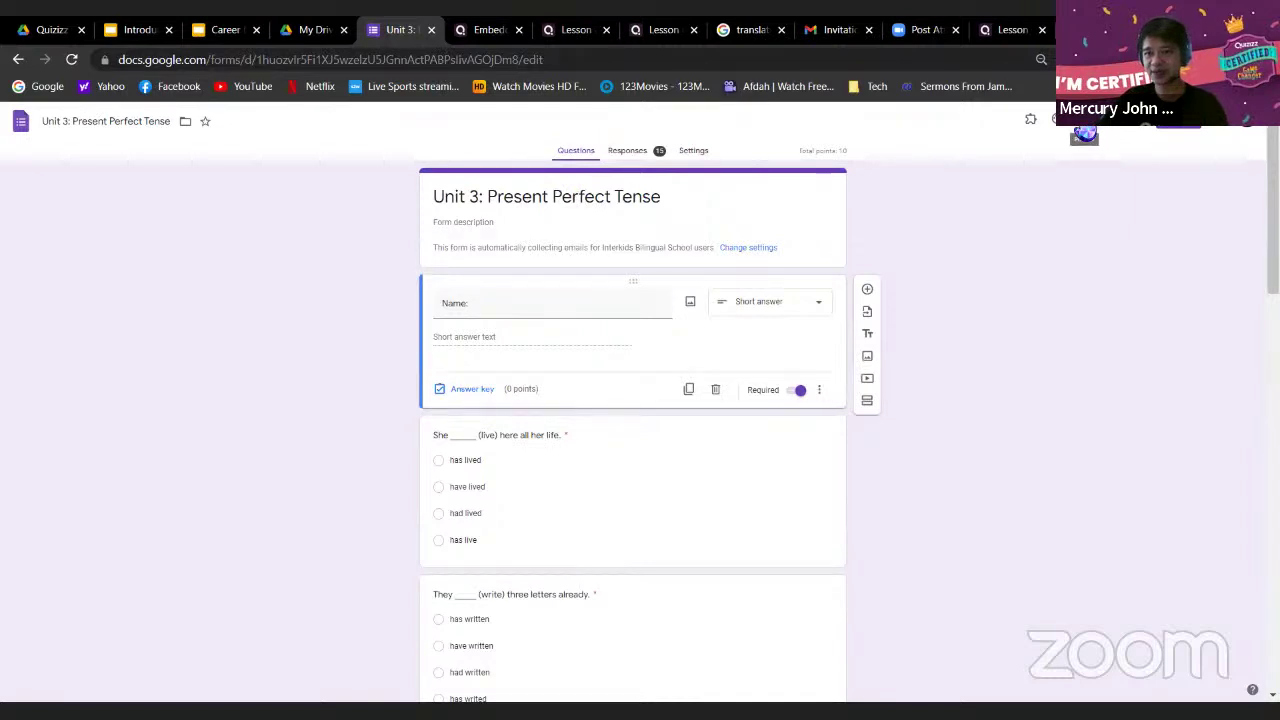
{"action": "scroll", "coordinate": [1085, 131], "scroll_direction": "up", "scroll_amount": 5}
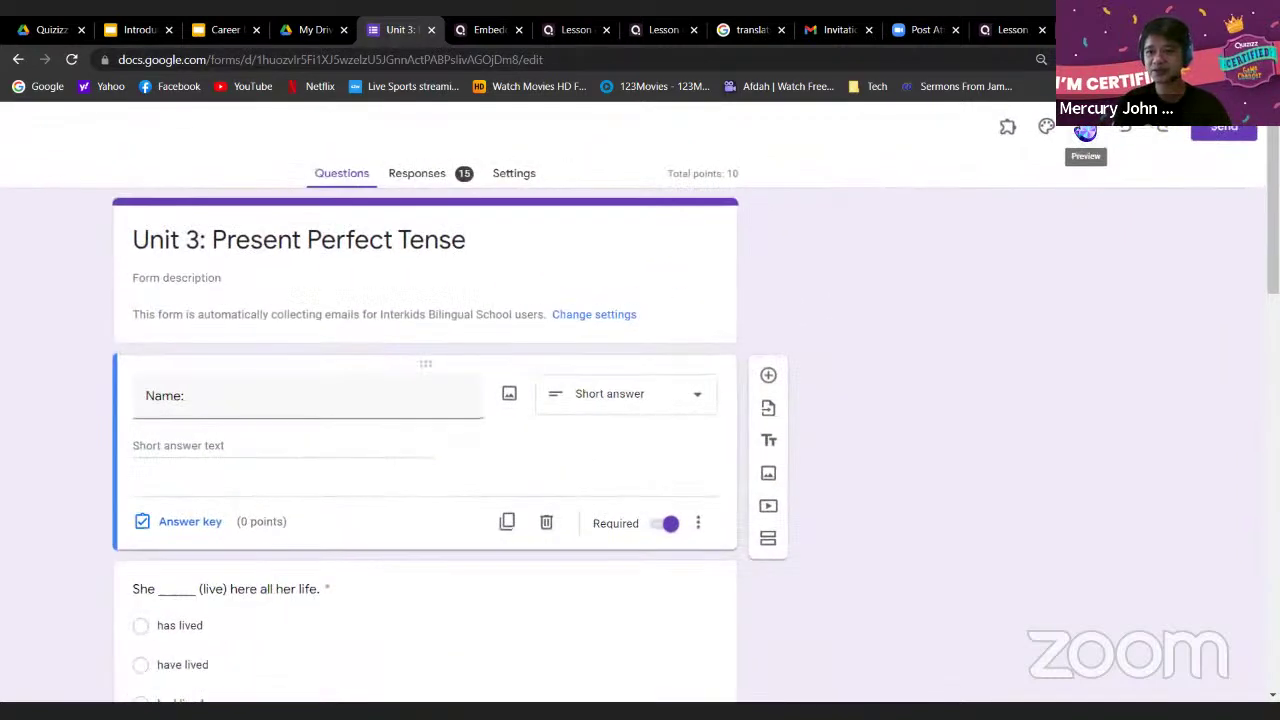
Open the Unit 3 quiz's respondent preview, copy its URL, and go back to Quizizz
{"action": "left_click", "coordinate": [1090, 137]}
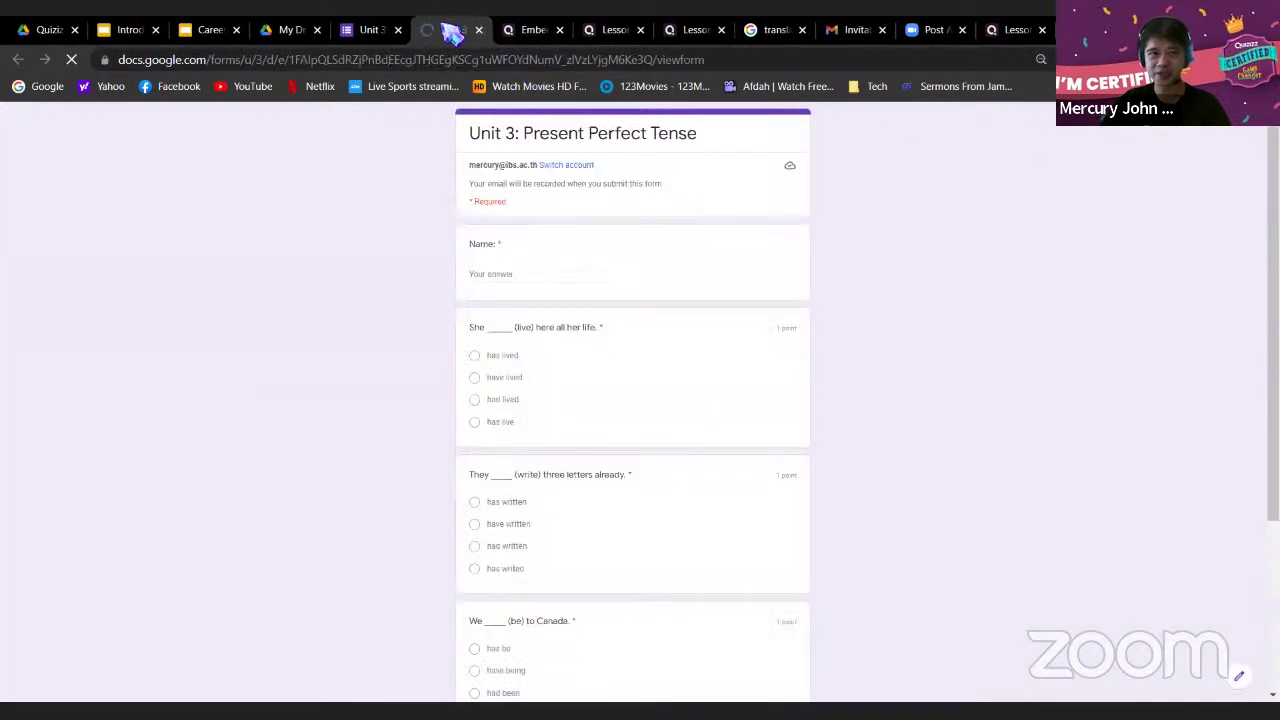
{"action": "left_click", "coordinate": [683, 60]}
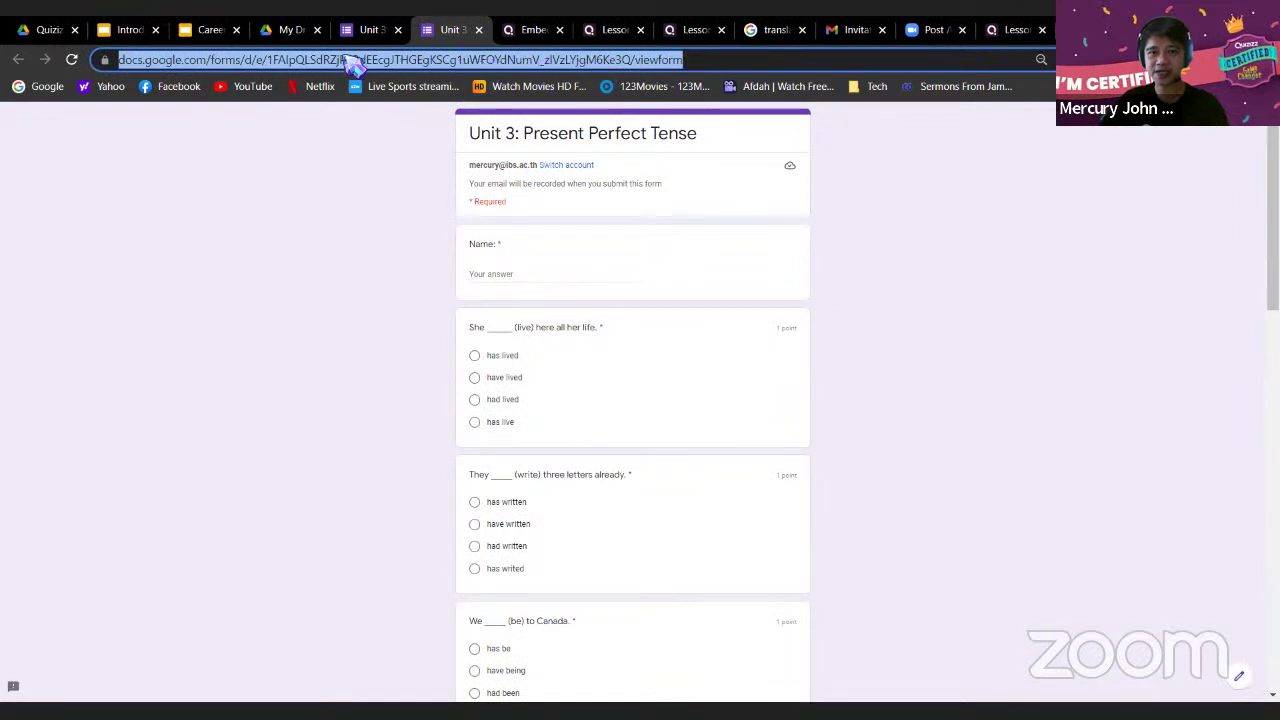
{"action": "right_click", "coordinate": [505, 62]}
{"action": "left_click", "coordinate": [556, 177]}
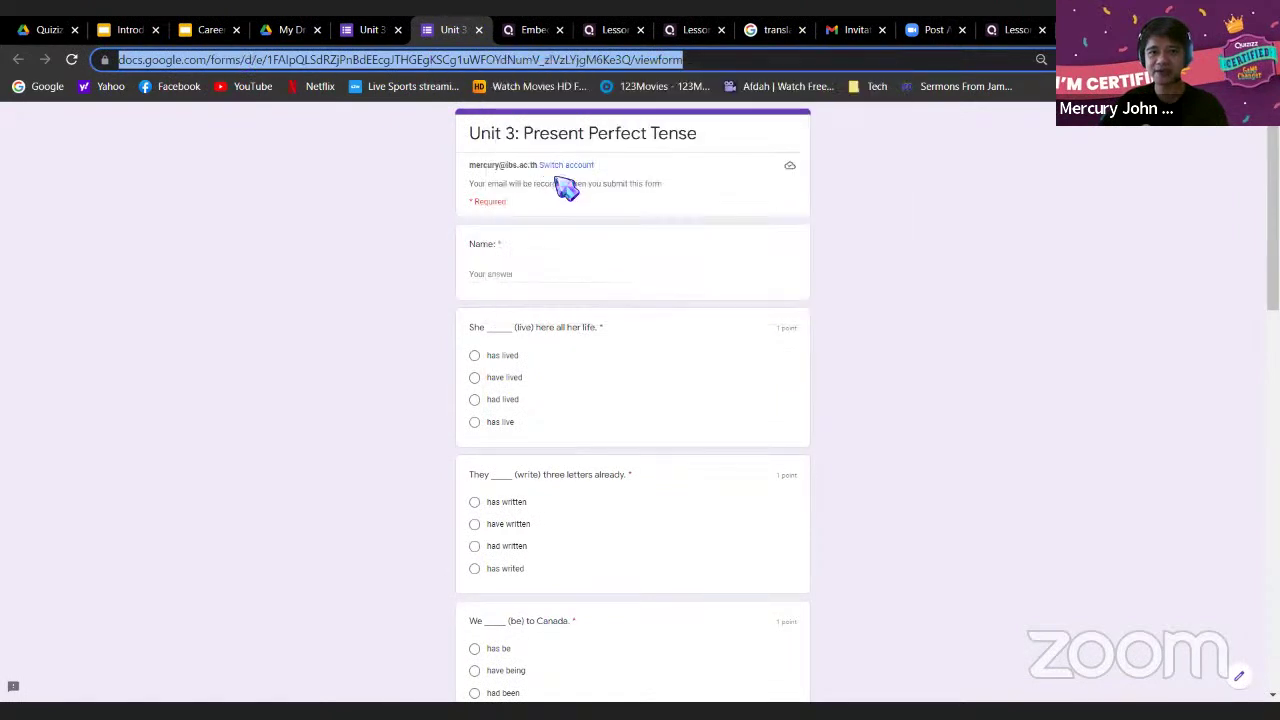
{"action": "left_click", "coordinate": [1018, 32]}
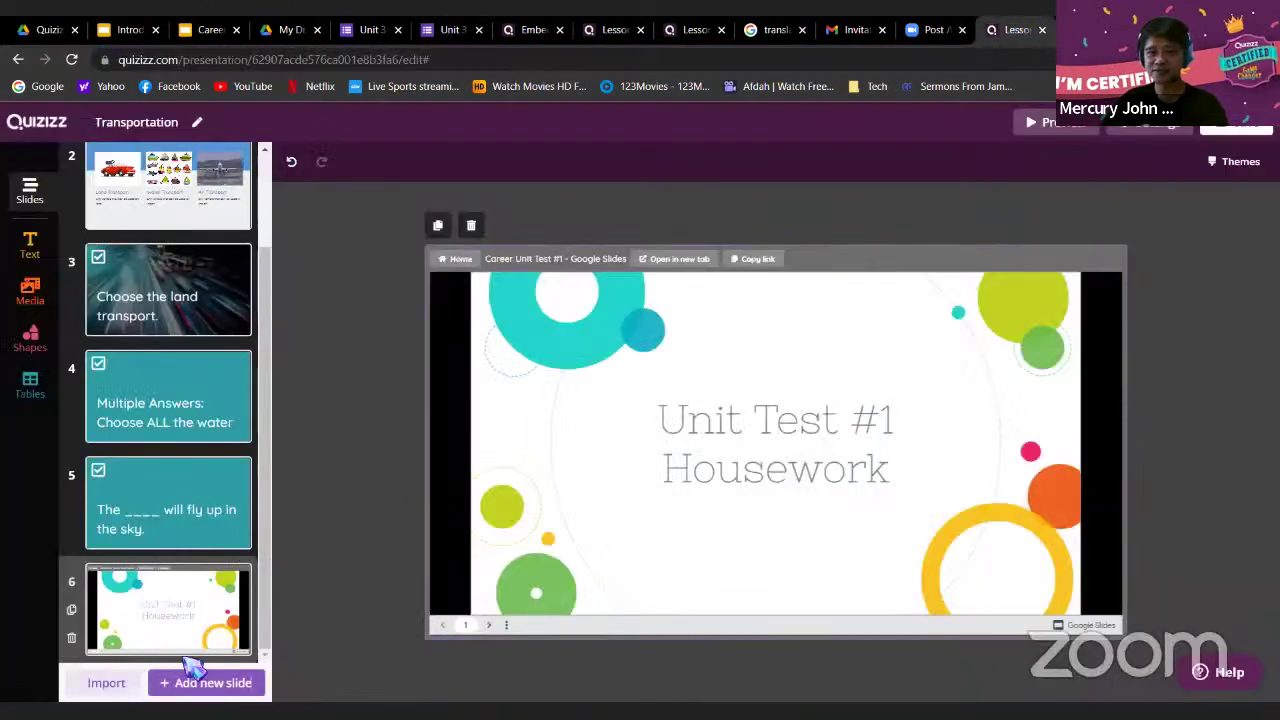
Add a Web page link slide and paste the copied Google Form link into it
{"action": "left_click", "coordinate": [185, 697]}
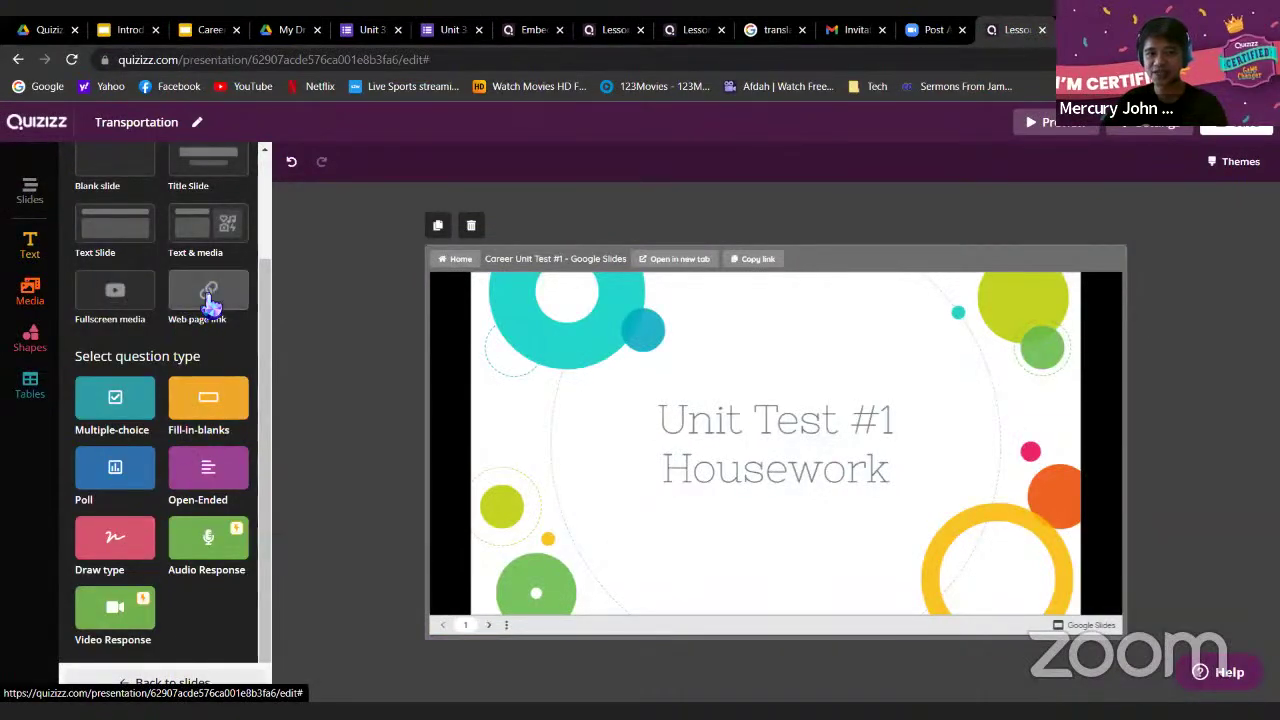
{"action": "left_click", "coordinate": [210, 303]}
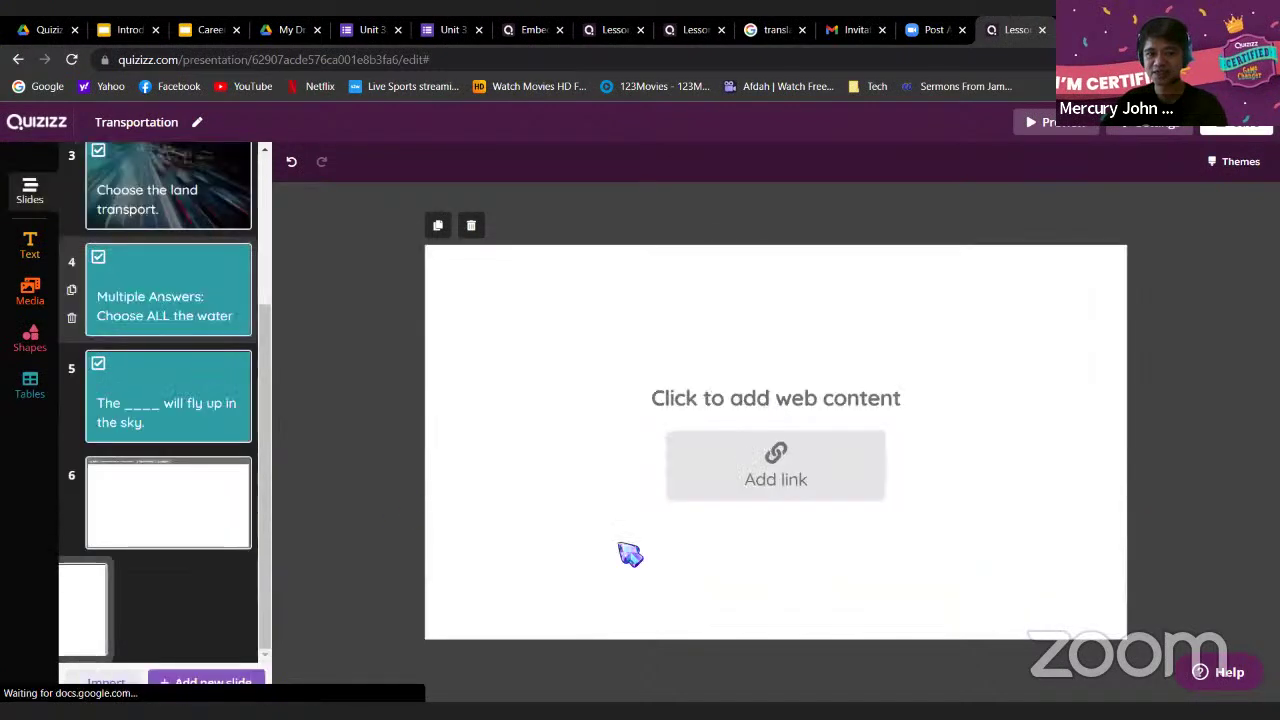
{"action": "left_click", "coordinate": [766, 485]}
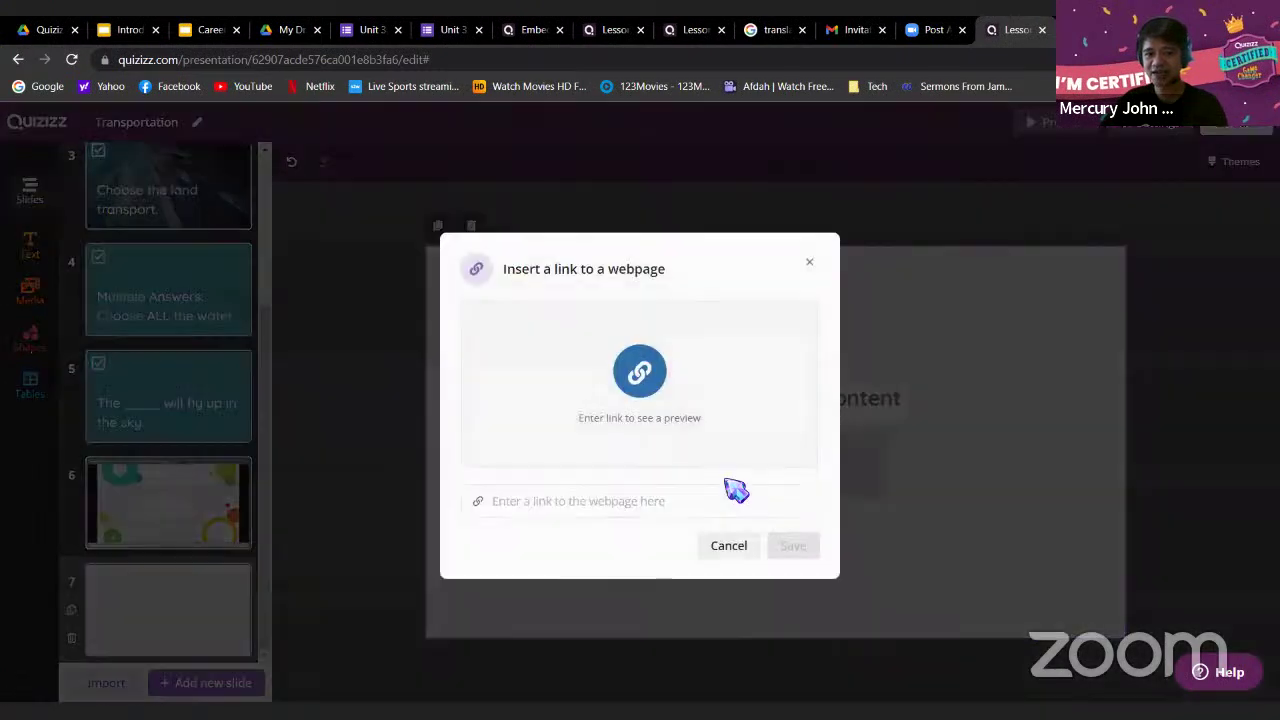
{"action": "right_click", "coordinate": [728, 501]}
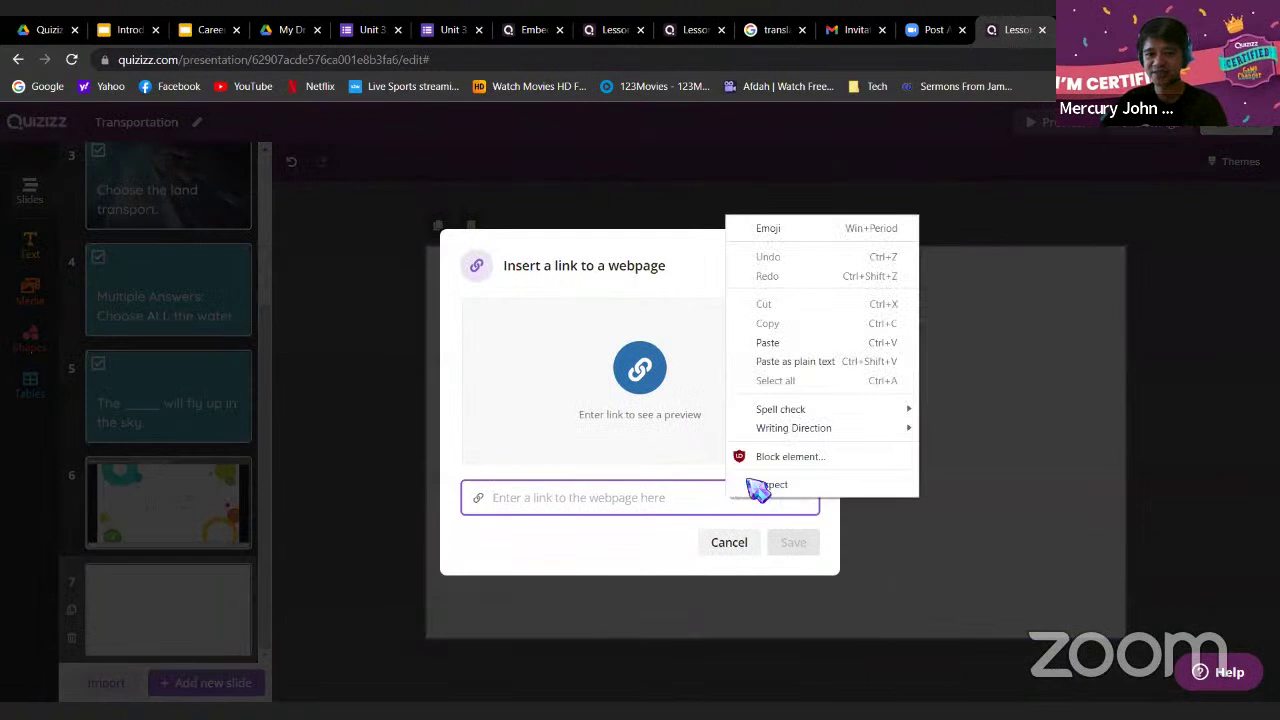
{"action": "left_click", "coordinate": [779, 343]}
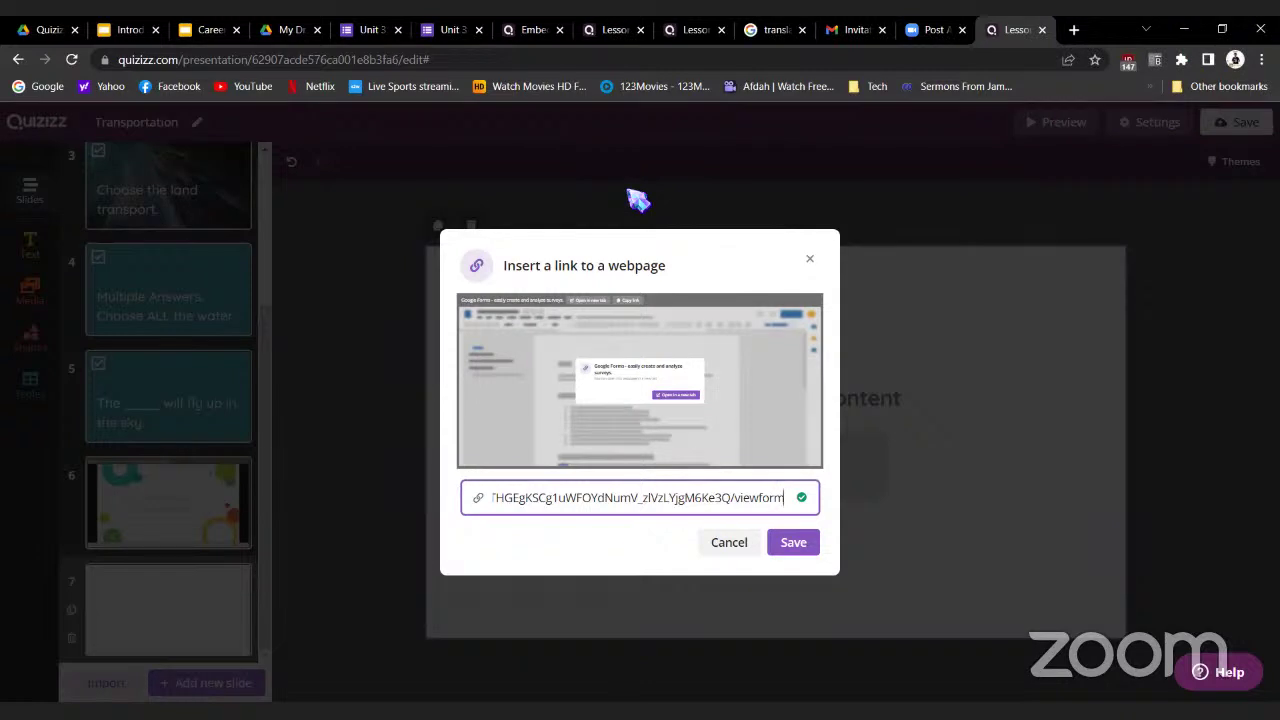
Close the form's respondent view and reopen the Unit 3 form for editing
{"action": "left_click", "coordinate": [455, 30]}
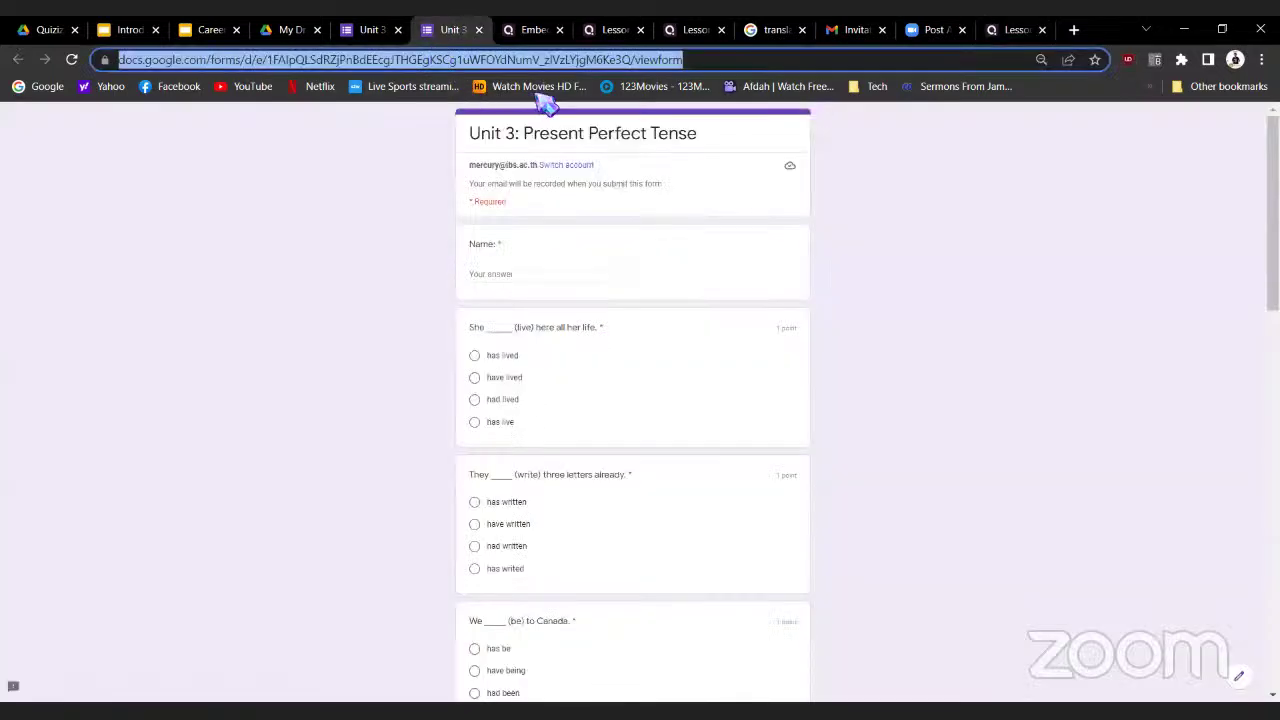
{"action": "left_click", "coordinate": [479, 30]}
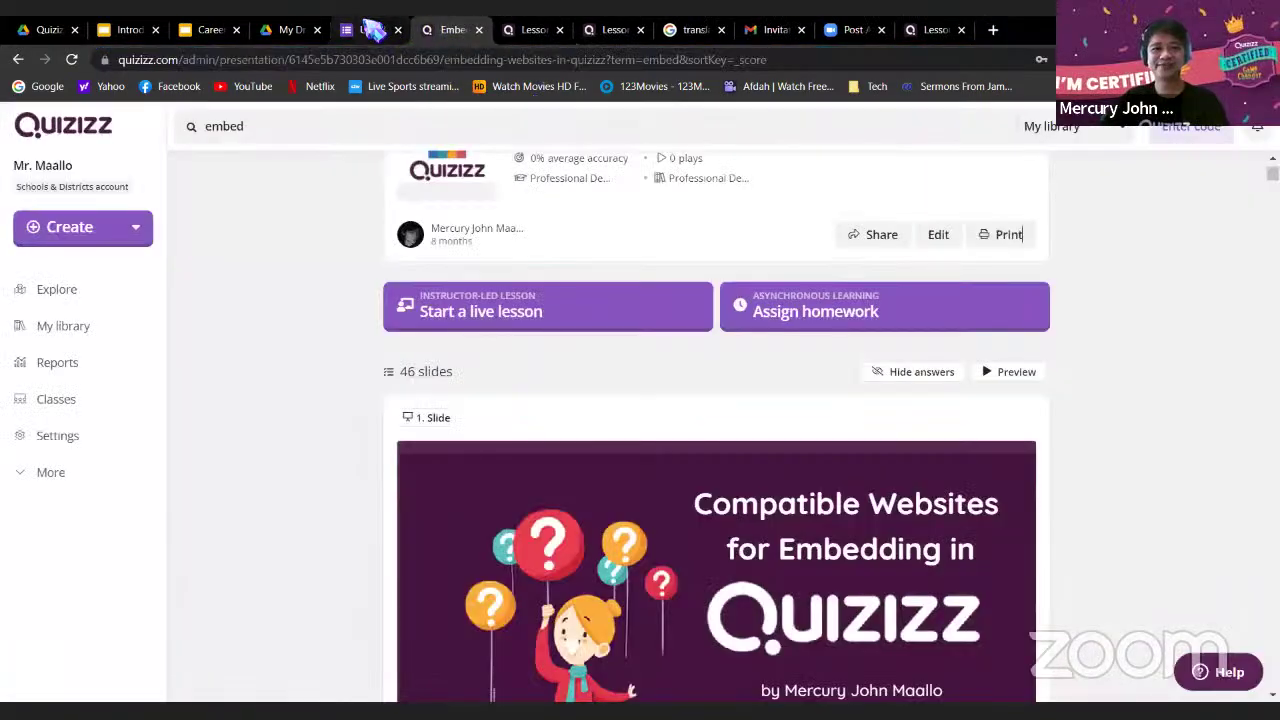
{"action": "left_click", "coordinate": [372, 30]}
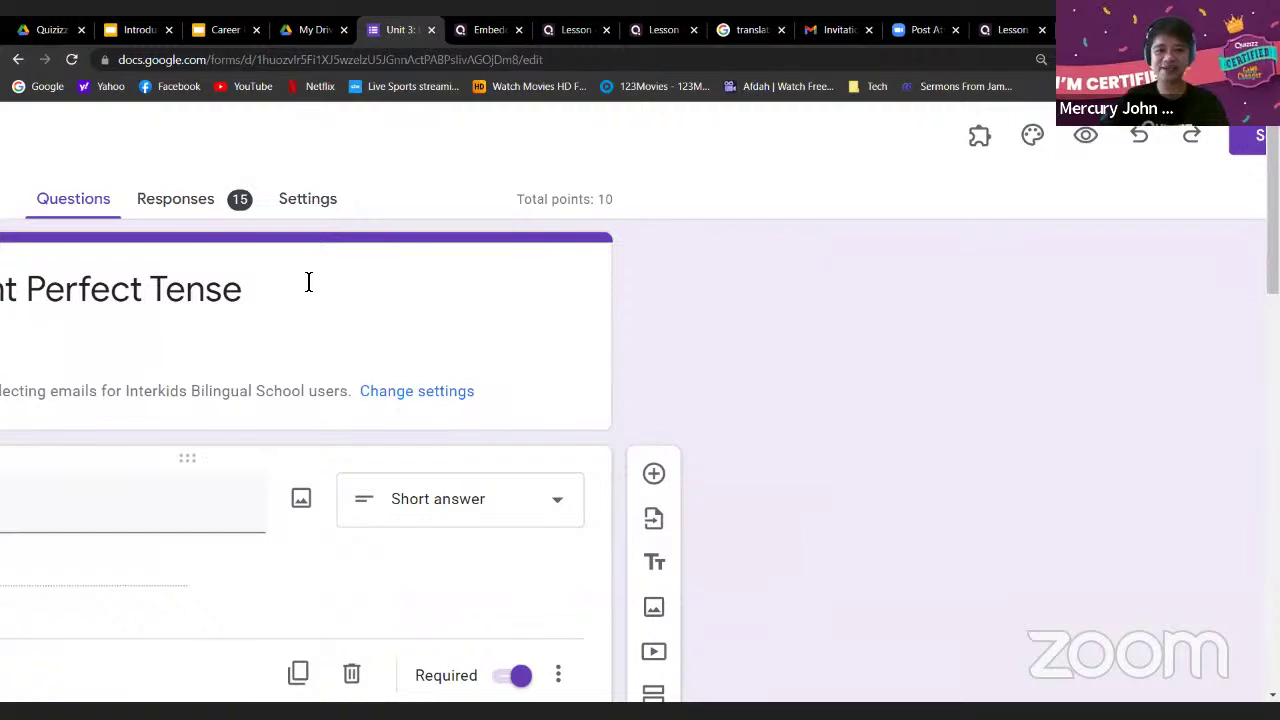
{"action": "scroll", "coordinate": [309, 282], "scroll_direction": "left", "scroll_amount": 4}
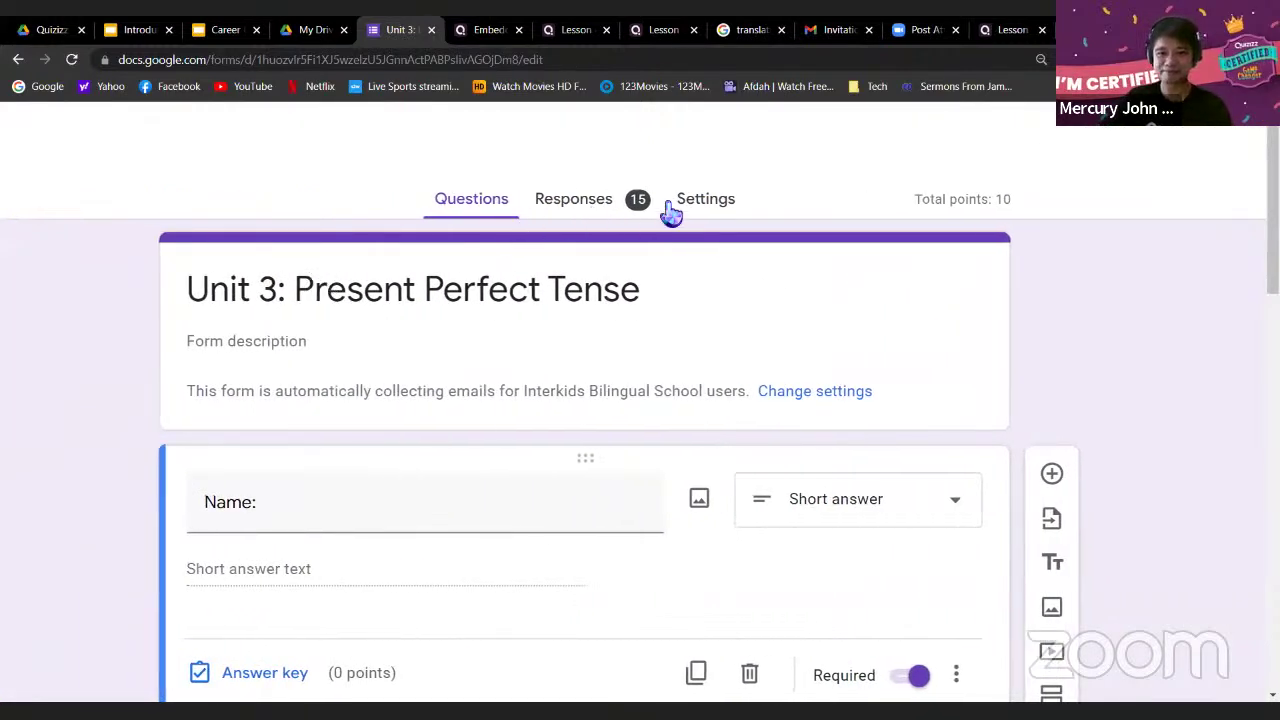
Under Settings > Responses, turn off the Interkids Bilingual School users restriction
{"action": "left_click", "coordinate": [720, 205]}
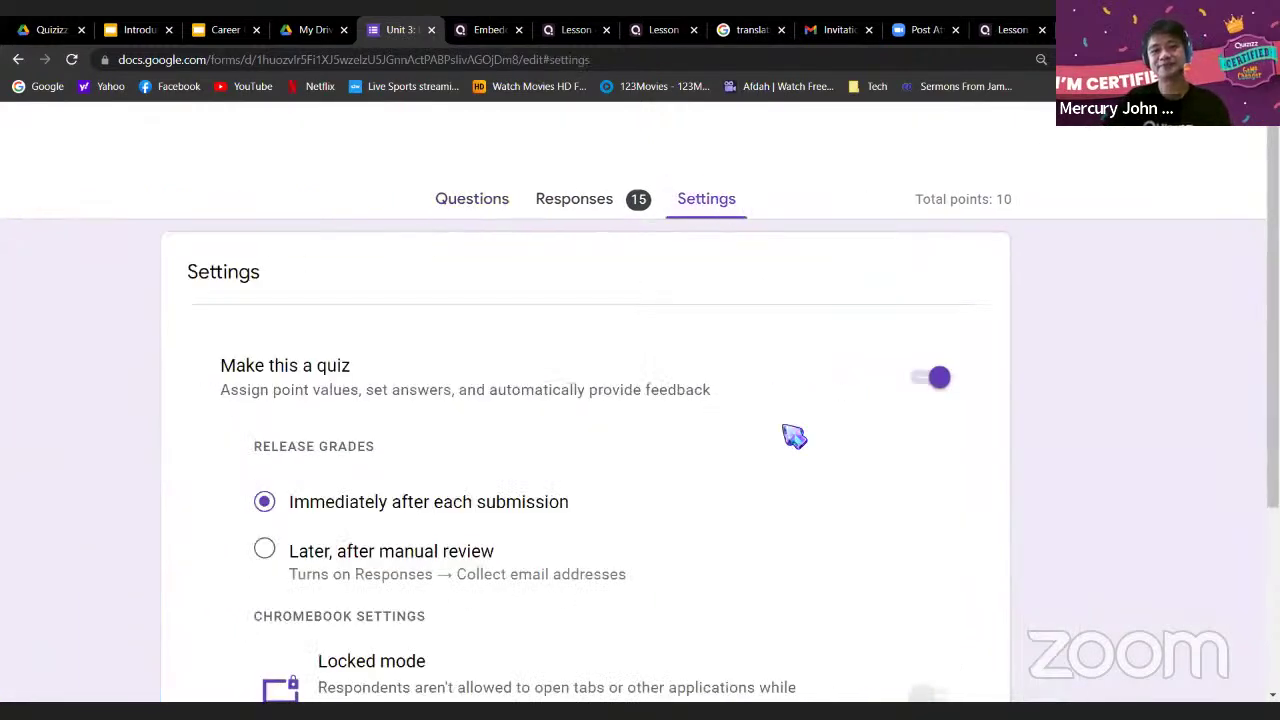
{"action": "scroll", "coordinate": [725, 418], "scroll_direction": "down", "scroll_amount": 5}
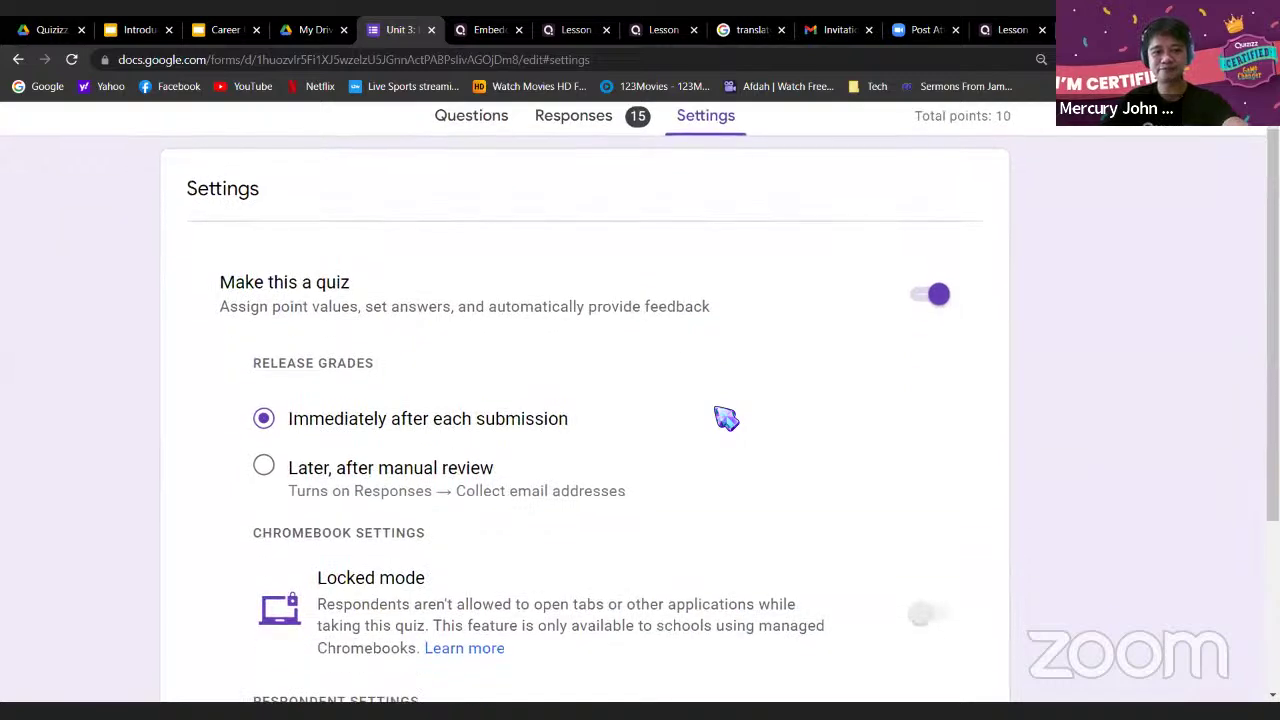
{"action": "scroll", "coordinate": [725, 418], "scroll_direction": "down", "scroll_amount": 4}
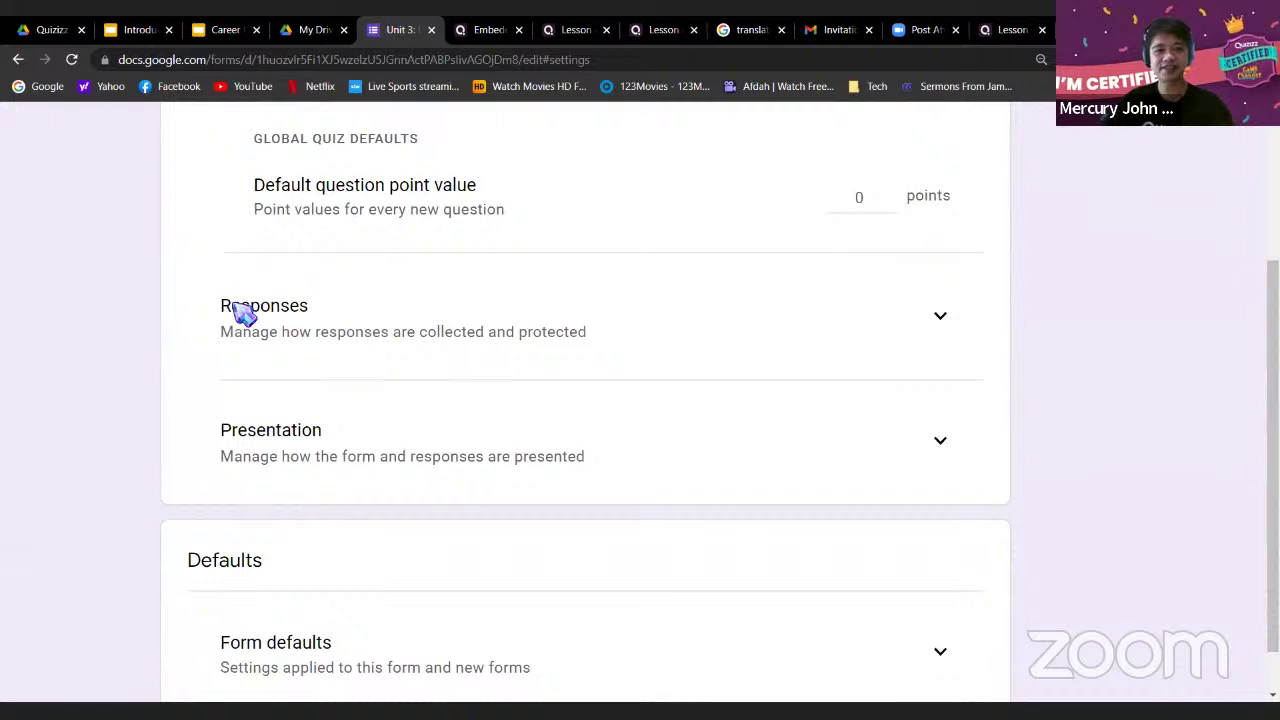
{"action": "left_click_drag", "start_coordinate": [231, 308], "coordinate": [303, 310]}
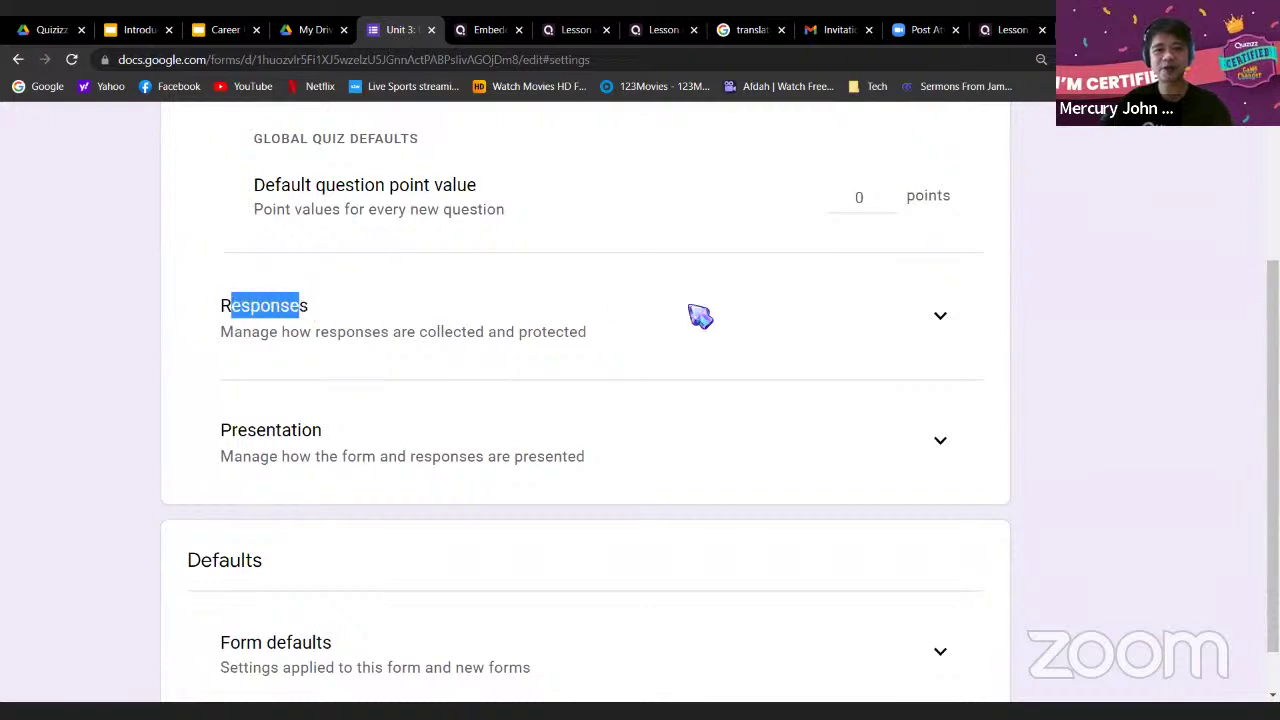
{"action": "left_click", "coordinate": [940, 318]}
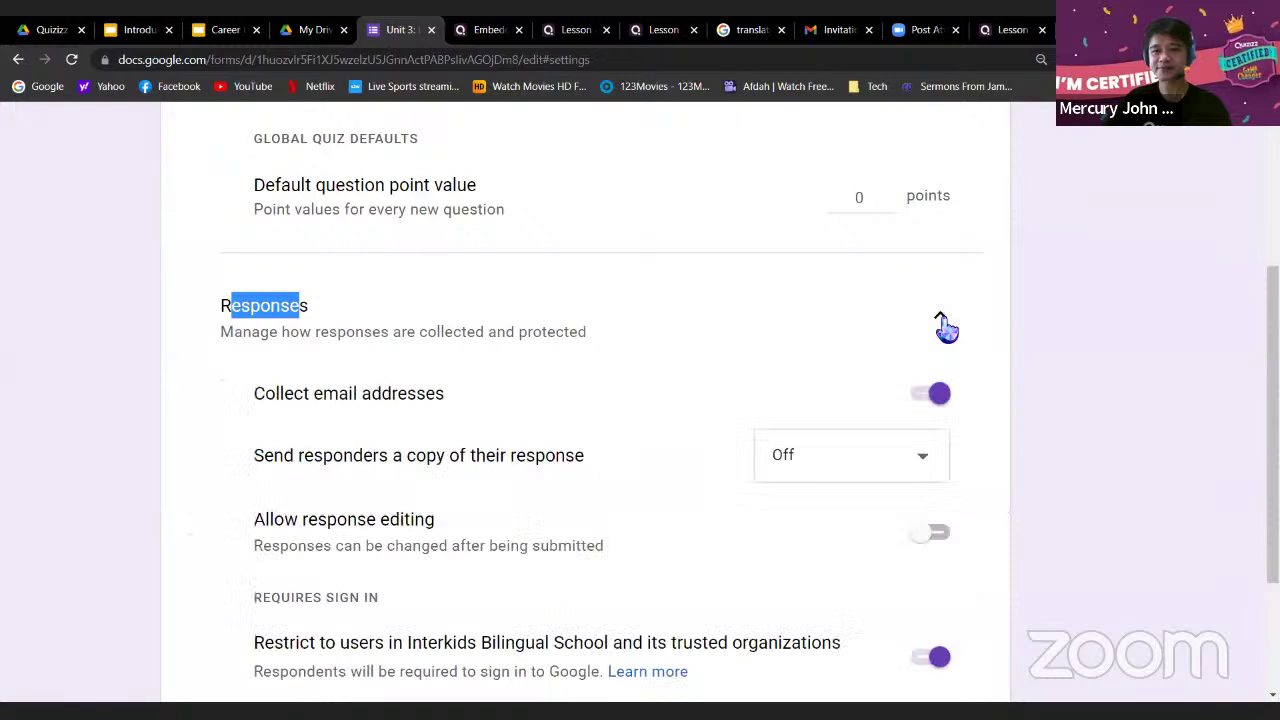
{"action": "left_click", "coordinate": [683, 357]}
{"action": "scroll", "coordinate": [646, 326], "scroll_direction": "down", "scroll_amount": 3}
{"action": "scroll", "coordinate": [654, 277], "scroll_direction": "up", "scroll_amount": 1}
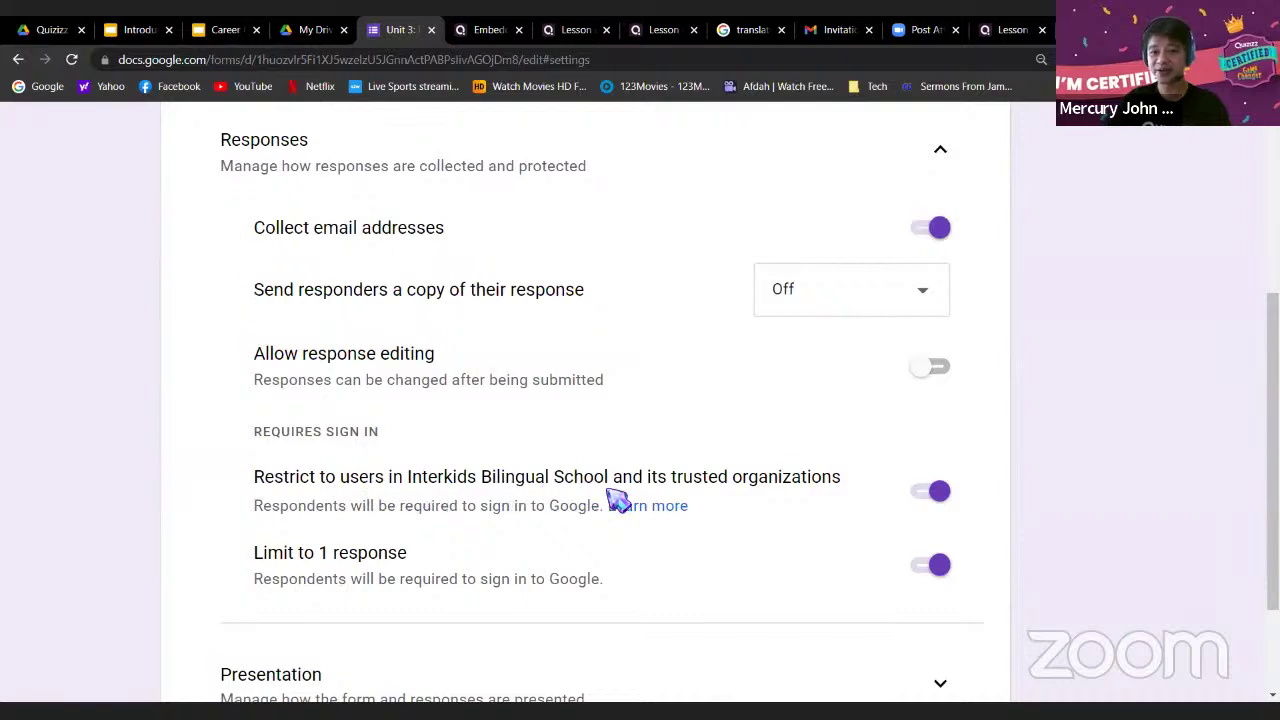
{"action": "left_click", "coordinate": [932, 491]}
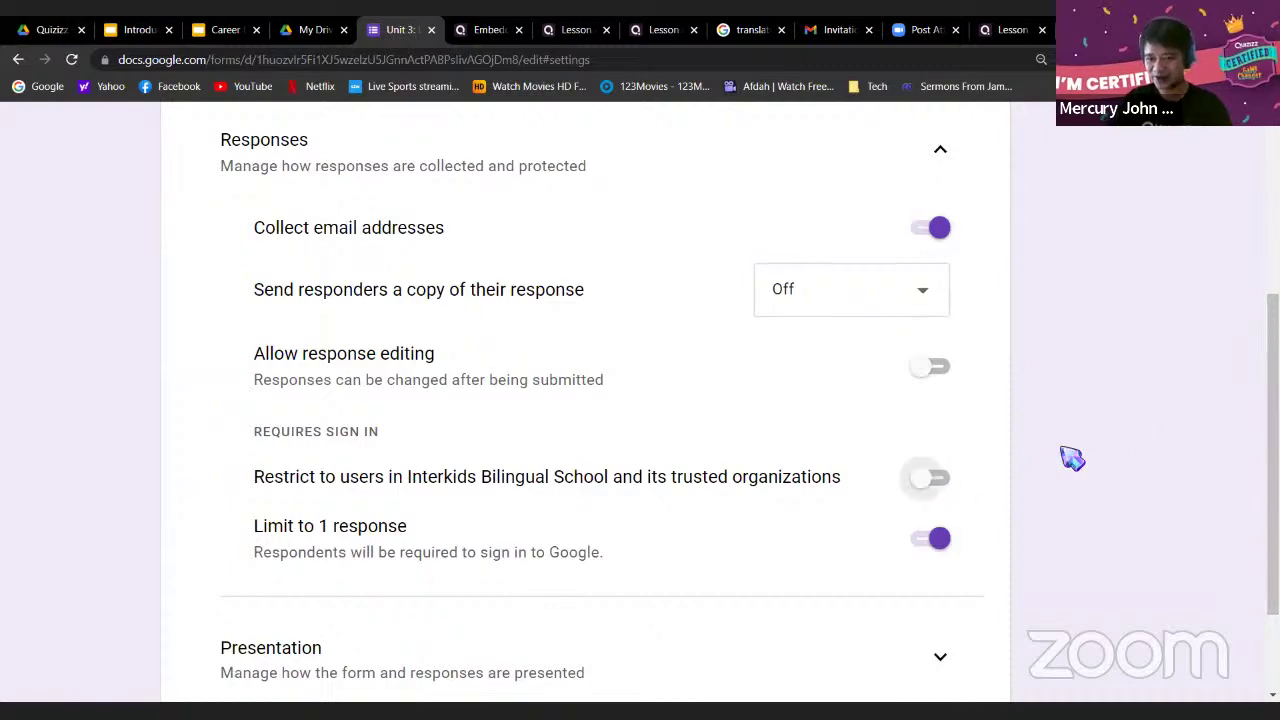
Open the form's respondent preview and copy its updated URL
{"action": "scroll", "coordinate": [1072, 458], "scroll_direction": "up", "scroll_amount": 8}
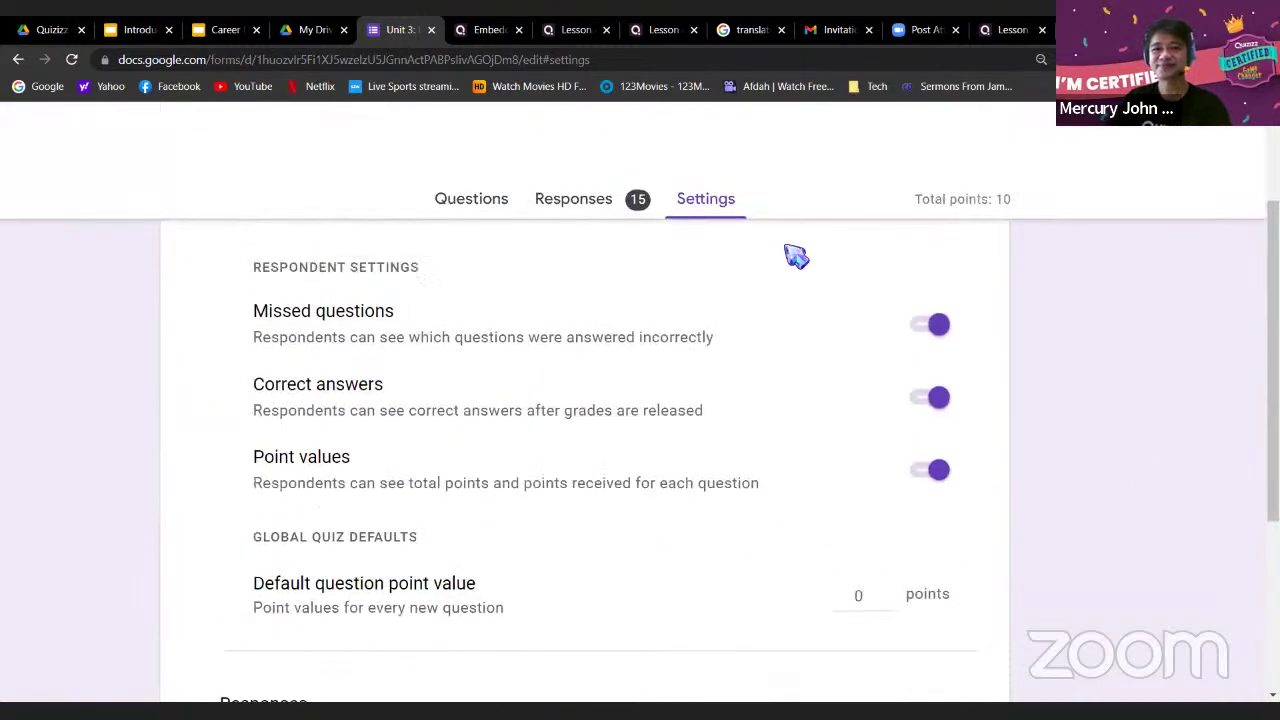
{"action": "scroll", "coordinate": [800, 262], "scroll_direction": "up", "scroll_amount": 3}
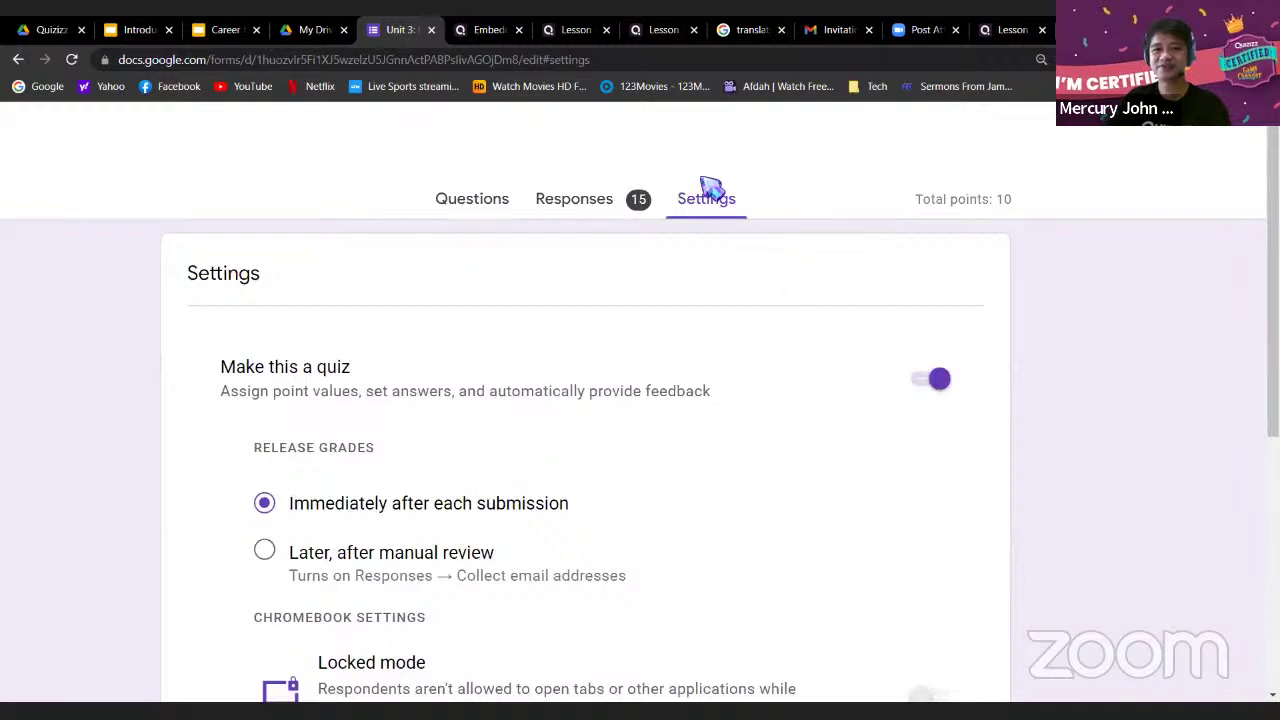
{"action": "scroll", "coordinate": [978, 320], "scroll_direction": "right", "scroll_amount": 3}
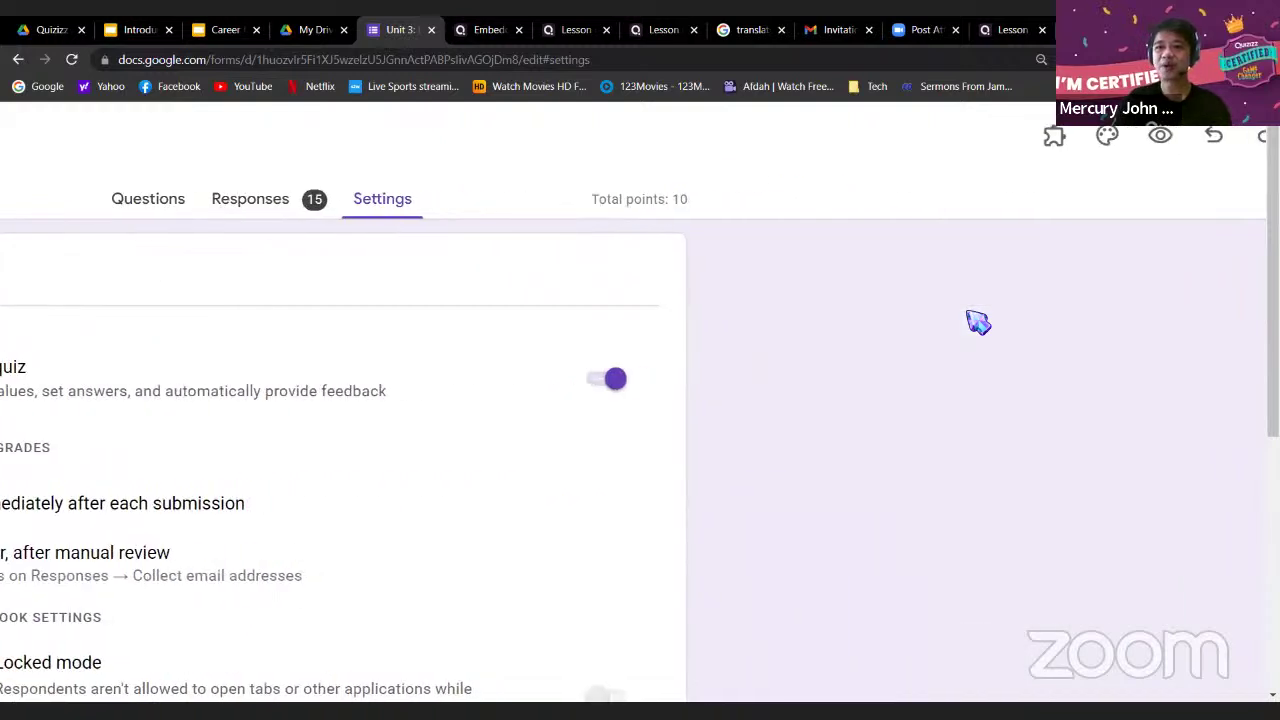
{"action": "left_click", "coordinate": [1166, 136]}
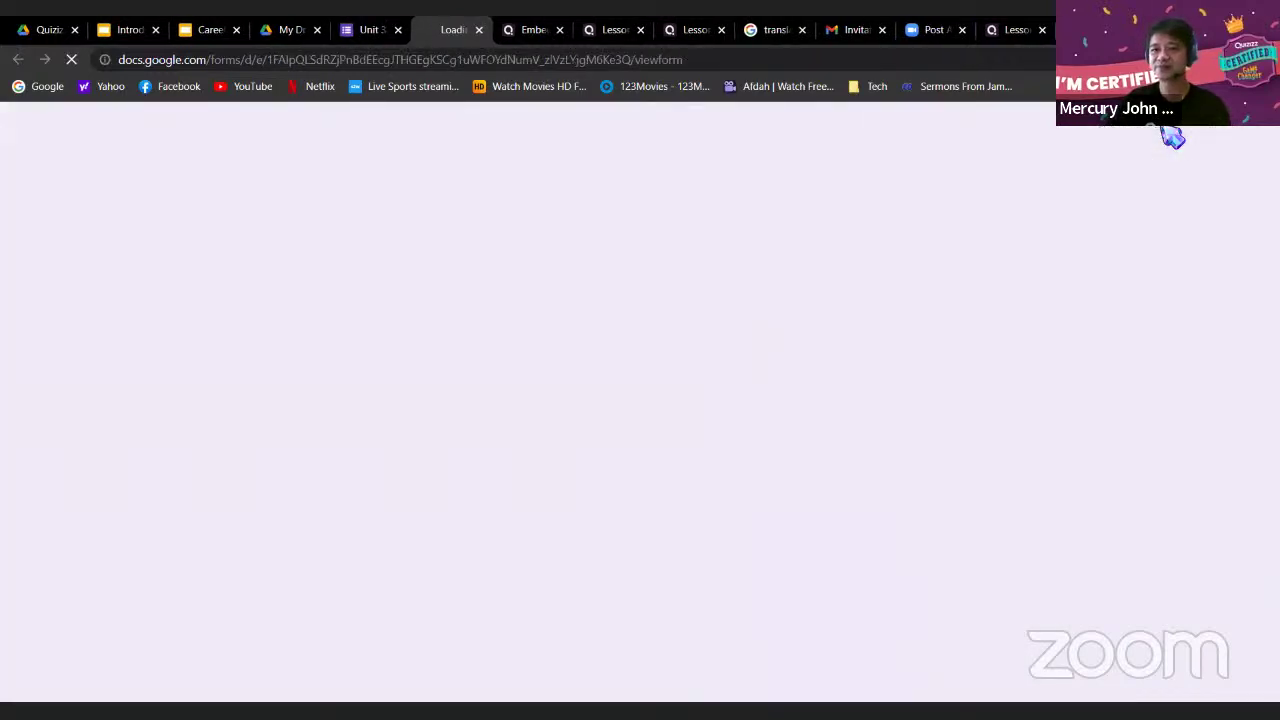
{"action": "left_click", "coordinate": [662, 62]}
{"action": "right_click", "coordinate": [671, 60]}
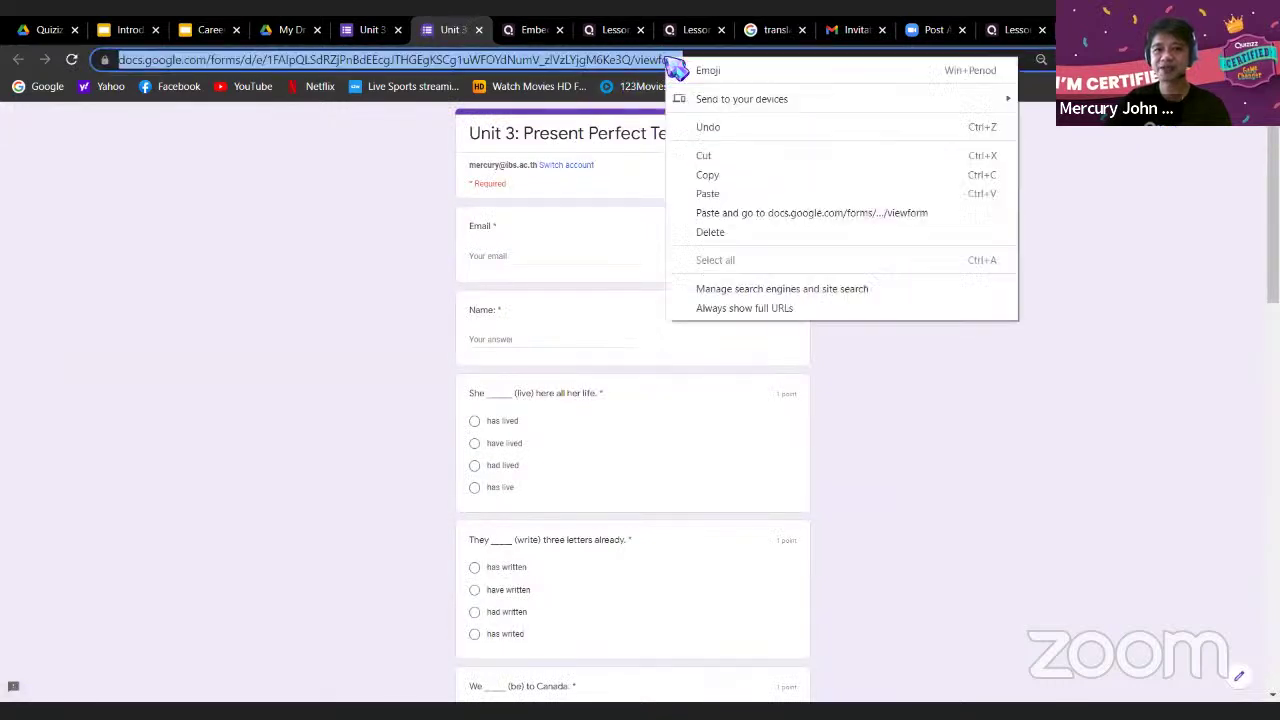
{"action": "left_click", "coordinate": [726, 174]}
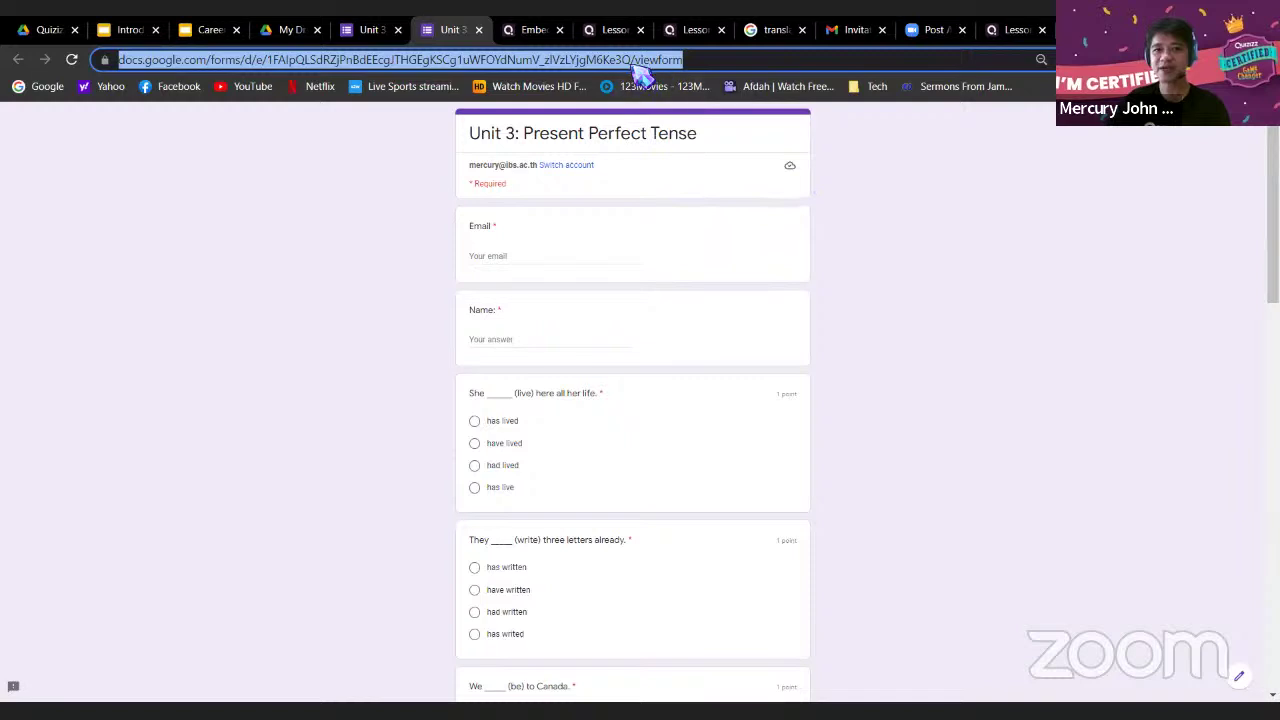
Replace slide 7's old link with the updated Google Form URL and save the embed
{"action": "left_click", "coordinate": [1015, 30]}
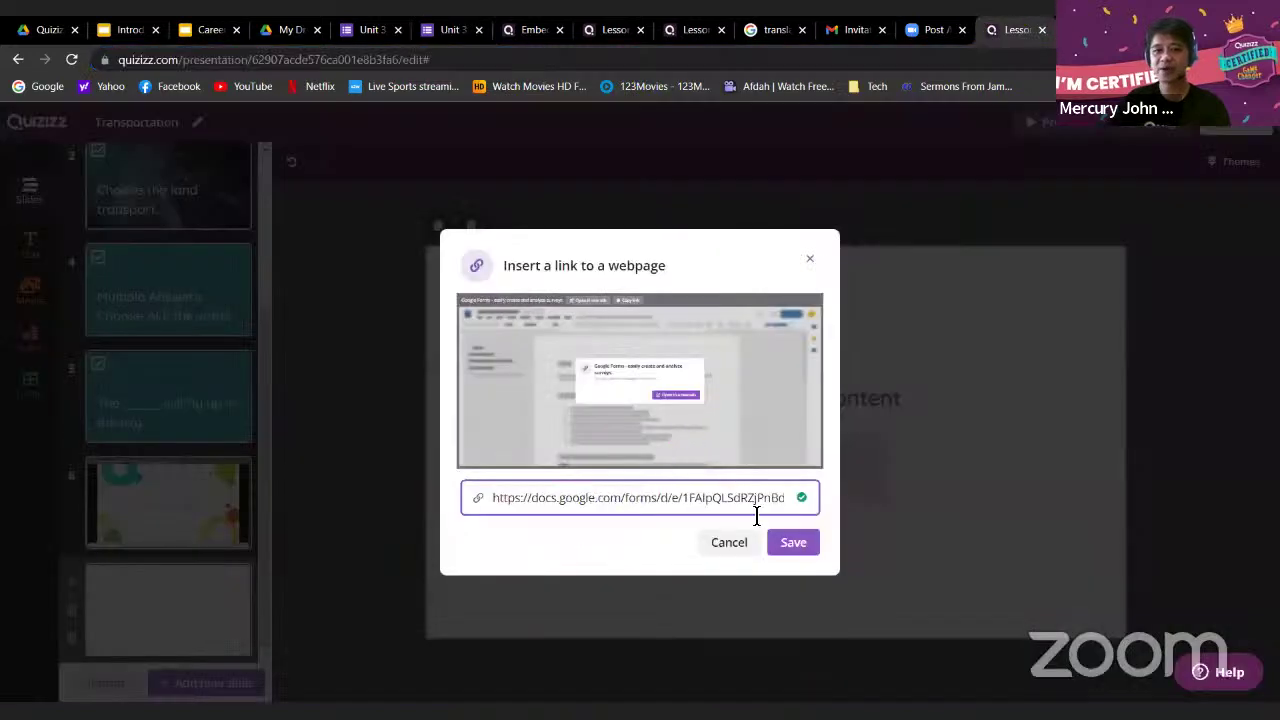
{"action": "left_click", "coordinate": [730, 541]}
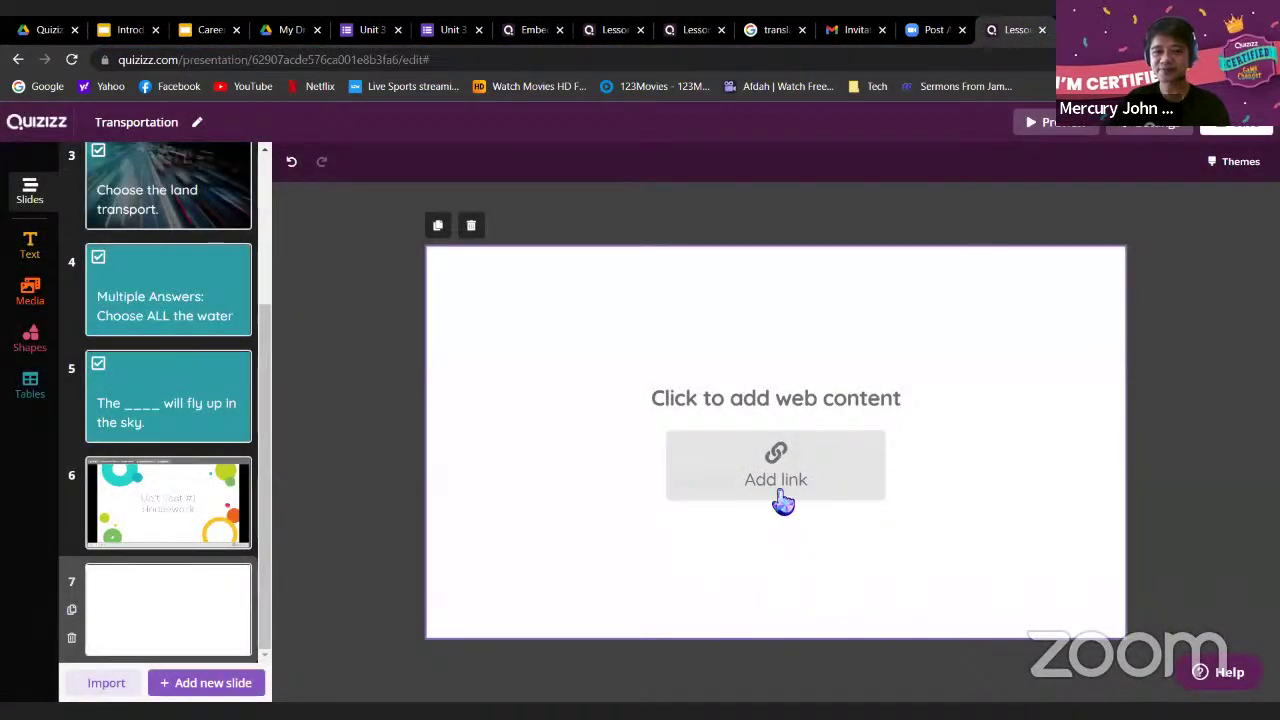
{"action": "left_click", "coordinate": [775, 470]}
{"action": "left_click", "coordinate": [683, 494]}
{"action": "right_click", "coordinate": [683, 494]}
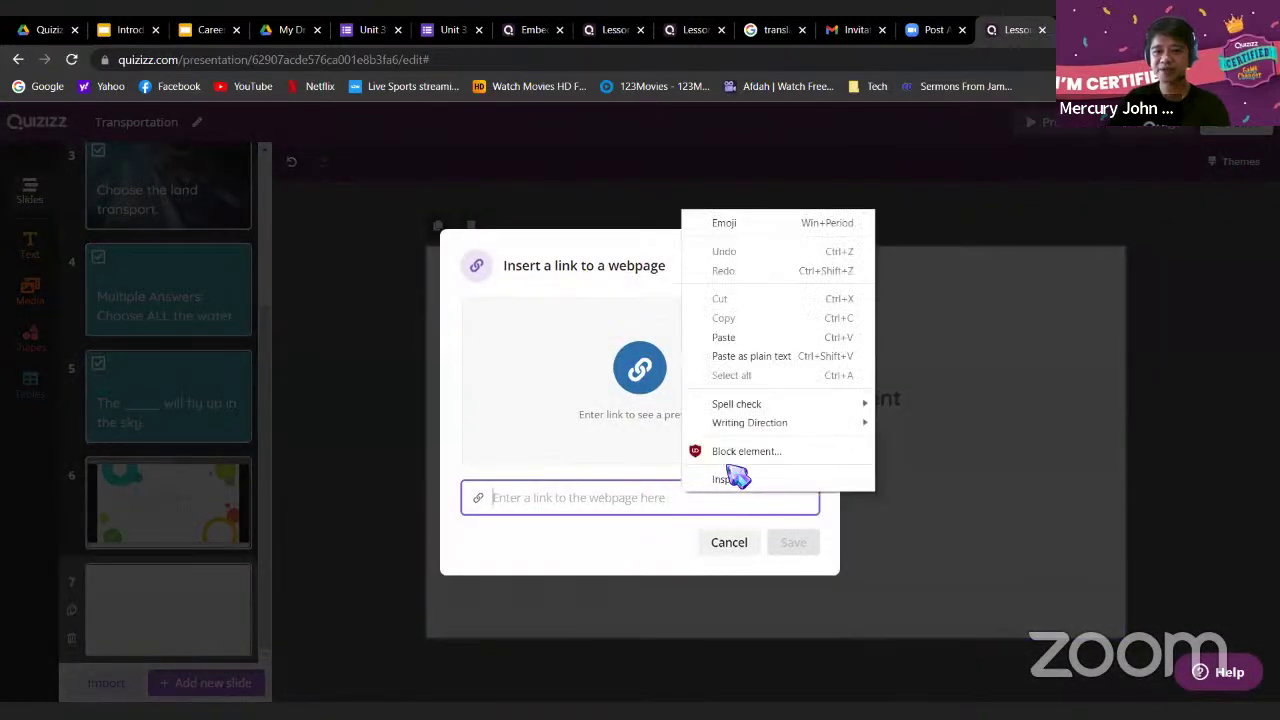
{"action": "left_click", "coordinate": [728, 339]}
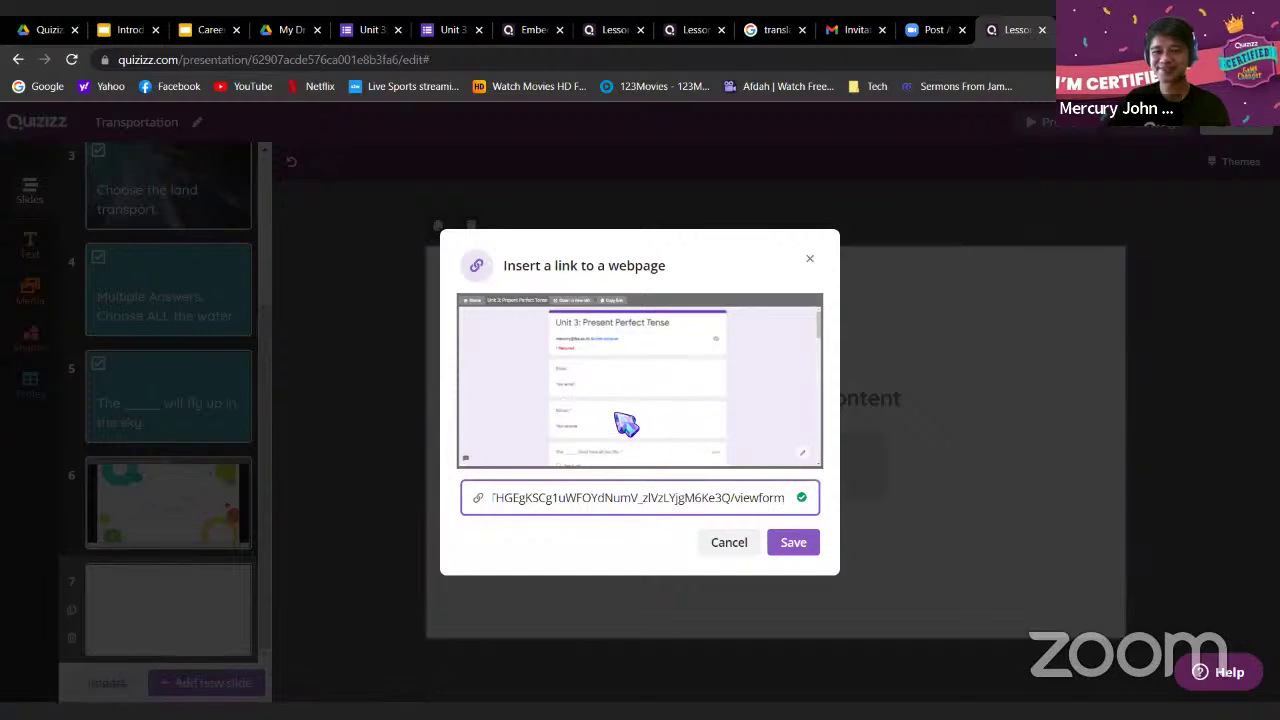
{"action": "left_click", "coordinate": [806, 547]}
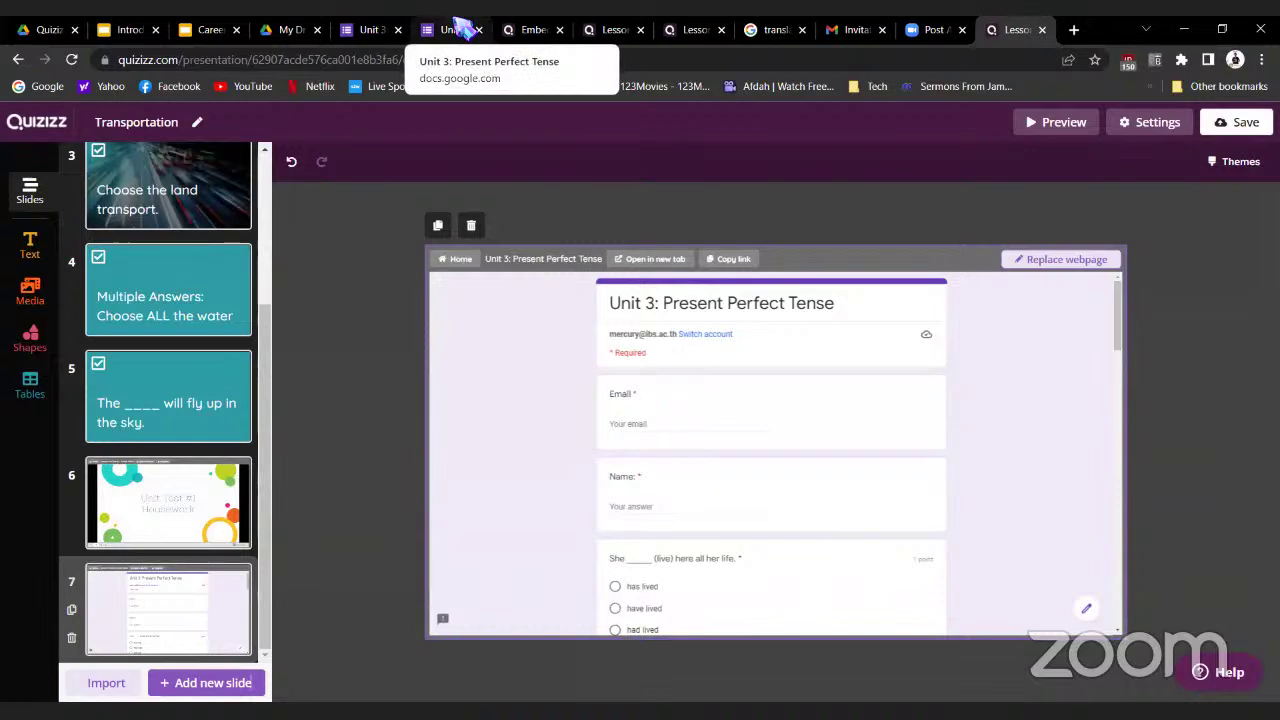
Close the duplicate Unit 3 form tab and review its response settings before returning to Quizizz
{"action": "left_click", "coordinate": [459, 28]}
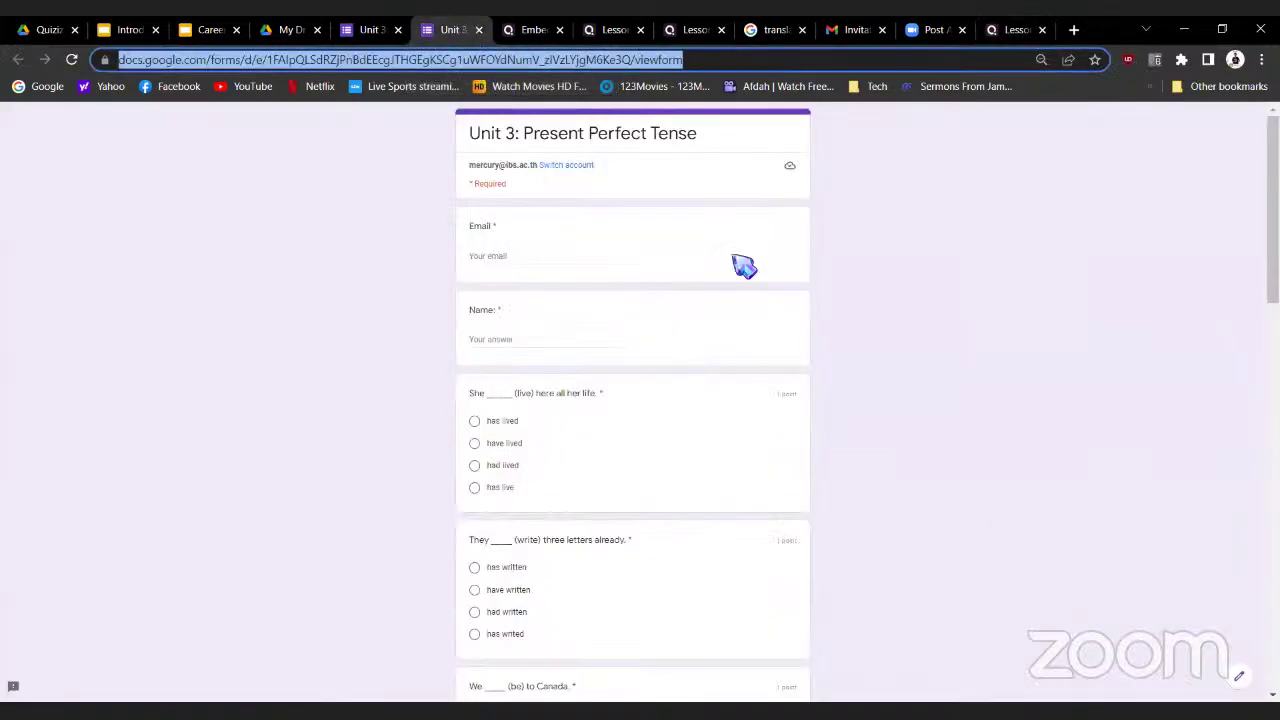
{"action": "left_click", "coordinate": [479, 30]}
{"action": "left_click", "coordinate": [389, 29]}
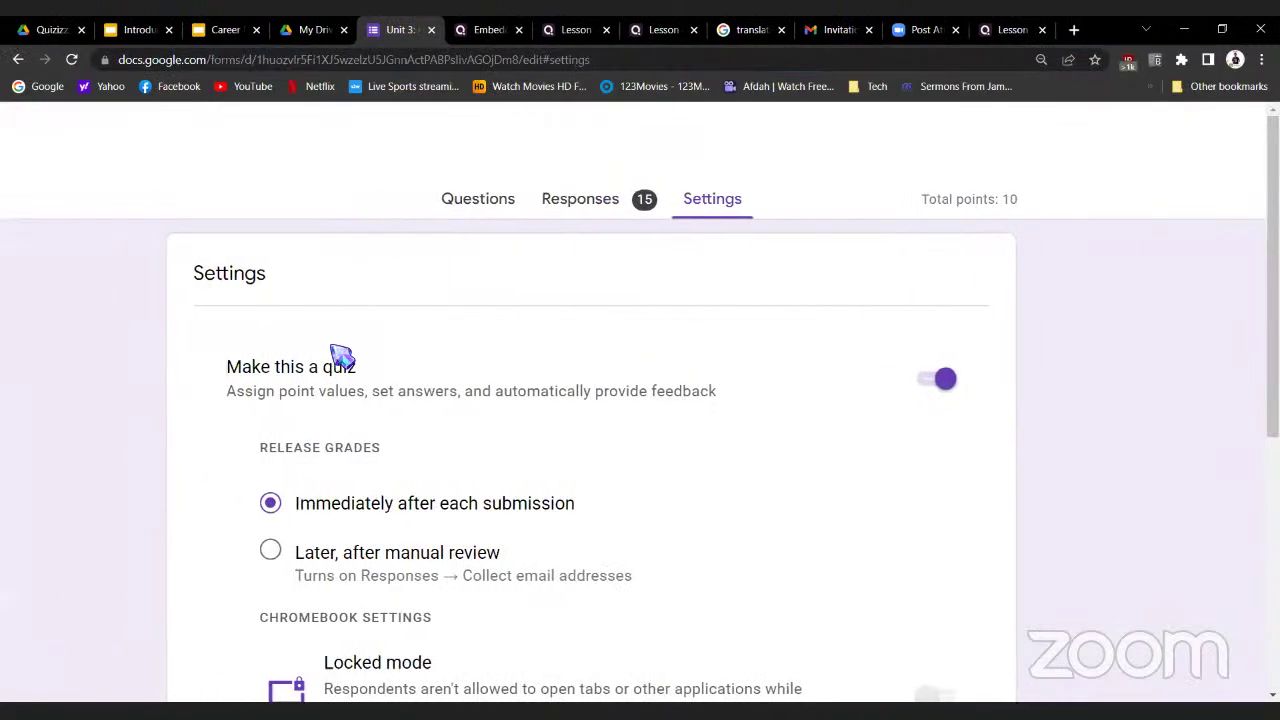
{"action": "scroll", "coordinate": [338, 352], "scroll_direction": "down", "scroll_amount": 8}
{"action": "scroll", "coordinate": [338, 352], "scroll_direction": "down", "scroll_amount": 2}
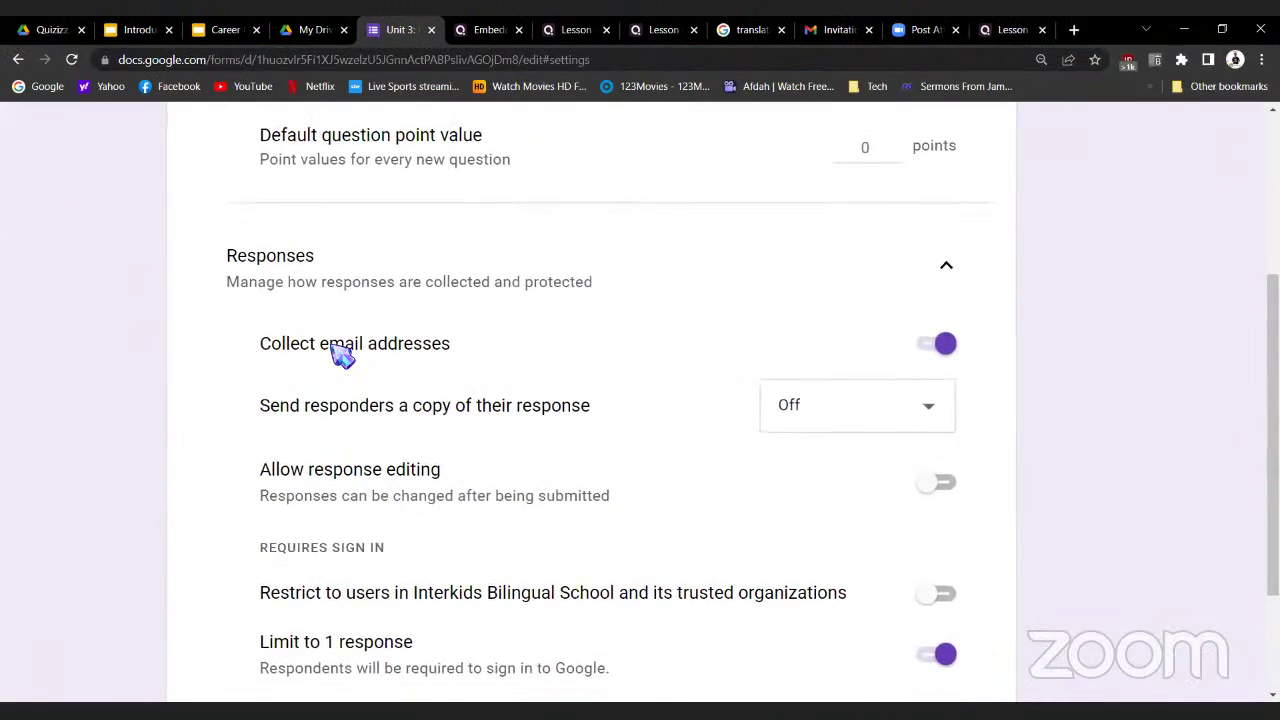
{"action": "scroll", "coordinate": [338, 592], "scroll_direction": "down", "scroll_amount": 1}
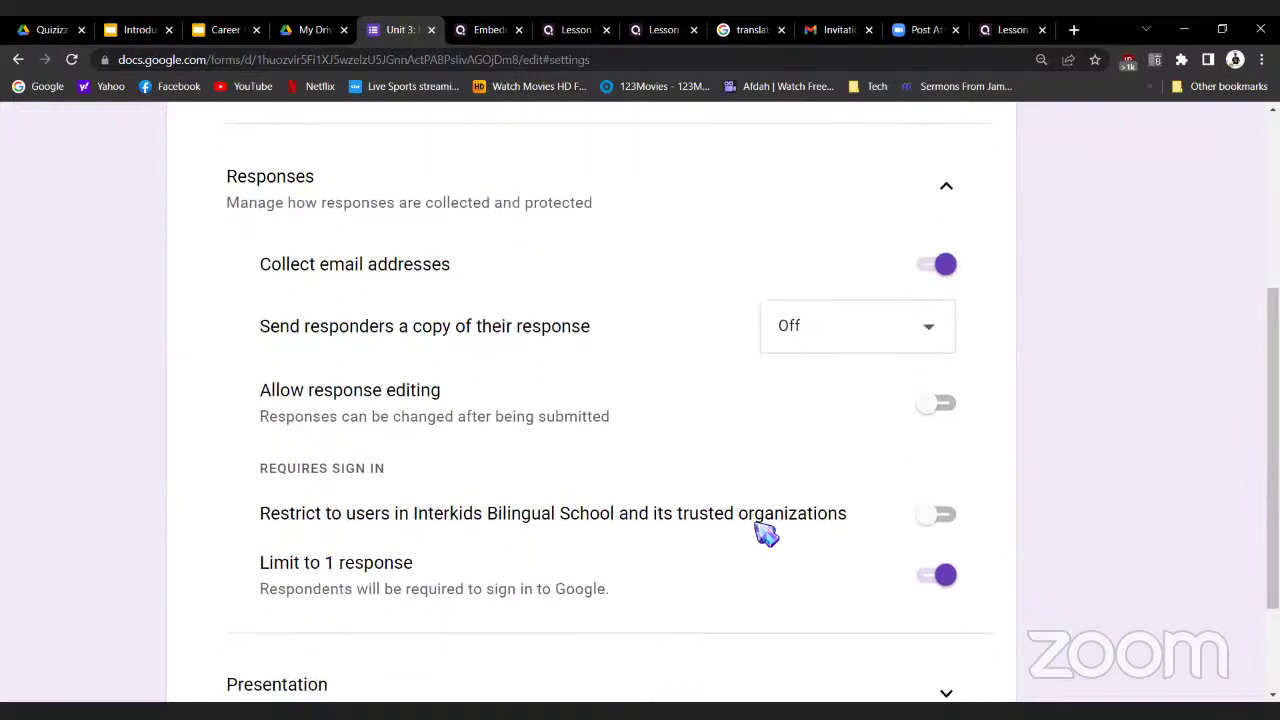
{"action": "left_click", "coordinate": [1020, 30]}
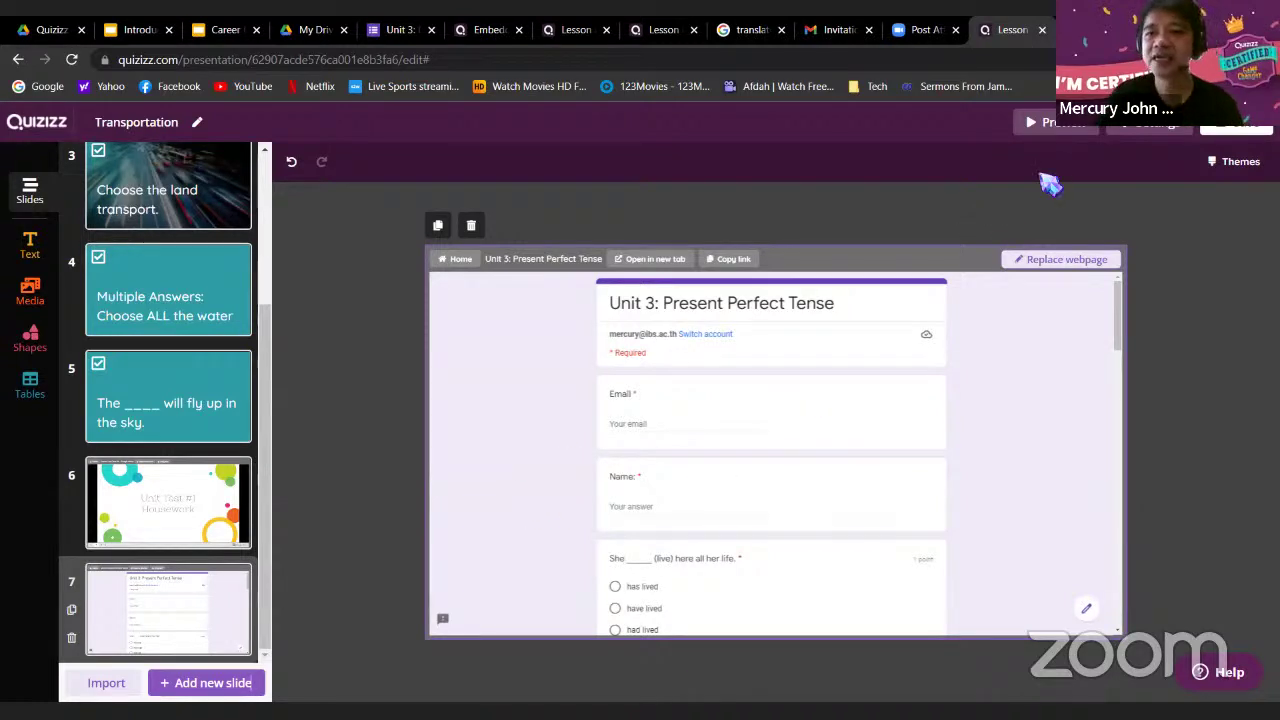
Open the participant preview and advance to slide 7's embedded form
{"action": "left_click", "coordinate": [1045, 125]}
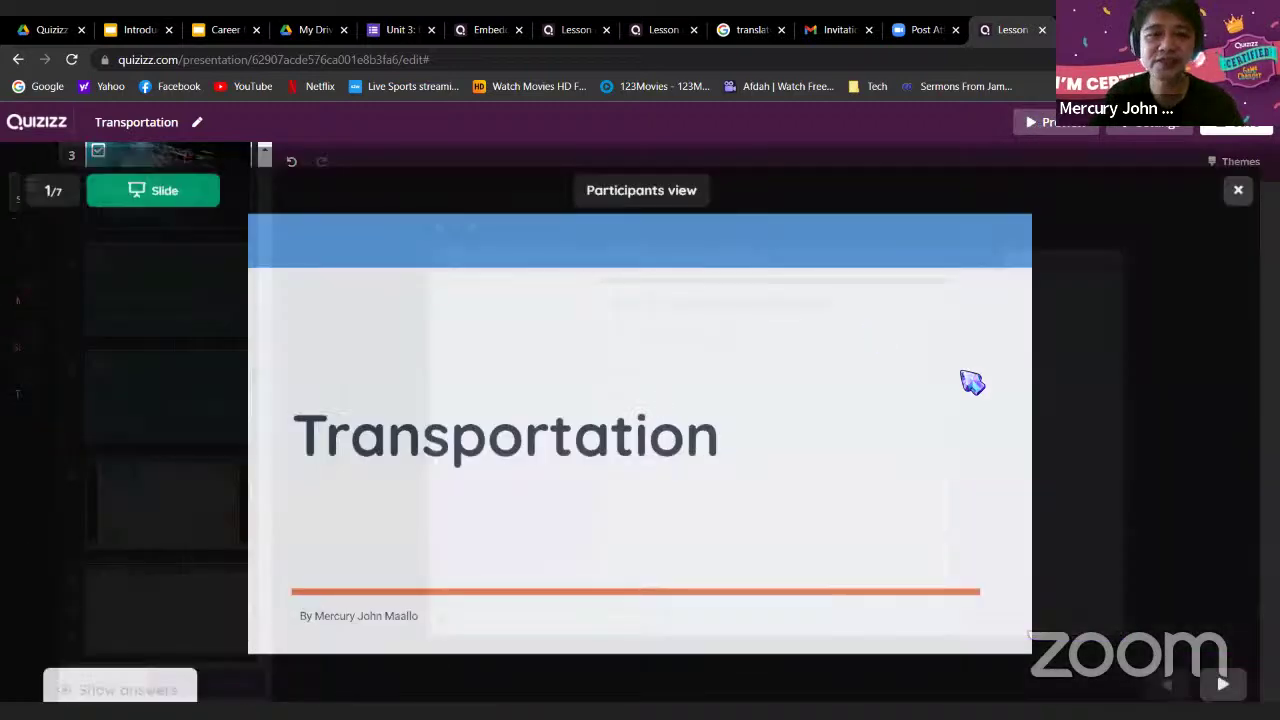
{"action": "left_click", "coordinate": [1222, 640]}
{"action": "left_click", "coordinate": [1222, 640]}
{"action": "left_click", "coordinate": [1222, 640]}
{"action": "left_click", "coordinate": [1222, 640]}
{"action": "left_click", "coordinate": [1222, 640]}
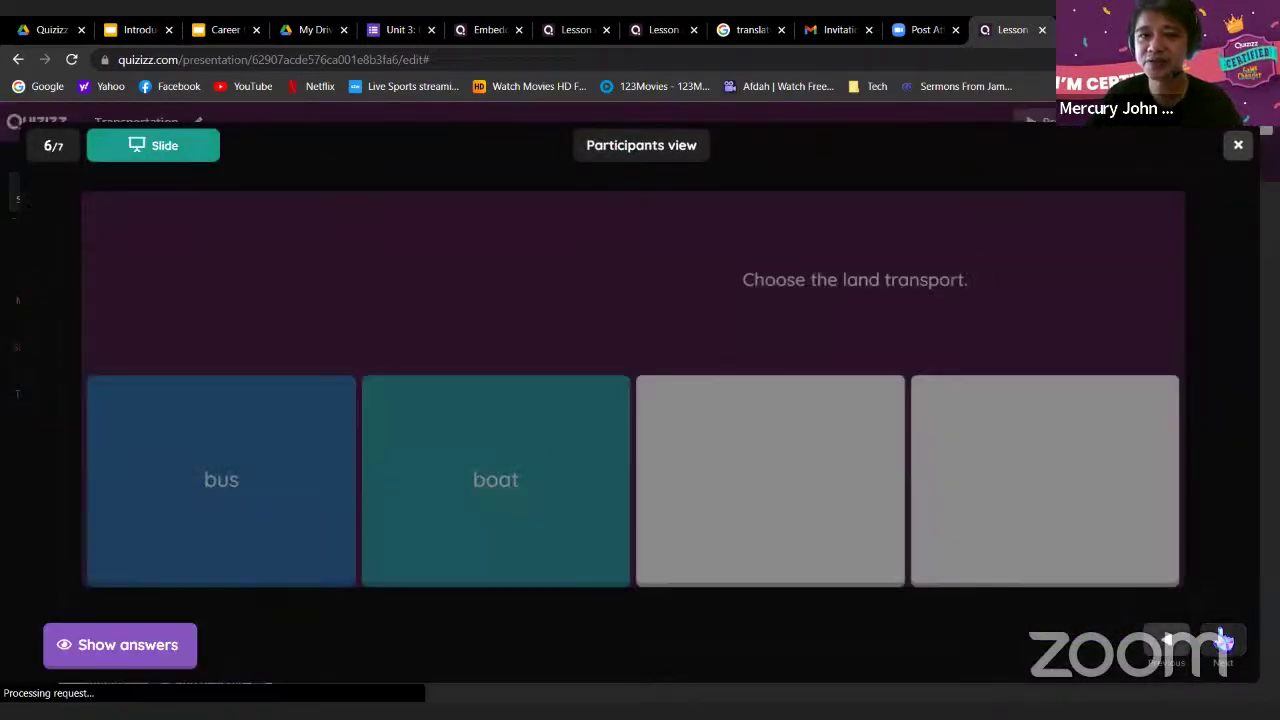
{"action": "left_click", "coordinate": [1222, 640]}
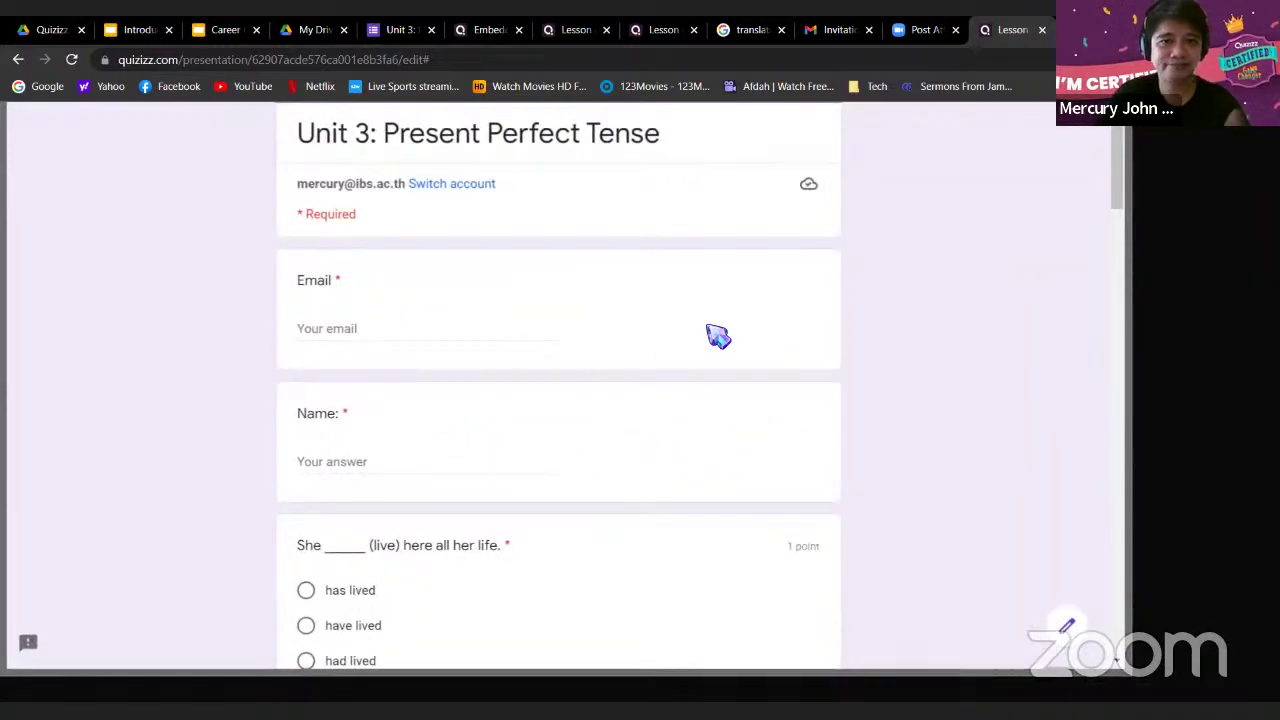
Fill in Email and Name, then answer: has lived, have written, have being, has forgotten
{"action": "type", "text": "asd@asd.com"}
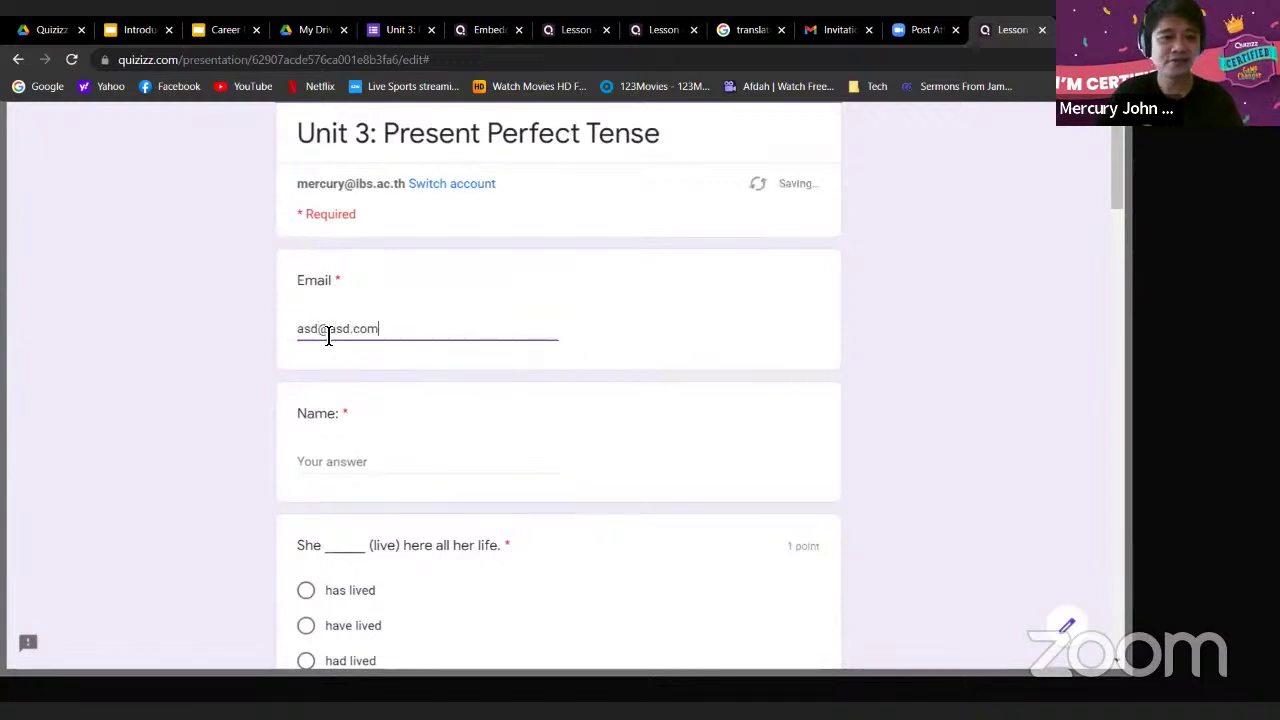
{"action": "left_click", "coordinate": [390, 472]}
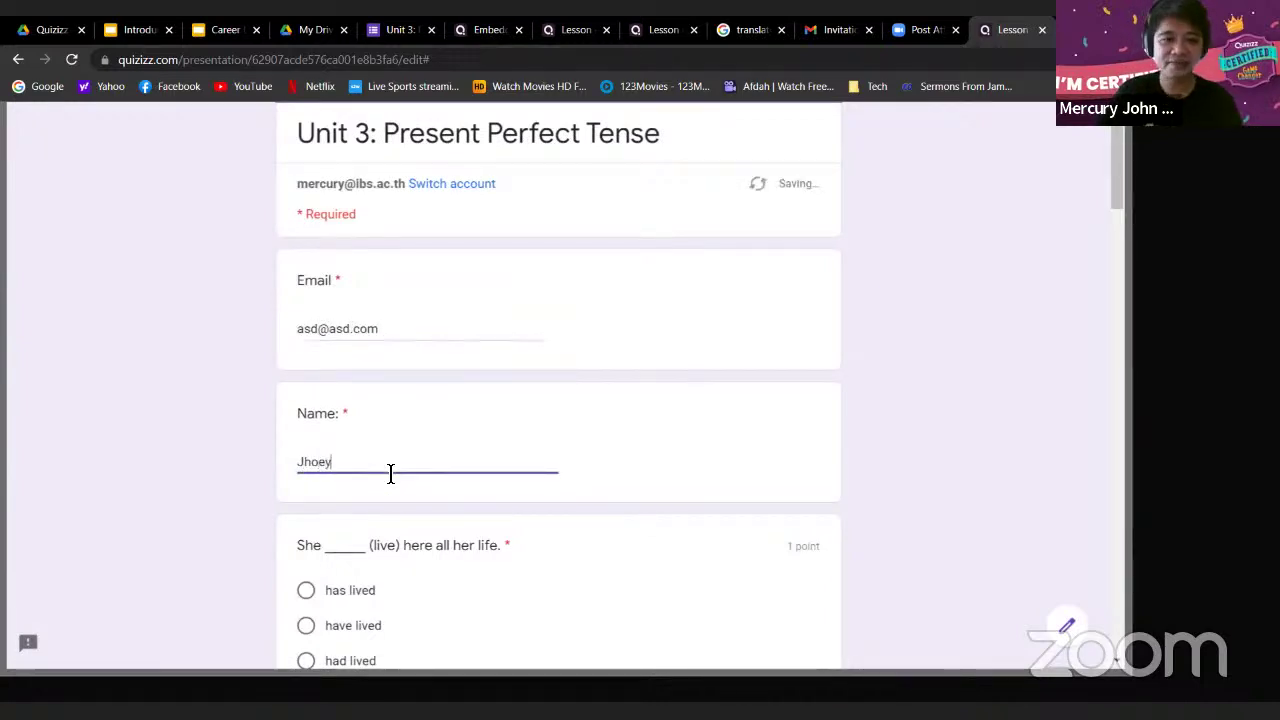
{"action": "scroll", "coordinate": [486, 420], "scroll_direction": "down", "scroll_amount": 2}
{"action": "left_click", "coordinate": [306, 424]}
{"action": "scroll", "coordinate": [330, 535], "scroll_direction": "down", "scroll_amount": 2}
{"action": "left_click", "coordinate": [307, 527]}
{"action": "scroll", "coordinate": [310, 525], "scroll_direction": "down", "scroll_amount": 3}
{"action": "left_click", "coordinate": [306, 512]}
{"action": "scroll", "coordinate": [314, 555], "scroll_direction": "down", "scroll_amount": 3}
{"action": "left_click", "coordinate": [306, 563]}
Answer had / eaten, has loosen, have broke, has / been, have maked, haven't see, and submit
{"action": "scroll", "coordinate": [340, 535], "scroll_direction": "down", "scroll_amount": 4}
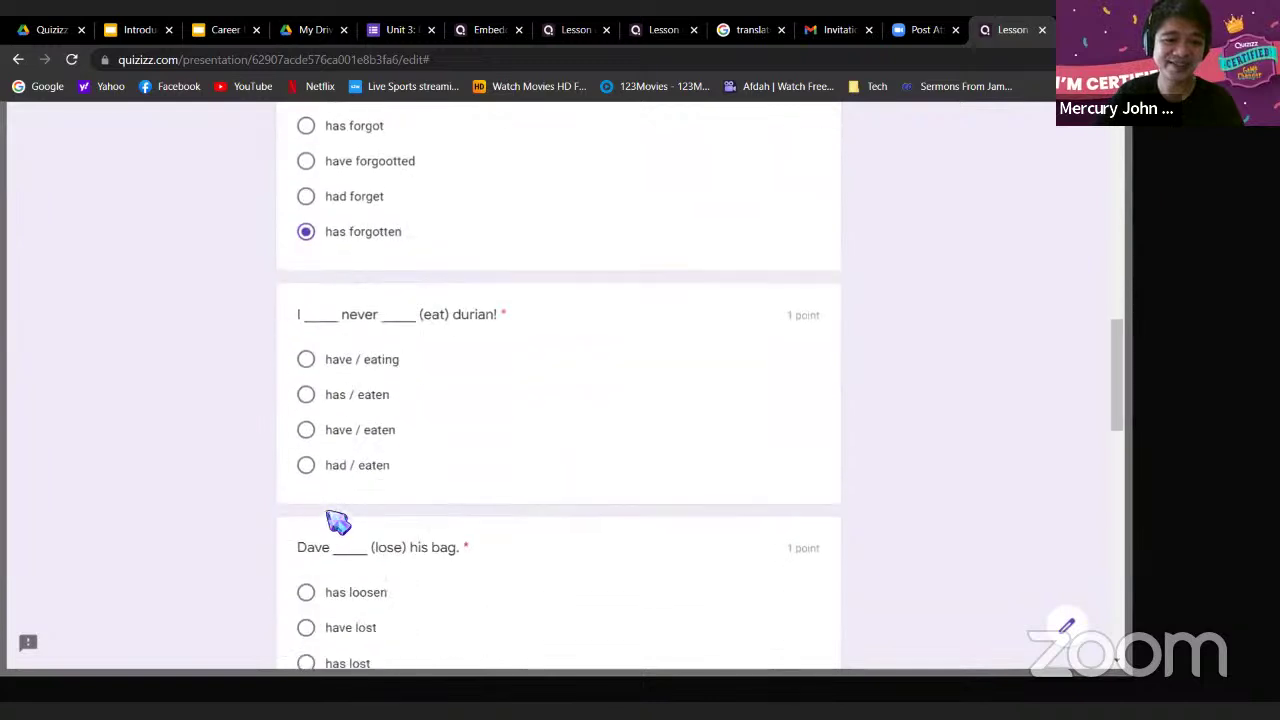
{"action": "left_click", "coordinate": [306, 465]}
{"action": "left_click", "coordinate": [306, 592]}
{"action": "scroll", "coordinate": [386, 540], "scroll_direction": "down", "scroll_amount": 5}
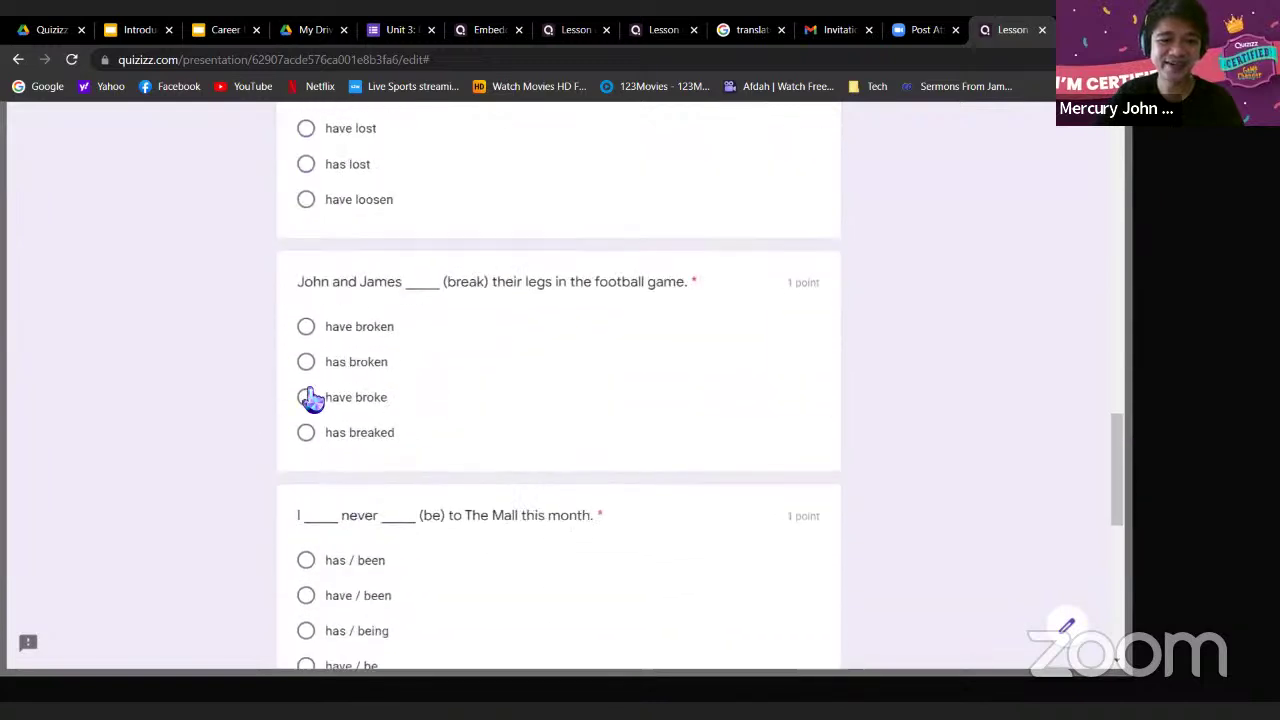
{"action": "left_click", "coordinate": [306, 397]}
{"action": "left_click", "coordinate": [306, 560]}
{"action": "scroll", "coordinate": [312, 565], "scroll_direction": "down", "scroll_amount": 4}
{"action": "left_click", "coordinate": [306, 448]}
{"action": "left_click", "coordinate": [306, 610]}
{"action": "scroll", "coordinate": [543, 471], "scroll_direction": "down", "scroll_amount": 2}
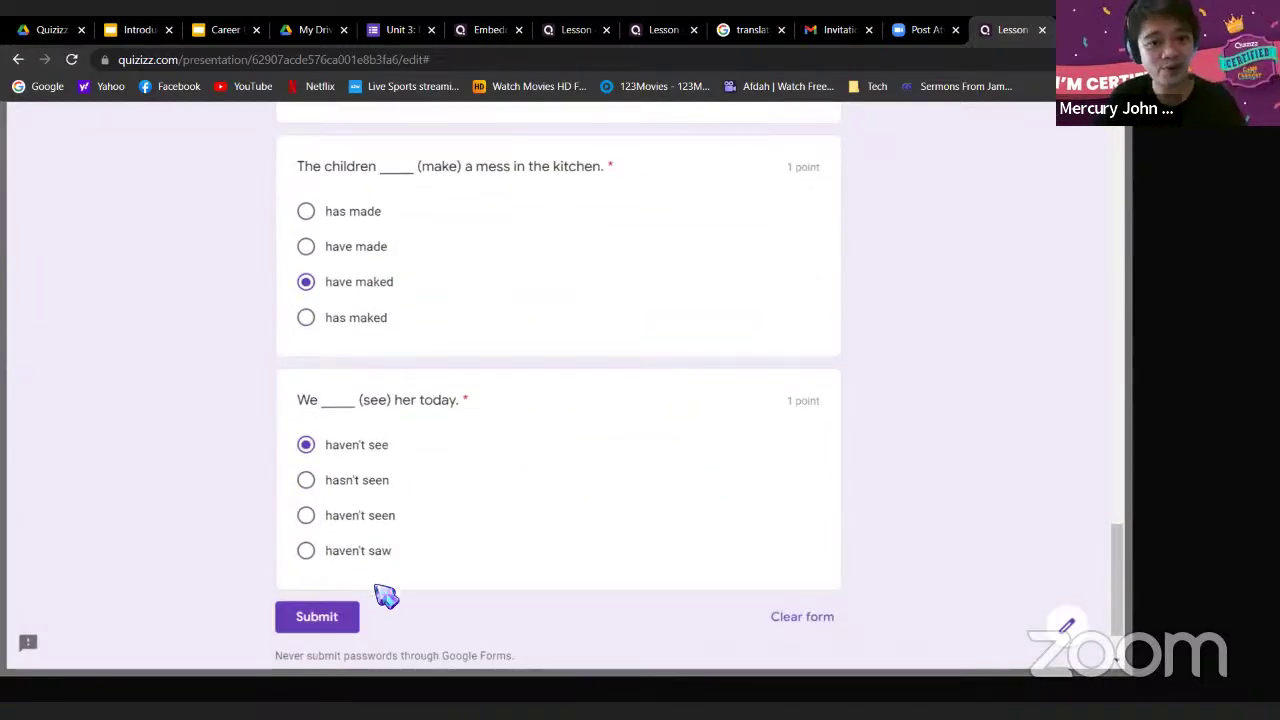
{"action": "left_click", "coordinate": [327, 622]}
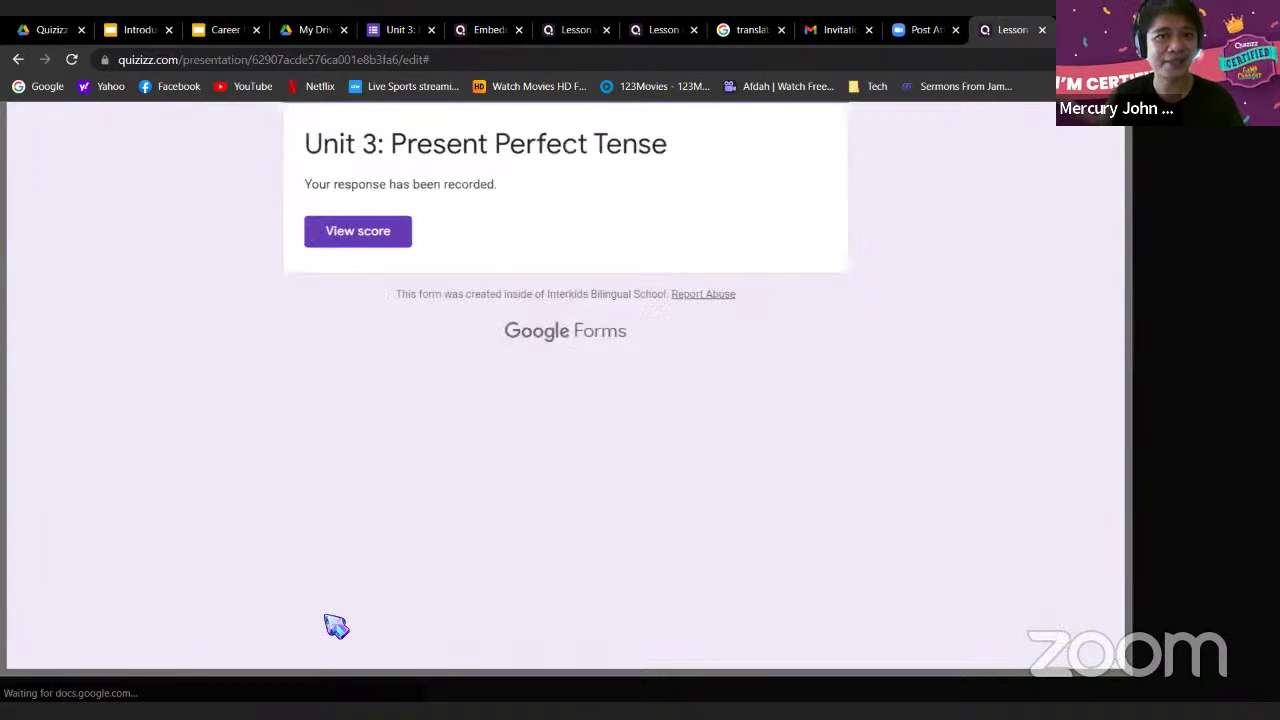
{"action": "scroll", "coordinate": [437, 500], "scroll_direction": "up", "scroll_amount": 3}
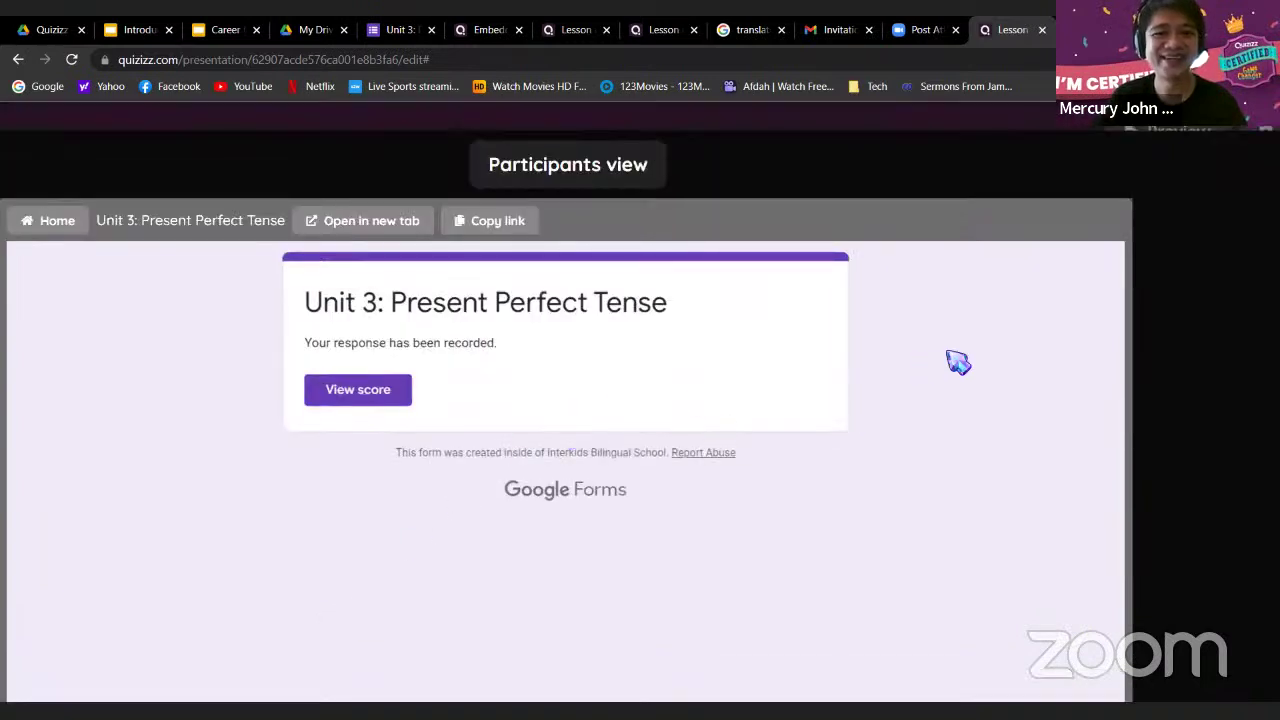
{"action": "scroll", "coordinate": [947, 352], "scroll_direction": "down", "scroll_amount": 3}
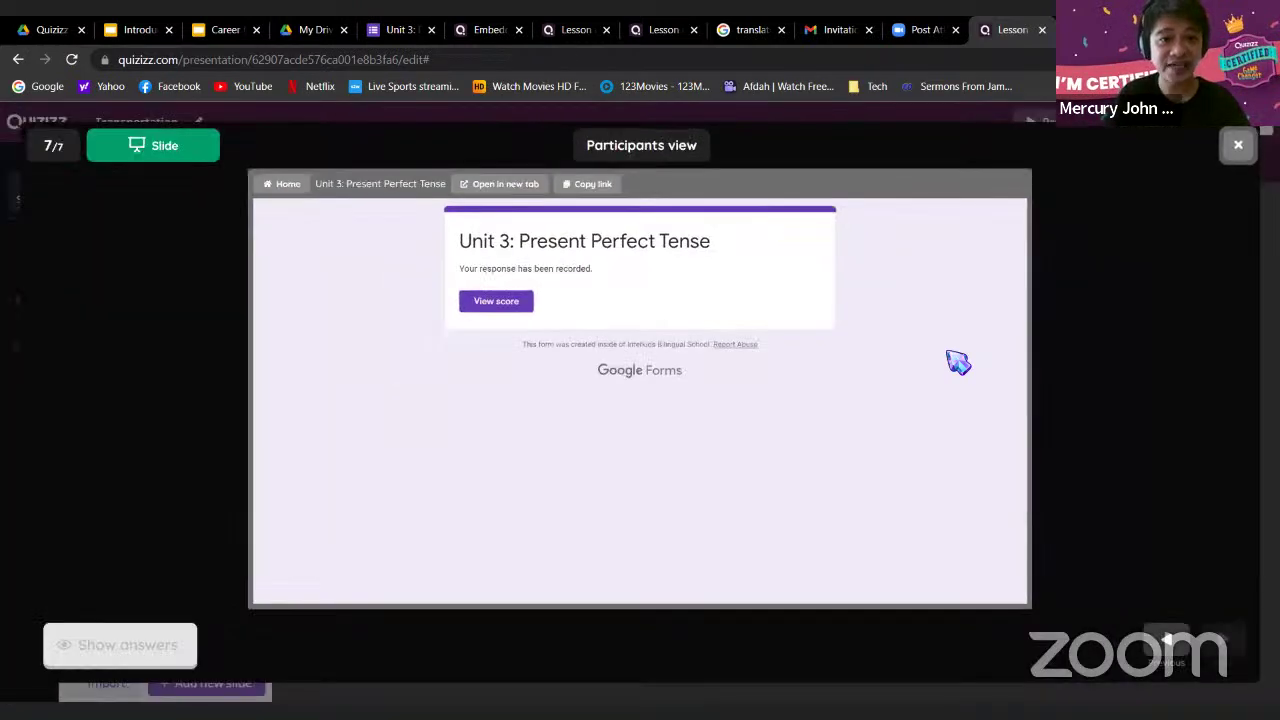
Close the participant preview with the X at the top right
{"action": "left_click", "coordinate": [1240, 147]}
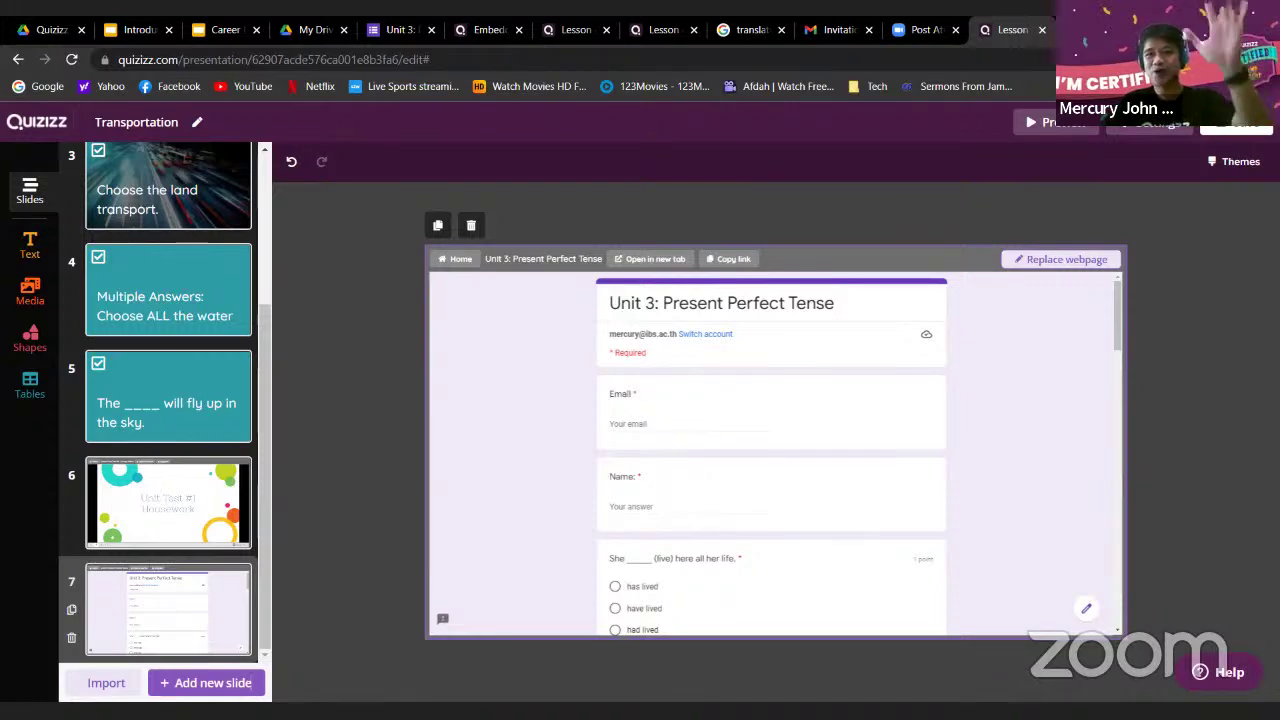
Search the web for 'wordwall' in a new browser tab
{"action": "left_click", "coordinate": [1070, 30]}
{"action": "type", "text": "word"}
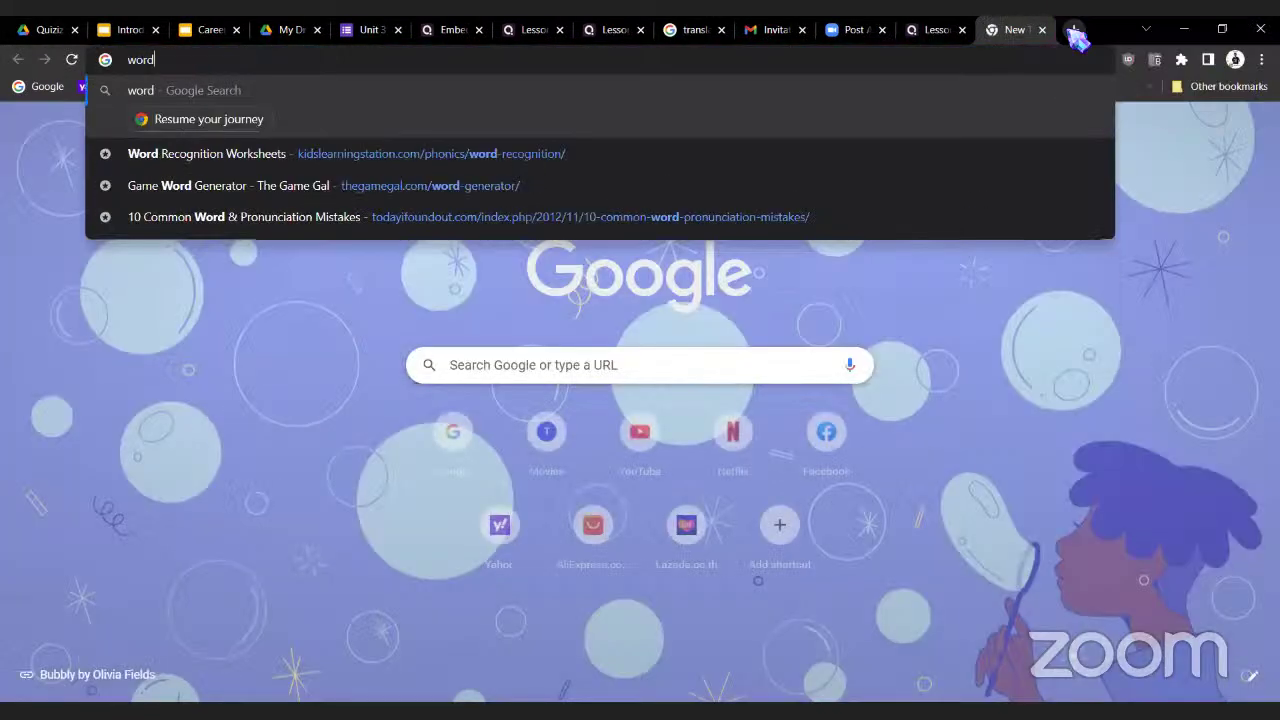
{"action": "type", "text": "mwa"}
{"action": "key", "text": "BackSpace"}
{"action": "key", "text": "BackSpace"}
{"action": "key", "text": "BackSpace"}
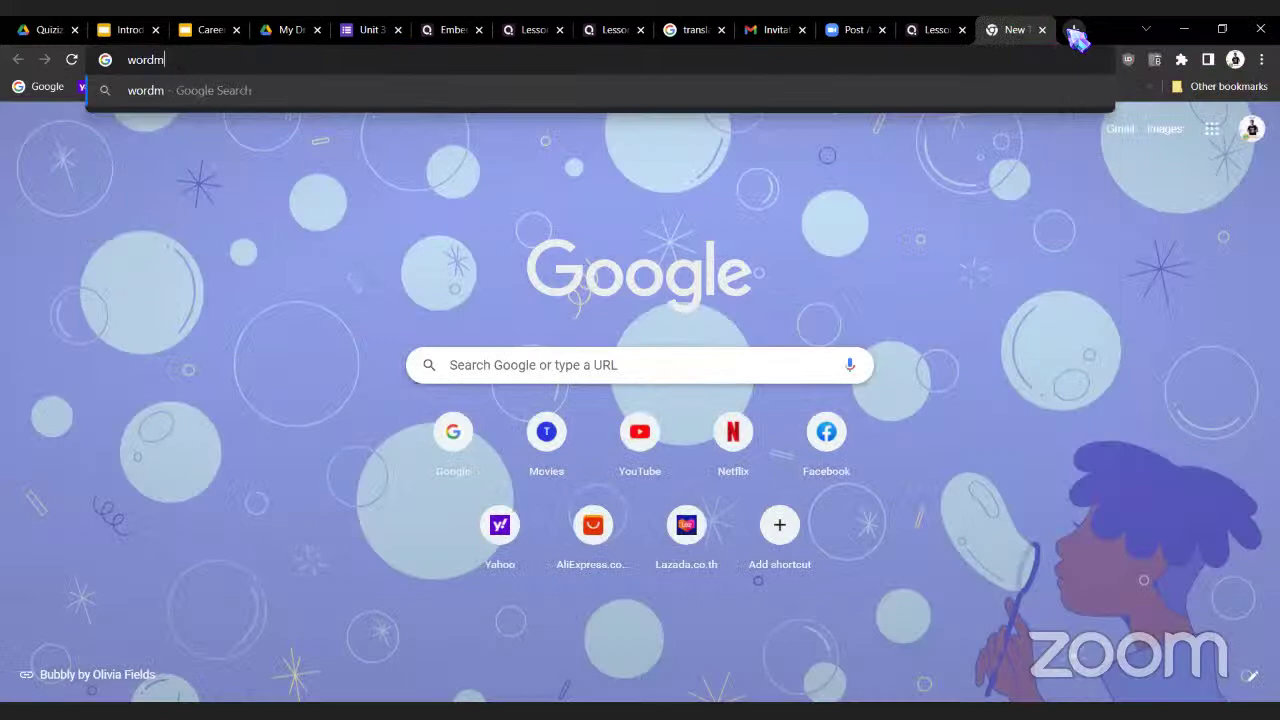
{"action": "type", "text": "wall"}
{"action": "key", "text": "Return"}
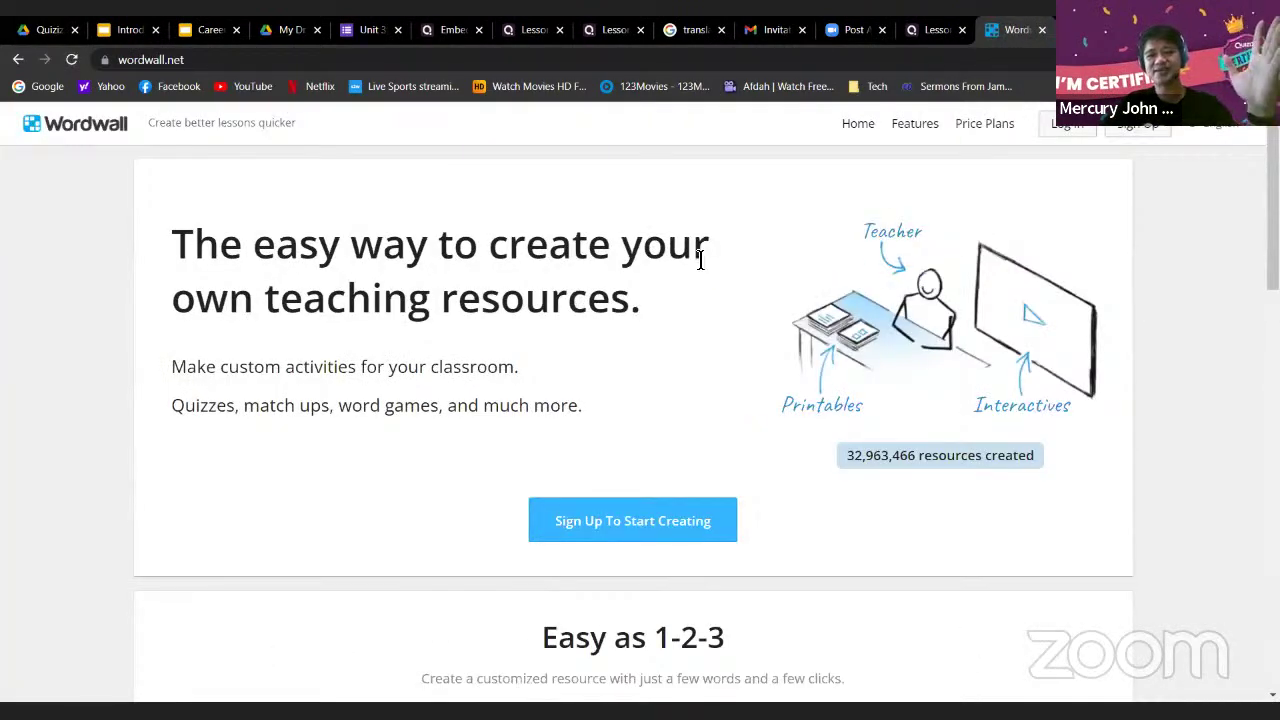
Scroll Wordwall's homepage to the template gallery with Match up, Quiz and Random wheel
{"action": "scroll", "coordinate": [700, 254], "scroll_direction": "down", "scroll_amount": 1}
{"action": "scroll", "coordinate": [700, 254], "scroll_direction": "up", "scroll_amount": 1}
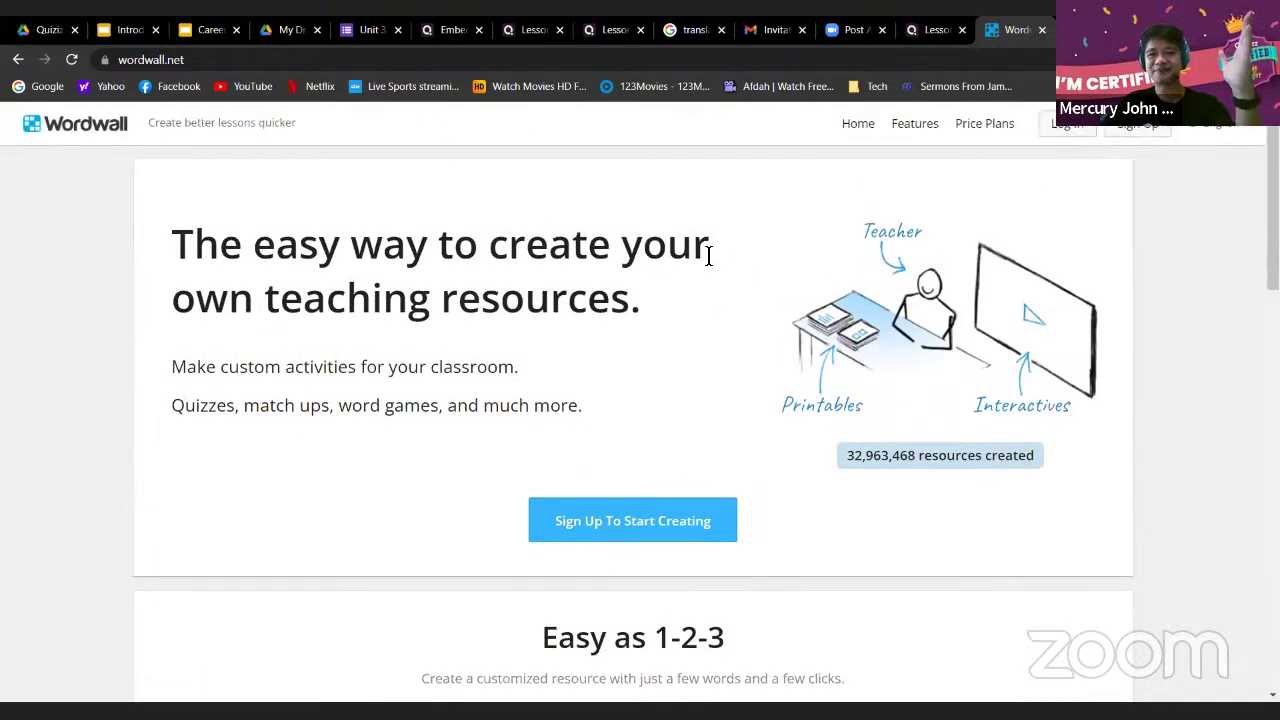
{"action": "scroll", "coordinate": [778, 268], "scroll_direction": "down", "scroll_amount": 2}
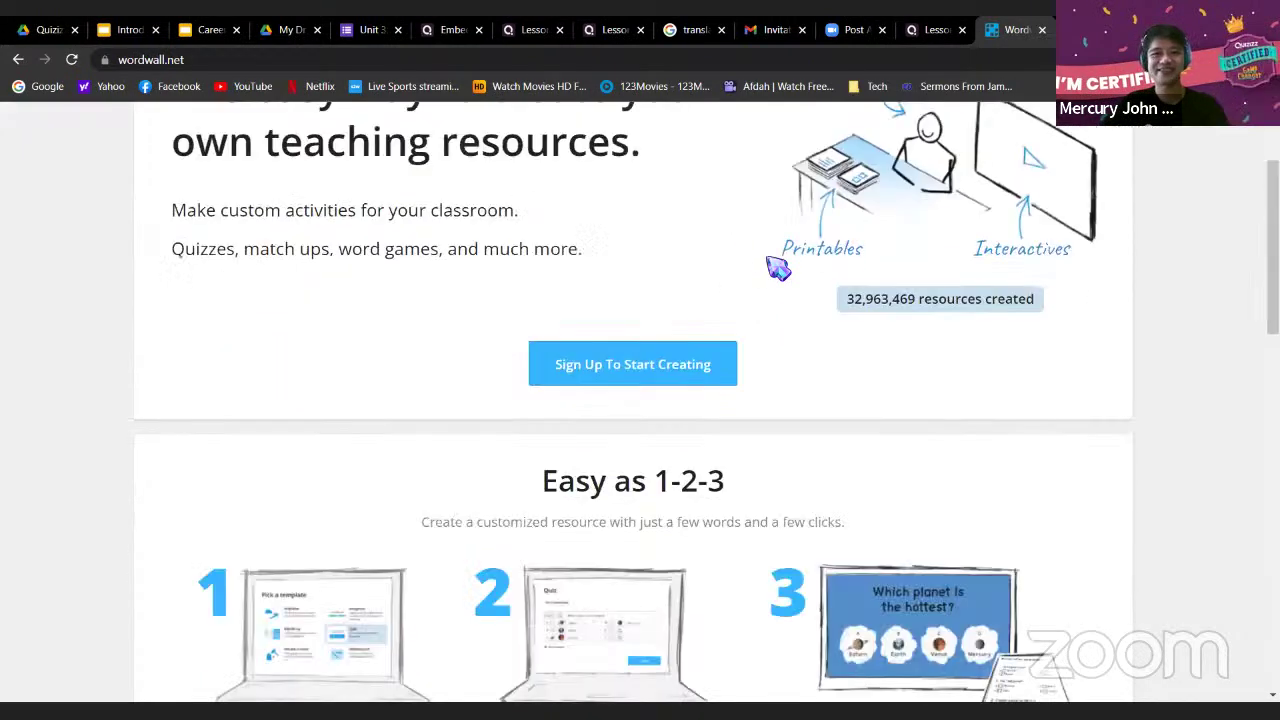
{"action": "scroll", "coordinate": [778, 268], "scroll_direction": "down", "scroll_amount": 8}
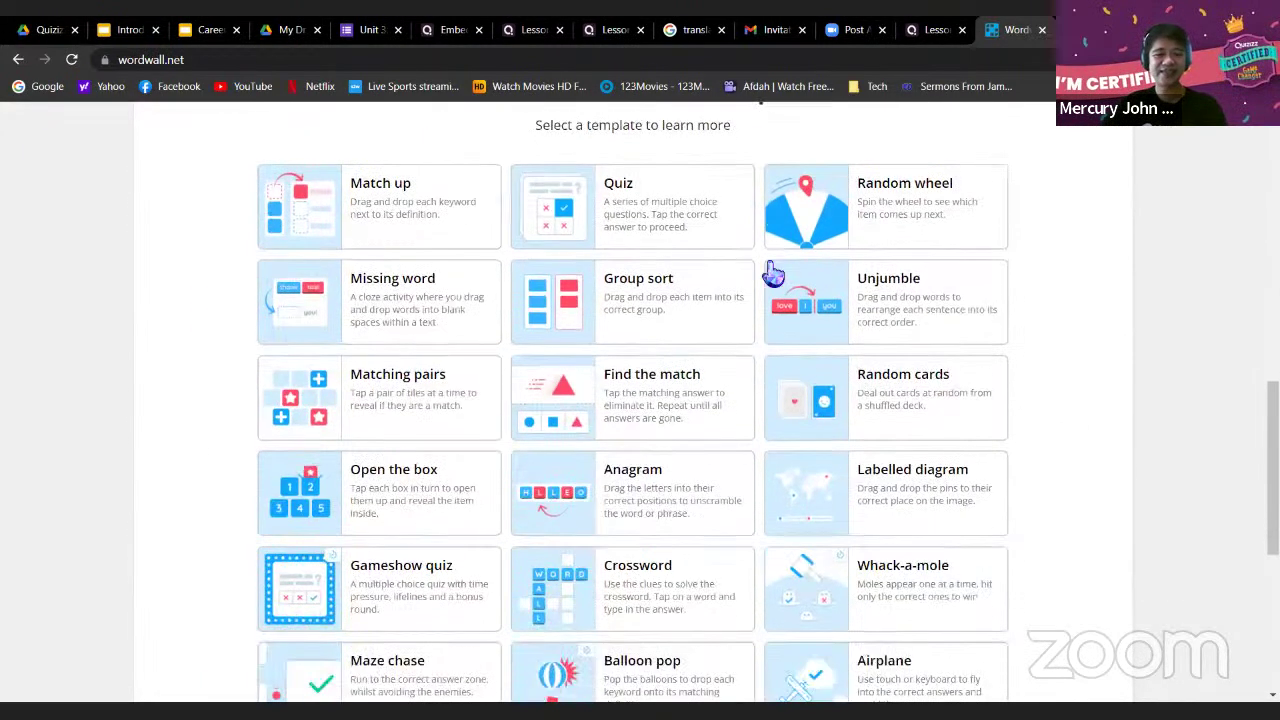
{"action": "scroll", "coordinate": [1063, 371], "scroll_direction": "up", "scroll_amount": 1}
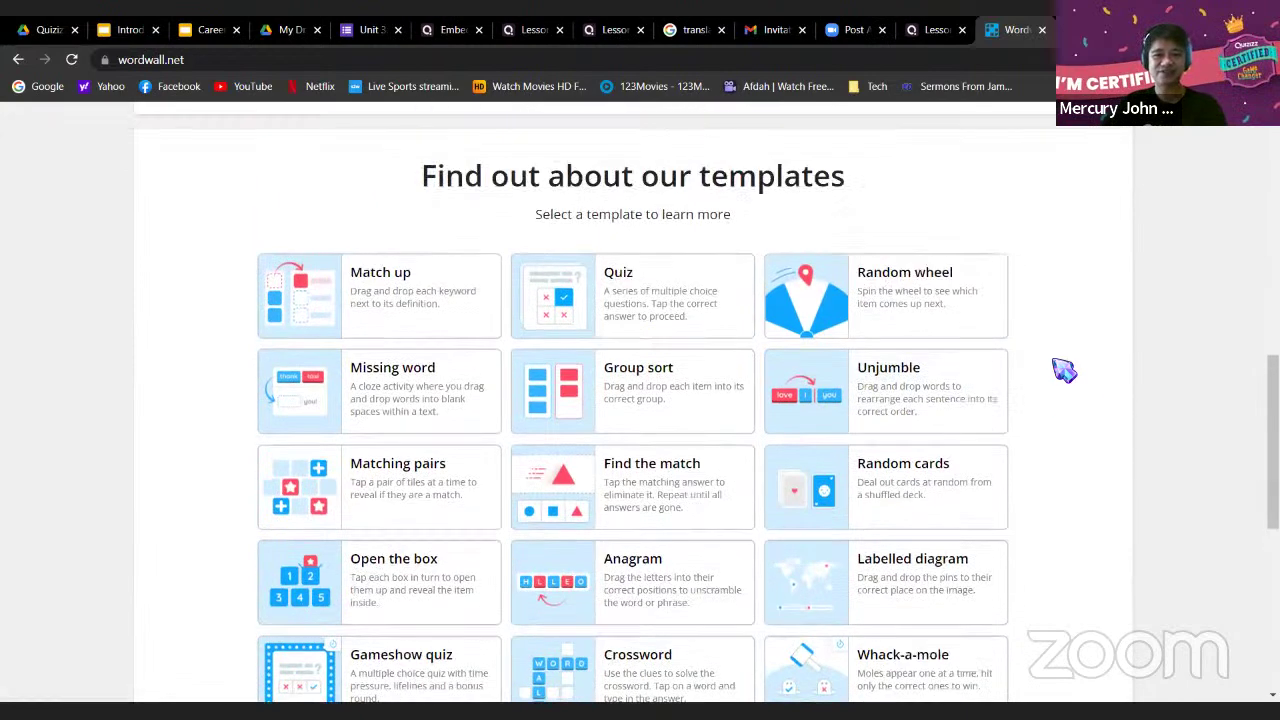
{"action": "scroll", "coordinate": [1063, 371], "scroll_direction": "up", "scroll_amount": 8}
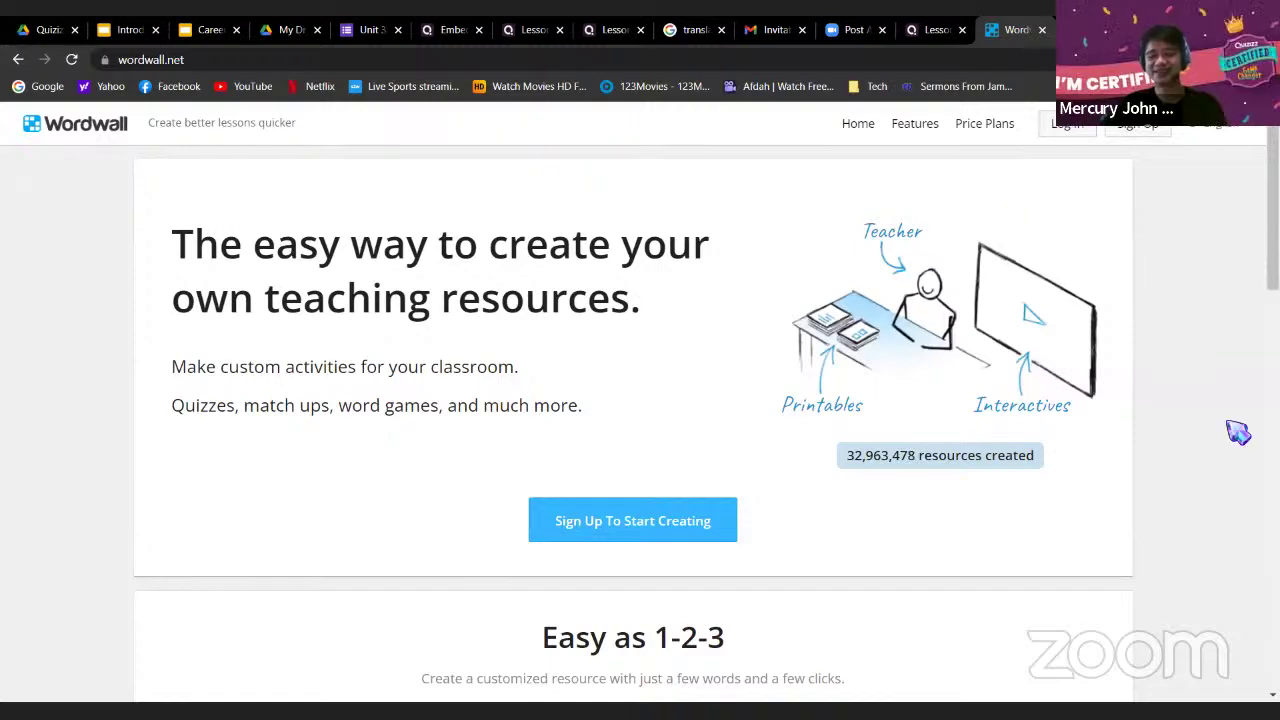
{"action": "scroll", "coordinate": [1230, 400], "scroll_direction": "down", "scroll_amount": 5}
{"action": "scroll", "coordinate": [1230, 400], "scroll_direction": "up", "scroll_amount": 6}
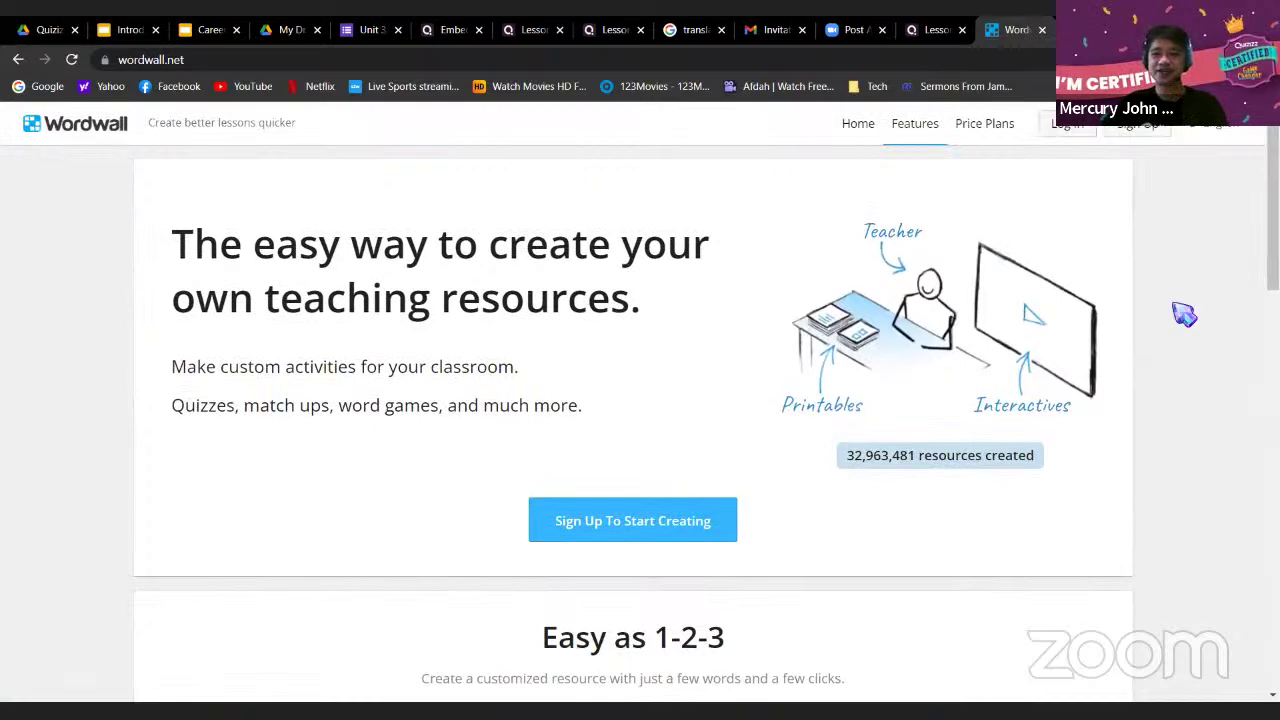
{"action": "scroll", "coordinate": [1200, 466], "scroll_direction": "down", "scroll_amount": 15}
{"action": "scroll", "coordinate": [1060, 470], "scroll_direction": "up", "scroll_amount": 5}
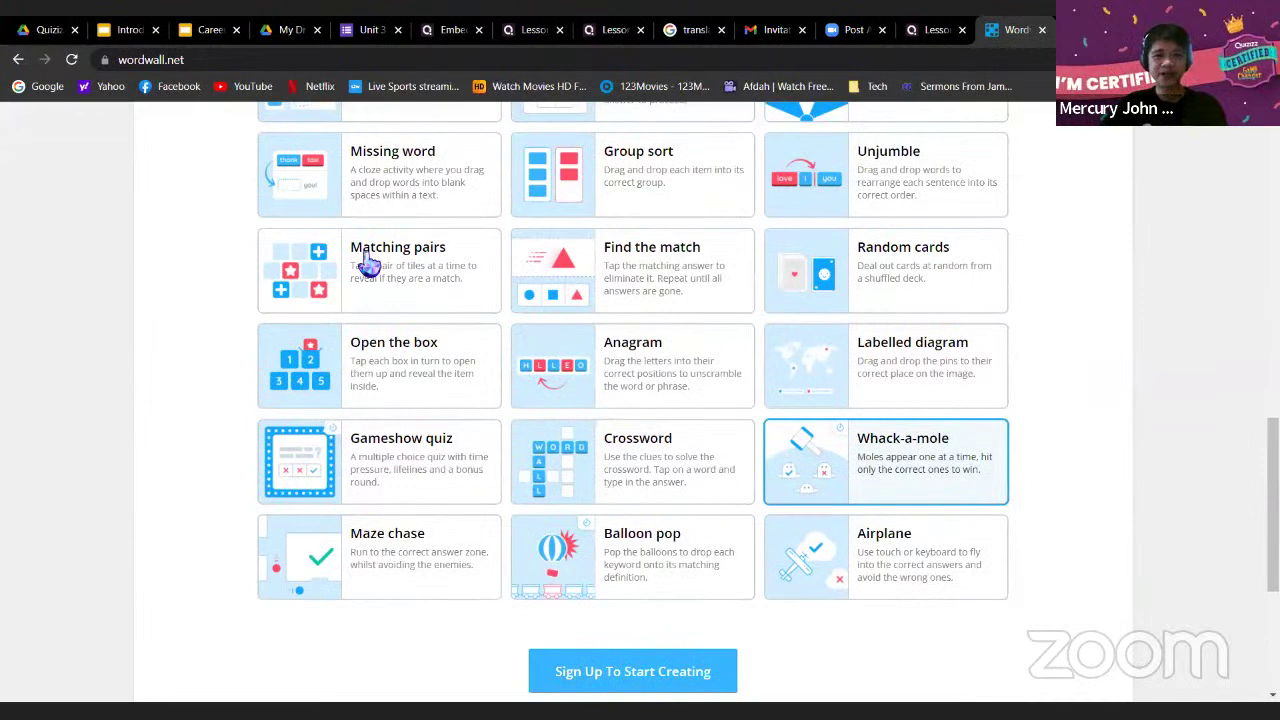
{"action": "scroll", "coordinate": [440, 297], "scroll_direction": "up", "scroll_amount": 2}
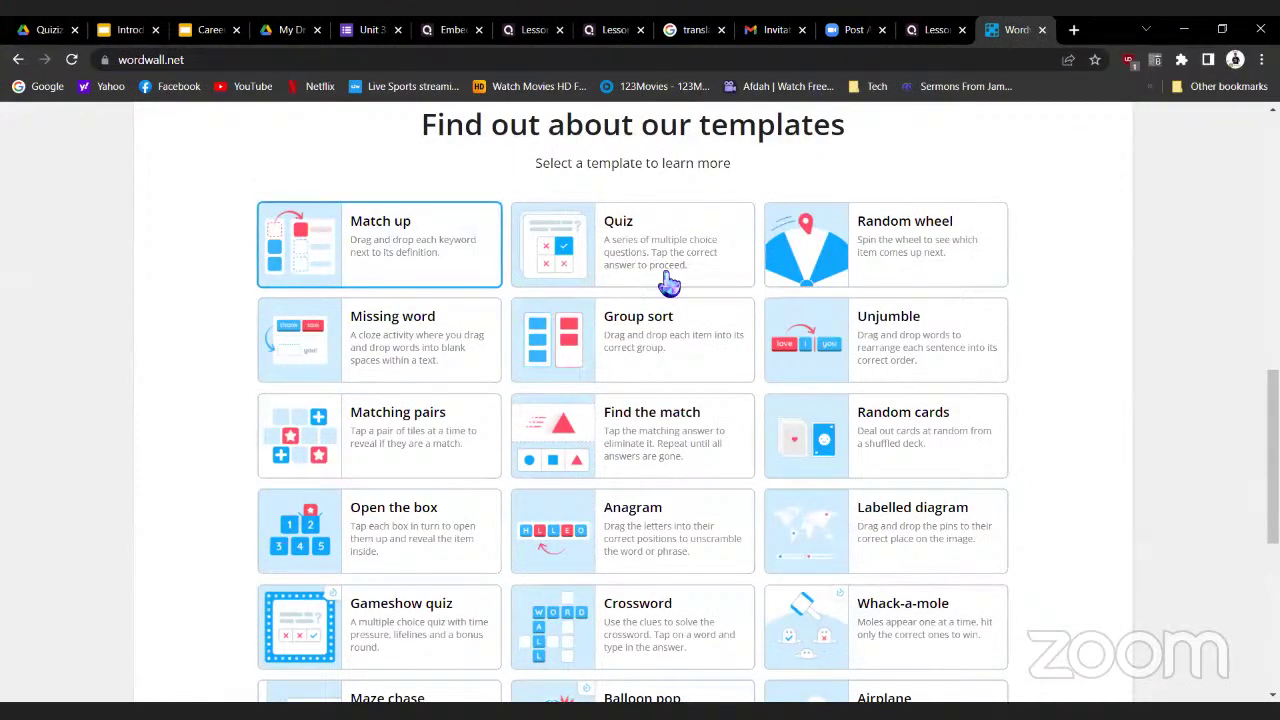
Open the Match up template details and log in to Wordwall with a Google account
{"action": "left_click", "coordinate": [422, 243]}
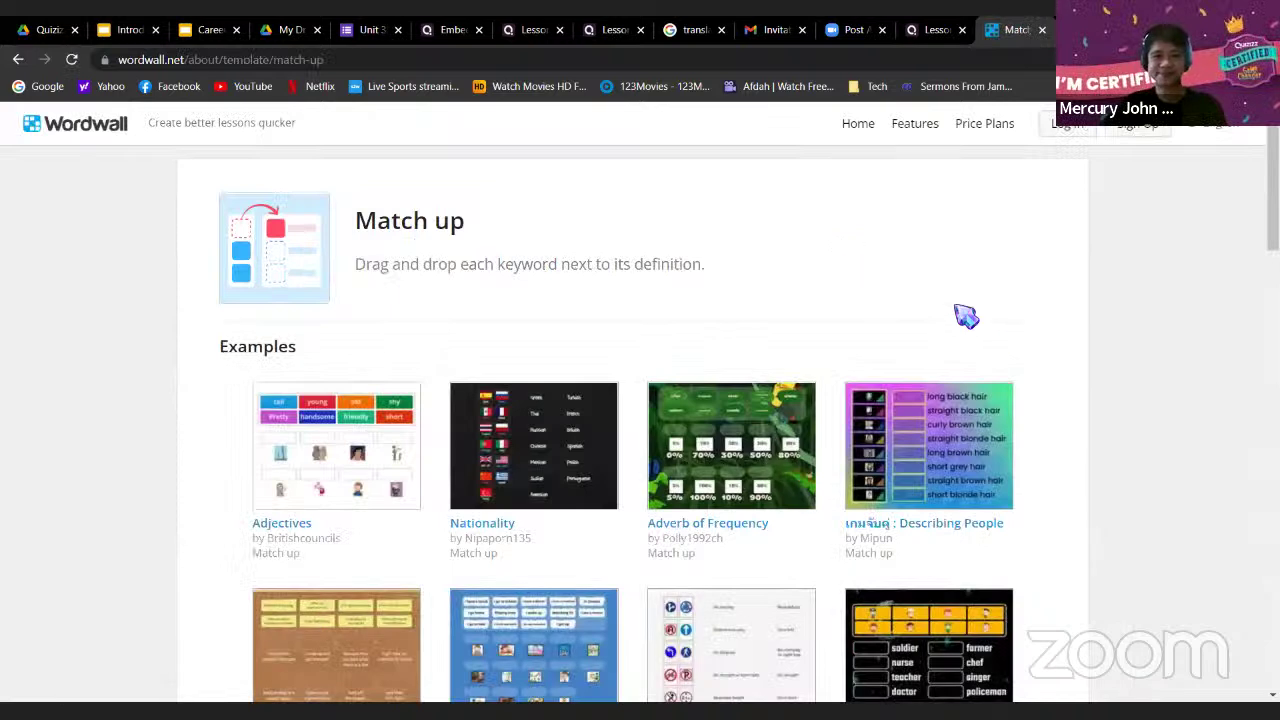
{"action": "left_click", "coordinate": [1068, 125]}
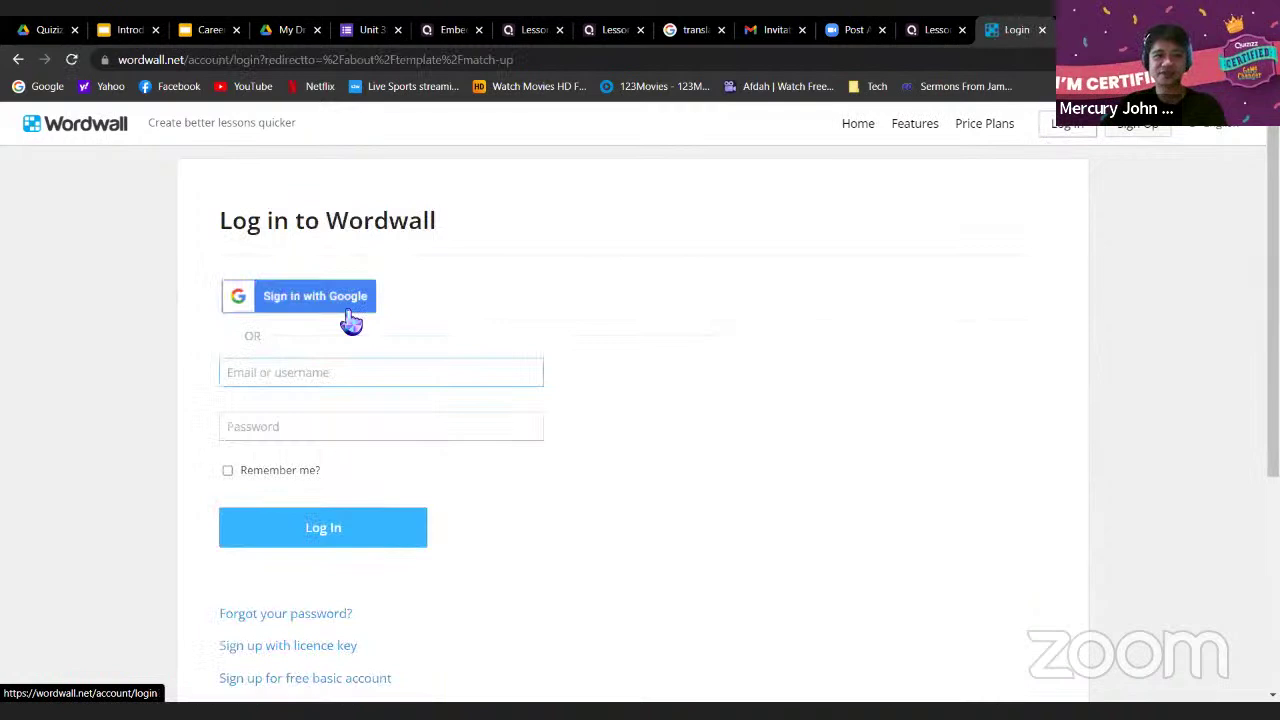
{"action": "left_click", "coordinate": [342, 298]}
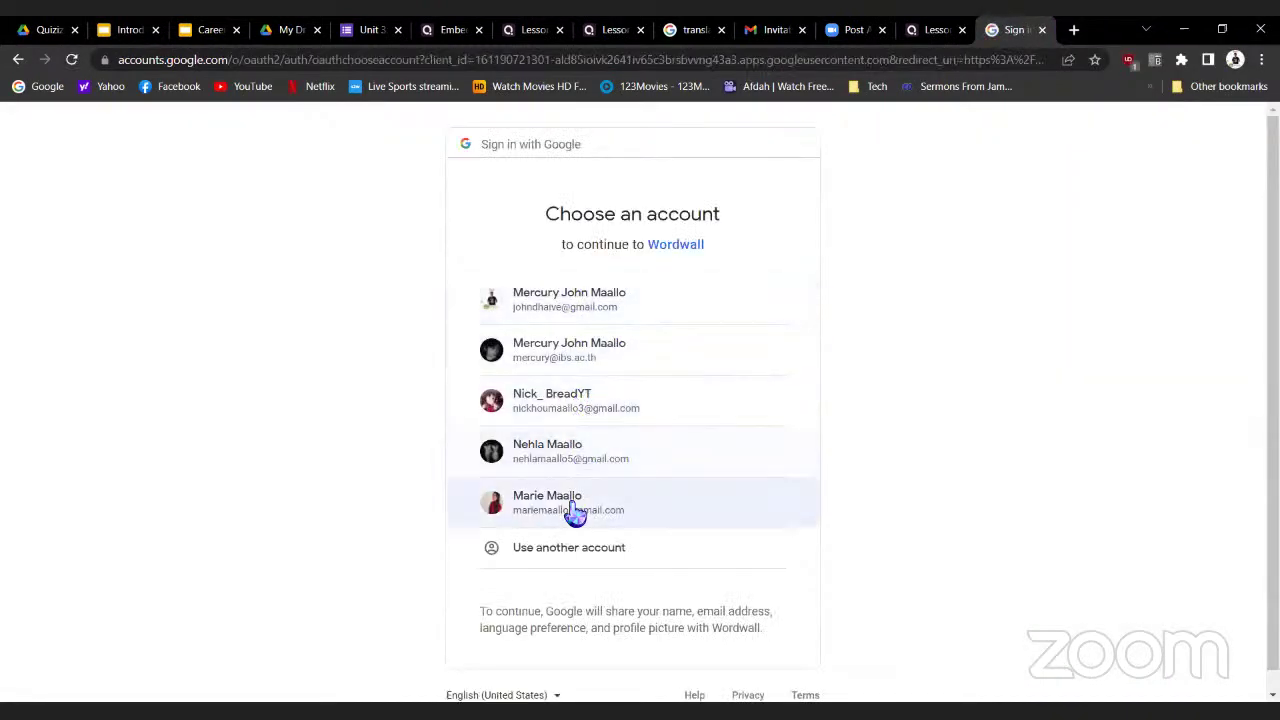
{"action": "left_click", "coordinate": [571, 362]}
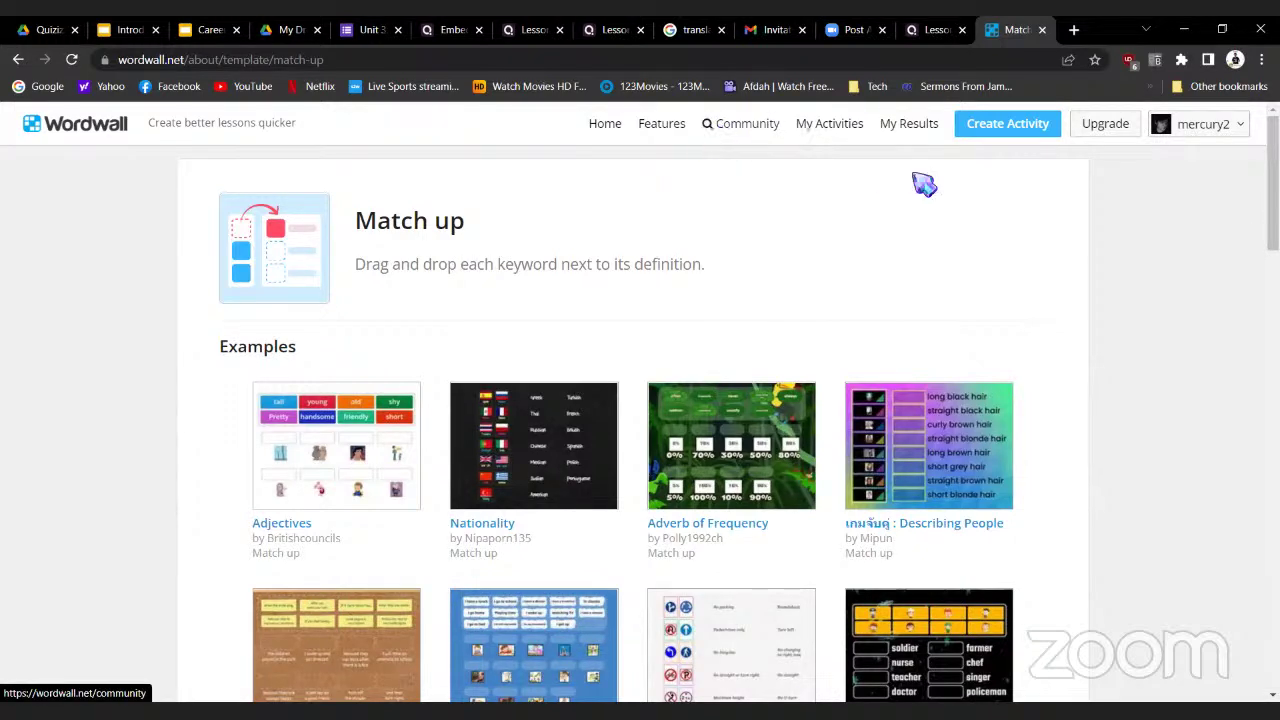
Search the Wordwall Community for 'transportation' and open the 'transportation' Match up result
{"action": "scroll", "coordinate": [943, 294], "scroll_direction": "down", "scroll_amount": 1}
{"action": "scroll", "coordinate": [943, 294], "scroll_direction": "up", "scroll_amount": 1}
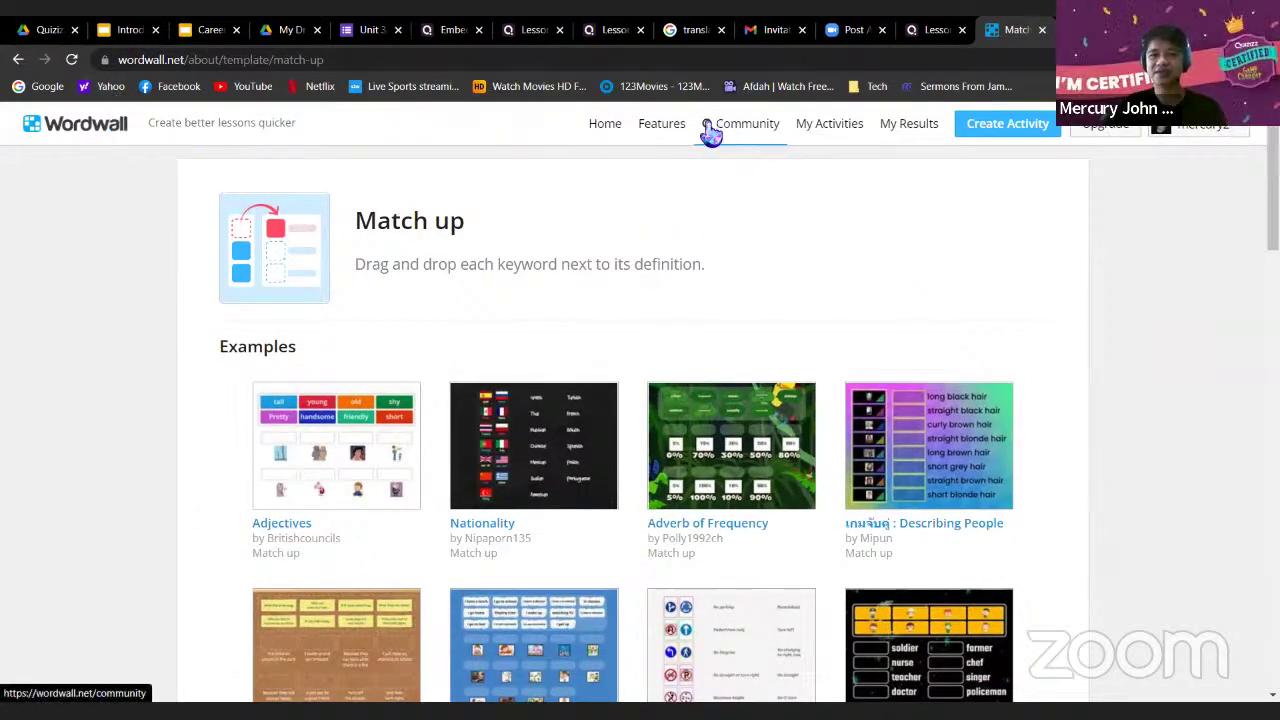
{"action": "left_click", "coordinate": [738, 128]}
{"action": "left_click", "coordinate": [788, 207]}
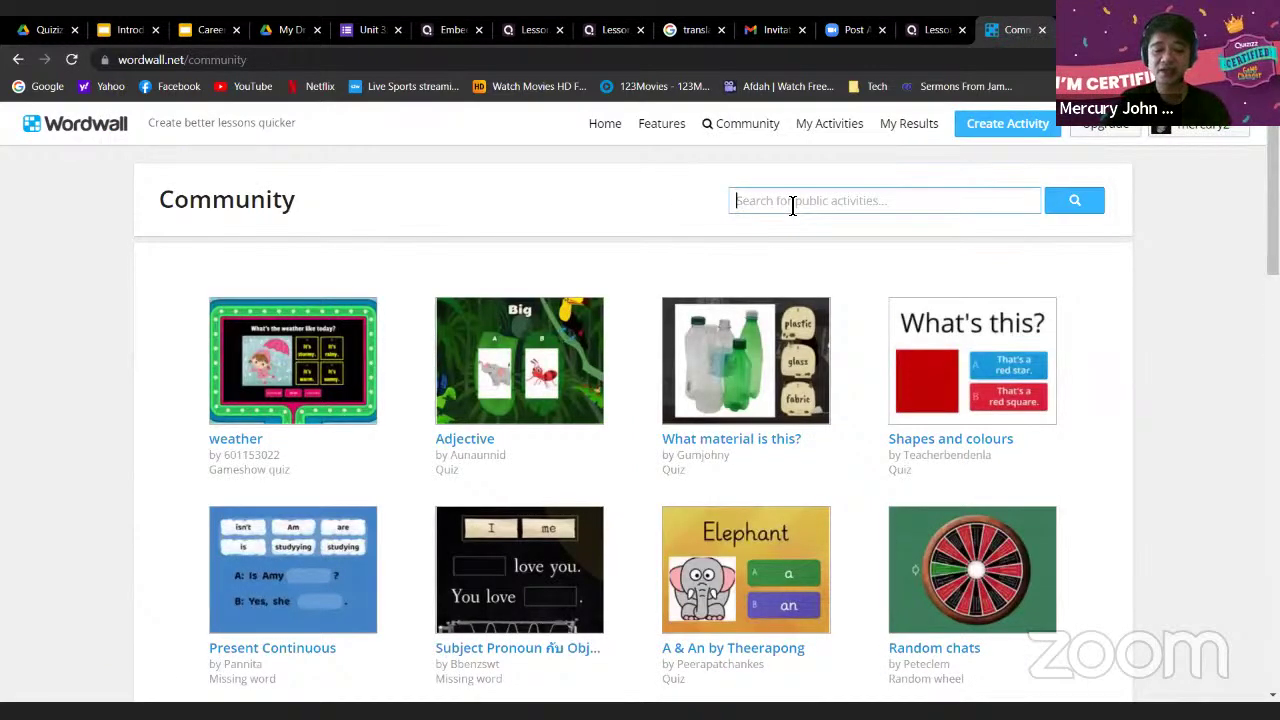
{"action": "type", "text": "transportation"}
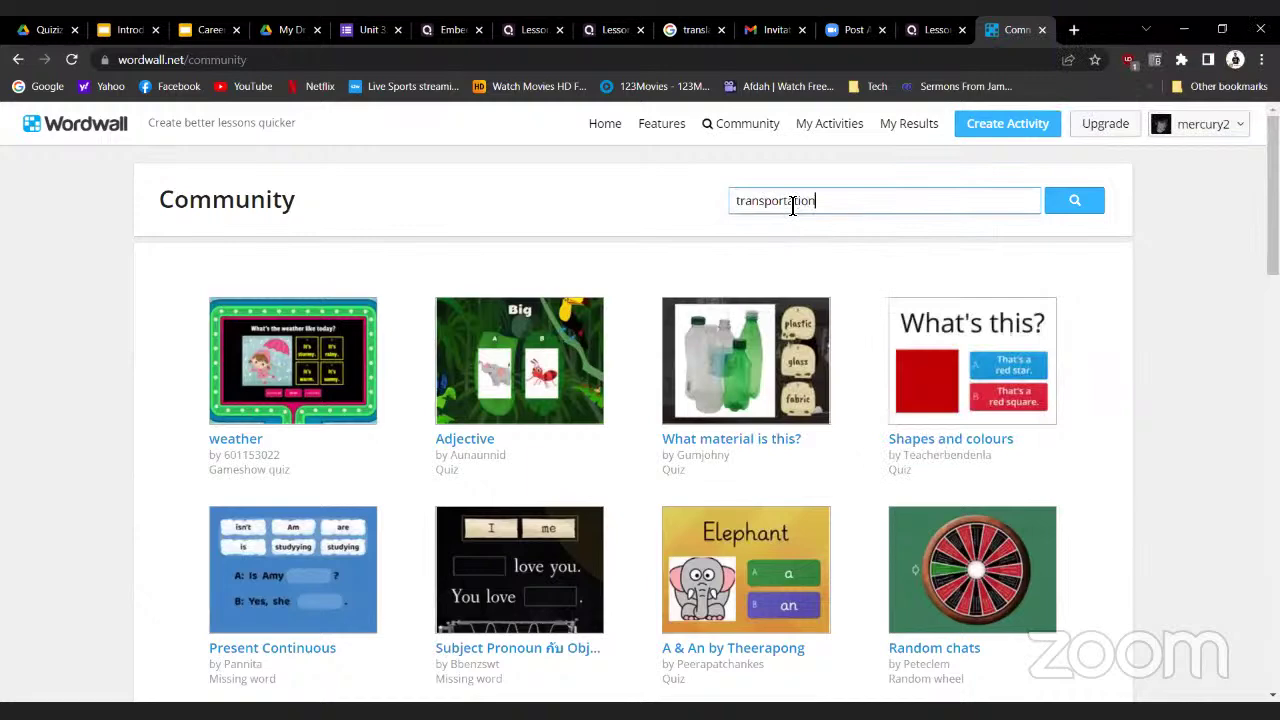
{"action": "key", "text": "Return"}
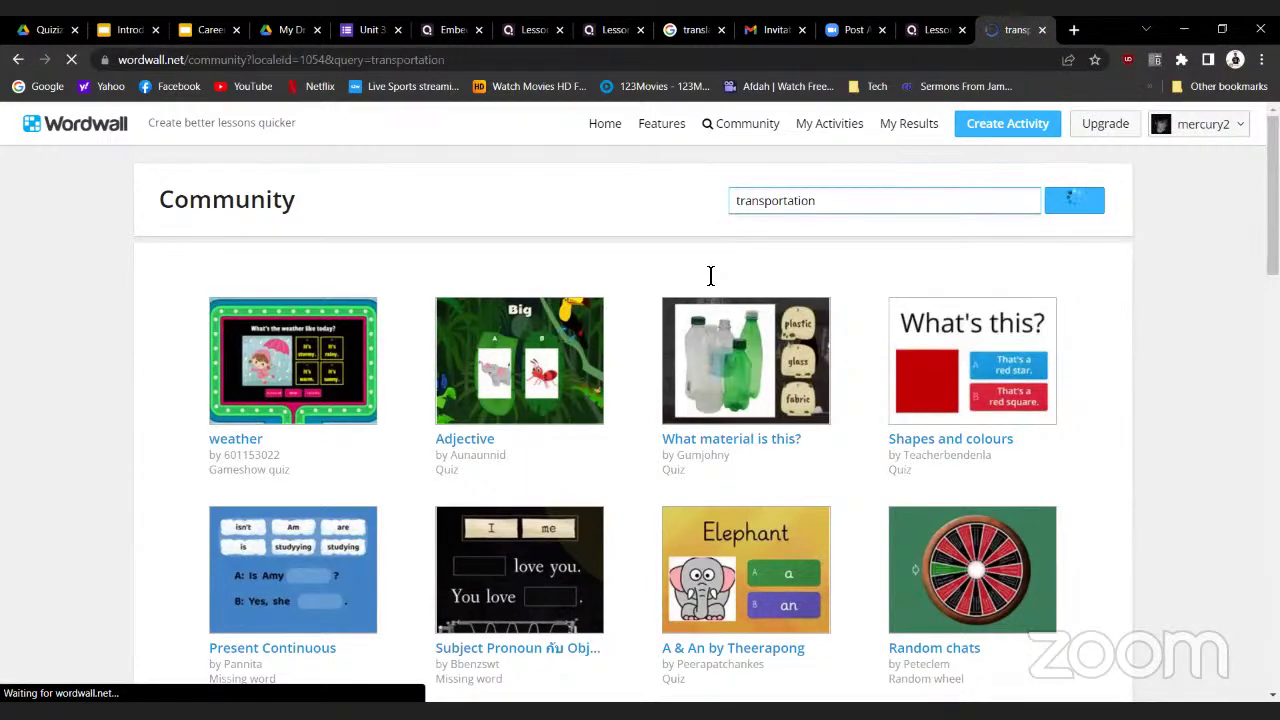
{"action": "scroll", "coordinate": [750, 289], "scroll_direction": "down", "scroll_amount": 3}
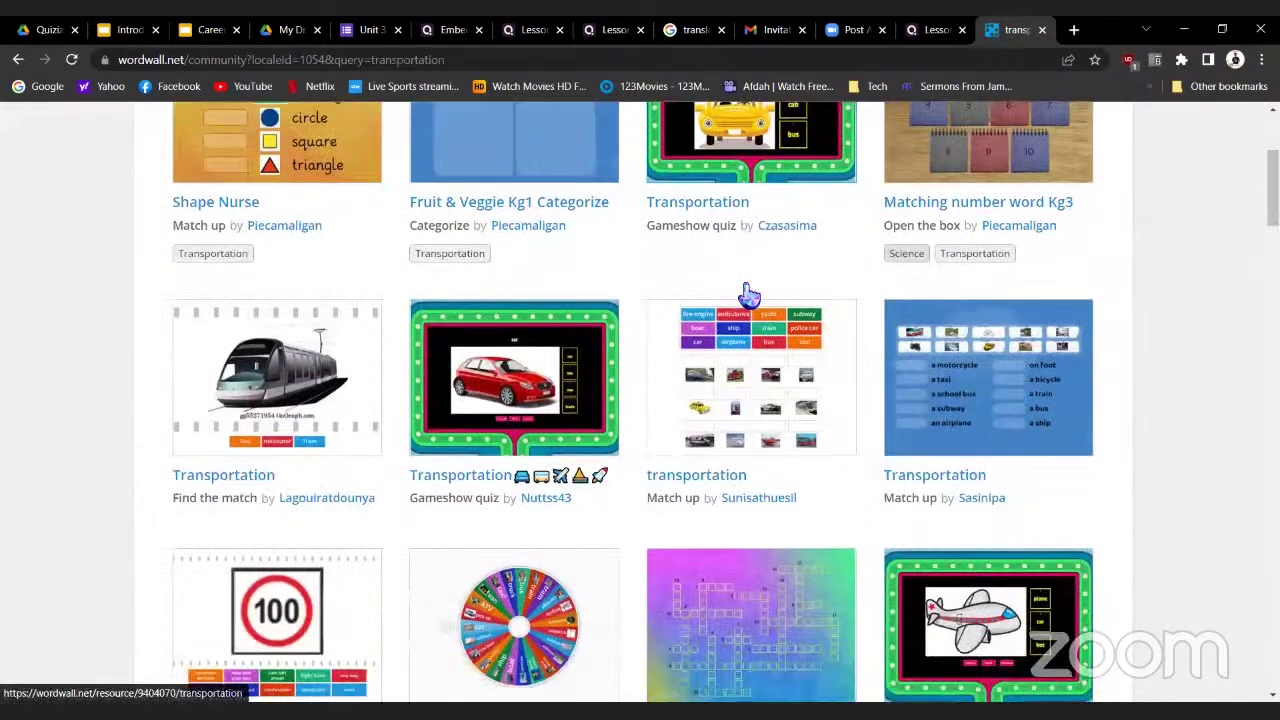
{"action": "scroll", "coordinate": [750, 295], "scroll_direction": "down", "scroll_amount": 1}
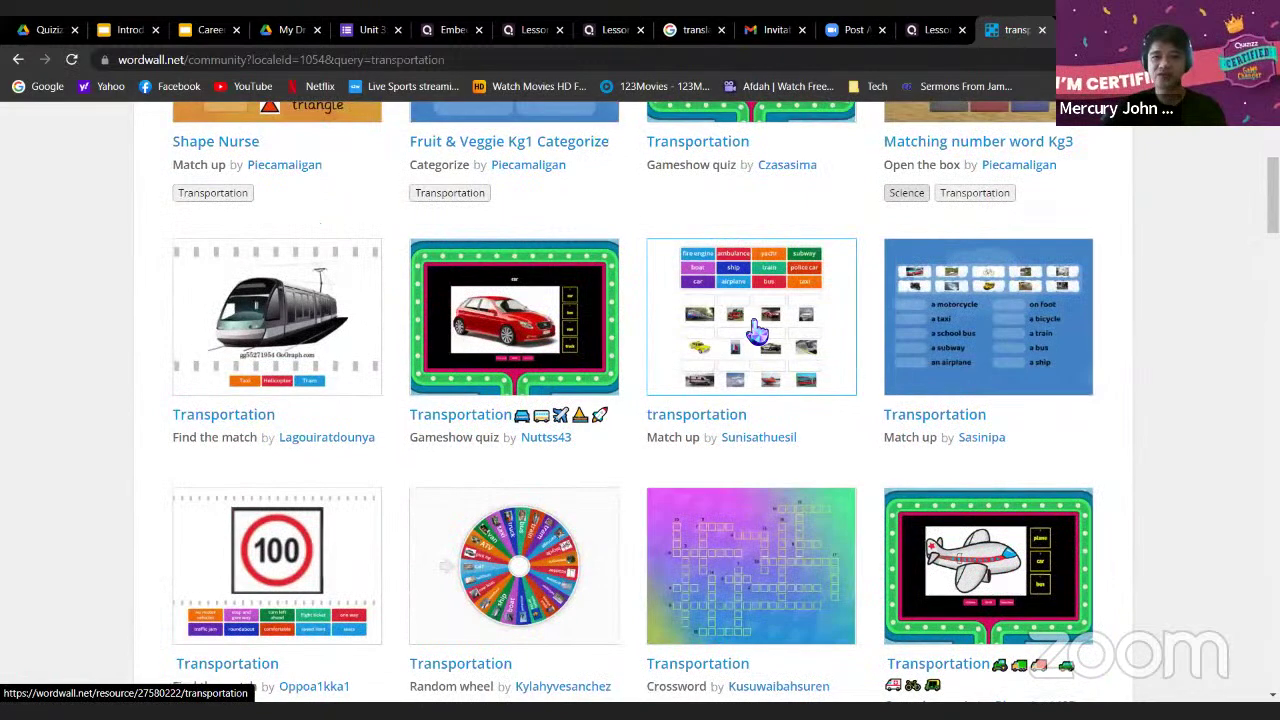
{"action": "left_click", "coordinate": [757, 333]}
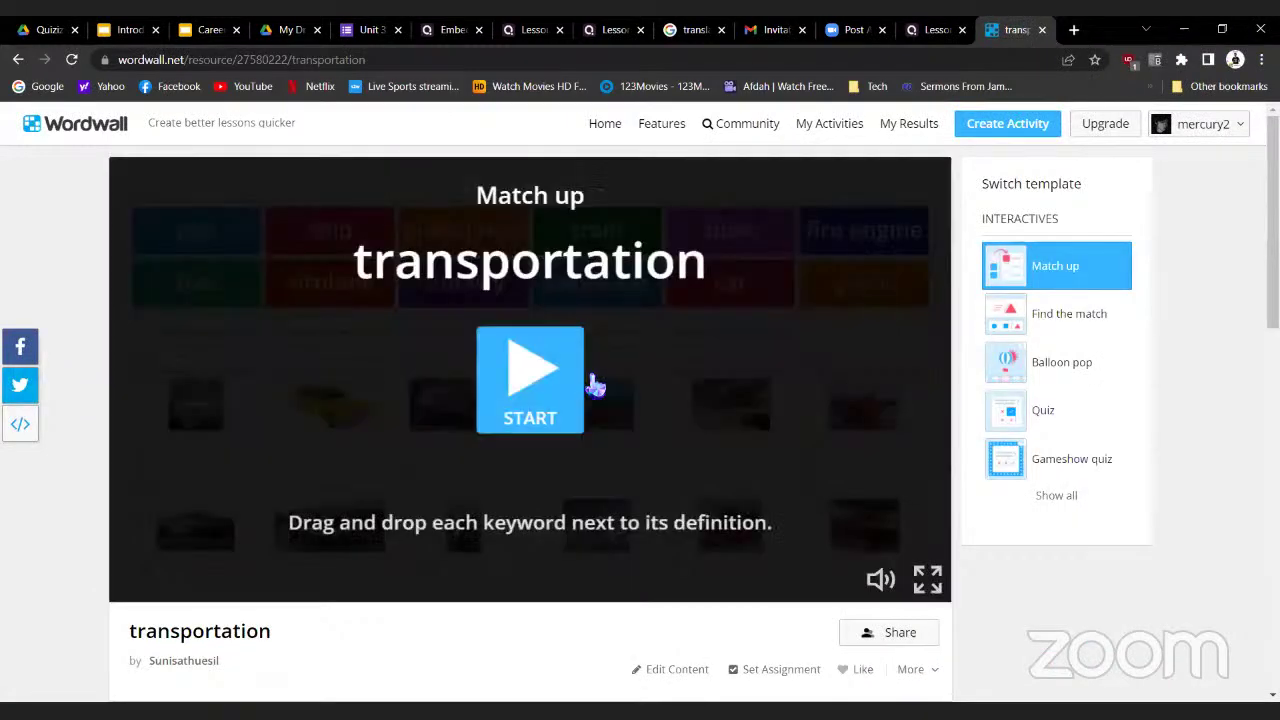
Start the transportation Match up game and view its twelve vehicle words, taxi to yacht
{"action": "left_click", "coordinate": [555, 398]}
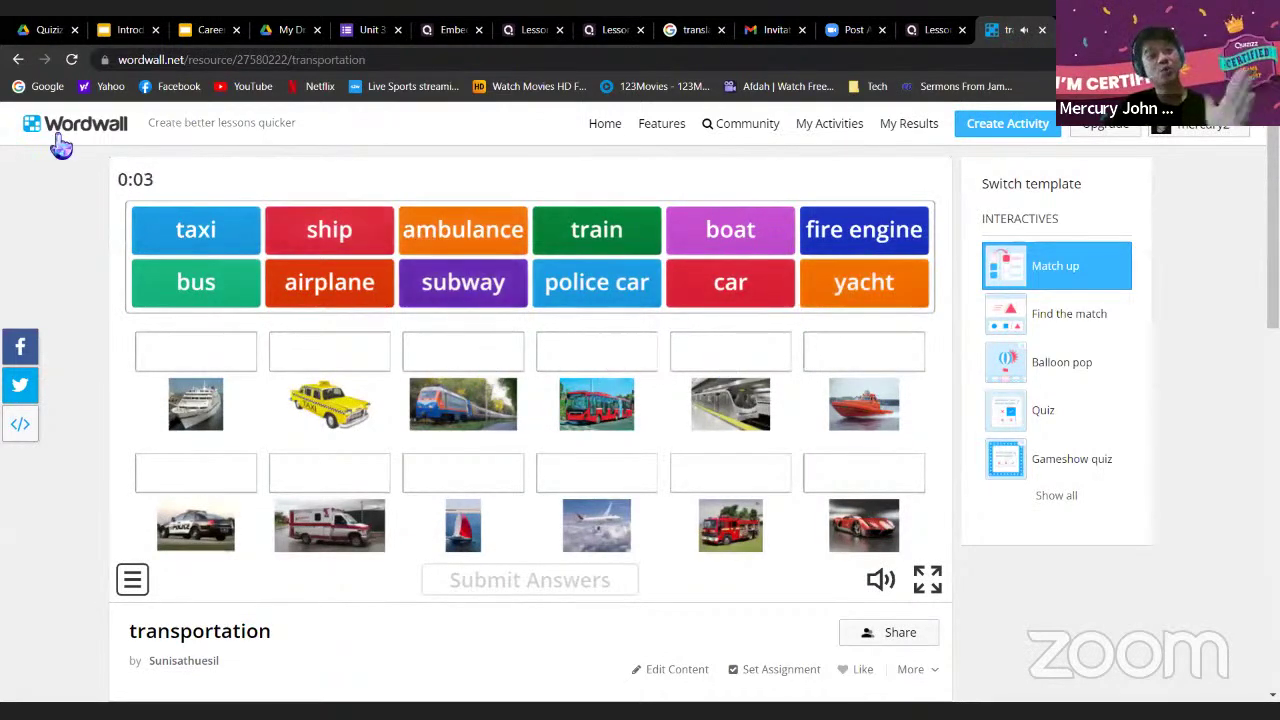
{"action": "scroll", "coordinate": [400, 300], "scroll_direction": "down", "scroll_amount": 1}
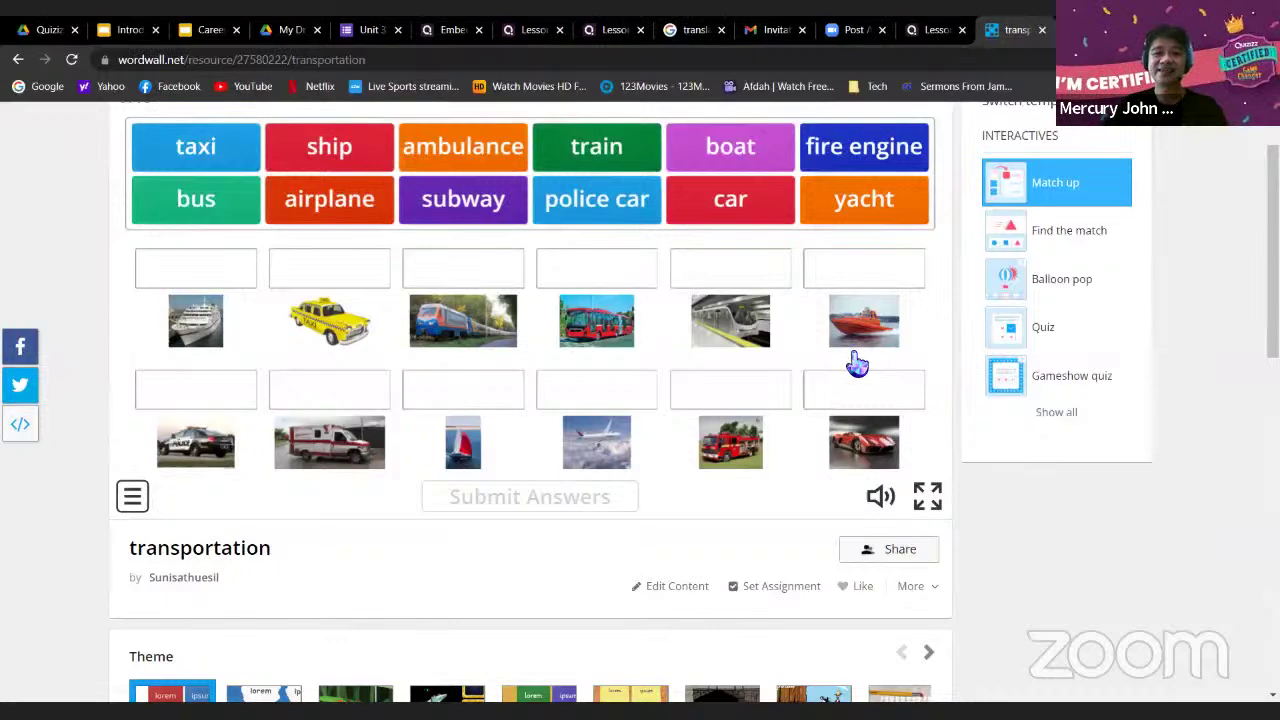
{"action": "scroll", "coordinate": [1005, 435], "scroll_direction": "down", "scroll_amount": 3}
{"action": "scroll", "coordinate": [949, 434], "scroll_direction": "up", "scroll_amount": 4}
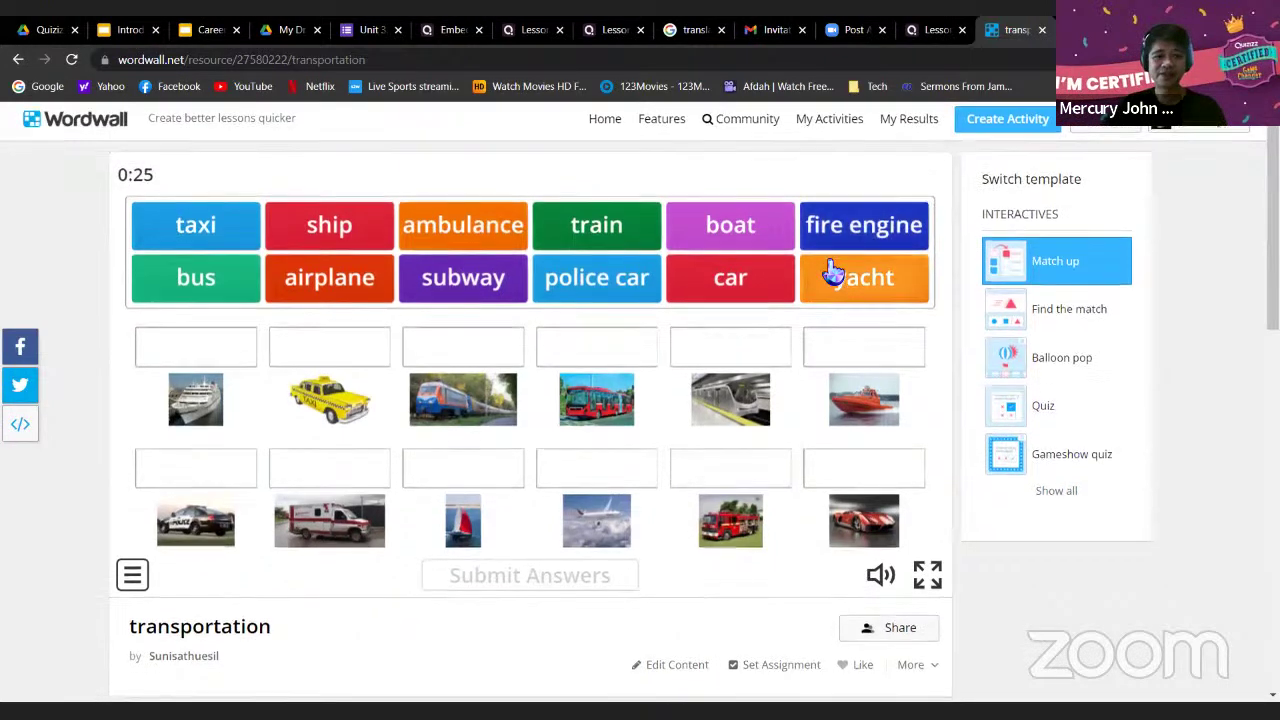
{"action": "scroll", "coordinate": [834, 272], "scroll_direction": "down", "scroll_amount": 2}
{"action": "scroll", "coordinate": [700, 372], "scroll_direction": "down", "scroll_amount": 2}
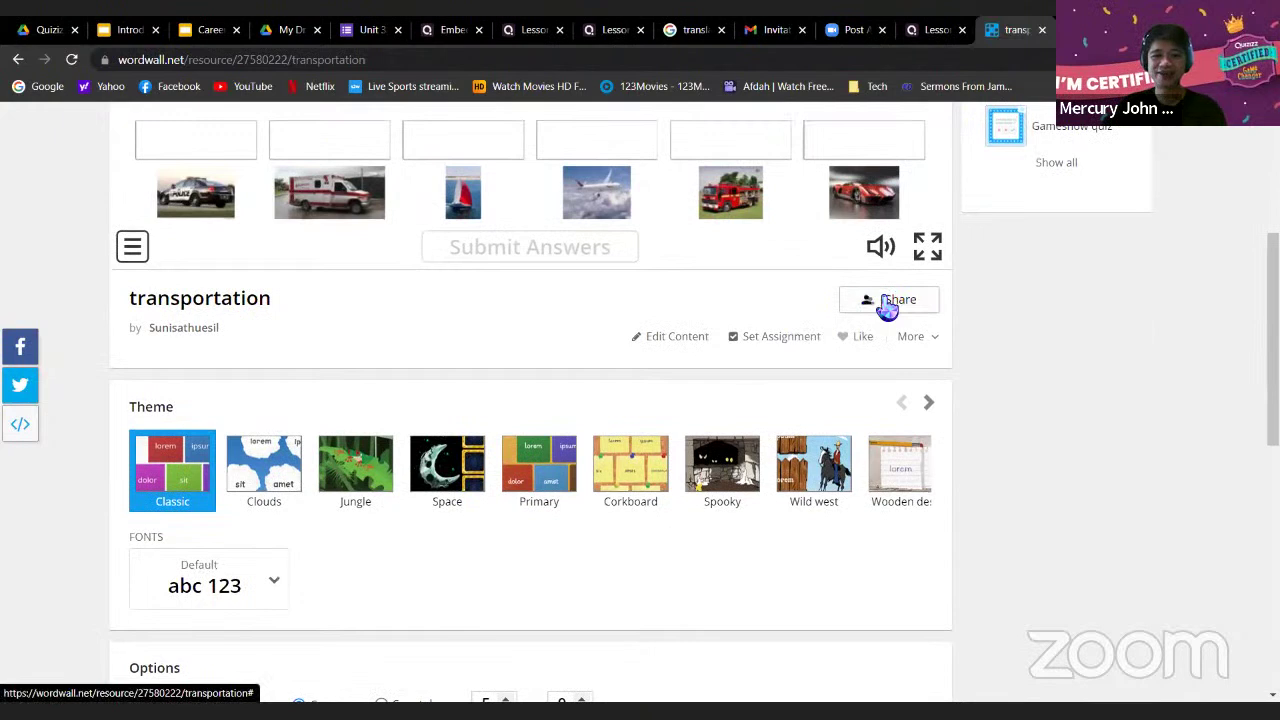
Check the Share and embed code options, then bring up Set Assignment for transportation
{"action": "left_click", "coordinate": [897, 300]}
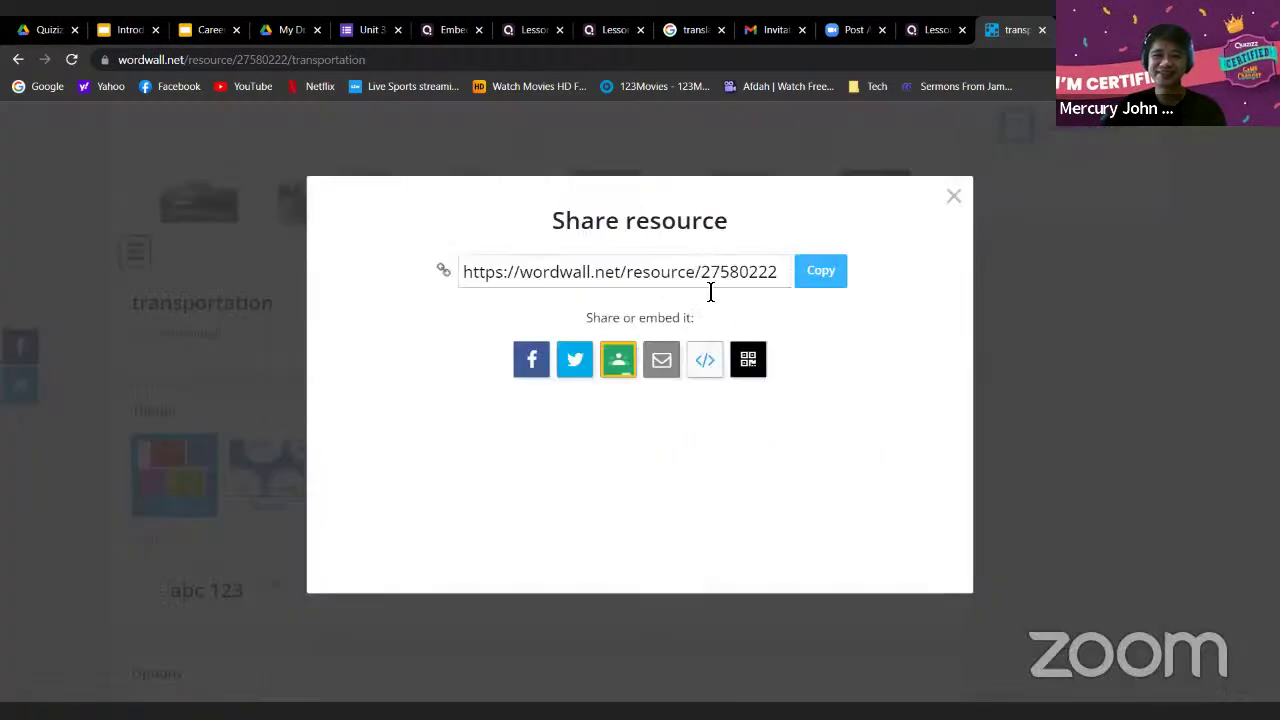
{"action": "left_click", "coordinate": [705, 362]}
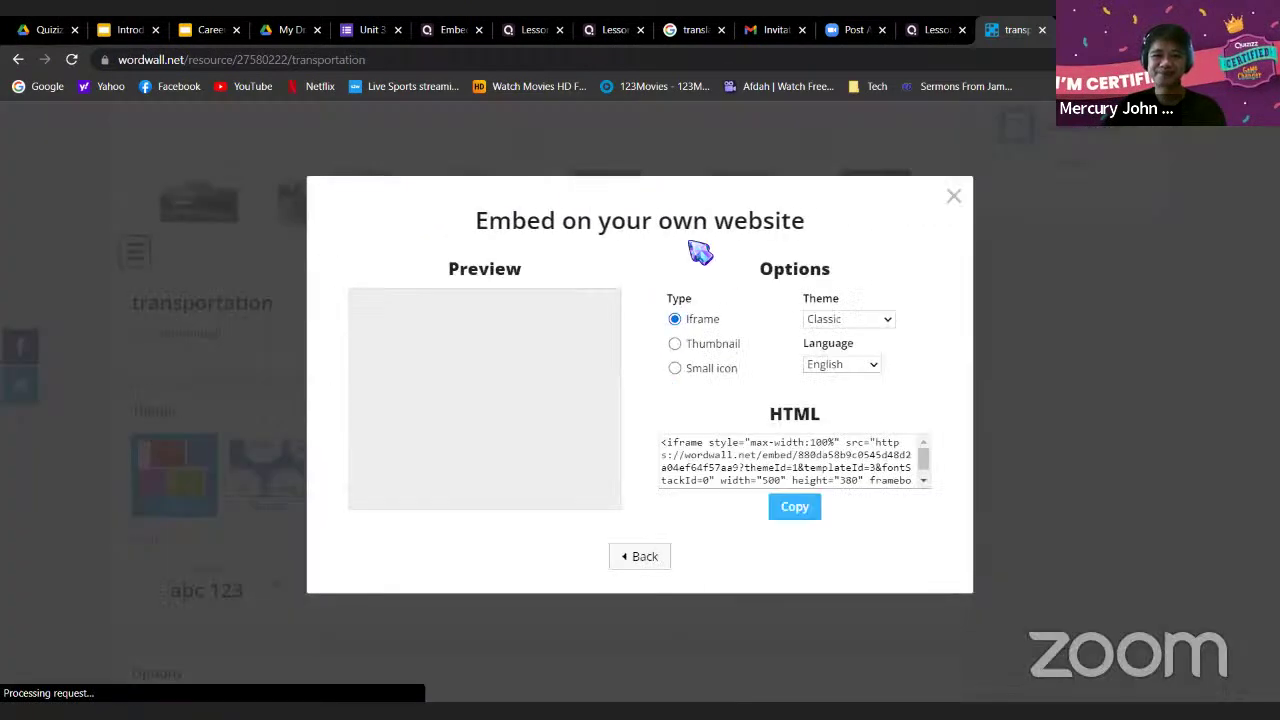
{"action": "left_click", "coordinate": [953, 196]}
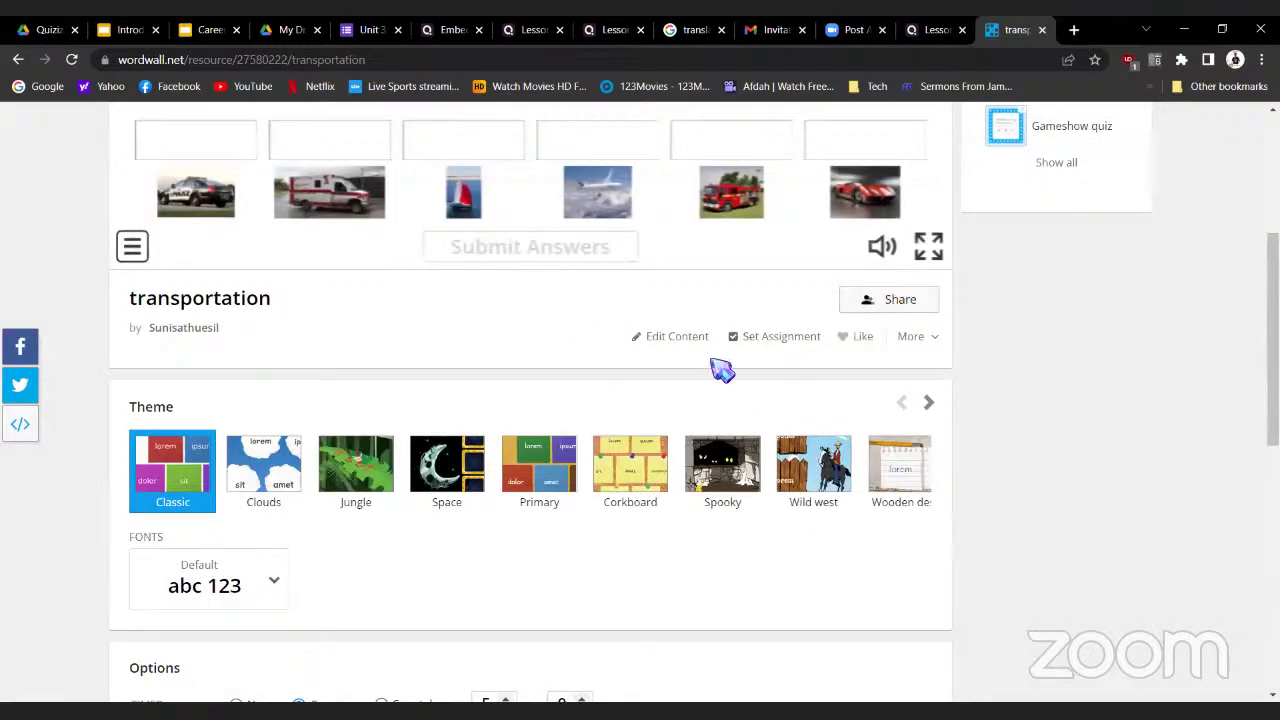
{"action": "scroll", "coordinate": [493, 378], "scroll_direction": "up", "scroll_amount": 1}
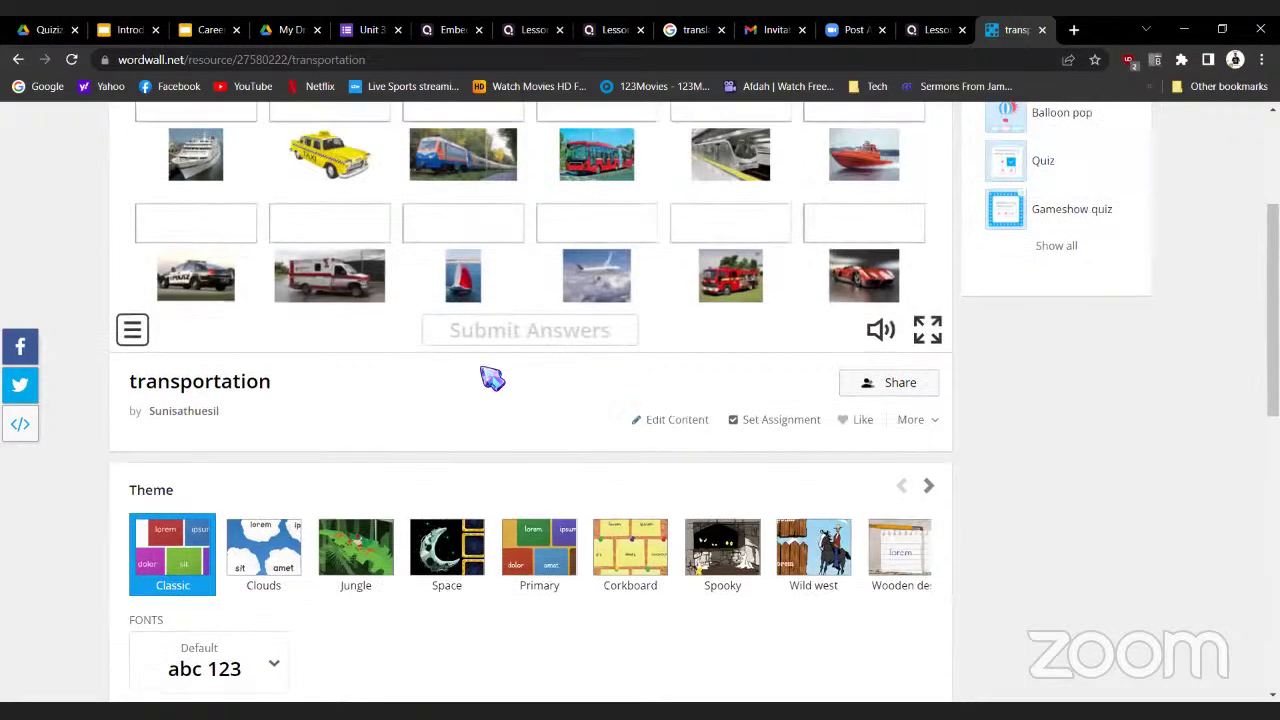
{"action": "left_click", "coordinate": [773, 424]}
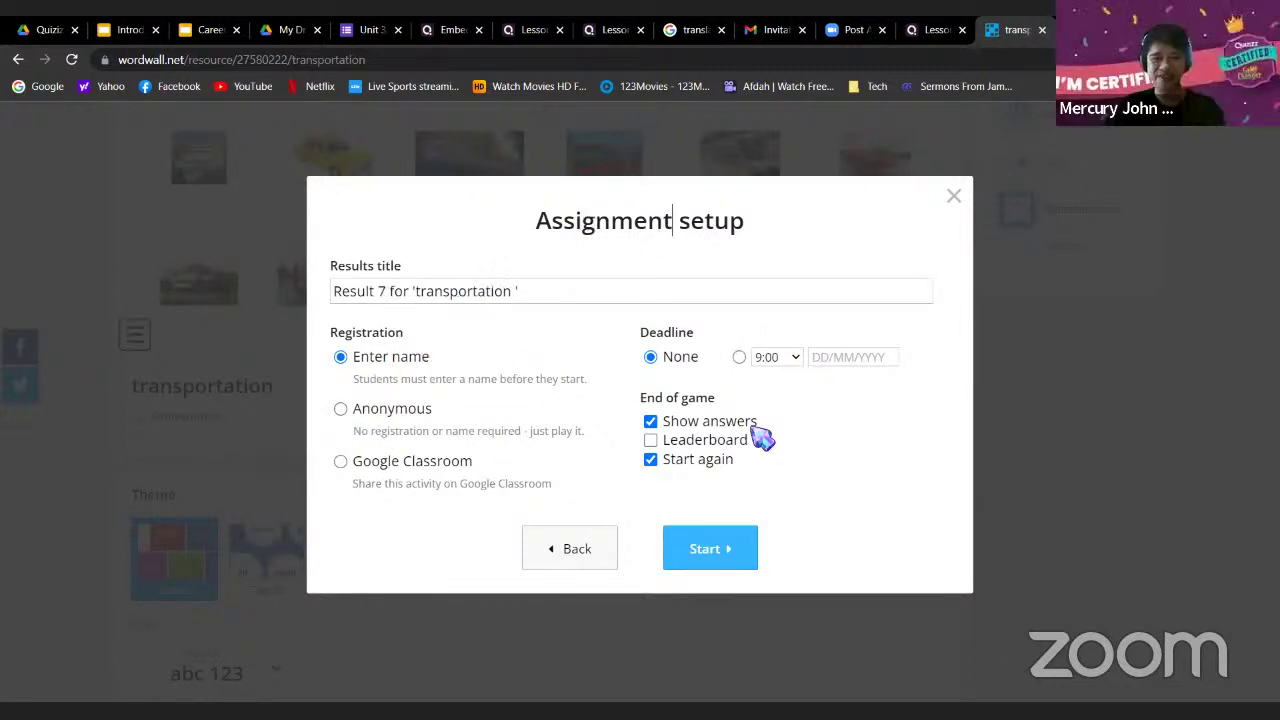
Reopen the transportation assignment setup with entered names and no deadline, and start it
{"action": "left_click", "coordinate": [954, 196]}
{"action": "scroll", "coordinate": [830, 400], "scroll_direction": "down", "scroll_amount": 1}
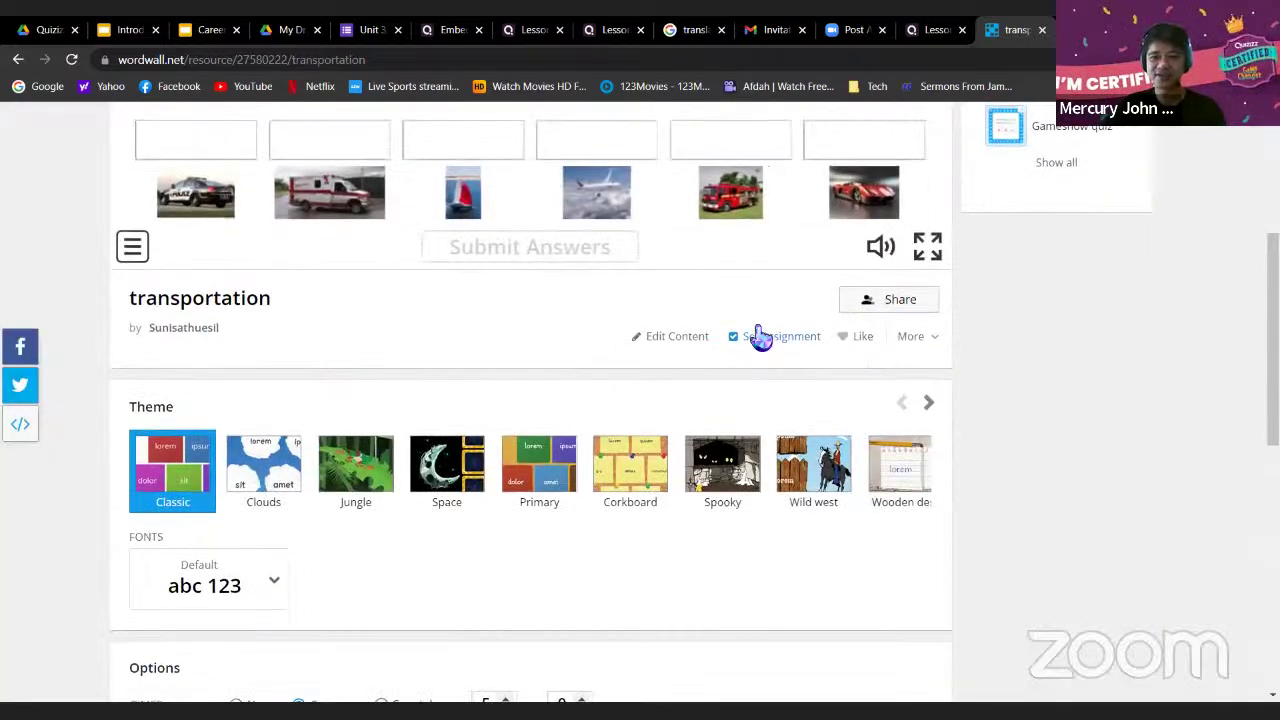
{"action": "scroll", "coordinate": [751, 340], "scroll_direction": "up", "scroll_amount": 4}
{"action": "scroll", "coordinate": [745, 470], "scroll_direction": "down", "scroll_amount": 2}
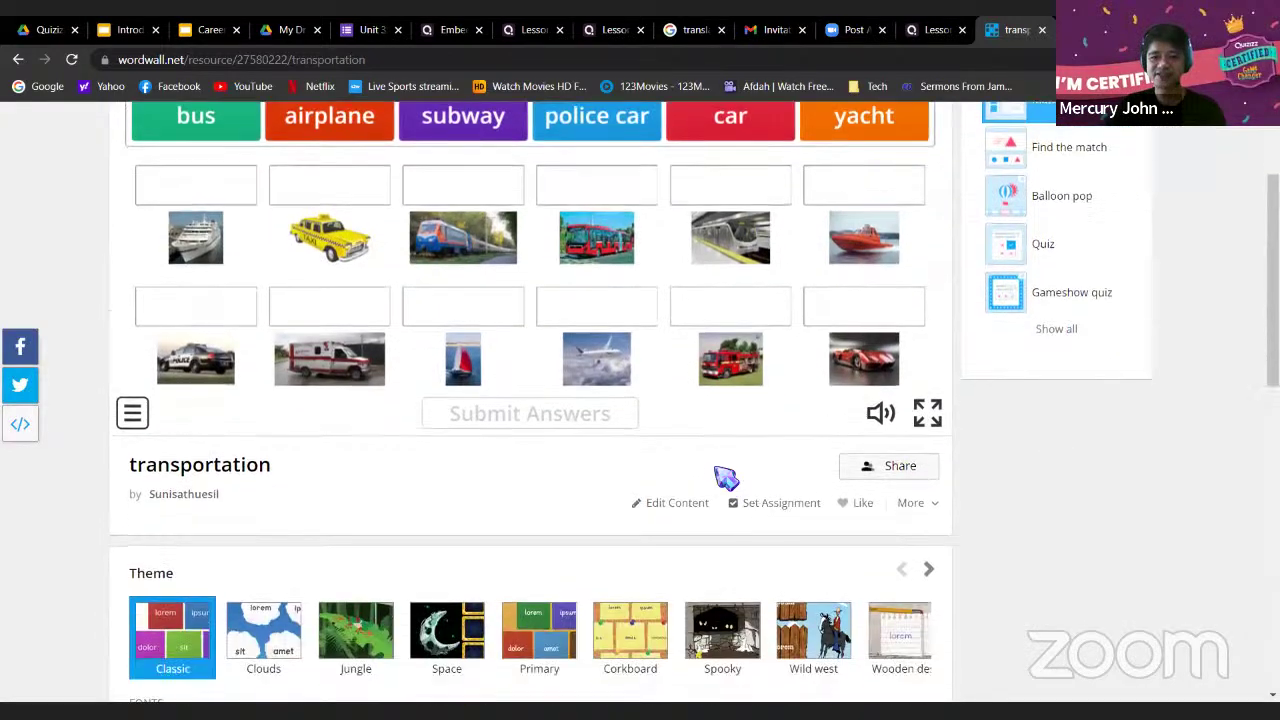
{"action": "left_click", "coordinate": [773, 510]}
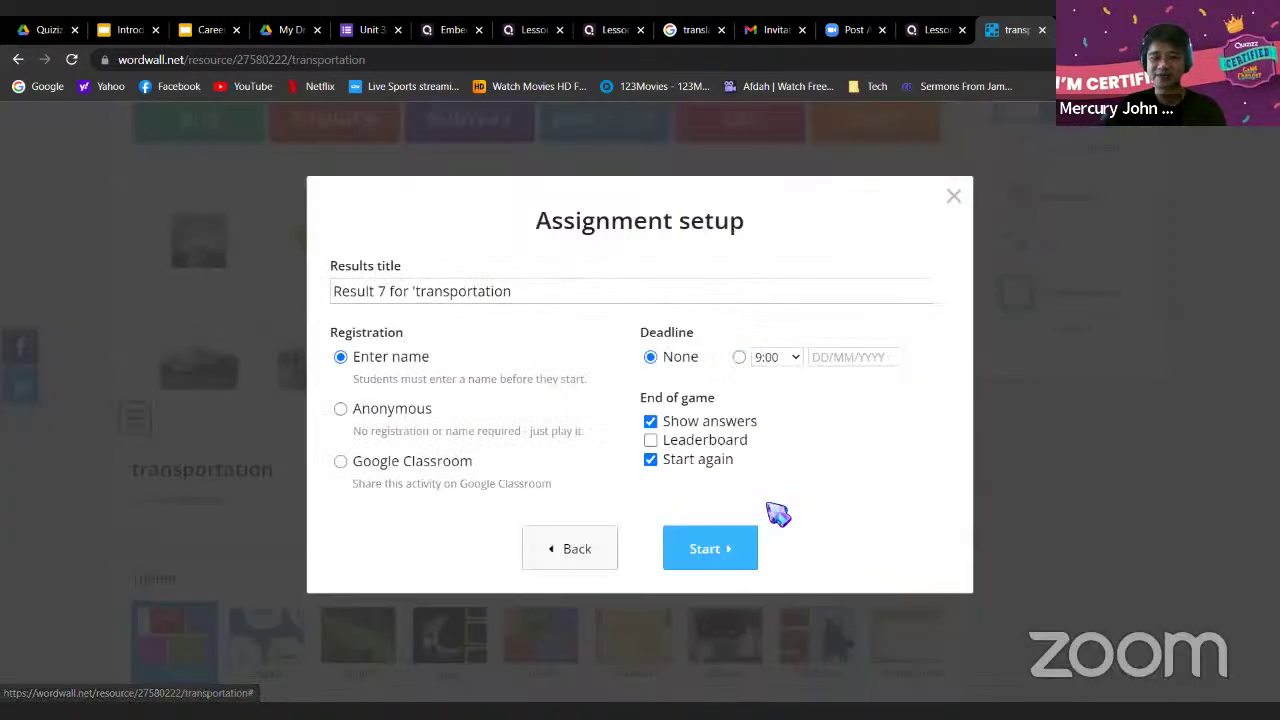
{"action": "left_click", "coordinate": [703, 556]}
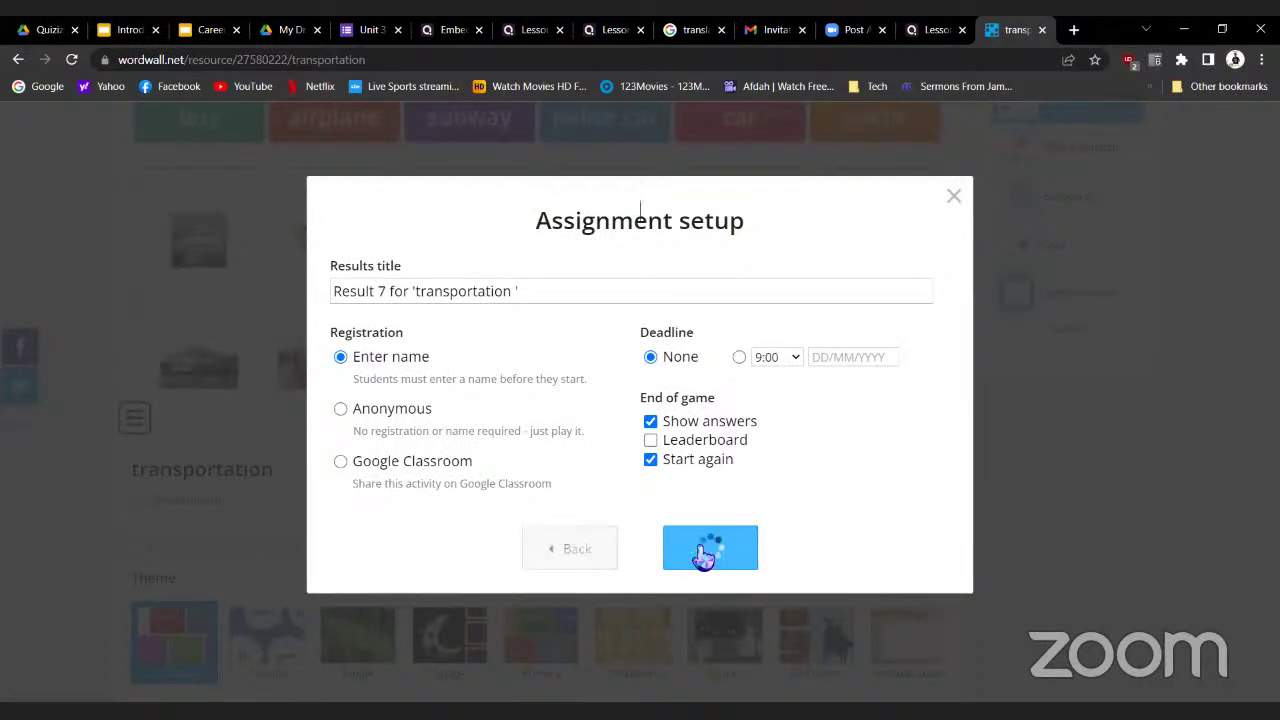
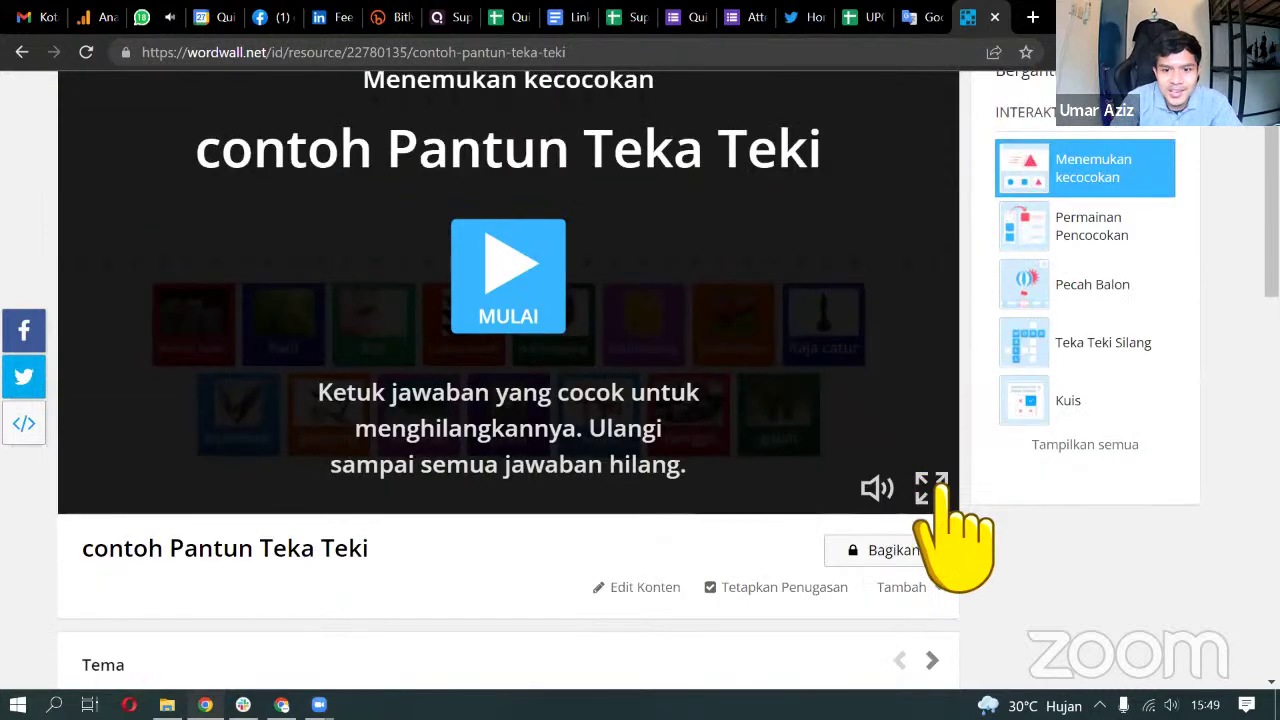
Publish the contoh Pantun Teka Teki activity and copy its published link
{"action": "left_click", "coordinate": [920, 551]}
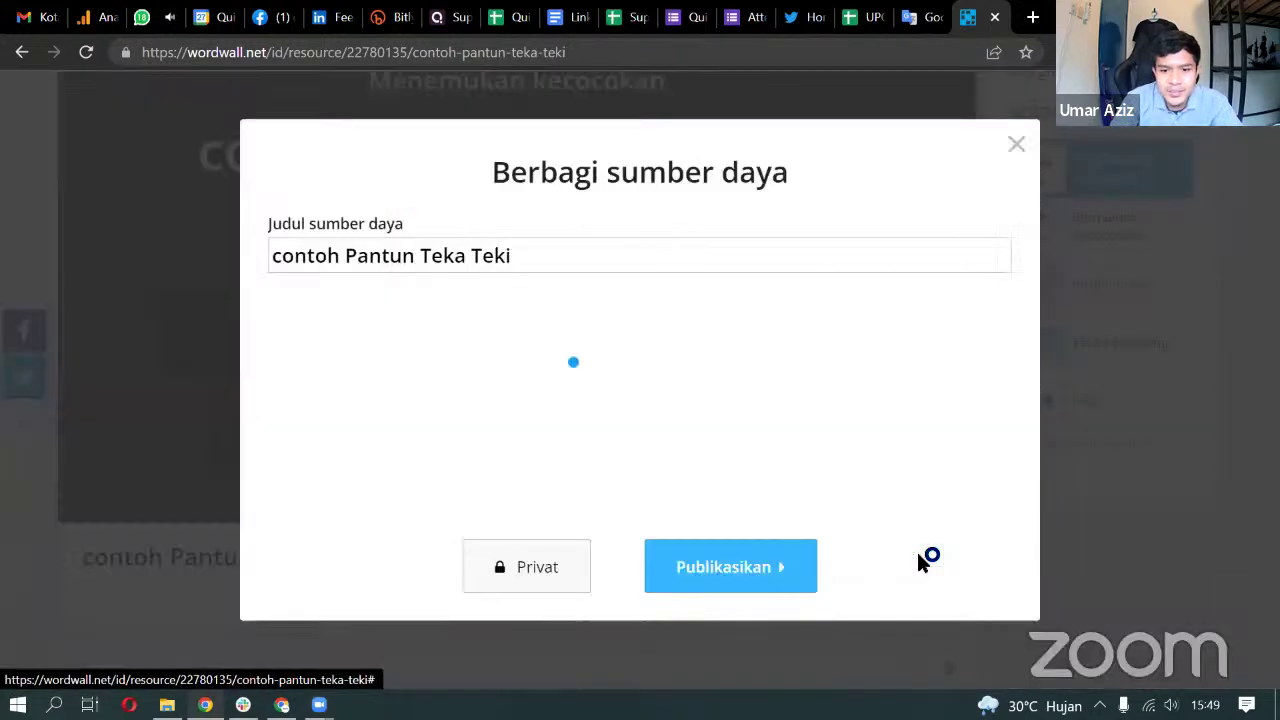
{"action": "left_click", "coordinate": [697, 578]}
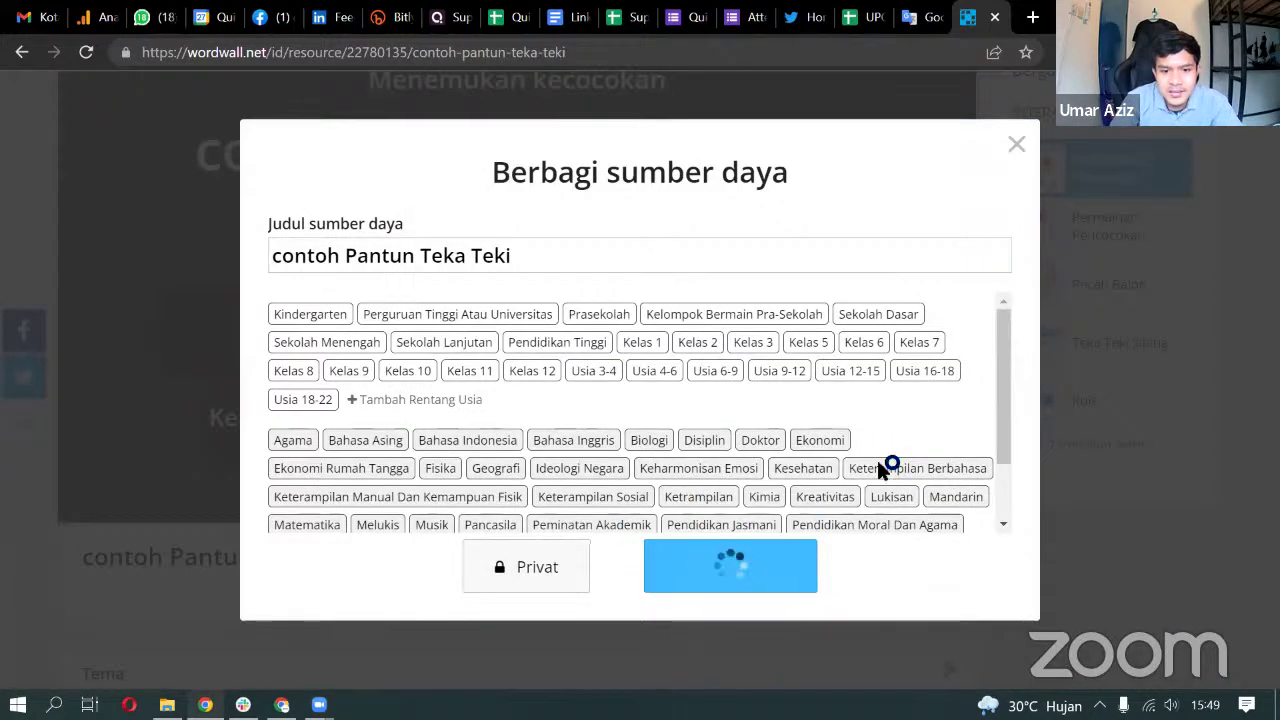
{"action": "left_click", "coordinate": [857, 289]}
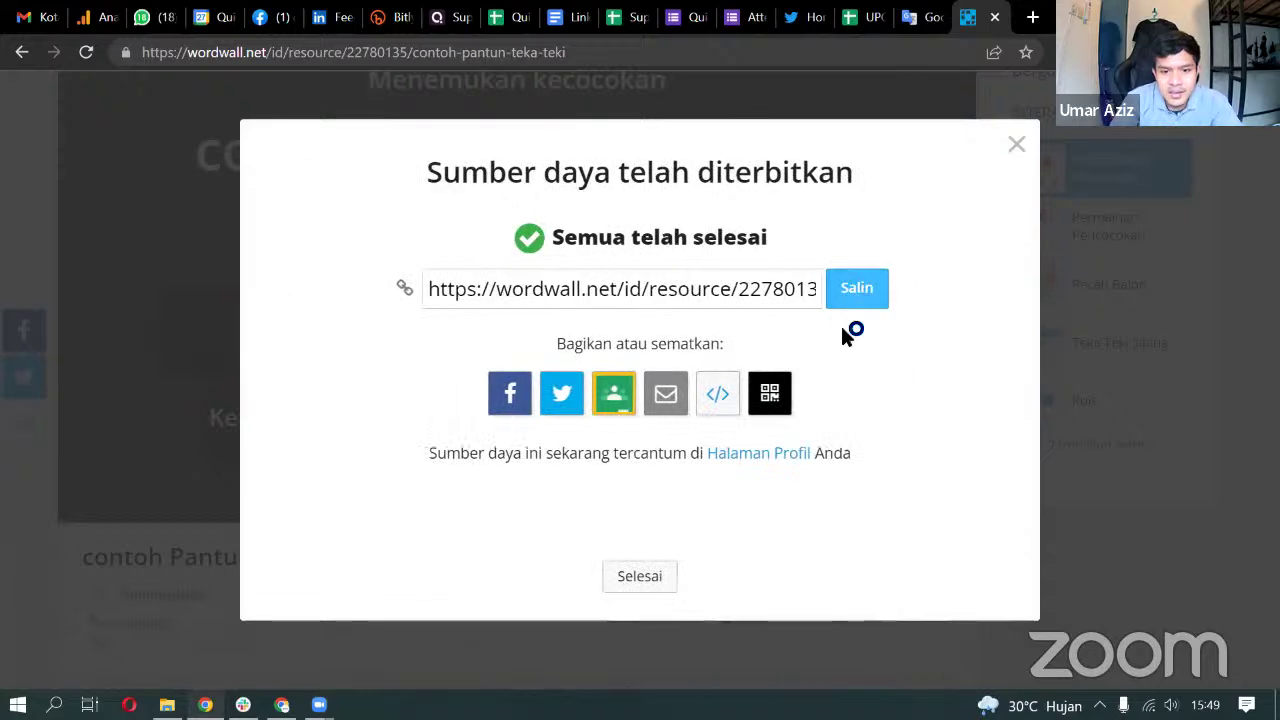
{"action": "left_click", "coordinate": [857, 289]}
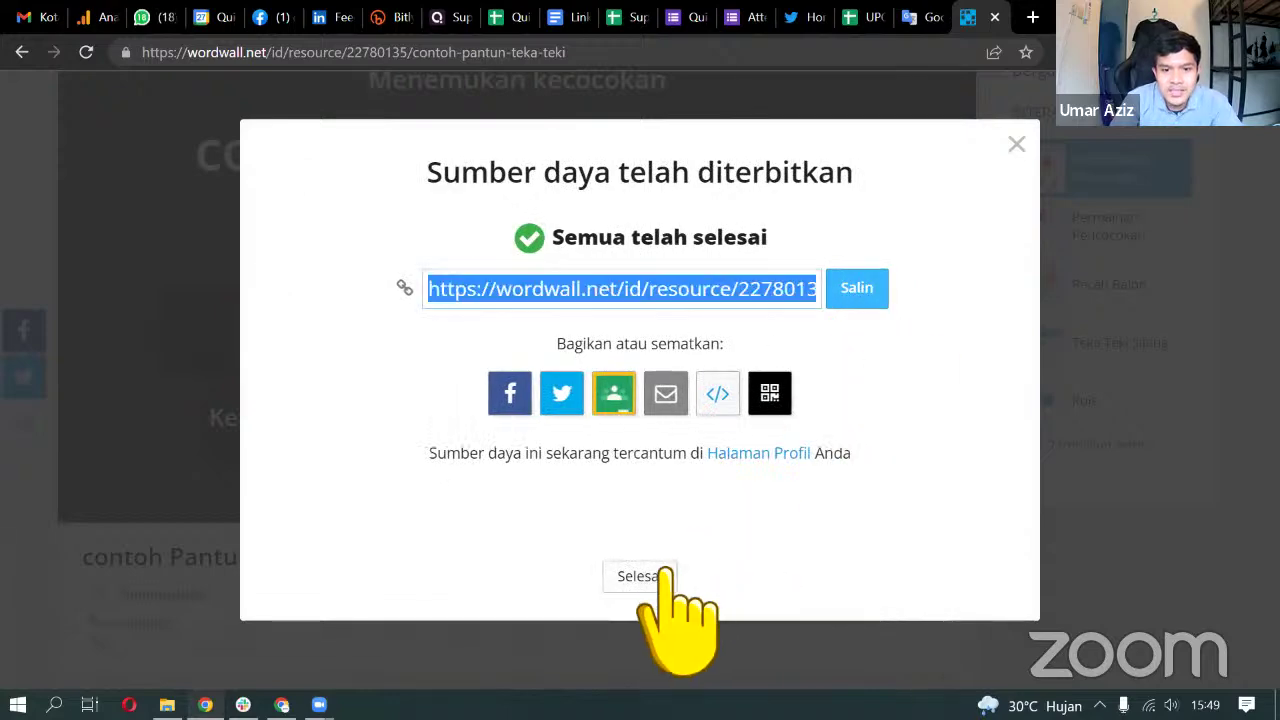
{"action": "left_click", "coordinate": [639, 576]}
Start a student assignment for the activity and copy its play link
{"action": "scroll", "coordinate": [920, 470], "scroll_direction": "up", "scroll_amount": 2}
{"action": "scroll", "coordinate": [920, 470], "scroll_direction": "down", "scroll_amount": 3}
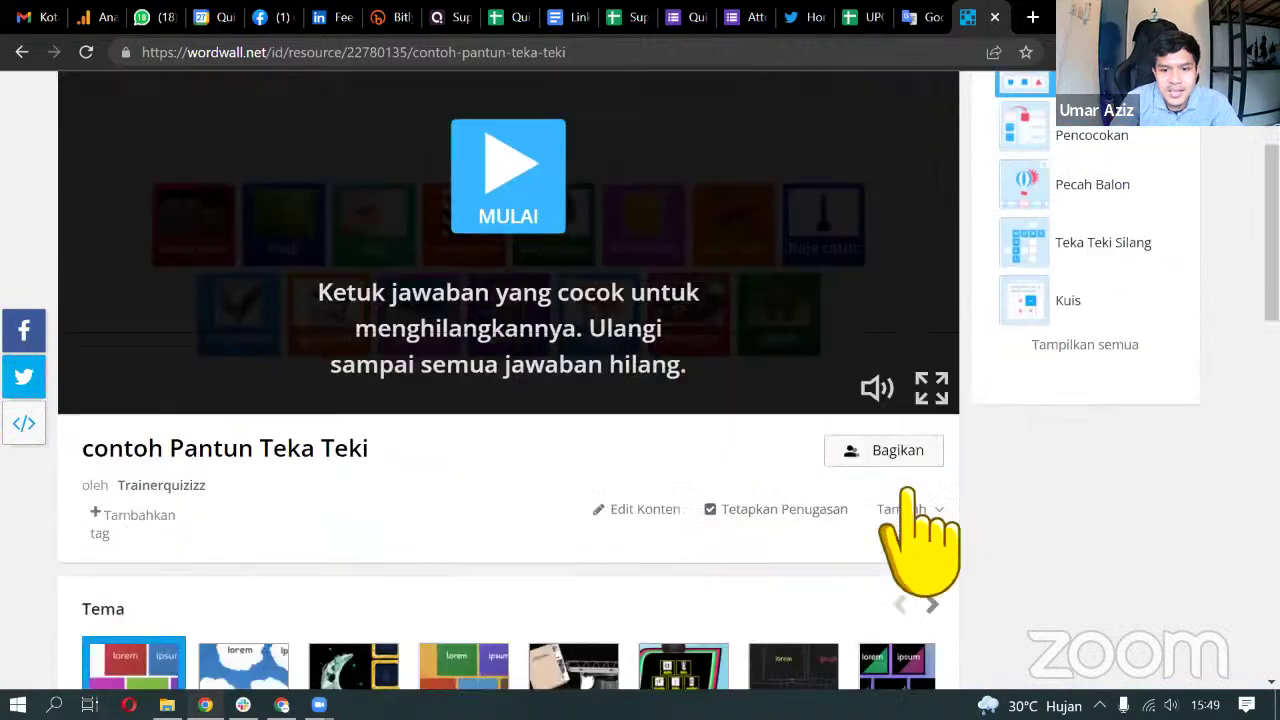
{"action": "left_click", "coordinate": [805, 513]}
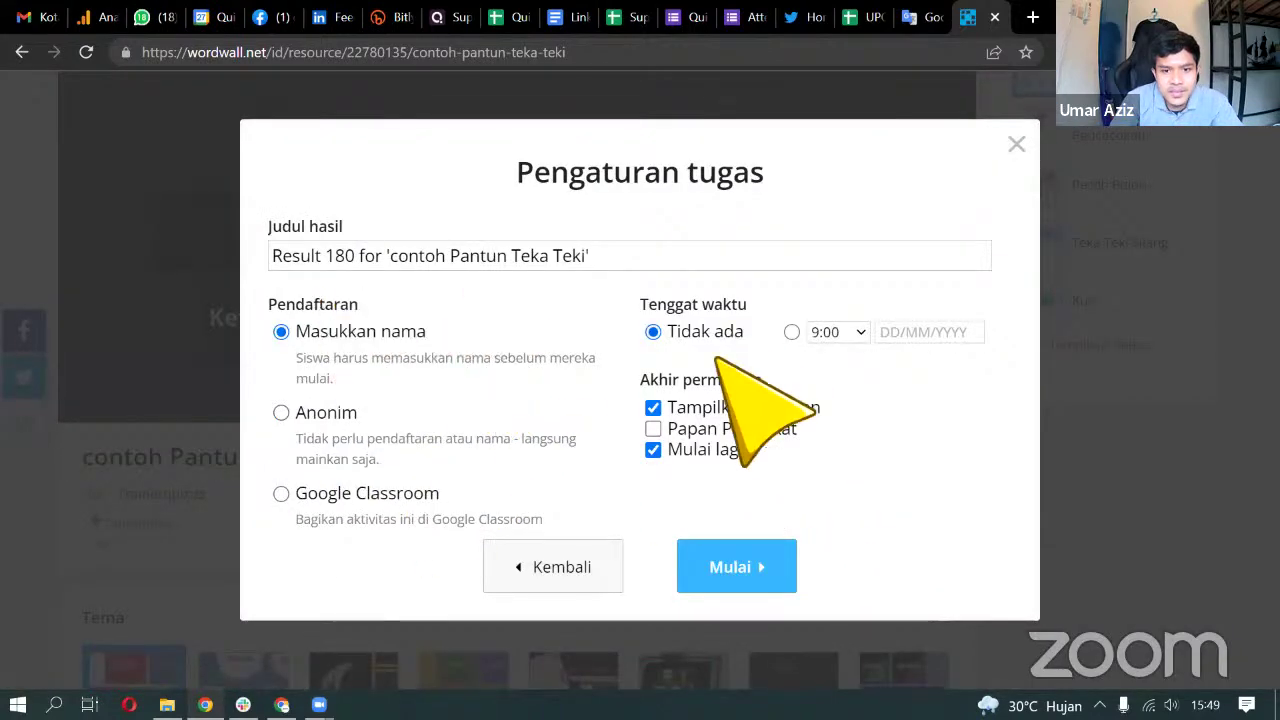
{"action": "left_click", "coordinate": [742, 560]}
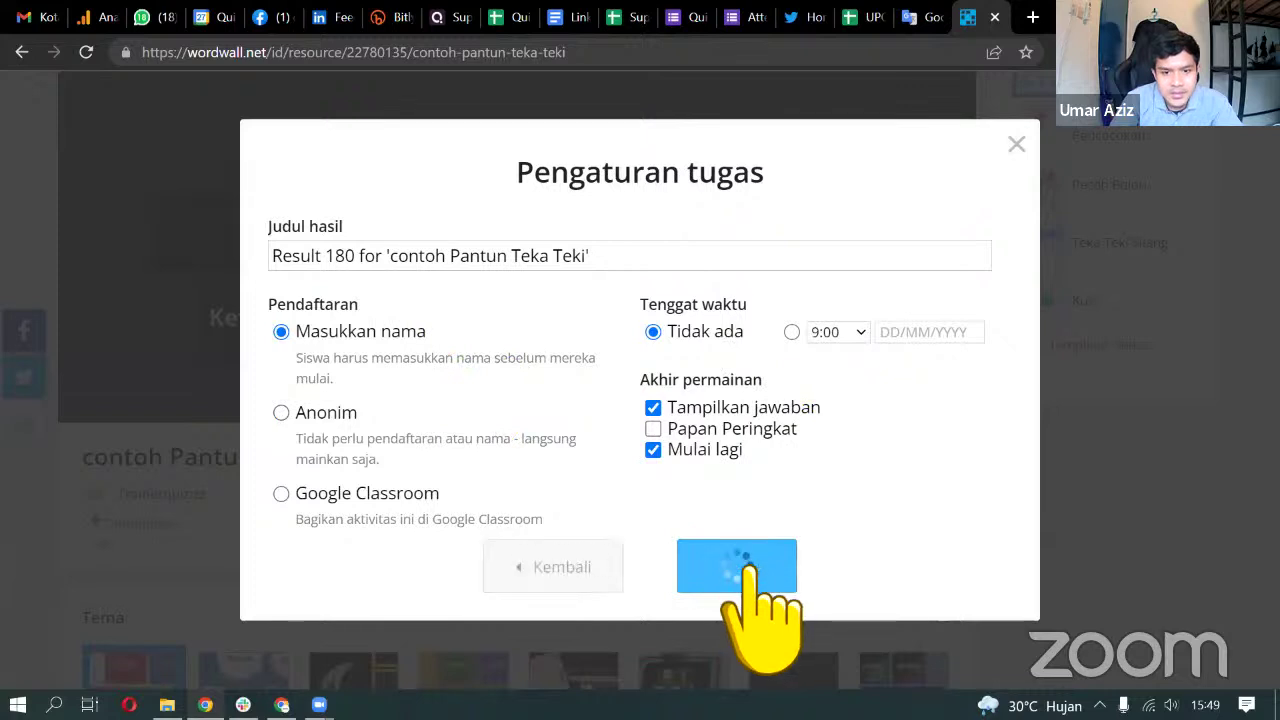
{"action": "left_click", "coordinate": [857, 335]}
{"action": "key", "text": "ctrl+c"}
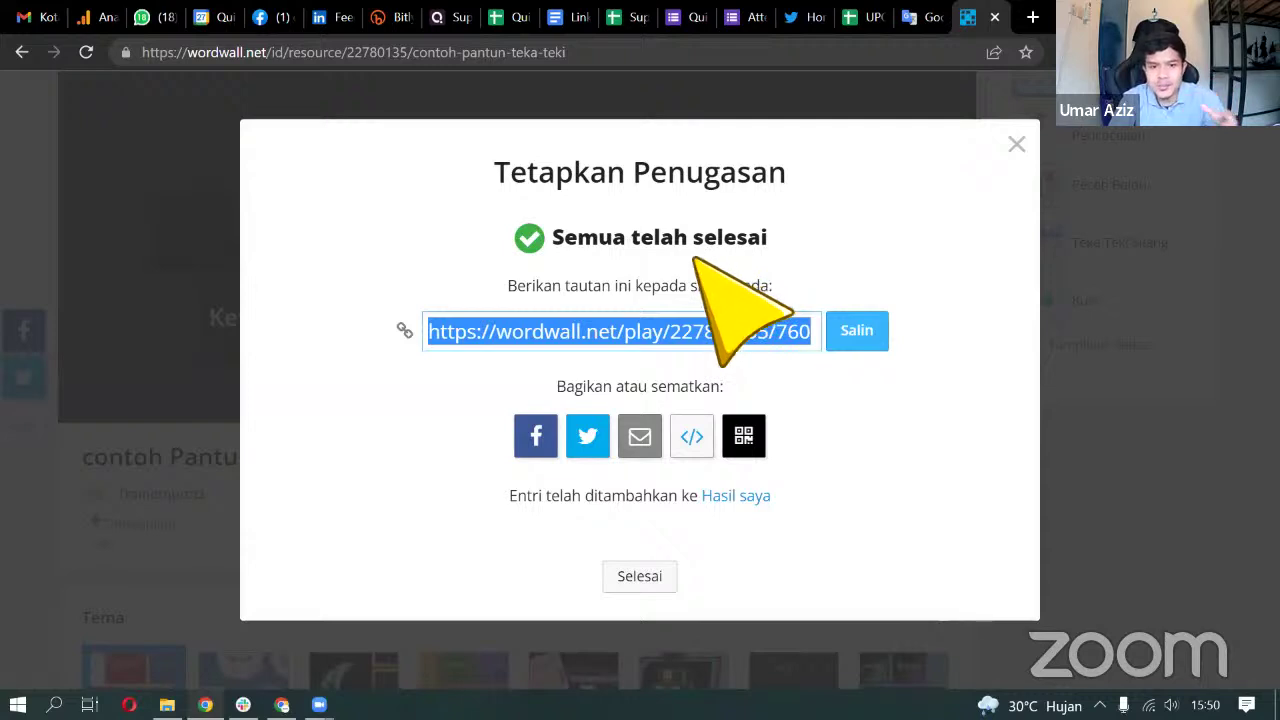
Open quizizz.com in a new browser tab
{"action": "left_click", "coordinate": [1032, 17]}
{"action": "type", "text": "quizizz.com"}
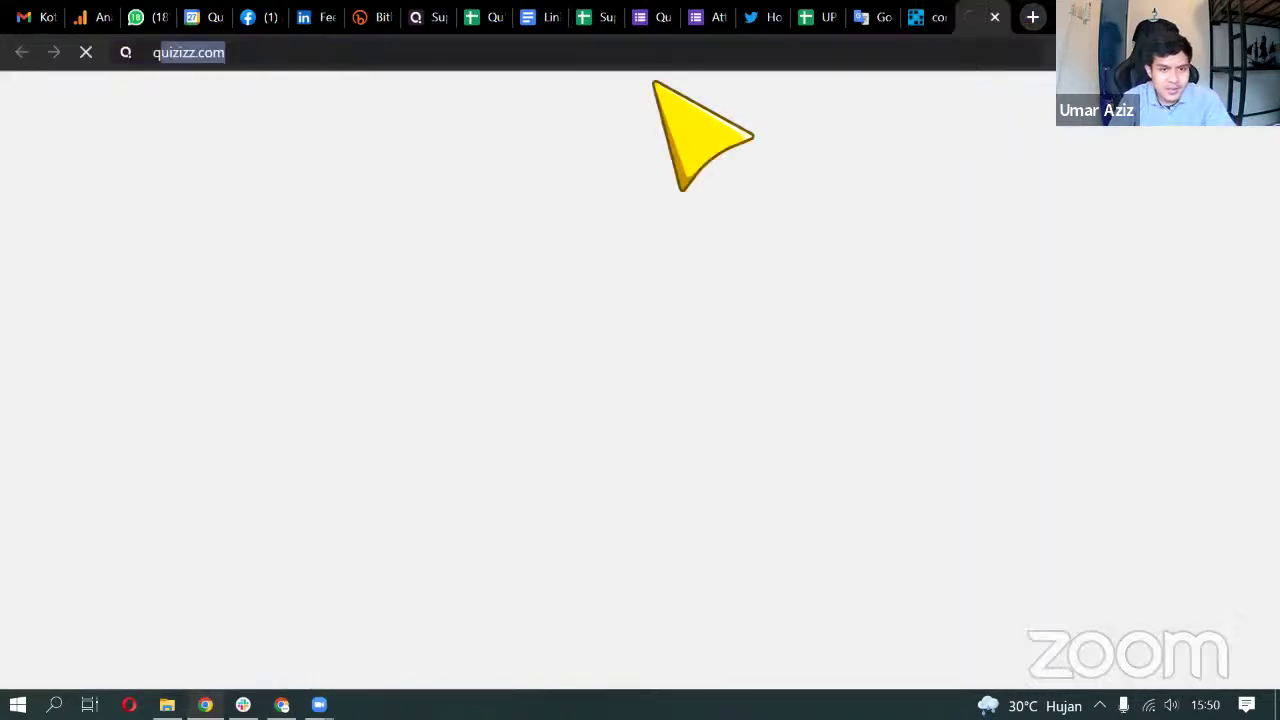
{"action": "left_click", "coordinate": [376, 90]}
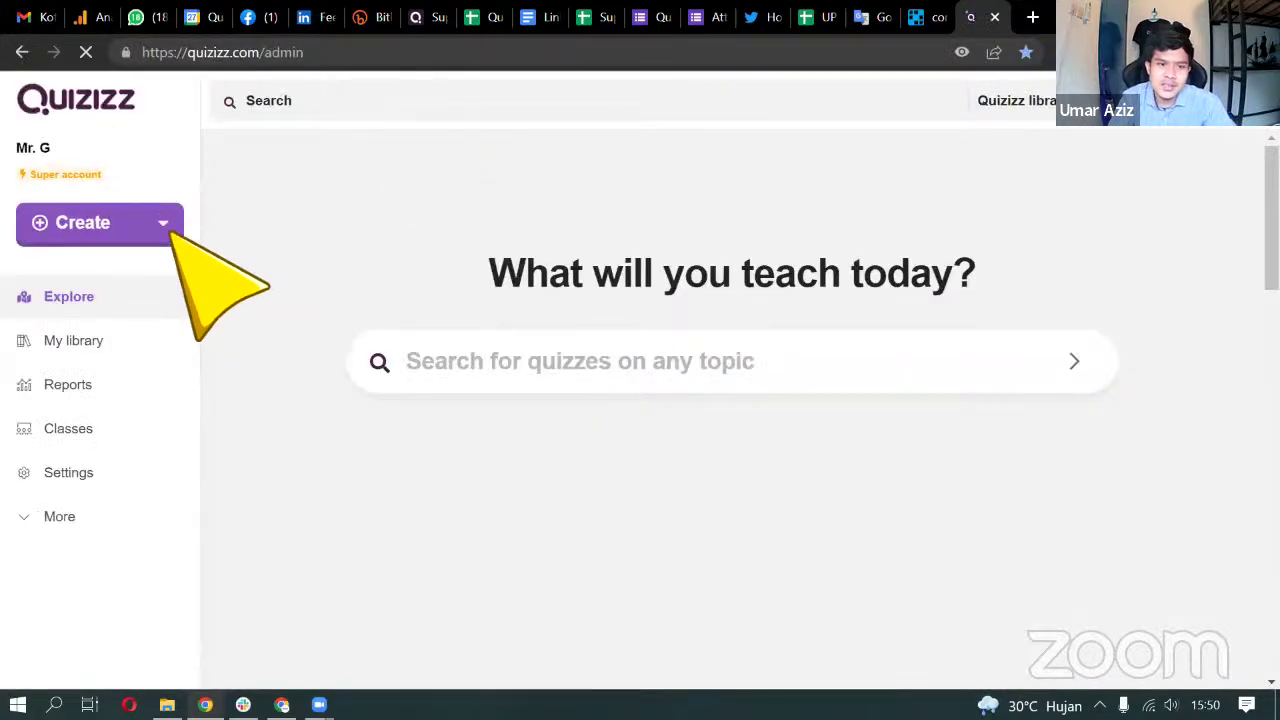
Create a new lesson named 'test' tagged History, keeping the default theme
{"action": "left_click", "coordinate": [166, 223]}
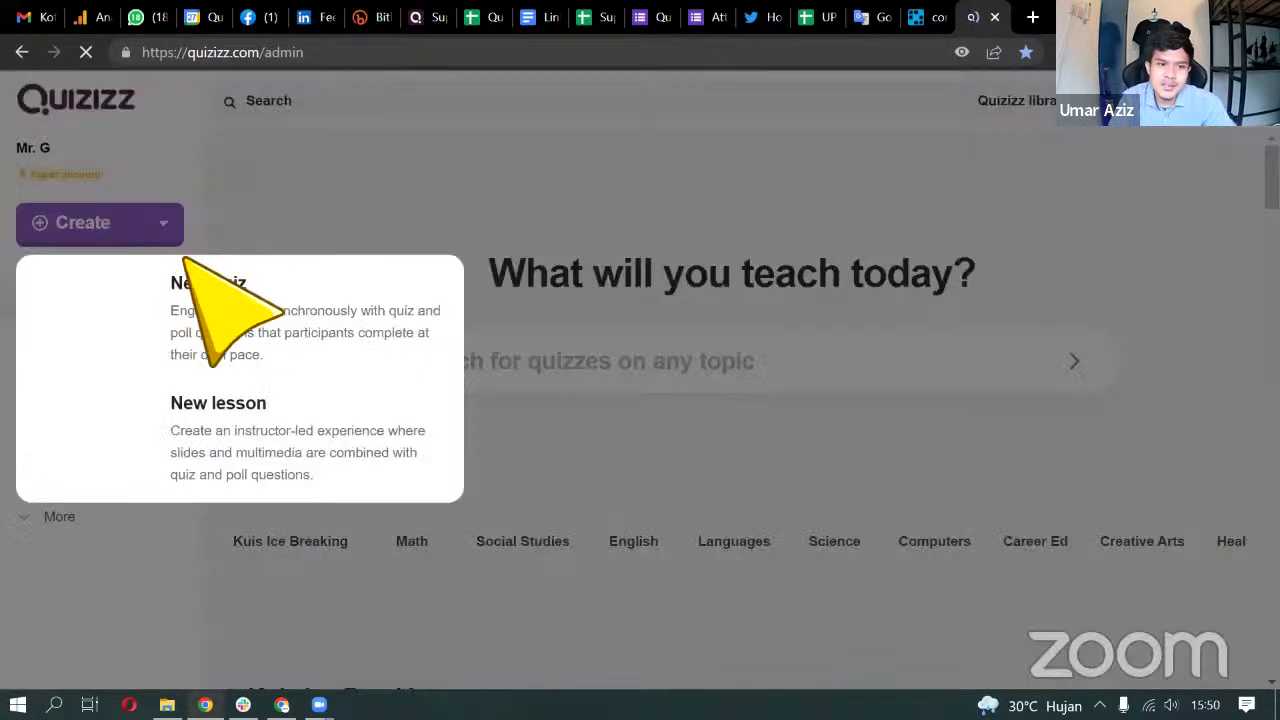
{"action": "left_click", "coordinate": [240, 324]}
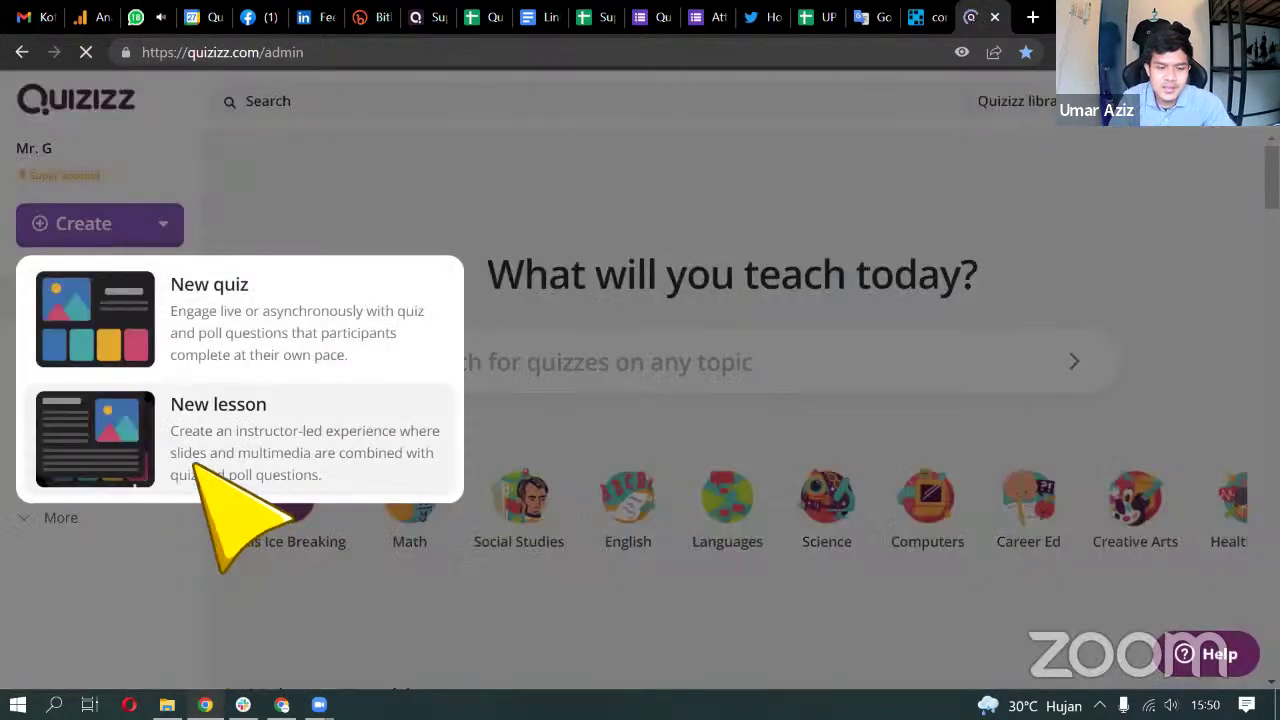
{"action": "left_click", "coordinate": [200, 470]}
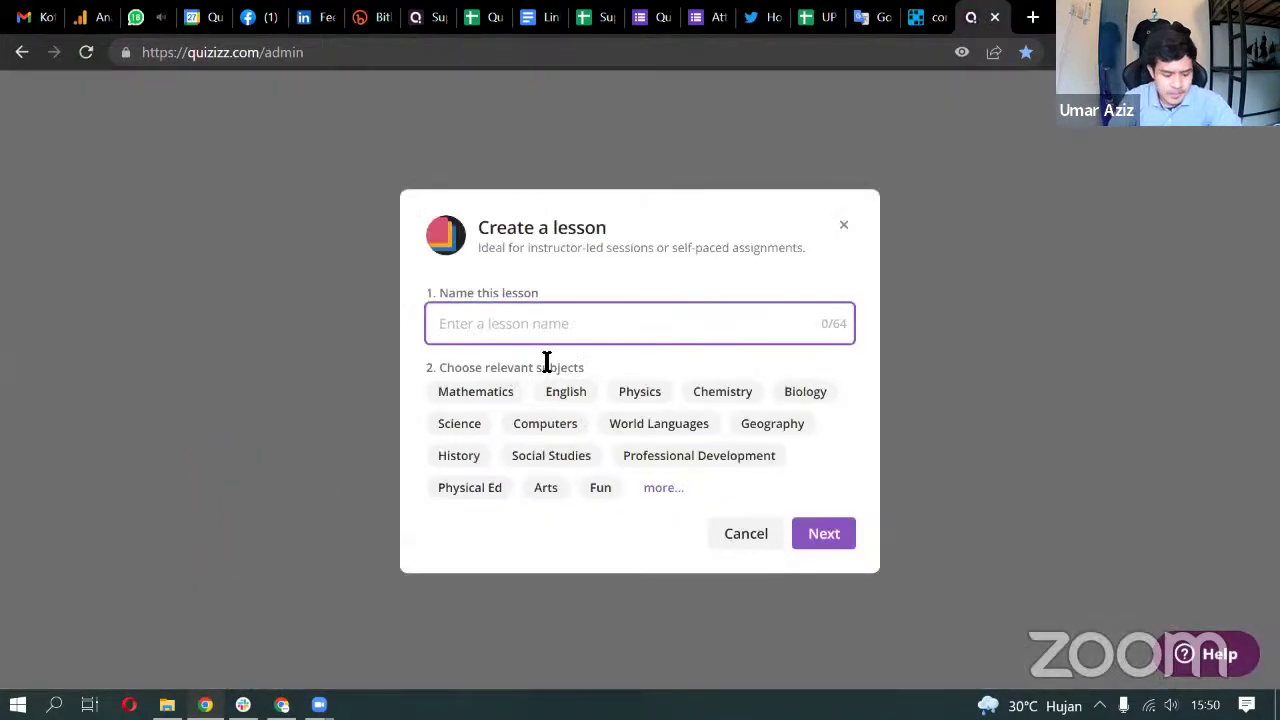
{"action": "type", "text": "test"}
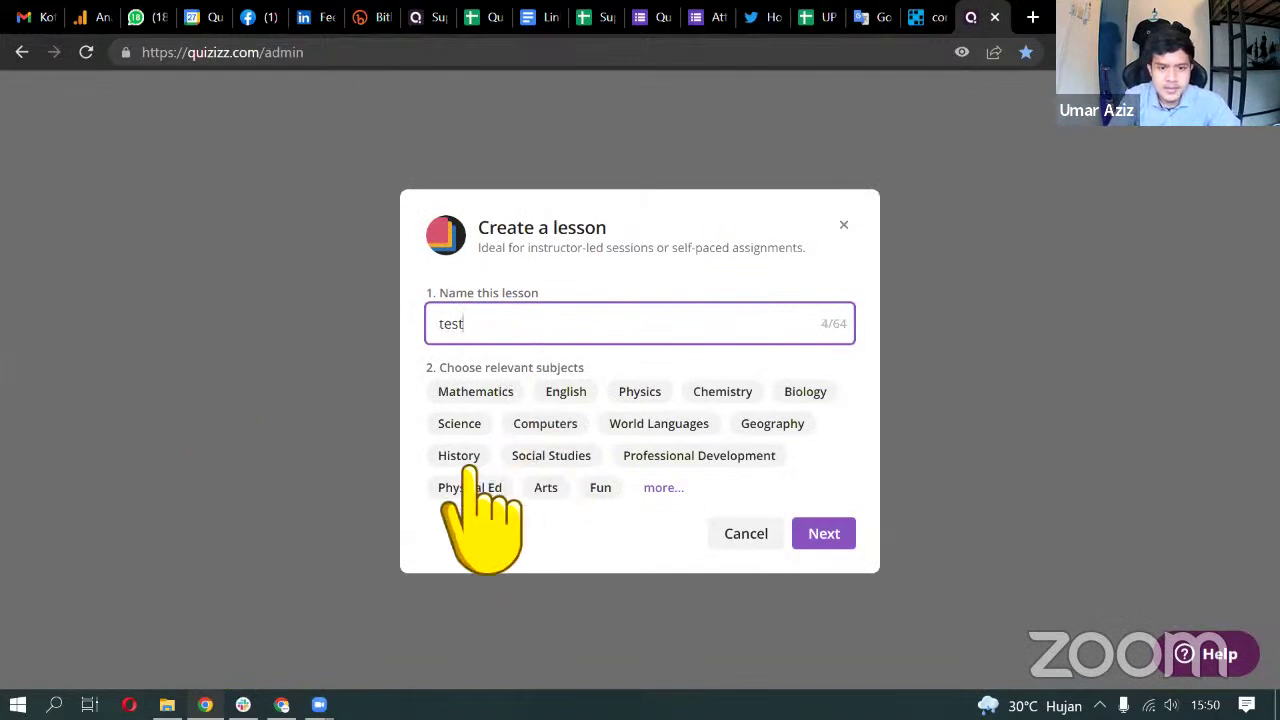
{"action": "left_click", "coordinate": [462, 457]}
{"action": "left_click", "coordinate": [846, 538]}
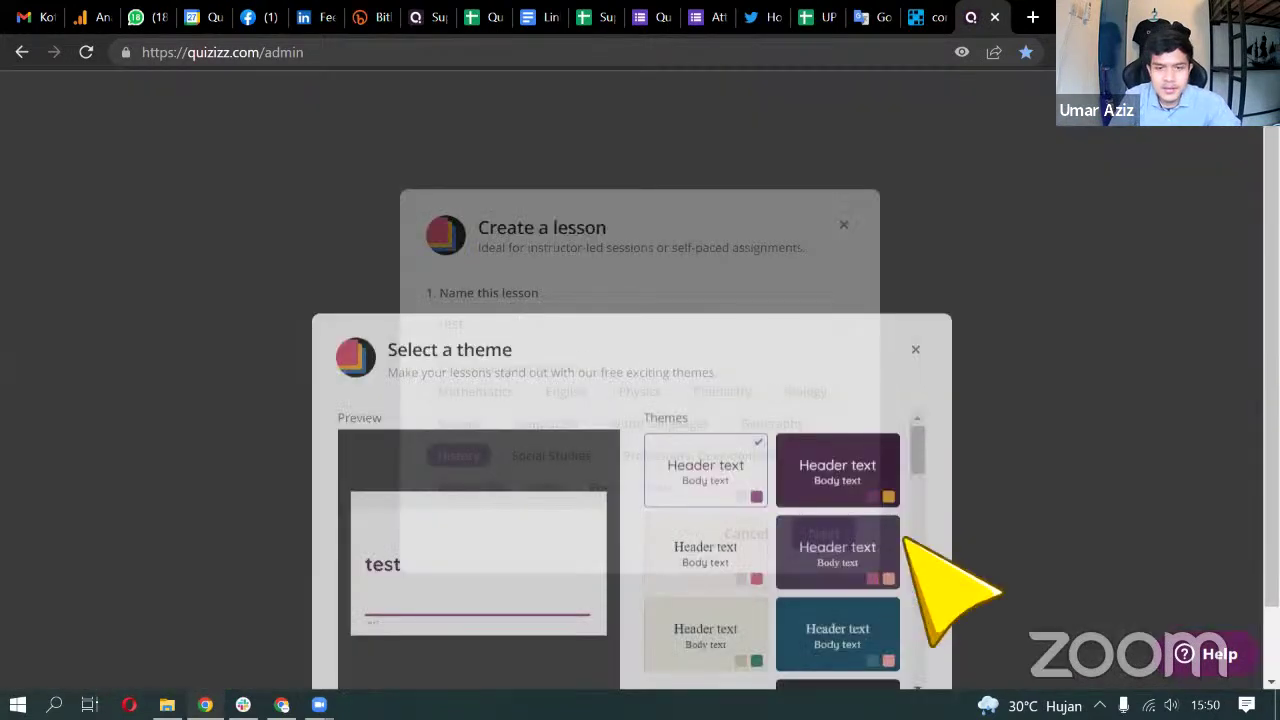
{"action": "left_click", "coordinate": [906, 574]}
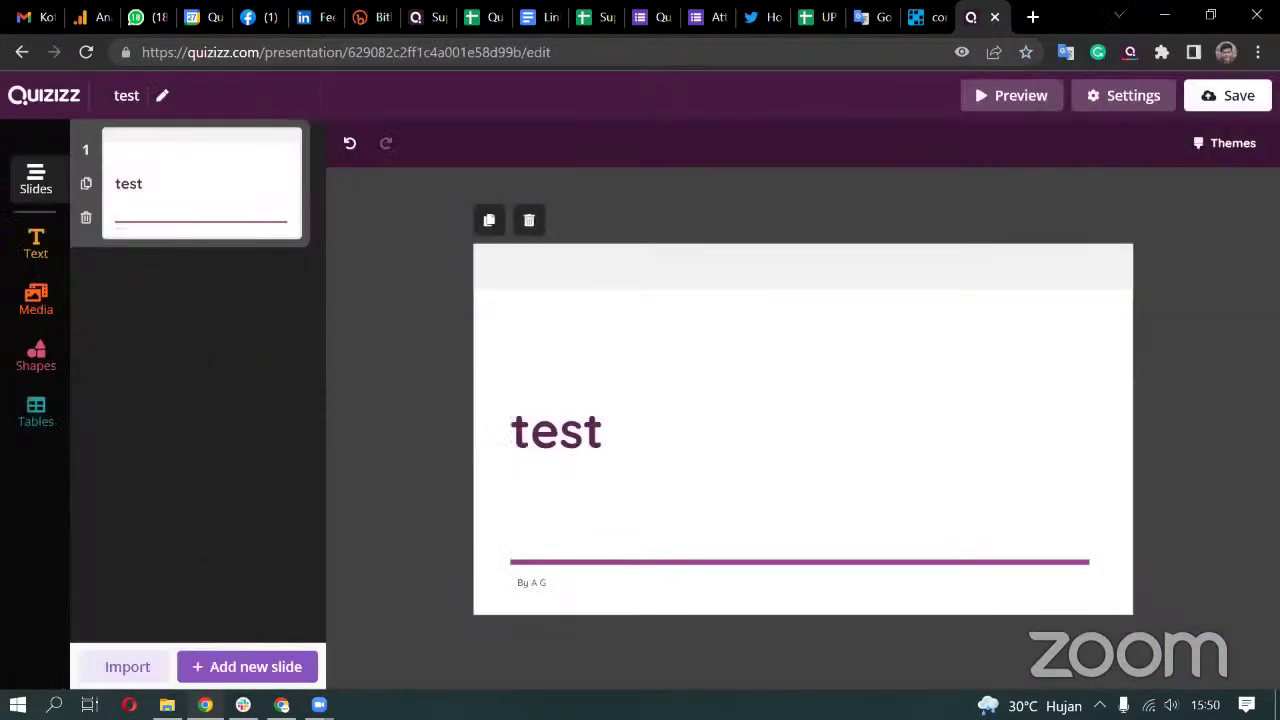
Add a web page link slide 2 embedding the pasted Wordwall play URL
{"action": "left_click", "coordinate": [250, 666]}
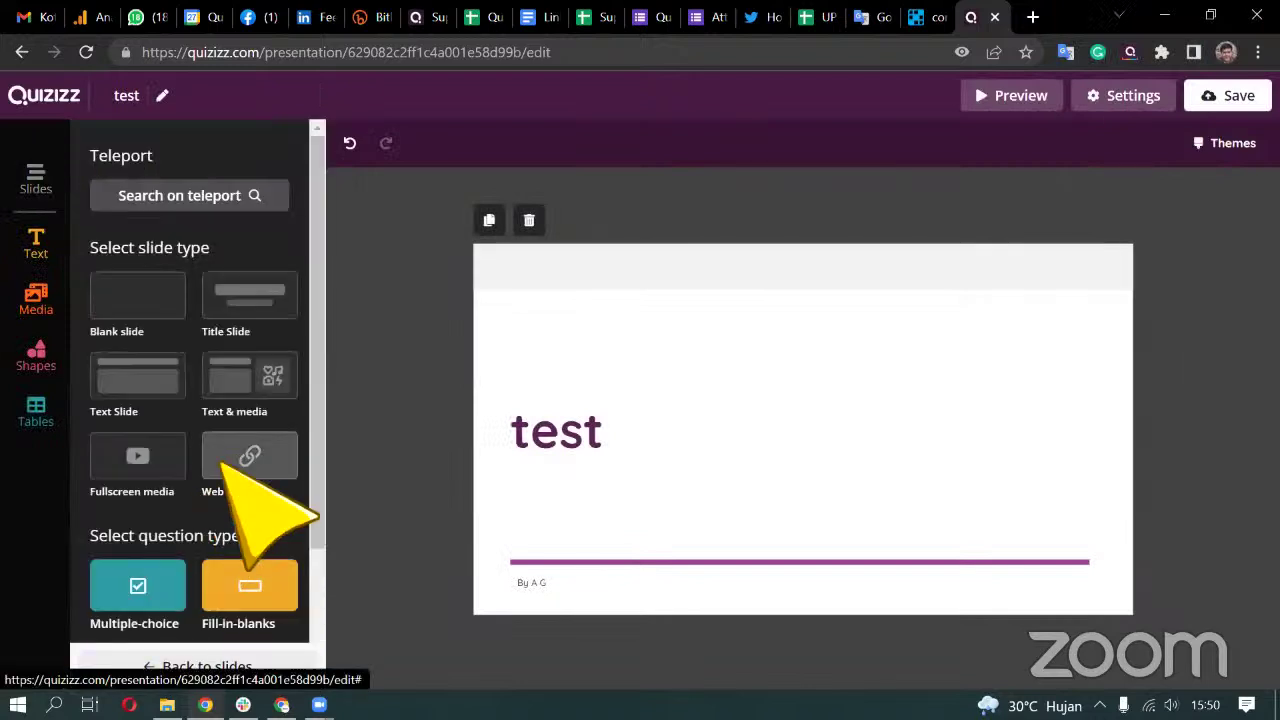
{"action": "left_click", "coordinate": [248, 460]}
{"action": "left_click", "coordinate": [803, 447]}
{"action": "key", "text": "ctrl+v"}
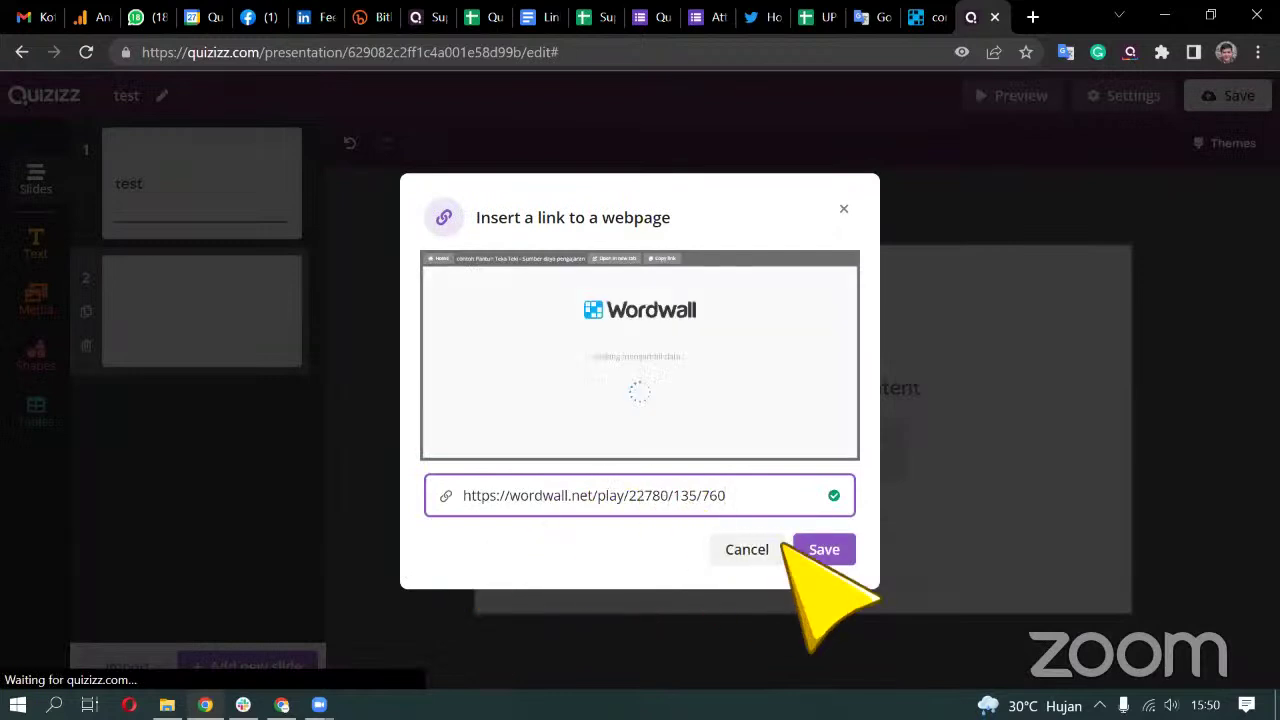
{"action": "left_click", "coordinate": [824, 549]}
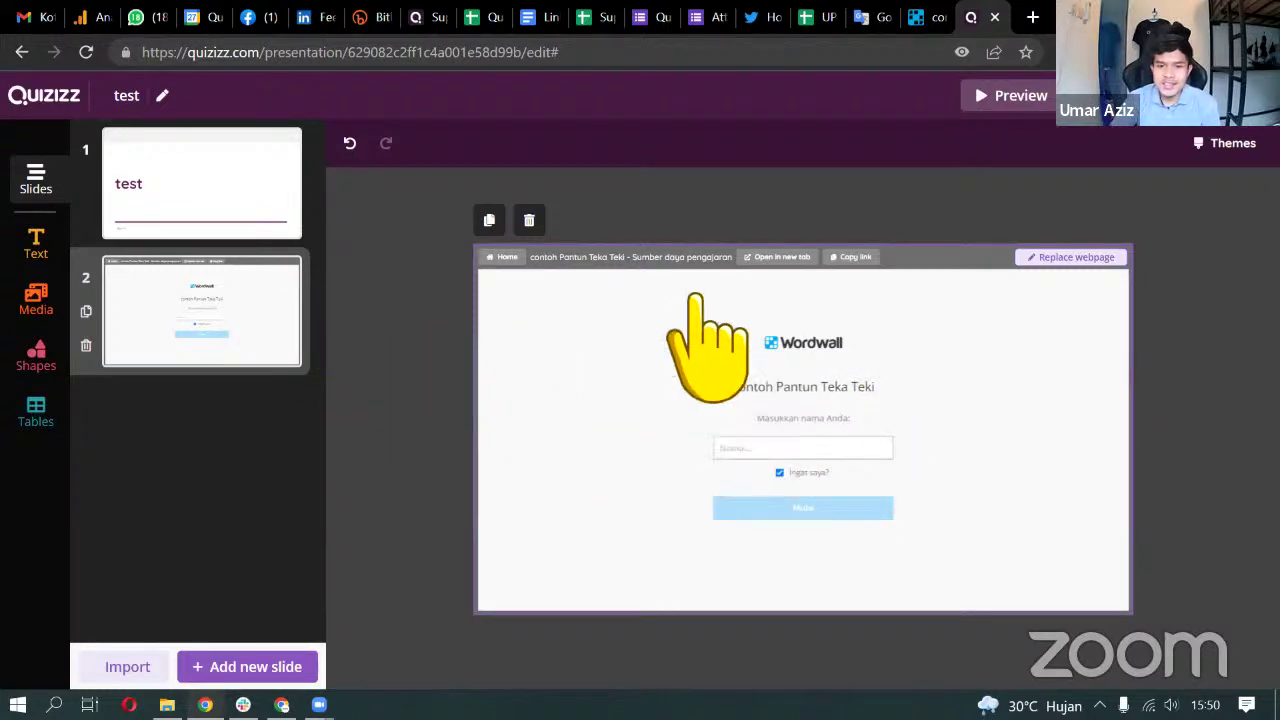
Check the Wordwall link, then add slide 3 embedding the same Wordwall activity URL
{"action": "left_click", "coordinate": [926, 17]}
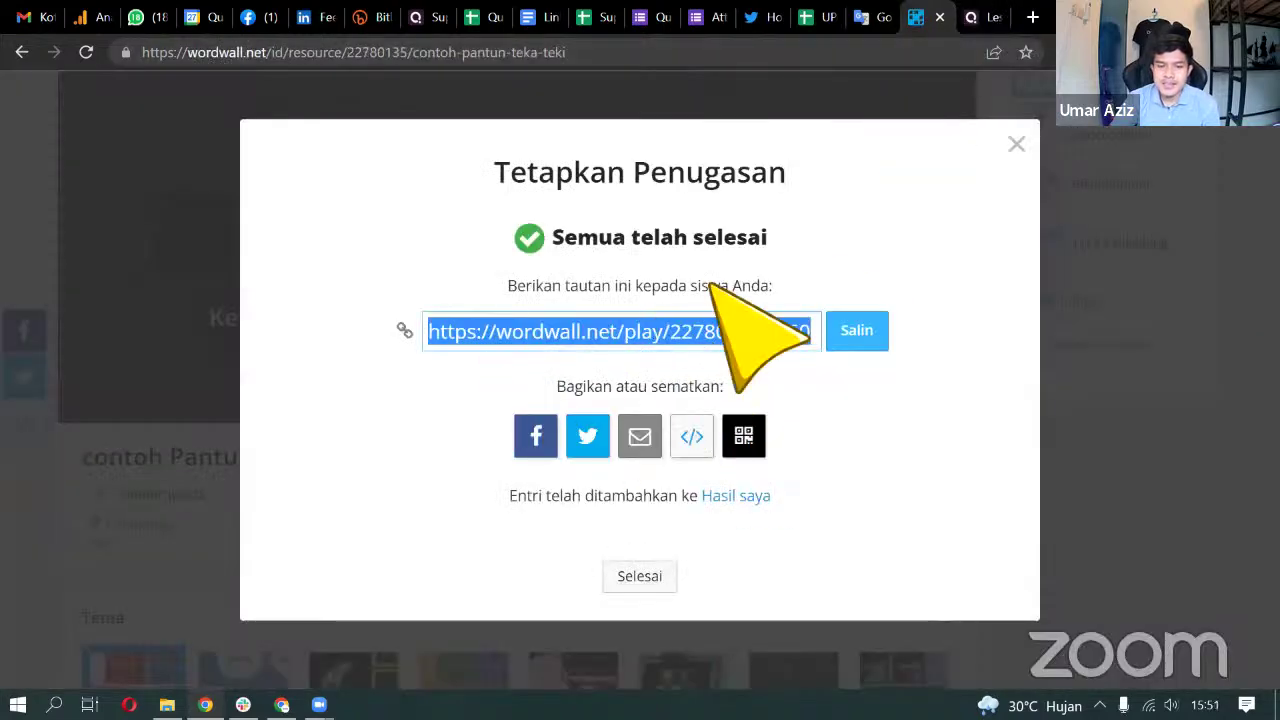
{"action": "left_click", "coordinate": [978, 17]}
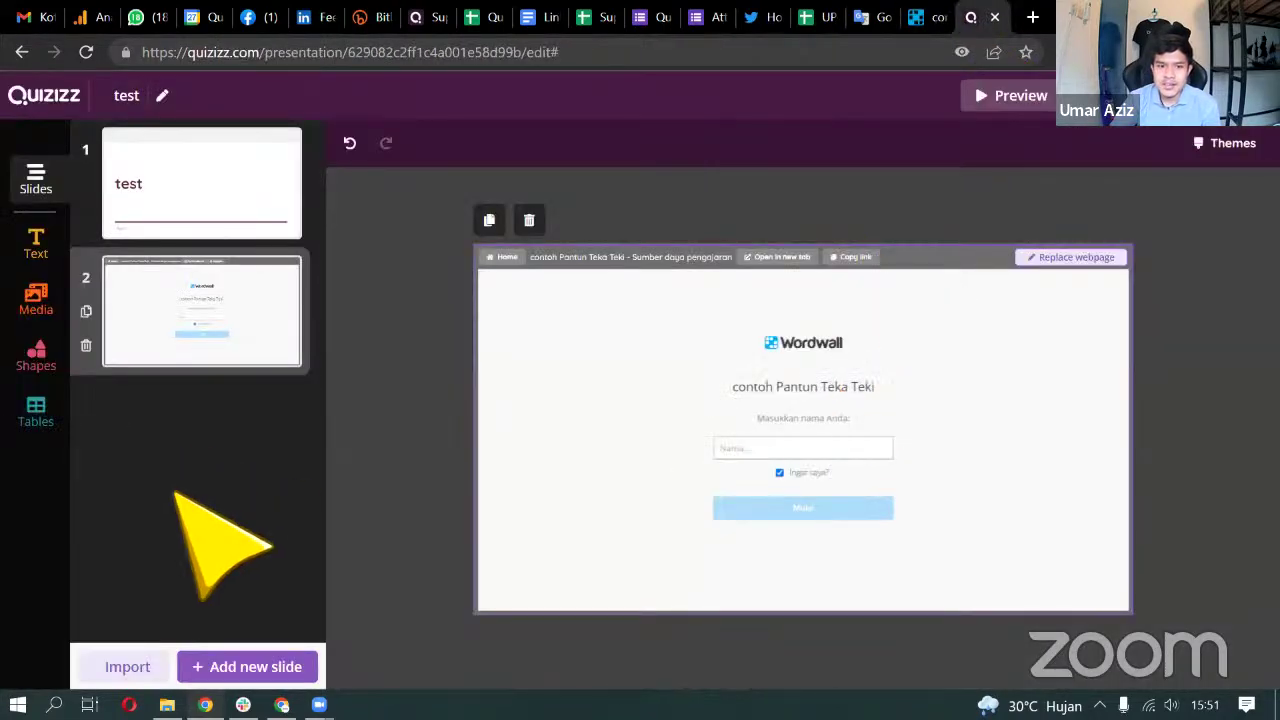
{"action": "left_click", "coordinate": [243, 666]}
{"action": "scroll", "coordinate": [290, 530], "scroll_direction": "down", "scroll_amount": 3}
{"action": "scroll", "coordinate": [300, 440], "scroll_direction": "up", "scroll_amount": 1}
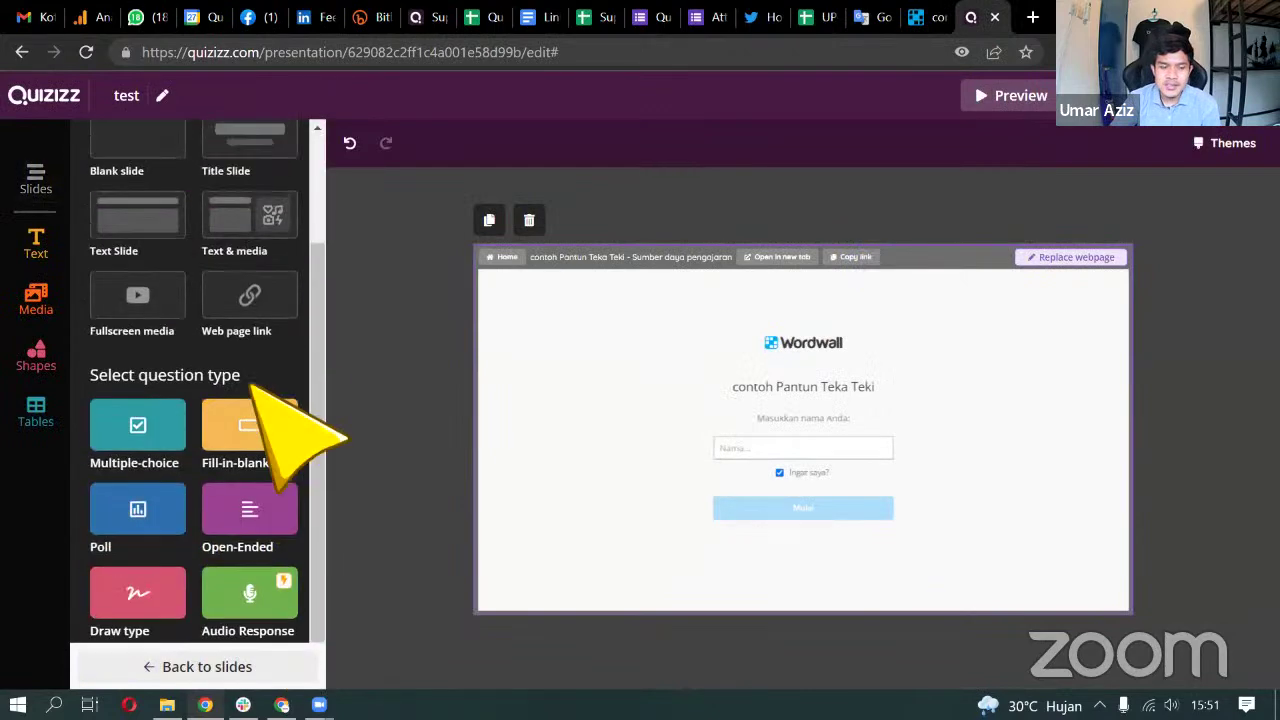
{"action": "left_click", "coordinate": [250, 300]}
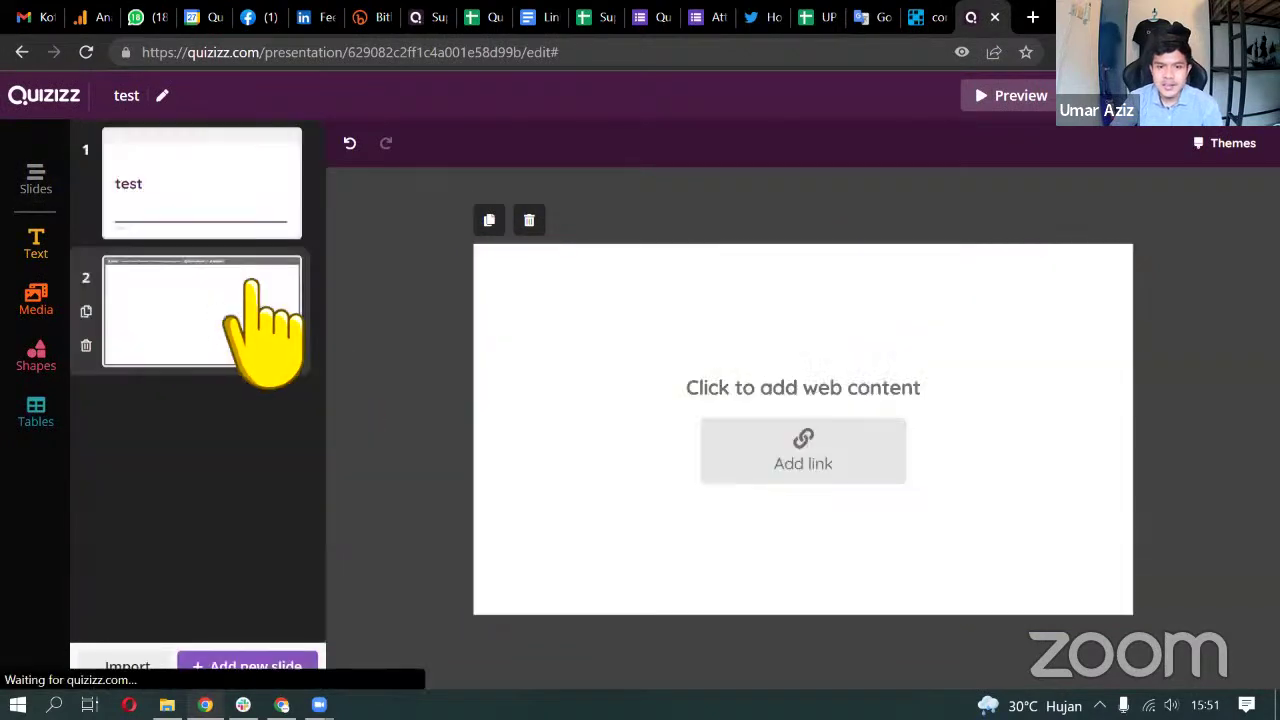
{"action": "left_click", "coordinate": [838, 456]}
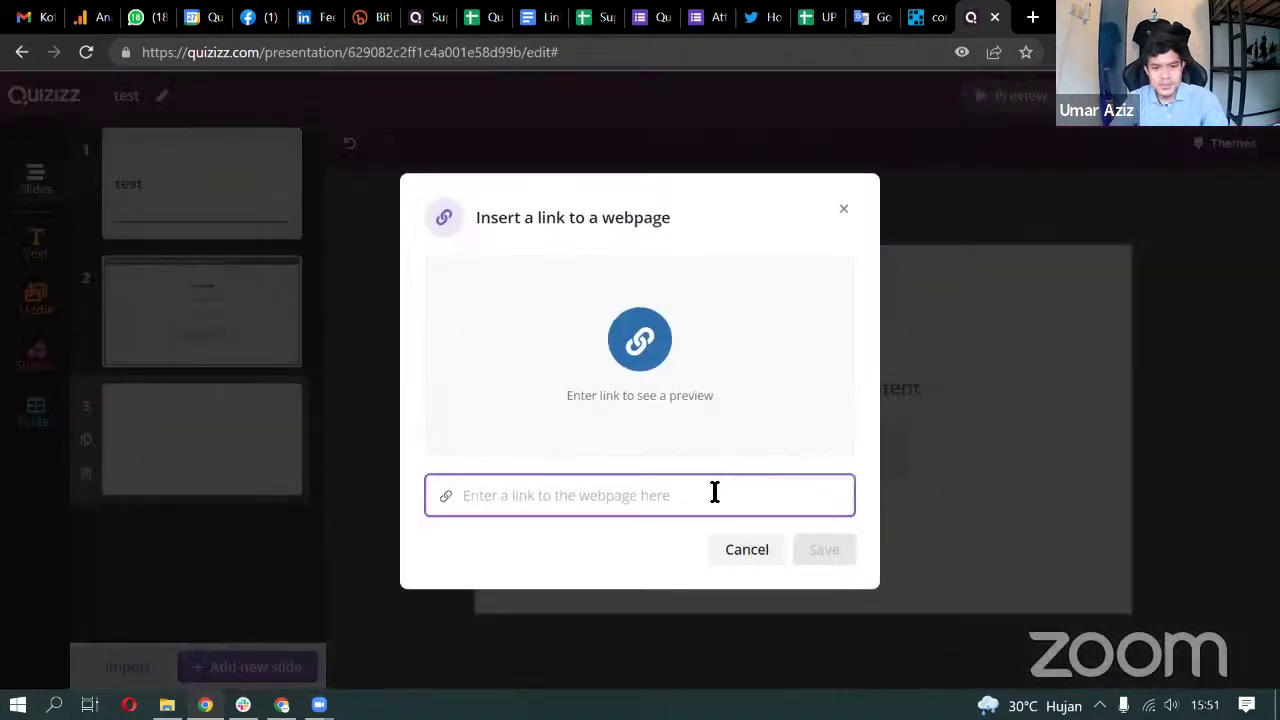
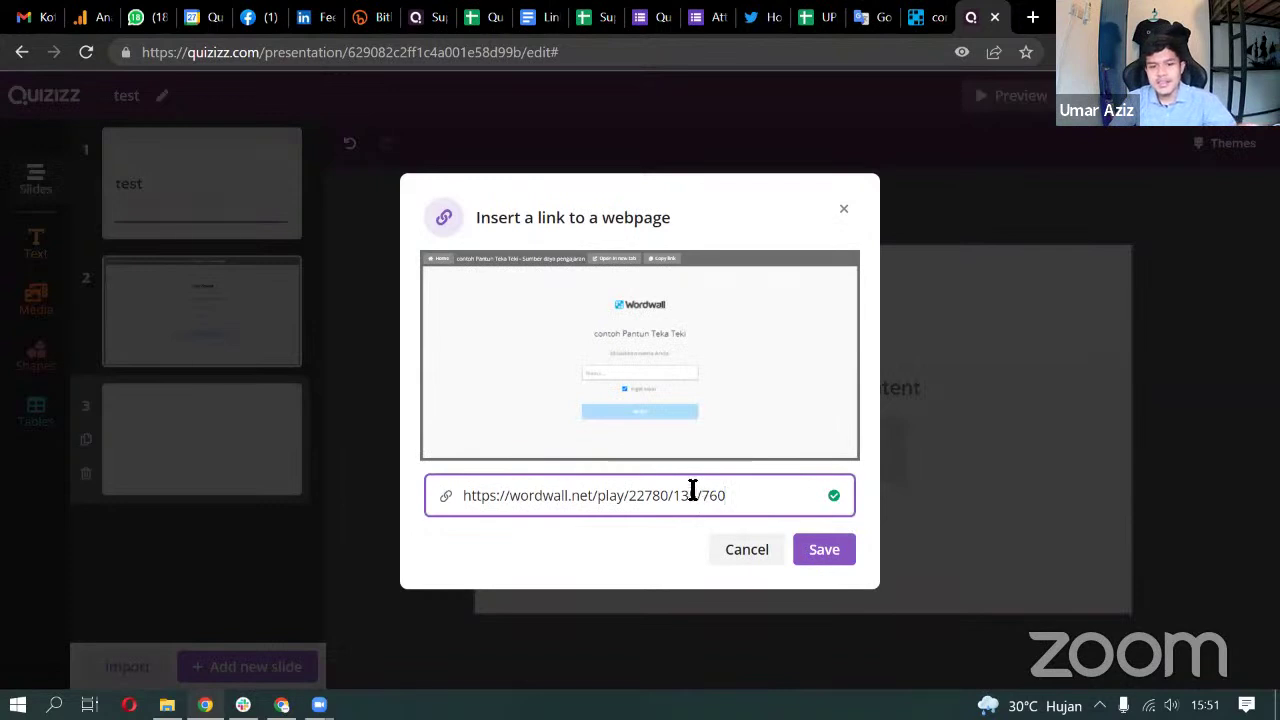
{"action": "left_click", "coordinate": [824, 549]}
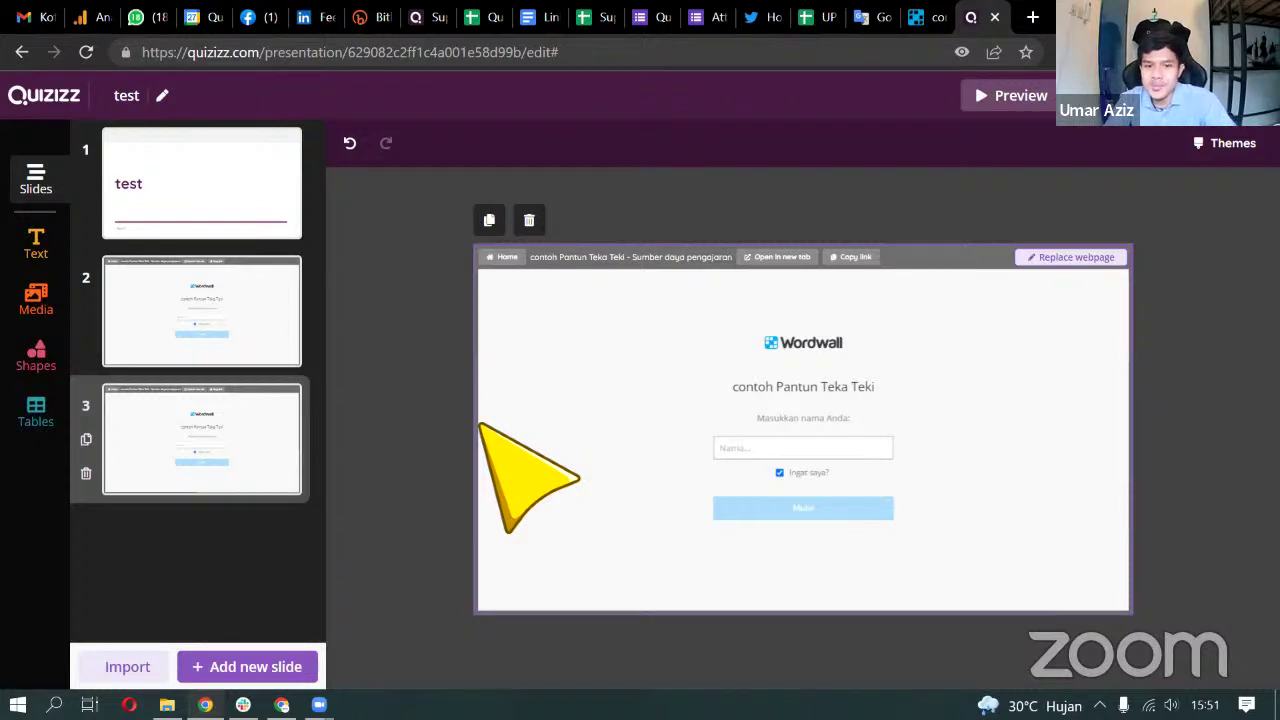
Delete the duplicate Wordwall slide, then open and close the new-slide picker
{"action": "left_click", "coordinate": [238, 340]}
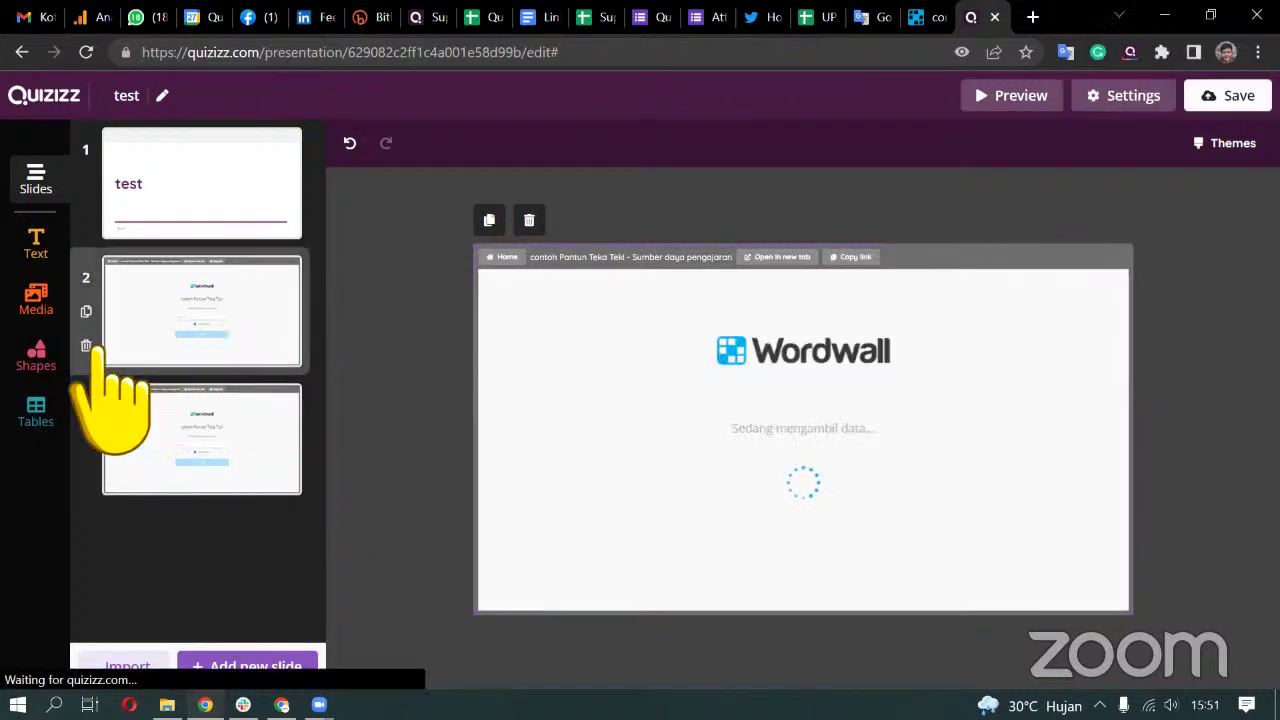
{"action": "left_click", "coordinate": [86, 345]}
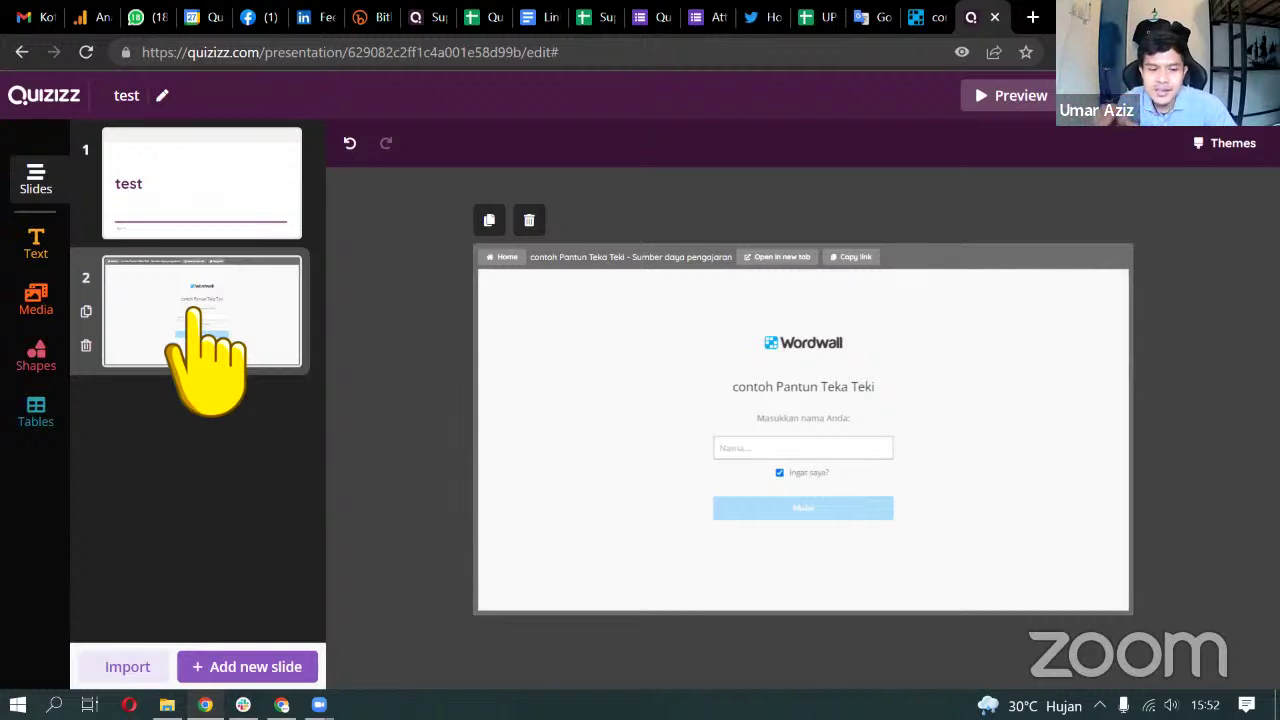
{"action": "left_click", "coordinate": [250, 666]}
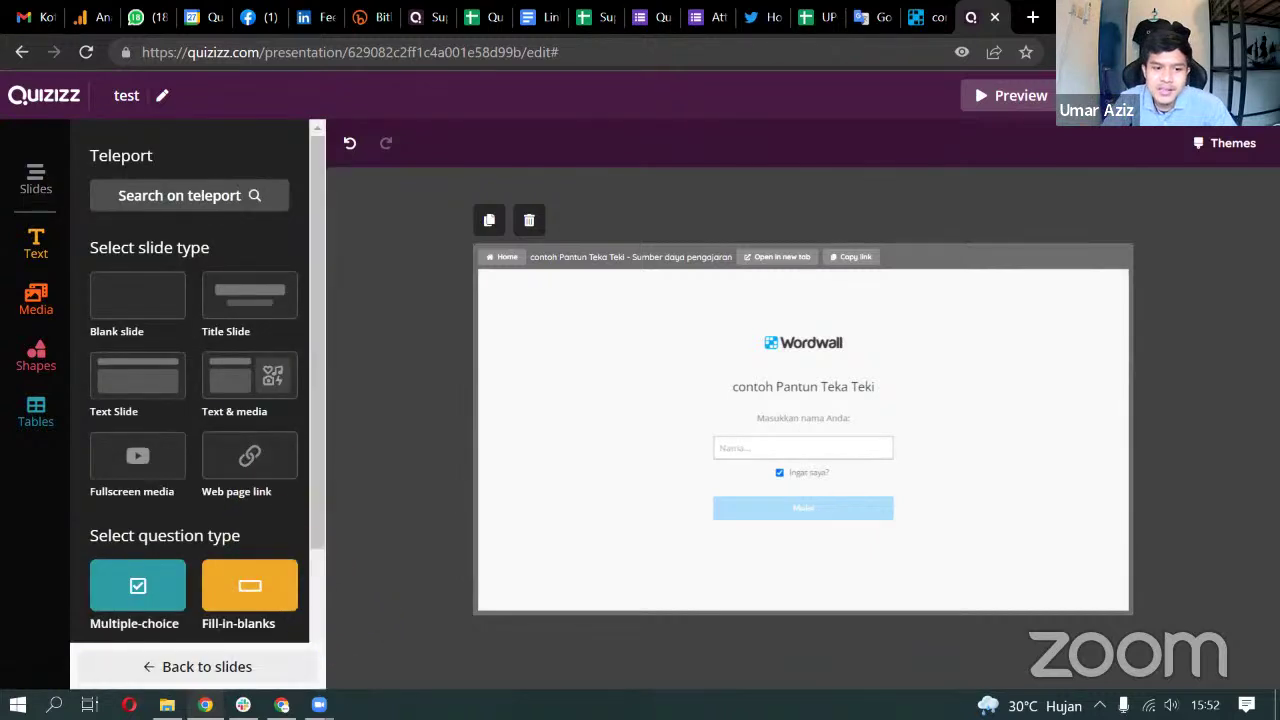
{"action": "left_click", "coordinate": [249, 457]}
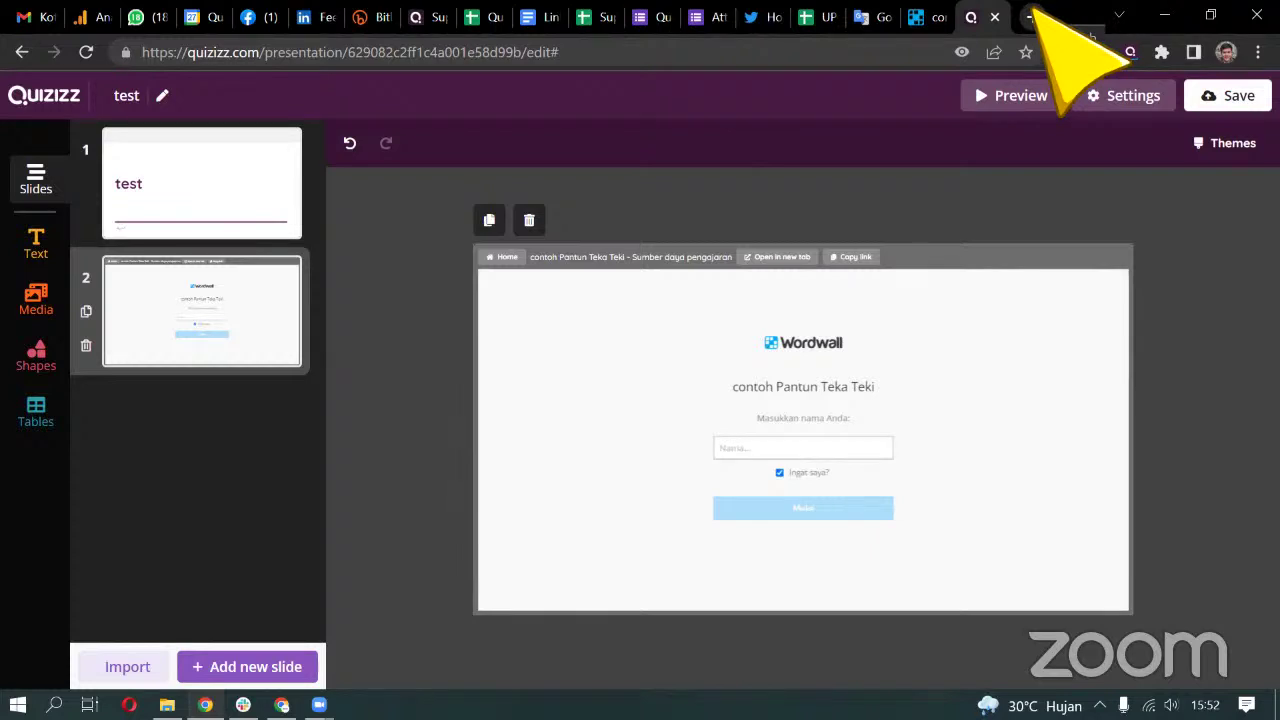
Search Google for 'mading digital' in a new tab and browse the results
{"action": "left_click", "coordinate": [1032, 14]}
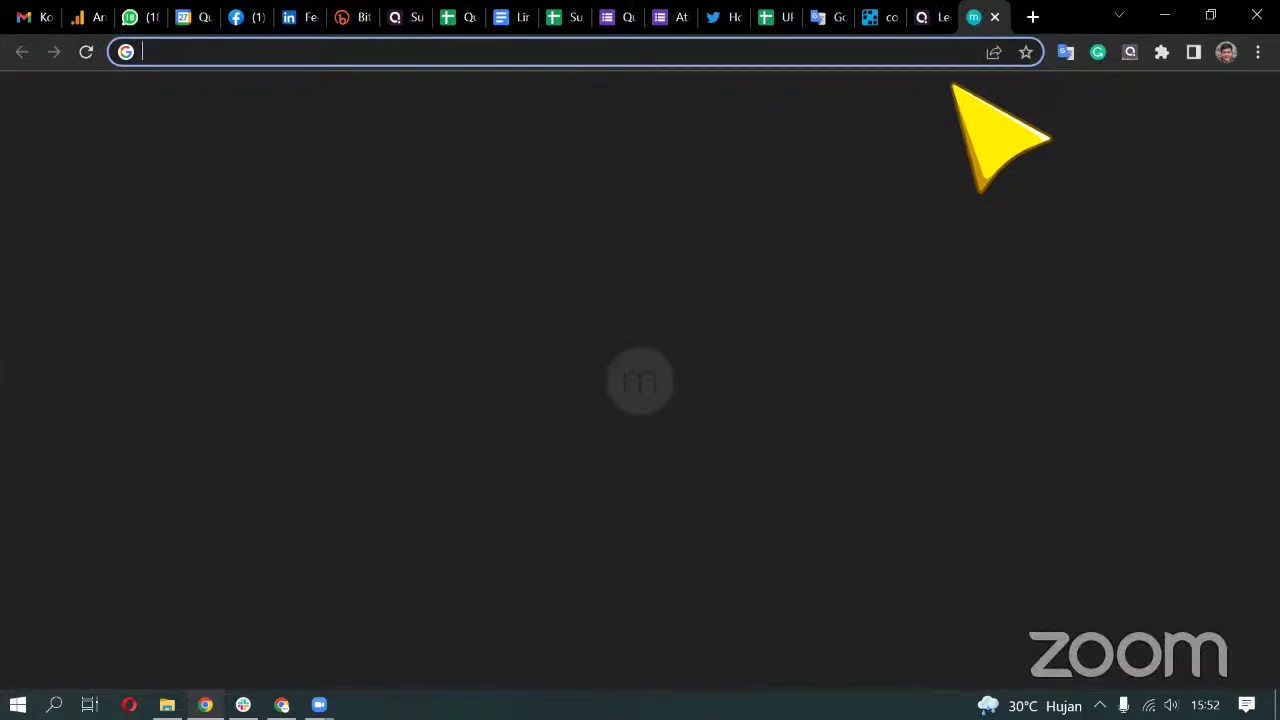
{"action": "type", "text": "mading digital"}
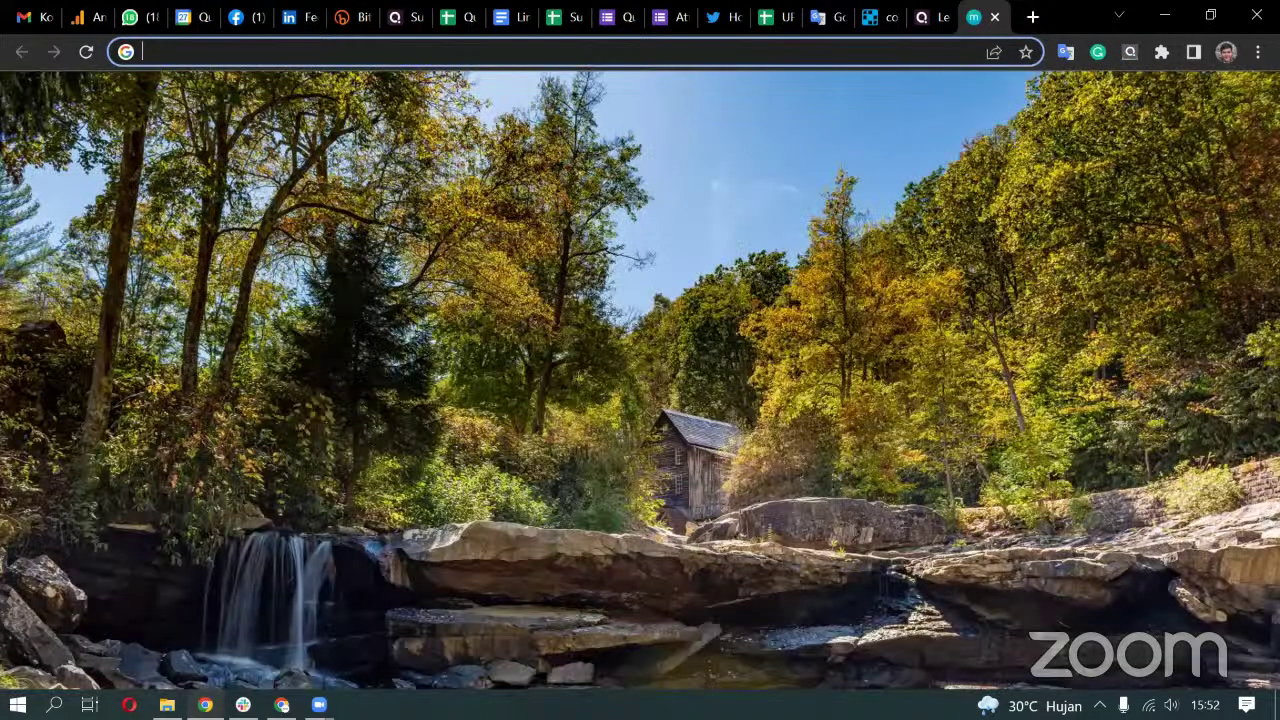
{"action": "key", "text": "Return"}
{"action": "scroll", "coordinate": [640, 380], "scroll_direction": "down", "scroll_amount": 5}
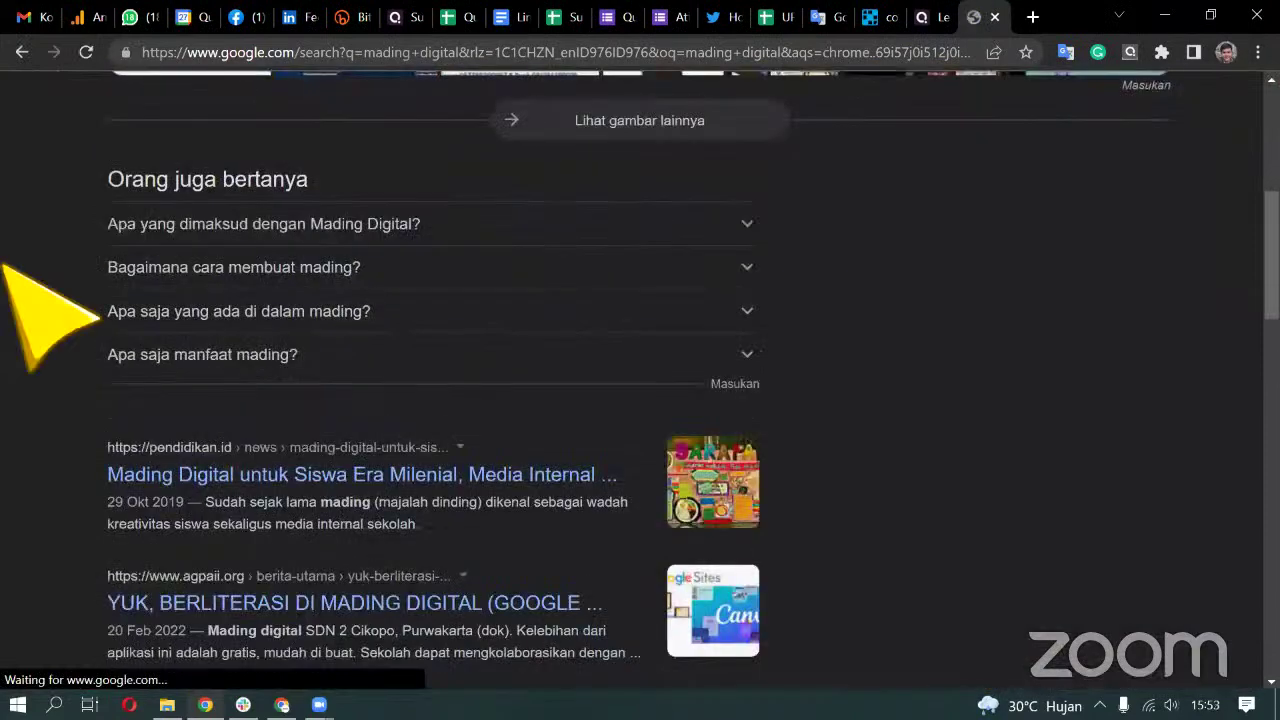
{"action": "scroll", "coordinate": [100, 318], "scroll_direction": "down", "scroll_amount": 5}
{"action": "scroll", "coordinate": [100, 318], "scroll_direction": "down", "scroll_amount": 4}
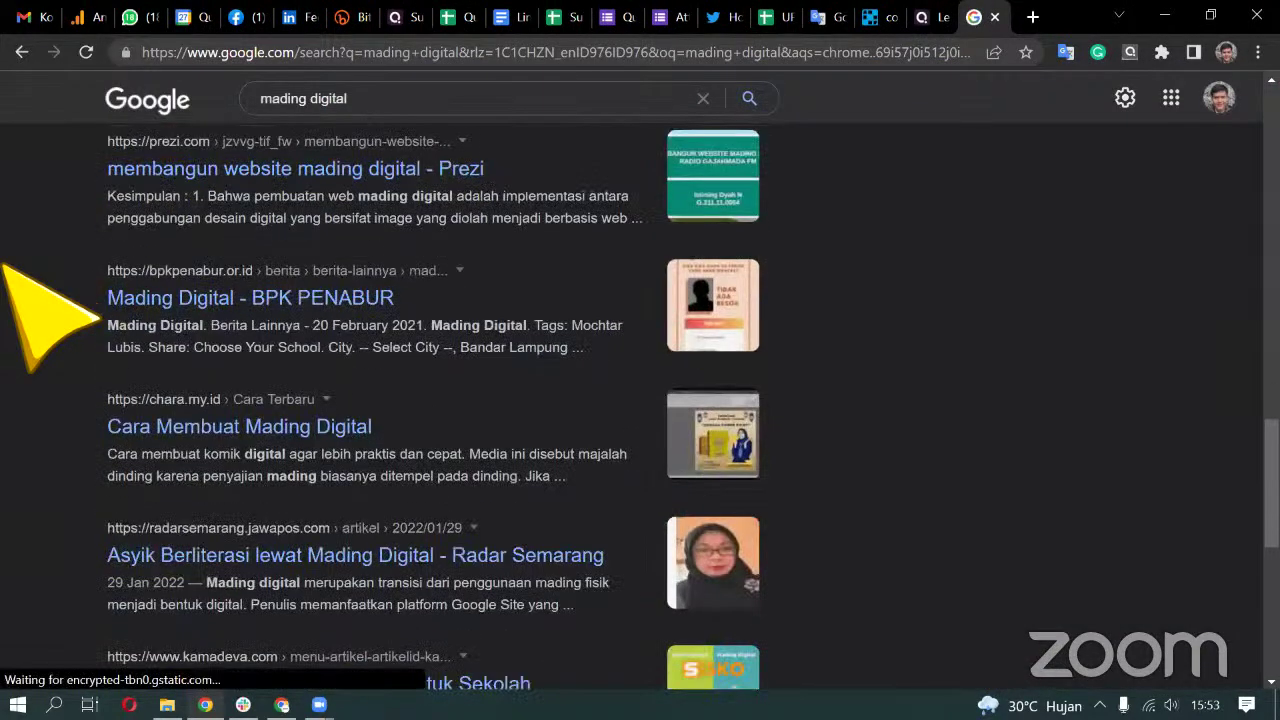
{"action": "scroll", "coordinate": [100, 318], "scroll_direction": "down", "scroll_amount": 2}
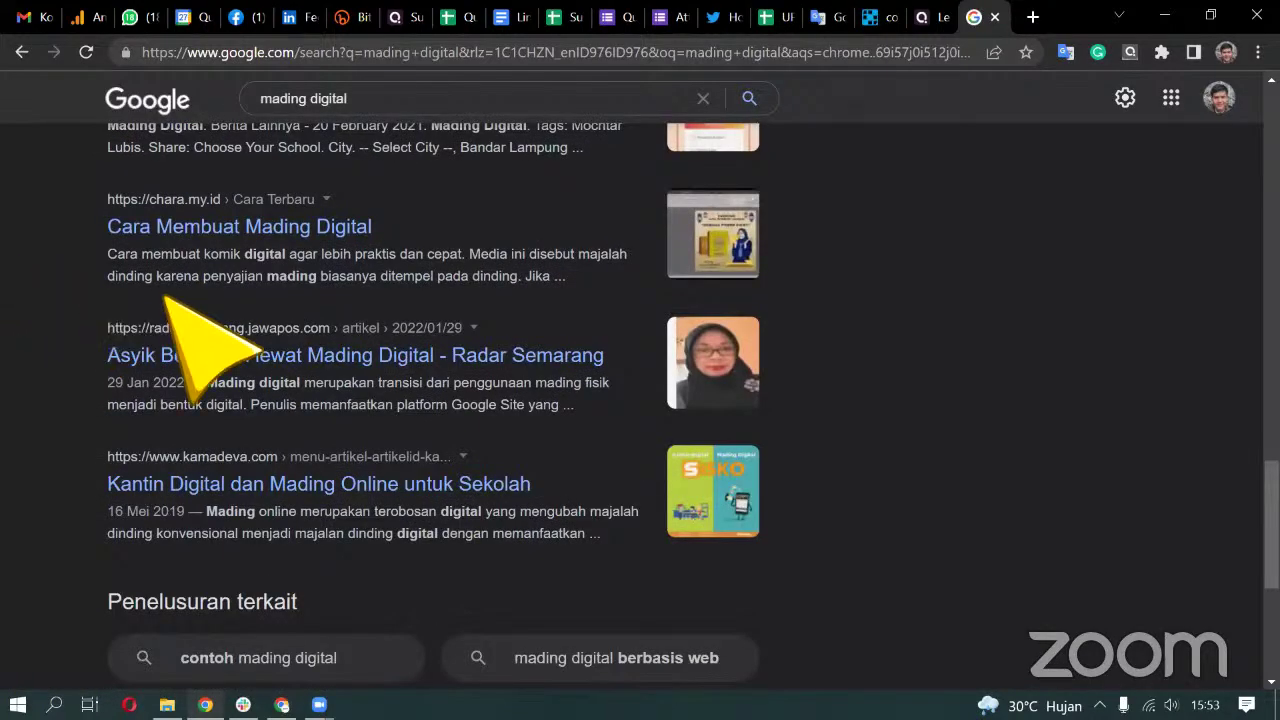
{"action": "scroll", "coordinate": [84, 305], "scroll_direction": "down", "scroll_amount": 3}
{"action": "scroll", "coordinate": [272, 332], "scroll_direction": "up", "scroll_amount": 3}
{"action": "scroll", "coordinate": [272, 332], "scroll_direction": "up", "scroll_amount": 10}
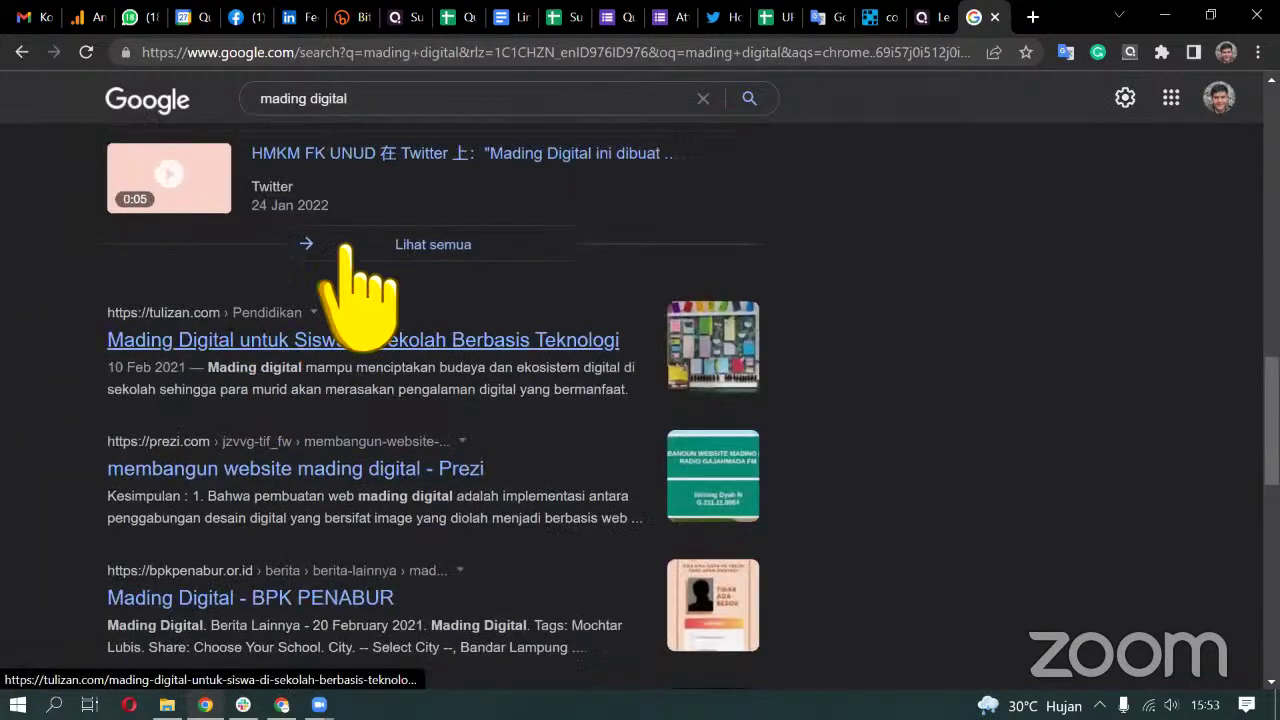
Search for 'padlet' and open the Padlet website's product page
{"action": "left_click", "coordinate": [390, 53]}
{"action": "type", "text": "padlet"}
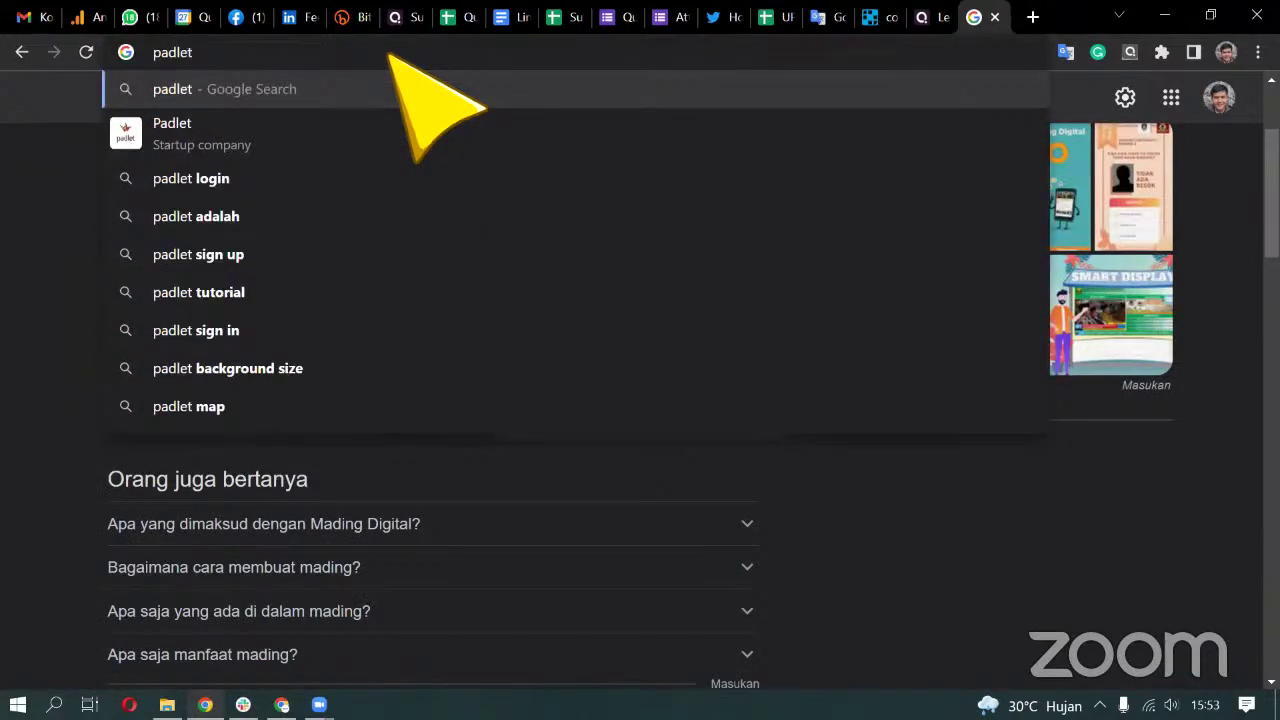
{"action": "key", "text": "Return"}
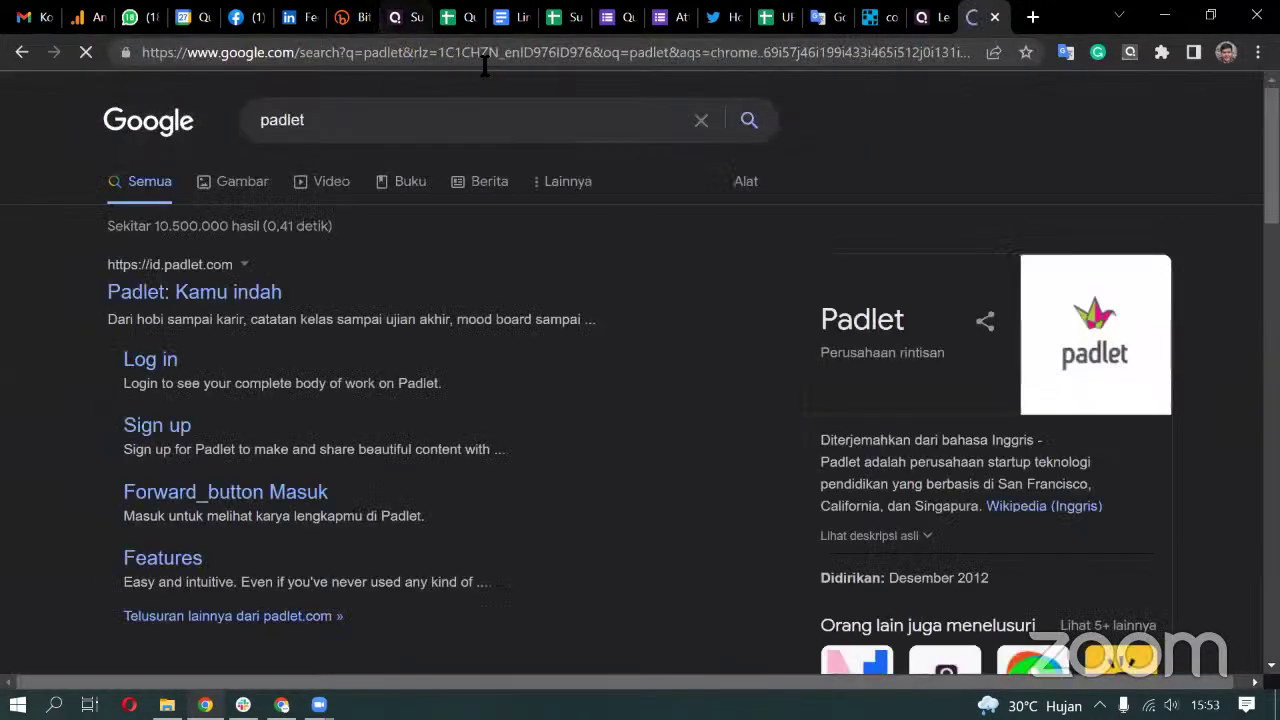
{"action": "left_click", "coordinate": [268, 295]}
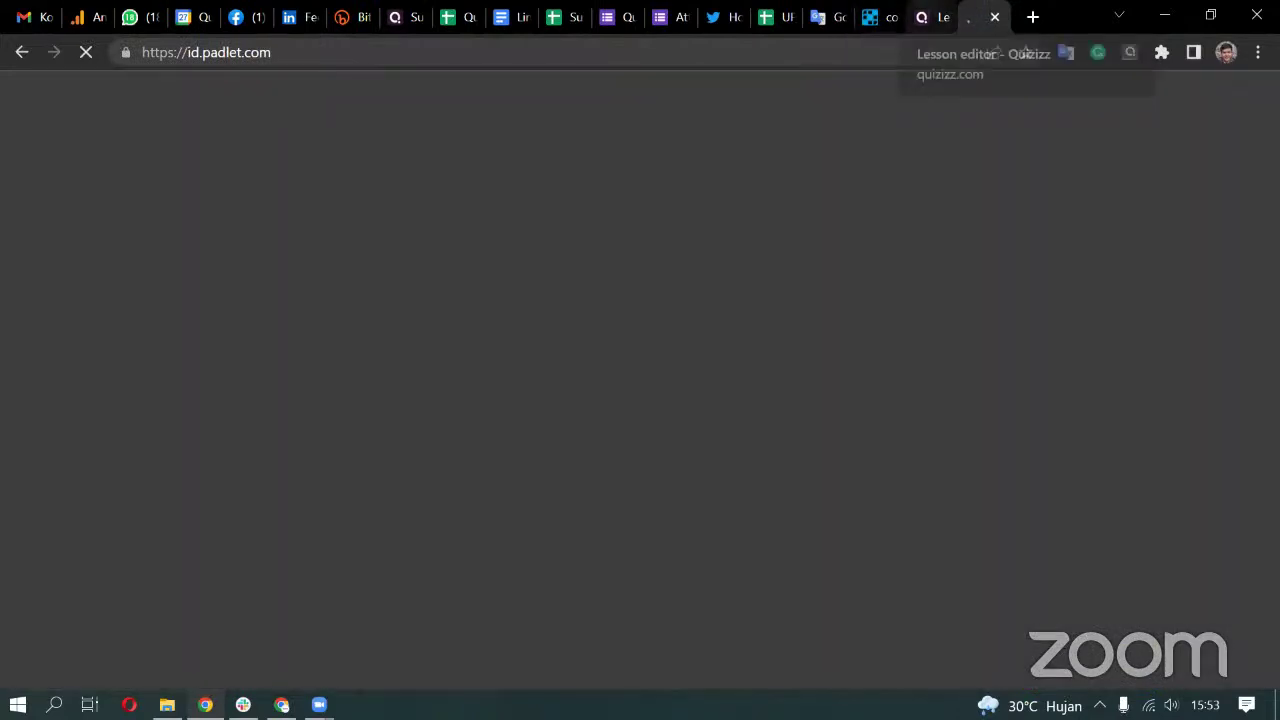
{"action": "left_click", "coordinate": [935, 17]}
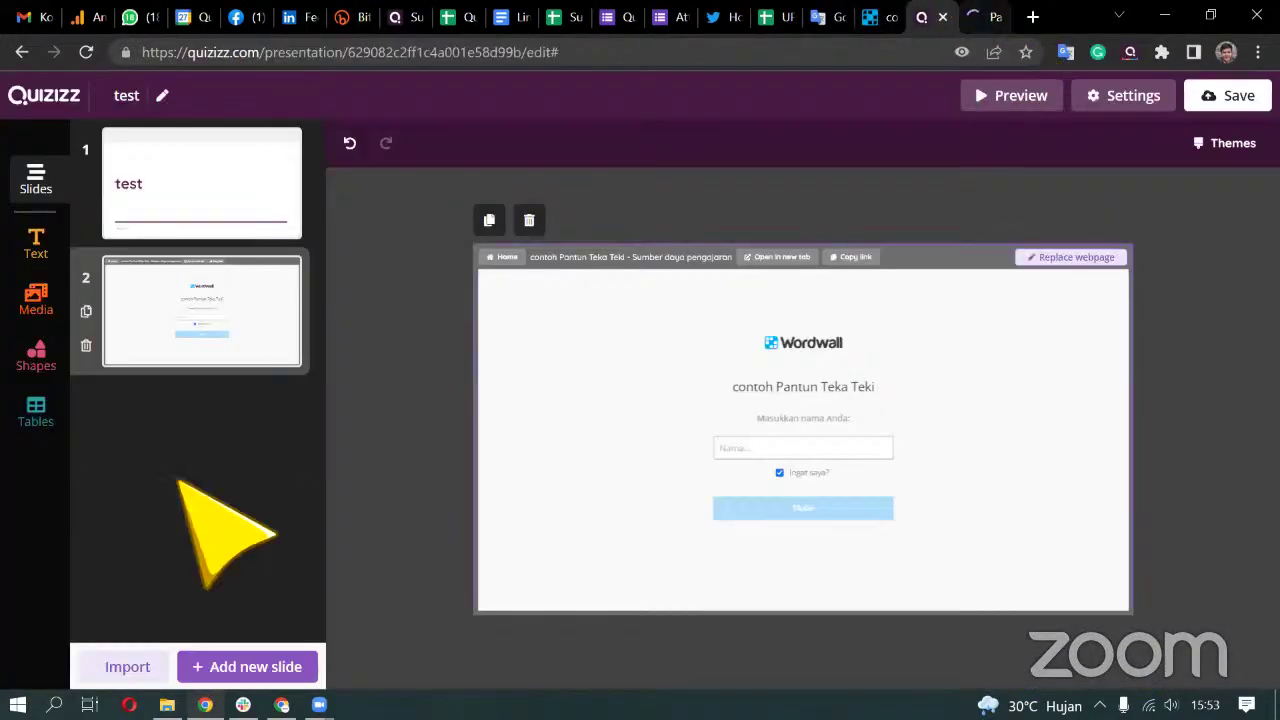
{"action": "left_click", "coordinate": [978, 17]}
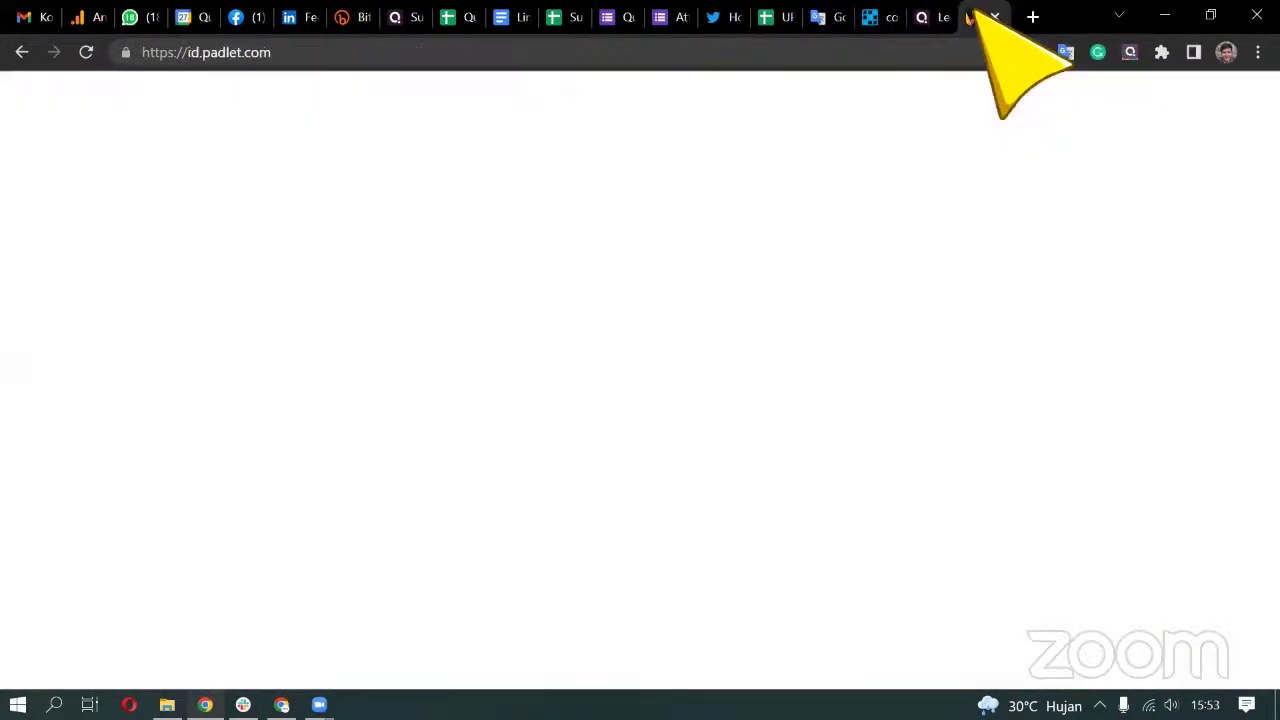
{"action": "scroll", "coordinate": [290, 378], "scroll_direction": "down", "scroll_amount": 3}
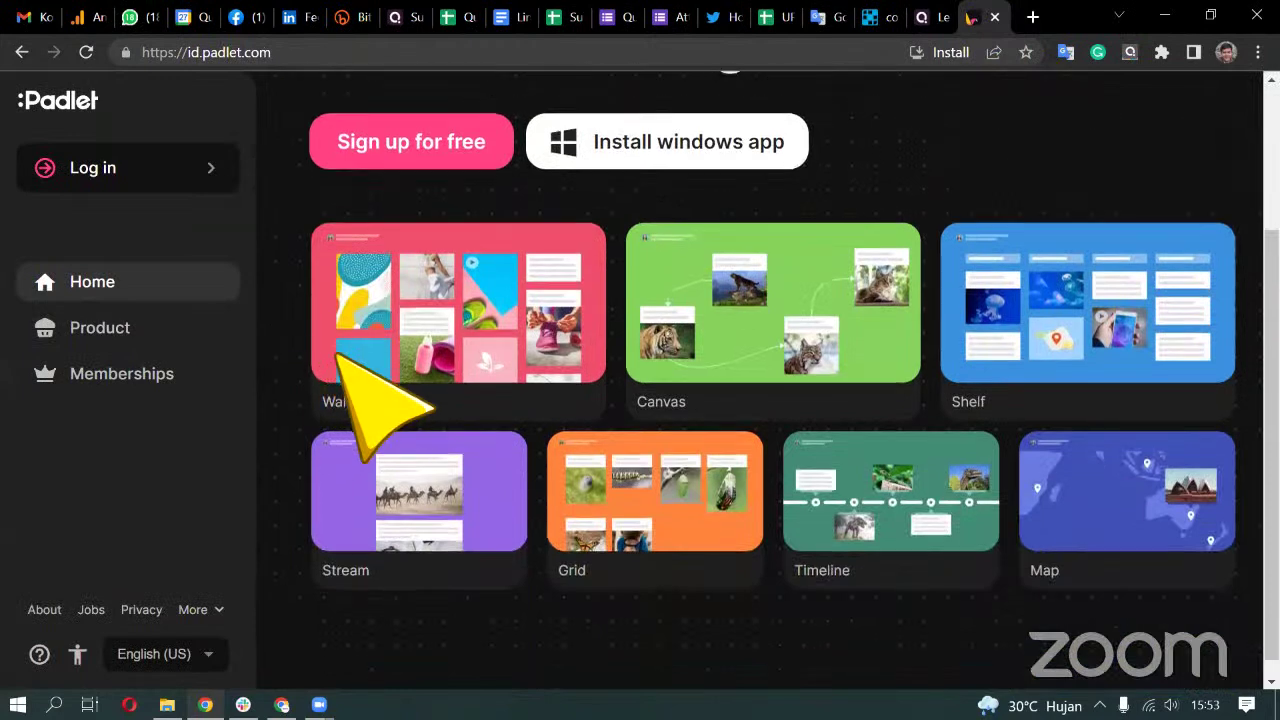
{"action": "left_click", "coordinate": [197, 335]}
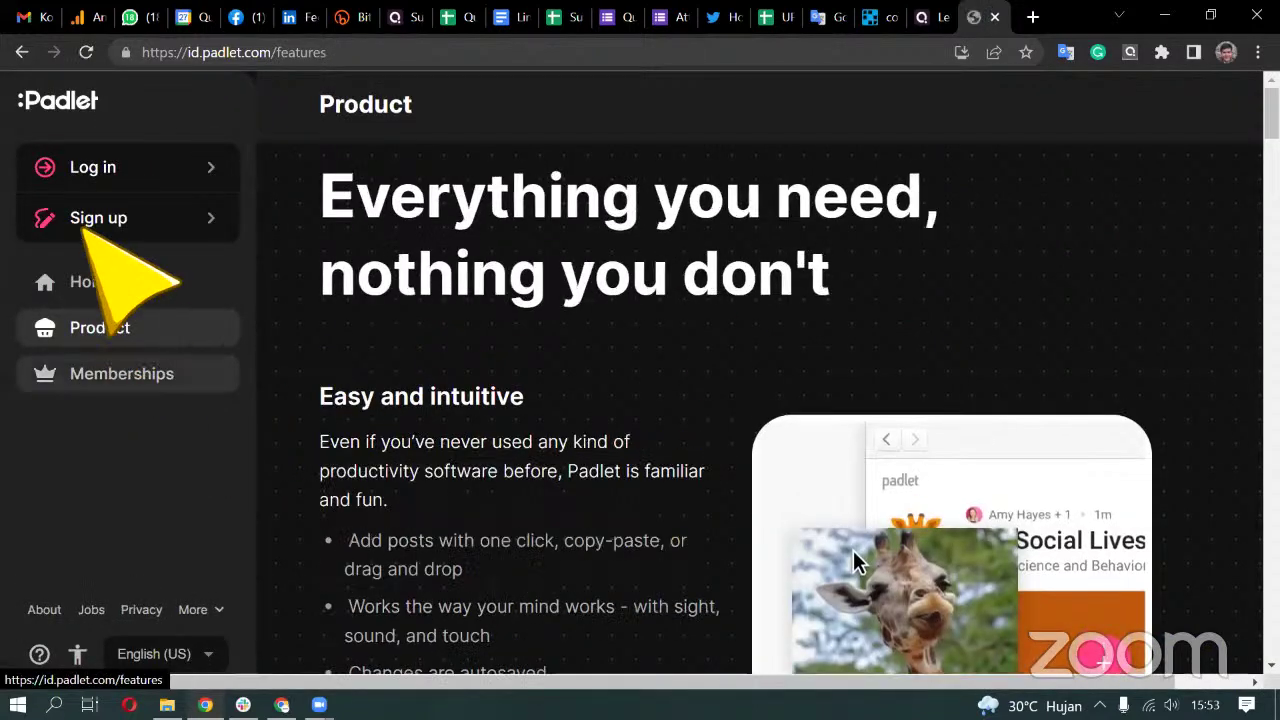
Log in to Padlet with a Google account and open the Tabel Periodik padlet
{"action": "left_click", "coordinate": [72, 168]}
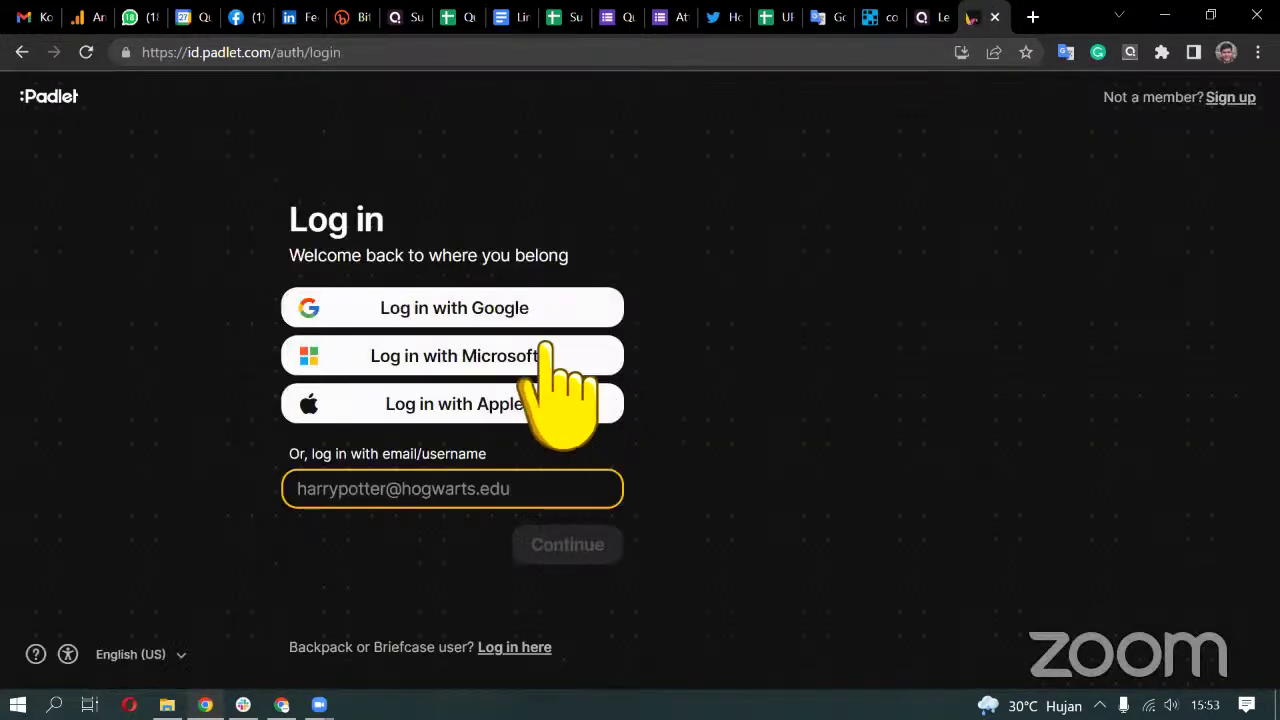
{"action": "left_click", "coordinate": [536, 318]}
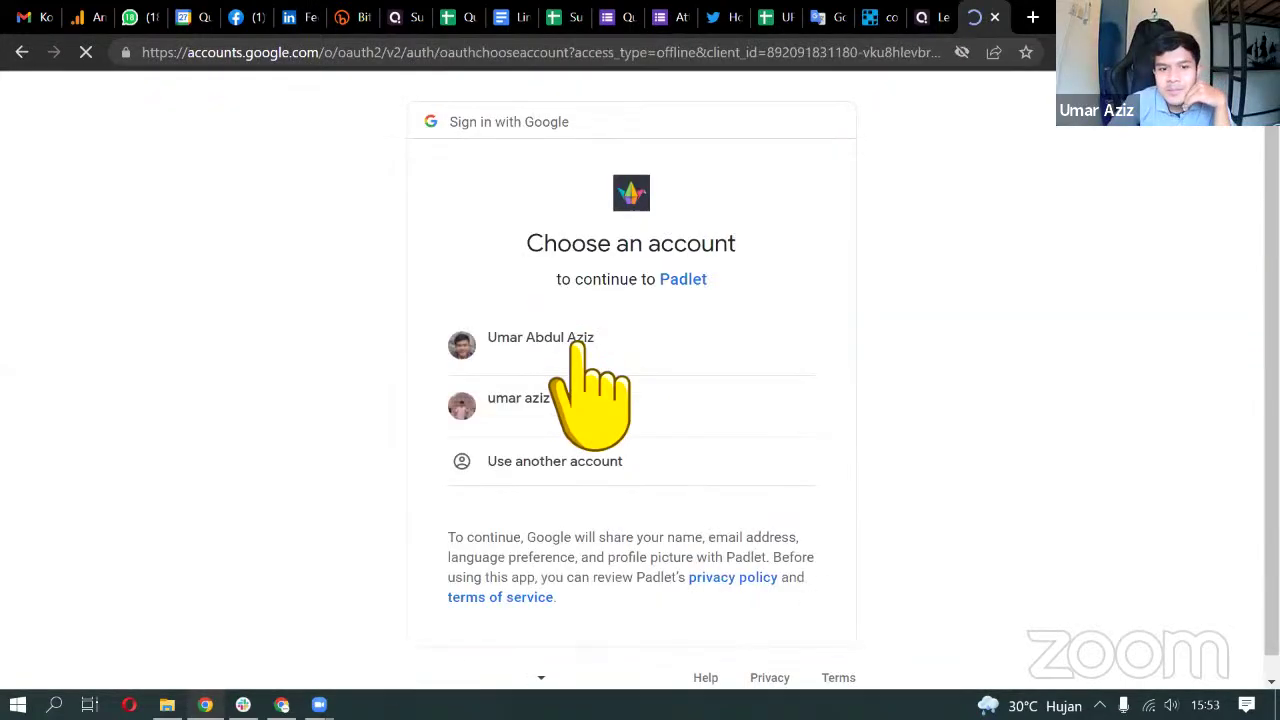
{"action": "left_click", "coordinate": [567, 345]}
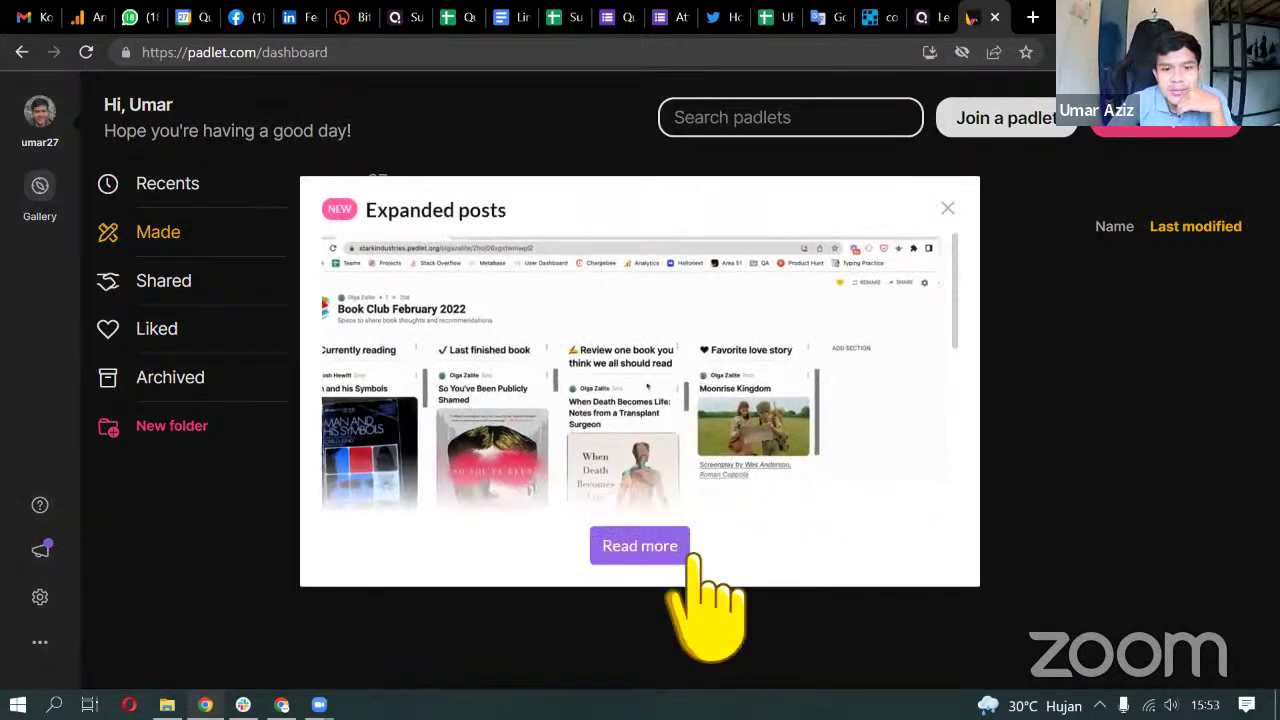
{"action": "left_click", "coordinate": [948, 209]}
{"action": "left_click", "coordinate": [493, 287]}
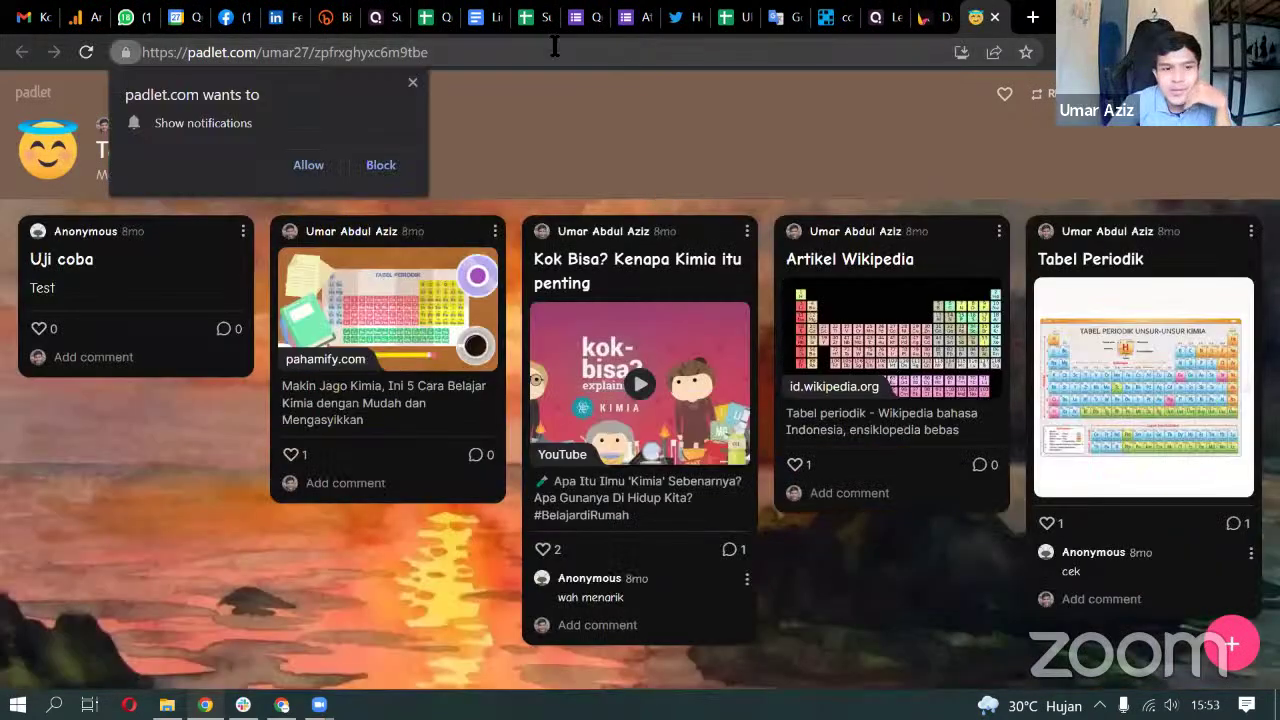
Block the notification prompt and copy the Tabel Periodik link from Share
{"action": "left_click", "coordinate": [413, 83]}
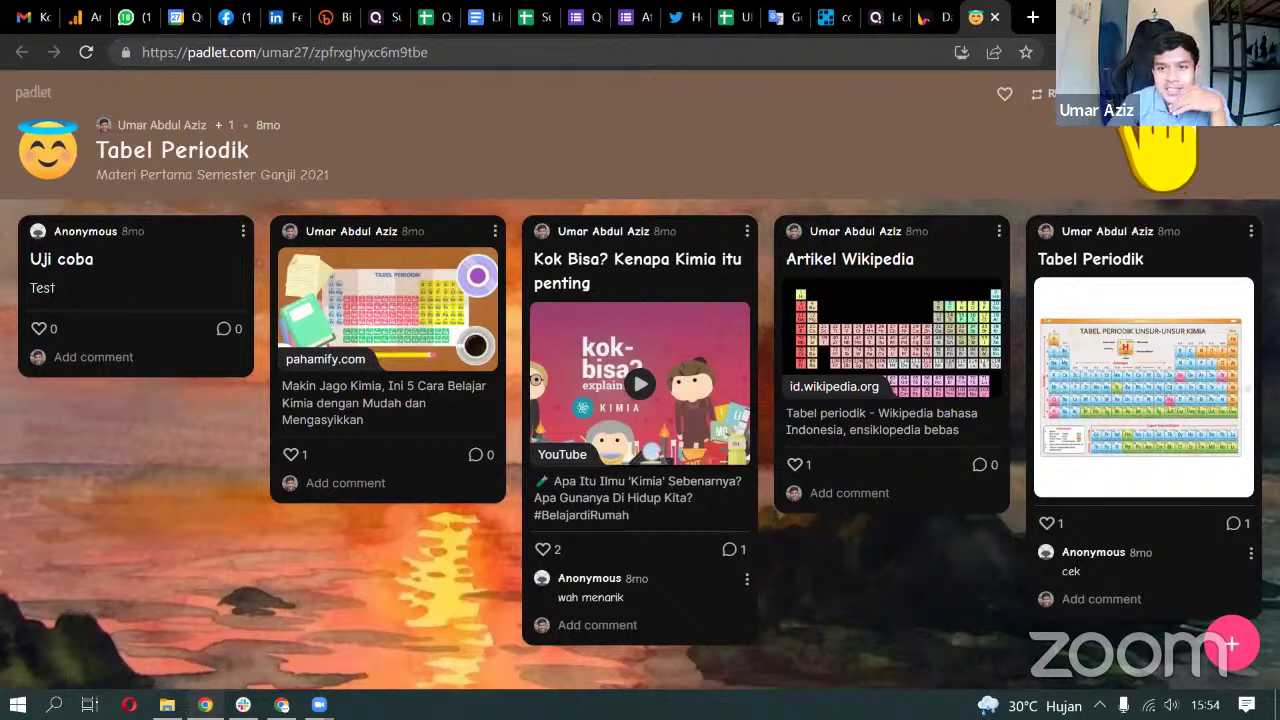
{"action": "left_click", "coordinate": [1195, 93]}
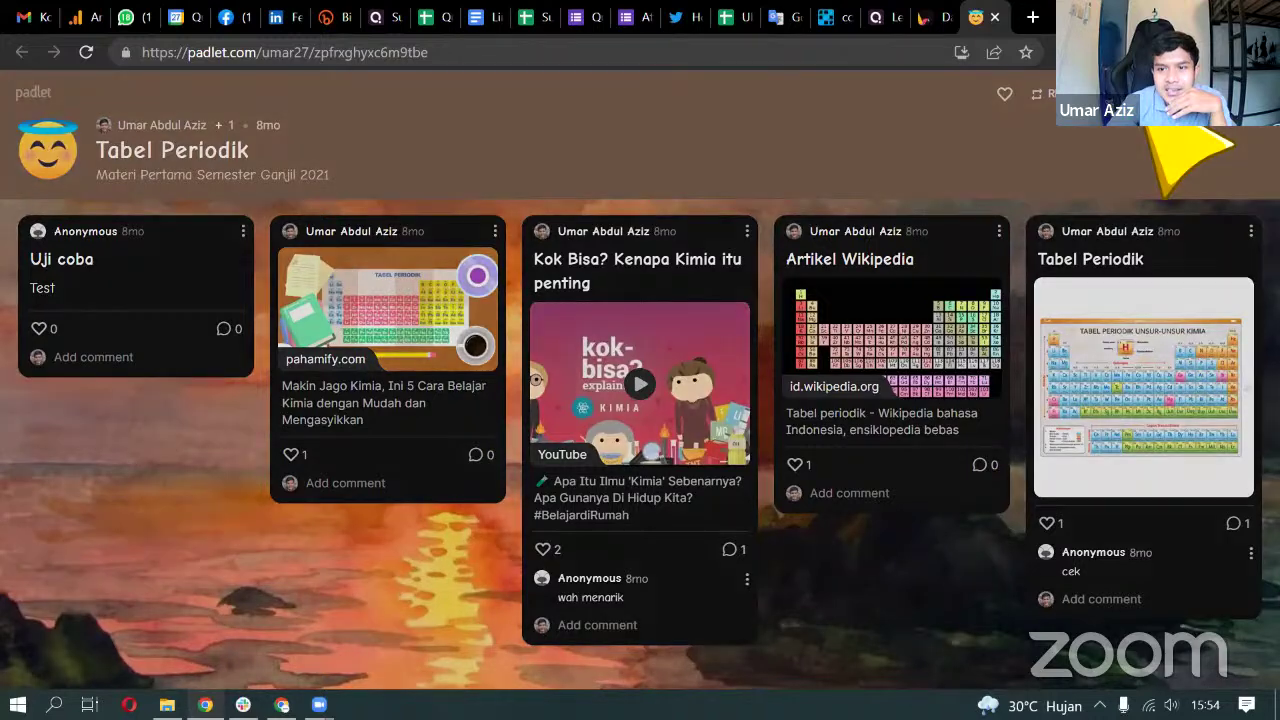
{"action": "scroll", "coordinate": [1150, 390], "scroll_direction": "down", "scroll_amount": 2}
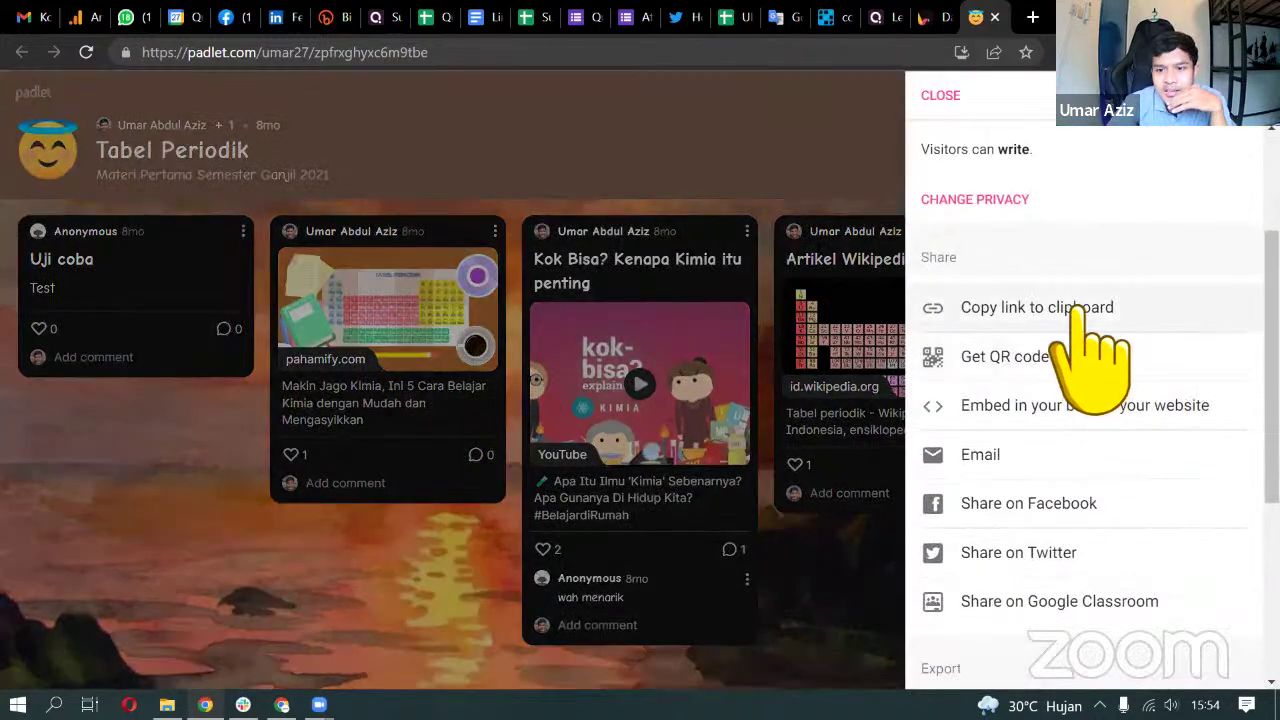
{"action": "left_click", "coordinate": [1128, 305]}
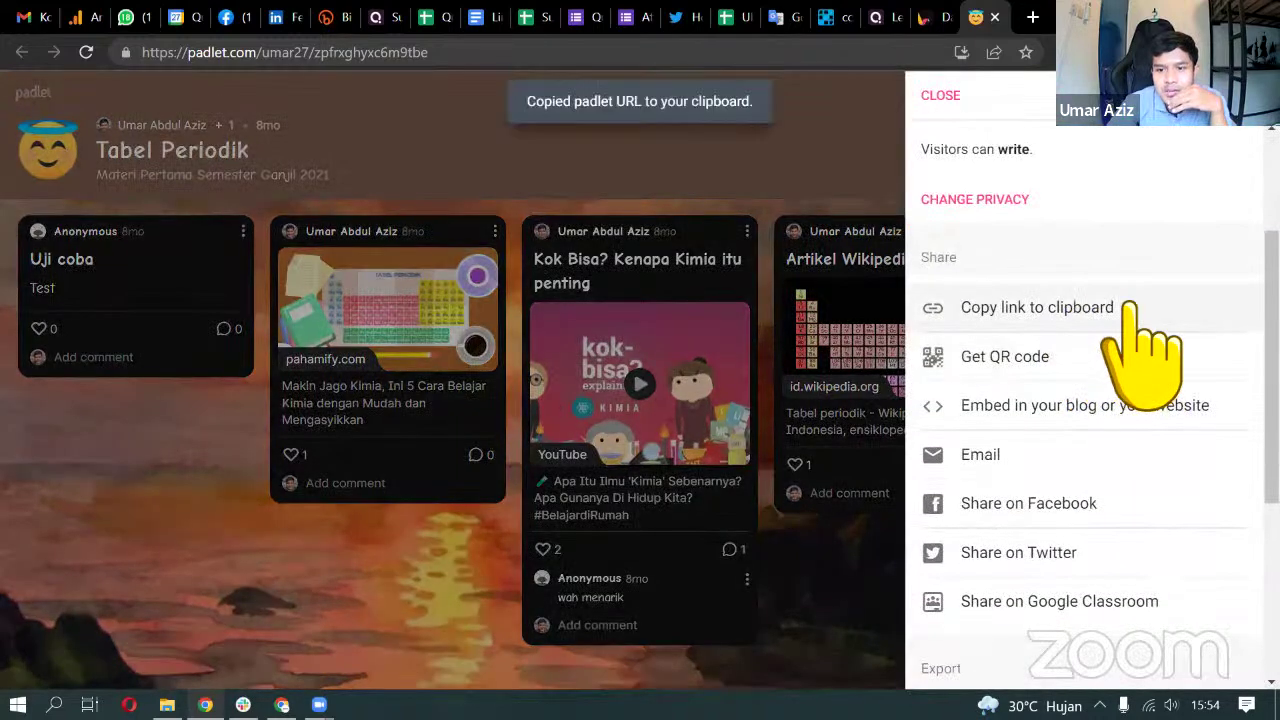
Add a web page slide 3 embedding the pasted padlet link, then return to slide 2
{"action": "left_click", "coordinate": [870, 17]}
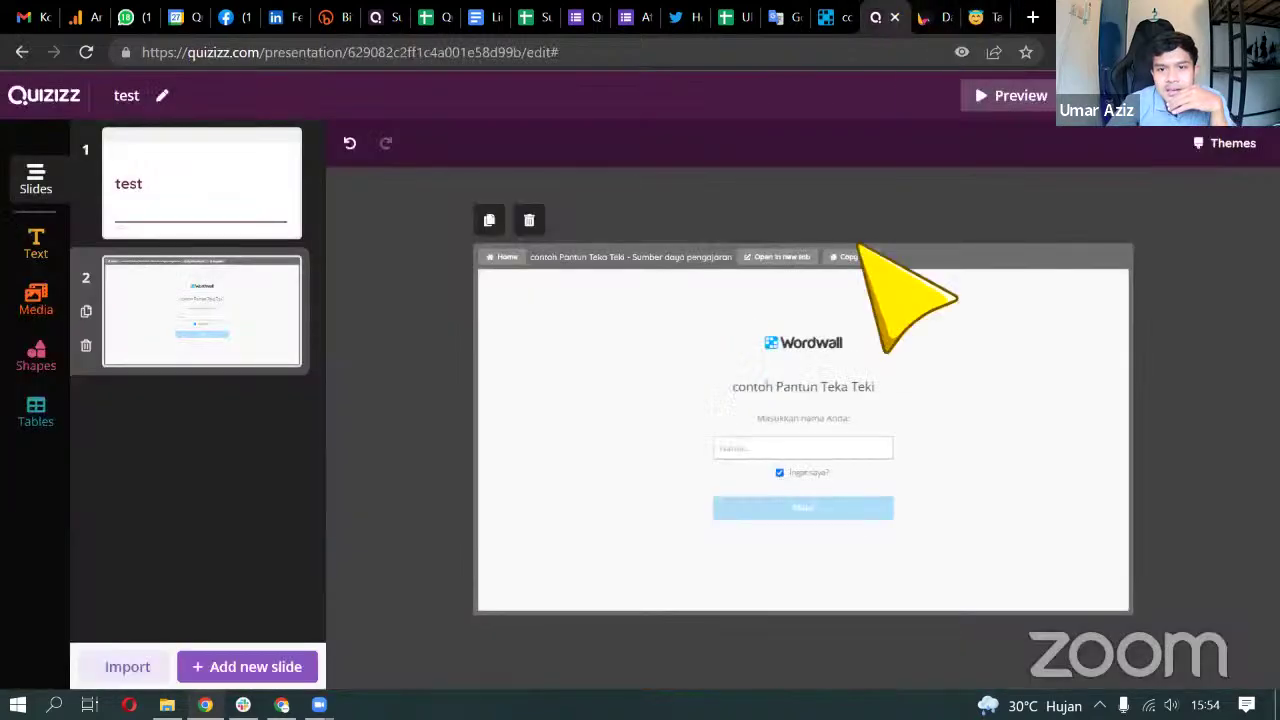
{"action": "left_click", "coordinate": [247, 666]}
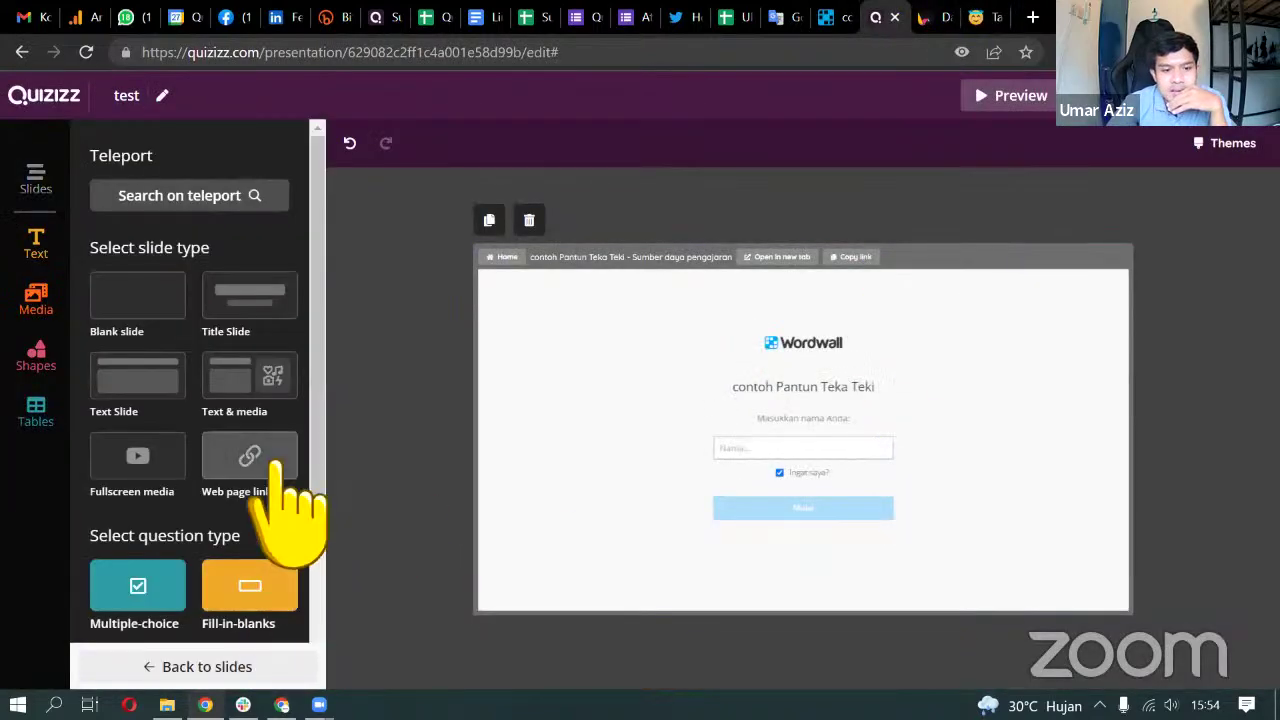
{"action": "left_click", "coordinate": [249, 451]}
{"action": "left_click", "coordinate": [816, 455]}
{"action": "left_click", "coordinate": [654, 489]}
{"action": "key", "text": "ctrl+v"}
{"action": "left_click", "coordinate": [822, 549]}
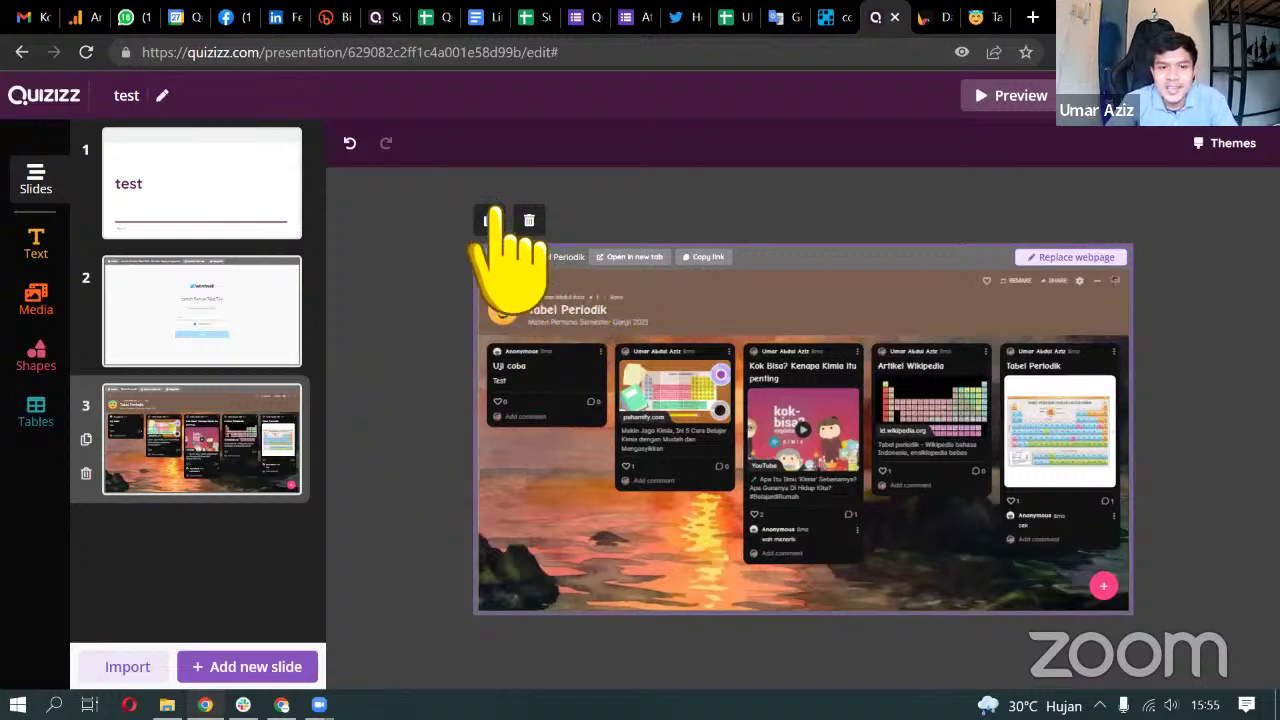
{"action": "left_click", "coordinate": [284, 312]}
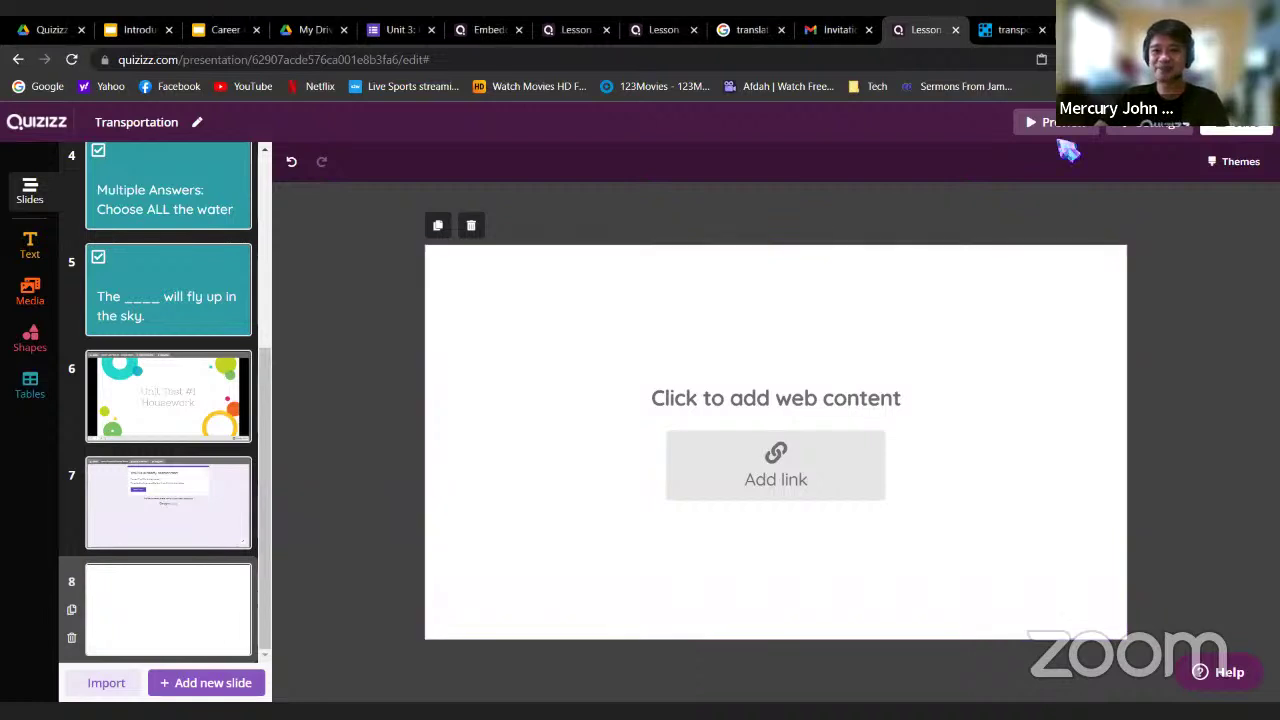
Close the lesson editor tab and dismiss the Wordwall assignment dialog
{"action": "left_click", "coordinate": [955, 30]}
{"action": "left_click", "coordinate": [997, 188]}
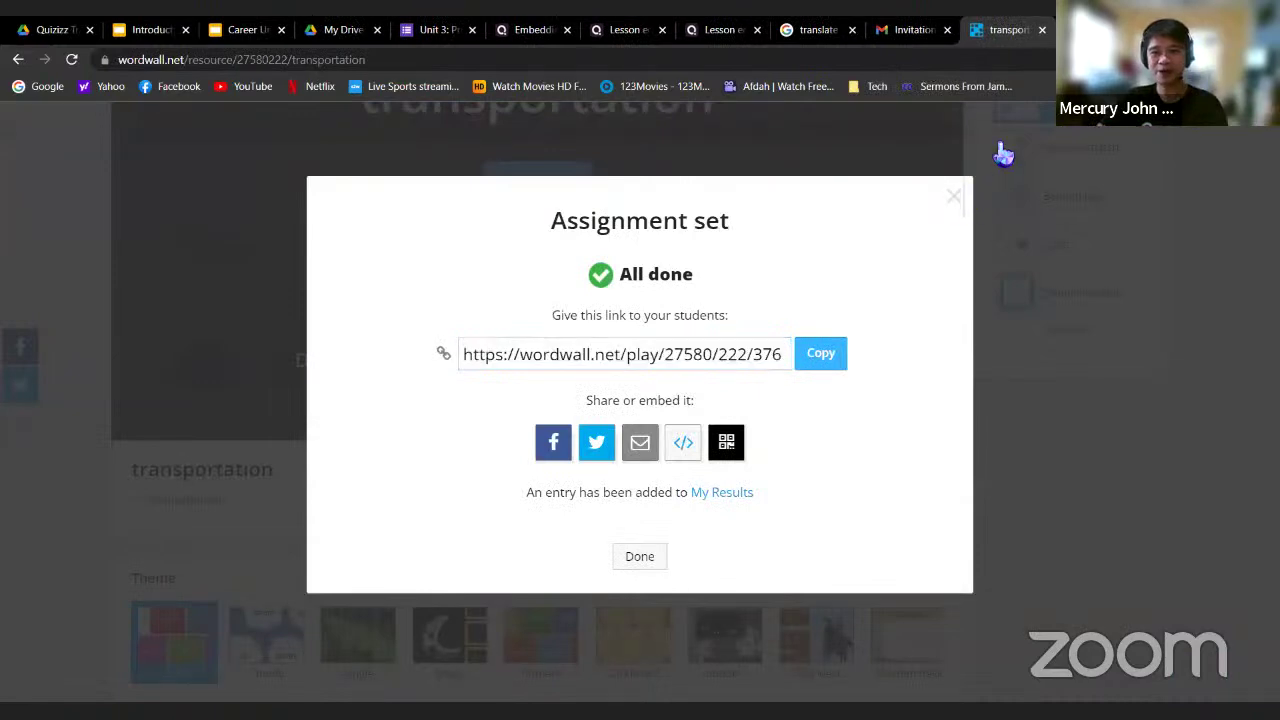
{"action": "left_click", "coordinate": [954, 196]}
Open quizizz.com in a new tab and reopen Transportation from My library for editing
{"action": "key", "text": "ctrl+t"}
{"action": "type", "text": "quizizz.com"}
{"action": "key", "text": "Return"}
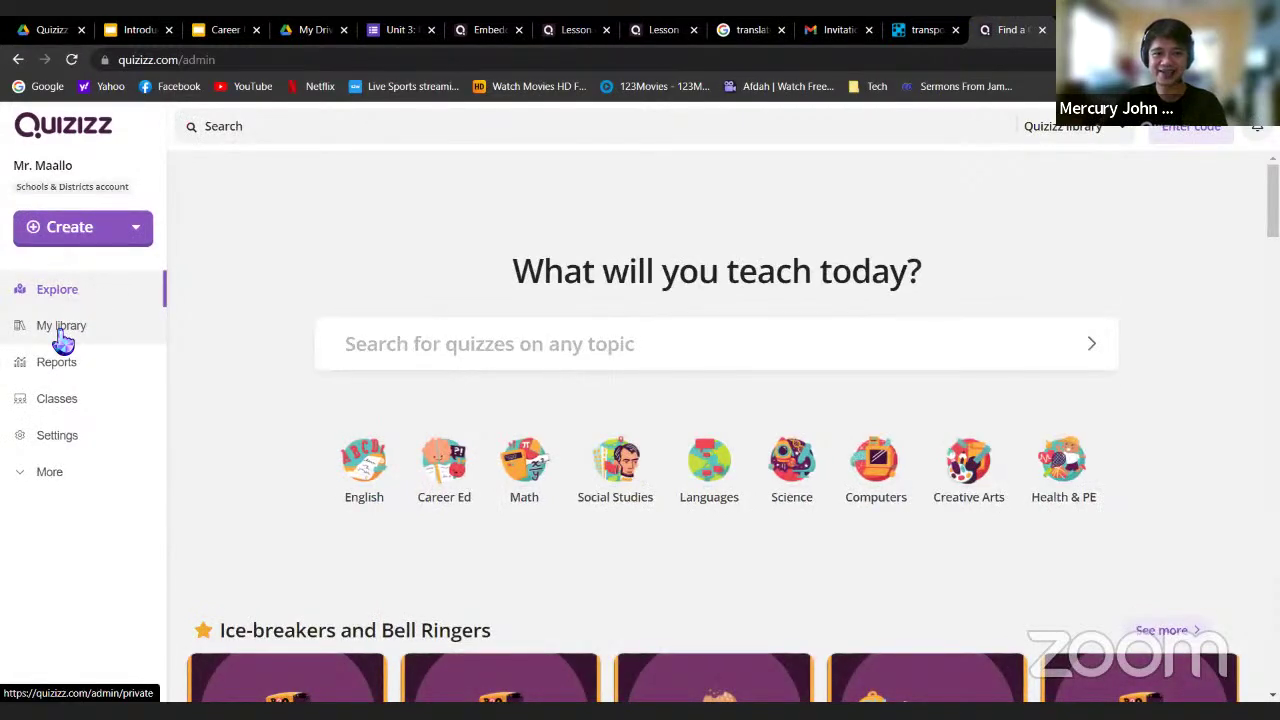
{"action": "left_click", "coordinate": [62, 338]}
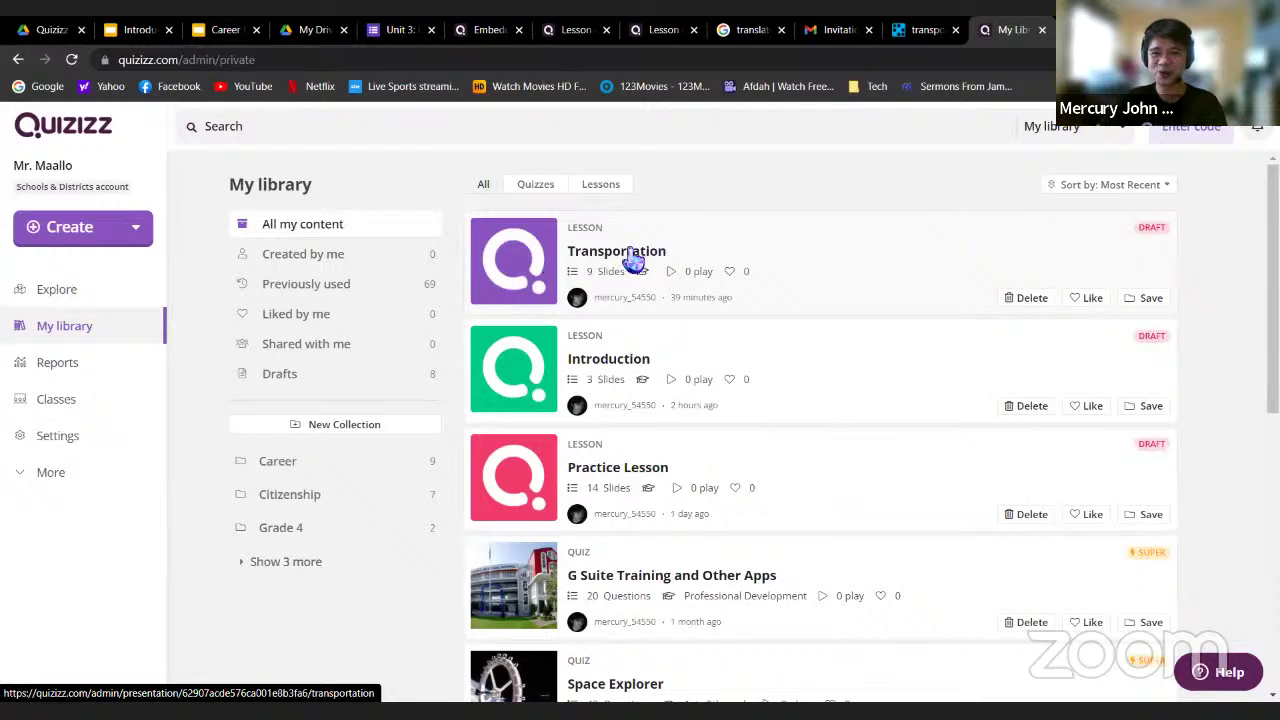
{"action": "left_click", "coordinate": [634, 258]}
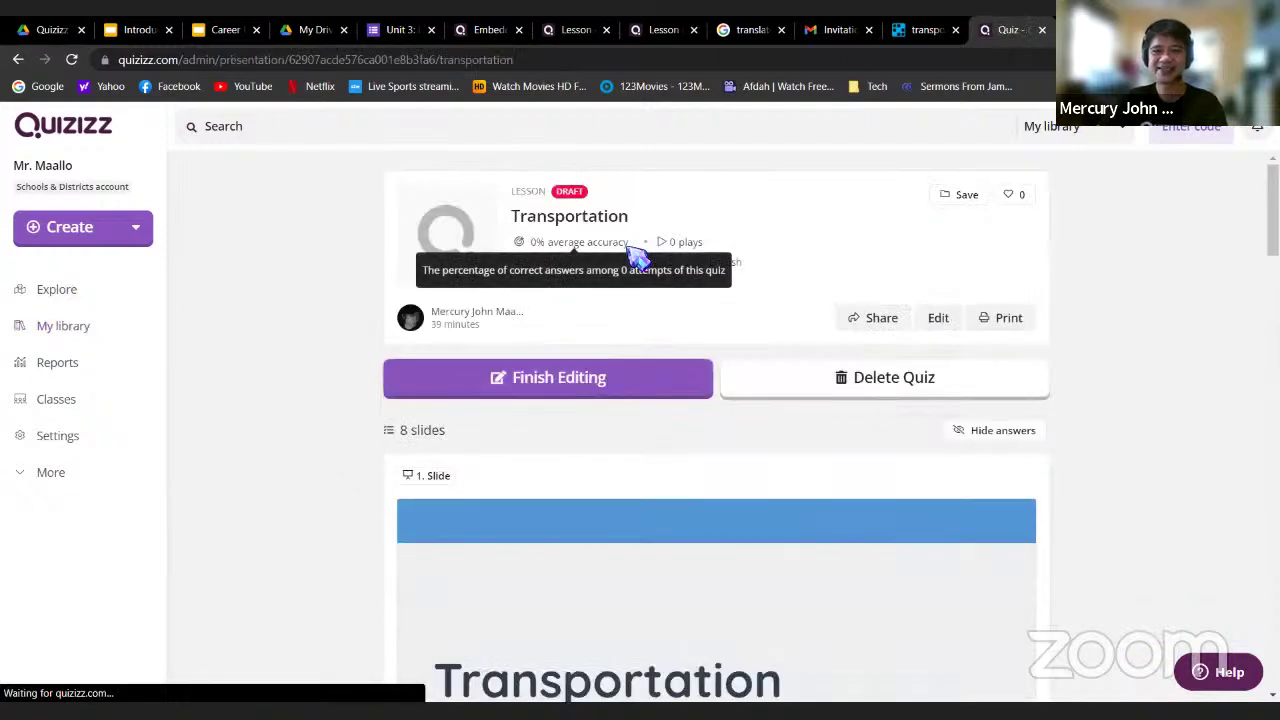
{"action": "left_click", "coordinate": [560, 386]}
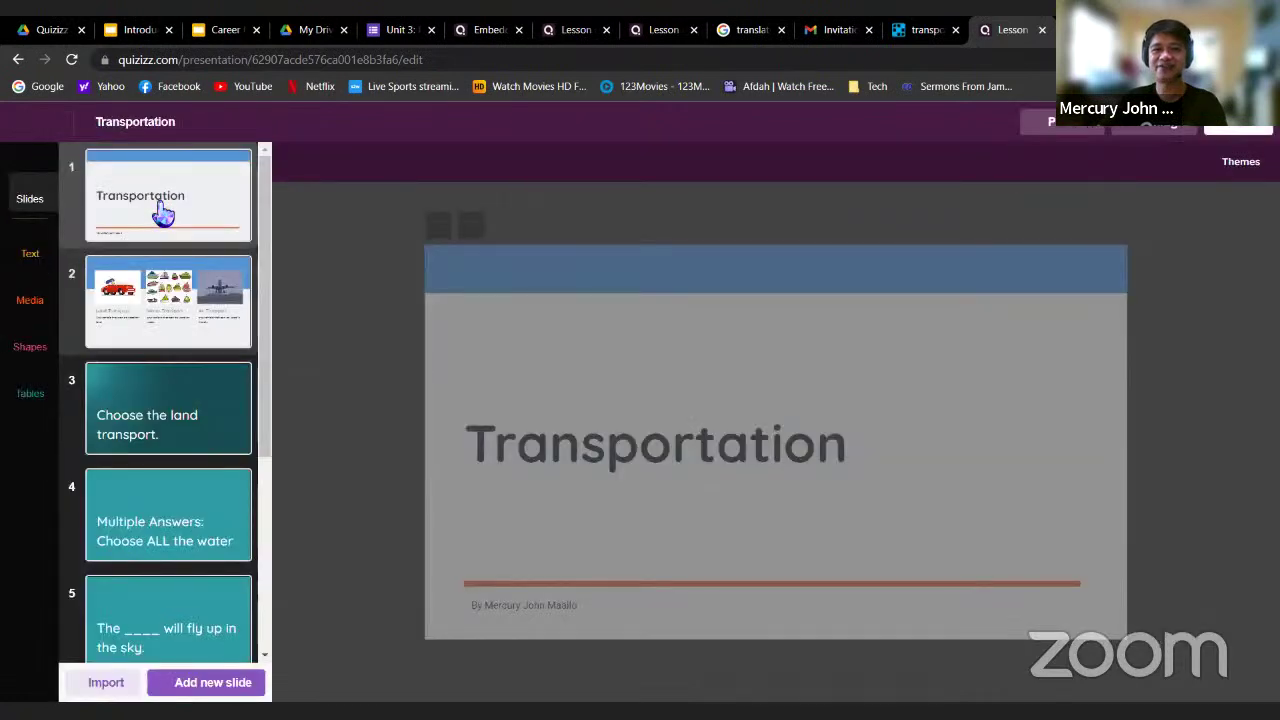
Open the empty slide 8, then pass the Unit 3 Google Form to the Wordwall transportation tab
{"action": "scroll", "coordinate": [195, 350], "scroll_direction": "down", "scroll_amount": 3}
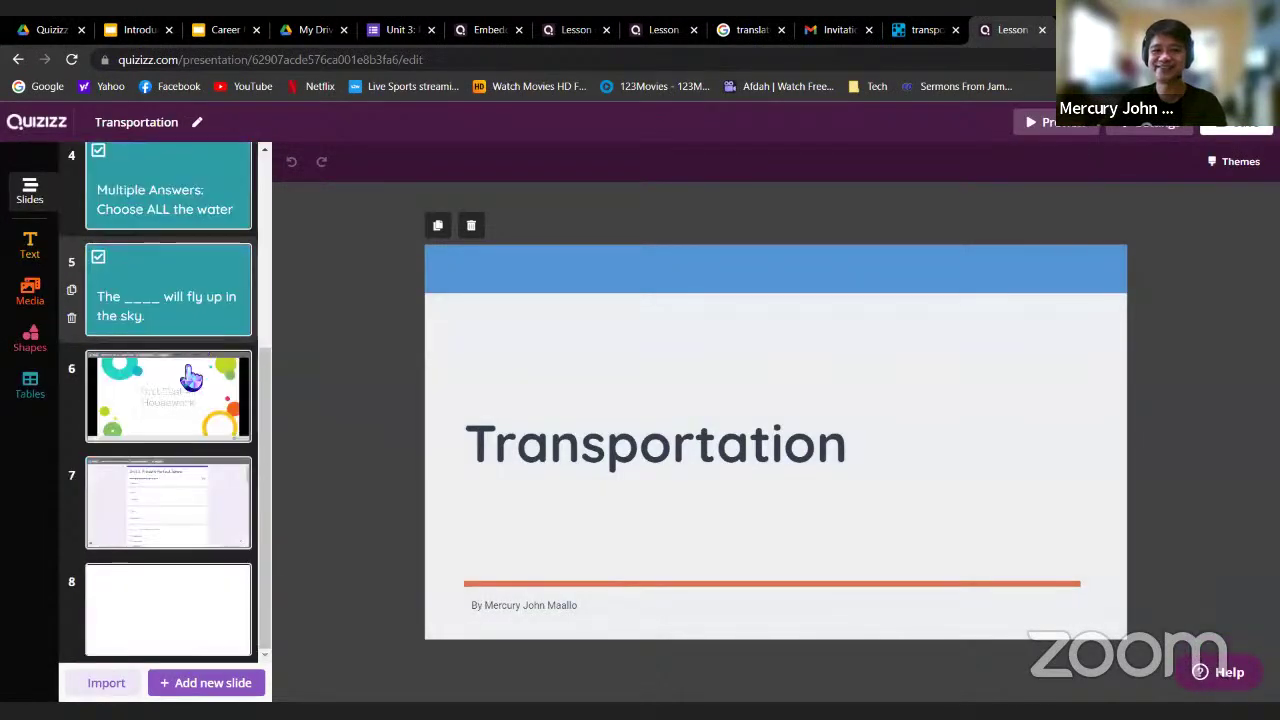
{"action": "left_click", "coordinate": [200, 605]}
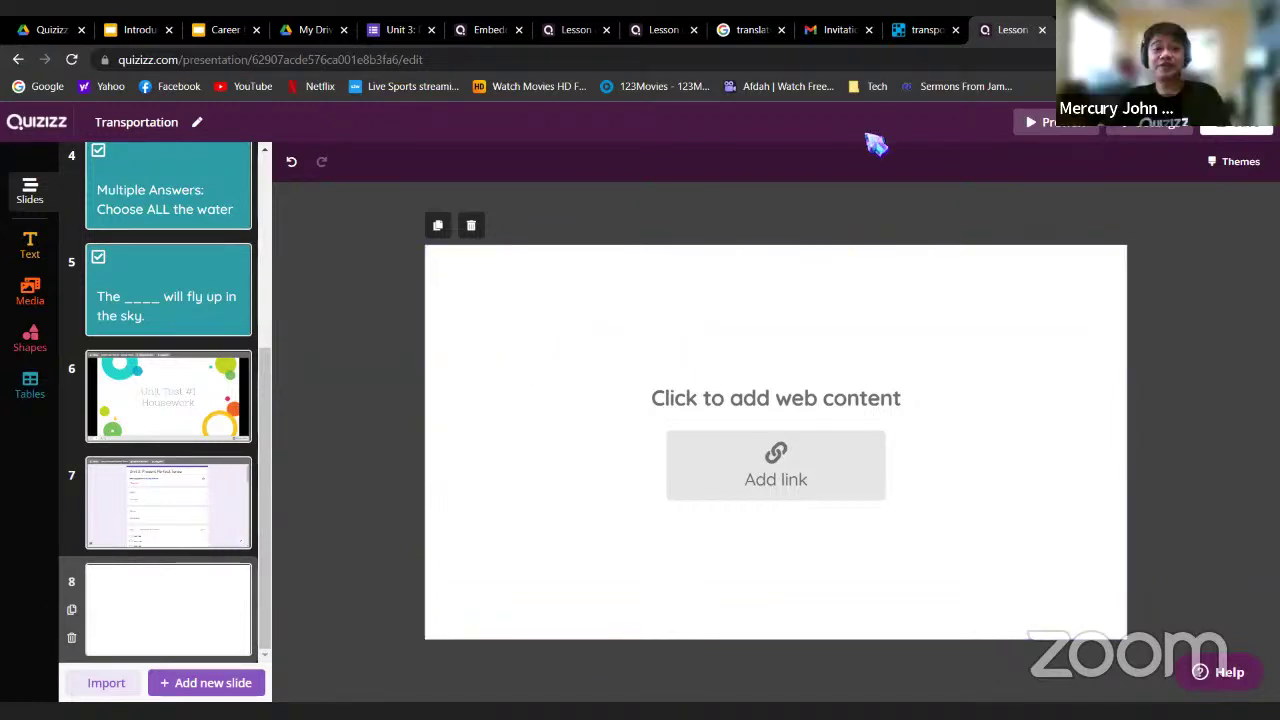
{"action": "left_click", "coordinate": [226, 29]}
{"action": "left_click", "coordinate": [400, 31]}
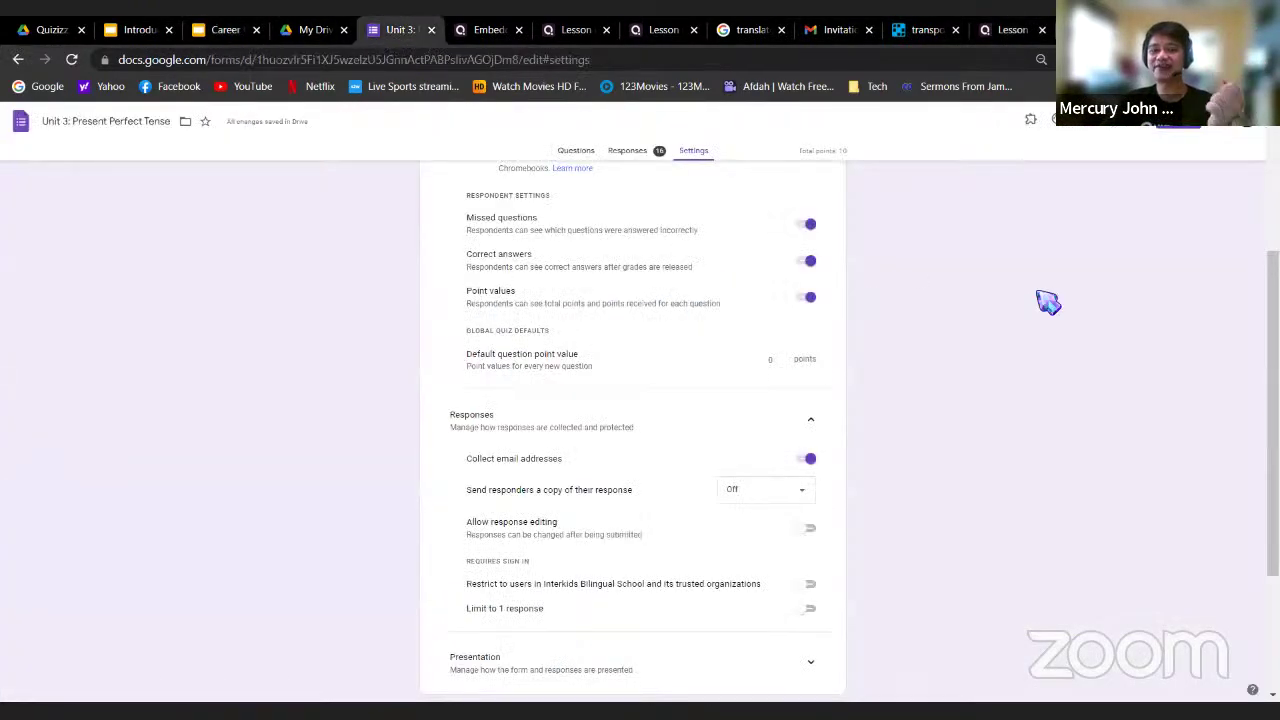
{"action": "scroll", "coordinate": [722, 347], "scroll_direction": "up", "scroll_amount": 3}
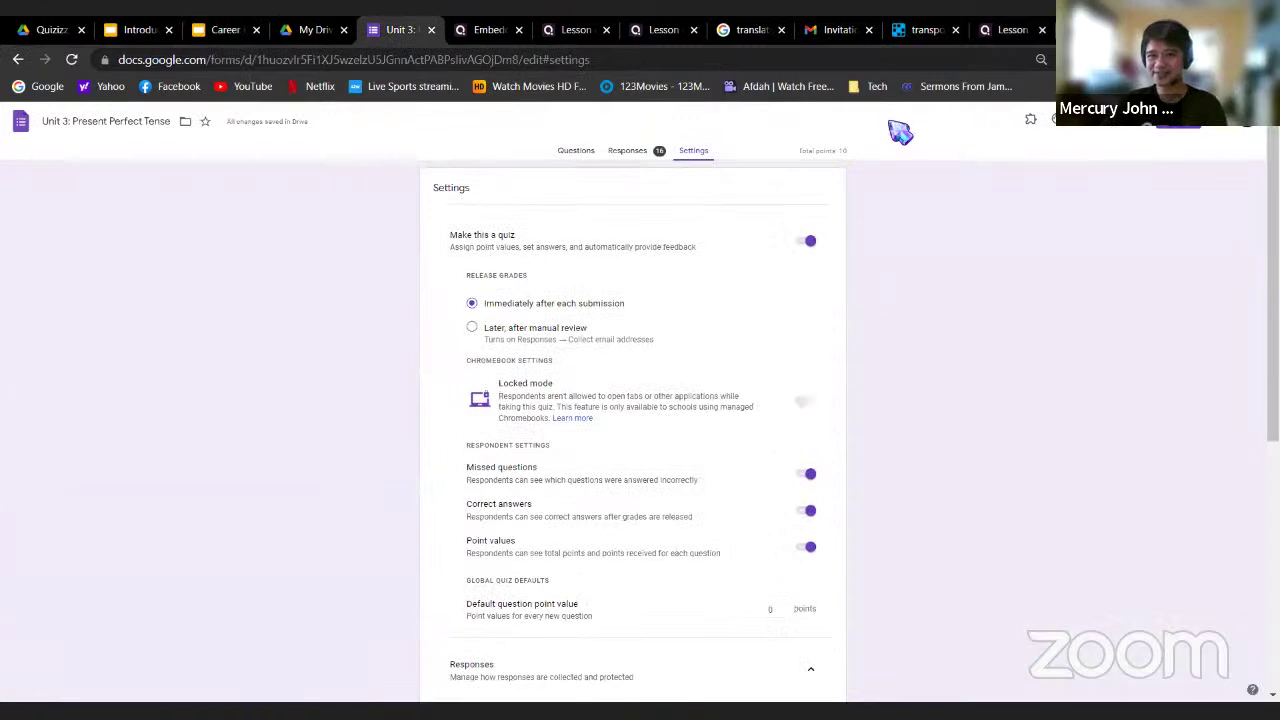
{"action": "left_click", "coordinate": [925, 31]}
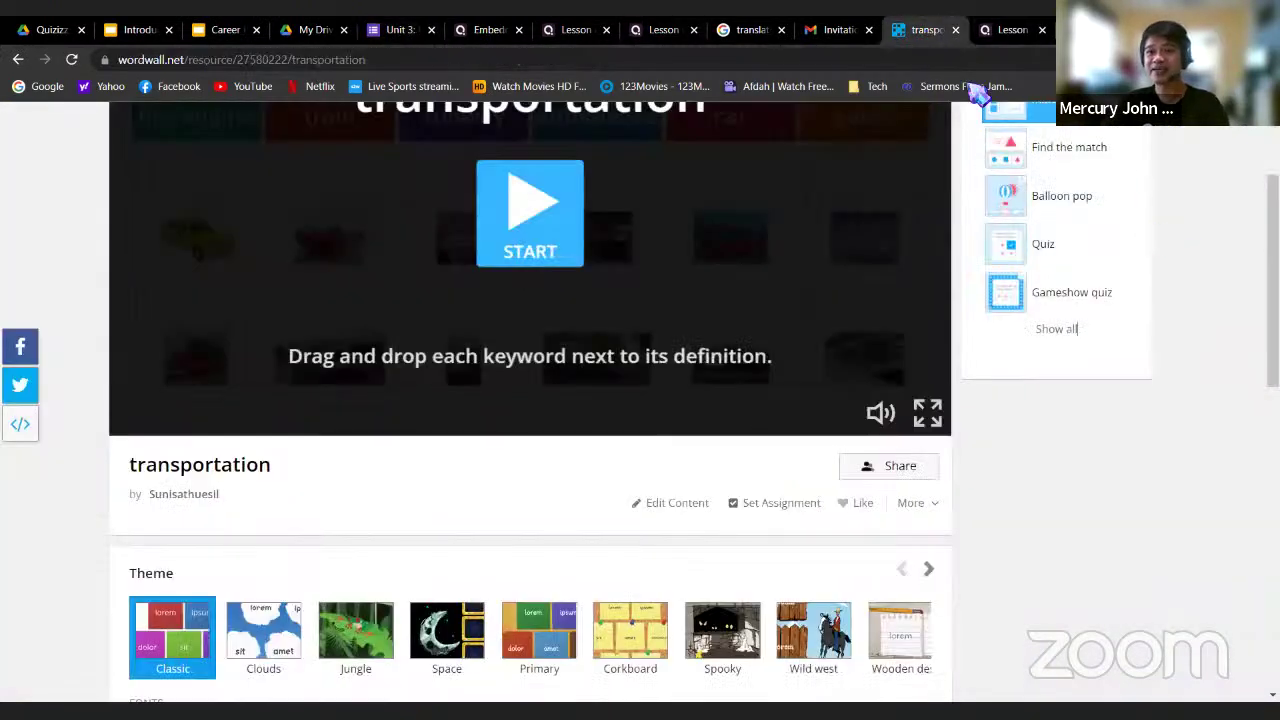
Search the web for 'liveworksheets' in a new tab and go to Liveworksheets.com
{"action": "left_click", "coordinate": [1020, 30]}
{"action": "key", "text": "ctrl+t"}
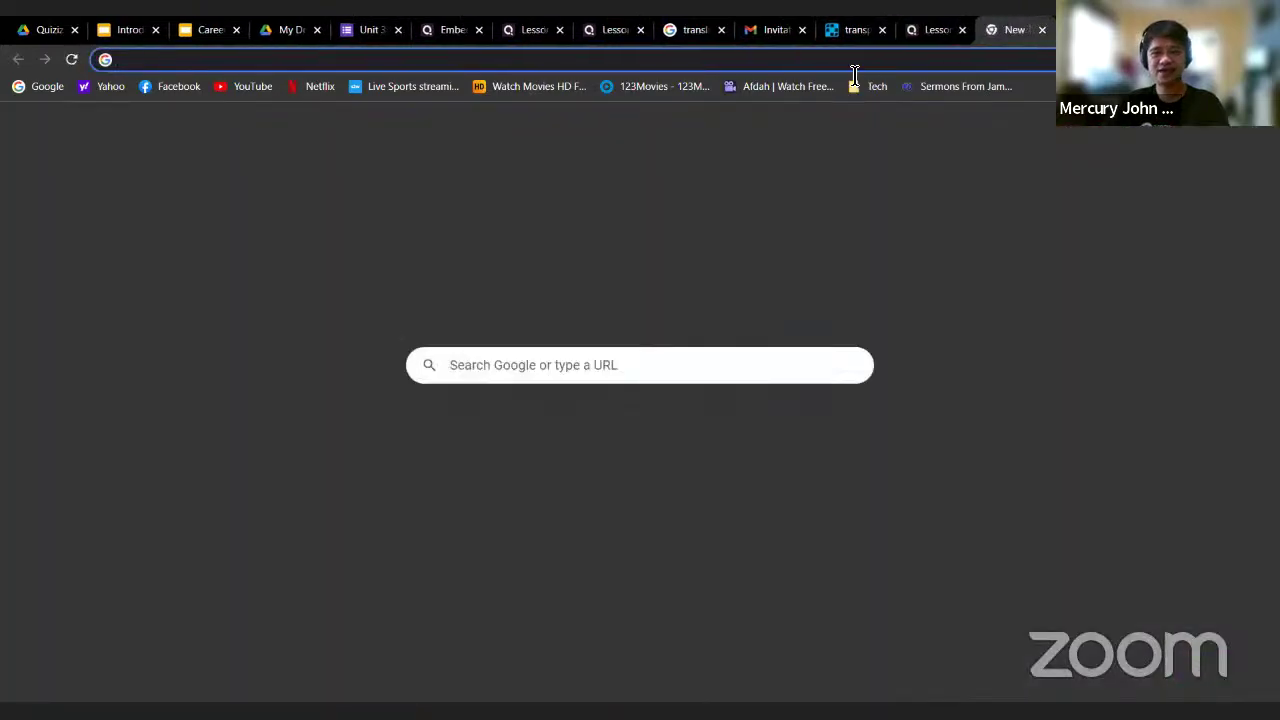
{"action": "type", "text": "liveworksheets"}
{"action": "key", "text": "Return"}
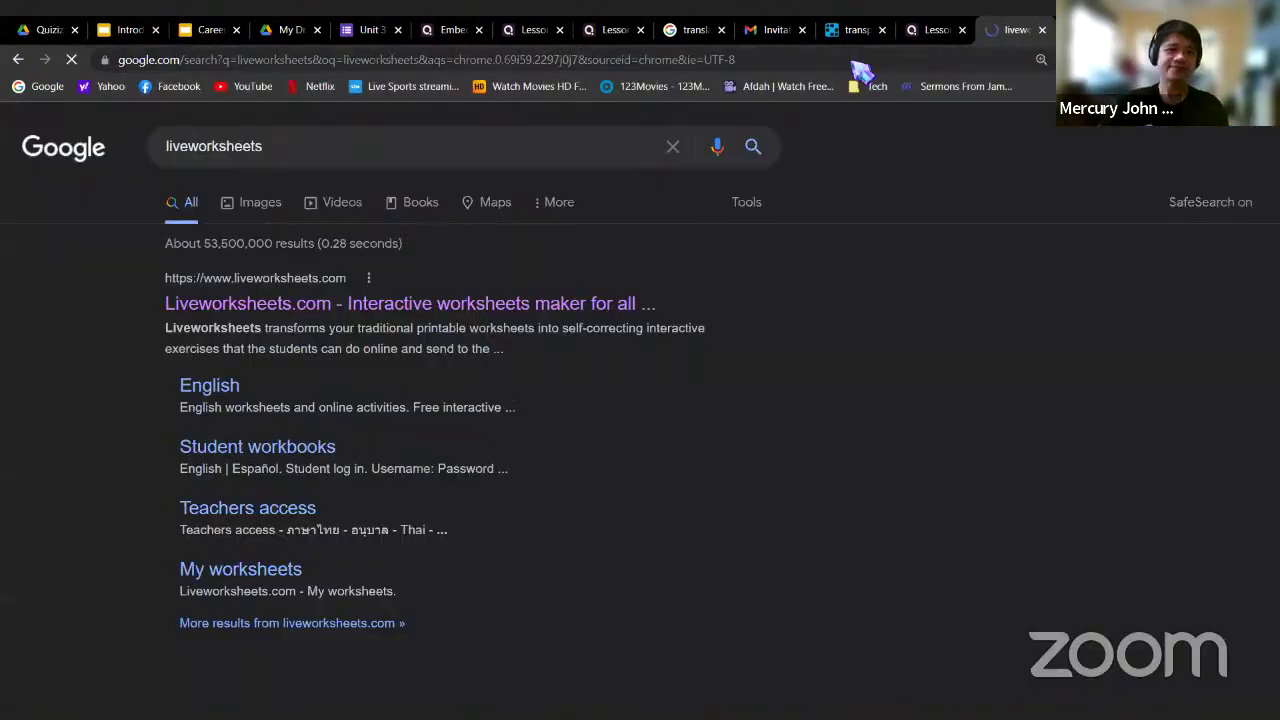
{"action": "left_click", "coordinate": [370, 303]}
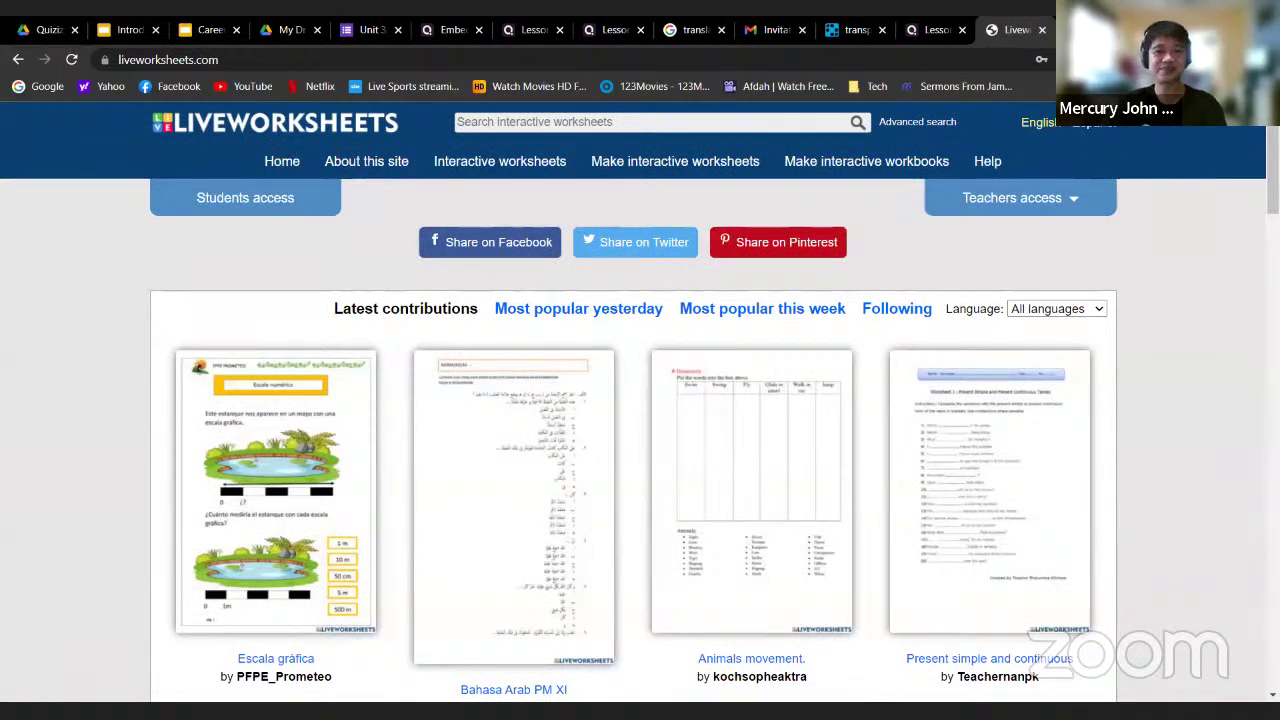
Log in through Teachers access and search worksheets for 'transportation'
{"action": "left_click", "coordinate": [1093, 208]}
{"action": "left_click", "coordinate": [1026, 372]}
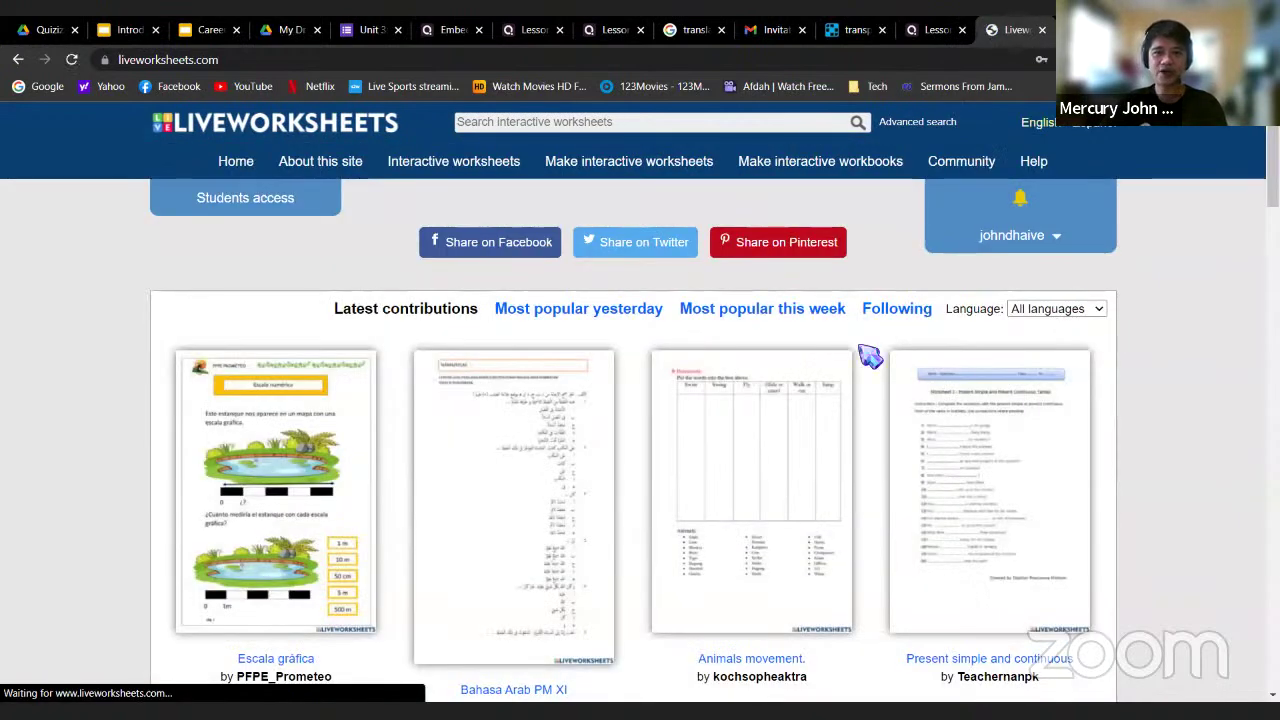
{"action": "left_click", "coordinate": [643, 128]}
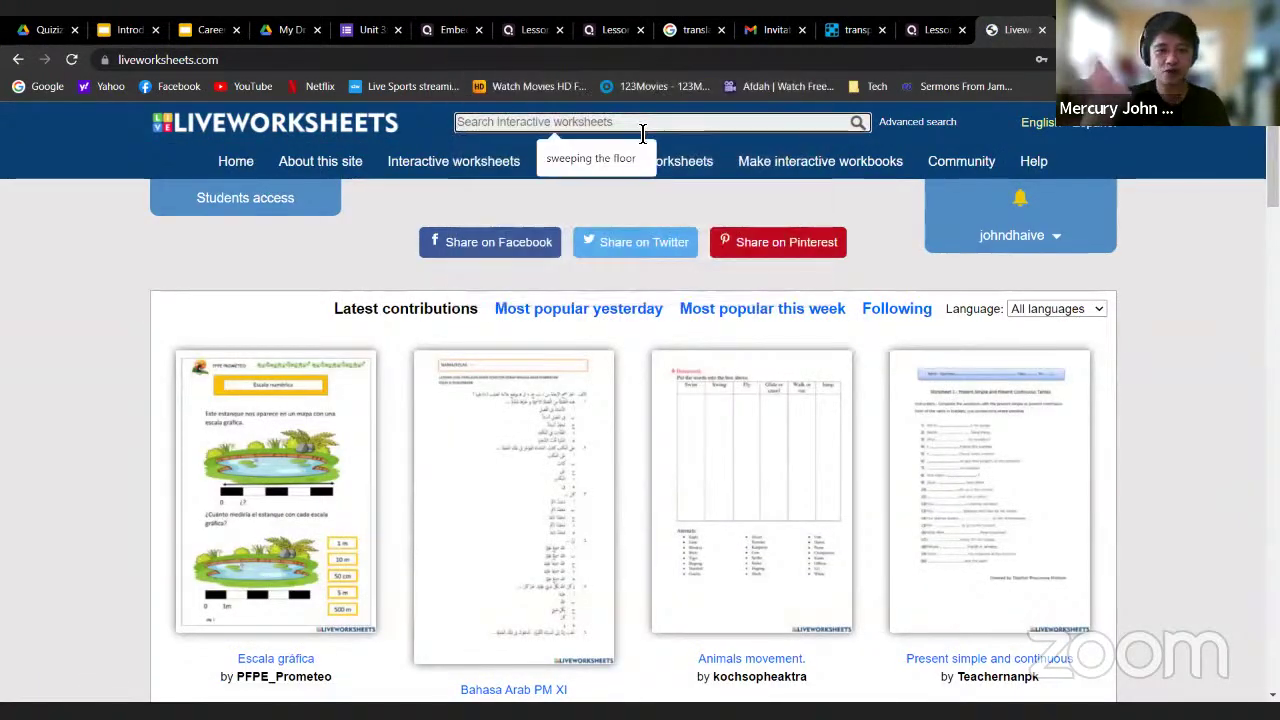
{"action": "type", "text": "tra"}
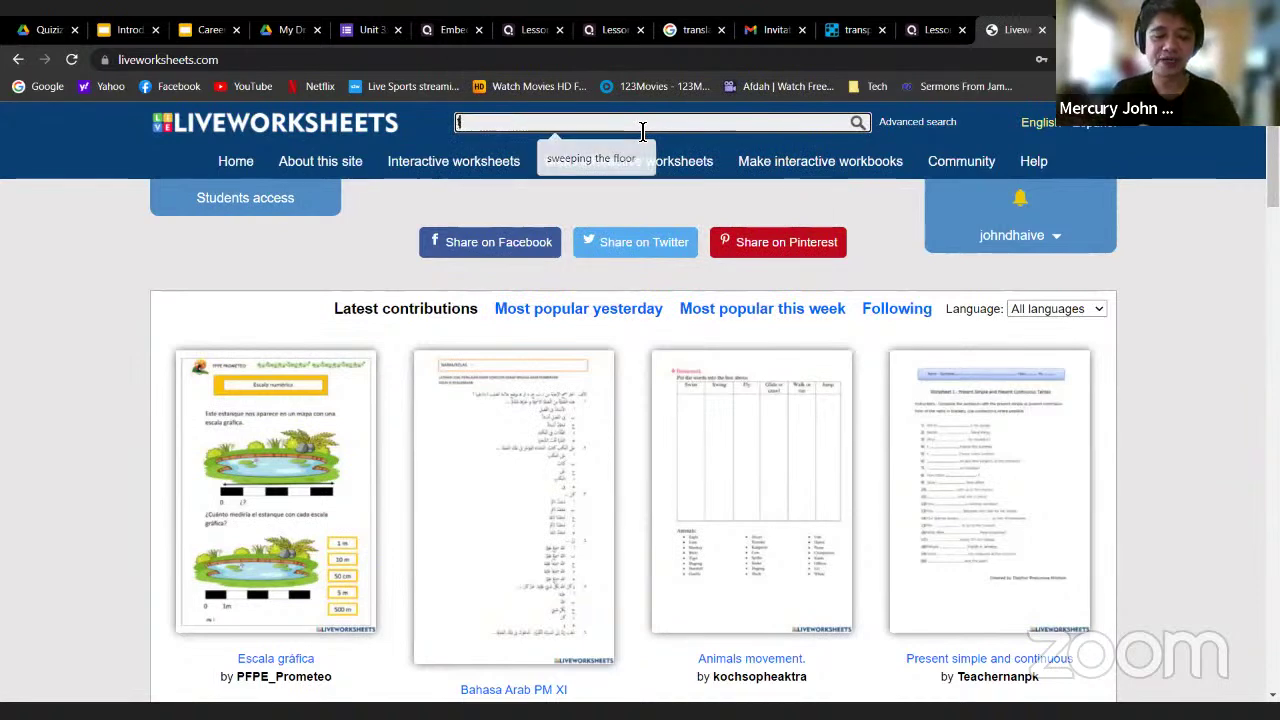
{"action": "type", "text": "nsportation"}
{"action": "key", "text": "Return"}
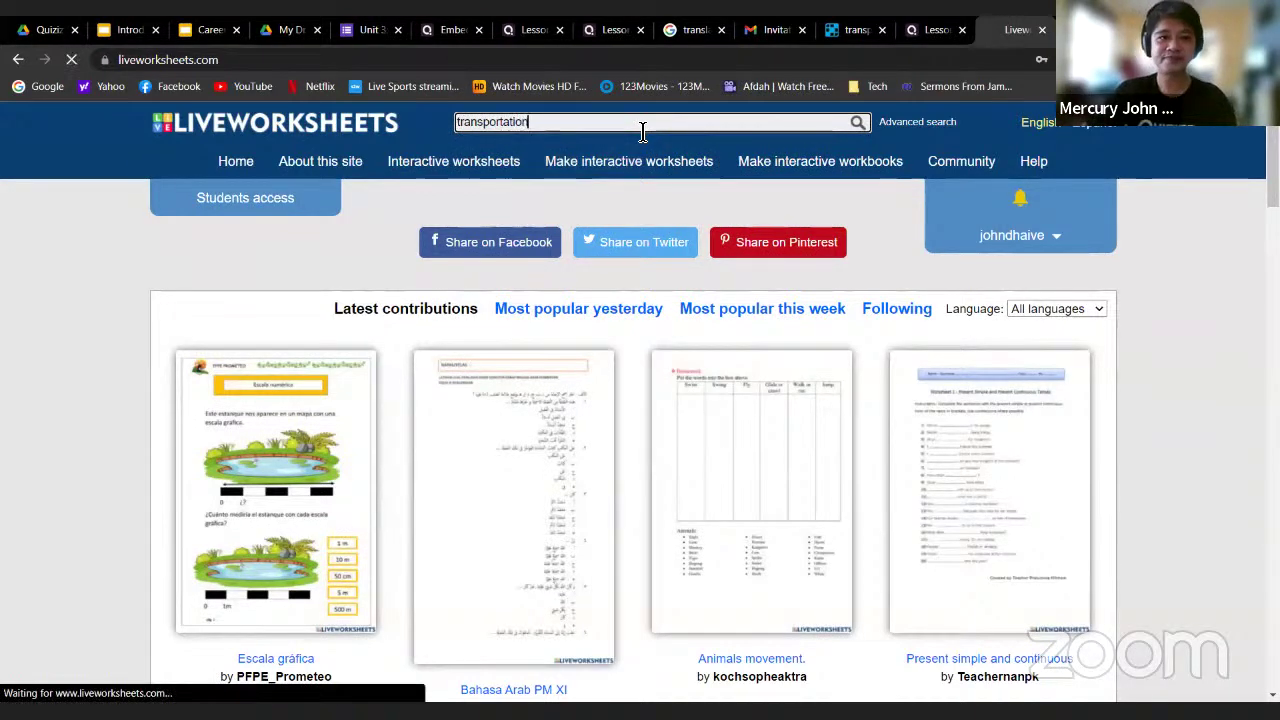
Open the 'Means of transportation' worksheet and copy its shareable link
{"action": "scroll", "coordinate": [771, 325], "scroll_direction": "down", "scroll_amount": 1}
{"action": "scroll", "coordinate": [771, 325], "scroll_direction": "down", "scroll_amount": 2}
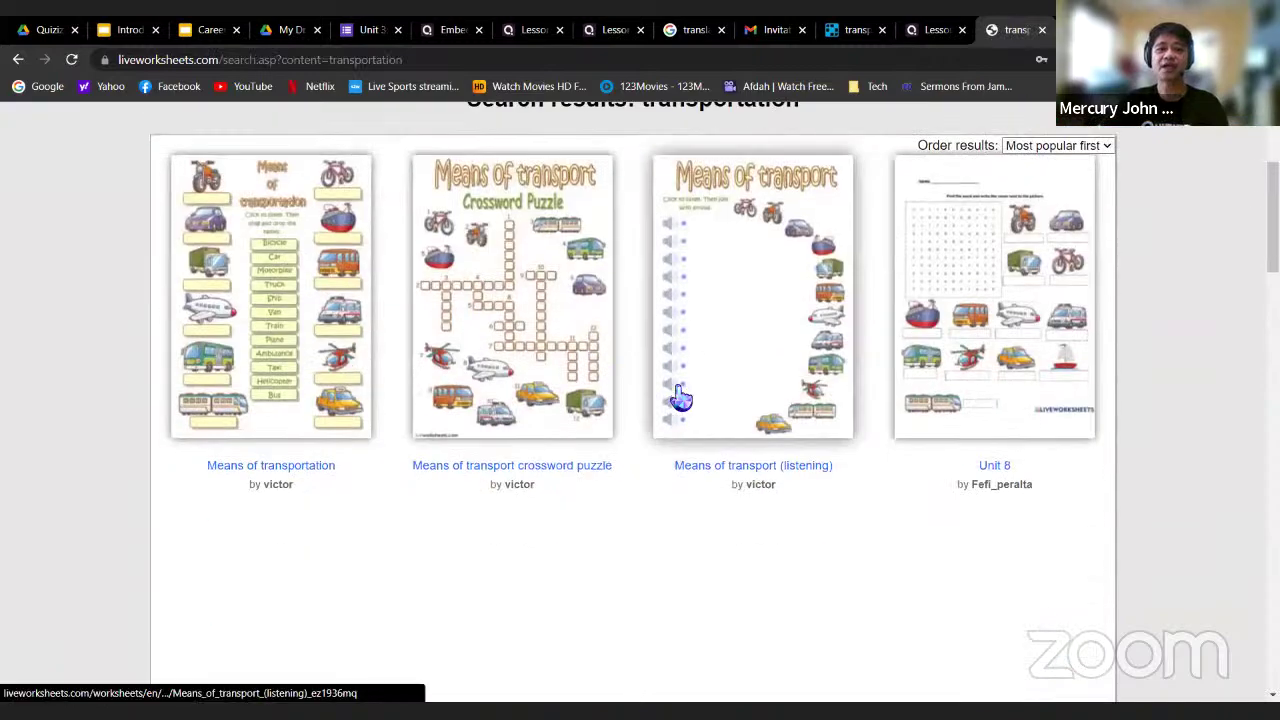
{"action": "scroll", "coordinate": [560, 420], "scroll_direction": "up", "scroll_amount": 1}
{"action": "left_click", "coordinate": [257, 385]}
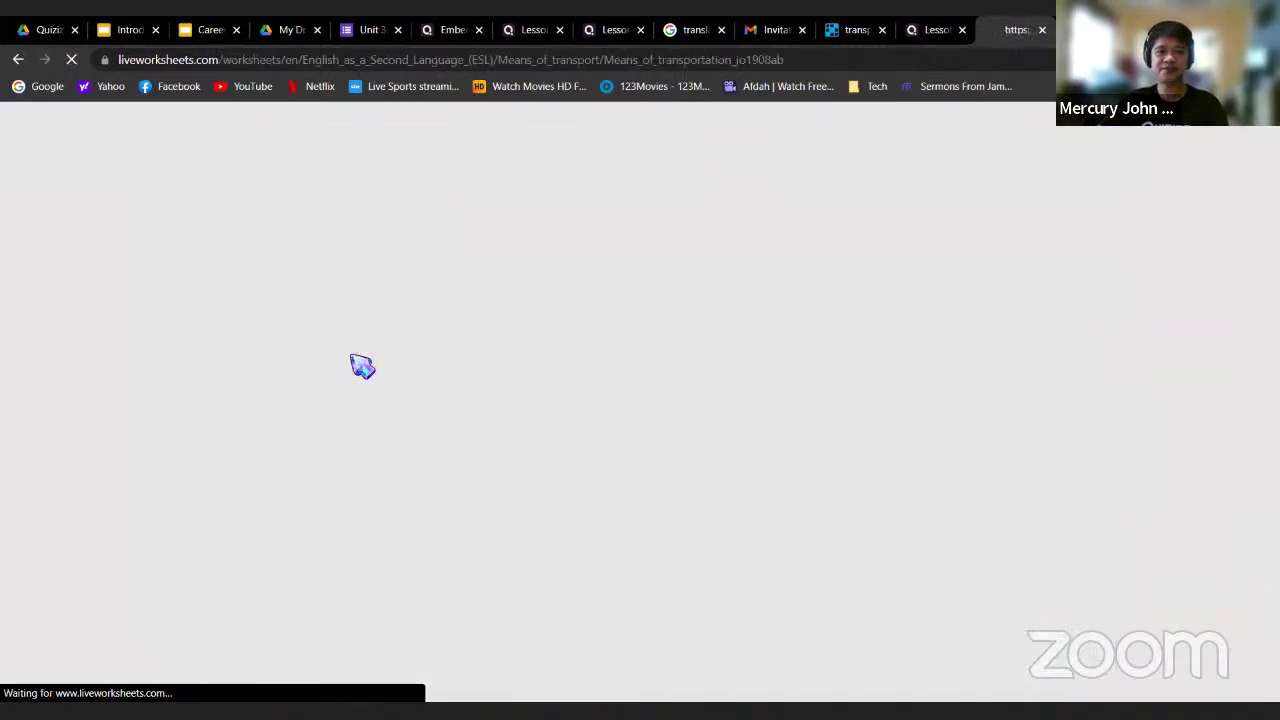
{"action": "scroll", "coordinate": [1070, 459], "scroll_direction": "down", "scroll_amount": 1}
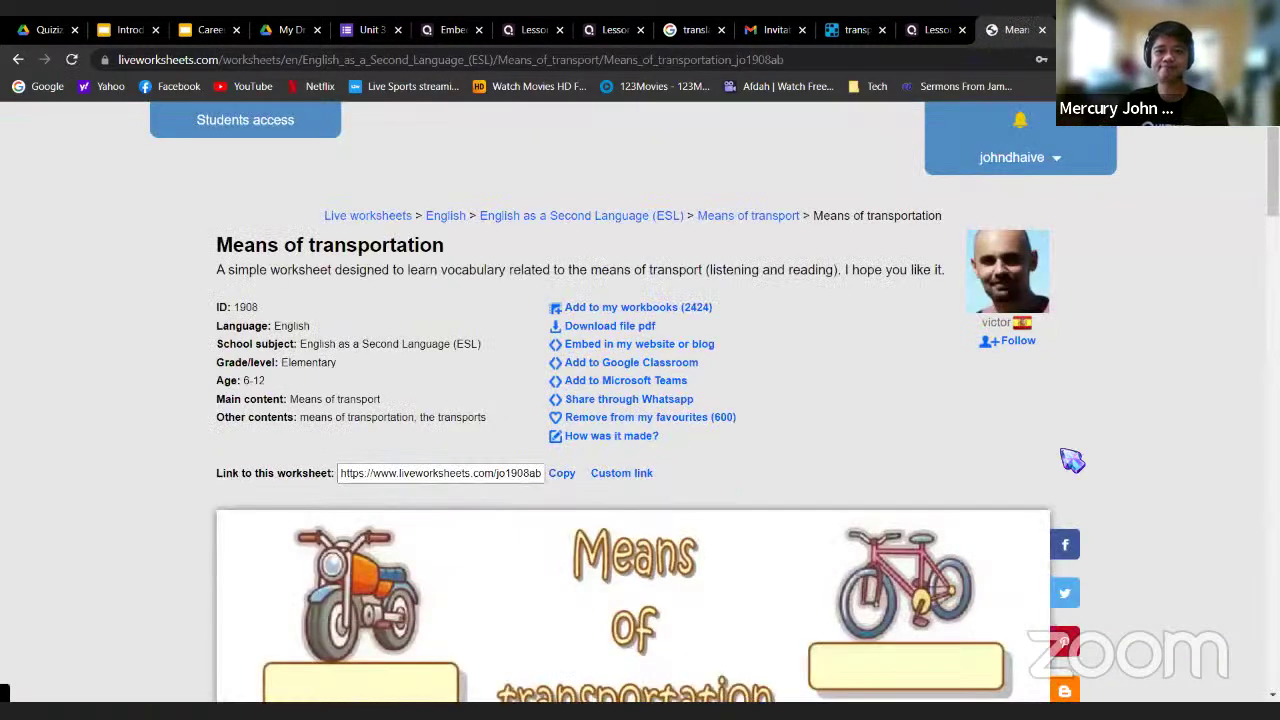
{"action": "scroll", "coordinate": [677, 434], "scroll_direction": "down", "scroll_amount": 5}
{"action": "scroll", "coordinate": [694, 443], "scroll_direction": "up", "scroll_amount": 1}
{"action": "left_click_drag", "start_coordinate": [650, 545], "coordinate": [923, 322]}
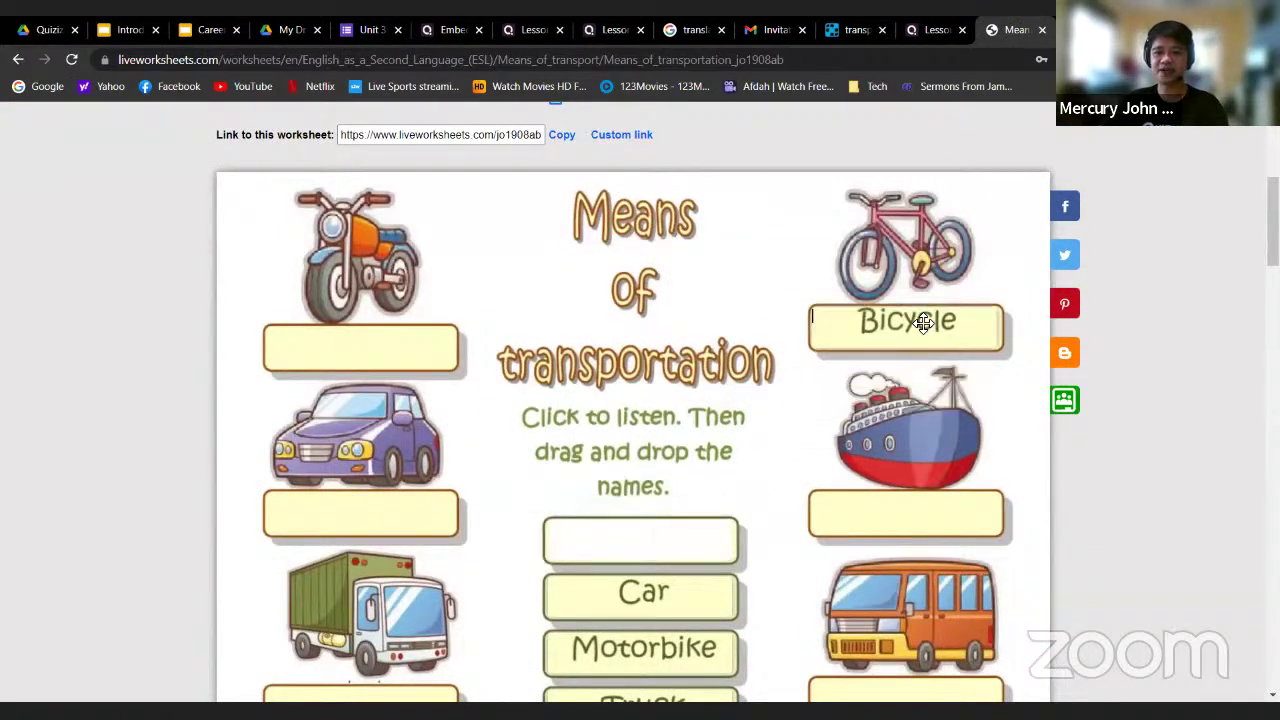
{"action": "scroll", "coordinate": [600, 366], "scroll_direction": "up", "scroll_amount": 2}
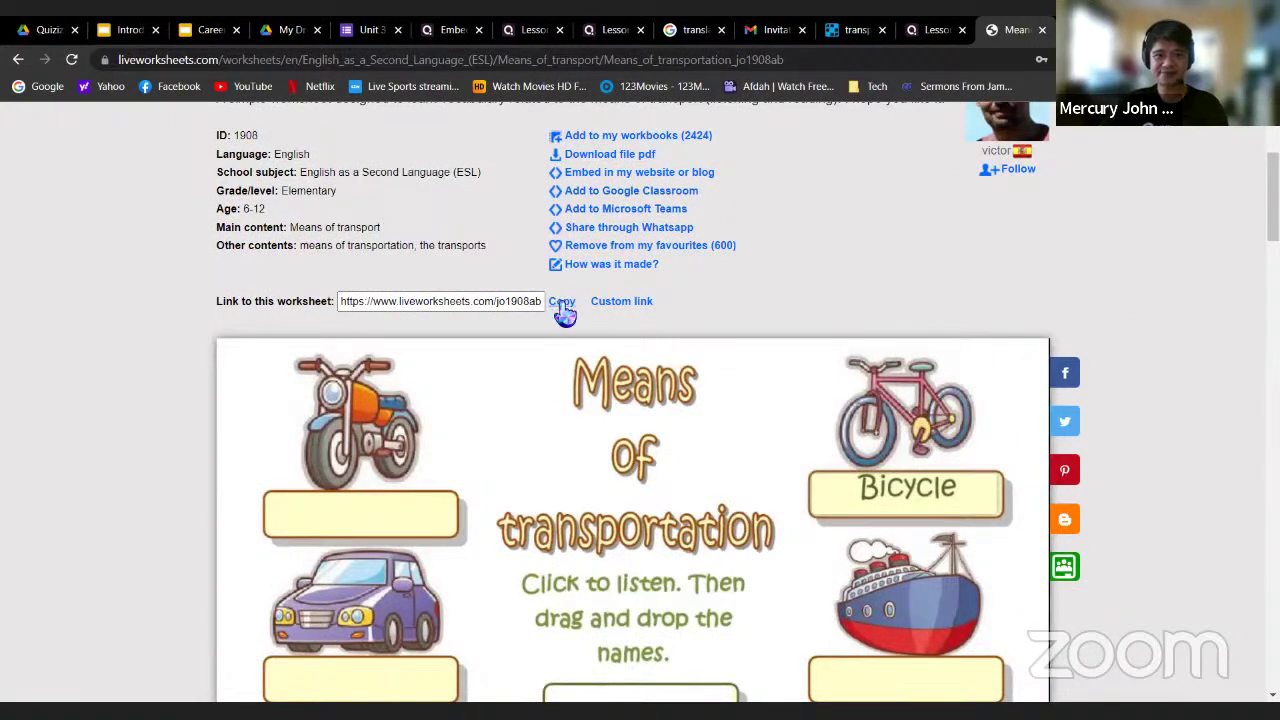
{"action": "left_click", "coordinate": [562, 303]}
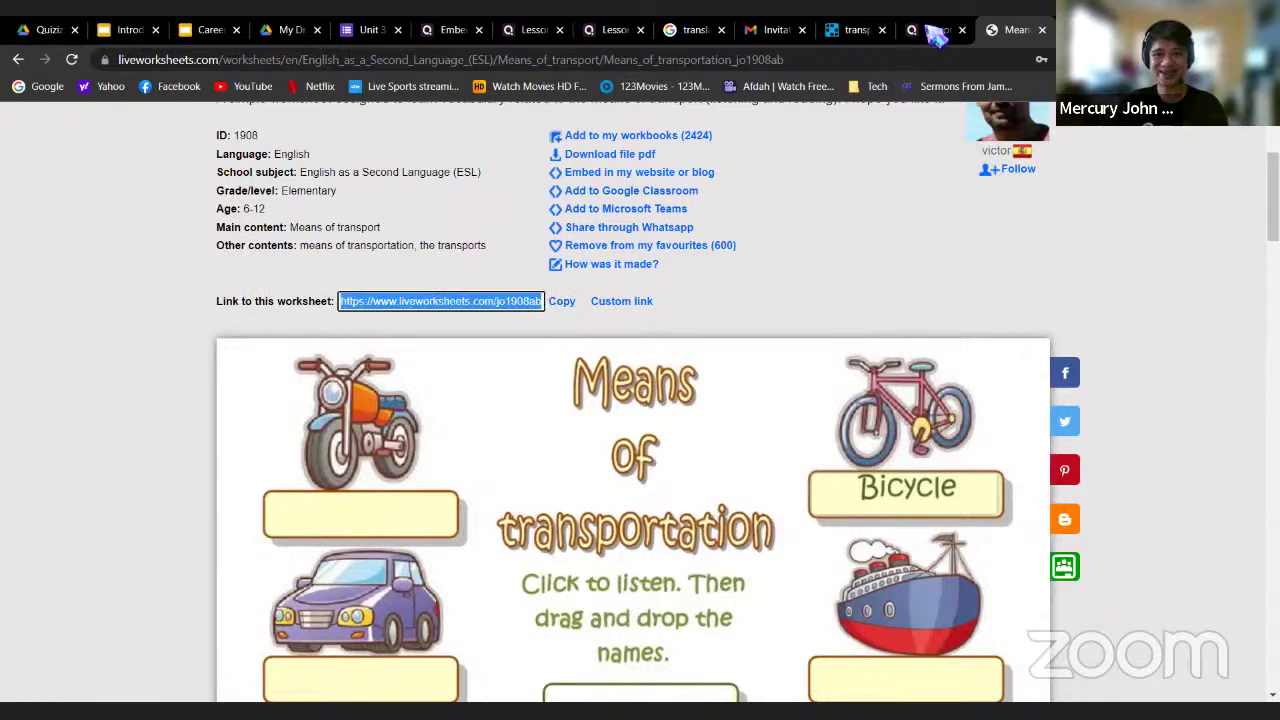
{"action": "left_click", "coordinate": [937, 33]}
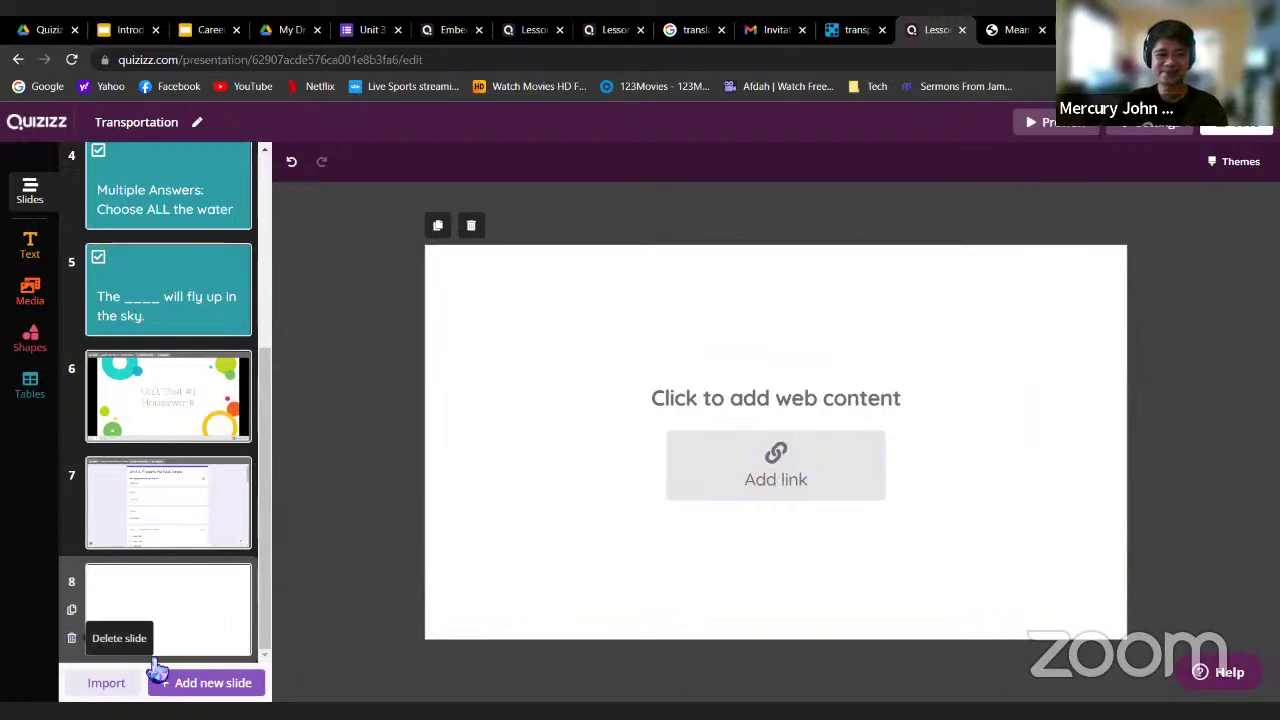
{"action": "left_click", "coordinate": [200, 682]}
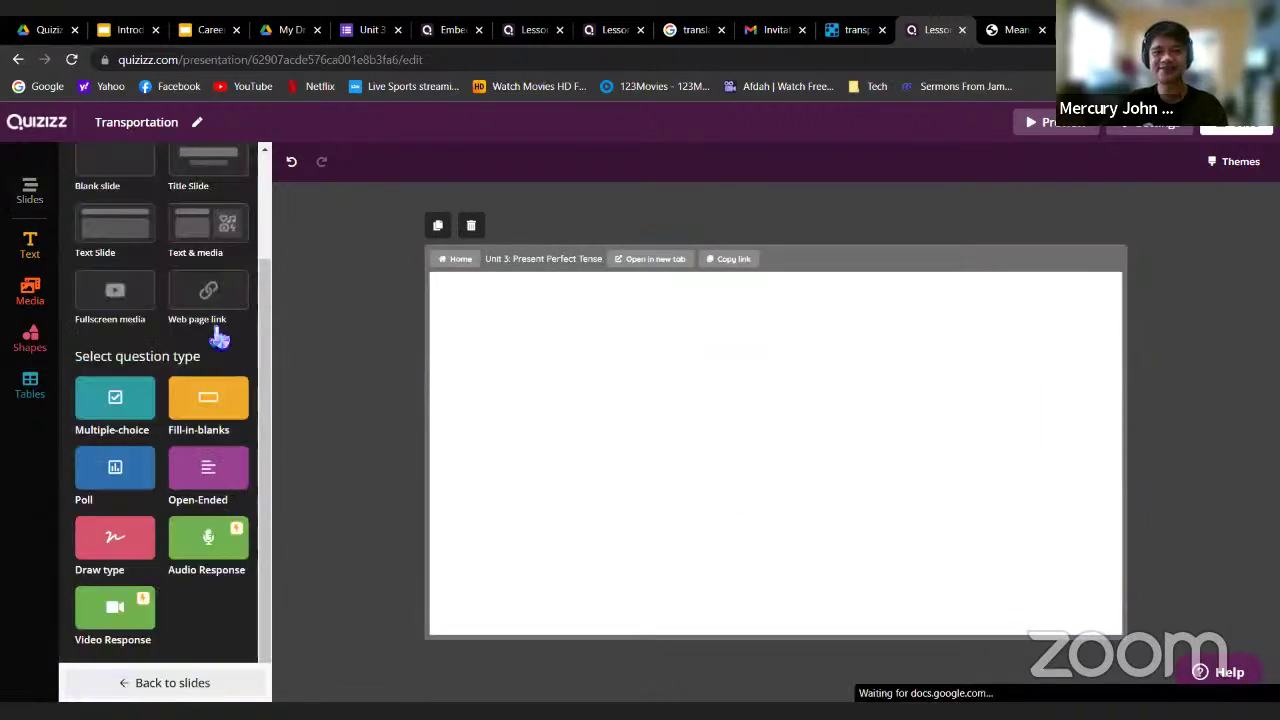
Add a Web page link slide with the pasted worksheet URL, save it, and preview the lesson
{"action": "left_click", "coordinate": [214, 330]}
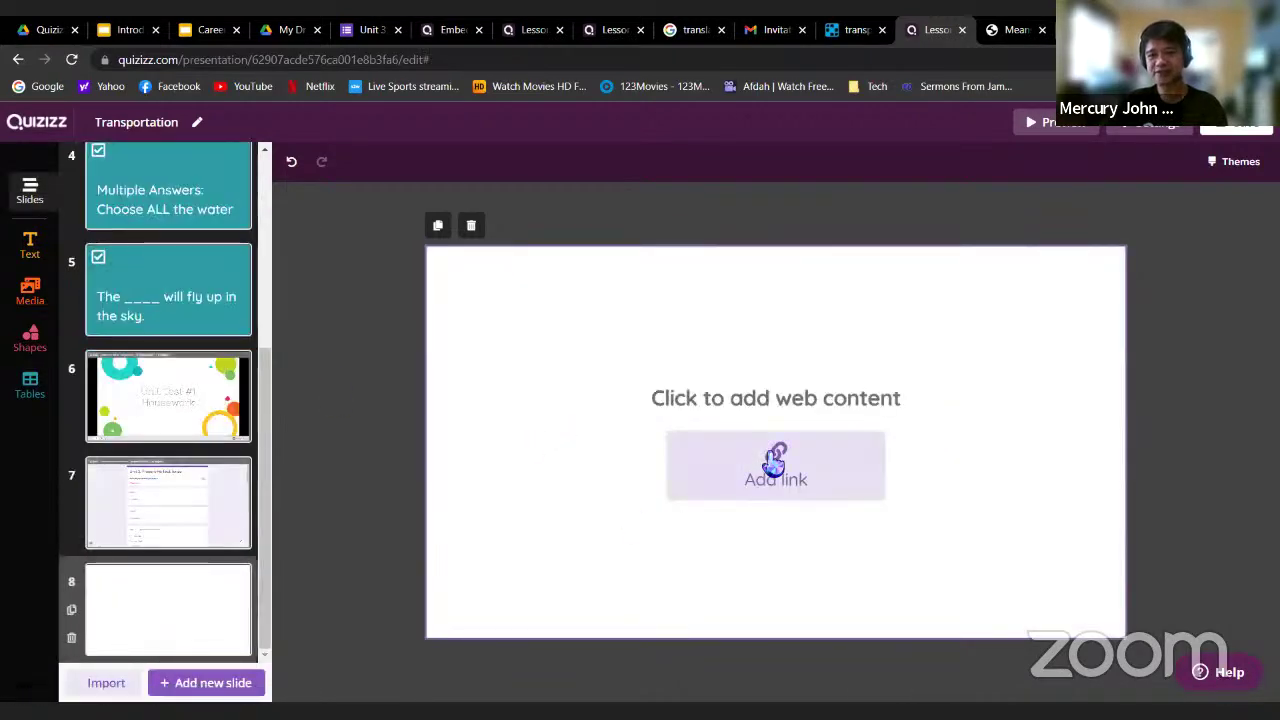
{"action": "left_click", "coordinate": [776, 462]}
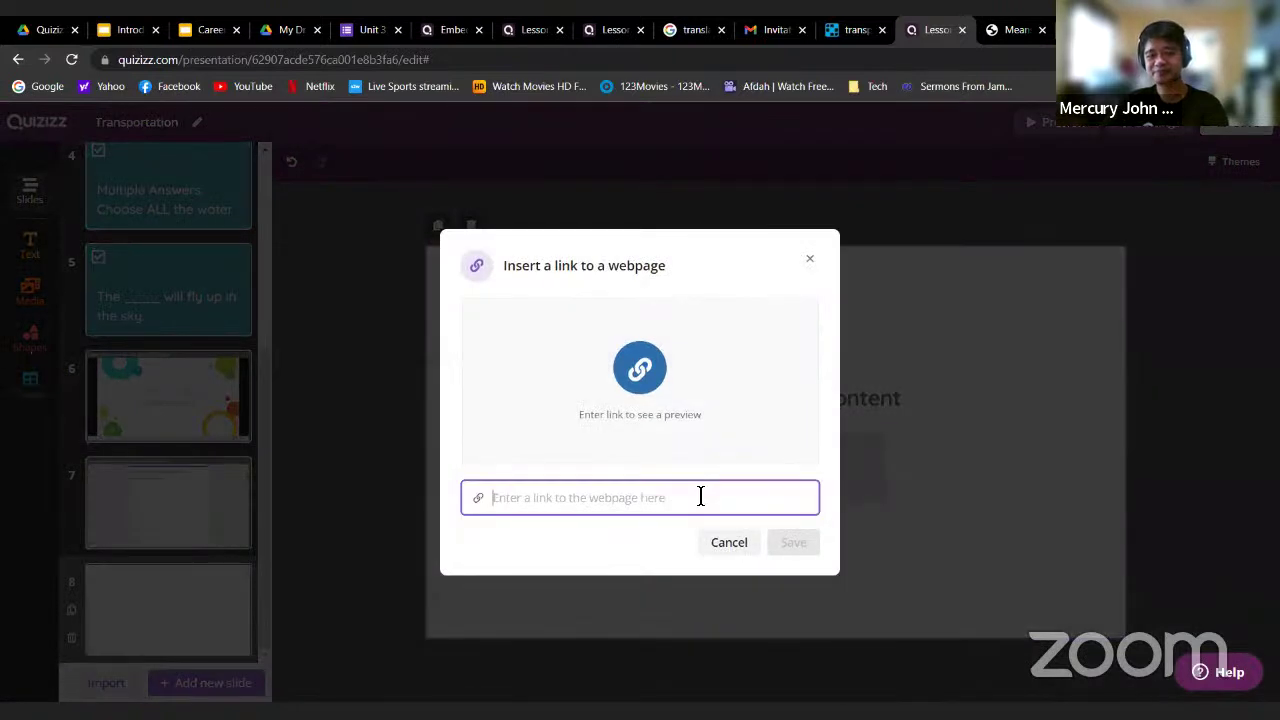
{"action": "key", "text": "ctrl+v"}
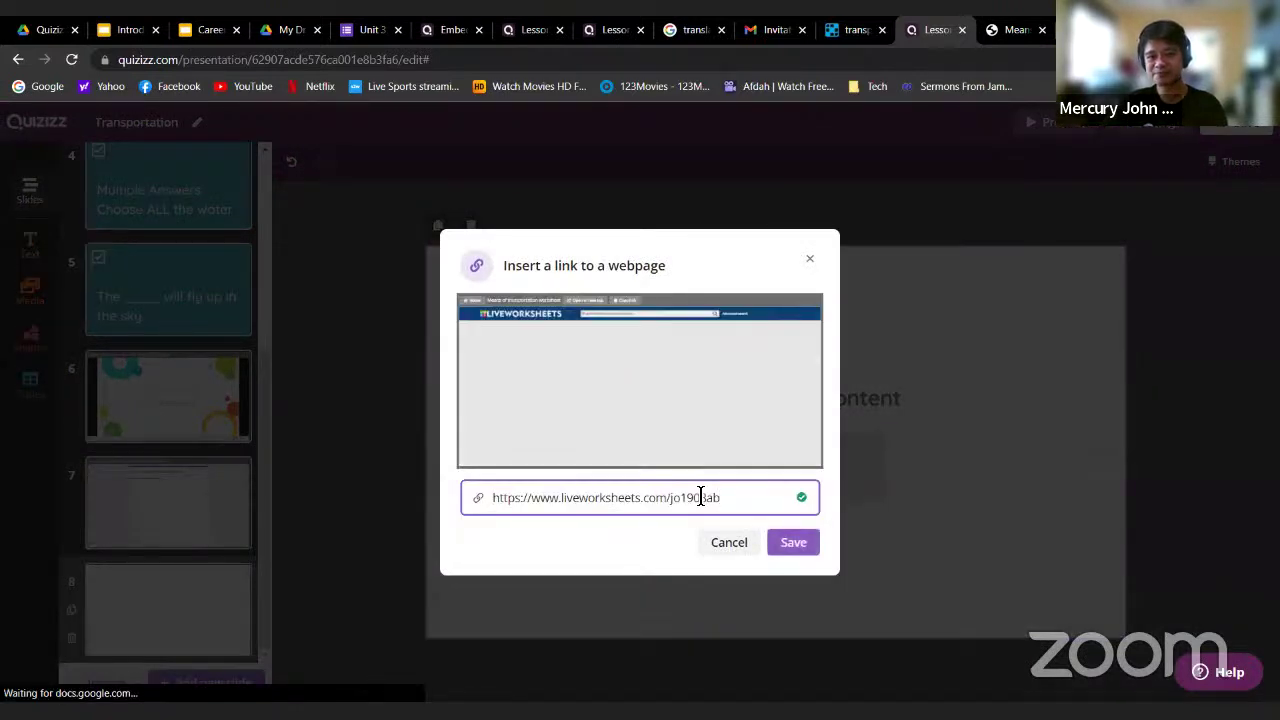
{"action": "left_click", "coordinate": [794, 545]}
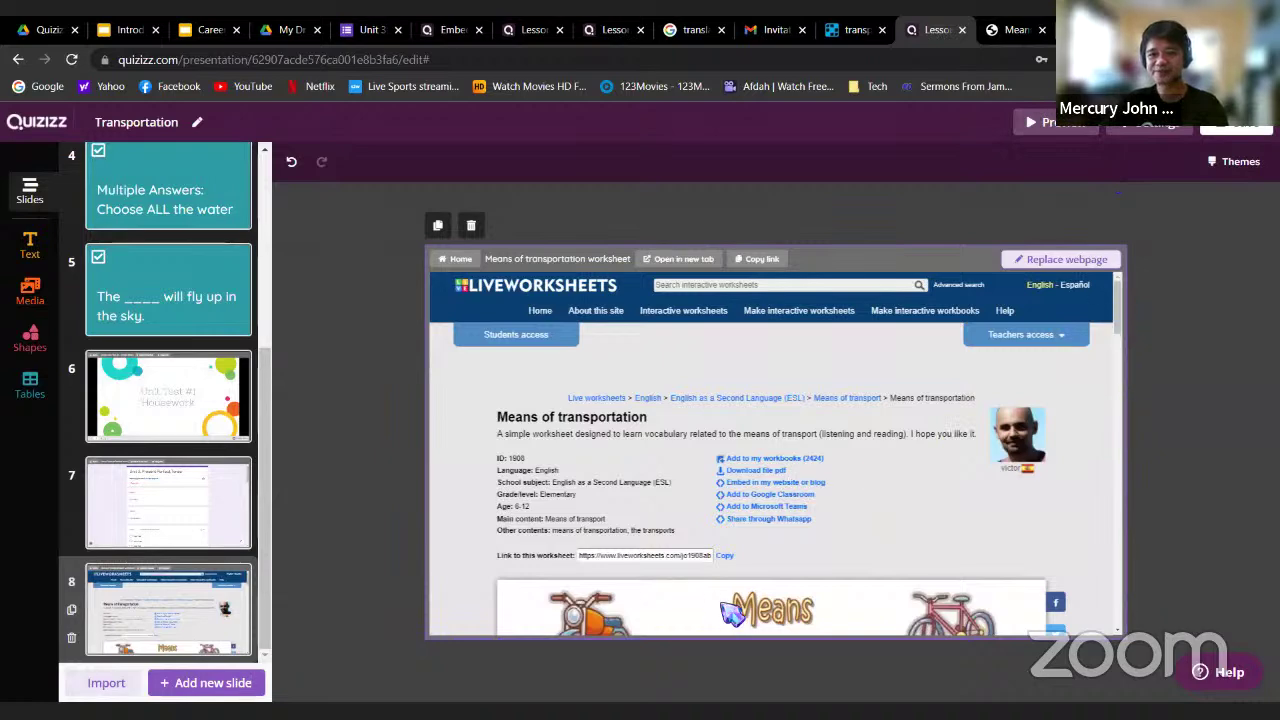
{"action": "left_click", "coordinate": [1050, 122]}
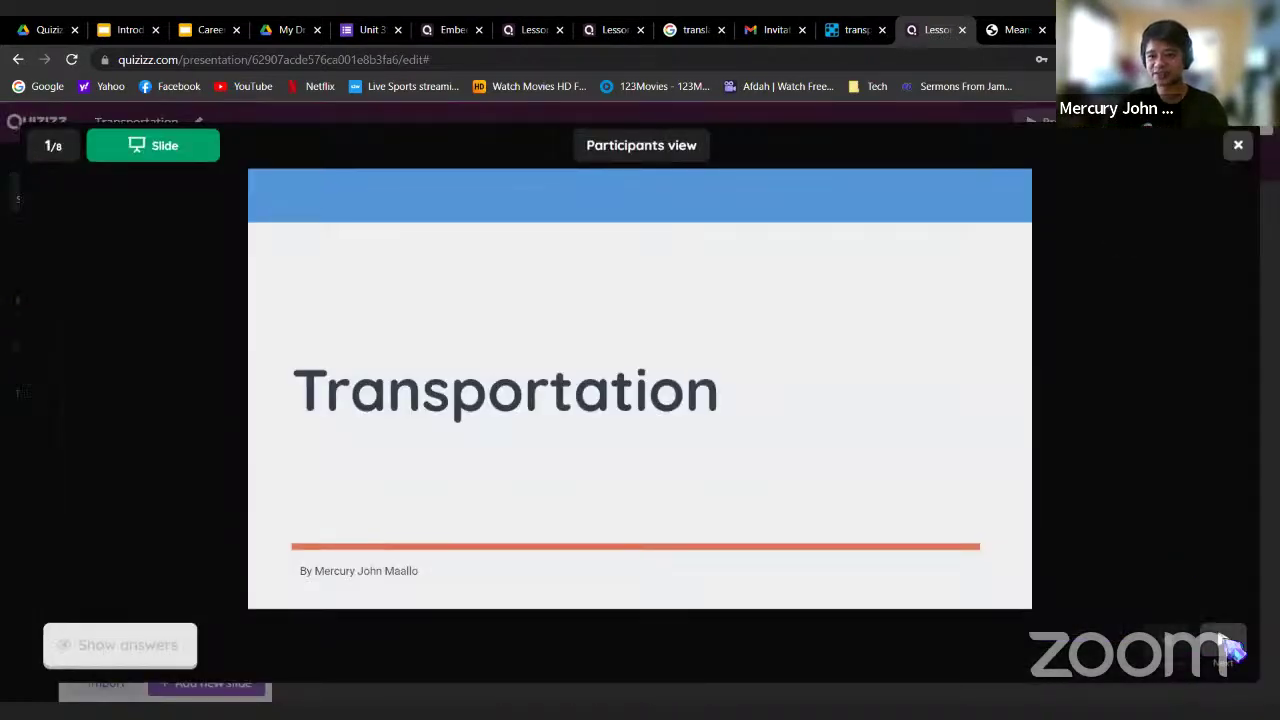
On the last slide, match Bicycle, Car, Motorbike and Truck to their pictures and check answers
{"action": "left_click", "coordinate": [1222, 662]}
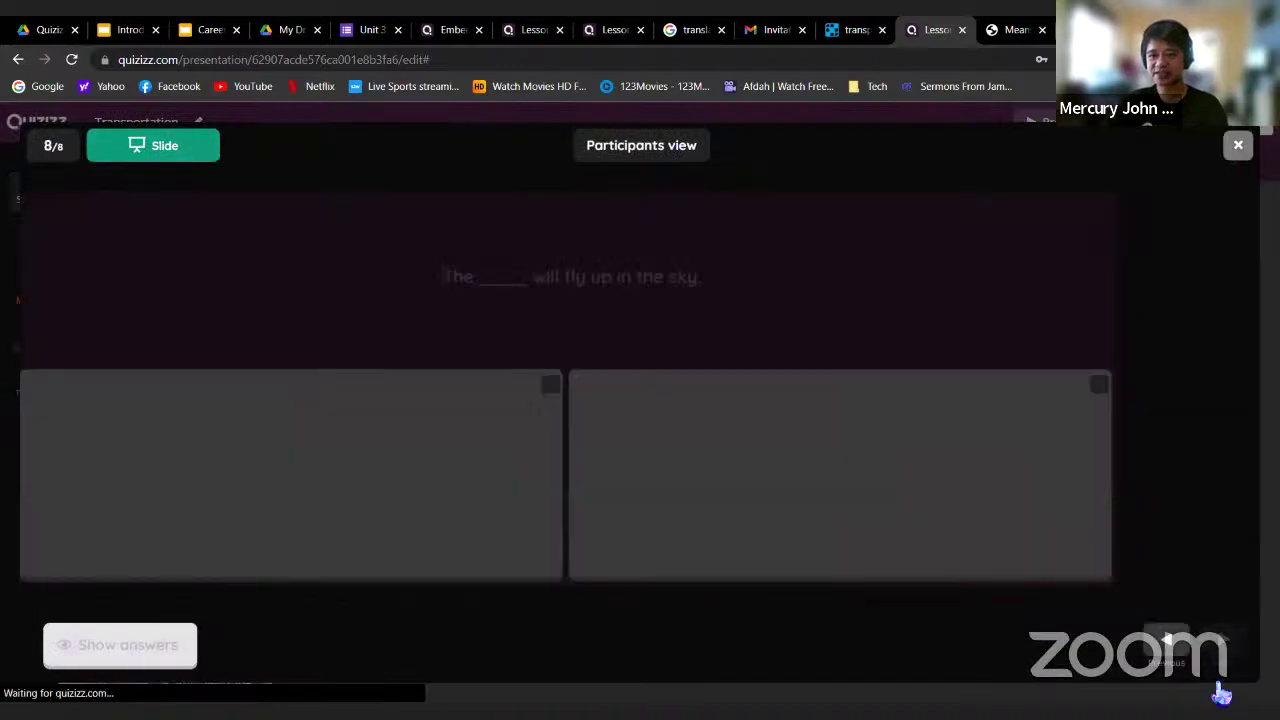
{"action": "scroll", "coordinate": [962, 460], "scroll_direction": "down", "scroll_amount": 5}
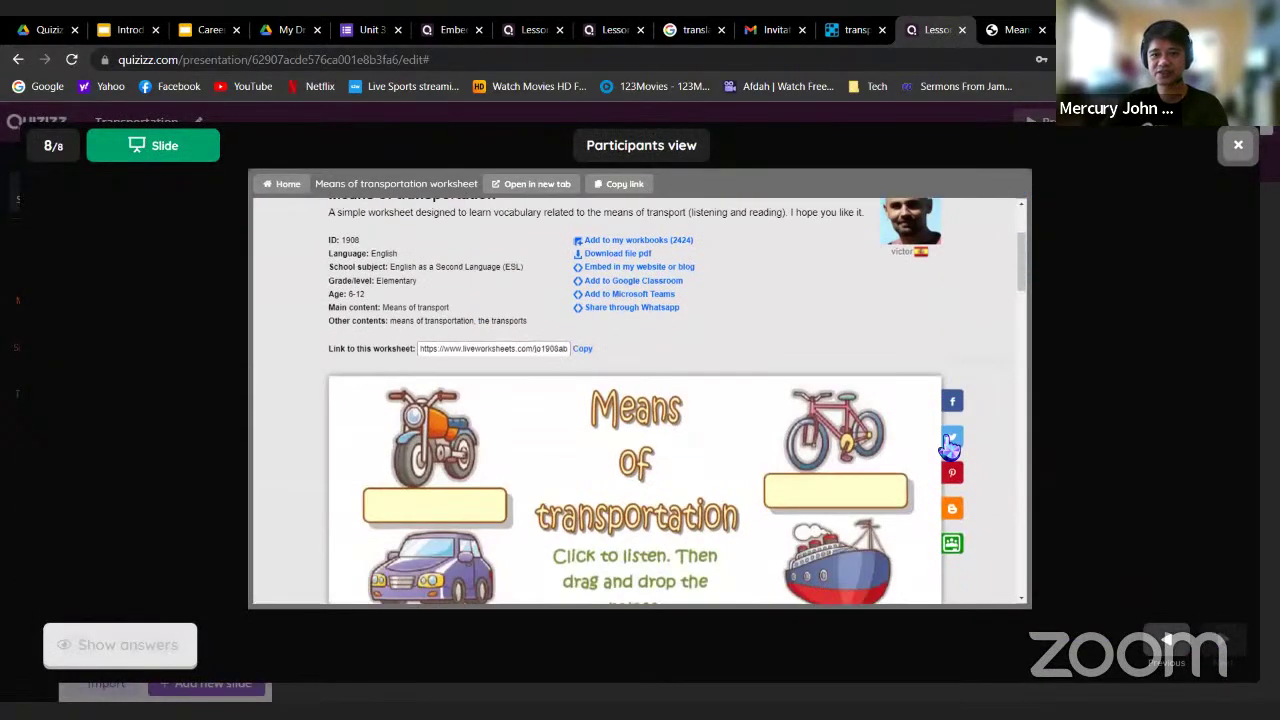
{"action": "left_click_drag", "start_coordinate": [641, 488], "coordinate": [783, 351]}
{"action": "left_click_drag", "start_coordinate": [652, 520], "coordinate": [437, 463]}
{"action": "scroll", "coordinate": [700, 460], "scroll_direction": "down", "scroll_amount": 2}
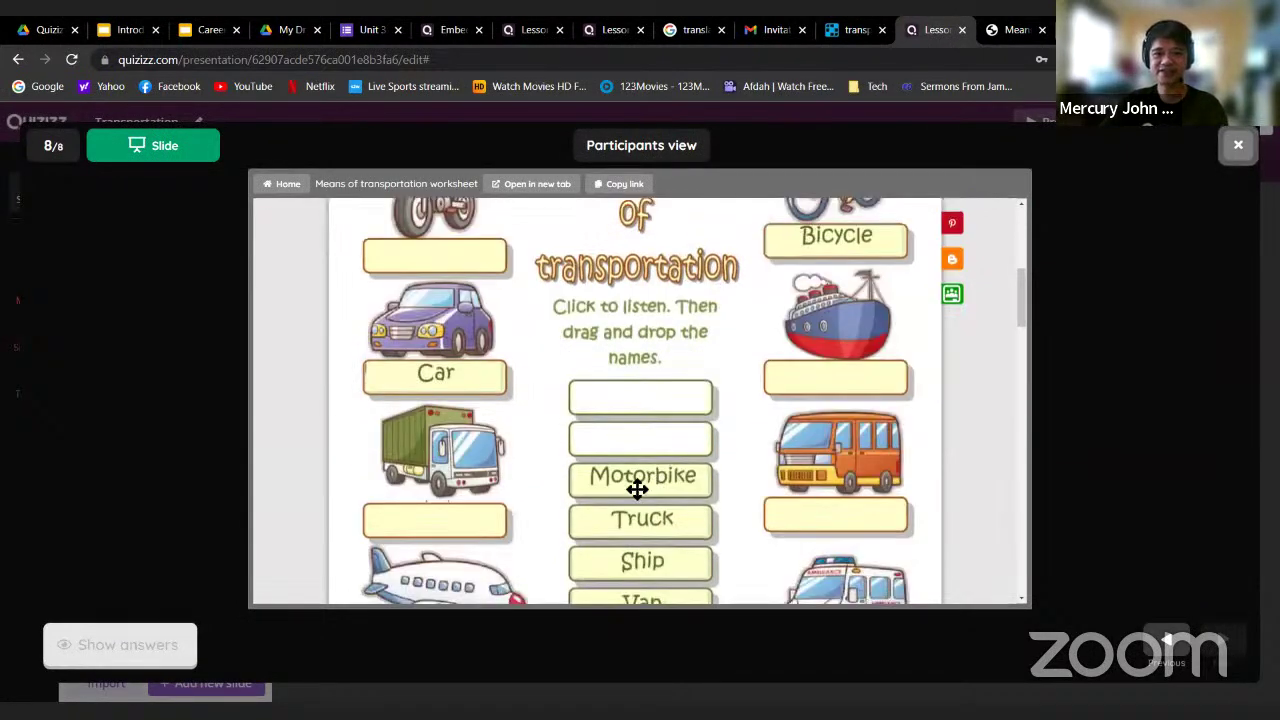
{"action": "left_click_drag", "start_coordinate": [642, 476], "coordinate": [435, 255]}
{"action": "left_click_drag", "start_coordinate": [620, 518], "coordinate": [427, 522]}
{"action": "scroll", "coordinate": [790, 440], "scroll_direction": "down", "scroll_amount": 5}
{"action": "left_click", "coordinate": [690, 360]}
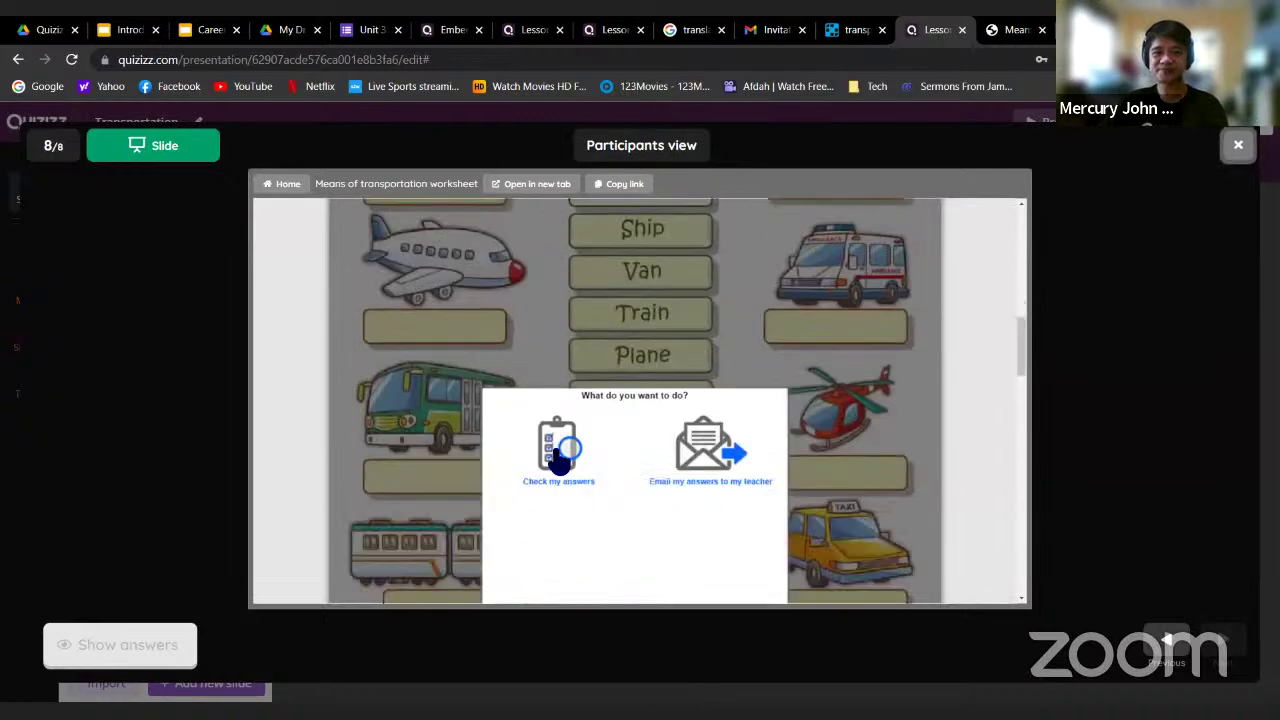
{"action": "left_click", "coordinate": [572, 447]}
{"action": "scroll", "coordinate": [579, 439], "scroll_direction": "up", "scroll_amount": 5}
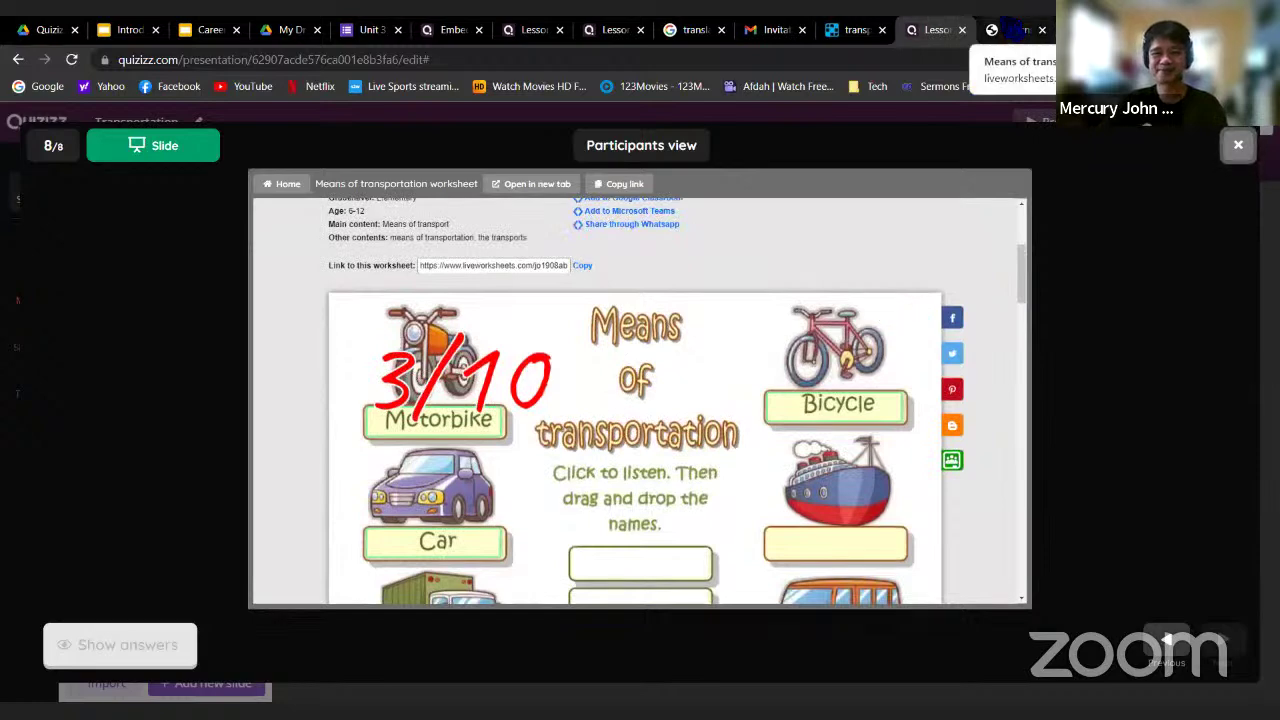
Switch from the worksheet tabs to the 'Embedding Websites in Quizizz' lesson
{"action": "left_click", "coordinate": [1015, 30]}
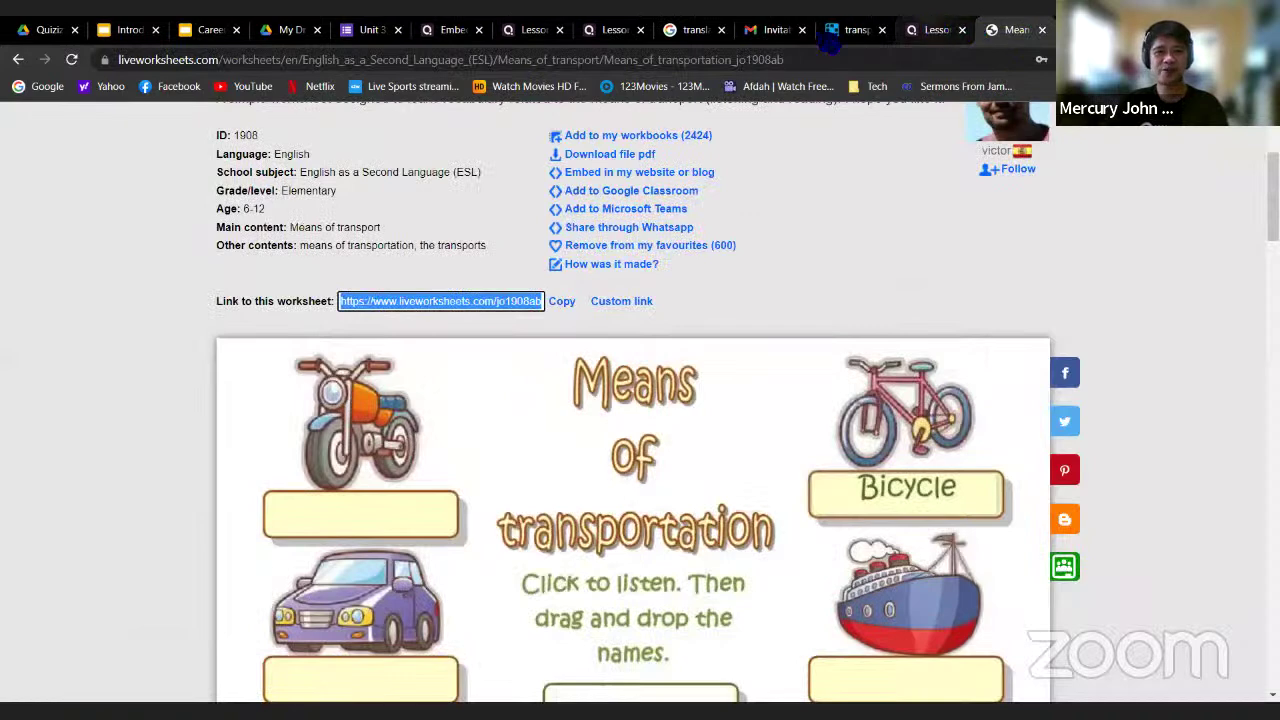
{"action": "left_click", "coordinate": [938, 30]}
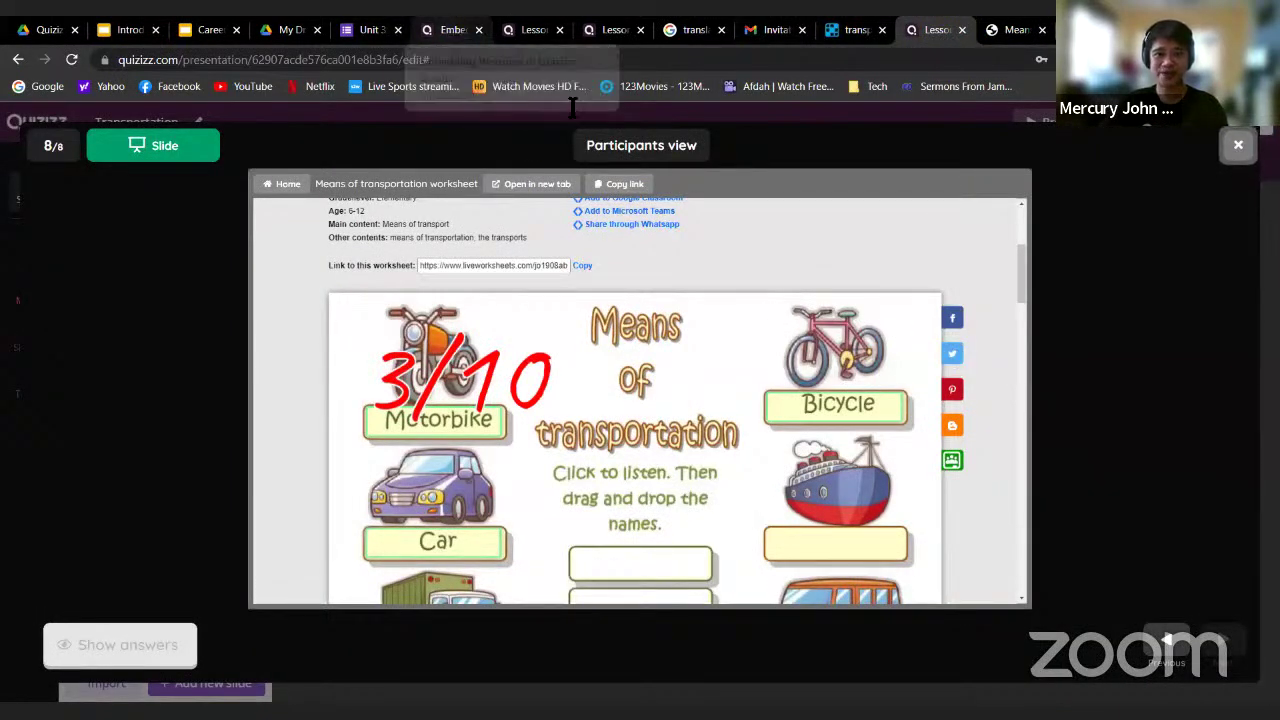
{"action": "left_click", "coordinate": [447, 30]}
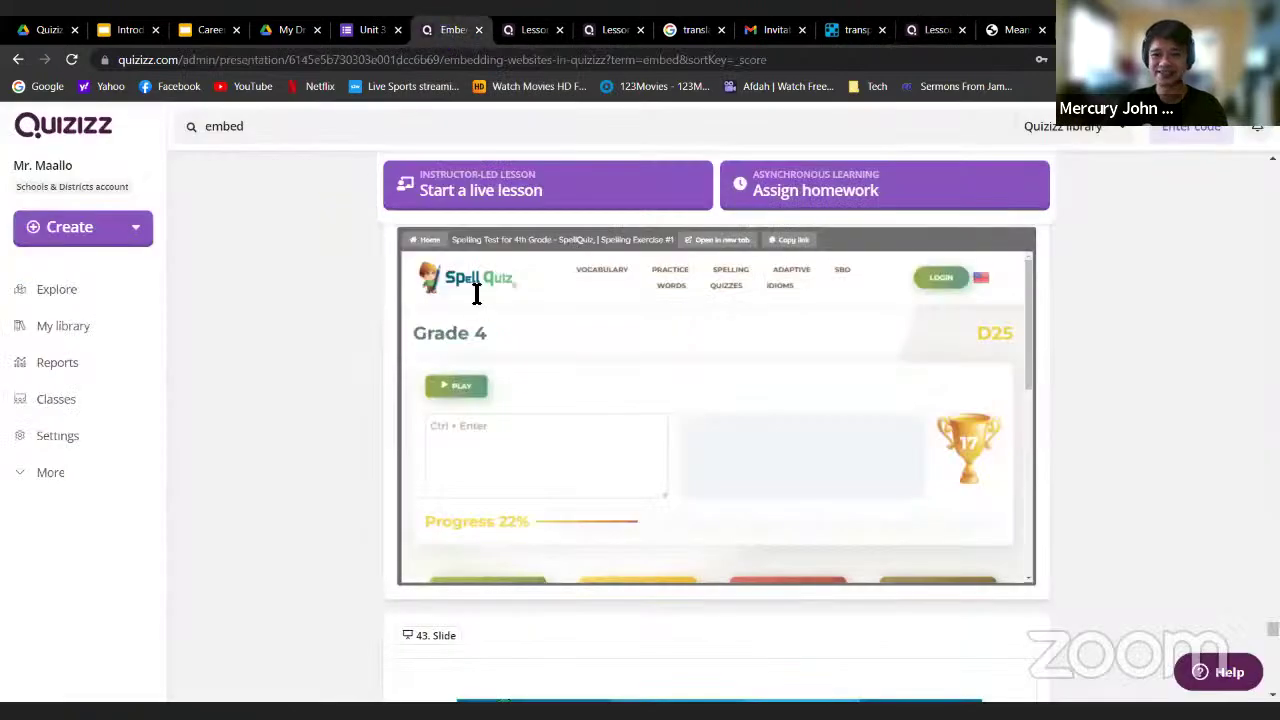
Scroll past the Factile, Flipgrid and Genially embeds down to slide 18's Google Maps embed
{"action": "scroll", "coordinate": [718, 568], "scroll_direction": "up", "scroll_amount": 3}
{"action": "left_click_drag", "start_coordinate": [1272, 620], "coordinate": [1272, 178]}
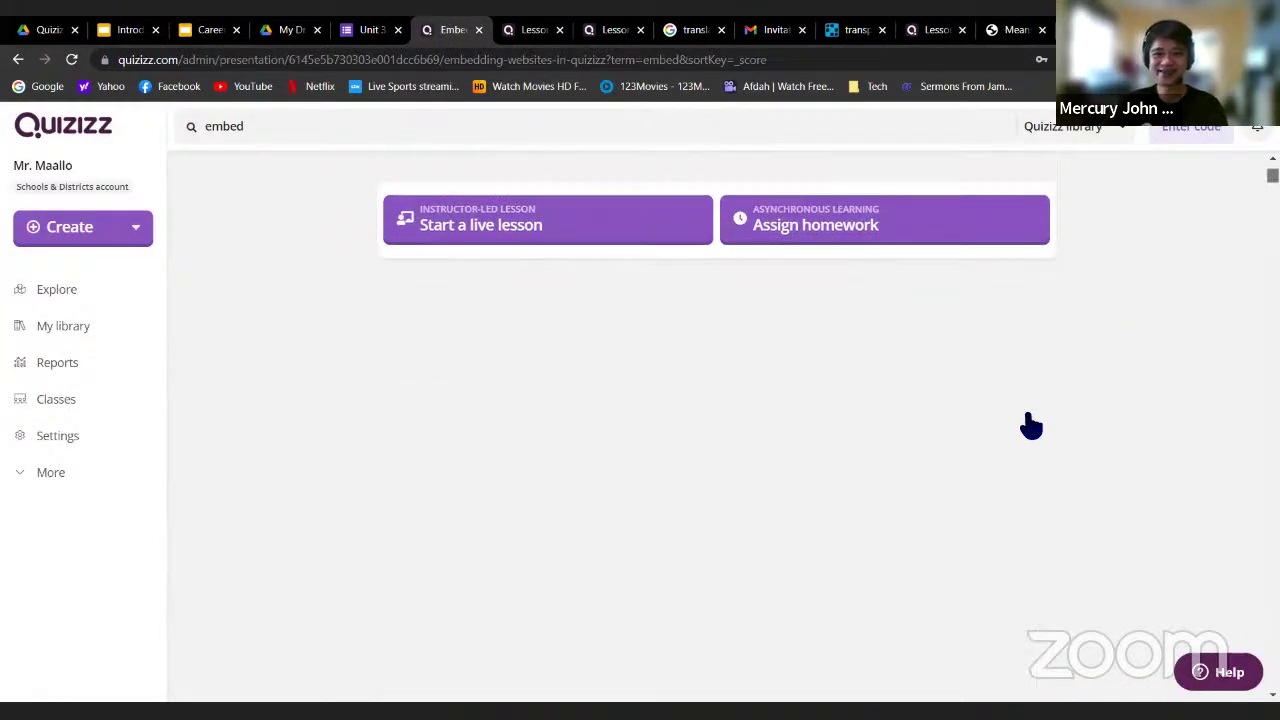
{"action": "scroll", "coordinate": [903, 392], "scroll_direction": "down", "scroll_amount": 3}
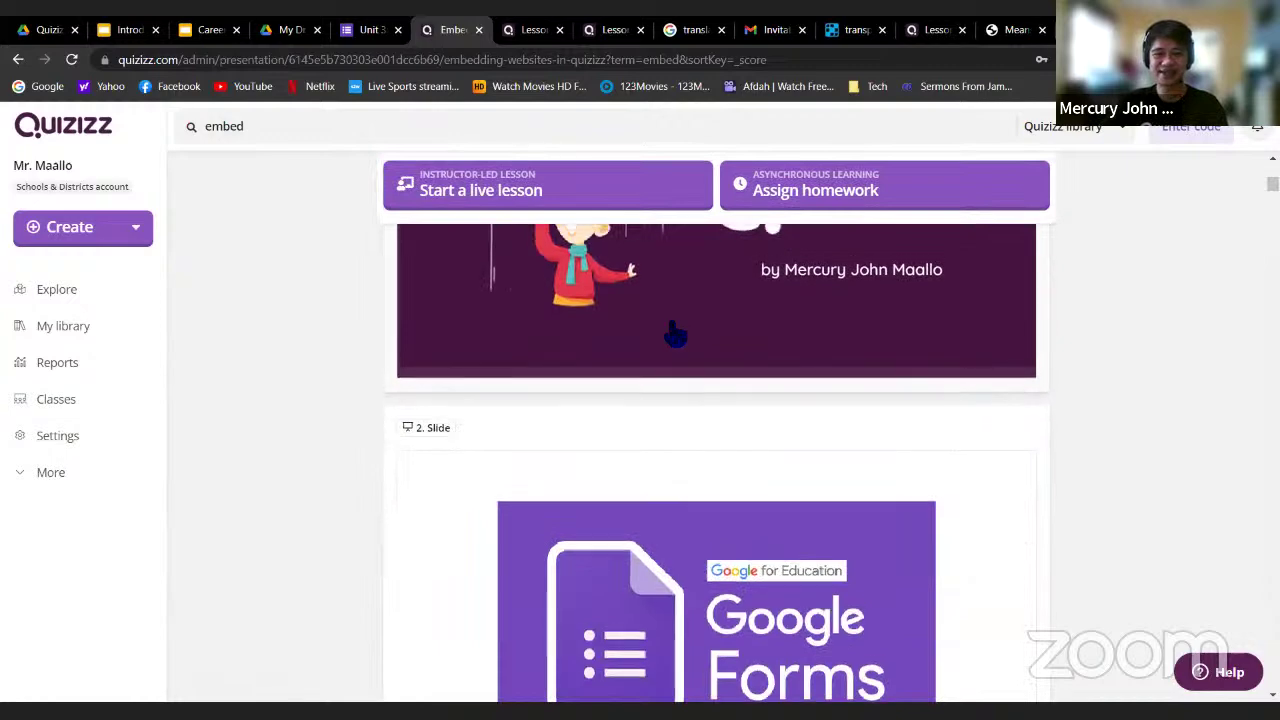
{"action": "scroll", "coordinate": [674, 331], "scroll_direction": "up", "scroll_amount": 2}
{"action": "scroll", "coordinate": [778, 400], "scroll_direction": "down", "scroll_amount": 3}
{"action": "scroll", "coordinate": [778, 400], "scroll_direction": "down", "scroll_amount": 2}
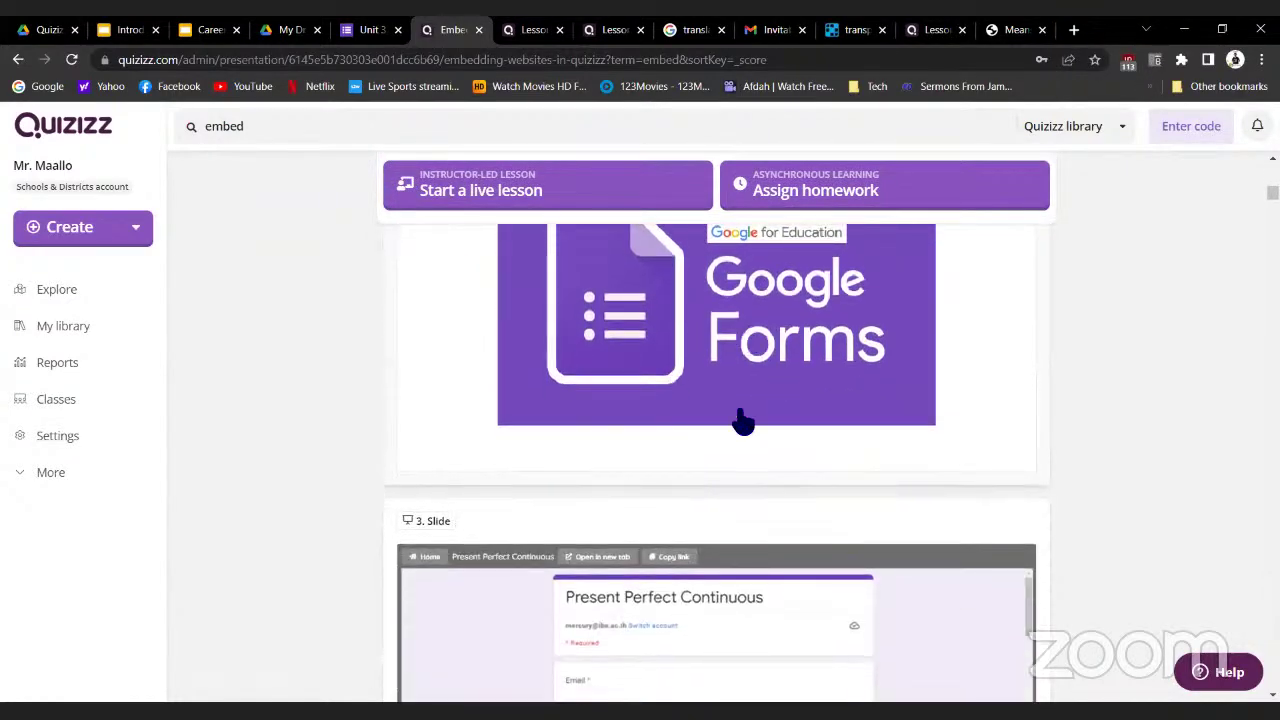
{"action": "scroll", "coordinate": [766, 406], "scroll_direction": "down", "scroll_amount": 8}
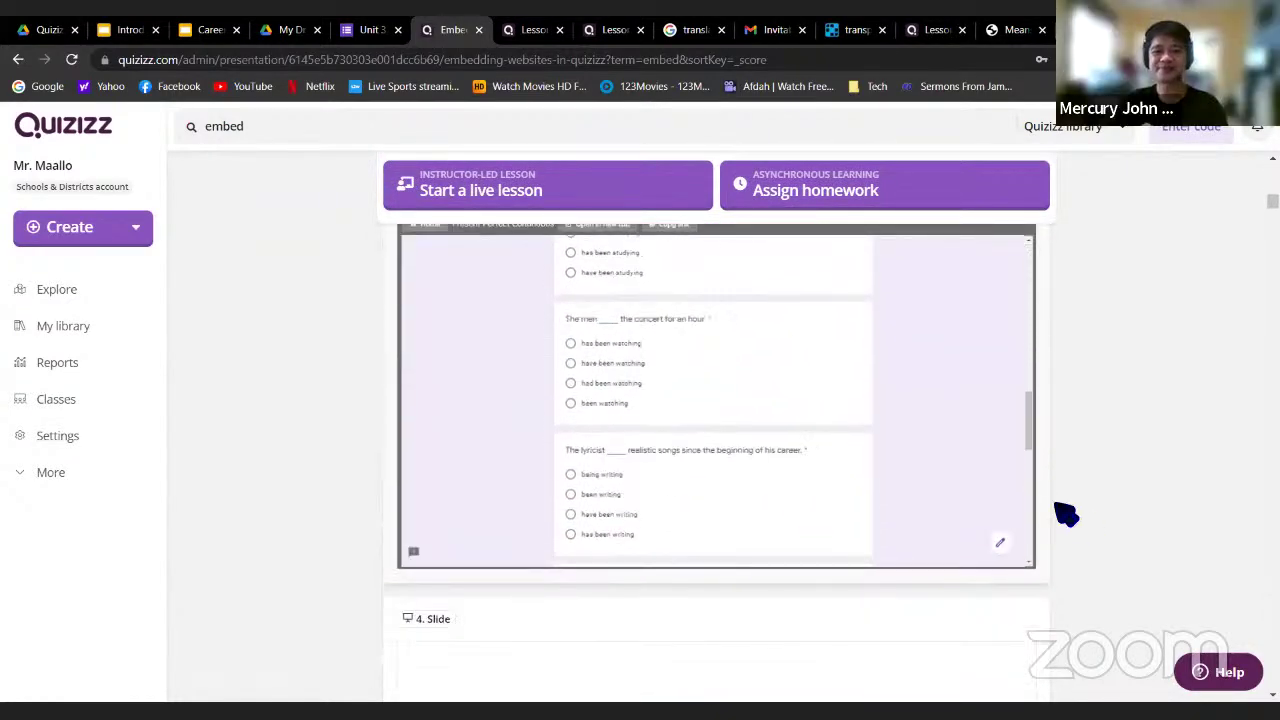
{"action": "scroll", "coordinate": [1110, 450], "scroll_direction": "down", "scroll_amount": 4}
{"action": "scroll", "coordinate": [1120, 400], "scroll_direction": "down", "scroll_amount": 1}
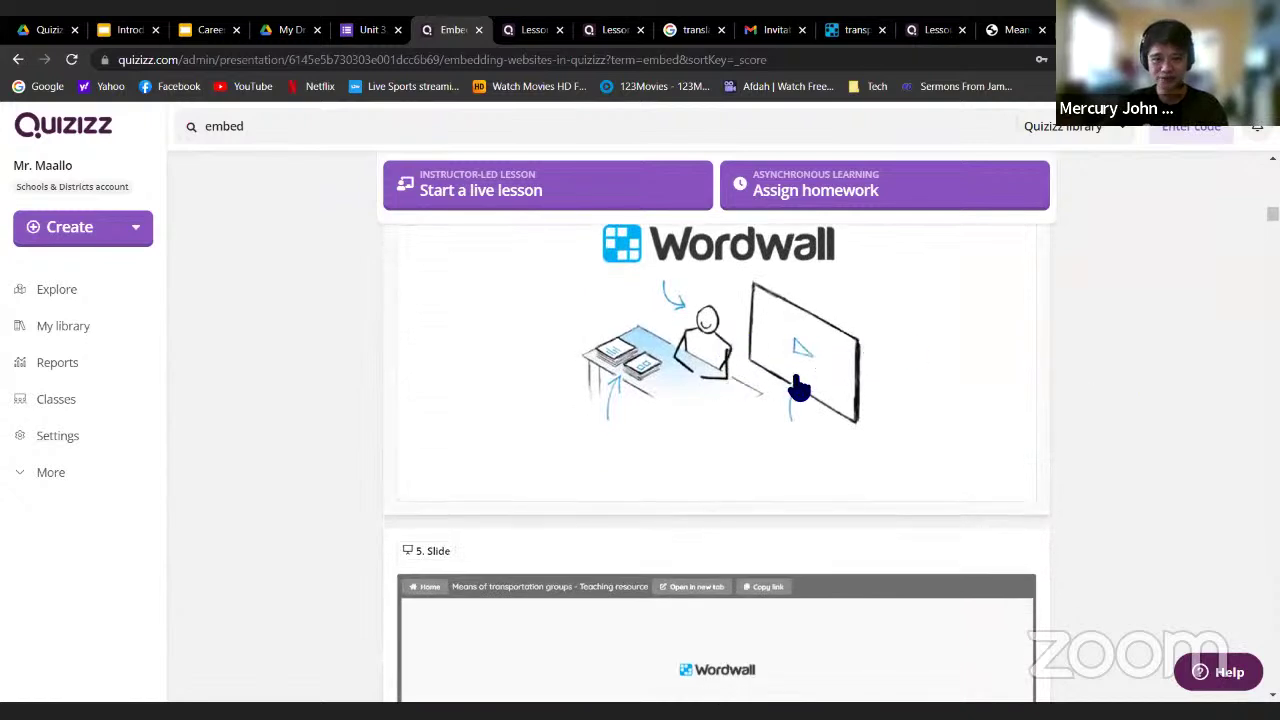
{"action": "scroll", "coordinate": [800, 388], "scroll_direction": "down", "scroll_amount": 9}
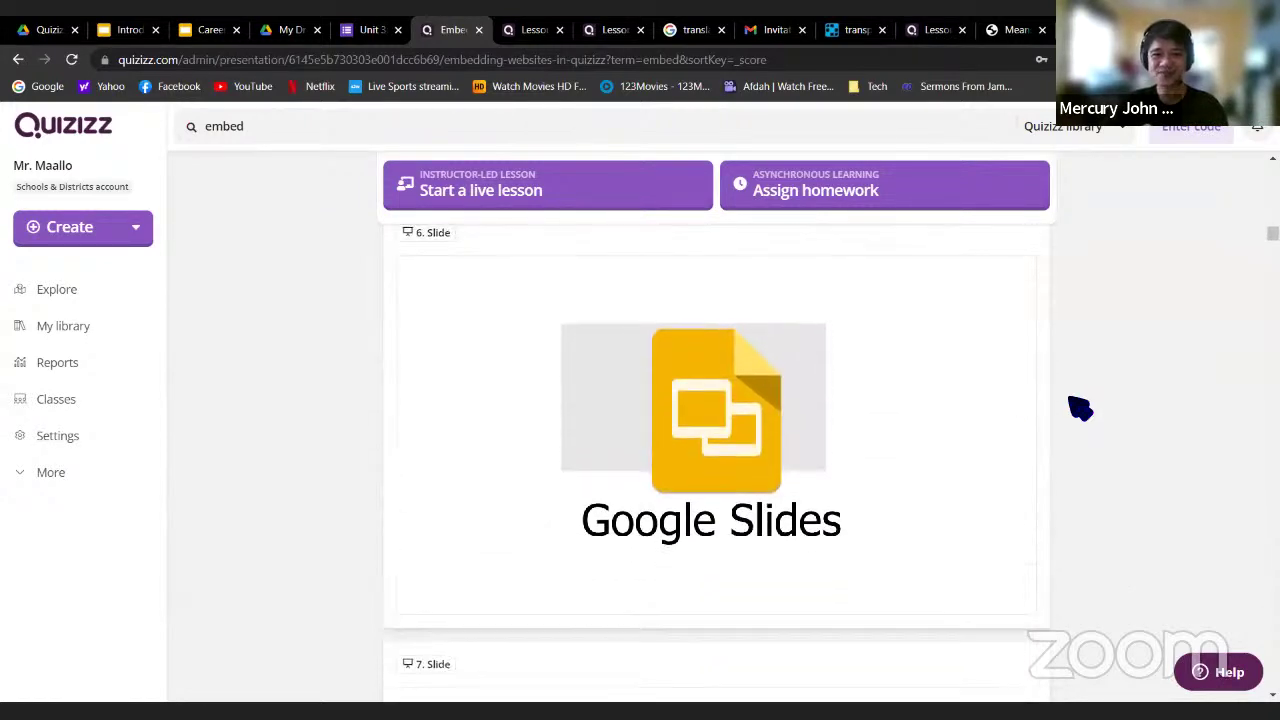
{"action": "scroll", "coordinate": [1000, 405], "scroll_direction": "down", "scroll_amount": 1}
{"action": "scroll", "coordinate": [908, 405], "scroll_direction": "down", "scroll_amount": 6}
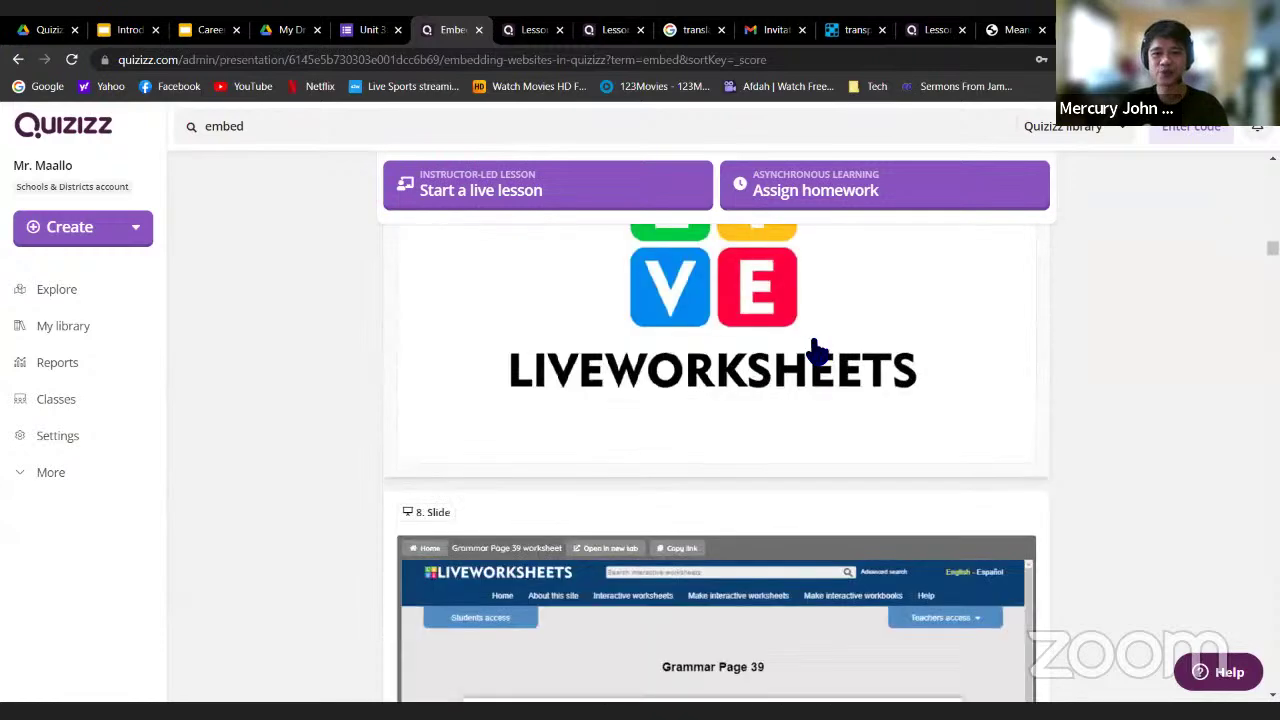
{"action": "scroll", "coordinate": [1103, 391], "scroll_direction": "down", "scroll_amount": 9}
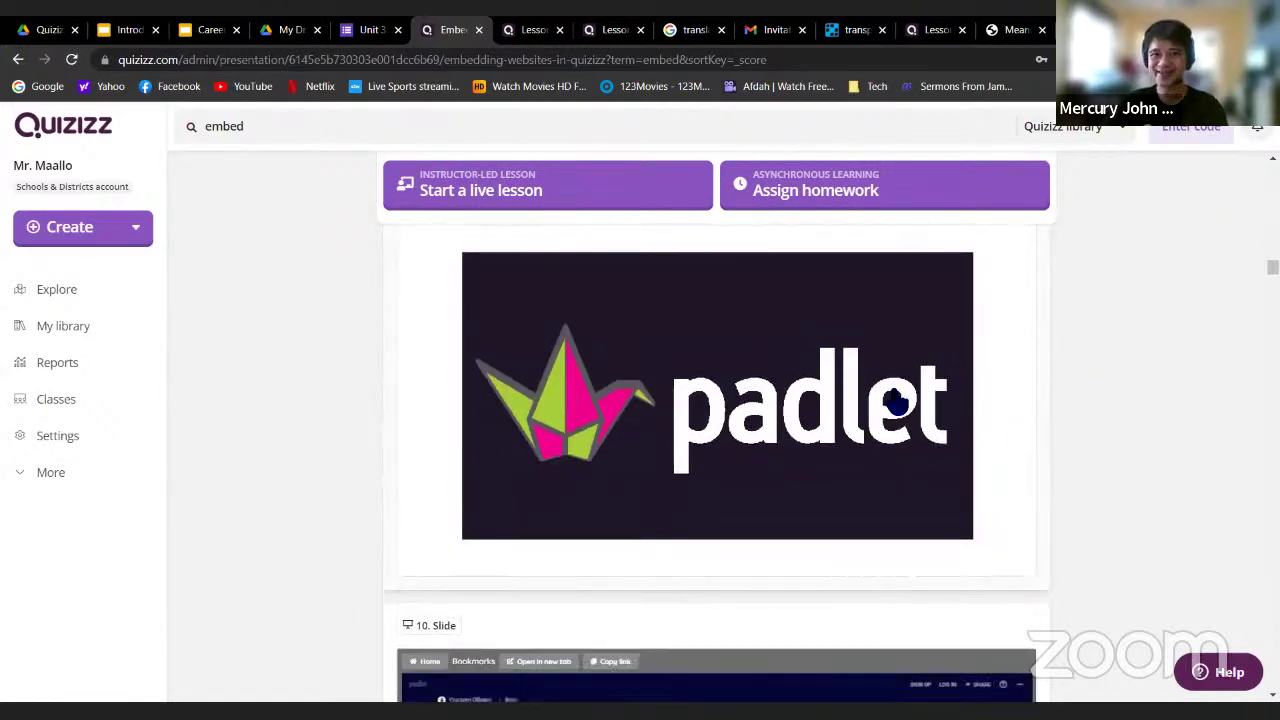
{"action": "scroll", "coordinate": [895, 401], "scroll_direction": "down", "scroll_amount": 9}
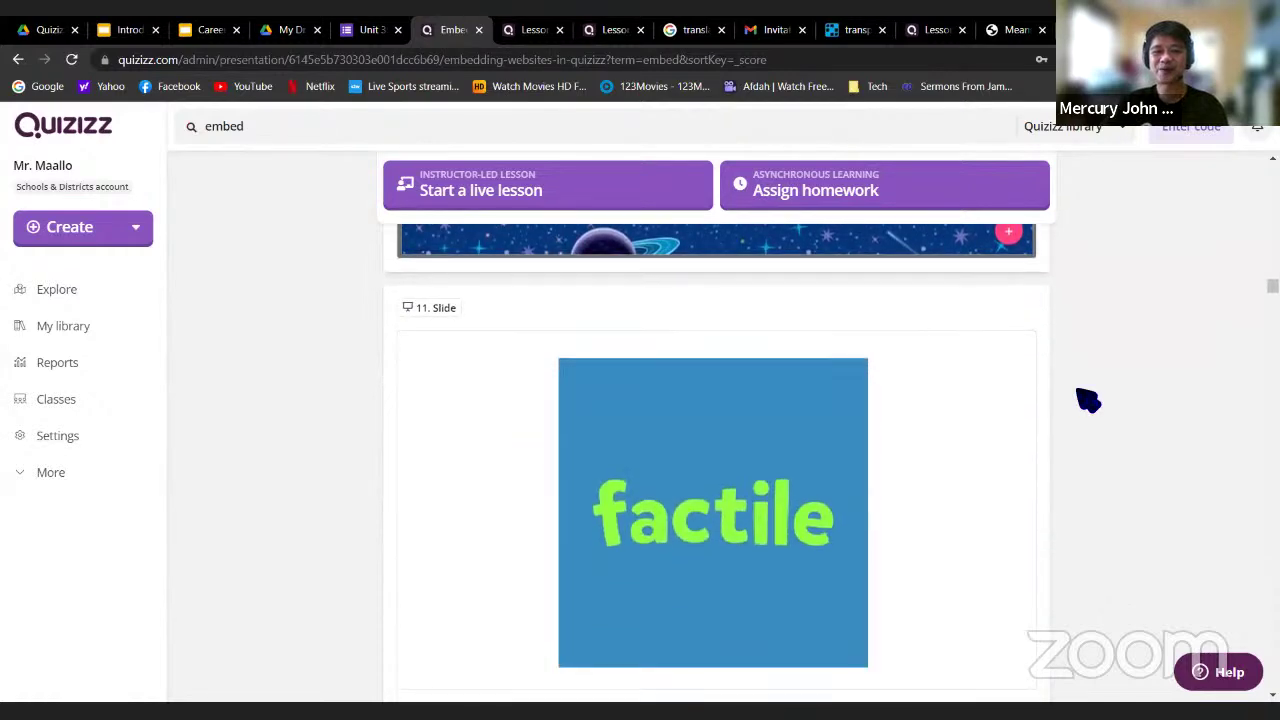
{"action": "scroll", "coordinate": [965, 378], "scroll_direction": "down", "scroll_amount": 3}
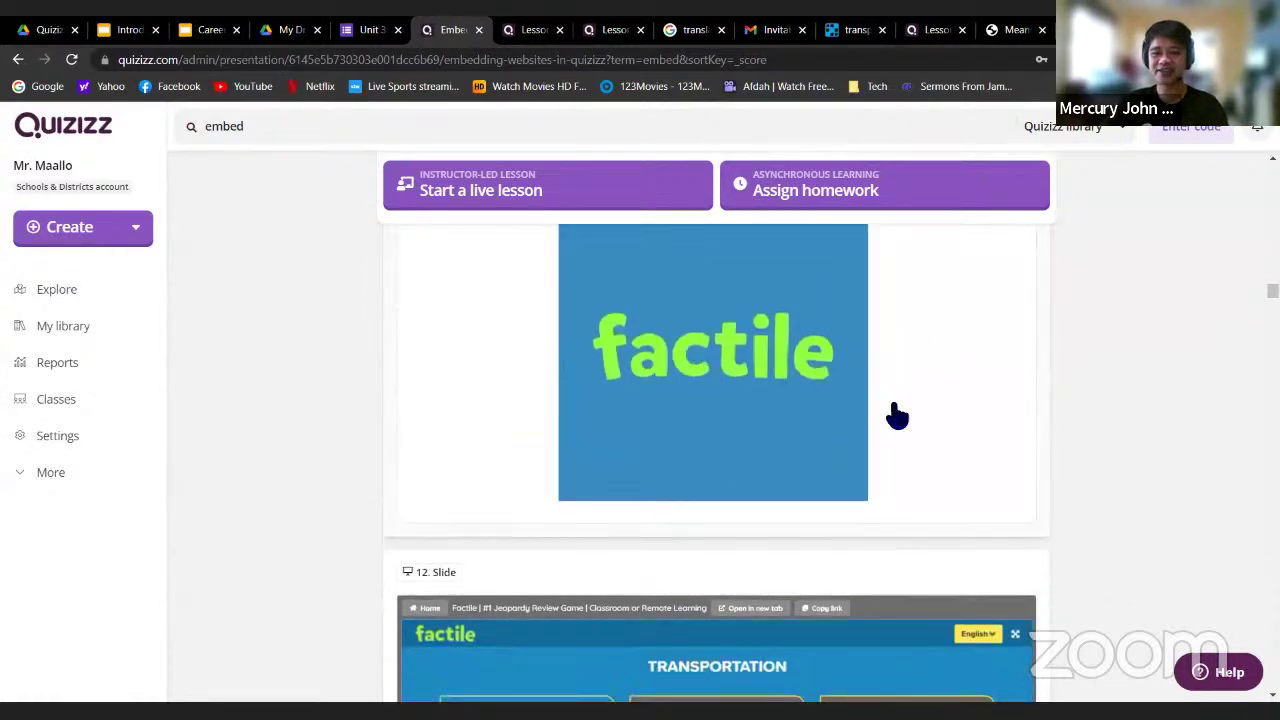
{"action": "scroll", "coordinate": [910, 420], "scroll_direction": "up", "scroll_amount": 2}
{"action": "scroll", "coordinate": [935, 463], "scroll_direction": "down", "scroll_amount": 5}
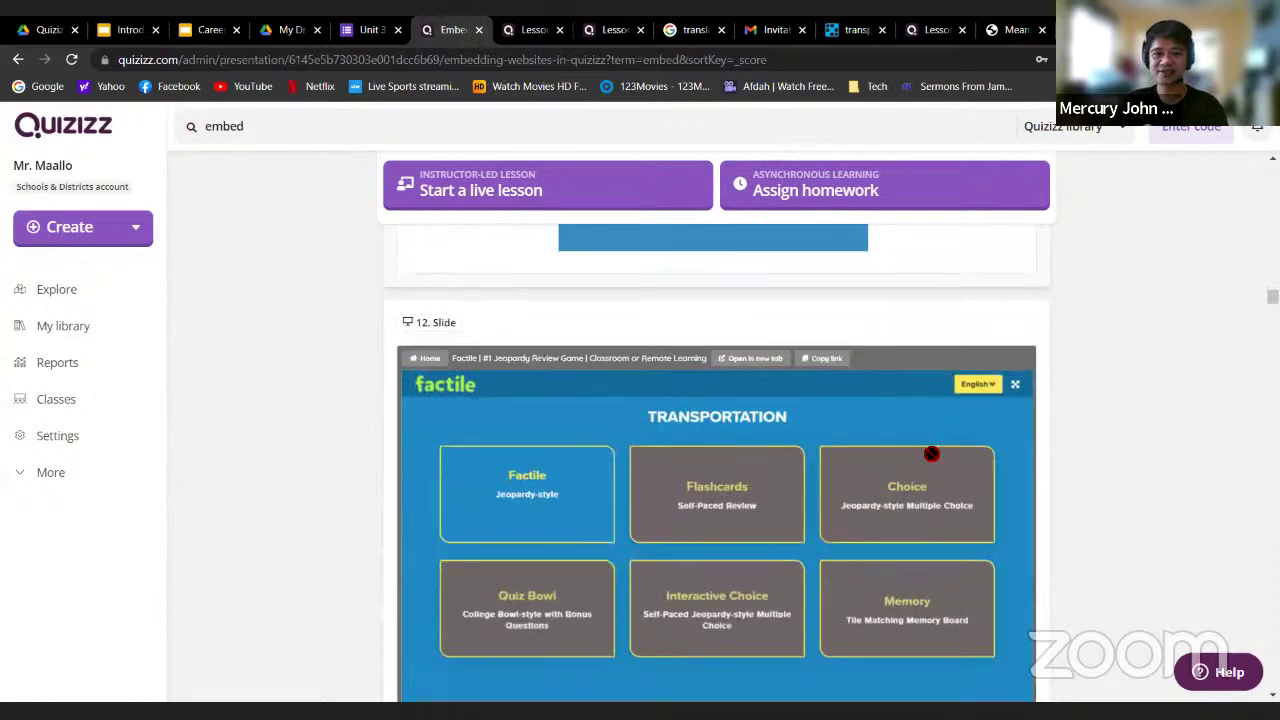
{"action": "scroll", "coordinate": [1100, 420], "scroll_direction": "down", "scroll_amount": 6}
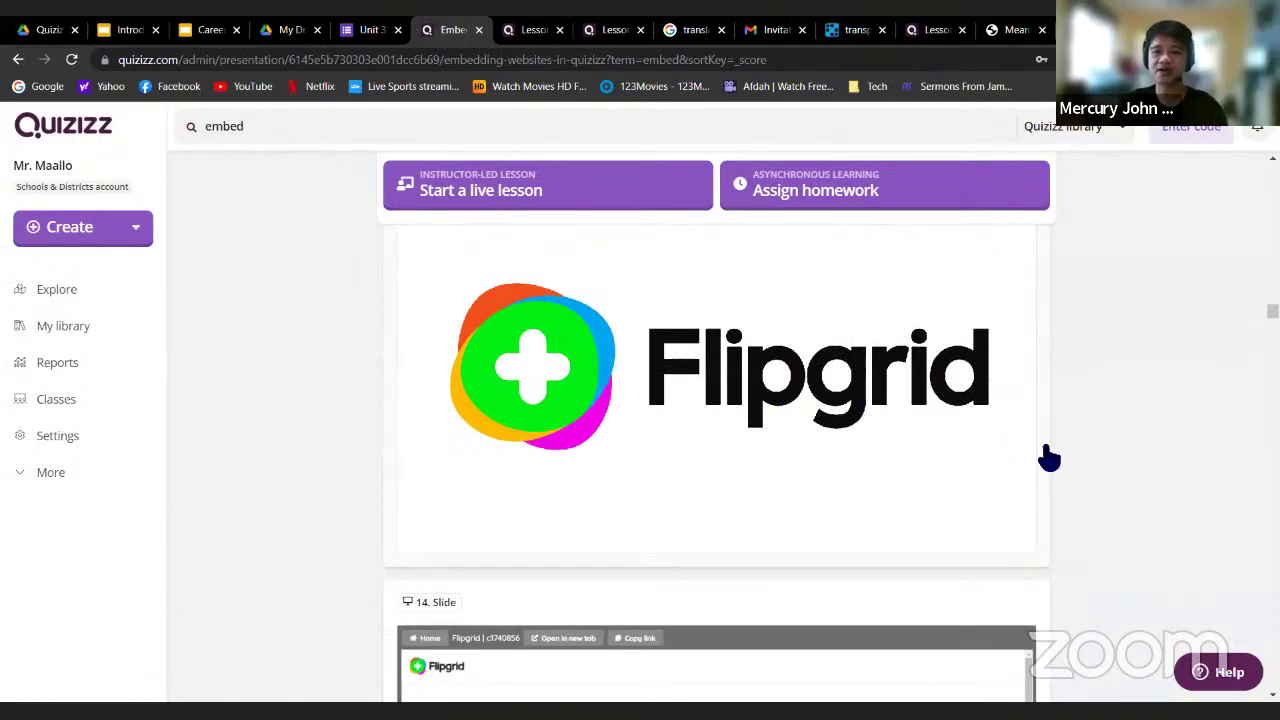
{"action": "scroll", "coordinate": [1050, 457], "scroll_direction": "down", "scroll_amount": 5}
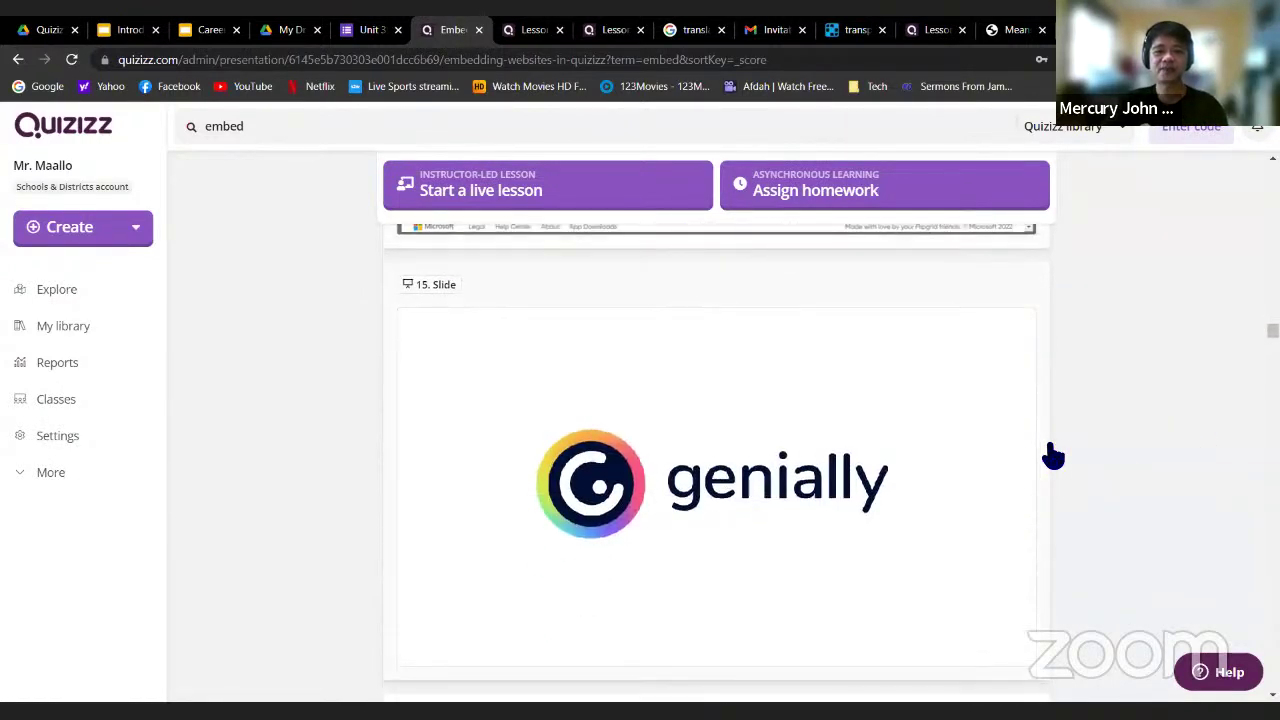
{"action": "scroll", "coordinate": [1053, 455], "scroll_direction": "down", "scroll_amount": 1}
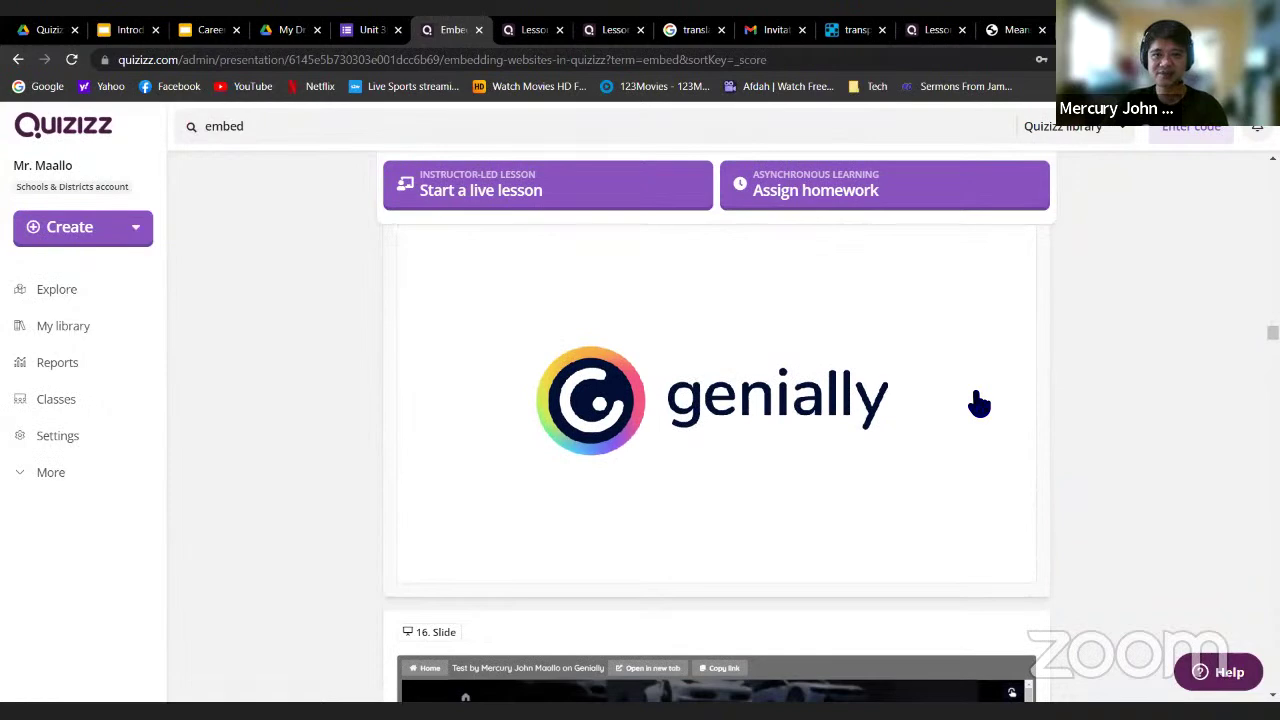
{"action": "scroll", "coordinate": [979, 403], "scroll_direction": "down", "scroll_amount": 10}
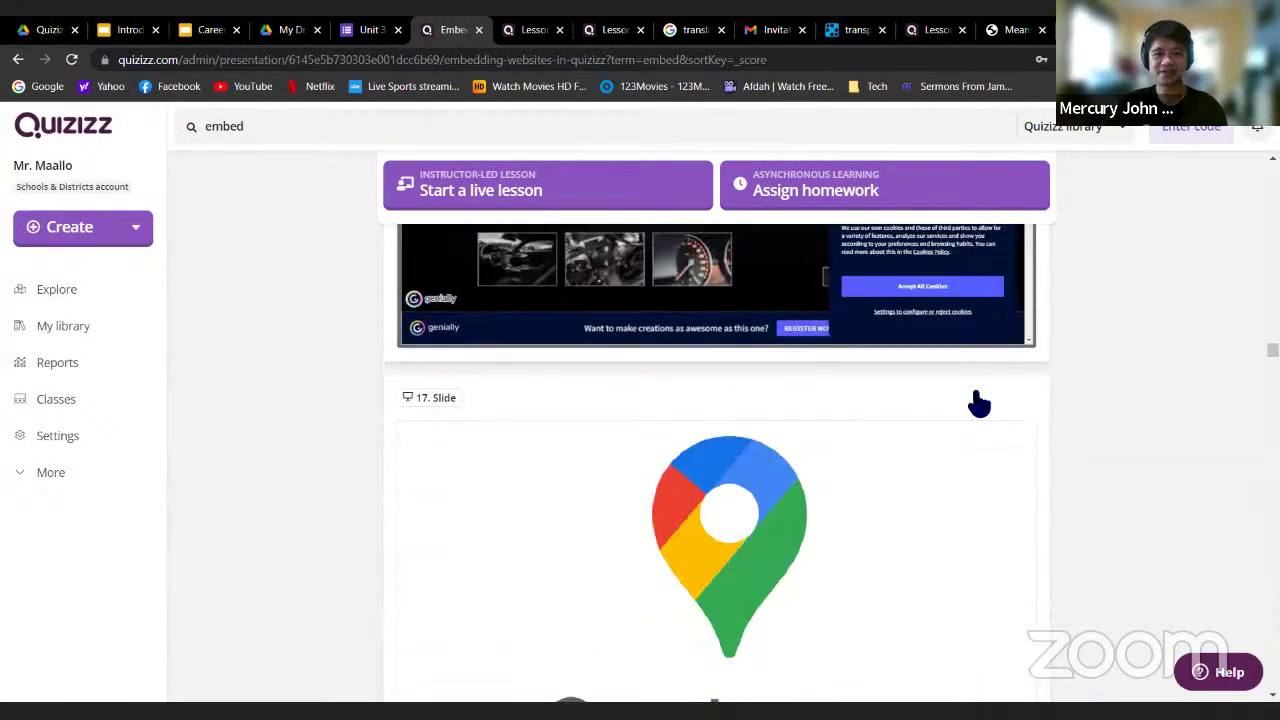
{"action": "scroll", "coordinate": [908, 389], "scroll_direction": "up", "scroll_amount": 1}
{"action": "scroll", "coordinate": [931, 426], "scroll_direction": "down", "scroll_amount": 5}
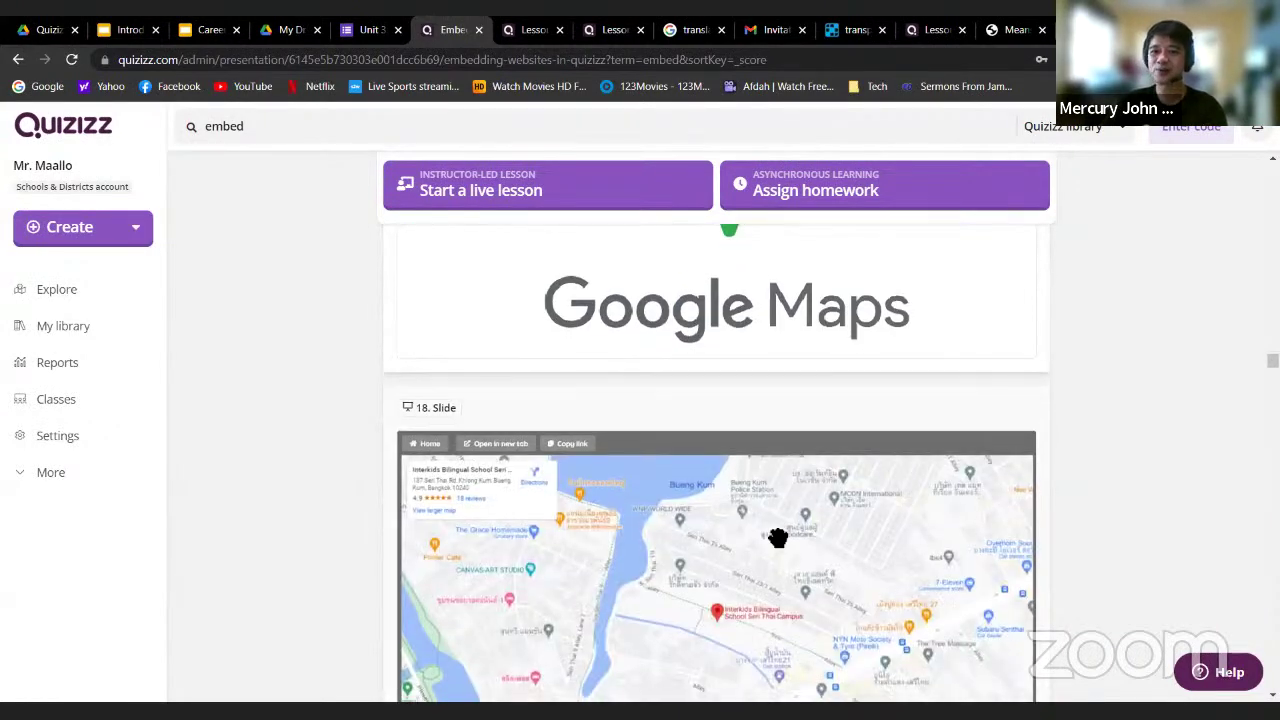
{"action": "mouse_move", "coordinate": [727, 467]}
{"action": "left_mouse_down"}
{"action": "mouse_move", "coordinate": [680, 451]}
{"action": "mouse_move", "coordinate": [846, 463]}
{"action": "left_mouse_up"}
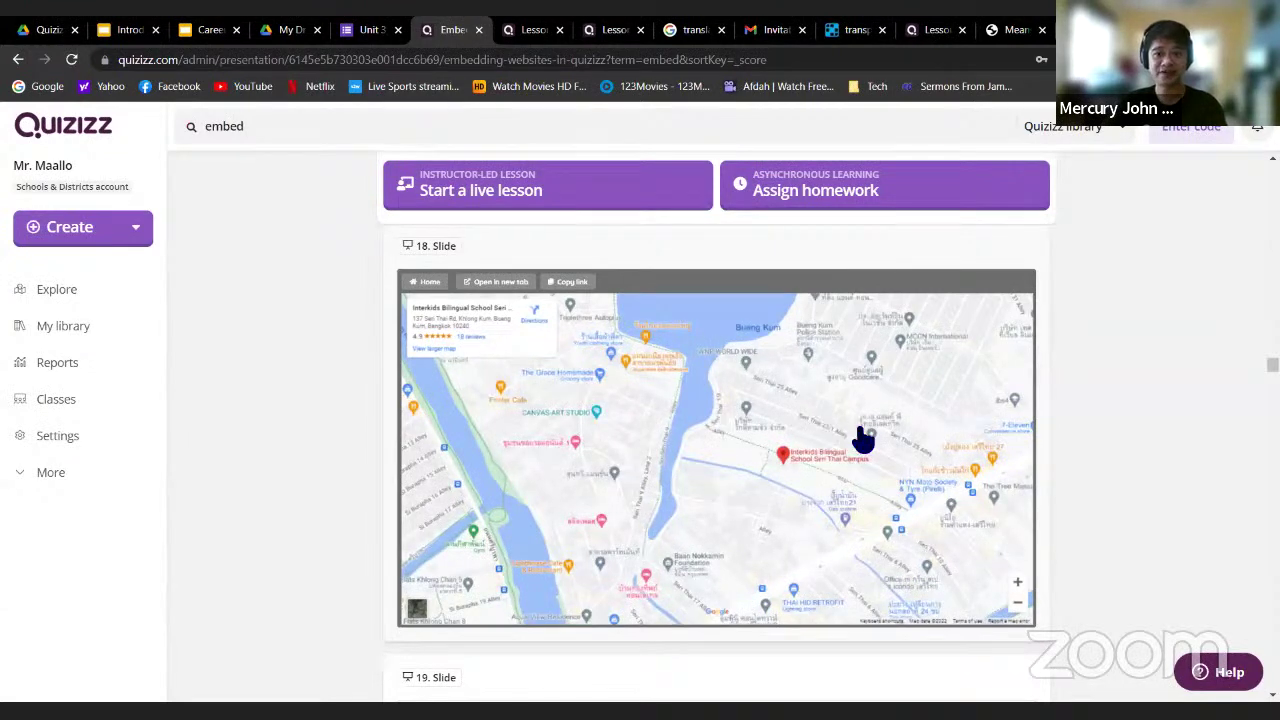
{"action": "scroll", "coordinate": [862, 437], "scroll_direction": "up", "scroll_amount": 2}
{"action": "scroll", "coordinate": [880, 466], "scroll_direction": "down", "scroll_amount": 4}
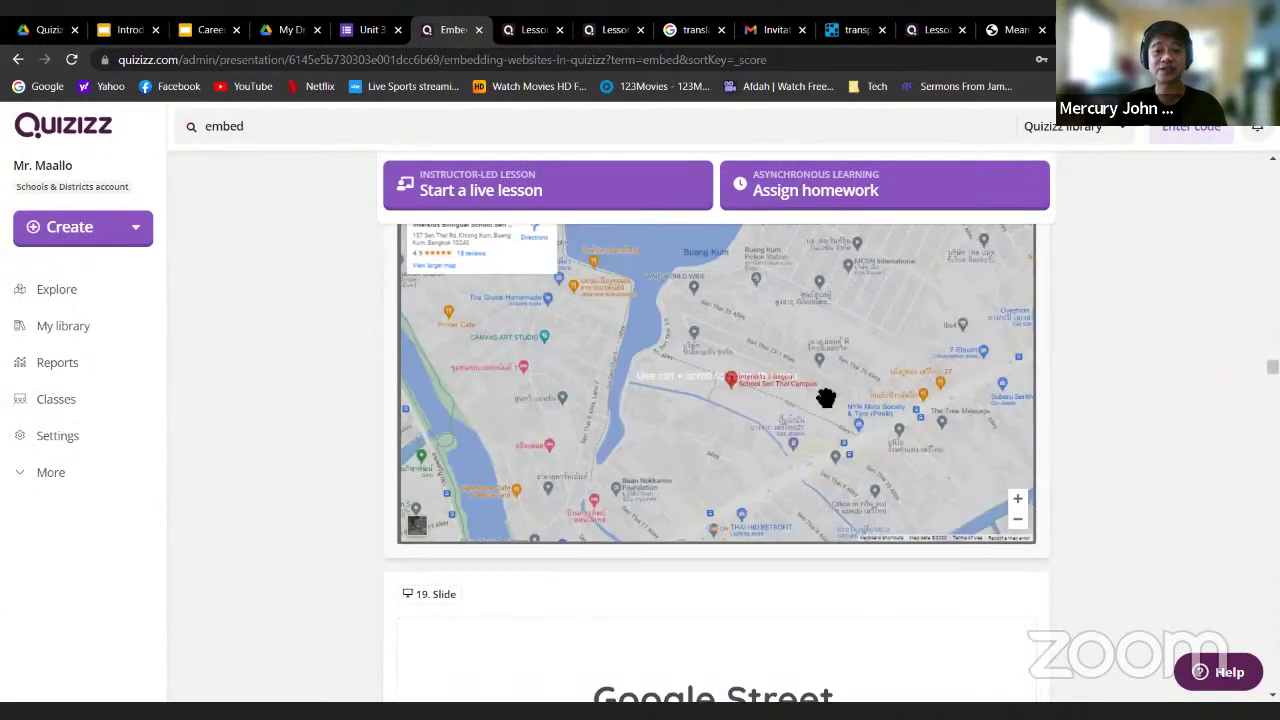
{"action": "scroll", "coordinate": [1128, 430], "scroll_direction": "down", "scroll_amount": 3}
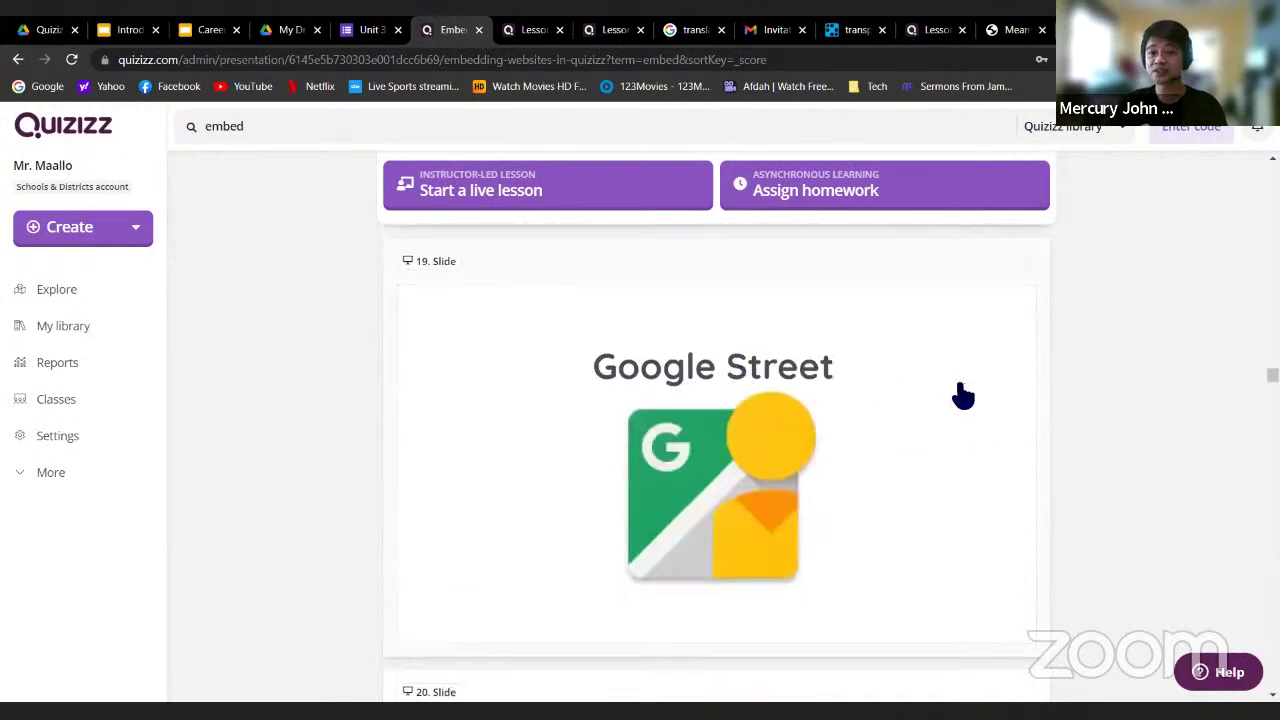
{"action": "scroll", "coordinate": [930, 420], "scroll_direction": "down", "scroll_amount": 5}
{"action": "left_click_drag", "start_coordinate": [701, 340], "coordinate": [1013, 358]}
{"action": "scroll", "coordinate": [1130, 366], "scroll_direction": "down", "scroll_amount": 5}
{"action": "scroll", "coordinate": [710, 373], "scroll_direction": "up", "scroll_amount": 2}
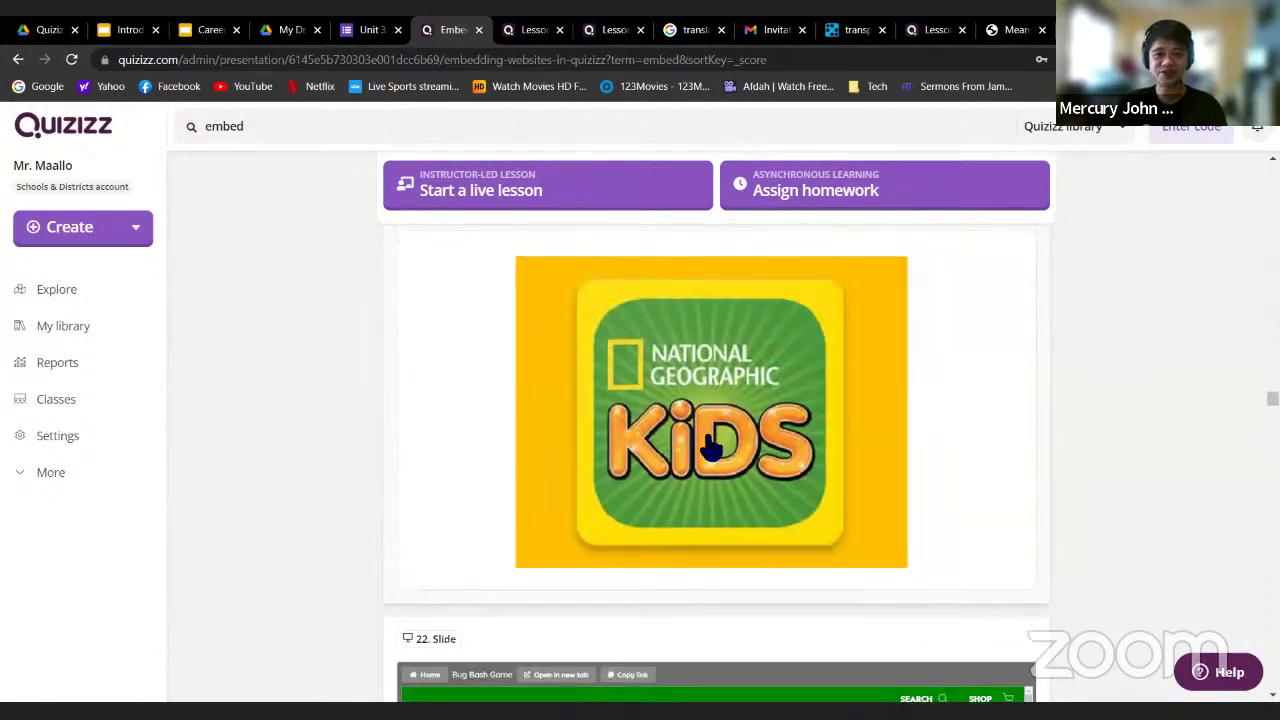
{"action": "scroll", "coordinate": [1105, 404], "scroll_direction": "down", "scroll_amount": 3}
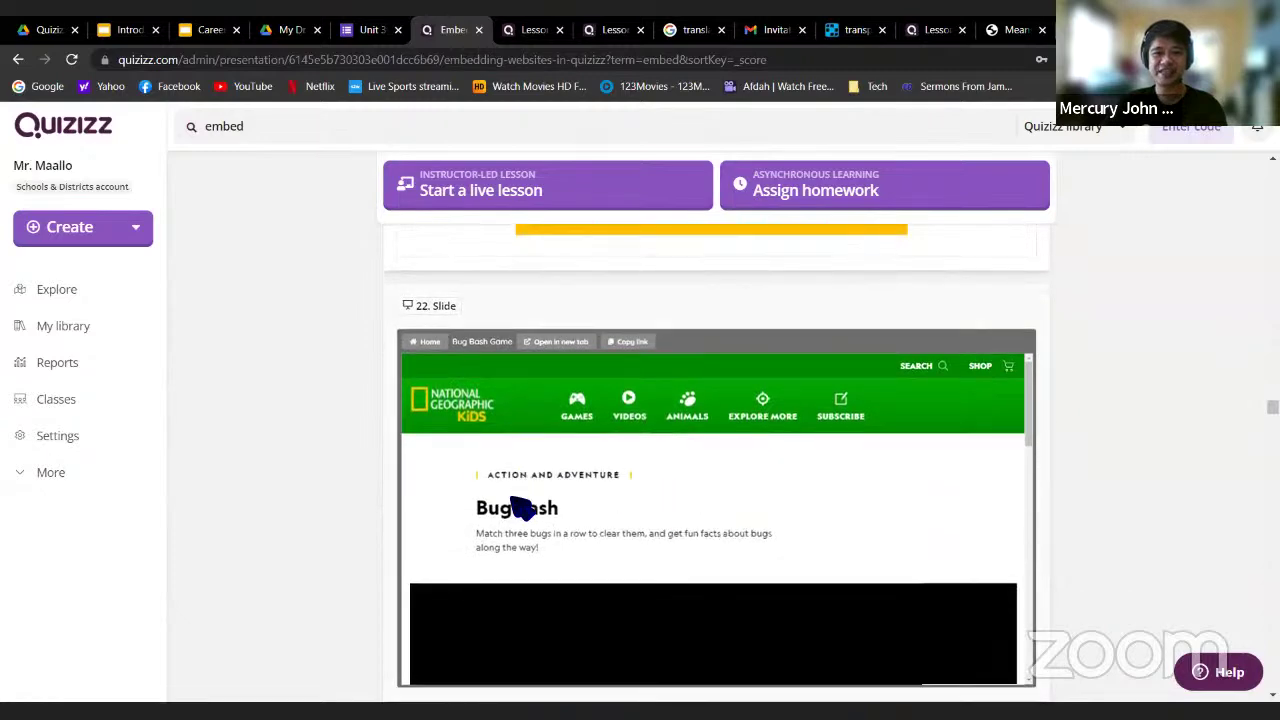
{"action": "scroll", "coordinate": [516, 500], "scroll_direction": "down", "scroll_amount": 3}
{"action": "scroll", "coordinate": [560, 497], "scroll_direction": "up", "scroll_amount": 3}
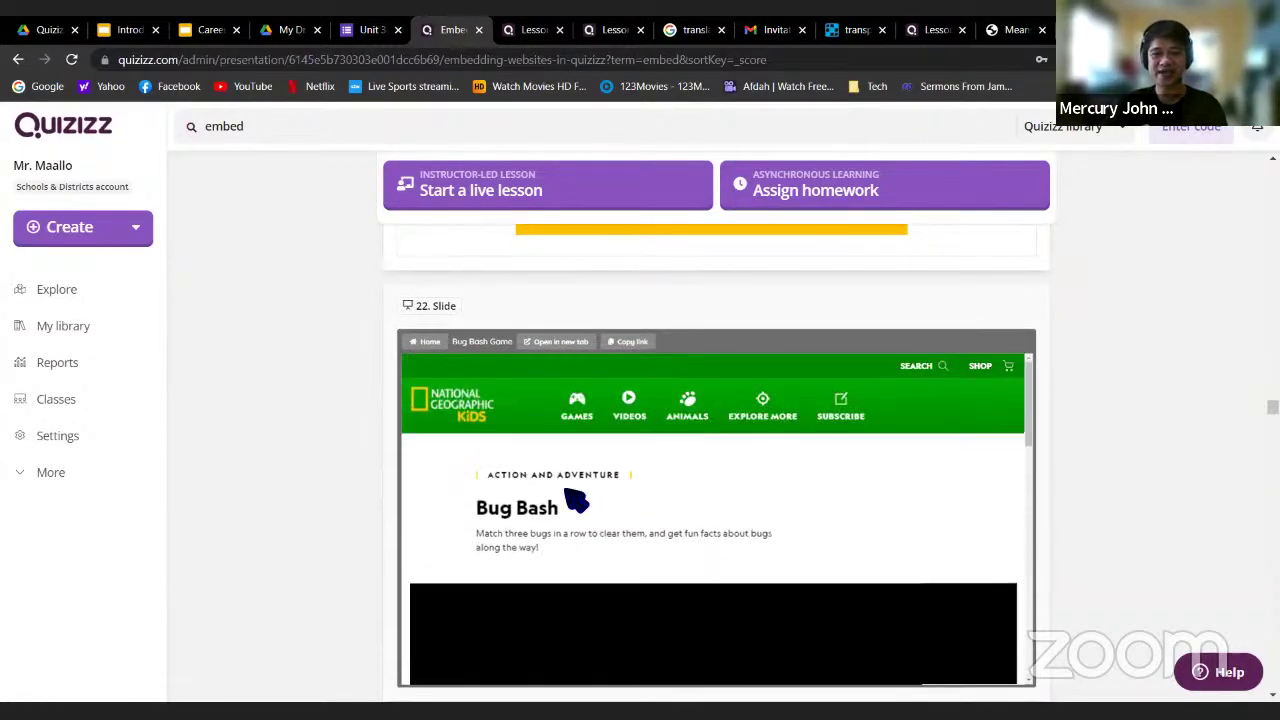
{"action": "scroll", "coordinate": [1092, 466], "scroll_direction": "down", "scroll_amount": 6}
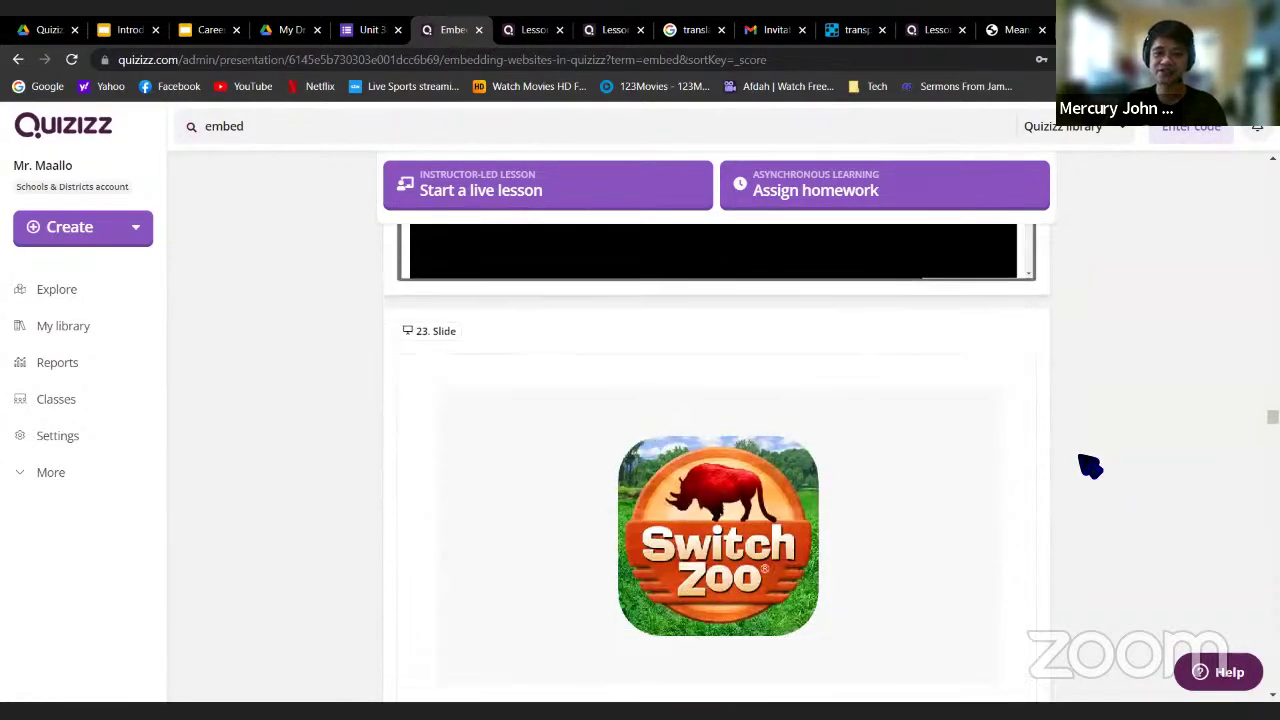
{"action": "scroll", "coordinate": [906, 440], "scroll_direction": "up", "scroll_amount": 2}
{"action": "scroll", "coordinate": [907, 440], "scroll_direction": "down", "scroll_amount": 4}
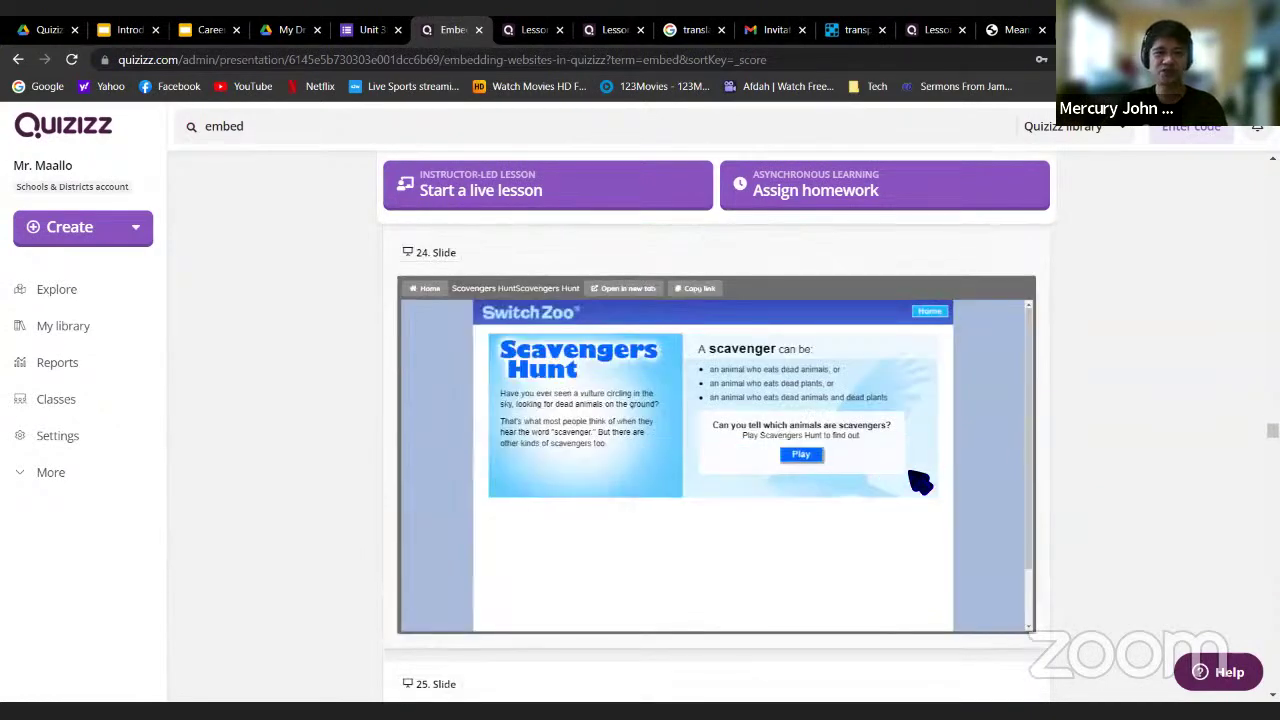
{"action": "scroll", "coordinate": [1100, 440], "scroll_direction": "down", "scroll_amount": 6}
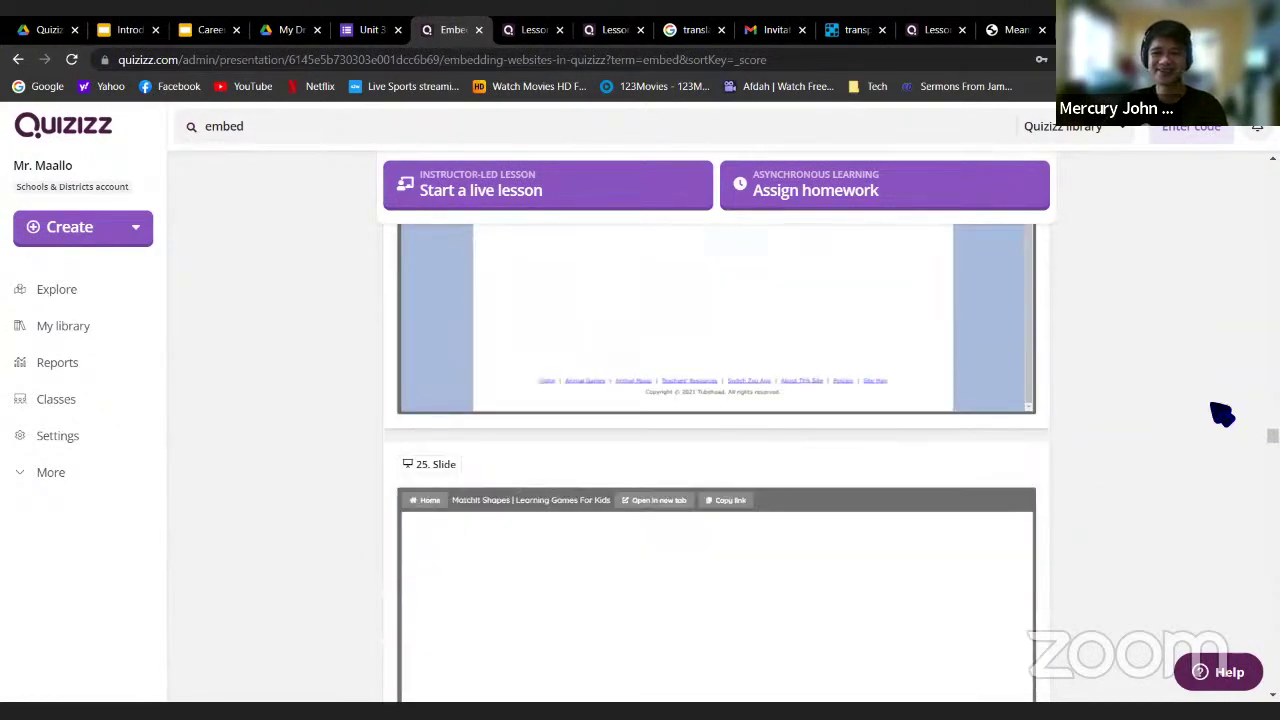
{"action": "scroll", "coordinate": [1020, 425], "scroll_direction": "up", "scroll_amount": 2}
{"action": "scroll", "coordinate": [1250, 390], "scroll_direction": "down", "scroll_amount": 4}
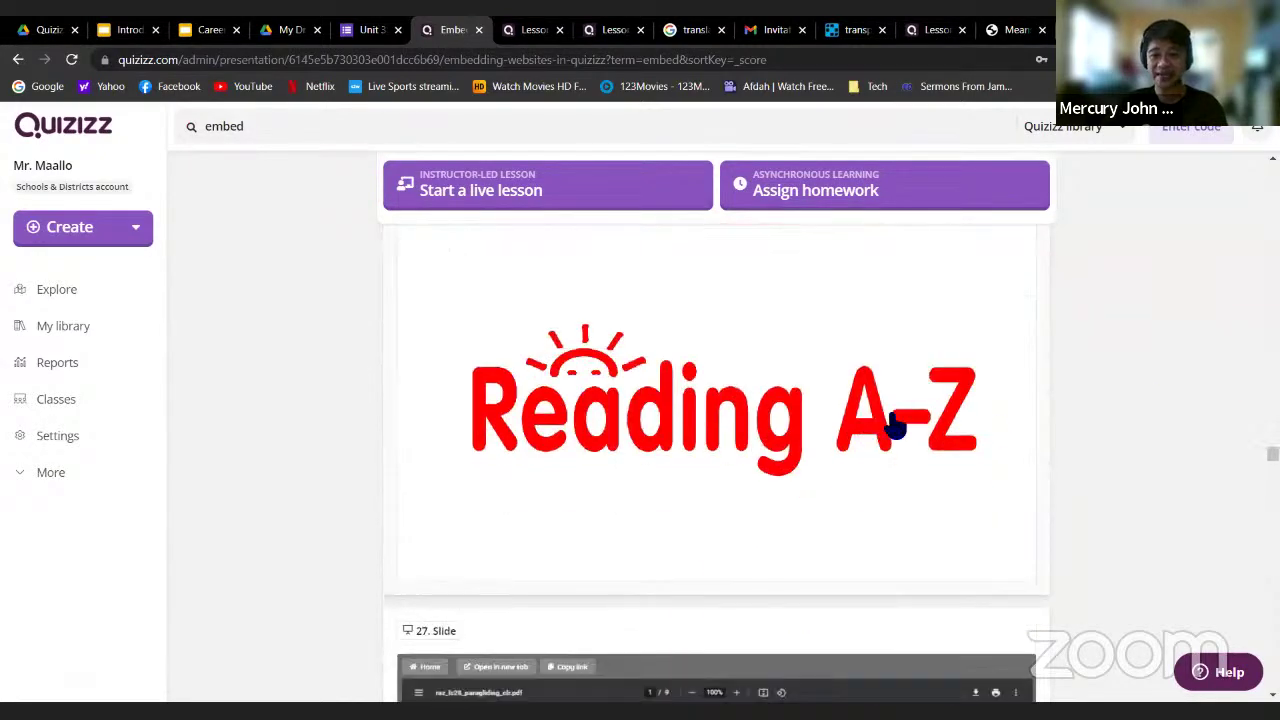
{"action": "scroll", "coordinate": [1008, 416], "scroll_direction": "down", "scroll_amount": 4}
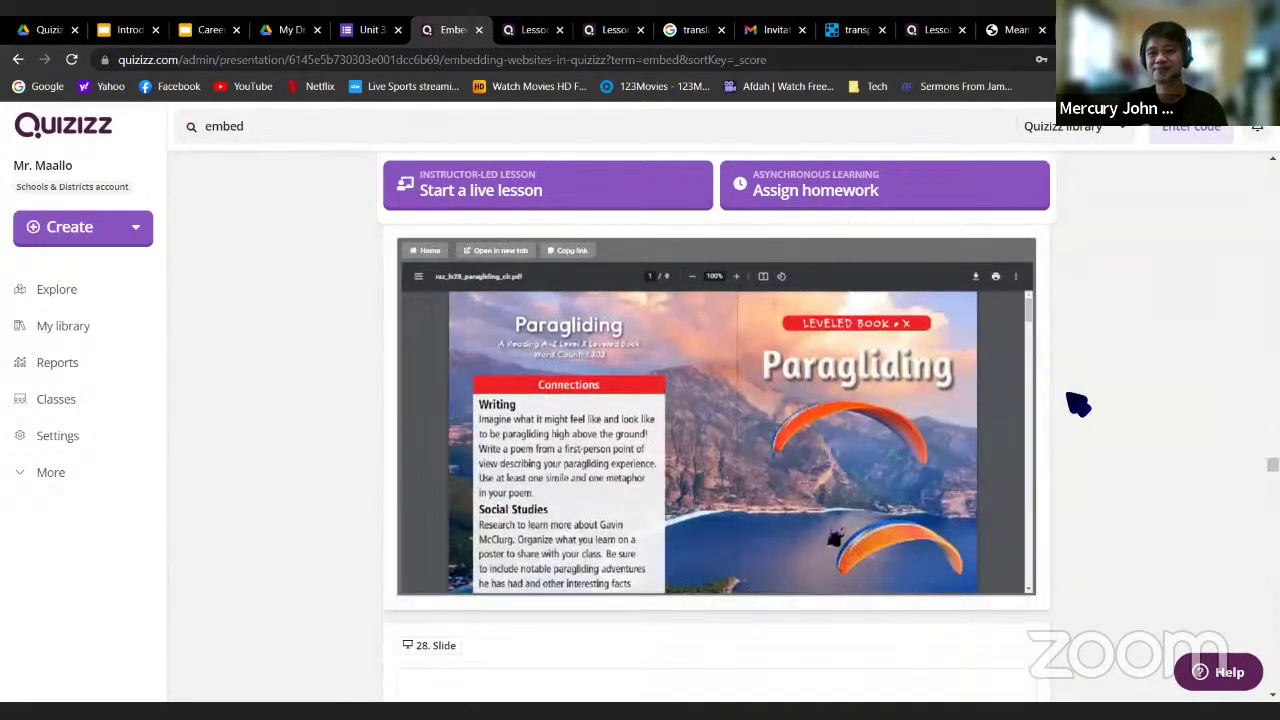
{"action": "scroll", "coordinate": [1078, 403], "scroll_direction": "down", "scroll_amount": 6}
{"action": "scroll", "coordinate": [1158, 390], "scroll_direction": "down", "scroll_amount": 10}
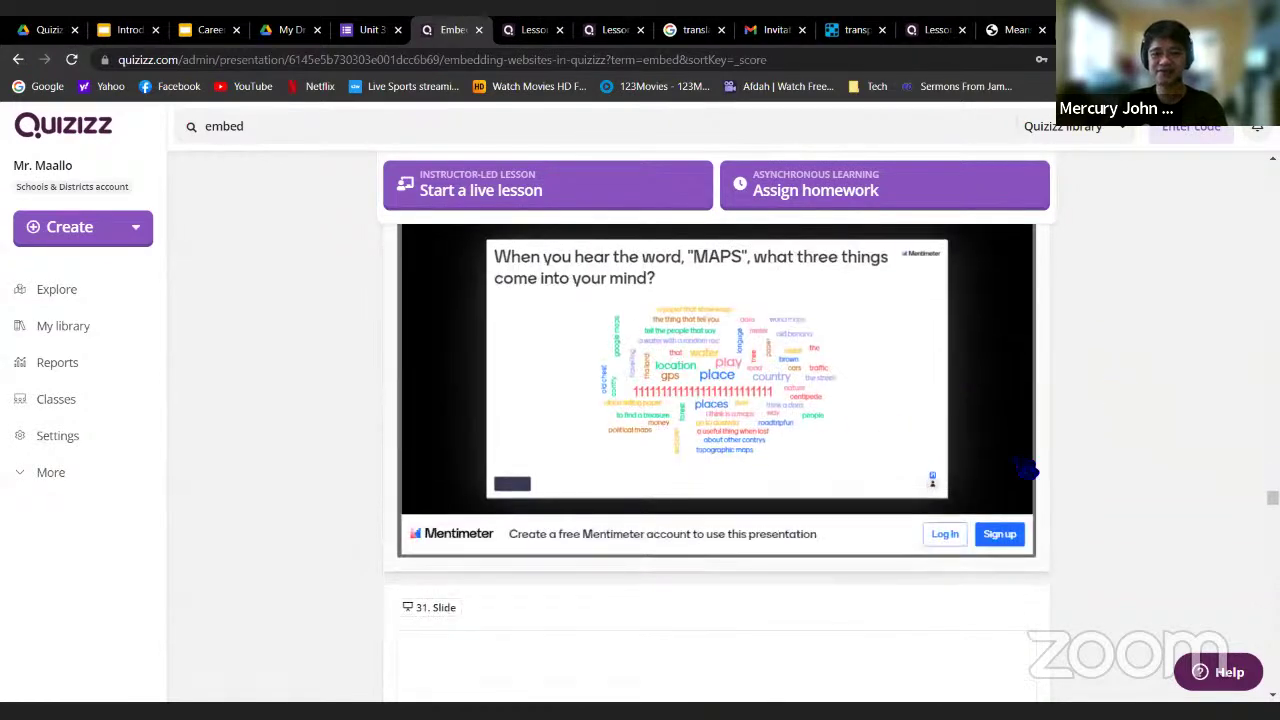
{"action": "scroll", "coordinate": [1025, 470], "scroll_direction": "down", "scroll_amount": 7}
{"action": "scroll", "coordinate": [1082, 468], "scroll_direction": "down", "scroll_amount": 1}
{"action": "scroll", "coordinate": [1037, 380], "scroll_direction": "up", "scroll_amount": 3}
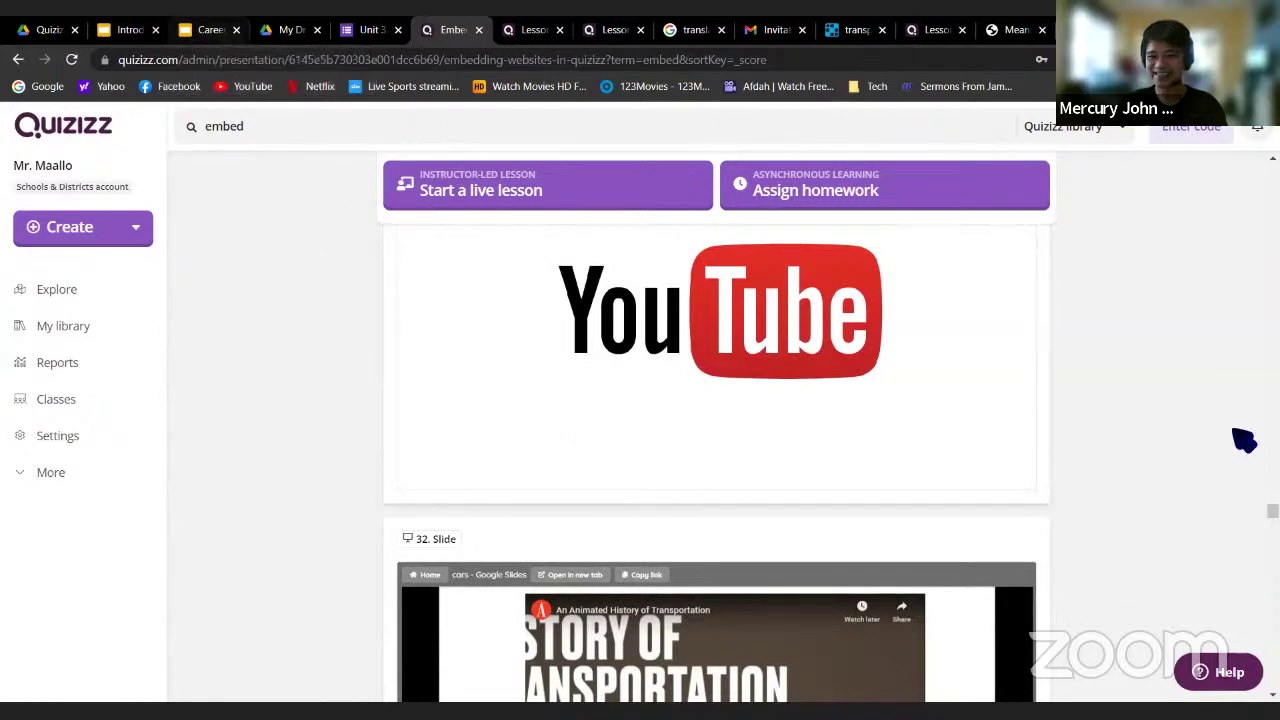
{"action": "scroll", "coordinate": [1165, 400], "scroll_direction": "down", "scroll_amount": 7}
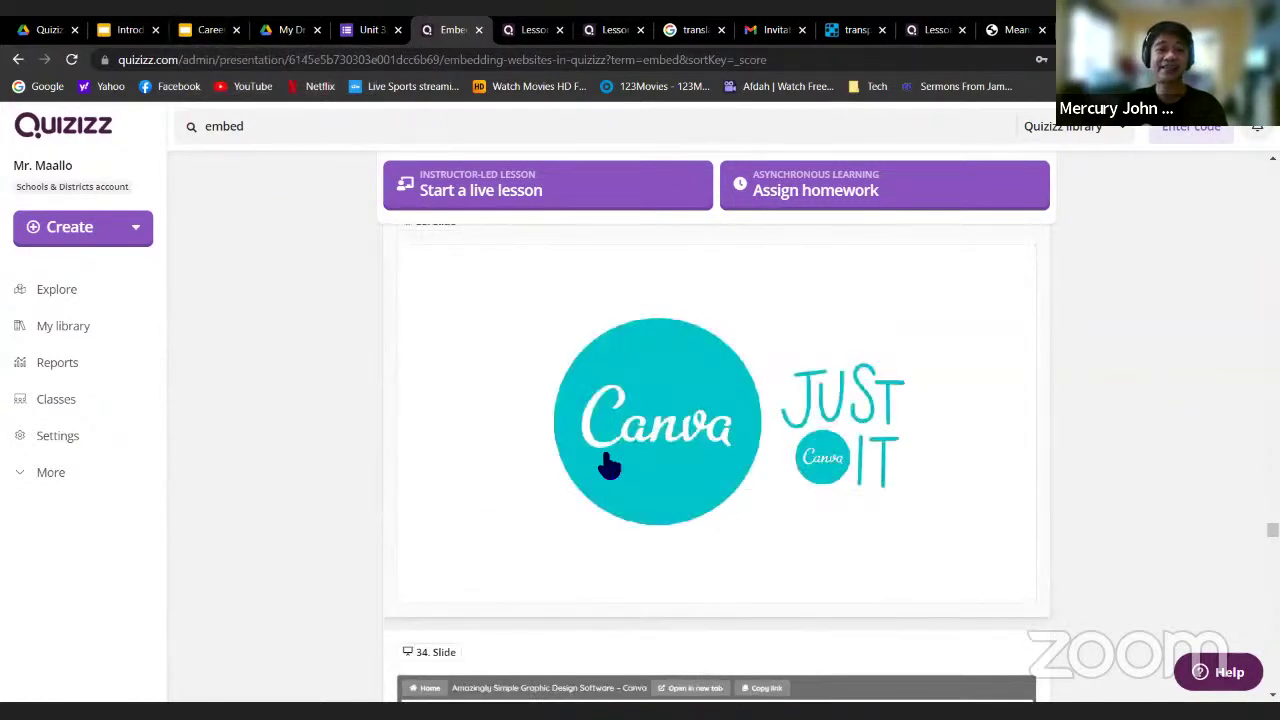
{"action": "scroll", "coordinate": [1203, 388], "scroll_direction": "down", "scroll_amount": 4}
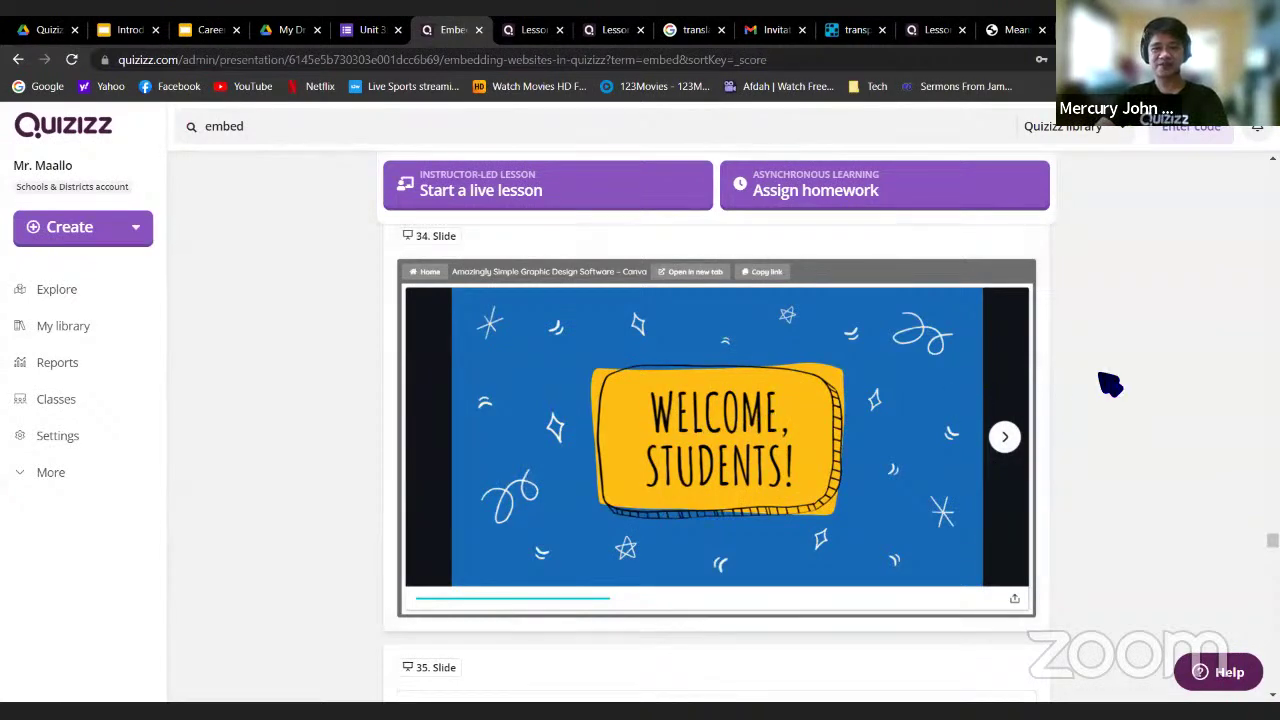
{"action": "scroll", "coordinate": [1110, 385], "scroll_direction": "down", "scroll_amount": 6}
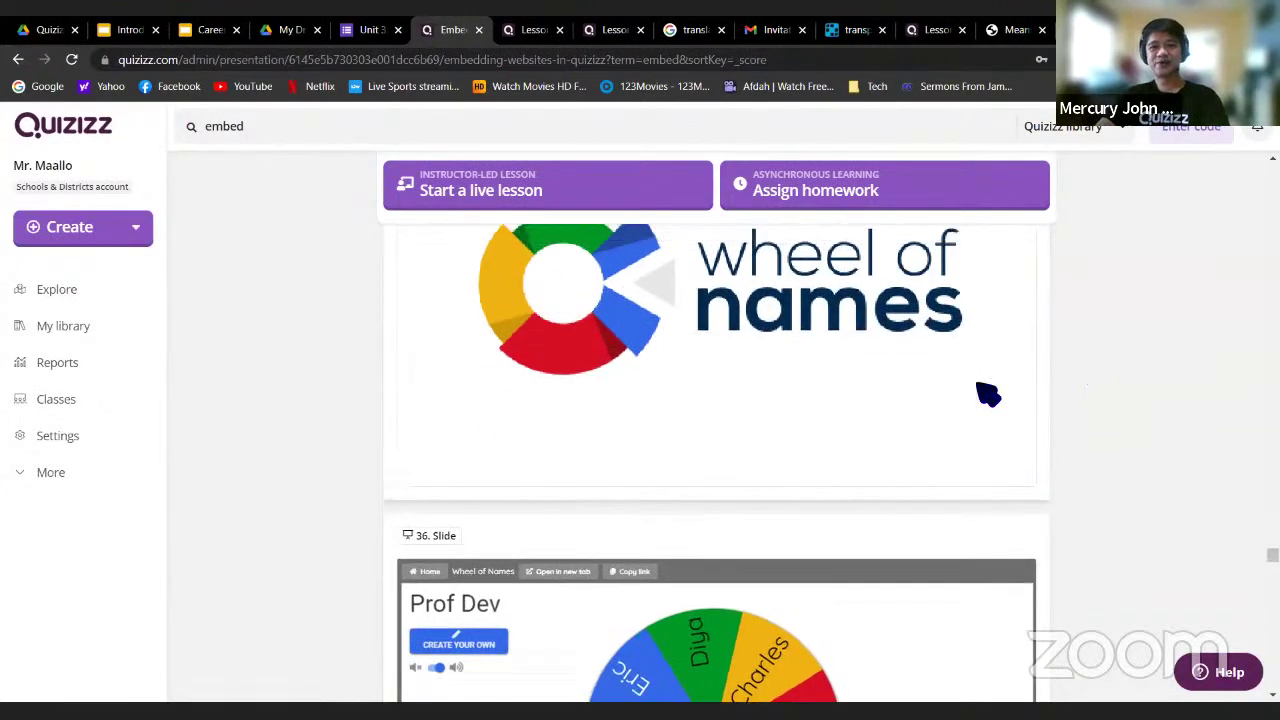
{"action": "scroll", "coordinate": [1049, 406], "scroll_direction": "up", "scroll_amount": 2}
{"action": "scroll", "coordinate": [1003, 497], "scroll_direction": "down", "scroll_amount": 8}
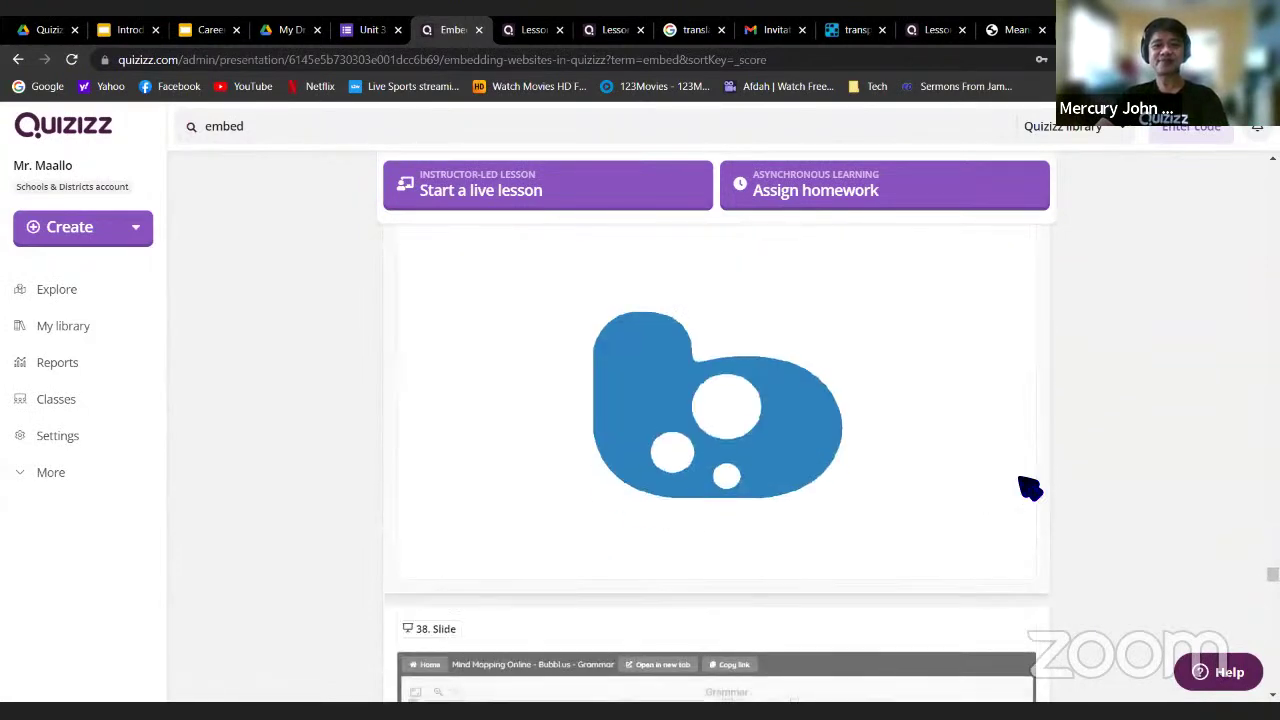
{"action": "scroll", "coordinate": [1030, 488], "scroll_direction": "down", "scroll_amount": 4}
{"action": "scroll", "coordinate": [1066, 449], "scroll_direction": "up", "scroll_amount": 3}
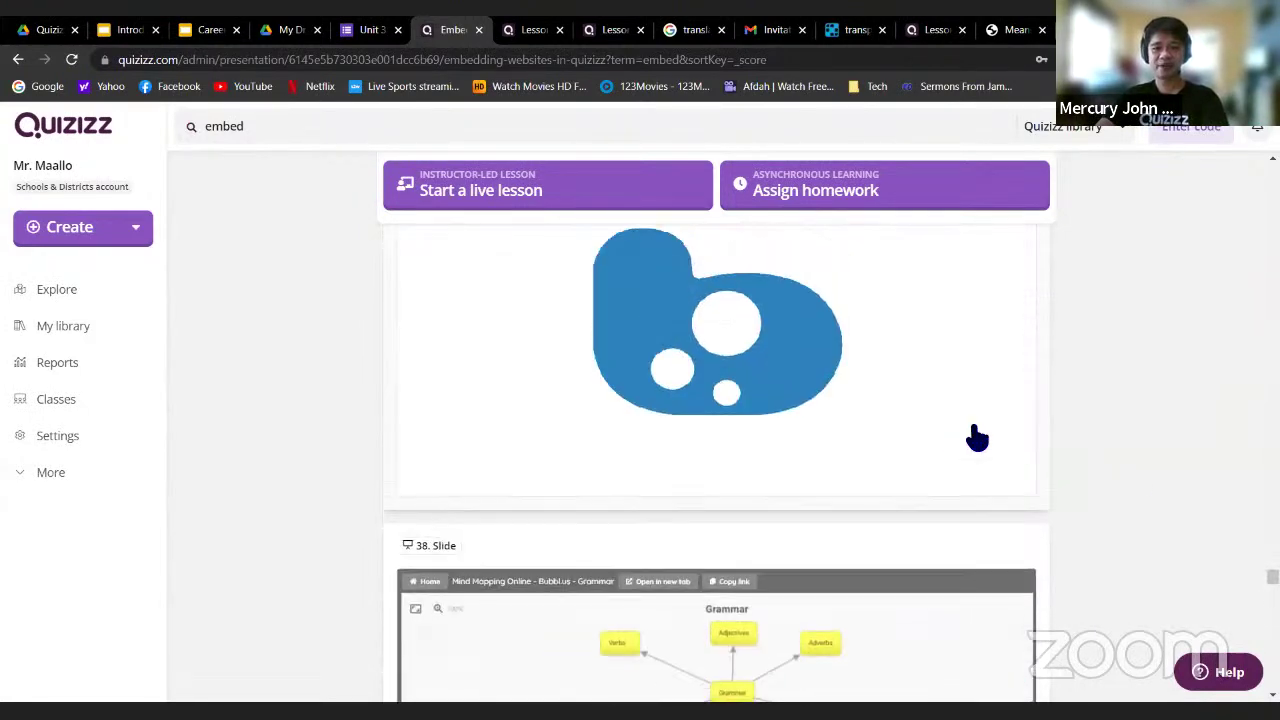
{"action": "scroll", "coordinate": [977, 437], "scroll_direction": "down", "scroll_amount": 7}
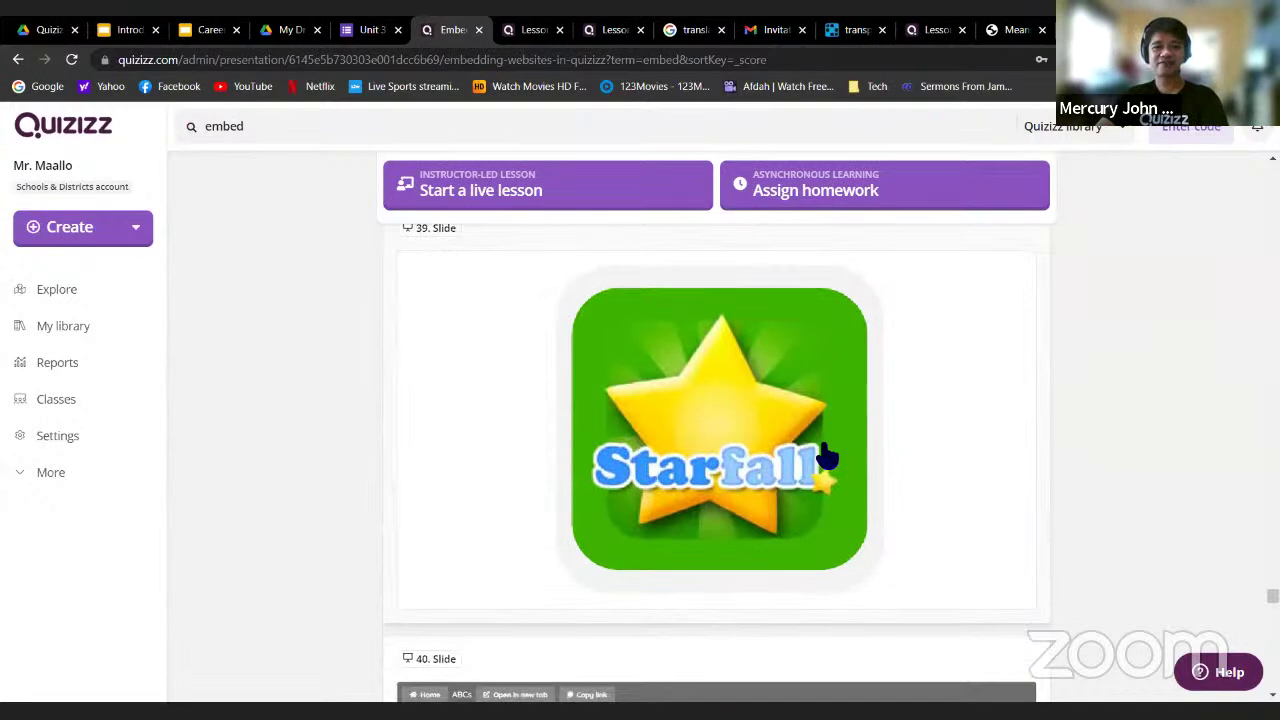
{"action": "scroll", "coordinate": [837, 449], "scroll_direction": "down", "scroll_amount": 9}
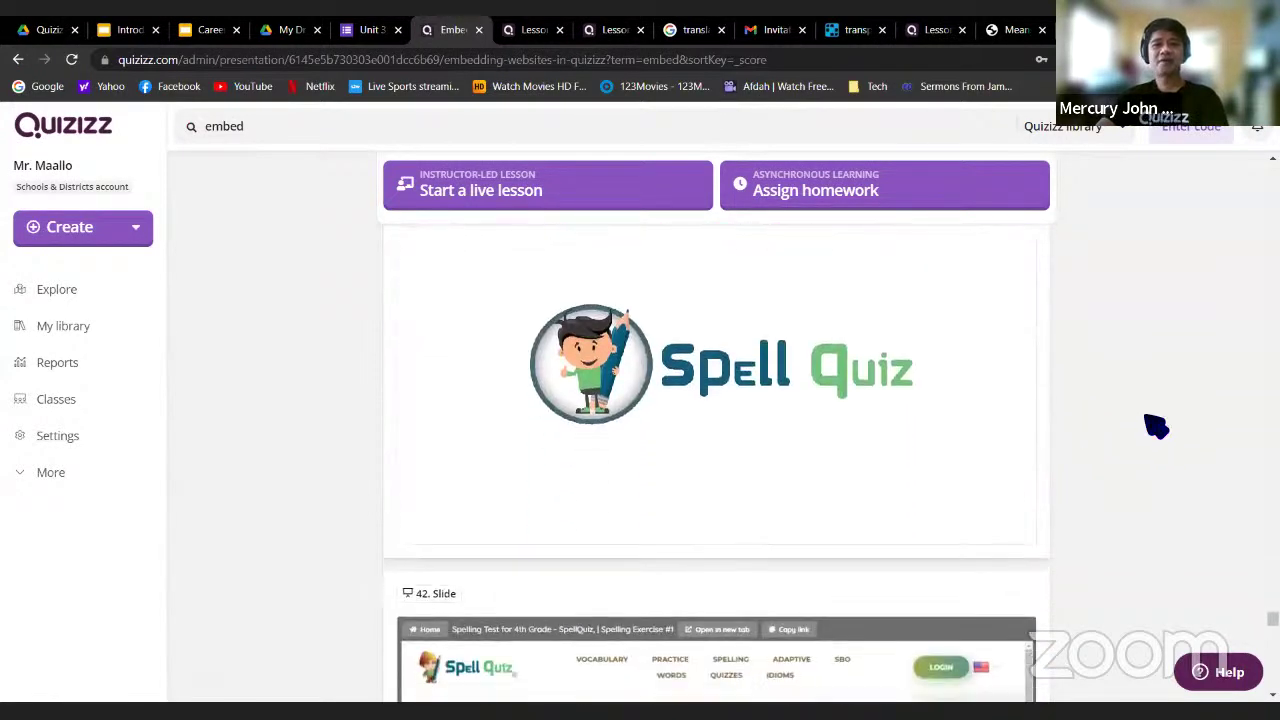
{"action": "scroll", "coordinate": [1177, 434], "scroll_direction": "down", "scroll_amount": 10}
{"action": "scroll", "coordinate": [1180, 436], "scroll_direction": "down", "scroll_amount": 9}
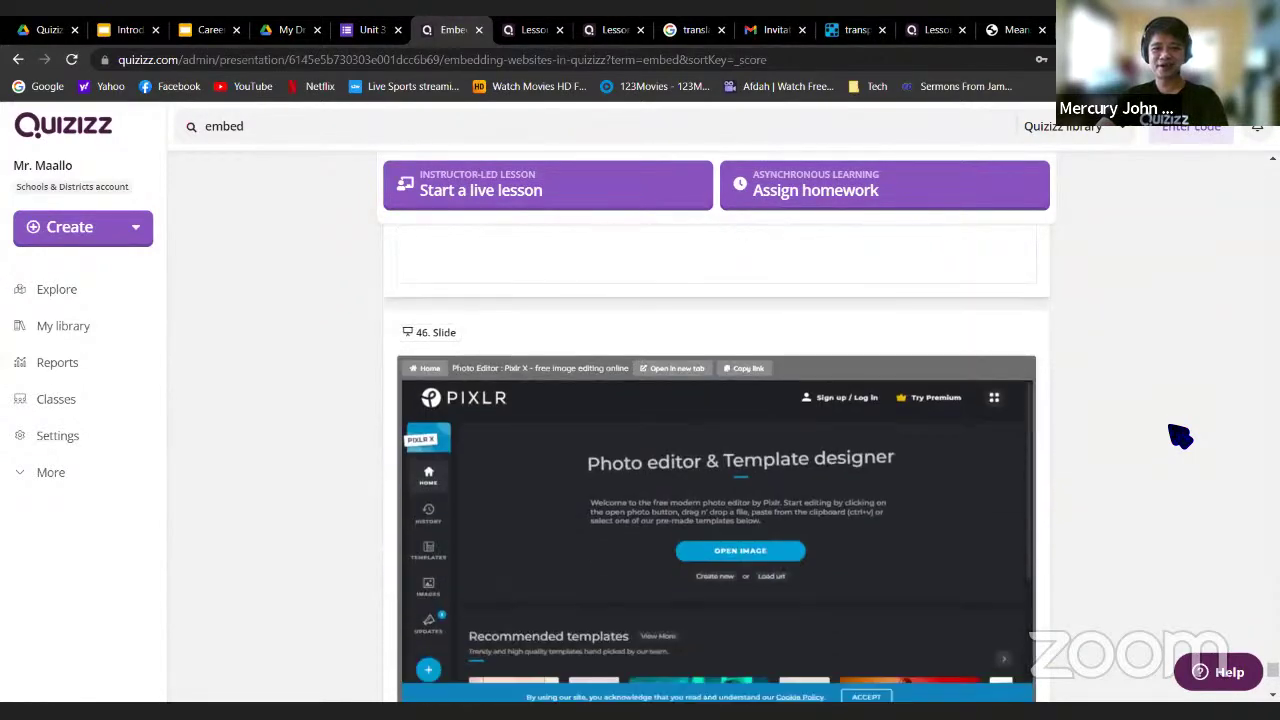
{"action": "scroll", "coordinate": [1180, 436], "scroll_direction": "down", "scroll_amount": 5}
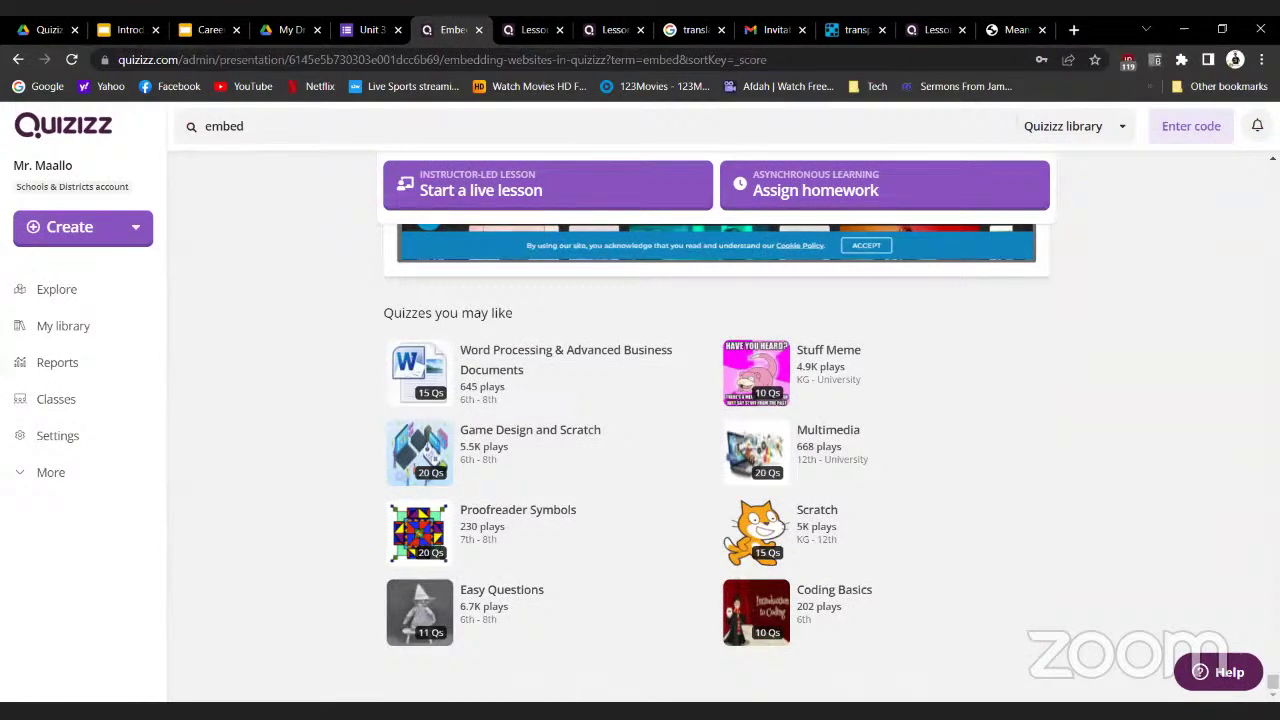
{"action": "scroll", "coordinate": [716, 450], "scroll_direction": "up", "scroll_amount": 4}
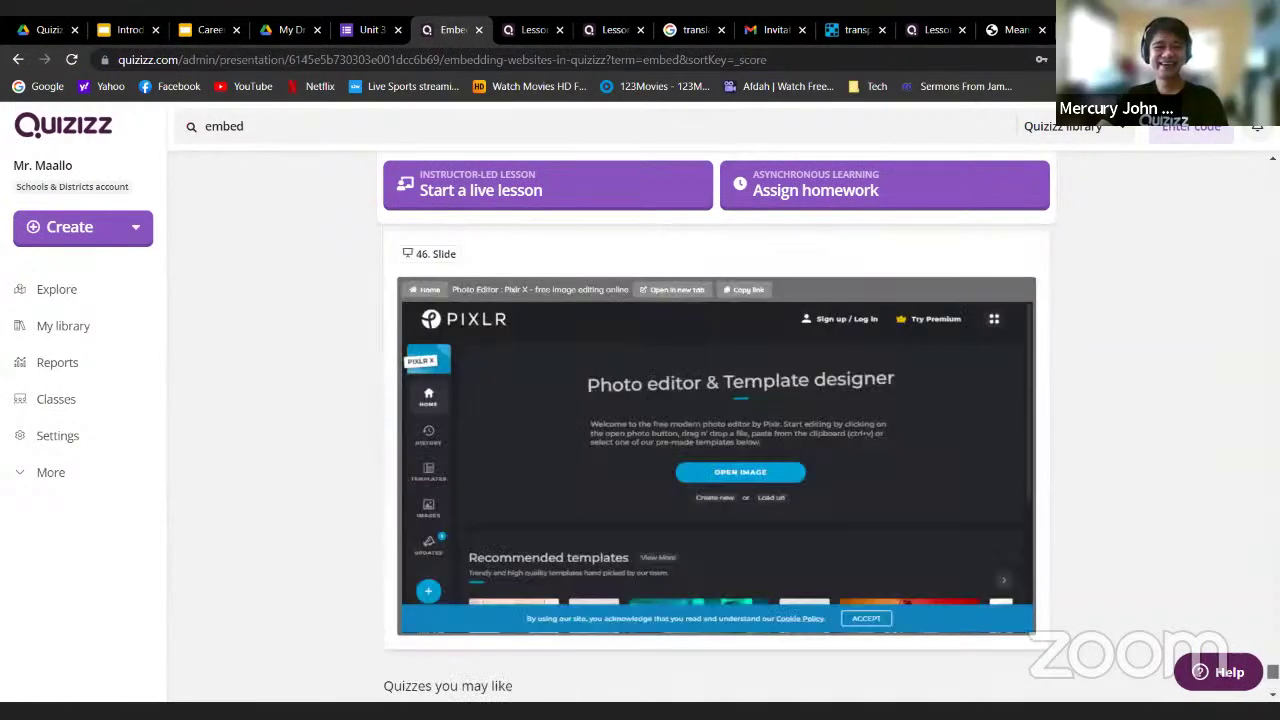
{"action": "scroll", "coordinate": [716, 450], "scroll_direction": "up", "scroll_amount": 1}
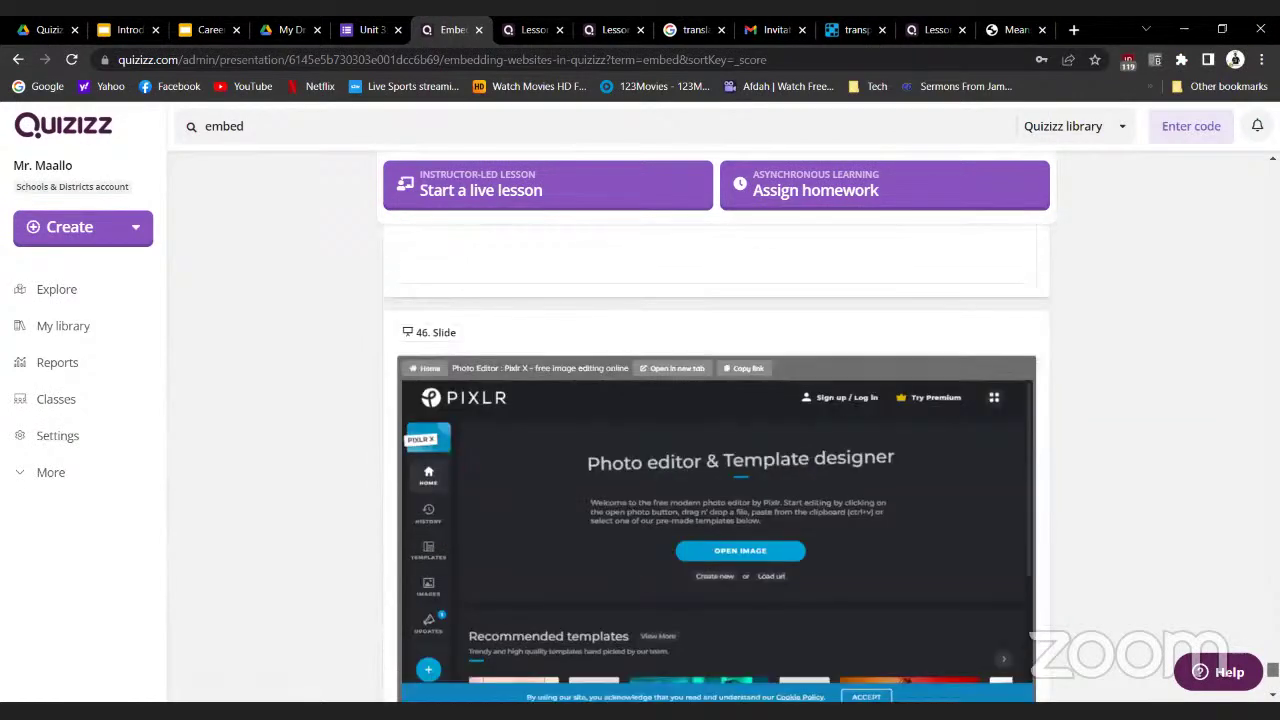
{"action": "scroll", "coordinate": [716, 450], "scroll_direction": "up", "scroll_amount": 10}
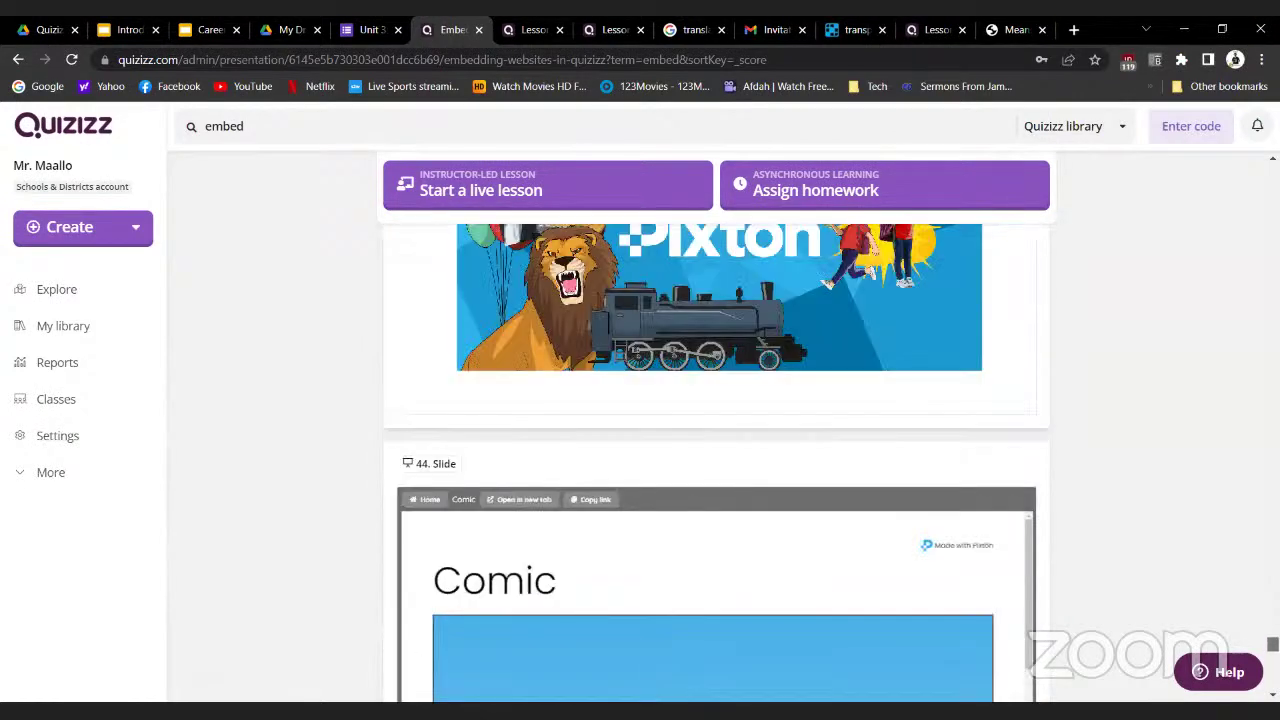
{"action": "scroll", "coordinate": [716, 450], "scroll_direction": "up", "scroll_amount": 20}
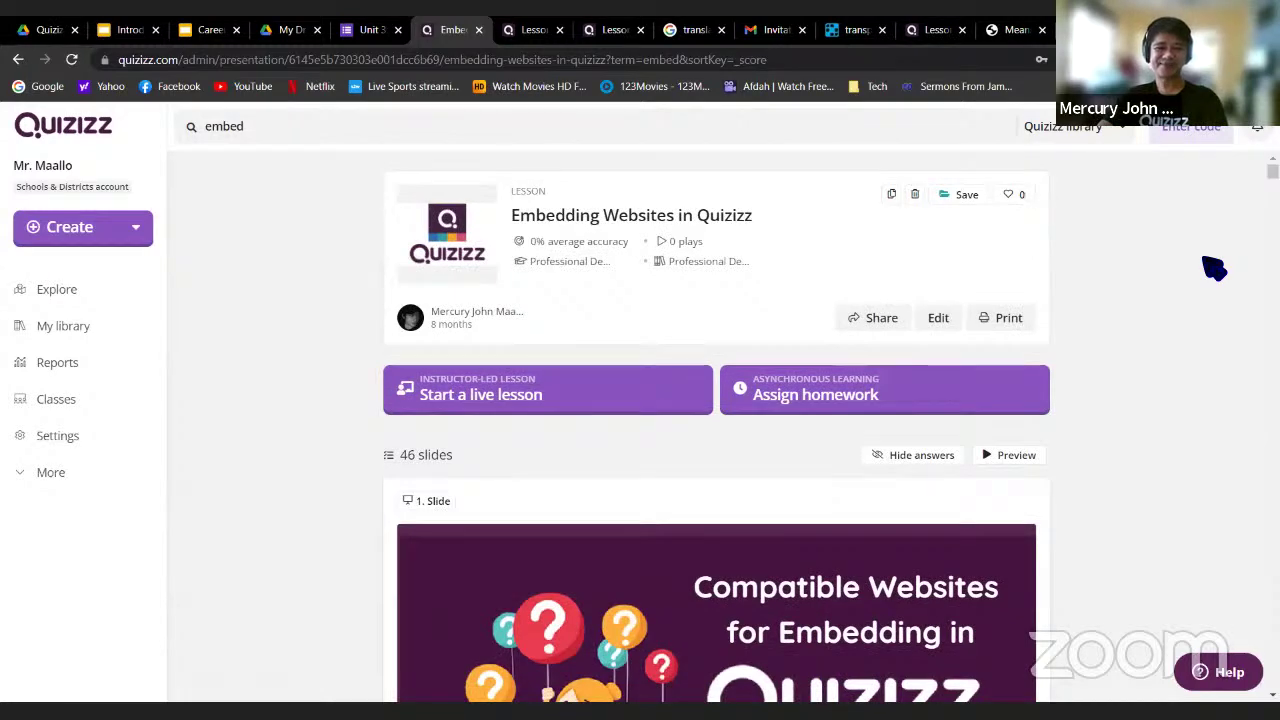
Cycle through the worksheet, participants view, Embedding Websites and Practice Lesson tabs
{"action": "scroll", "coordinate": [1212, 296], "scroll_direction": "down", "scroll_amount": 1}
{"action": "scroll", "coordinate": [1198, 270], "scroll_direction": "up", "scroll_amount": 1}
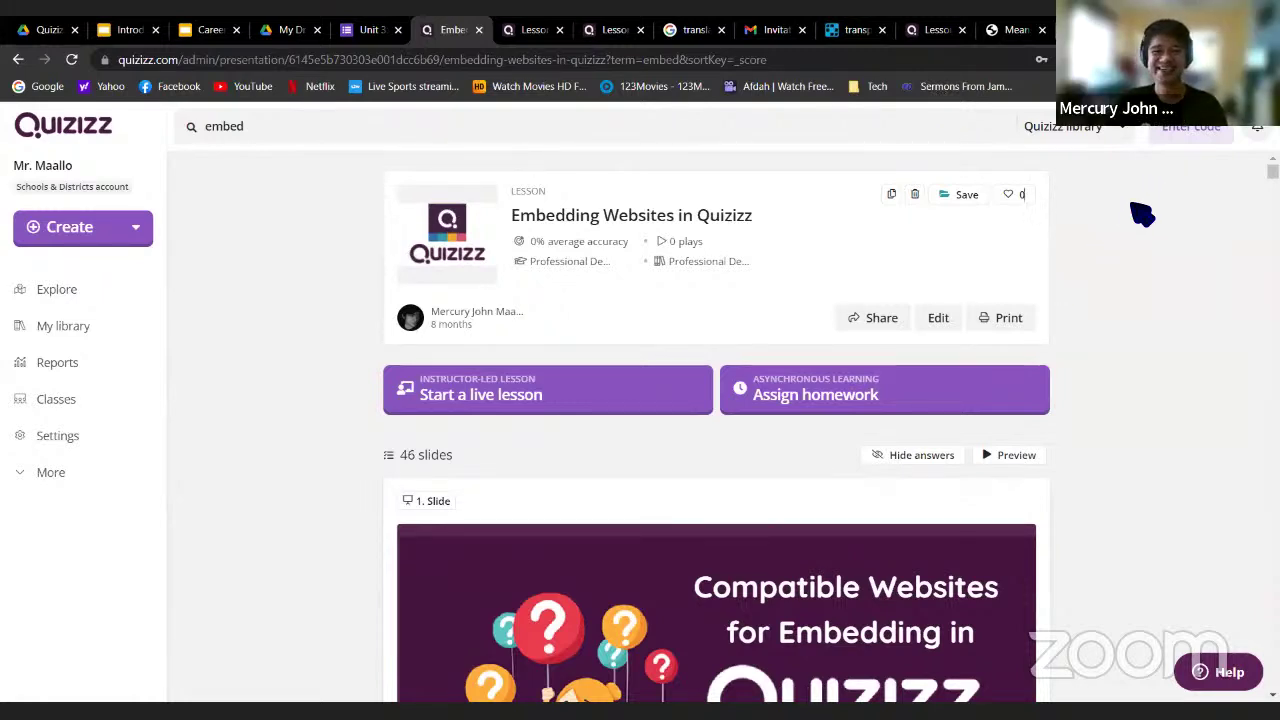
{"action": "left_click", "coordinate": [1015, 40]}
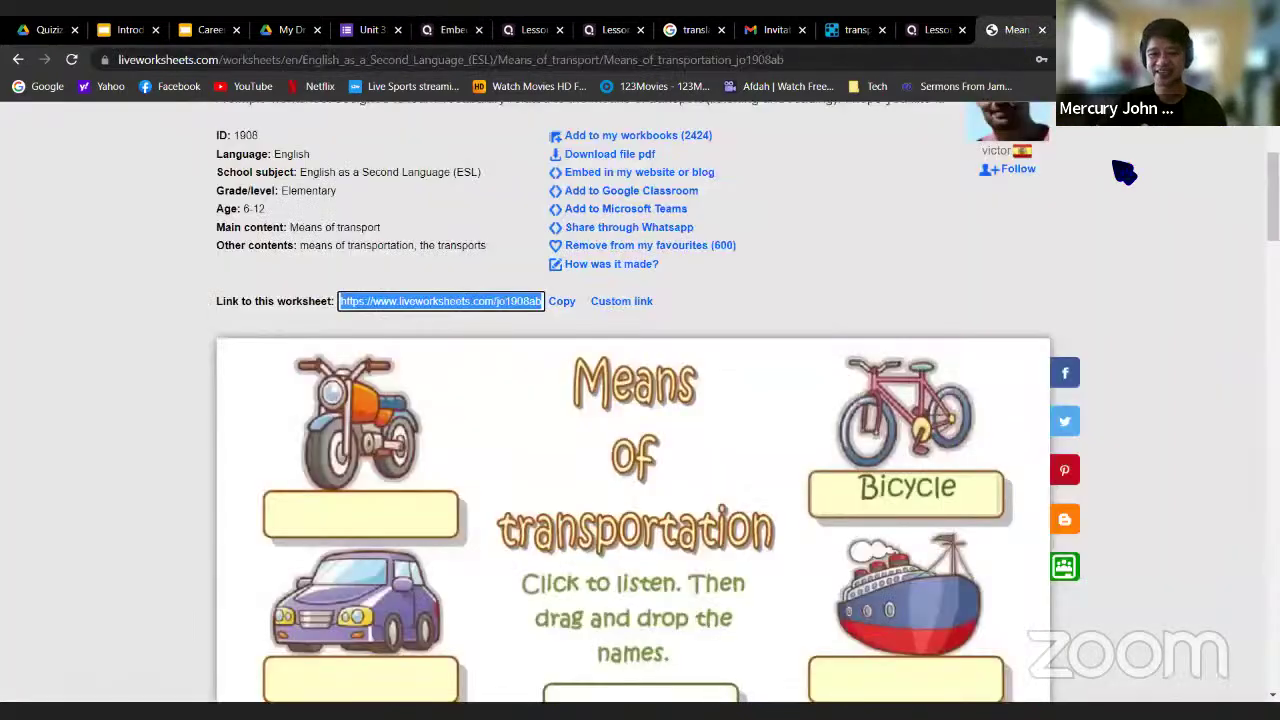
{"action": "left_click", "coordinate": [937, 30]}
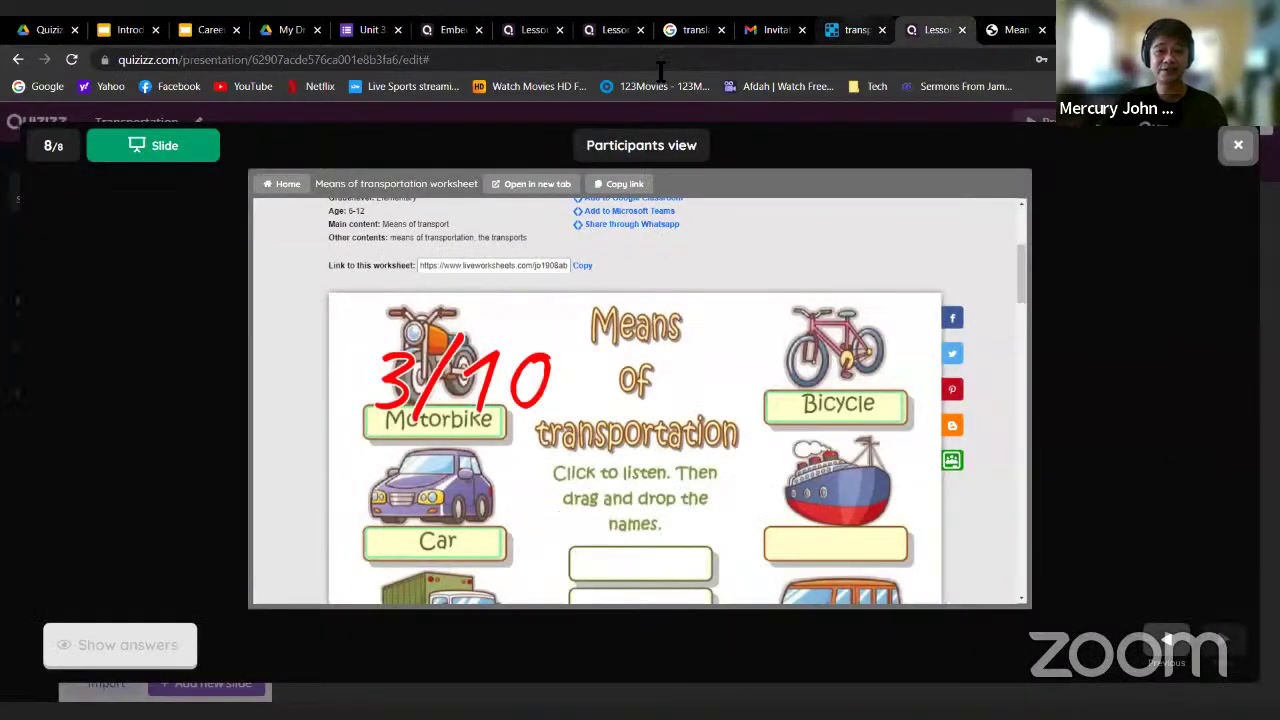
{"action": "left_click", "coordinate": [450, 32]}
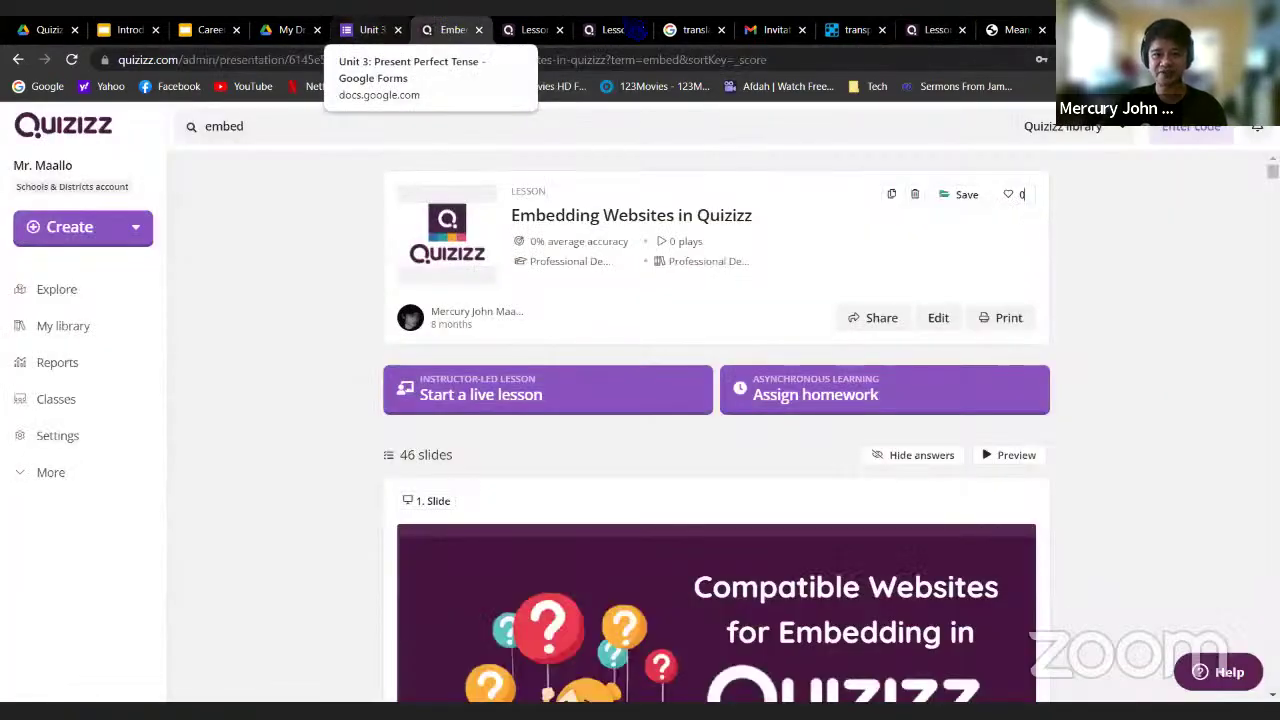
{"action": "left_click", "coordinate": [624, 32]}
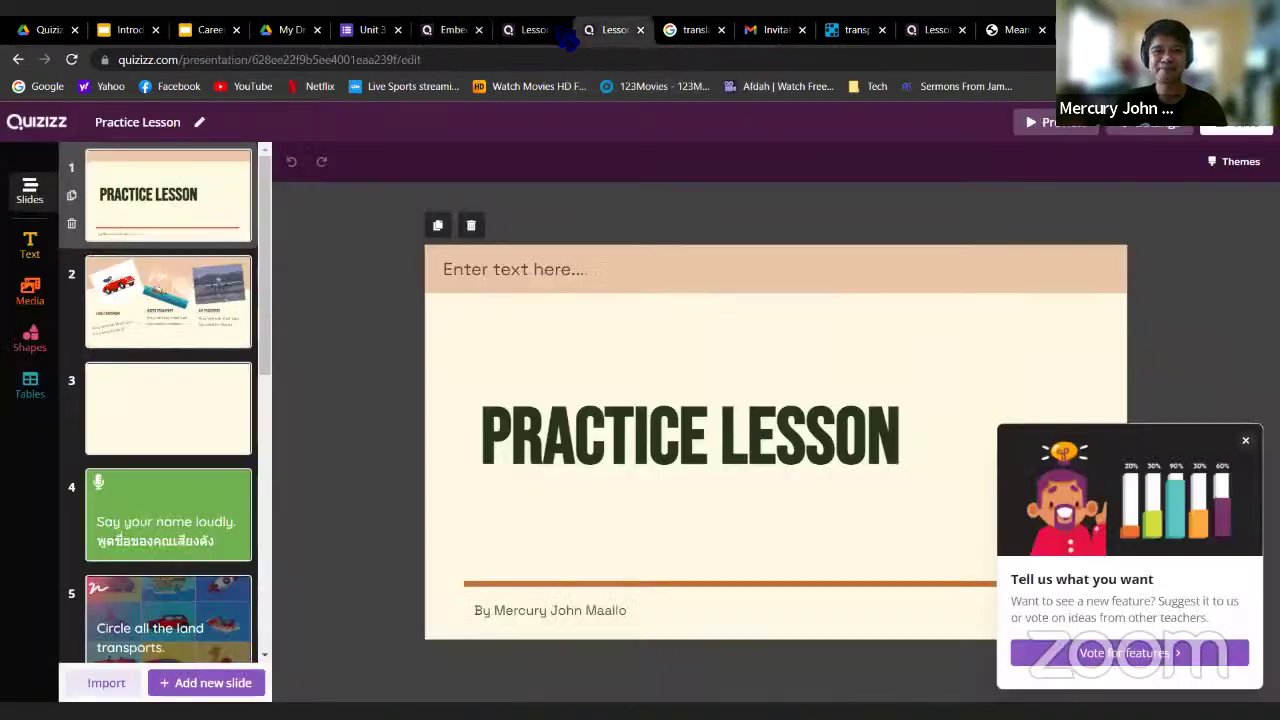
Show slide 2 'What will we learn today?' in Introduction, then close the participants view
{"action": "left_click", "coordinate": [540, 30]}
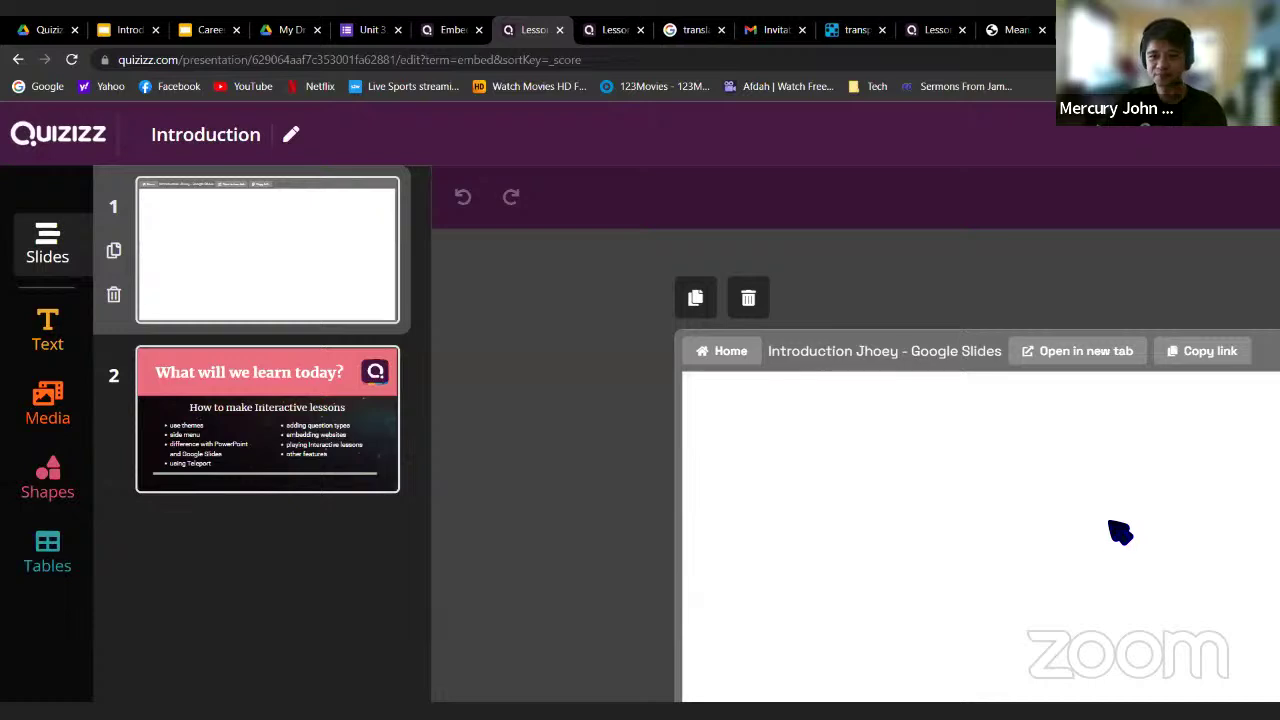
{"action": "scroll", "coordinate": [560, 450], "scroll_direction": "down", "scroll_amount": 2}
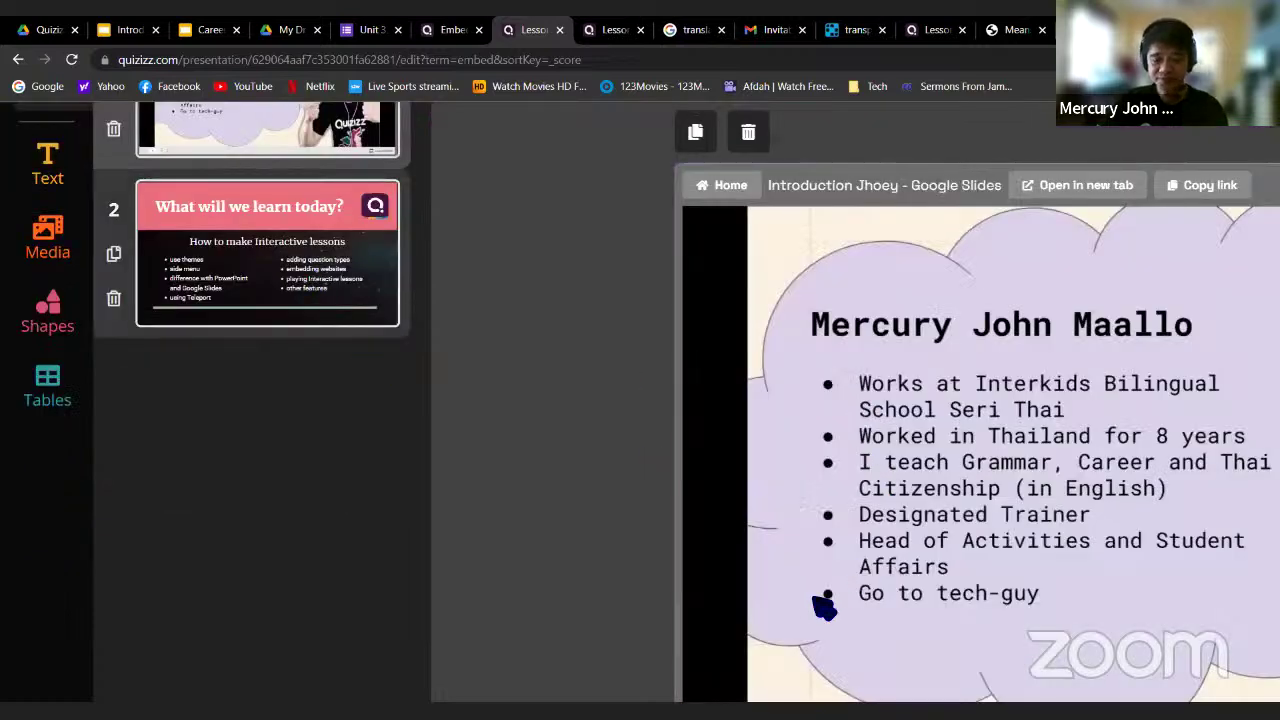
{"action": "left_click", "coordinate": [267, 253]}
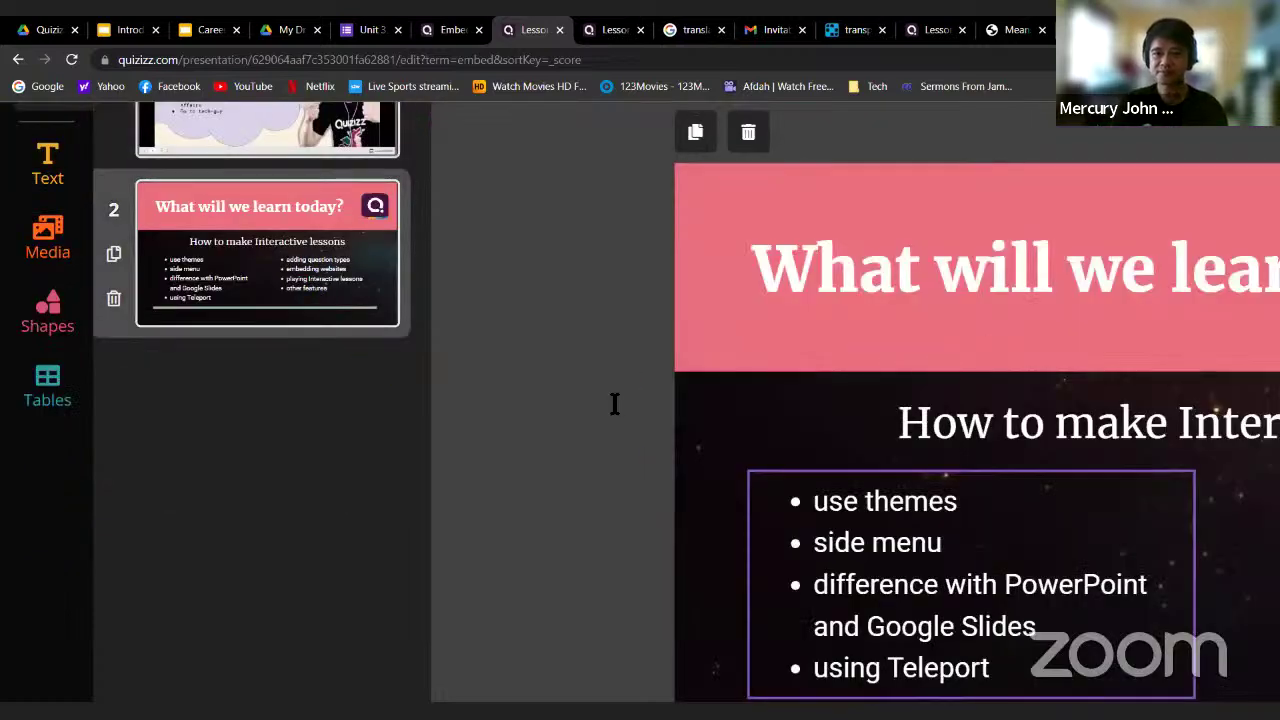
{"action": "scroll", "coordinate": [615, 404], "scroll_direction": "right", "scroll_amount": 5}
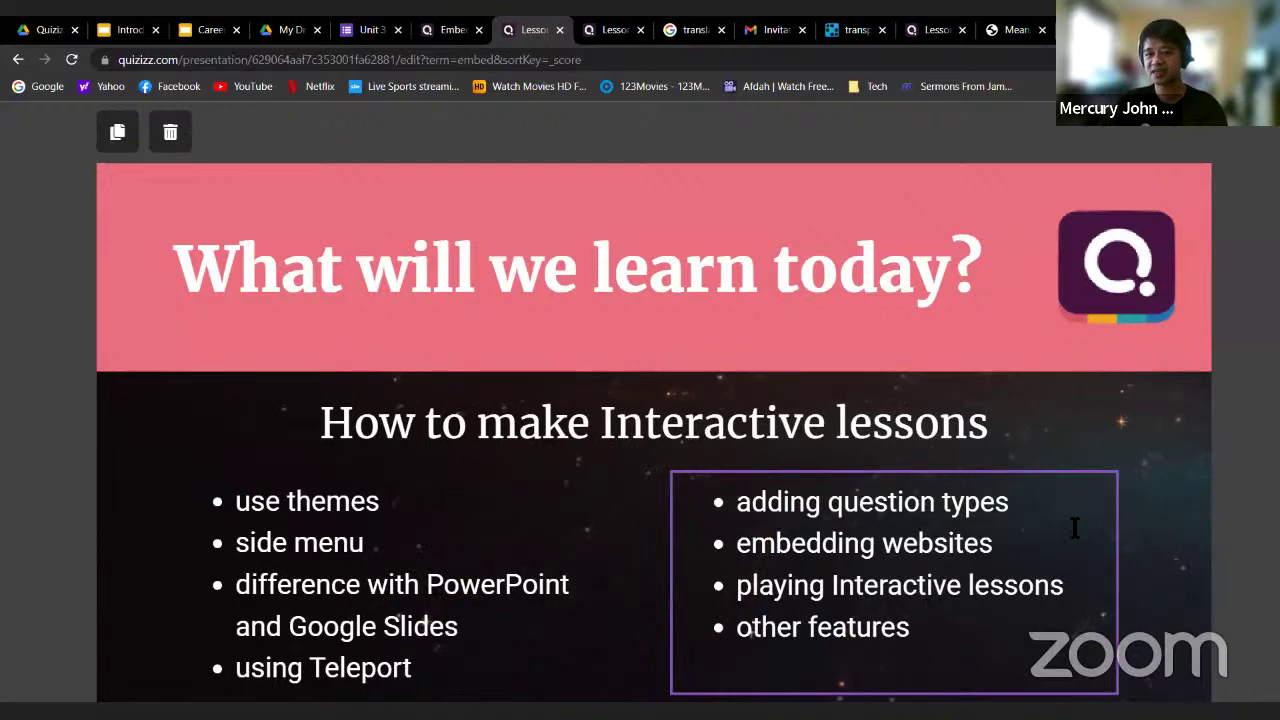
{"action": "left_click", "coordinate": [855, 29]}
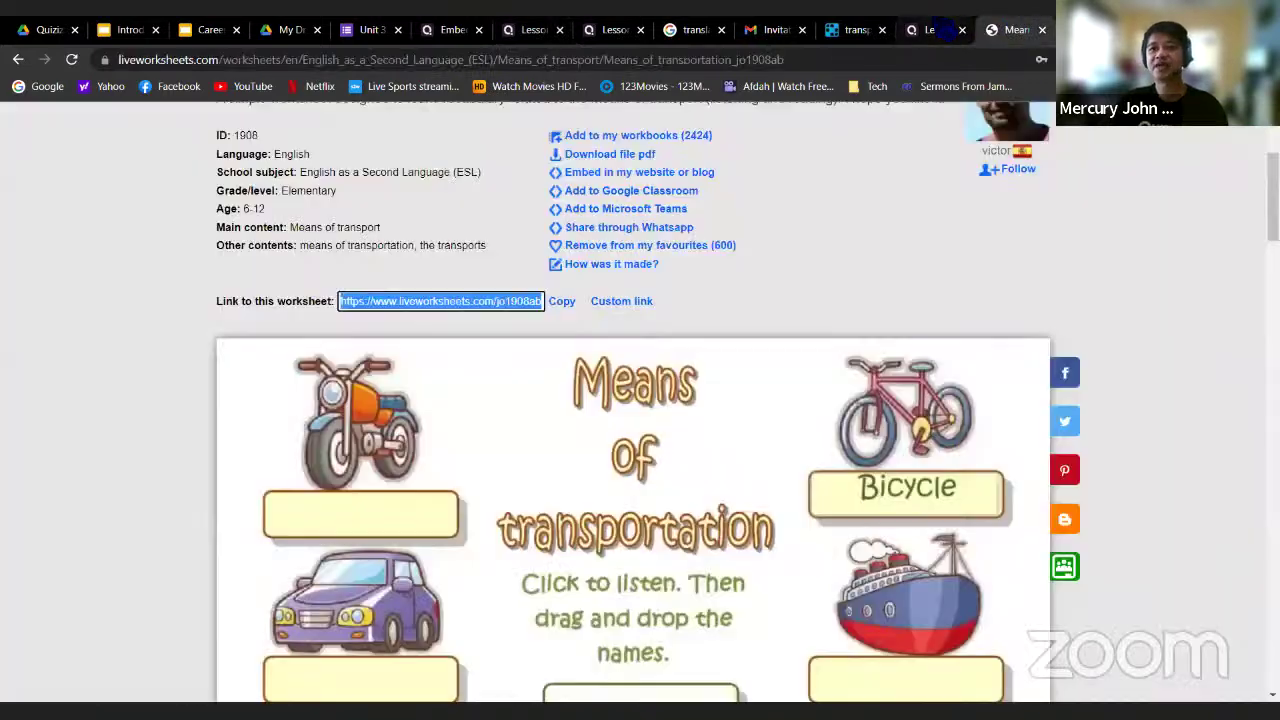
{"action": "left_click", "coordinate": [935, 29]}
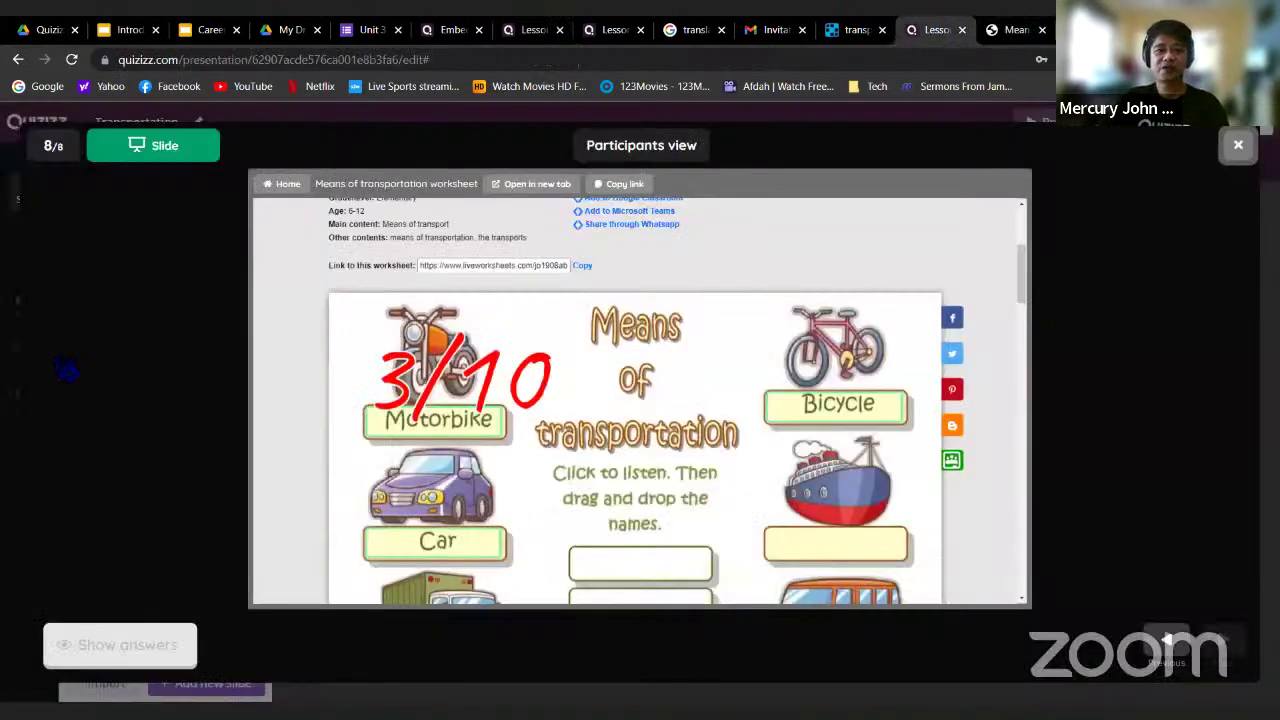
{"action": "left_click", "coordinate": [1238, 145]}
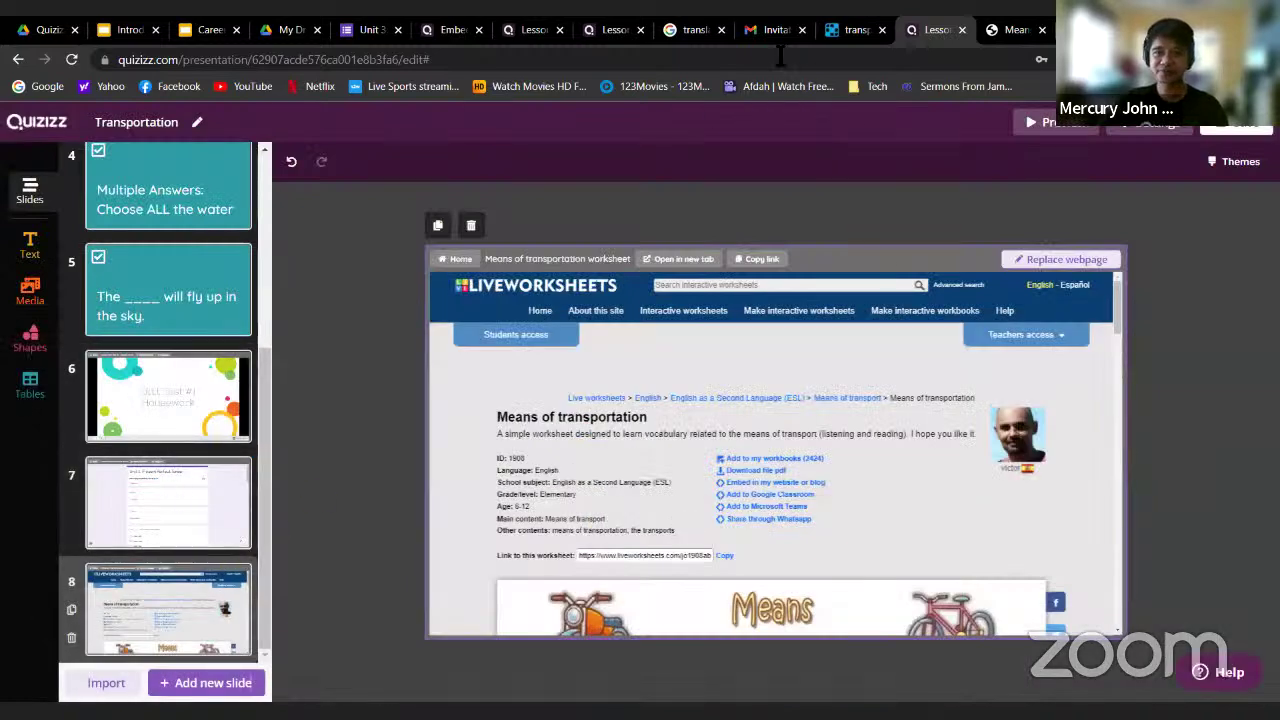
Move from the Practice Lesson tab to the Transportation editor and scroll its slides to the top
{"action": "left_click", "coordinate": [613, 30]}
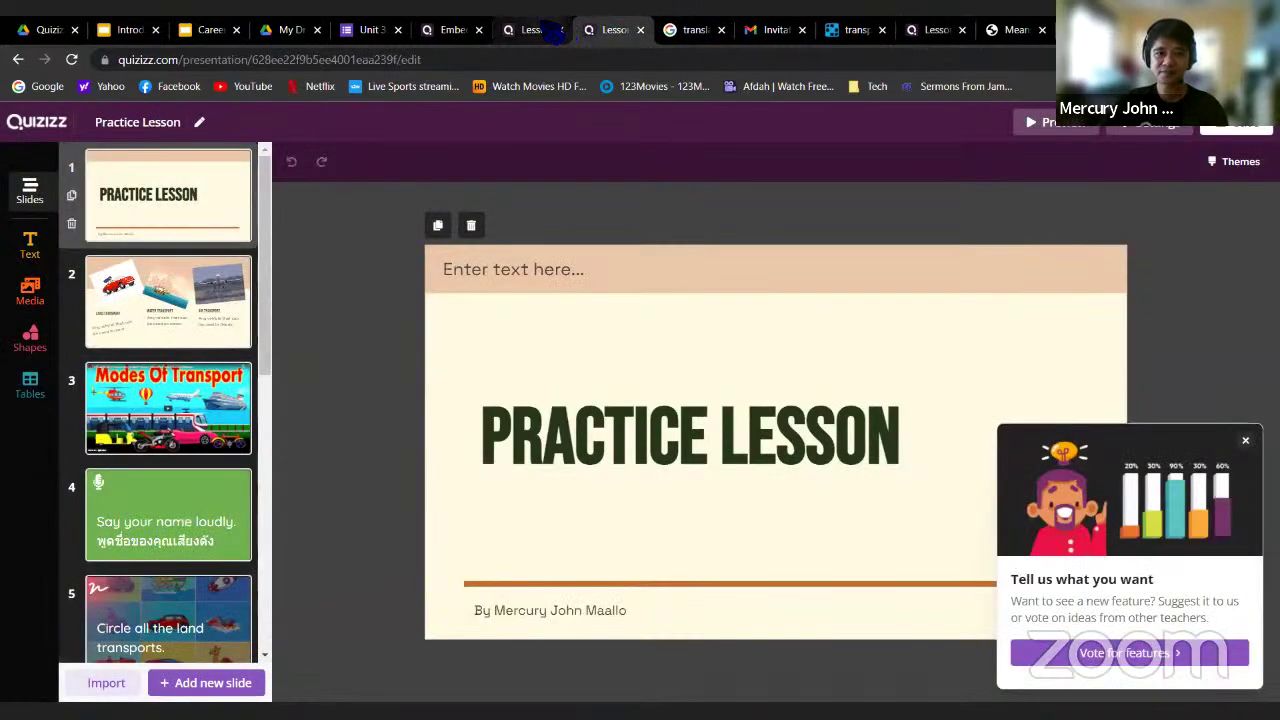
{"action": "scroll", "coordinate": [185, 568], "scroll_direction": "down", "scroll_amount": 6}
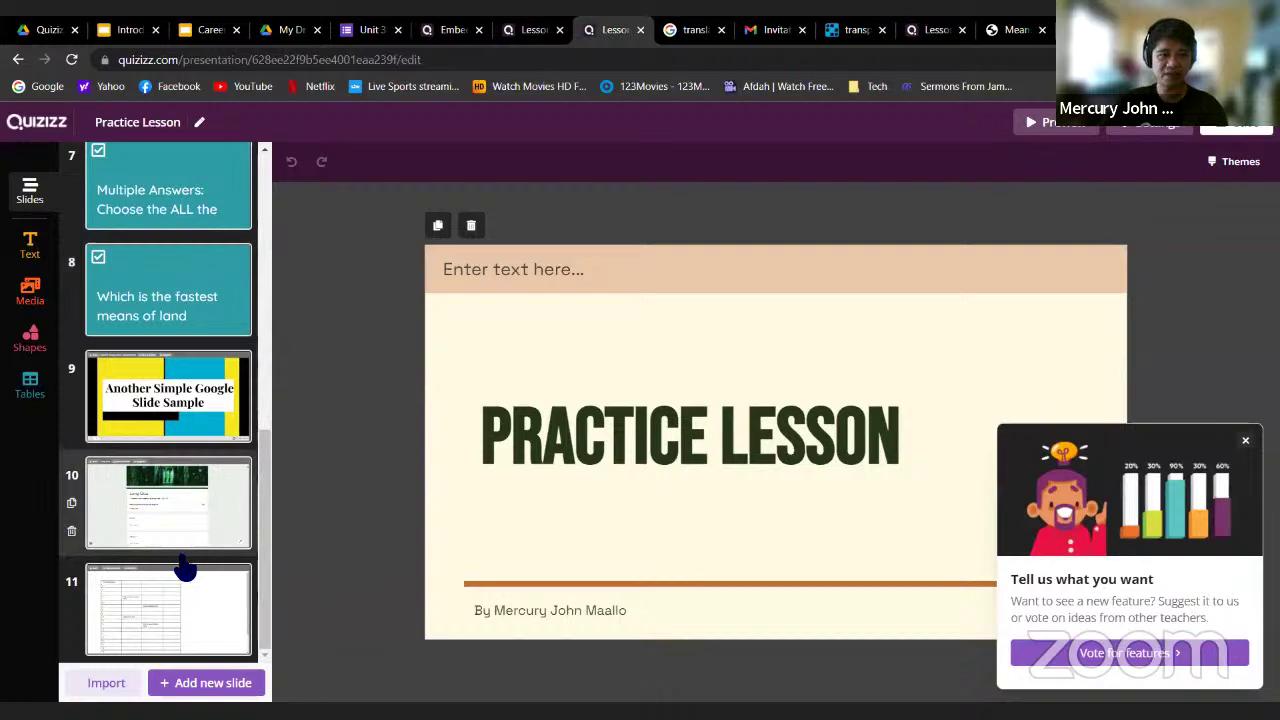
{"action": "scroll", "coordinate": [250, 480], "scroll_direction": "up", "scroll_amount": 6}
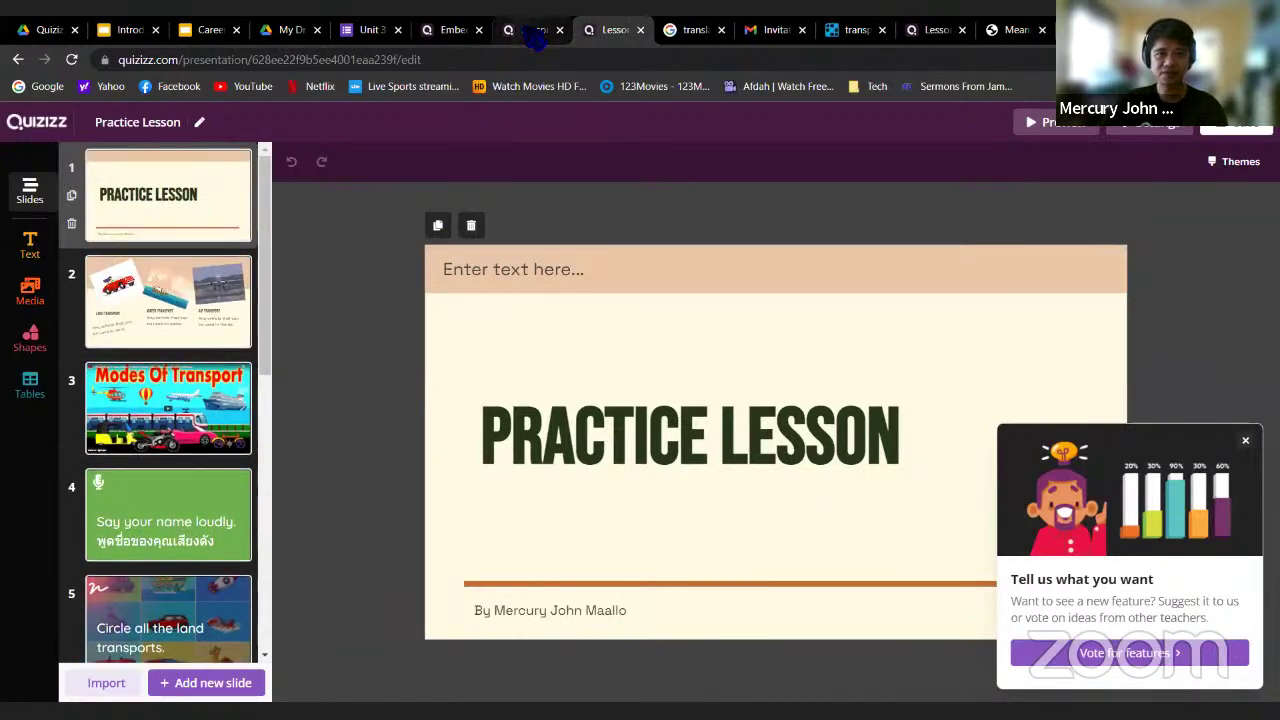
{"action": "left_click", "coordinate": [535, 30]}
{"action": "left_click", "coordinate": [613, 30]}
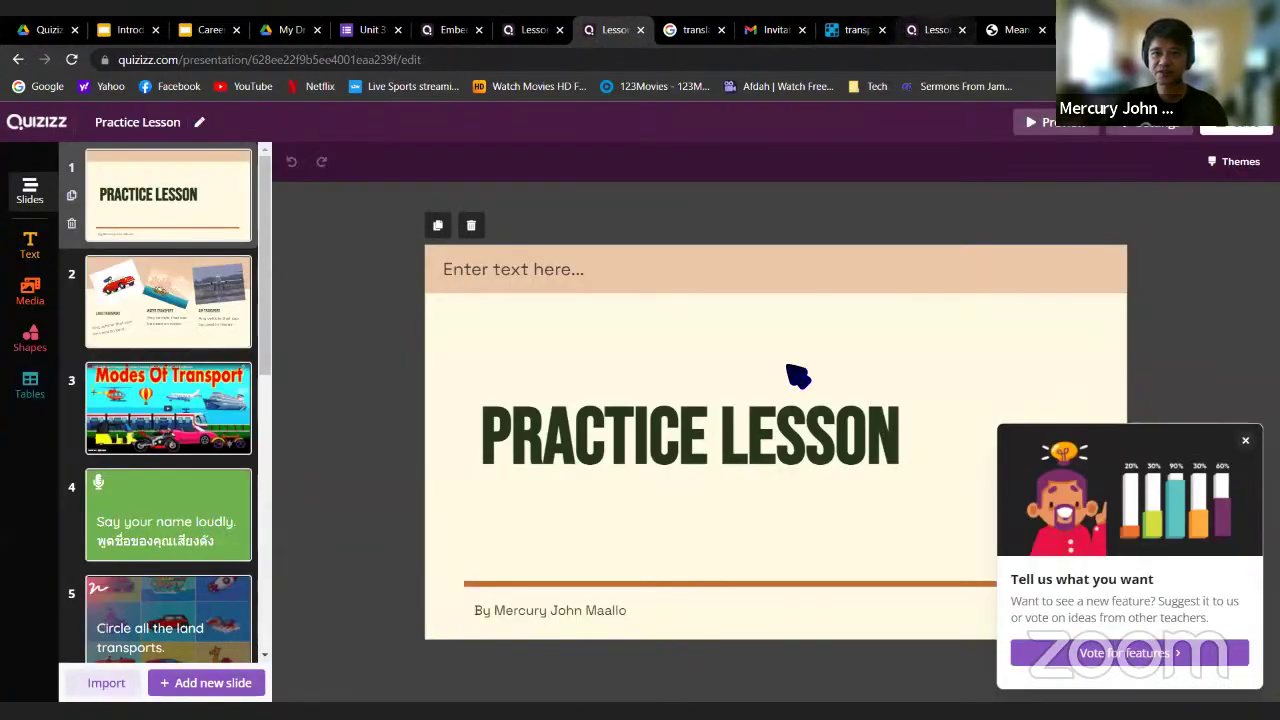
{"action": "left_click", "coordinate": [935, 30]}
{"action": "scroll", "coordinate": [167, 592], "scroll_direction": "up", "scroll_amount": 4}
{"action": "scroll", "coordinate": [167, 592], "scroll_direction": "down", "scroll_amount": 4}
{"action": "scroll", "coordinate": [167, 592], "scroll_direction": "up", "scroll_amount": 4}
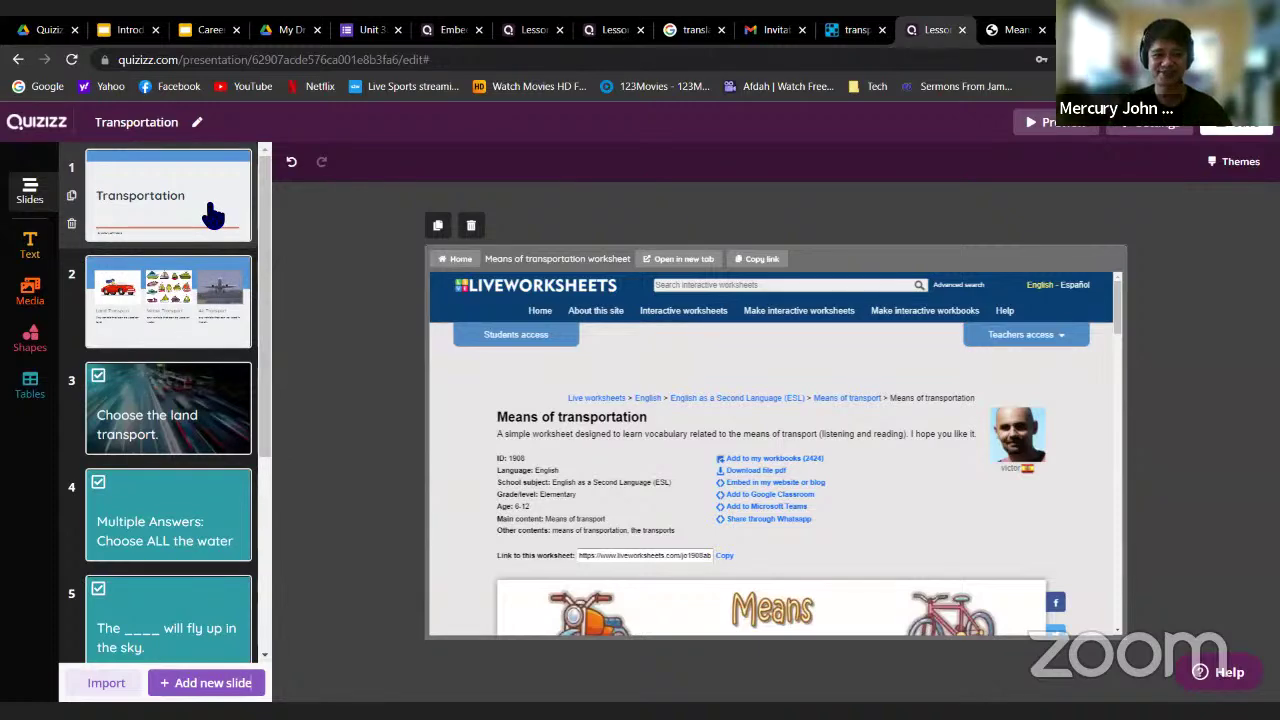
{"action": "scroll", "coordinate": [271, 300], "scroll_direction": "down", "scroll_amount": 1}
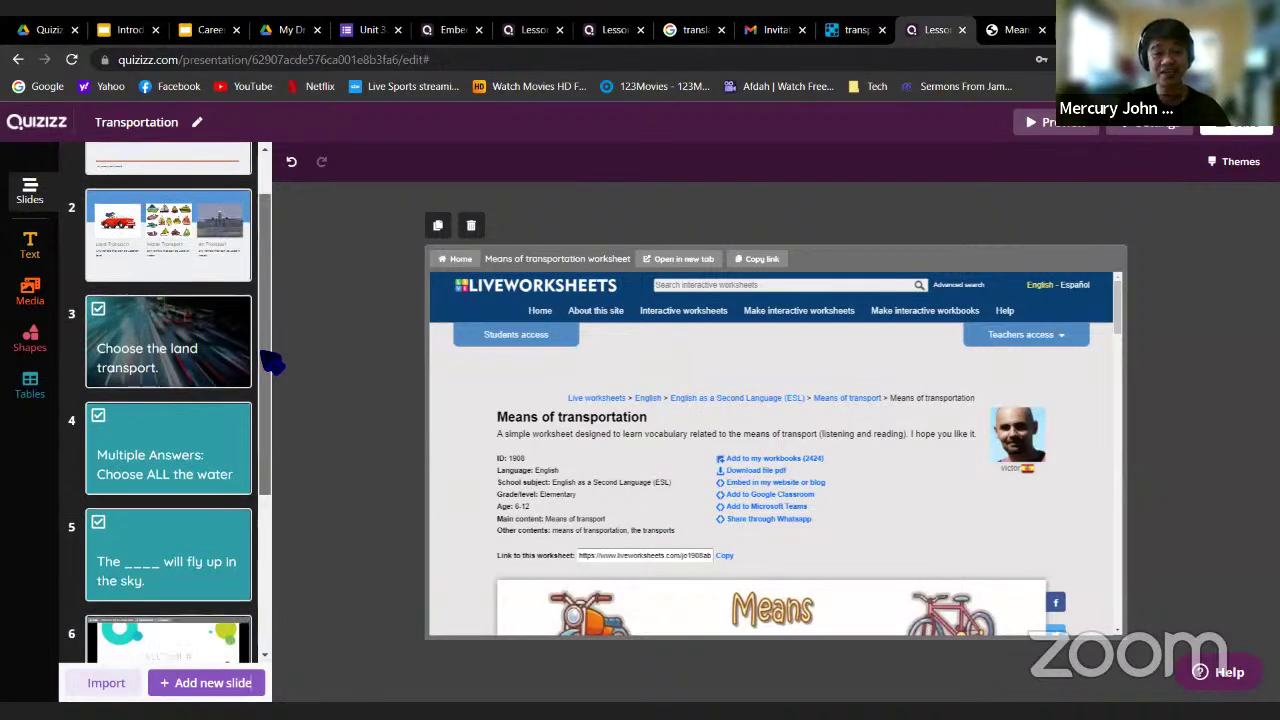
{"action": "right_click", "coordinate": [265, 350]}
{"action": "left_click", "coordinate": [277, 484]}
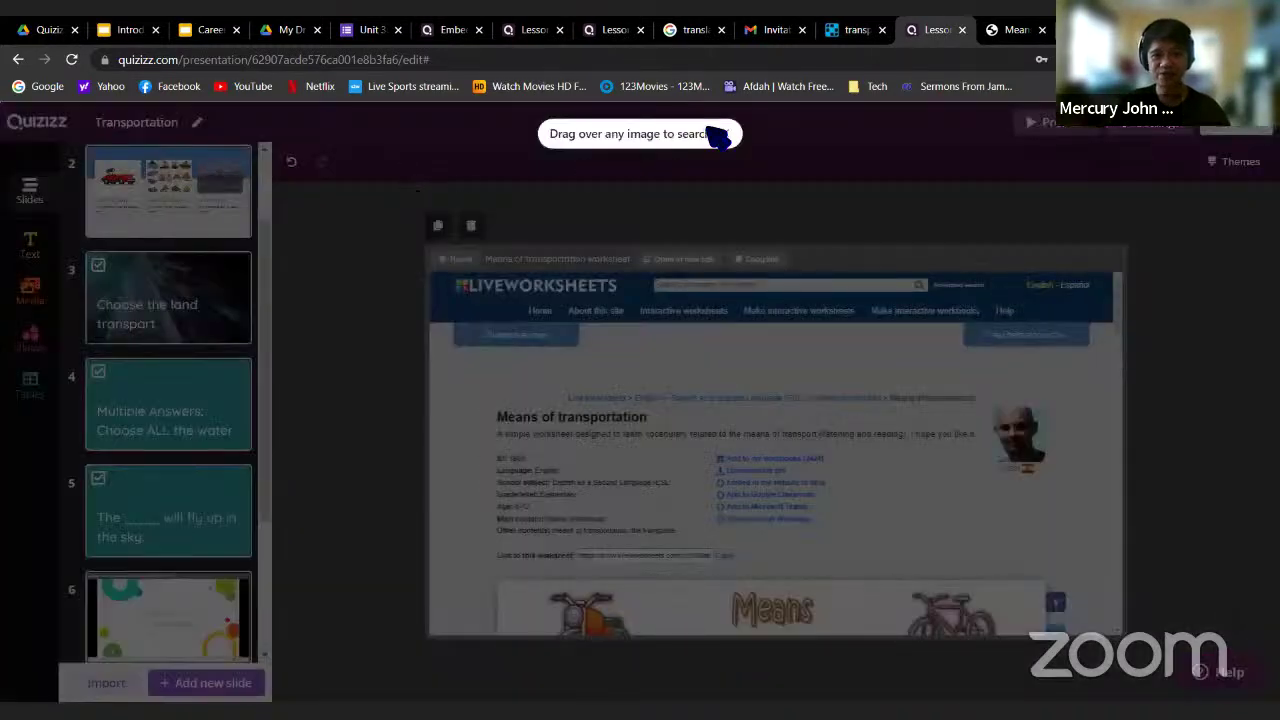
{"action": "key", "text": "Escape"}
{"action": "scroll", "coordinate": [160, 350], "scroll_direction": "down", "scroll_amount": 1}
{"action": "left_click", "coordinate": [160, 352]}
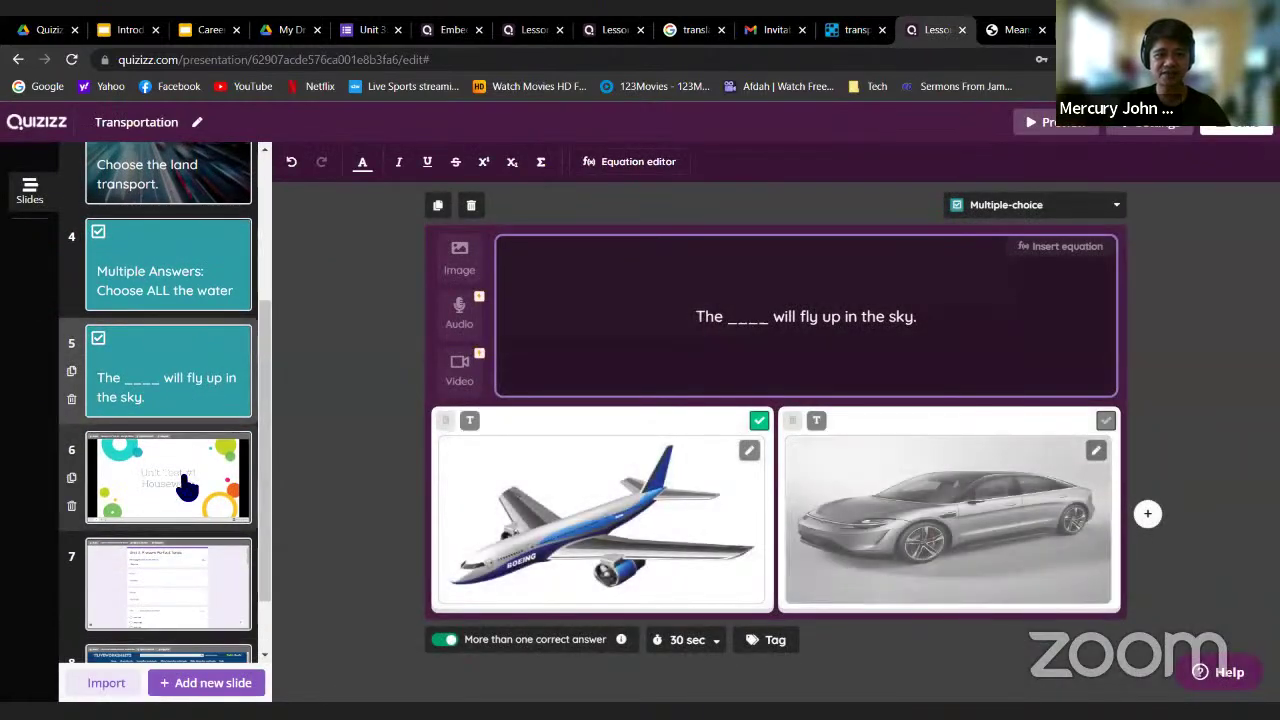
{"action": "left_click", "coordinate": [177, 460]}
{"action": "left_click", "coordinate": [207, 577]}
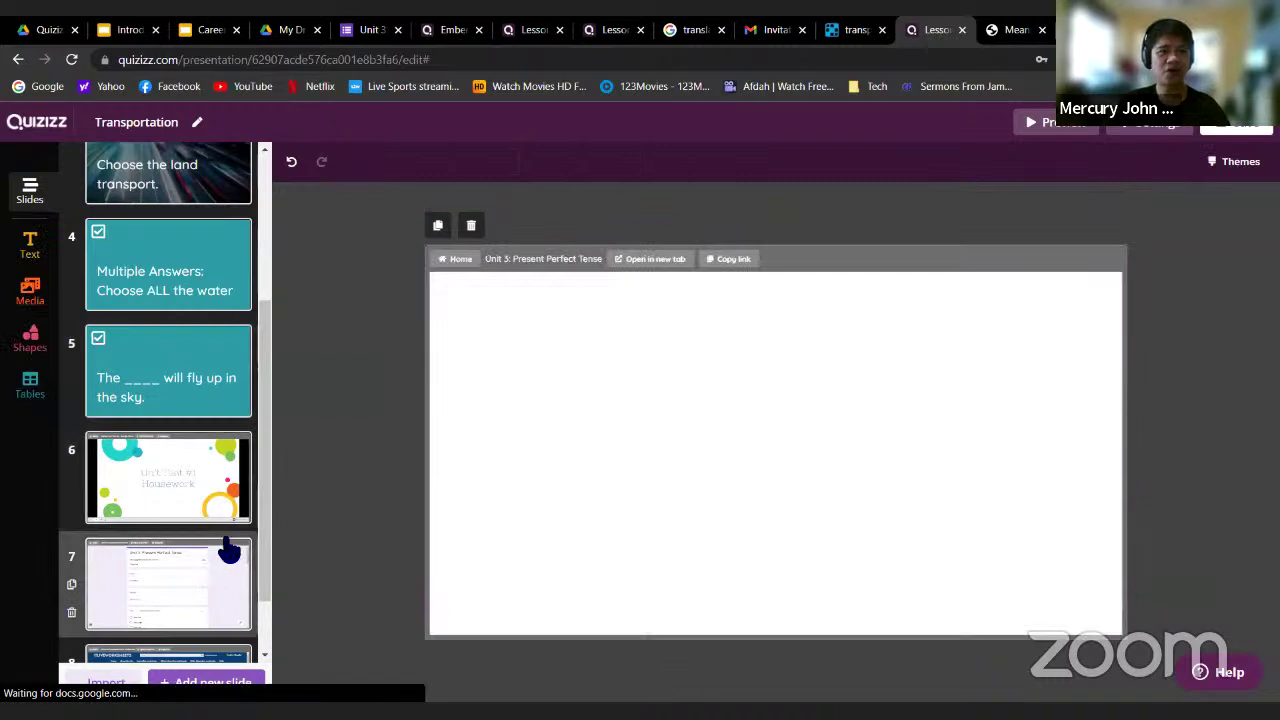
{"action": "scroll", "coordinate": [224, 572], "scroll_direction": "down", "scroll_amount": 1}
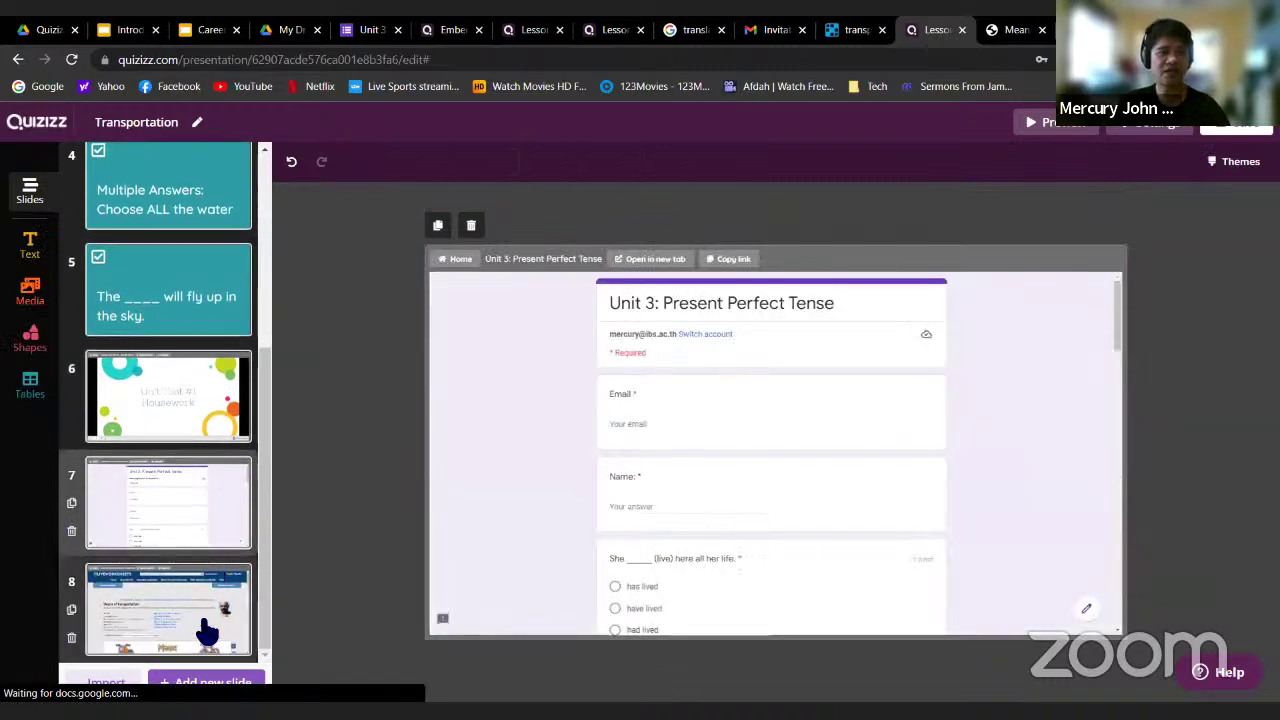
{"action": "left_click", "coordinate": [205, 628]}
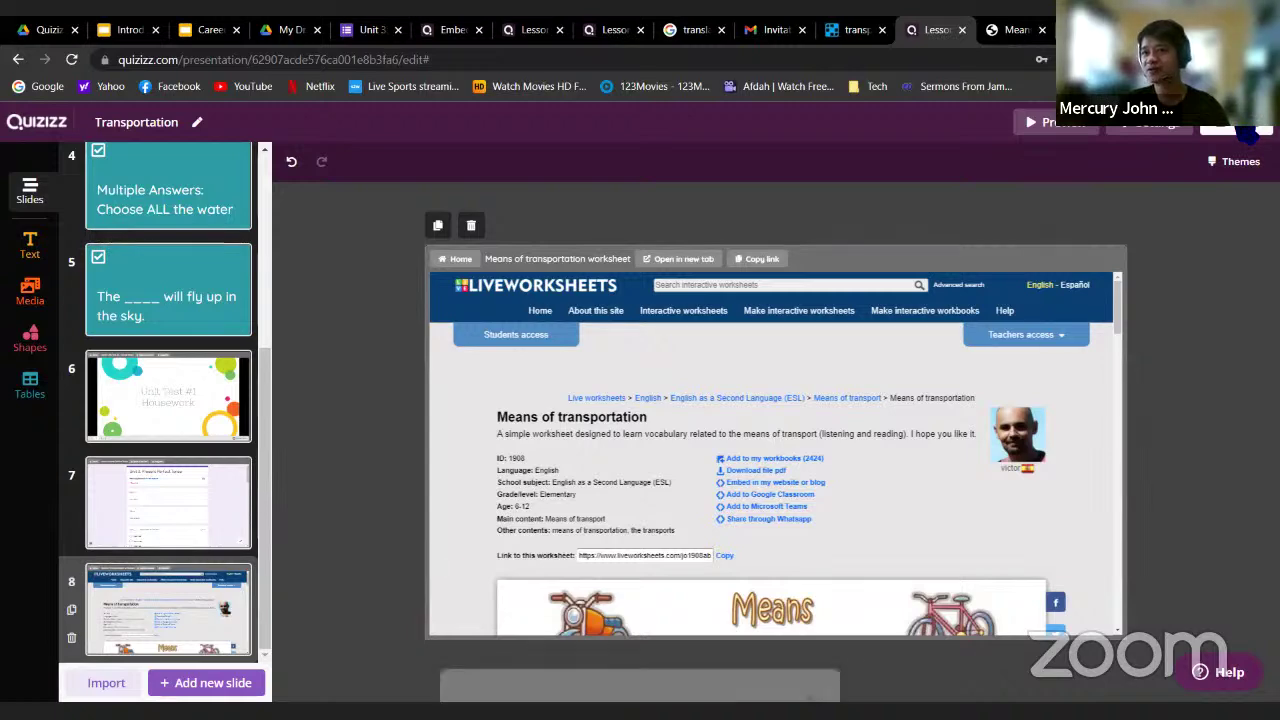
Insert a trains, ship and trucks picture as the lesson's title image
{"action": "left_click", "coordinate": [1242, 135]}
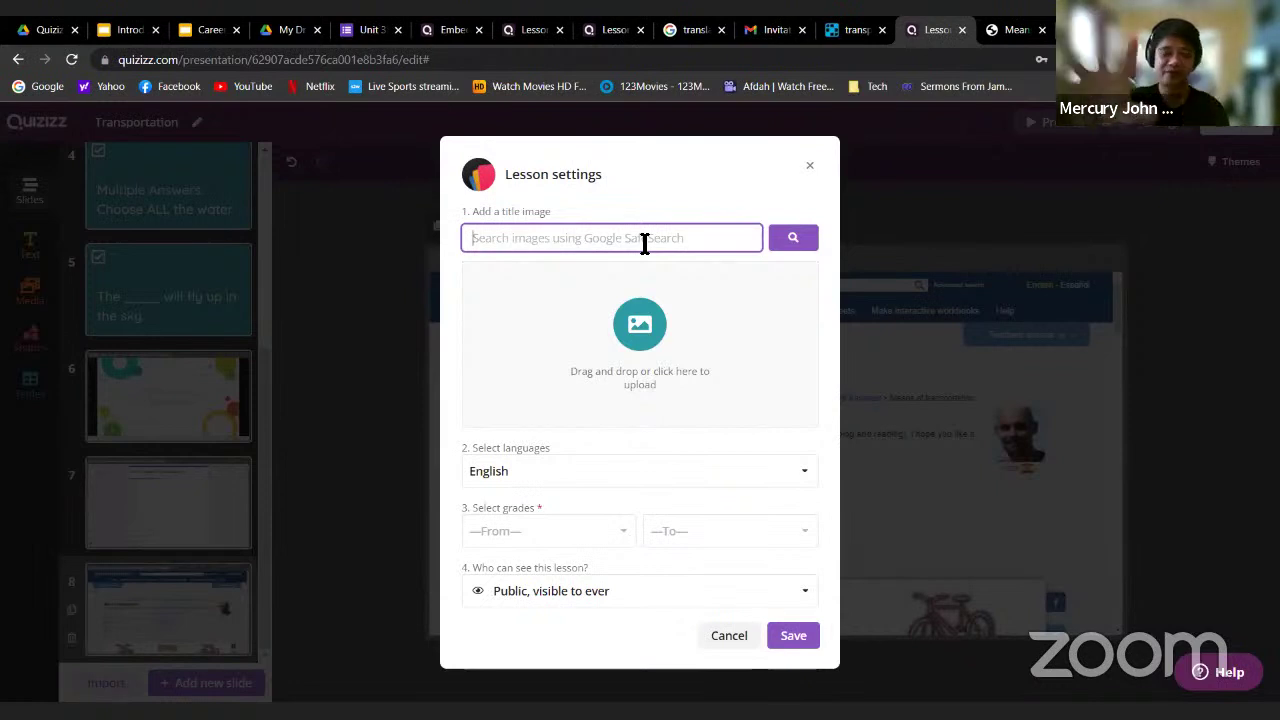
{"action": "type", "text": "Transport"}
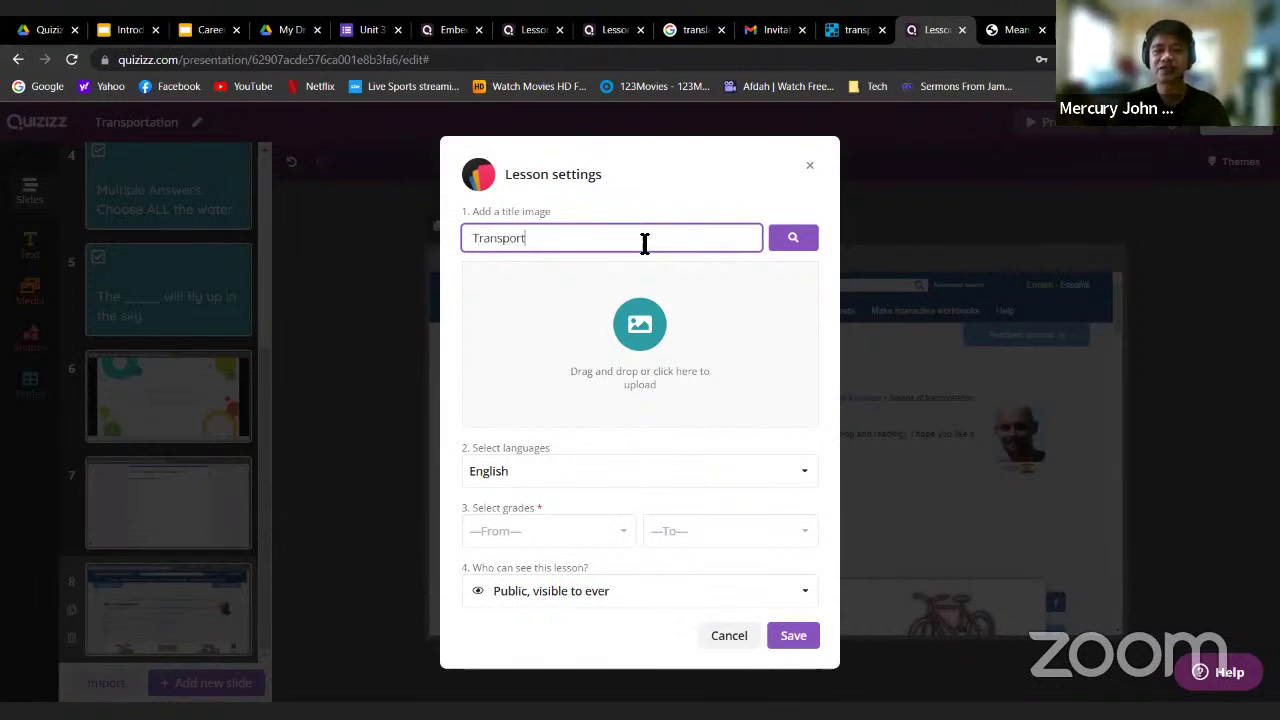
{"action": "key", "text": "Return"}
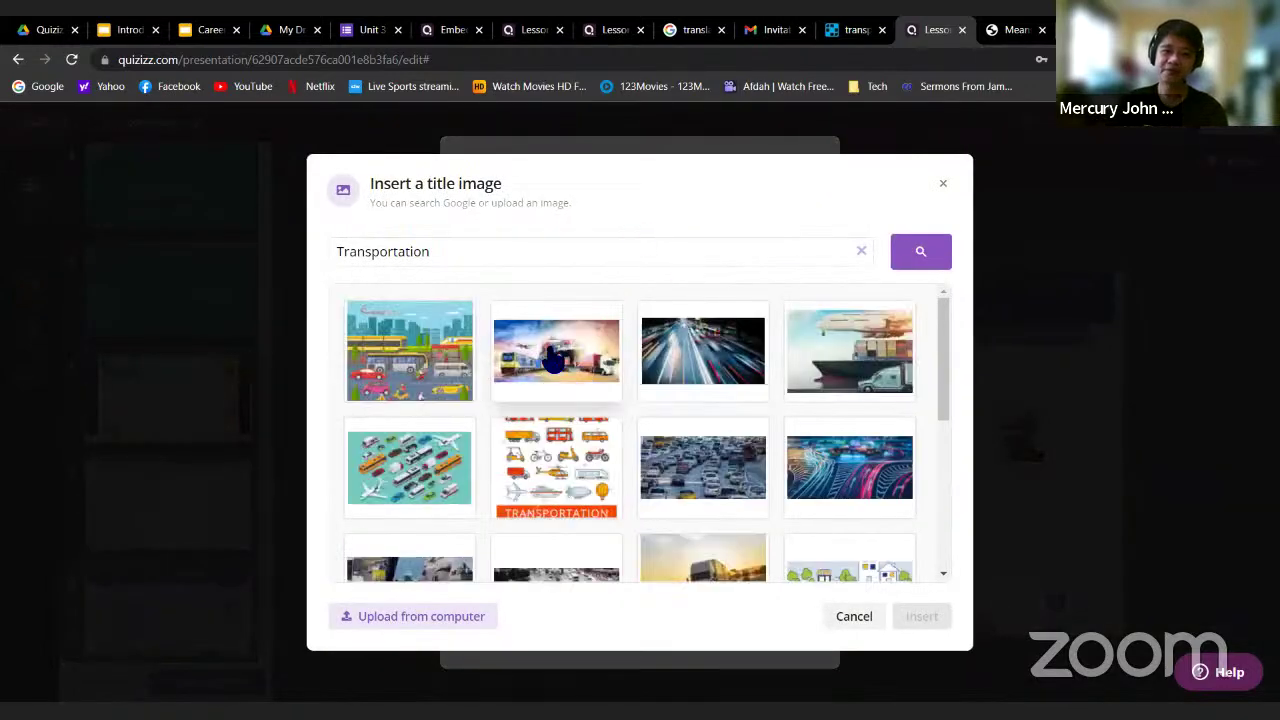
{"action": "left_click", "coordinate": [553, 356]}
{"action": "left_click", "coordinate": [926, 612]}
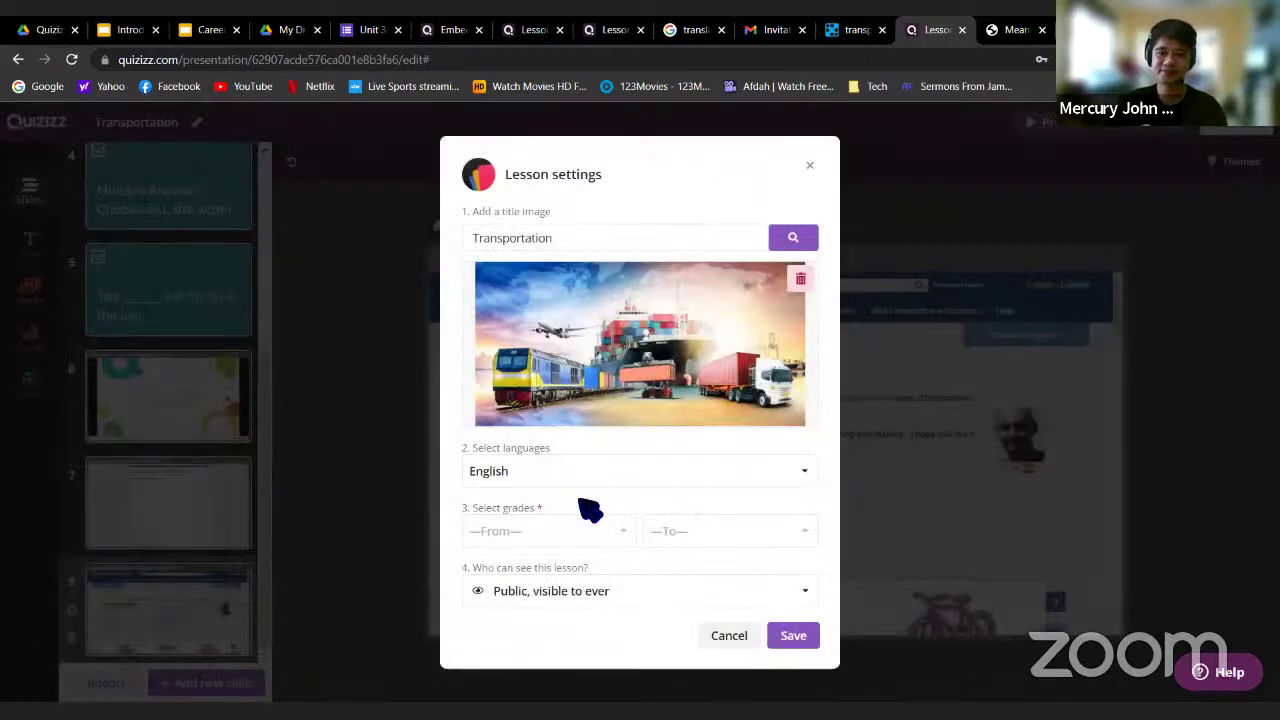
Keep English, set grades from 1st to 2nd, and keep the lesson public
{"action": "left_click", "coordinate": [609, 484]}
{"action": "left_click", "coordinate": [607, 486]}
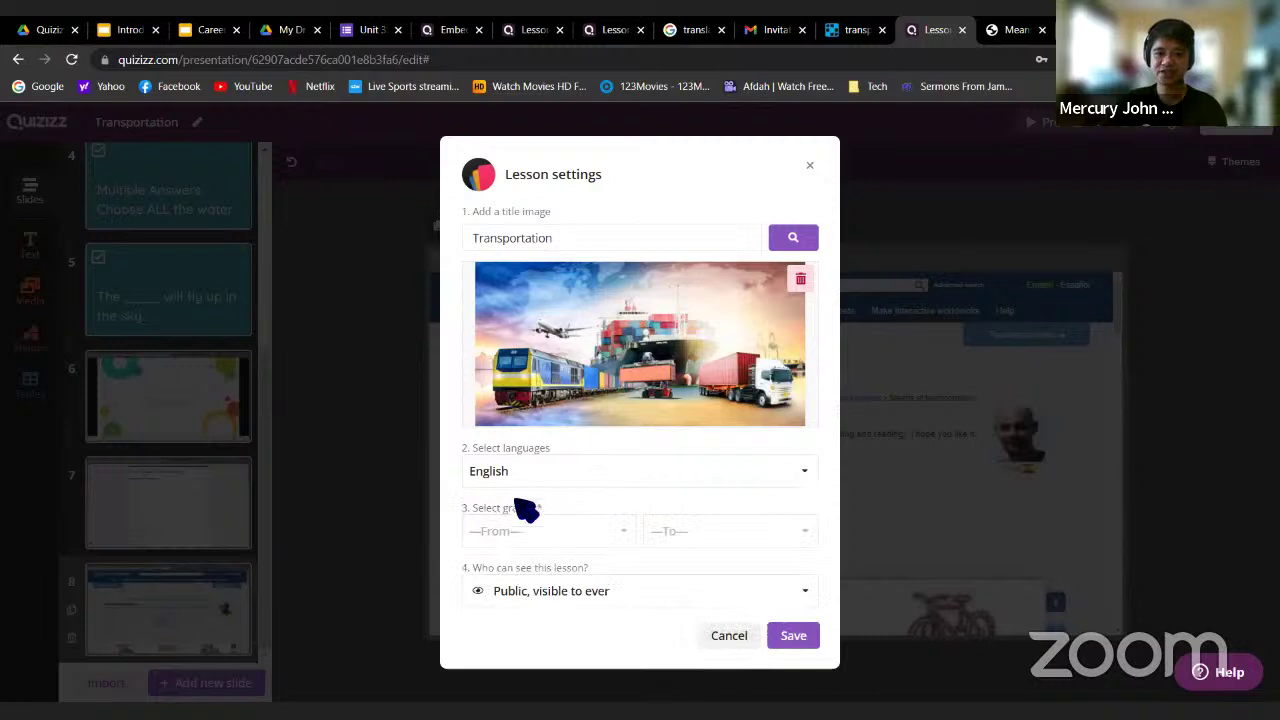
{"action": "left_click", "coordinate": [538, 535]}
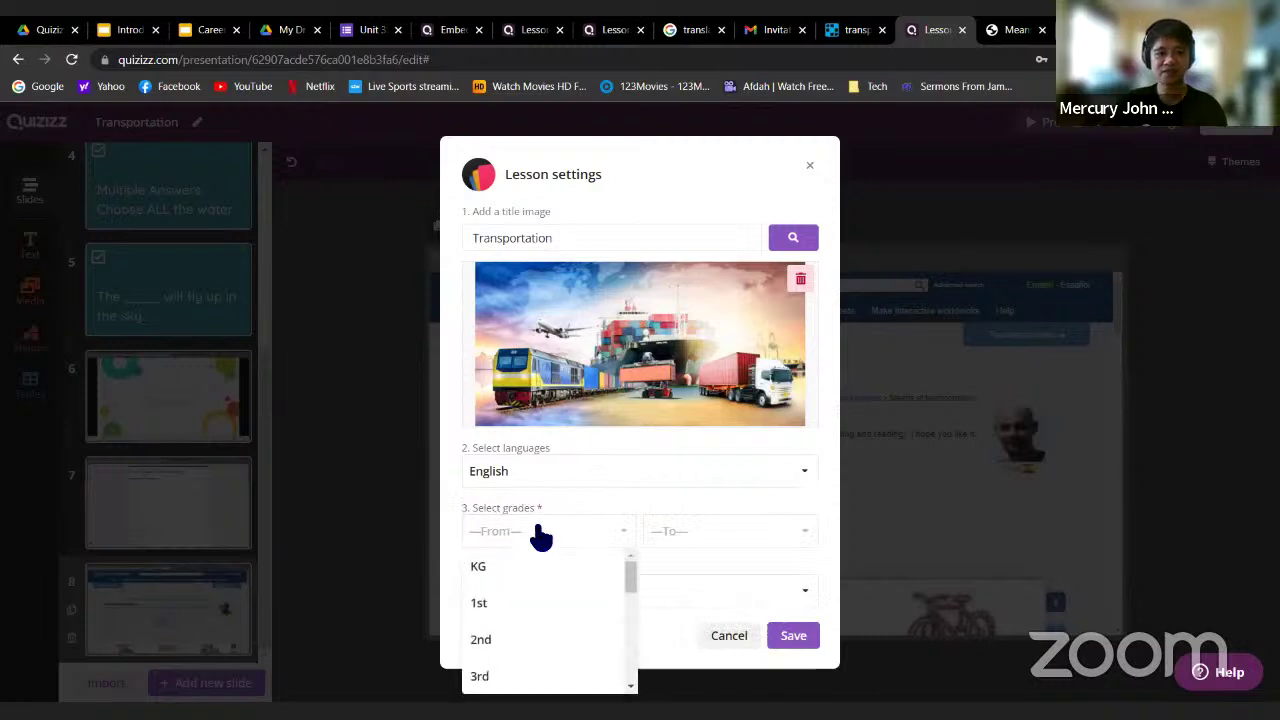
{"action": "left_click", "coordinate": [517, 604]}
{"action": "left_click", "coordinate": [736, 535]}
{"action": "left_click", "coordinate": [700, 639]}
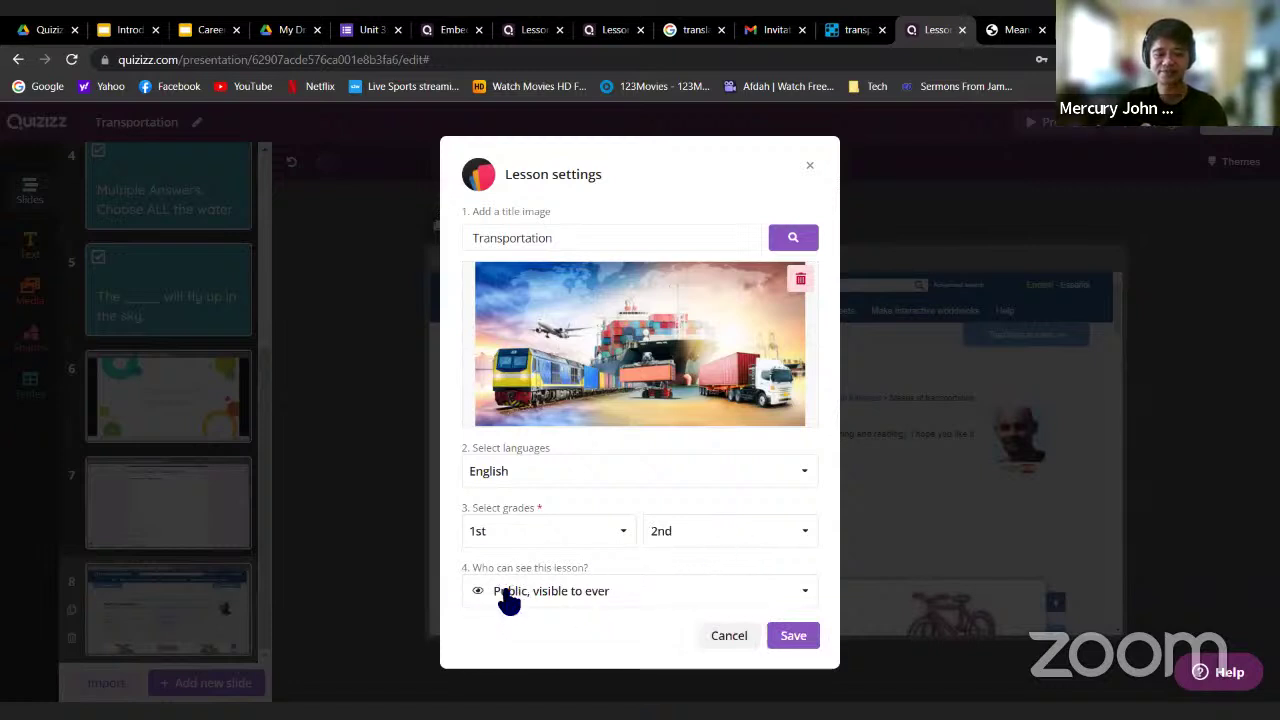
{"action": "scroll", "coordinate": [536, 601], "scroll_direction": "up", "scroll_amount": 4}
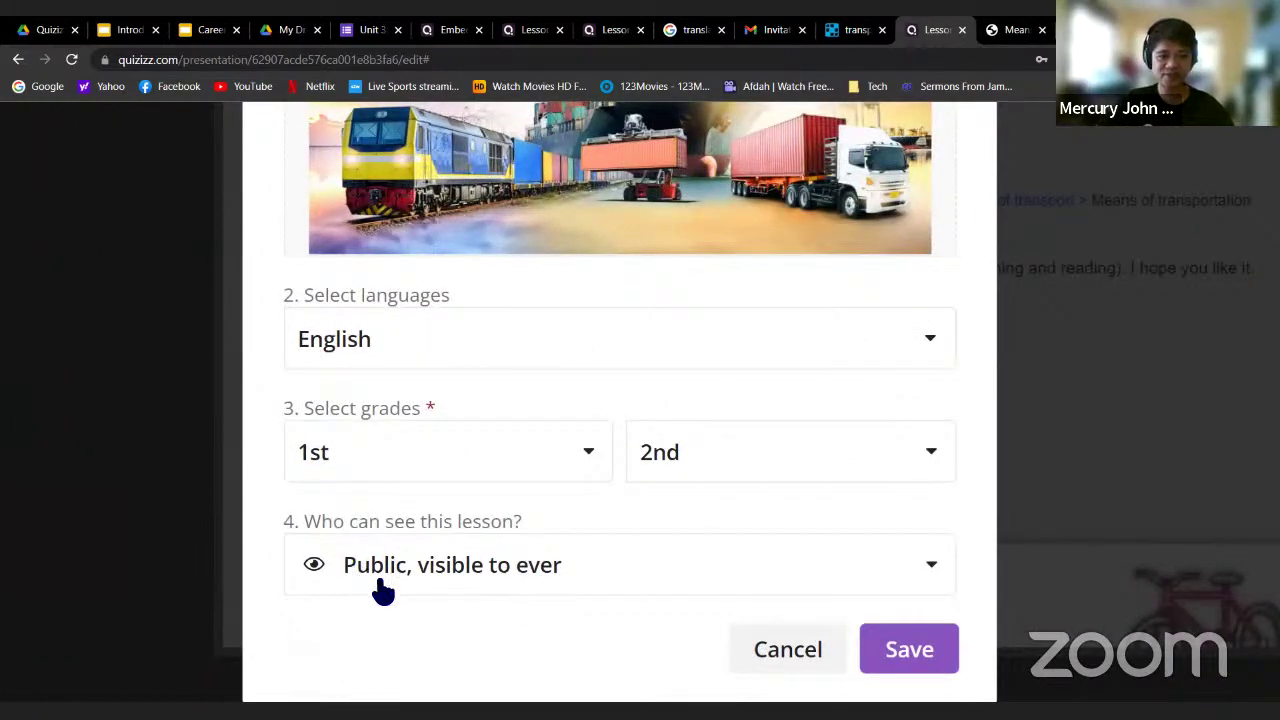
{"action": "left_click", "coordinate": [624, 579]}
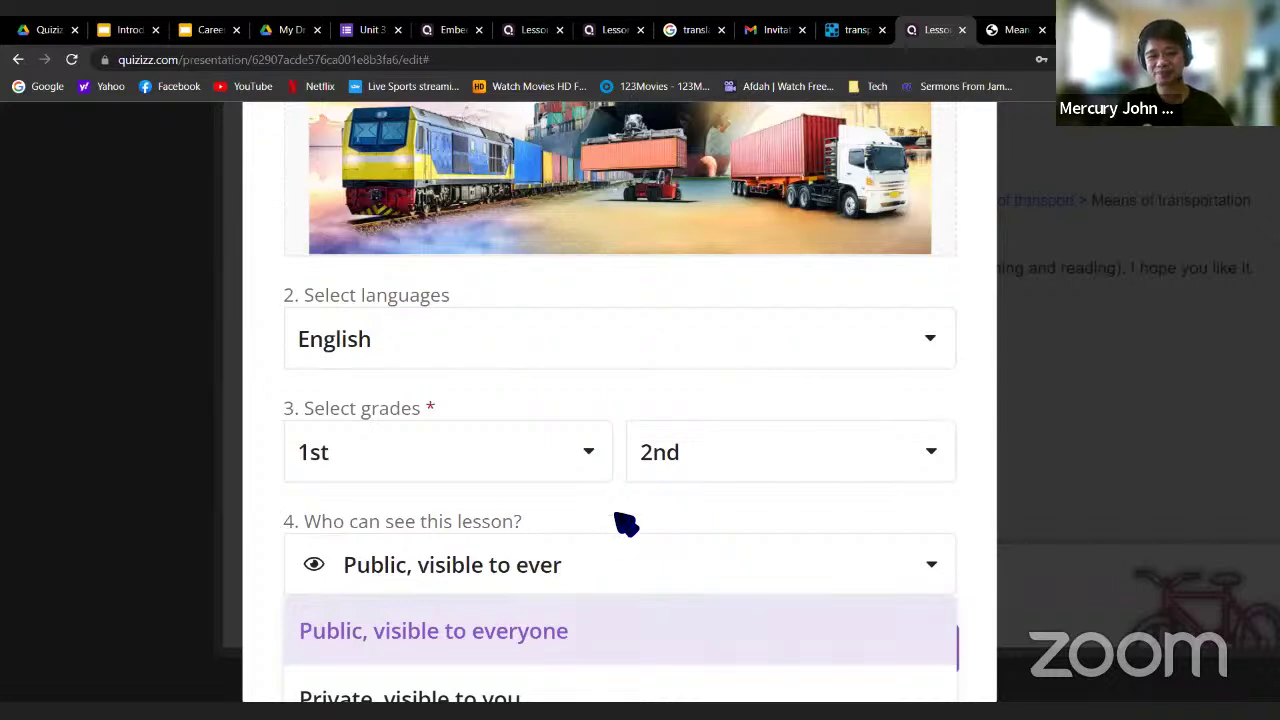
{"action": "scroll", "coordinate": [625, 522], "scroll_direction": "down", "scroll_amount": 1}
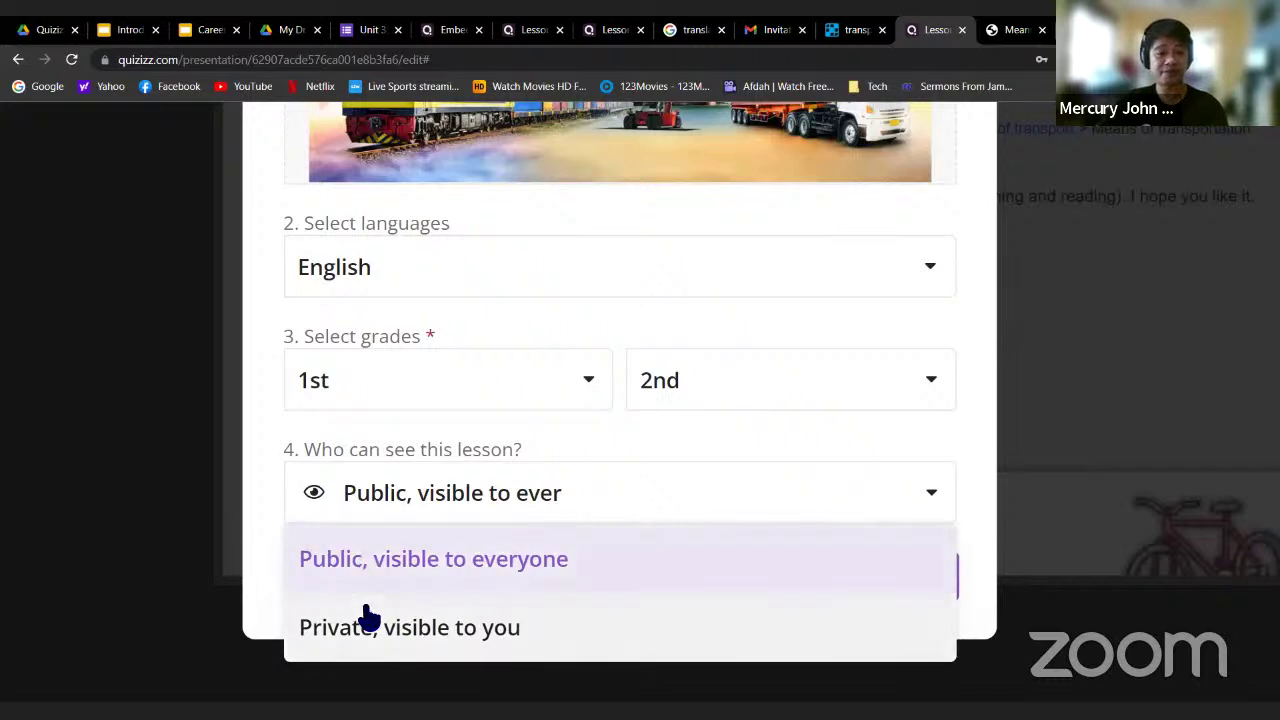
{"action": "left_click", "coordinate": [400, 566]}
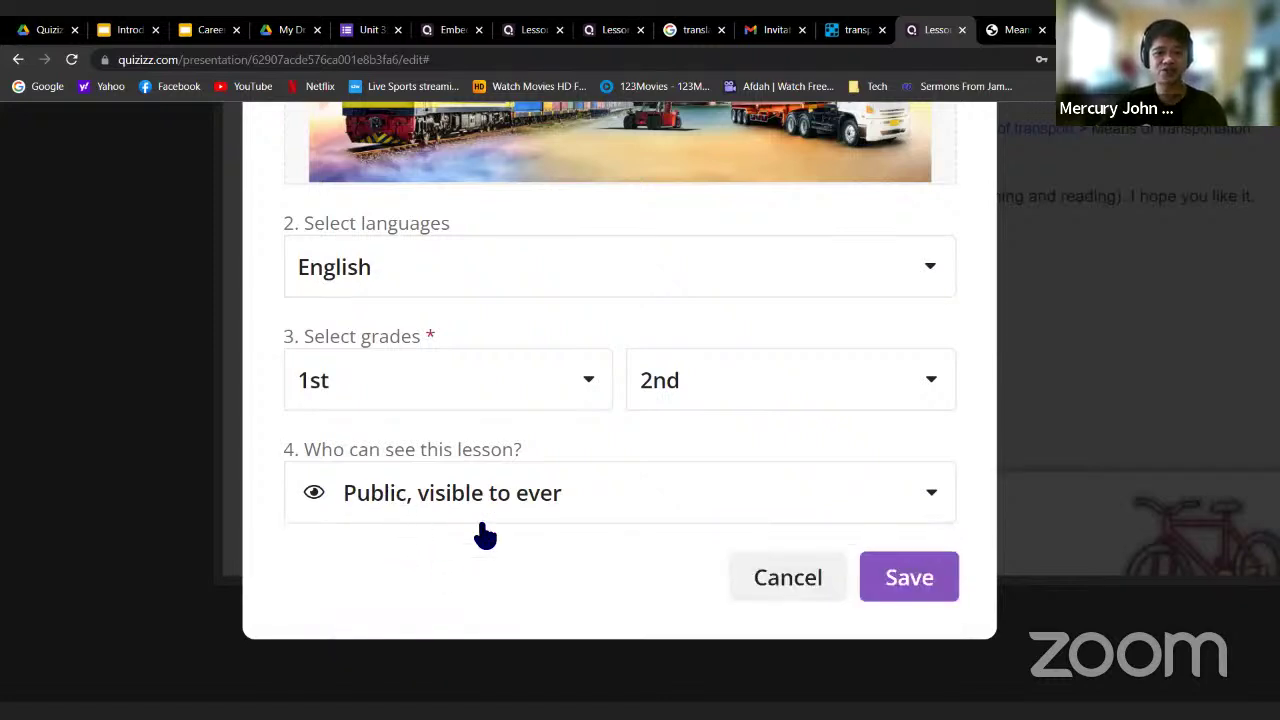
Save the settings and scroll the Transportation overview through its 8 slides and back up
{"action": "left_click", "coordinate": [920, 578]}
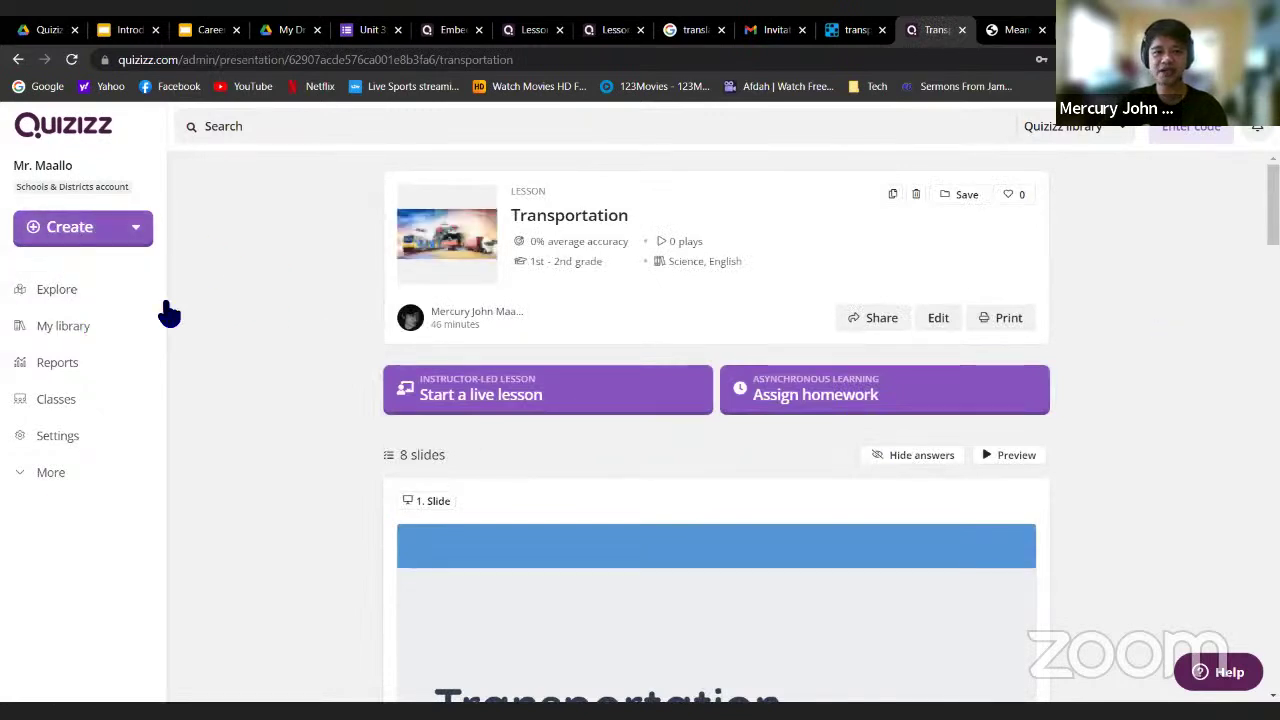
{"action": "scroll", "coordinate": [769, 378], "scroll_direction": "down", "scroll_amount": 1}
{"action": "scroll", "coordinate": [769, 378], "scroll_direction": "down", "scroll_amount": 2}
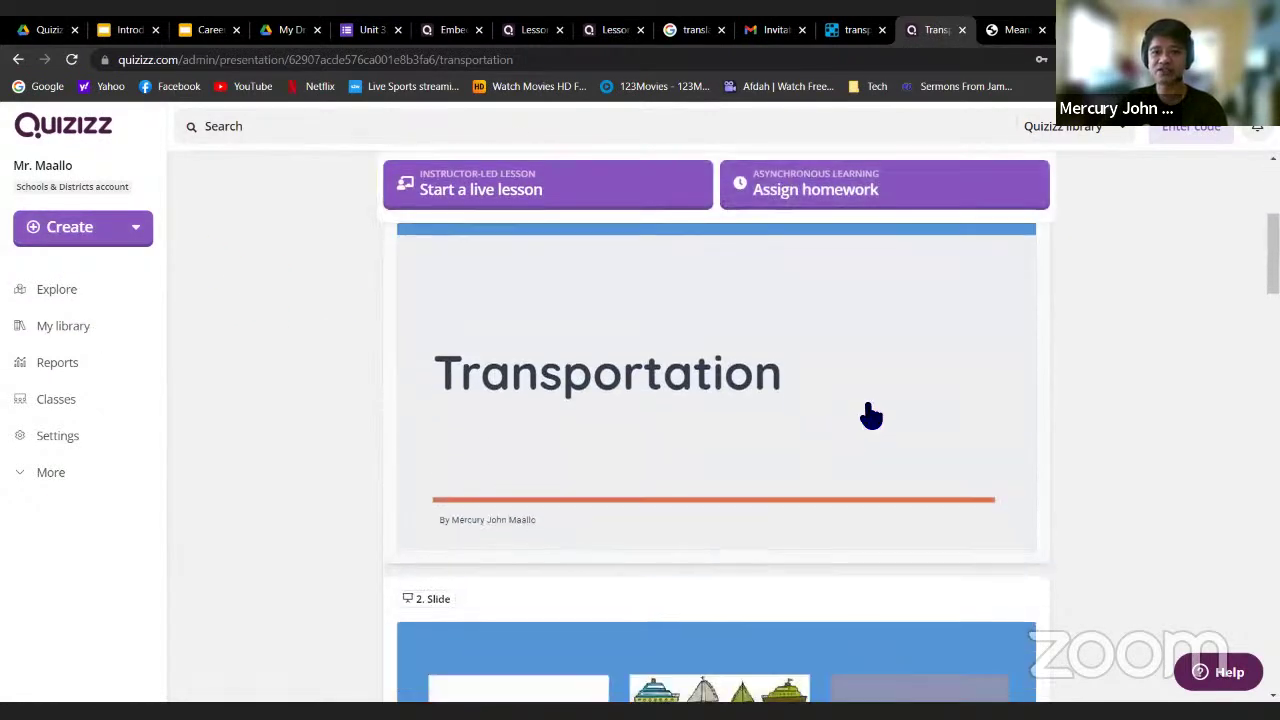
{"action": "scroll", "coordinate": [871, 417], "scroll_direction": "up", "scroll_amount": 4}
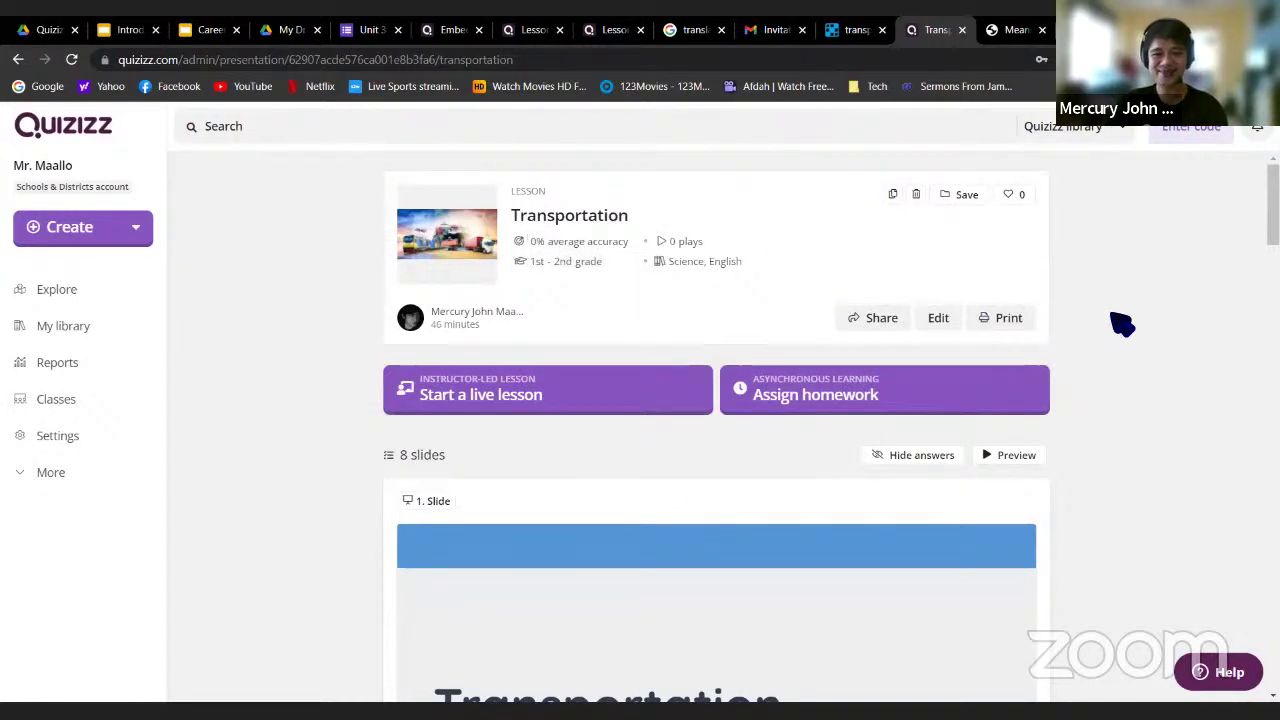
{"action": "scroll", "coordinate": [1117, 335], "scroll_direction": "down", "scroll_amount": 8}
{"action": "scroll", "coordinate": [740, 424], "scroll_direction": "down", "scroll_amount": 4}
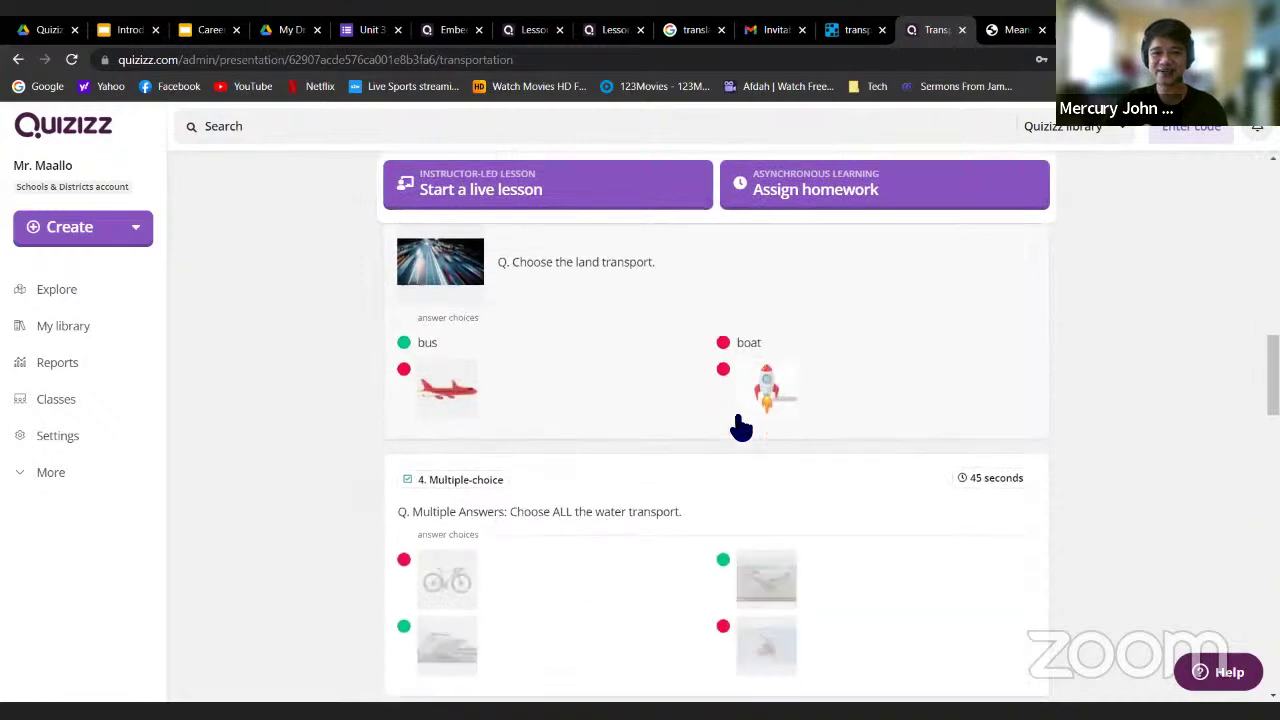
{"action": "scroll", "coordinate": [700, 450], "scroll_direction": "down", "scroll_amount": 8}
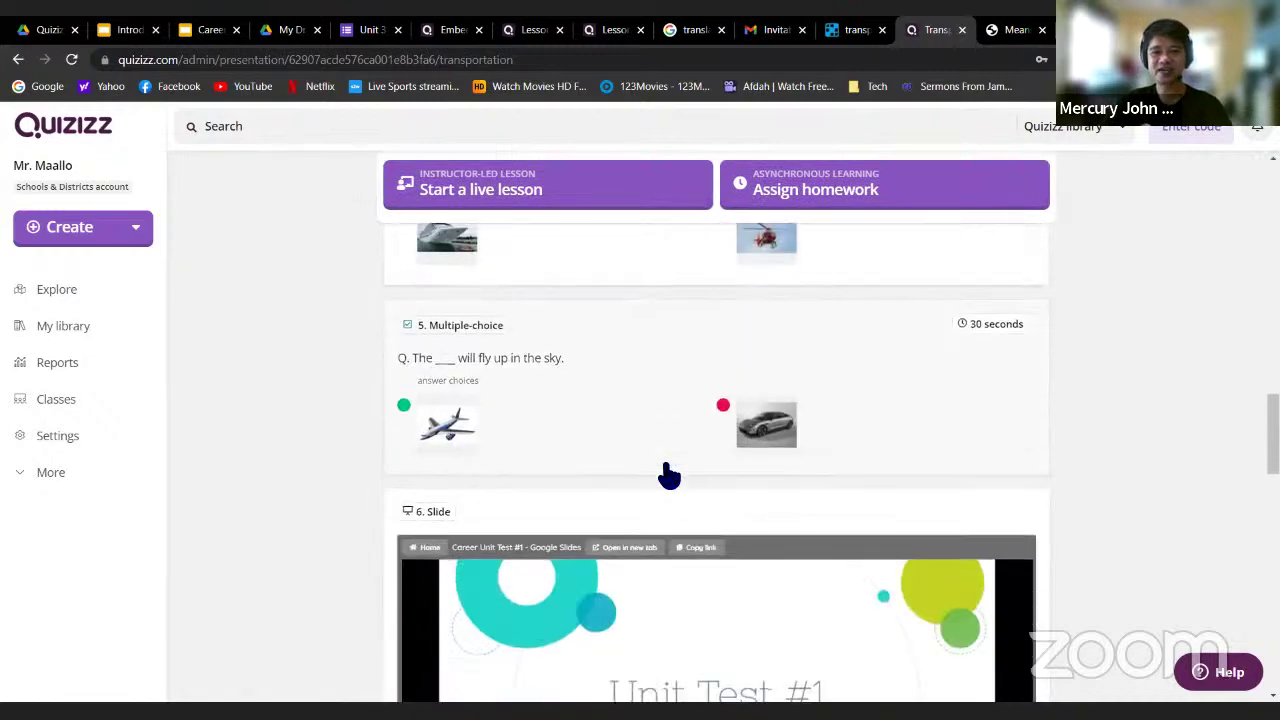
{"action": "scroll", "coordinate": [1080, 435], "scroll_direction": "down", "scroll_amount": 8}
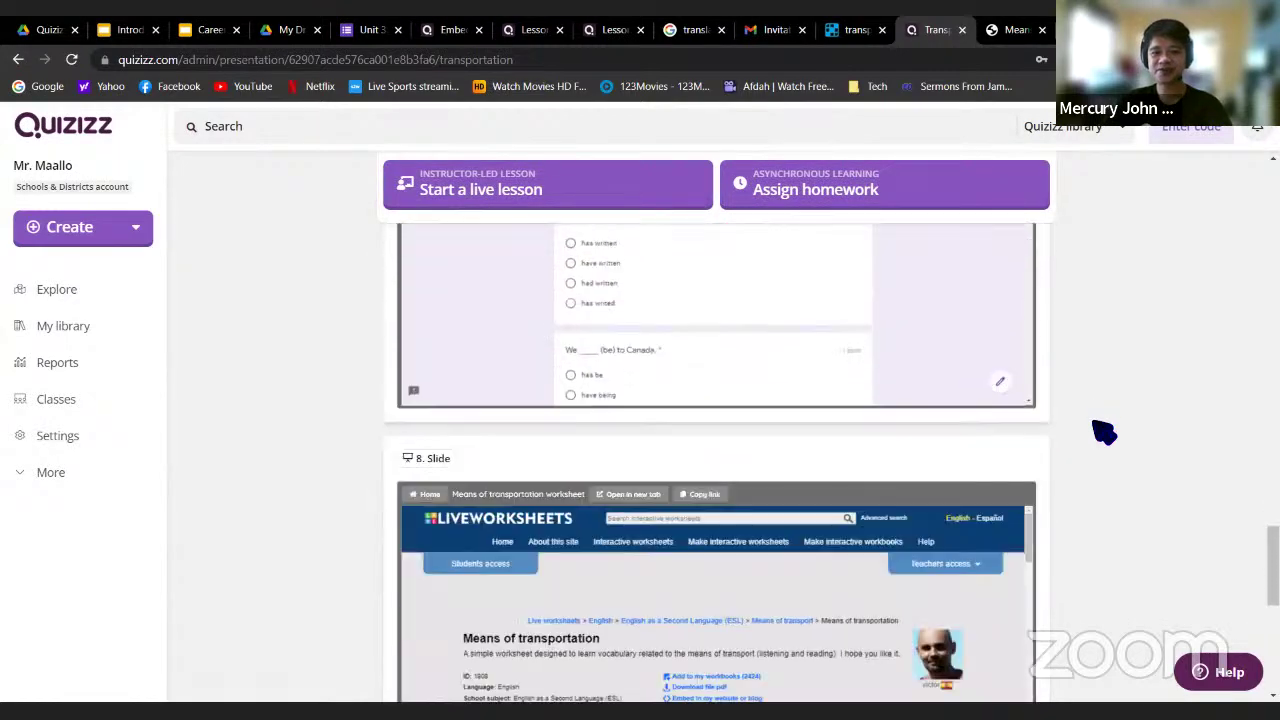
{"action": "scroll", "coordinate": [1100, 430], "scroll_direction": "up", "scroll_amount": 3}
{"action": "scroll", "coordinate": [1104, 433], "scroll_direction": "up", "scroll_amount": 6}
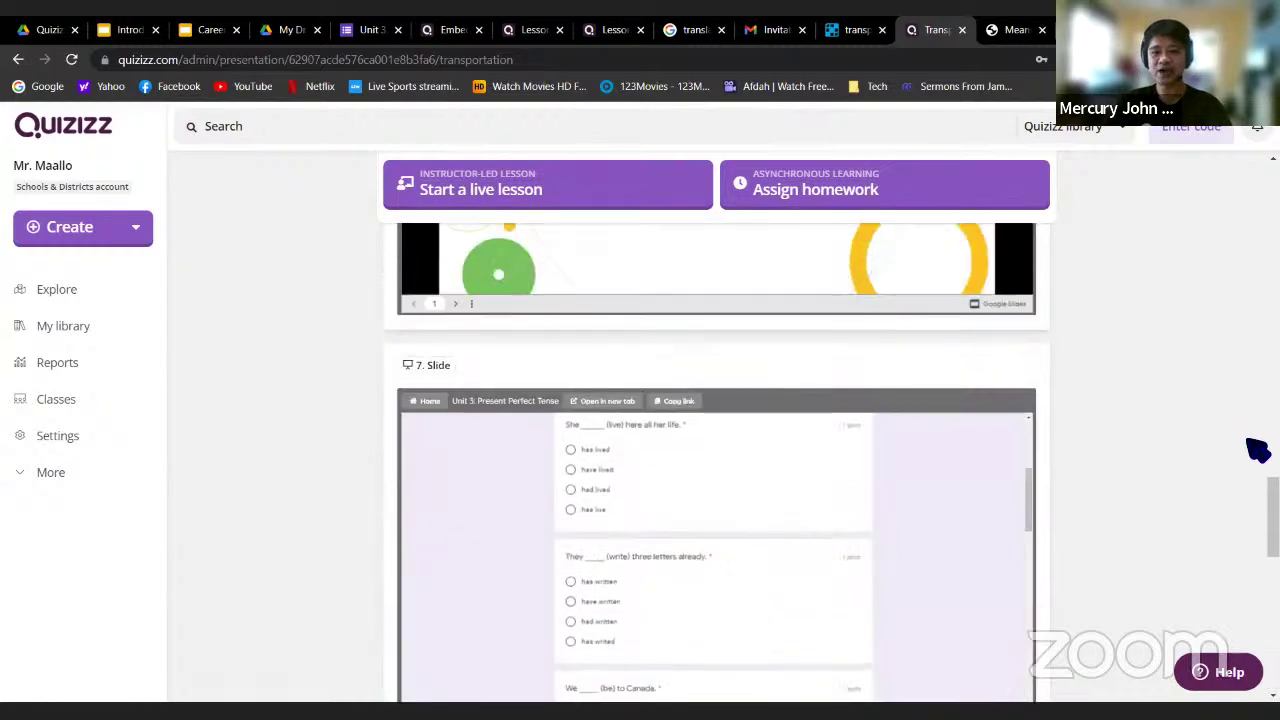
{"action": "left_click_drag", "start_coordinate": [1273, 503], "coordinate": [1273, 192]}
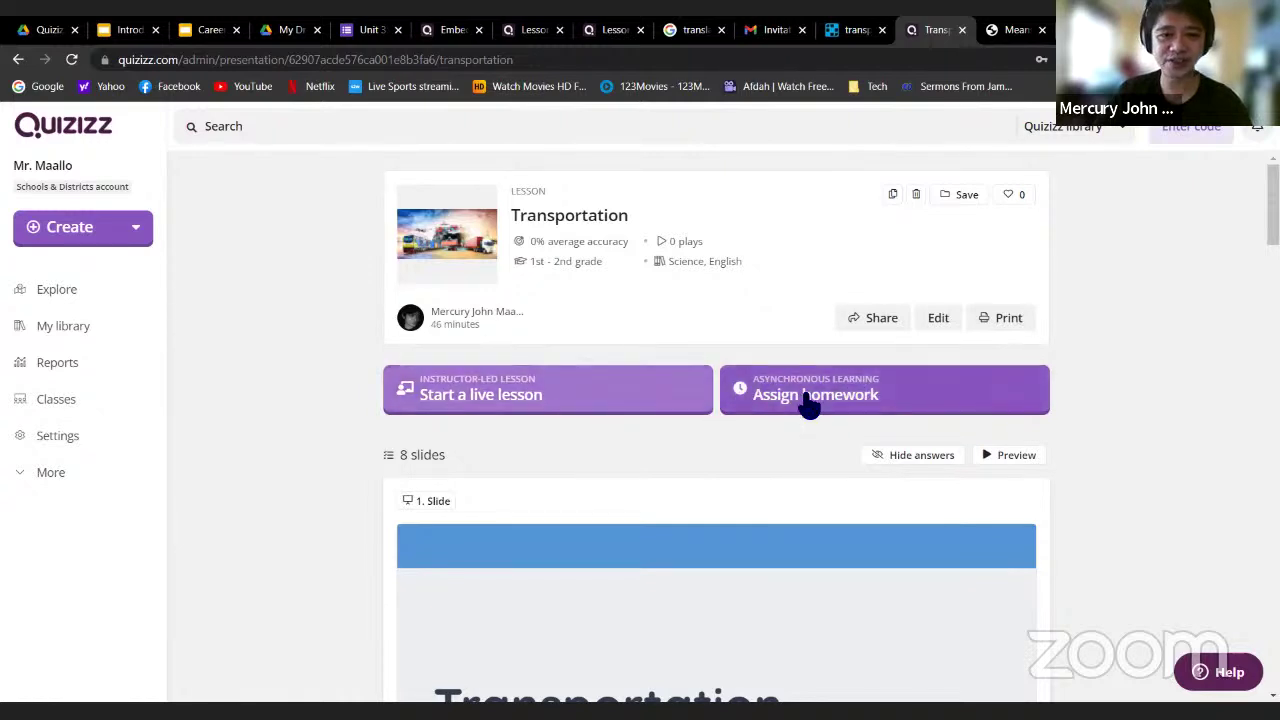
In the Present options, toggle the Timer off and back on so it stays enabled
{"action": "left_click", "coordinate": [476, 398]}
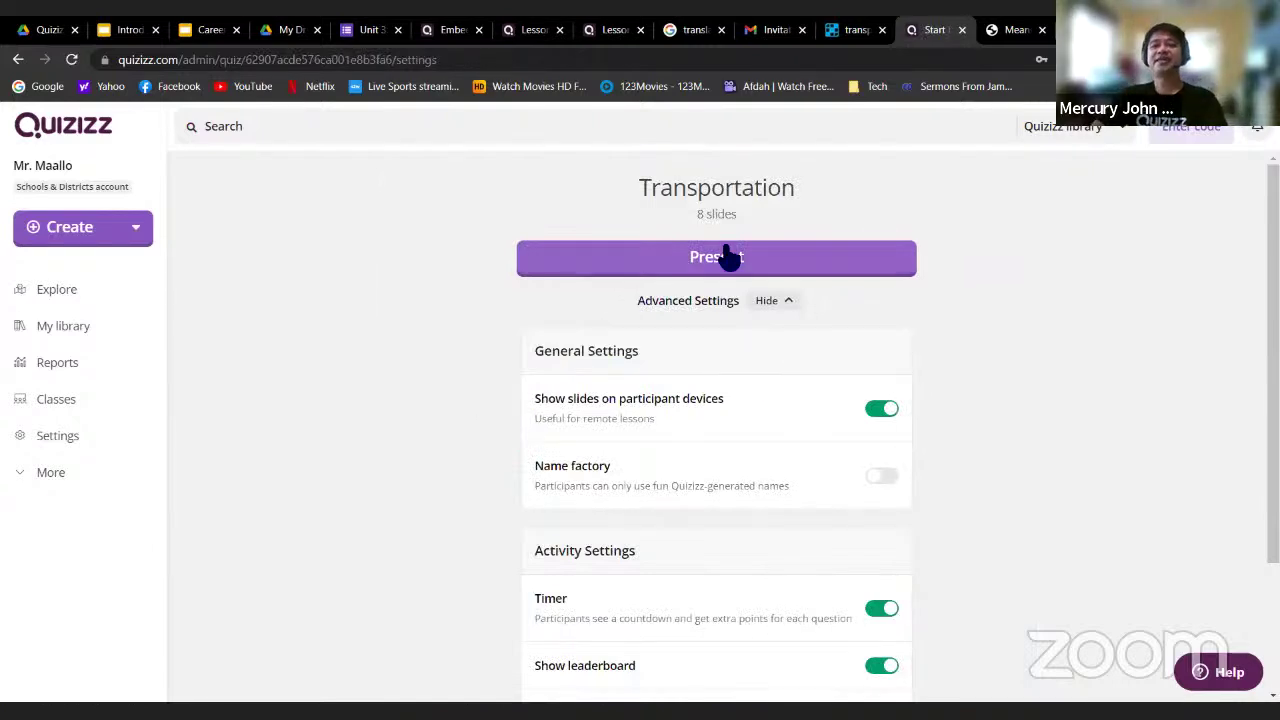
{"action": "scroll", "coordinate": [1180, 420], "scroll_direction": "down", "scroll_amount": 1}
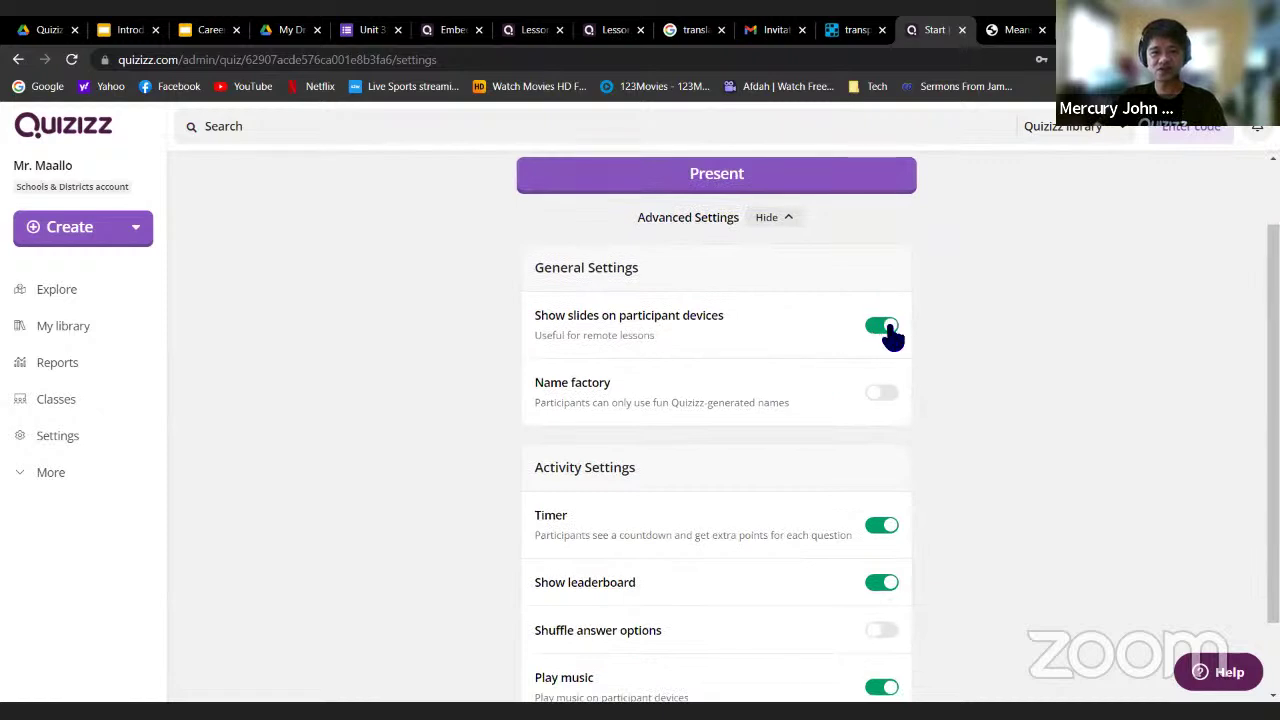
{"action": "scroll", "coordinate": [1085, 345], "scroll_direction": "down", "scroll_amount": 1}
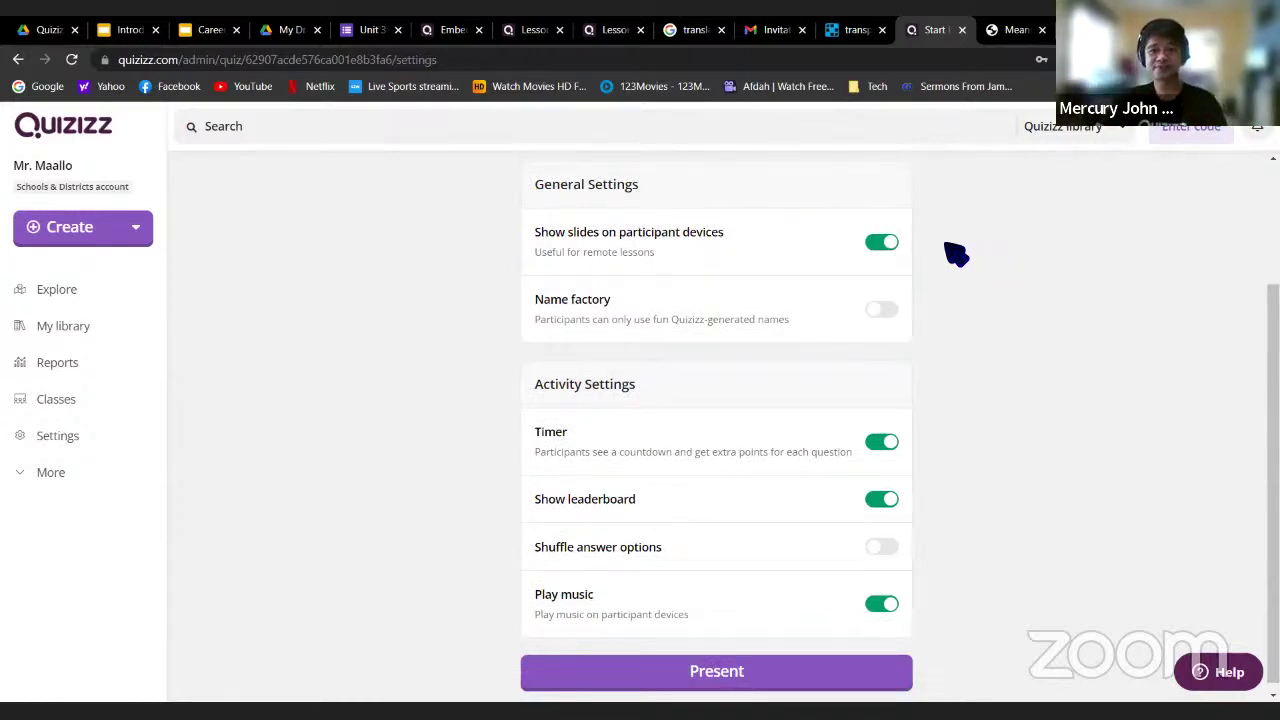
{"action": "scroll", "coordinate": [788, 386], "scroll_direction": "down", "scroll_amount": 1}
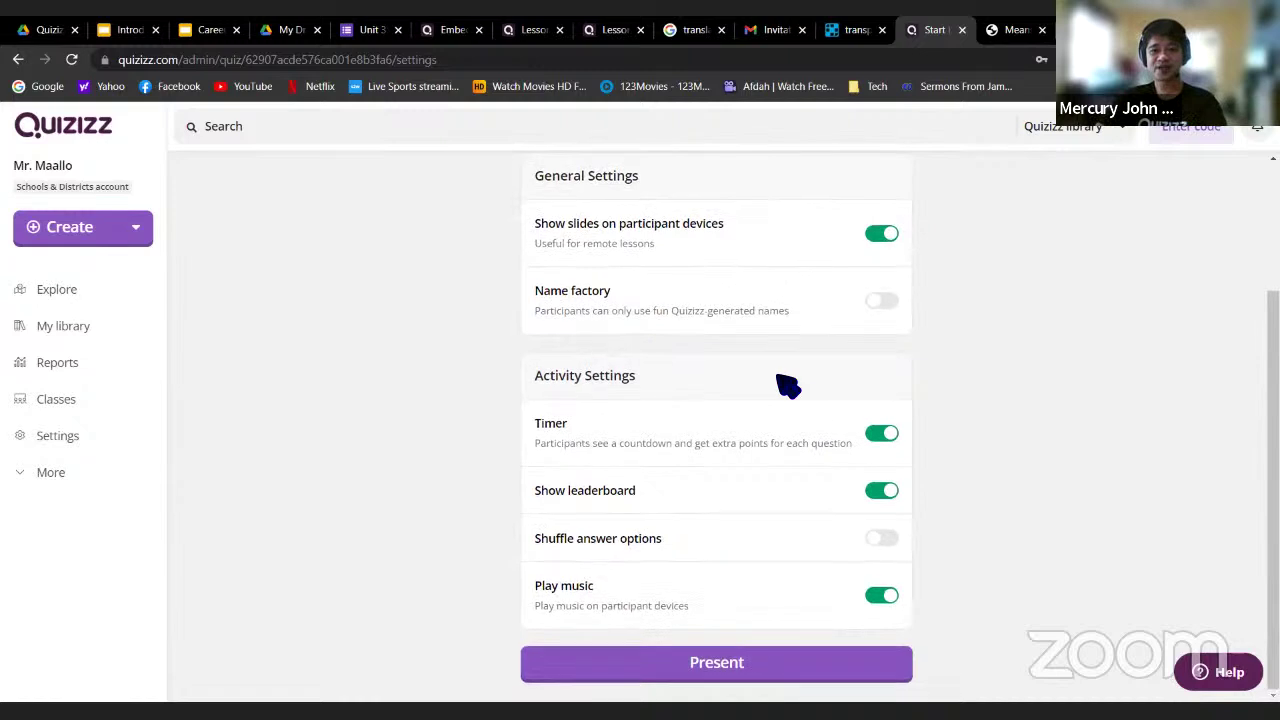
{"action": "left_click", "coordinate": [884, 438]}
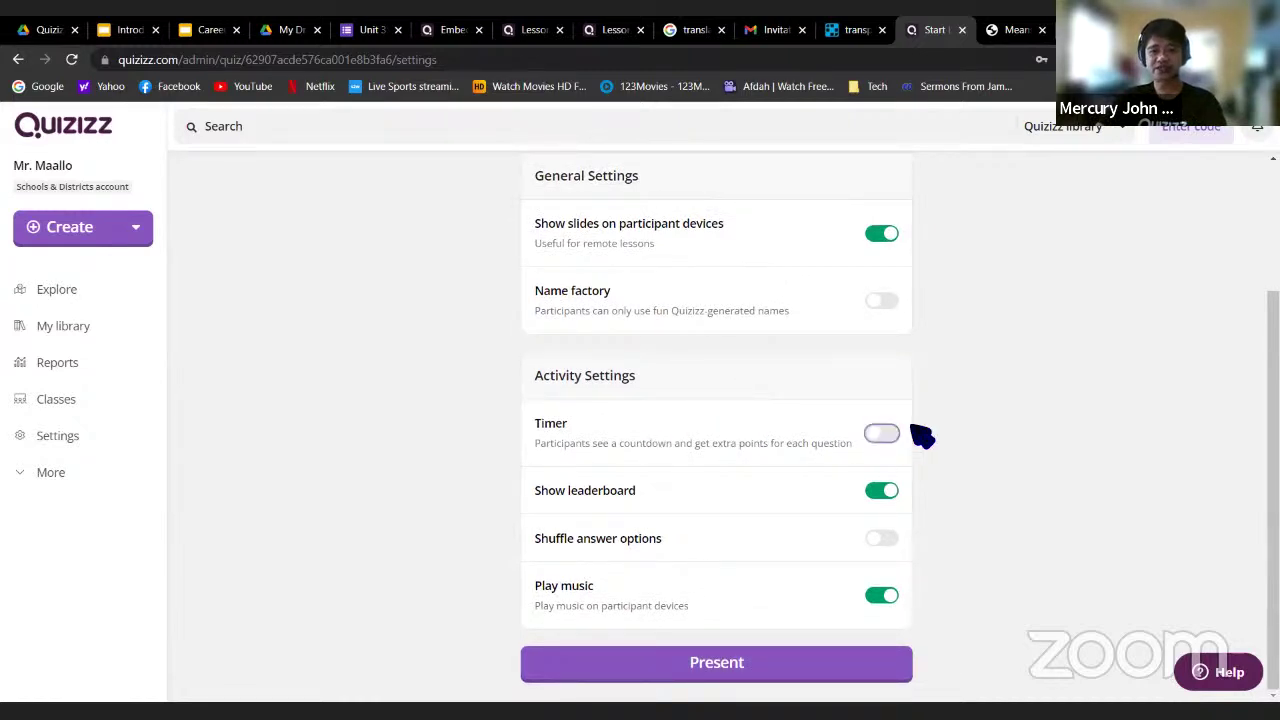
{"action": "left_click", "coordinate": [884, 438]}
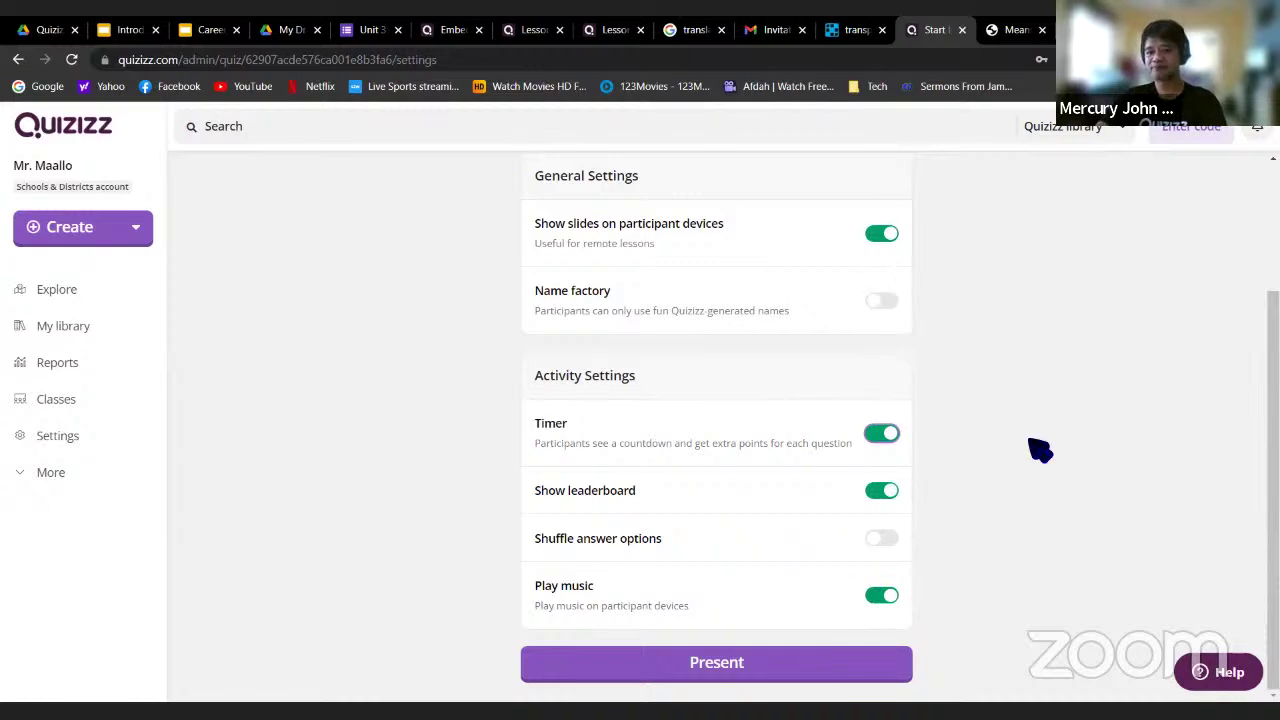
{"action": "scroll", "coordinate": [970, 510], "scroll_direction": "up", "scroll_amount": 2}
{"action": "scroll", "coordinate": [935, 530], "scroll_direction": "down", "scroll_amount": 2}
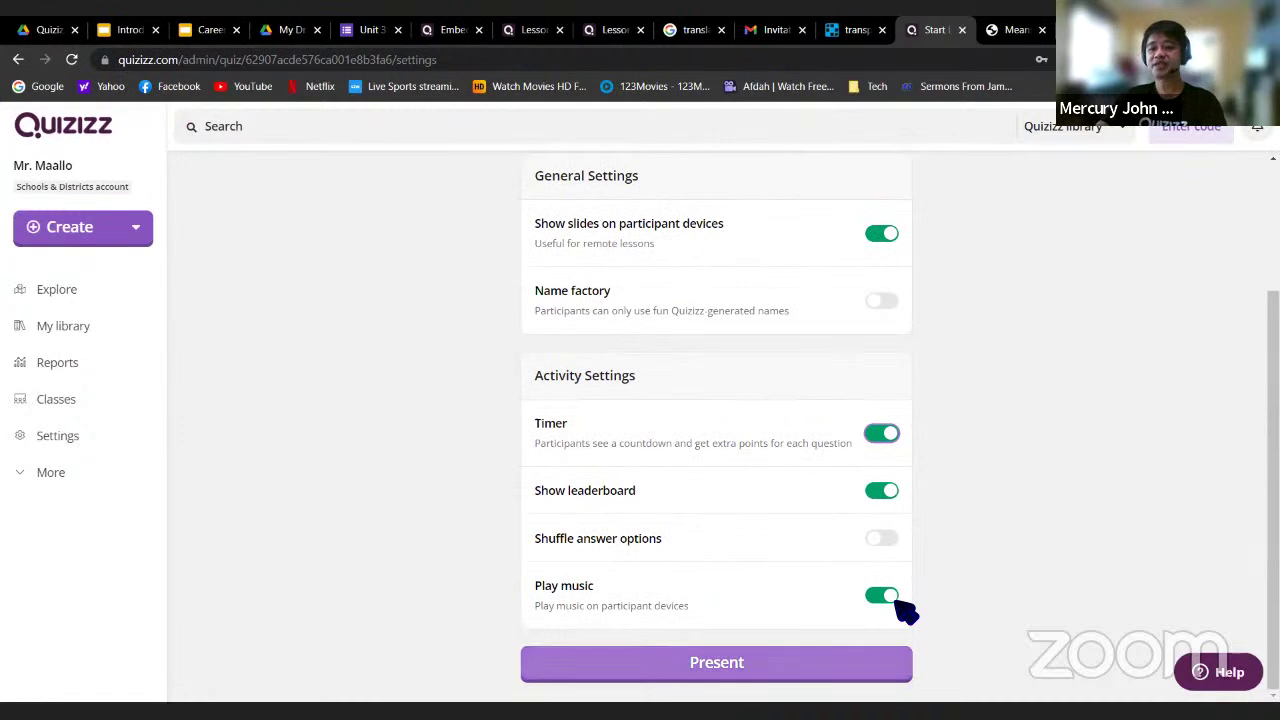
{"action": "scroll", "coordinate": [980, 509], "scroll_direction": "up", "scroll_amount": 2}
Start the live session, copy the join link from 'or share via...', and close the dialog
{"action": "left_click", "coordinate": [720, 260]}
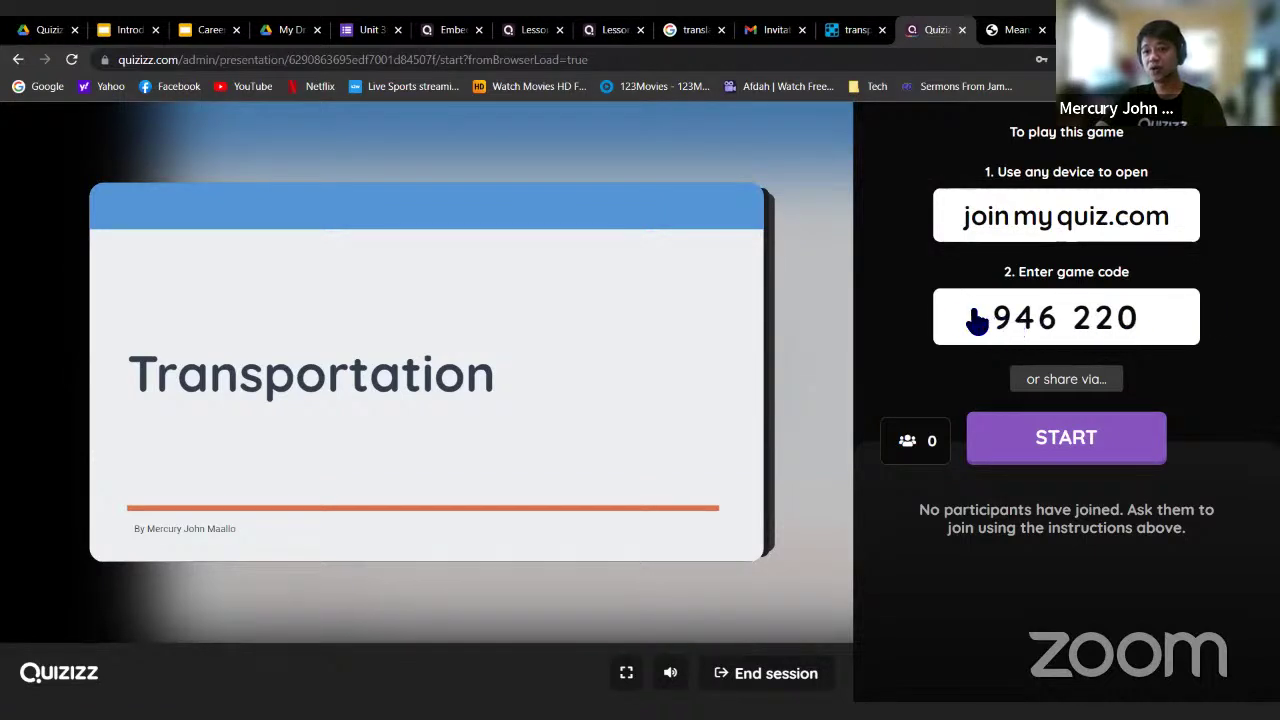
{"action": "left_click", "coordinate": [1076, 390]}
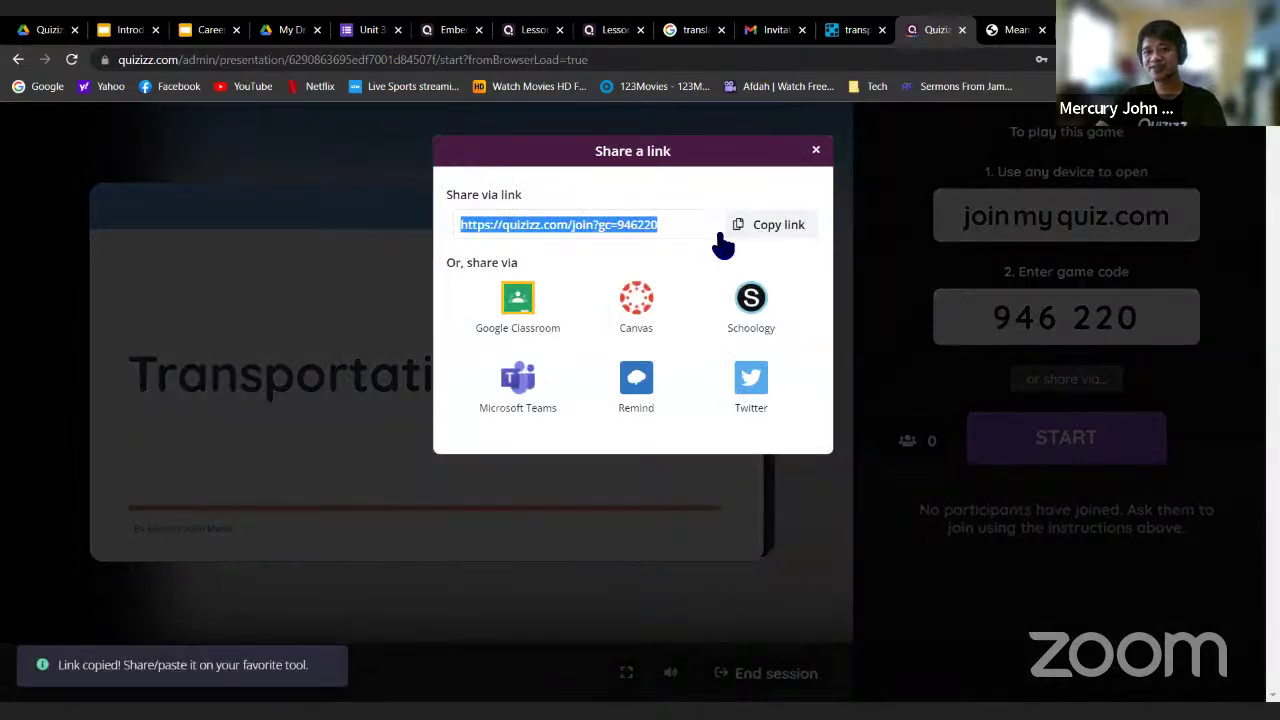
{"action": "left_click", "coordinate": [778, 226]}
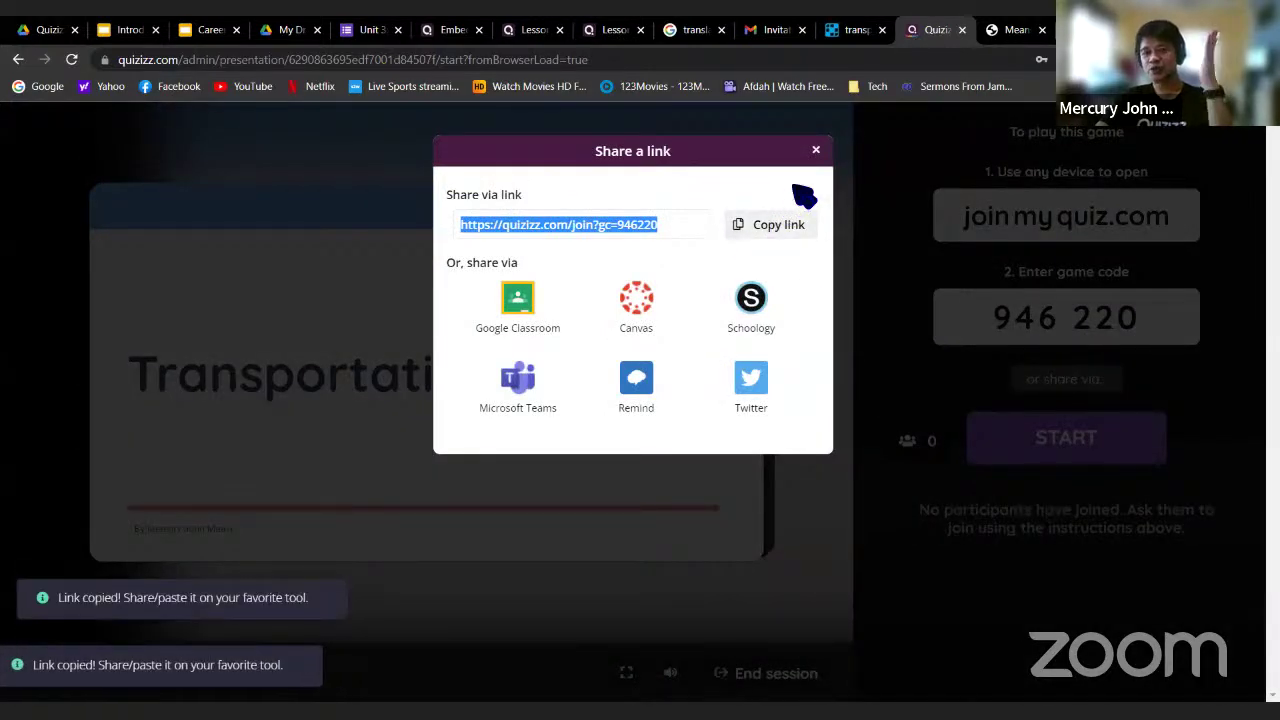
{"action": "left_click", "coordinate": [815, 152]}
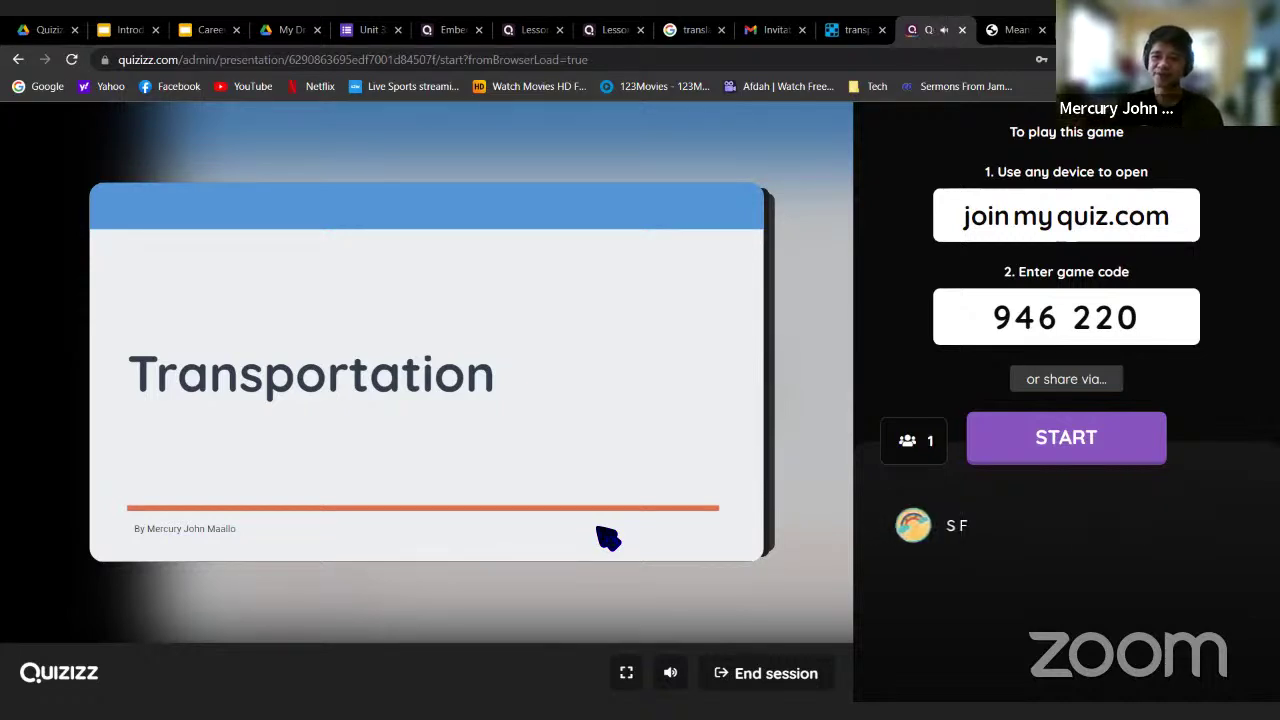
{"action": "mouse_move", "coordinate": [922, 550]}
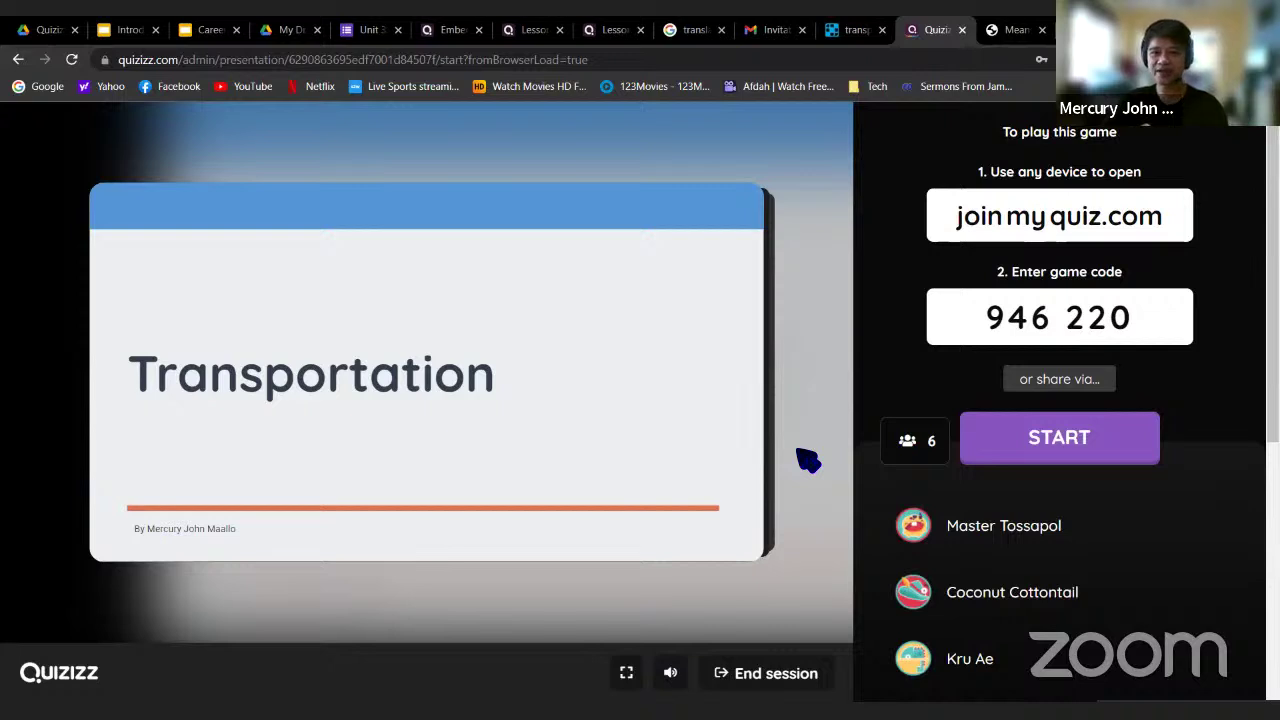
Start the live session with seven participants, skip the welcome tour, and advance to slide 2
{"action": "left_click", "coordinate": [1058, 445]}
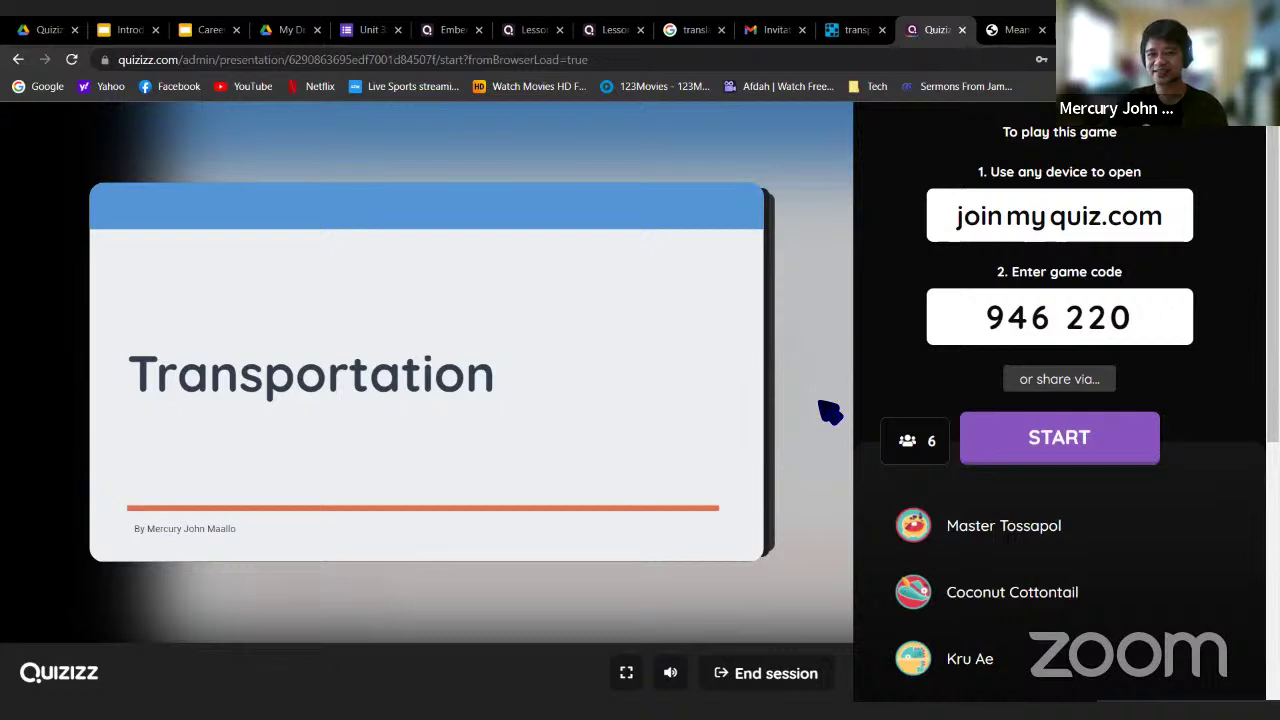
{"action": "left_click", "coordinate": [1062, 447]}
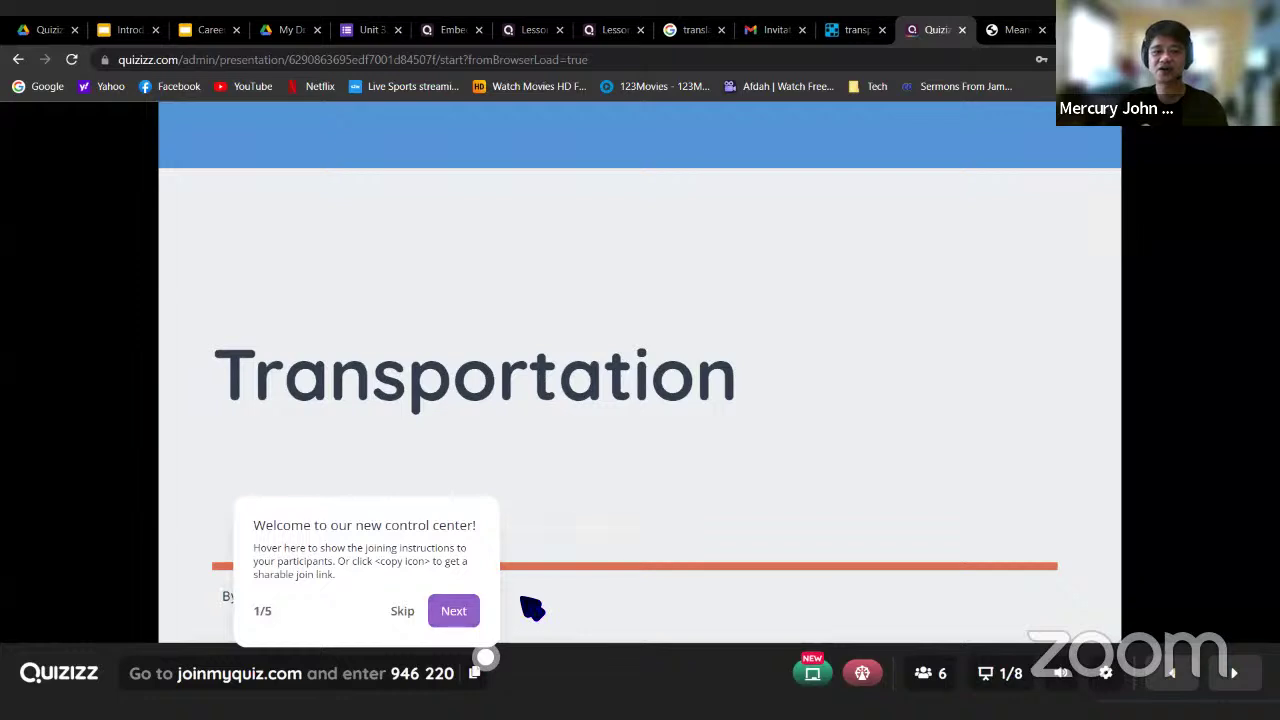
{"action": "left_click", "coordinate": [402, 611]}
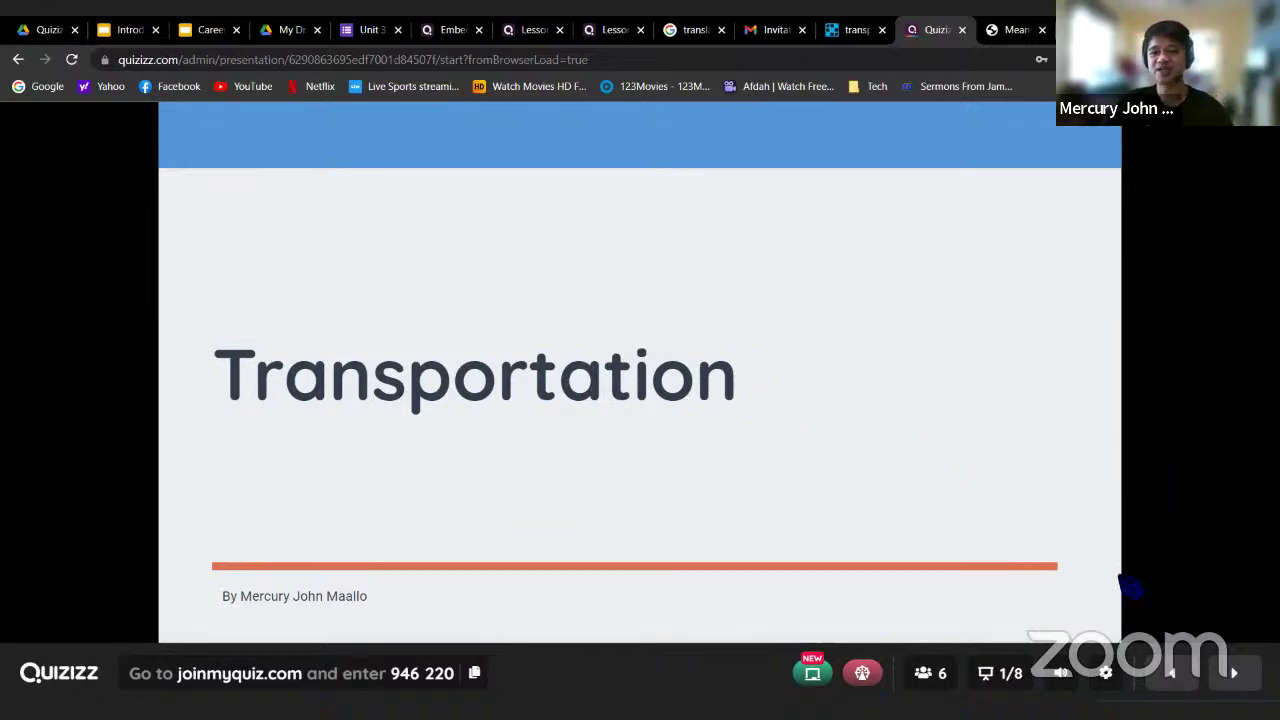
{"action": "left_click", "coordinate": [1233, 672]}
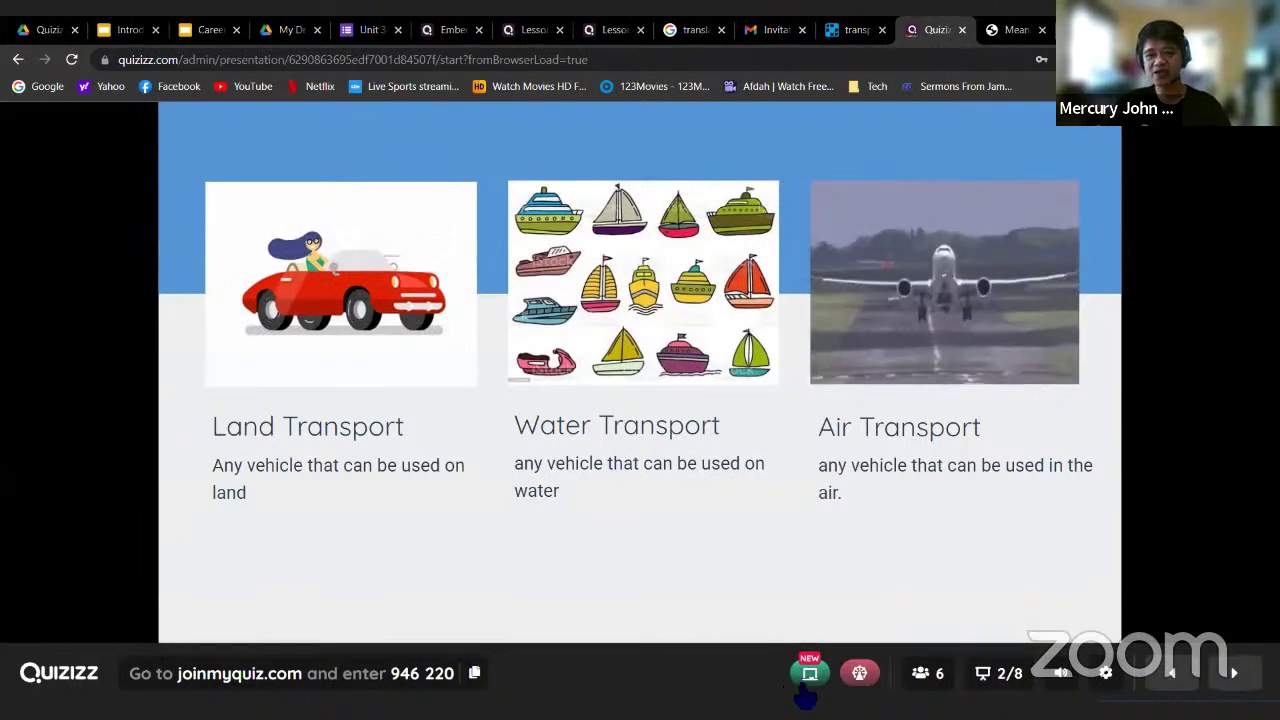
{"action": "mouse_move", "coordinate": [812, 690]}
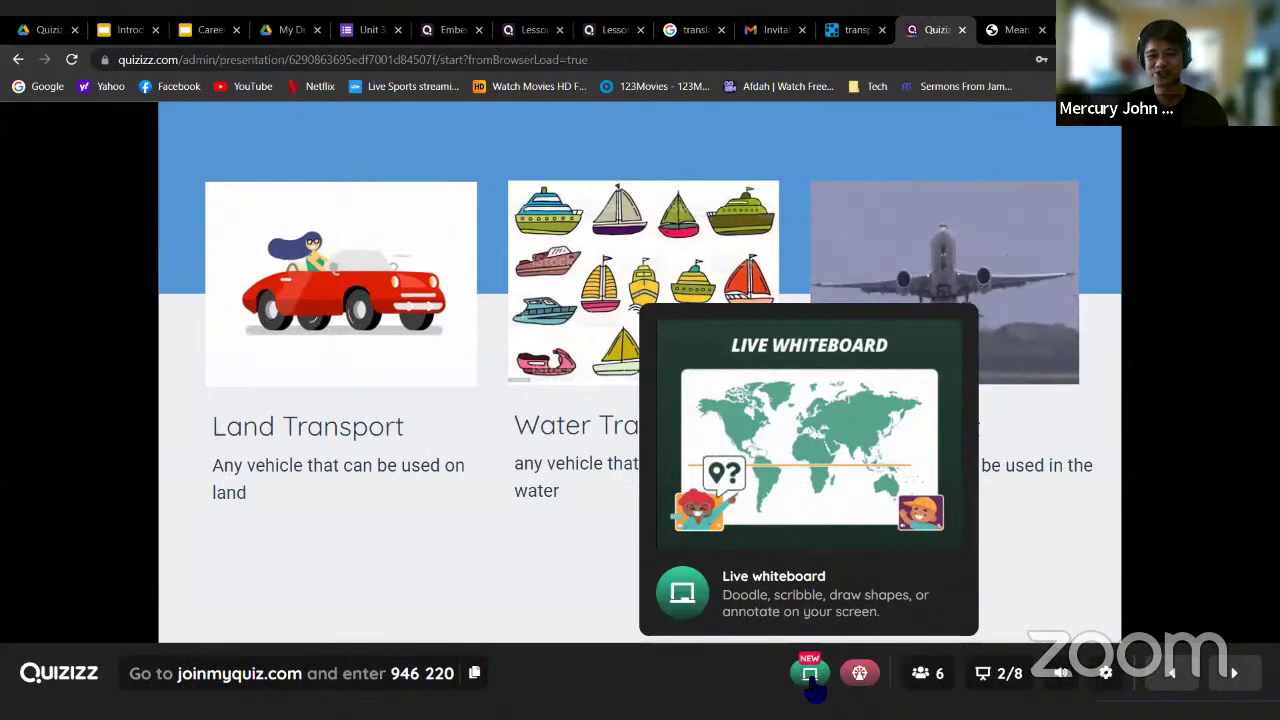
{"action": "mouse_move", "coordinate": [858, 677]}
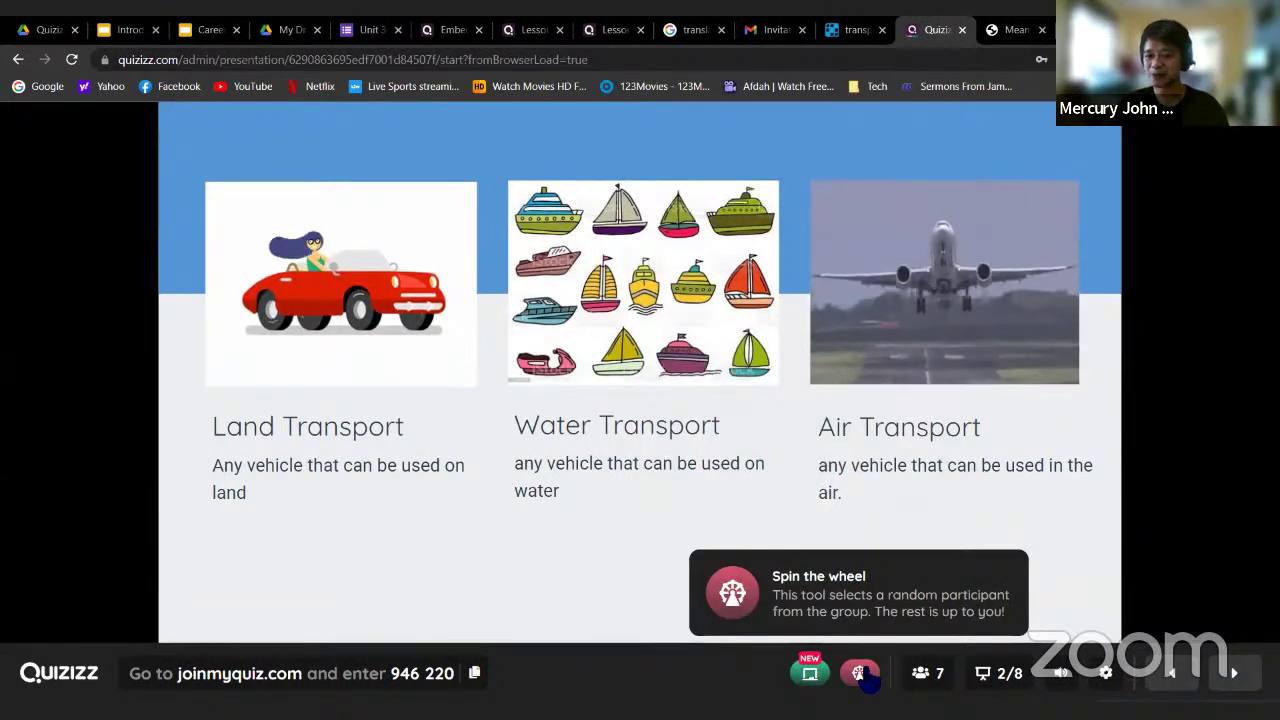
Open the live whiteboard on slide 2 and draw red marks at the airplane and the car
{"action": "left_click", "coordinate": [810, 677]}
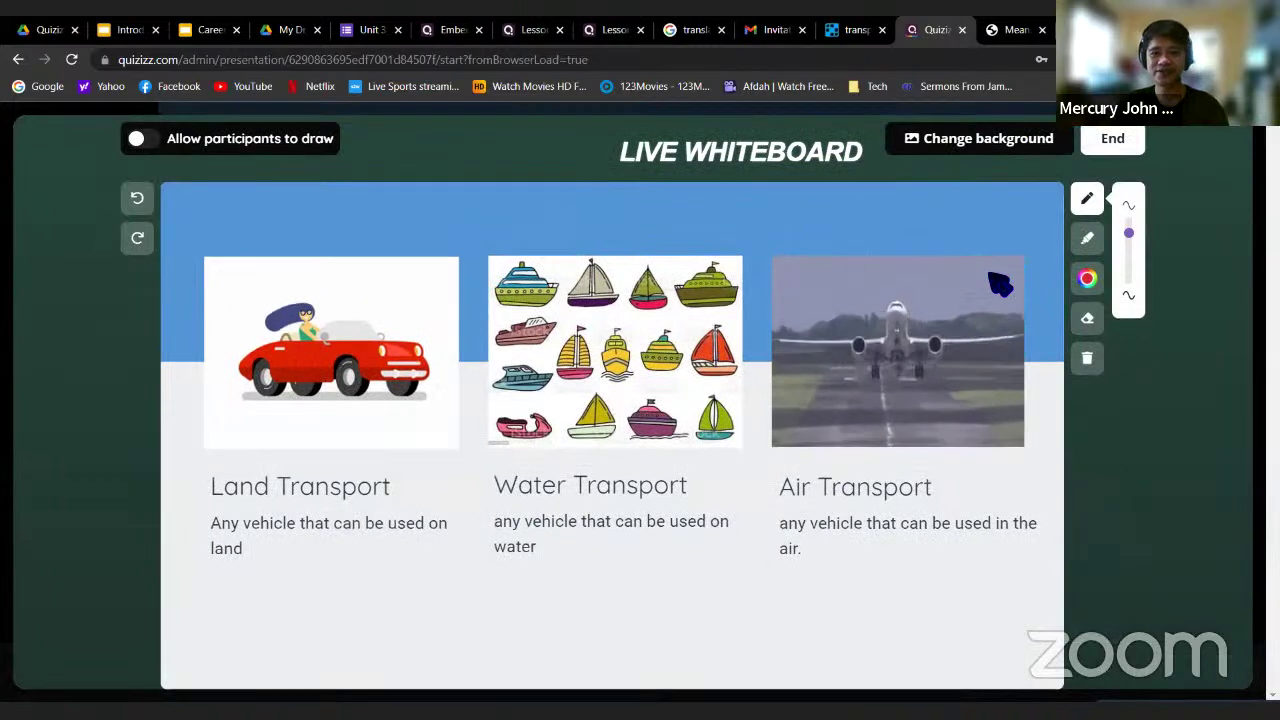
{"action": "mouse_move", "coordinate": [857, 222]}
{"action": "left_mouse_down"}
{"action": "mouse_move", "coordinate": [890, 292]}
{"action": "mouse_move", "coordinate": [922, 262]}
{"action": "left_mouse_up"}
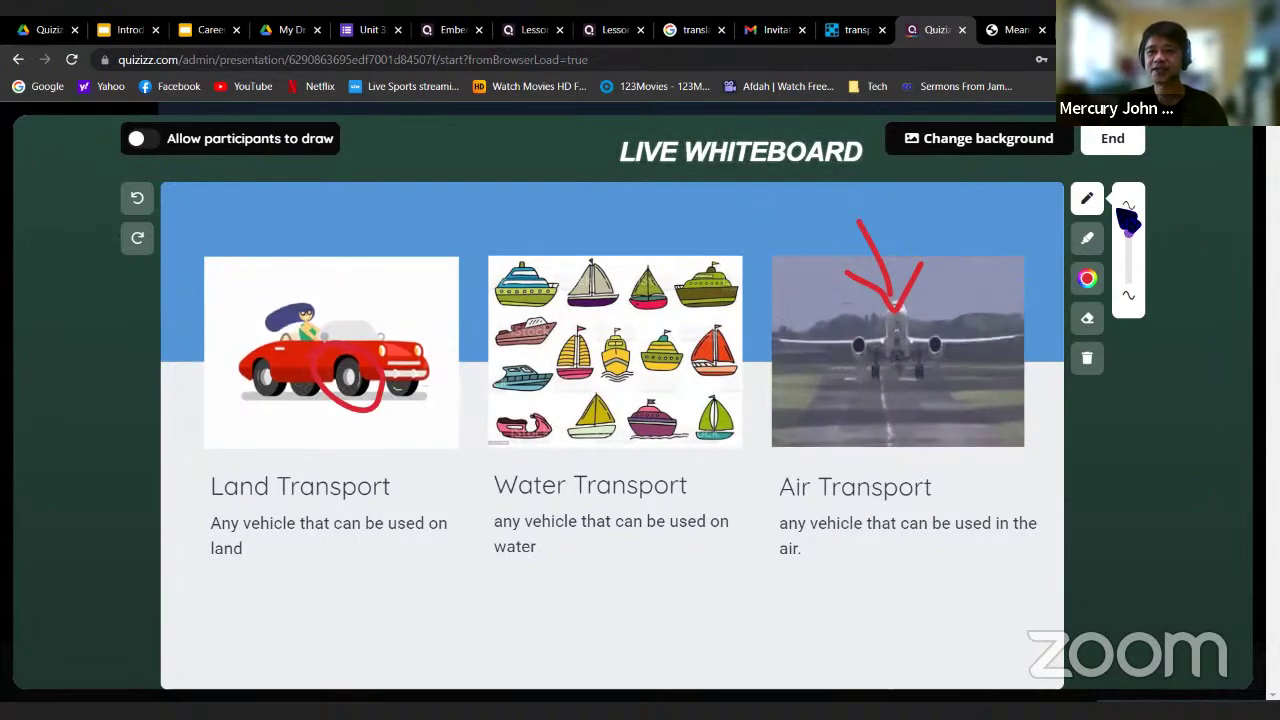
{"action": "left_click", "coordinate": [1112, 140]}
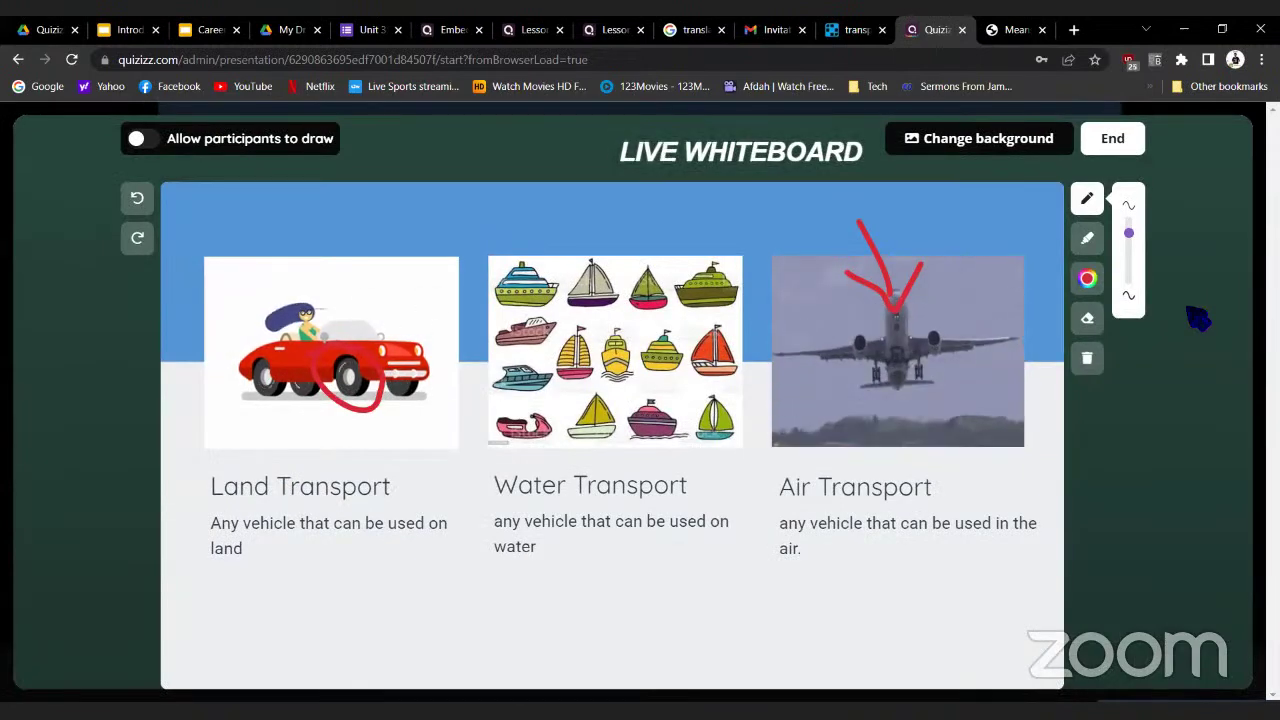
Let participants draw, then view the bicycle board, the presenter's board and the heart board
{"action": "left_click", "coordinate": [155, 145]}
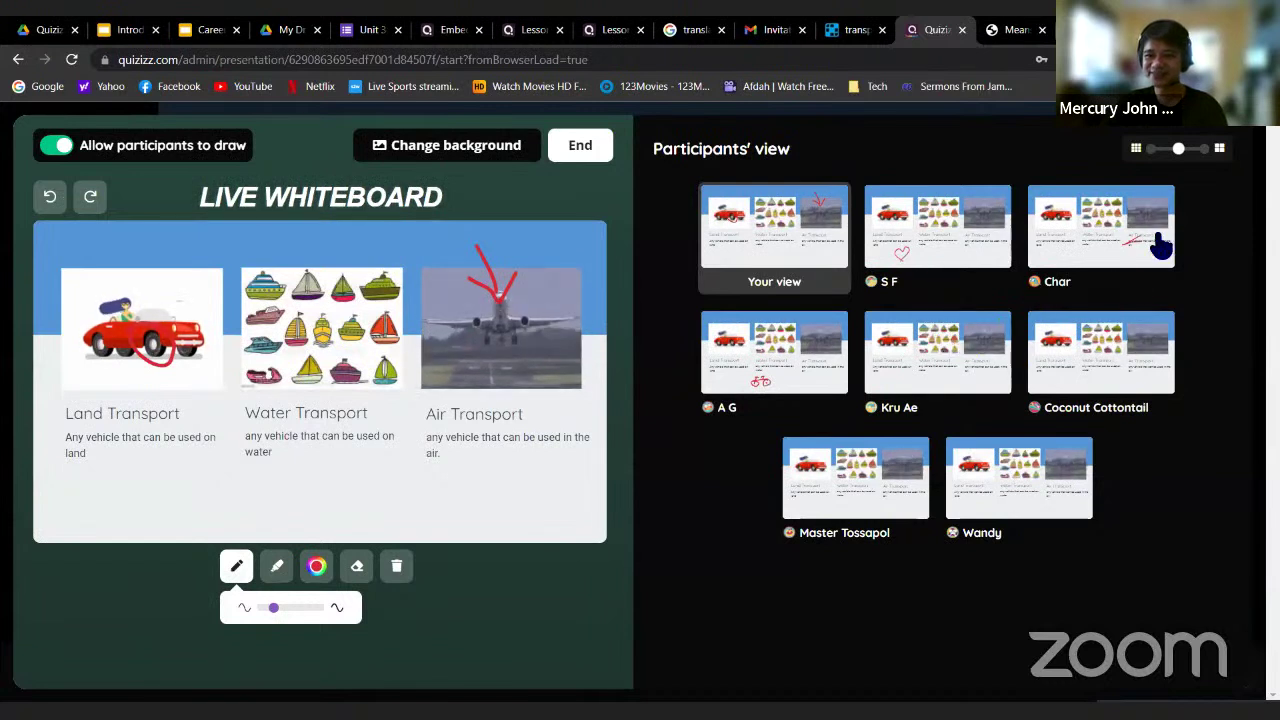
{"action": "left_click", "coordinate": [765, 373]}
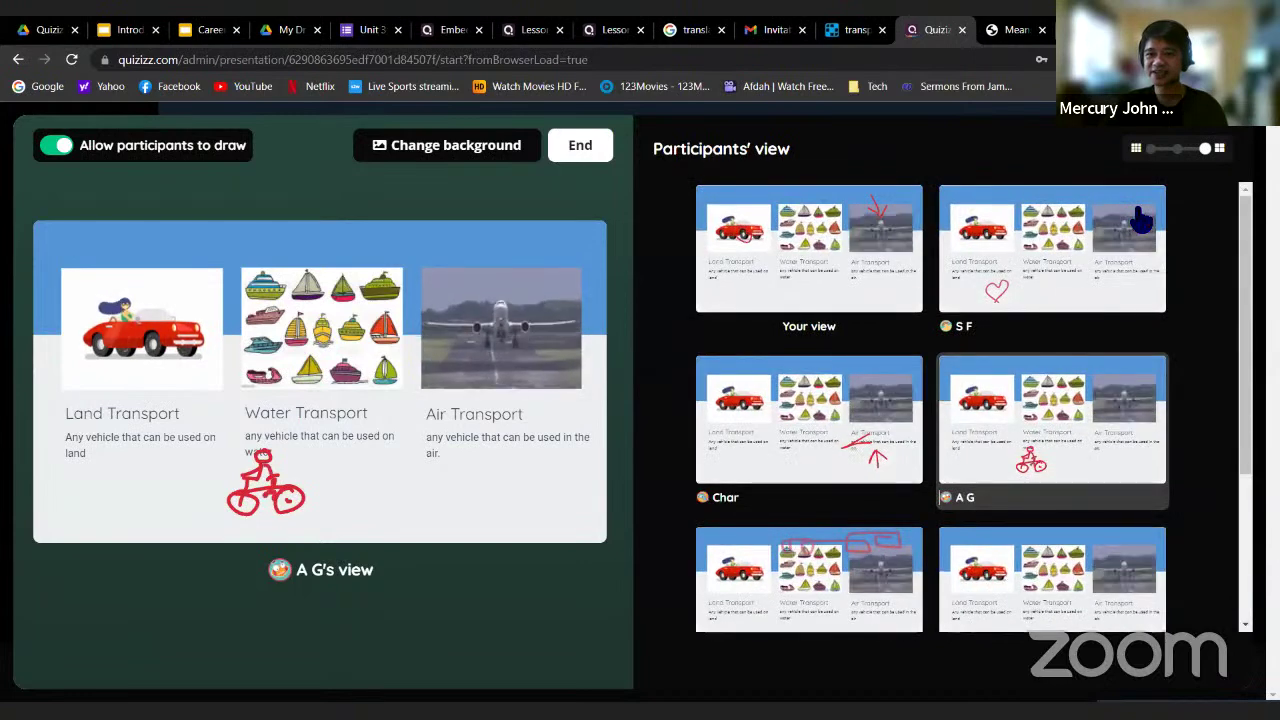
{"action": "left_click_drag", "start_coordinate": [1248, 315], "coordinate": [1252, 372]}
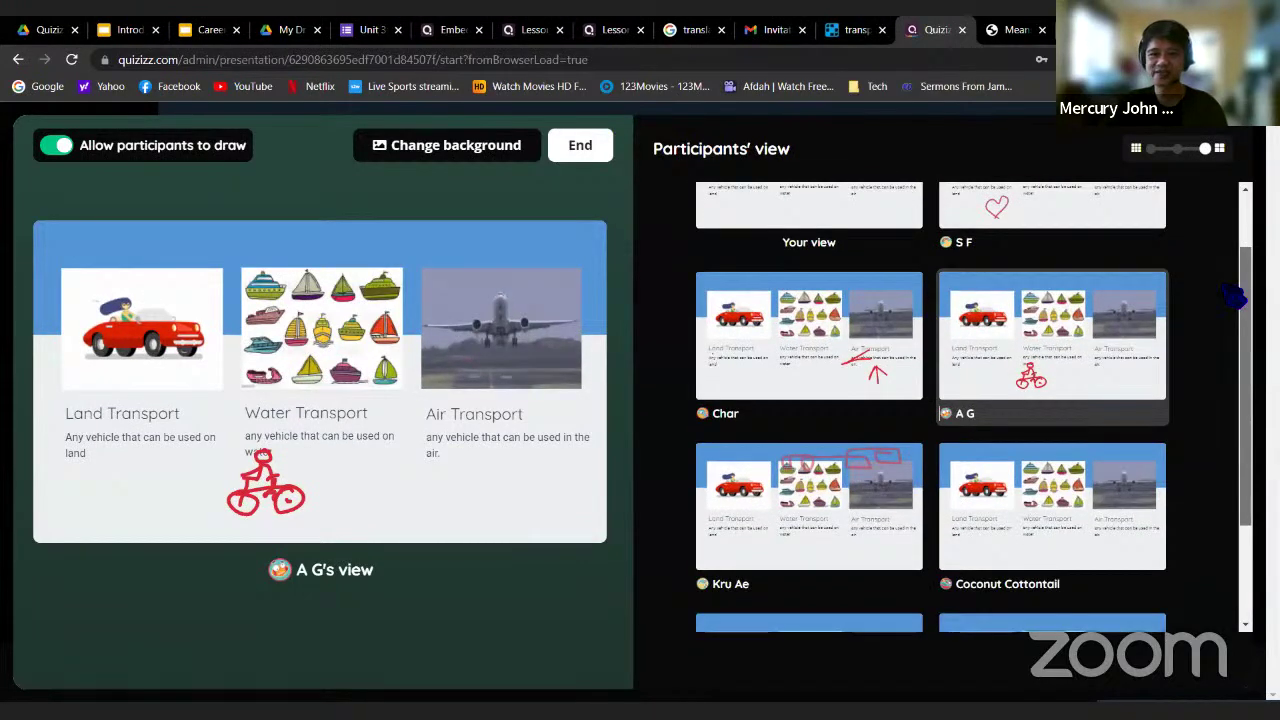
{"action": "scroll", "coordinate": [1235, 295], "scroll_direction": "up", "scroll_amount": 2}
{"action": "left_click_drag", "start_coordinate": [1250, 342], "coordinate": [1232, 280]}
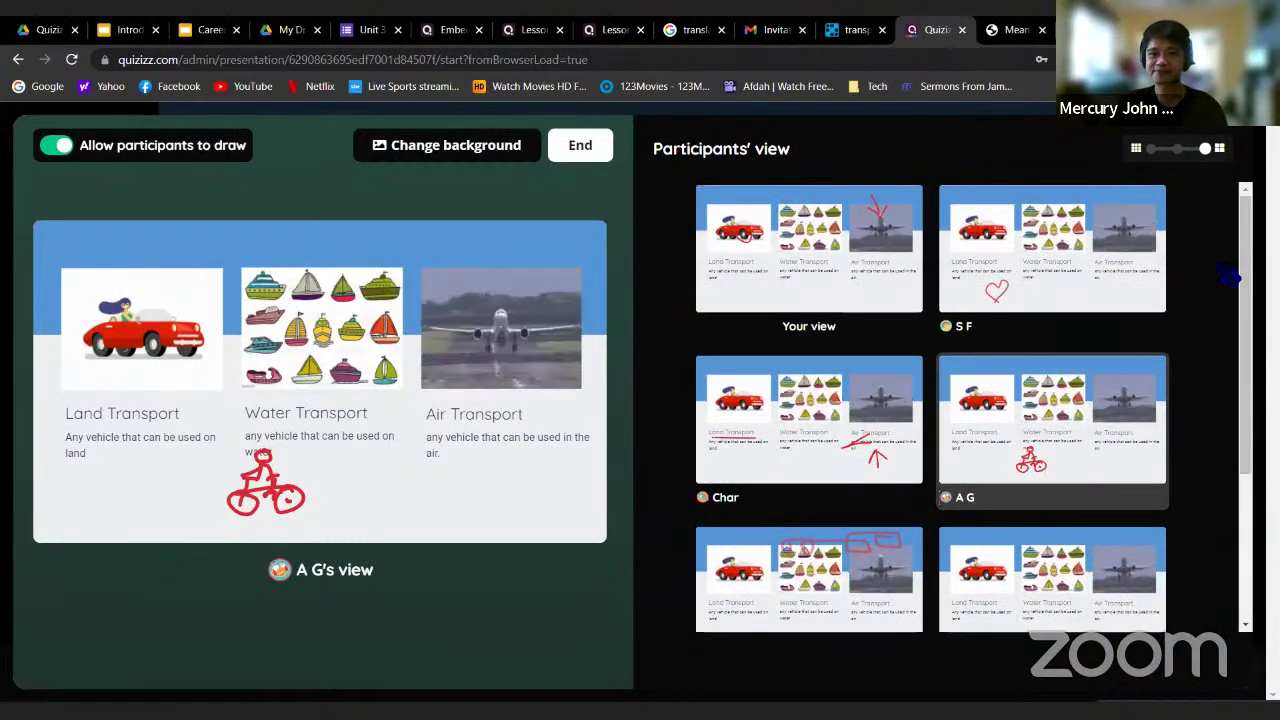
{"action": "left_click", "coordinate": [785, 260]}
{"action": "left_click", "coordinate": [1051, 274]}
{"action": "left_click", "coordinate": [1046, 434]}
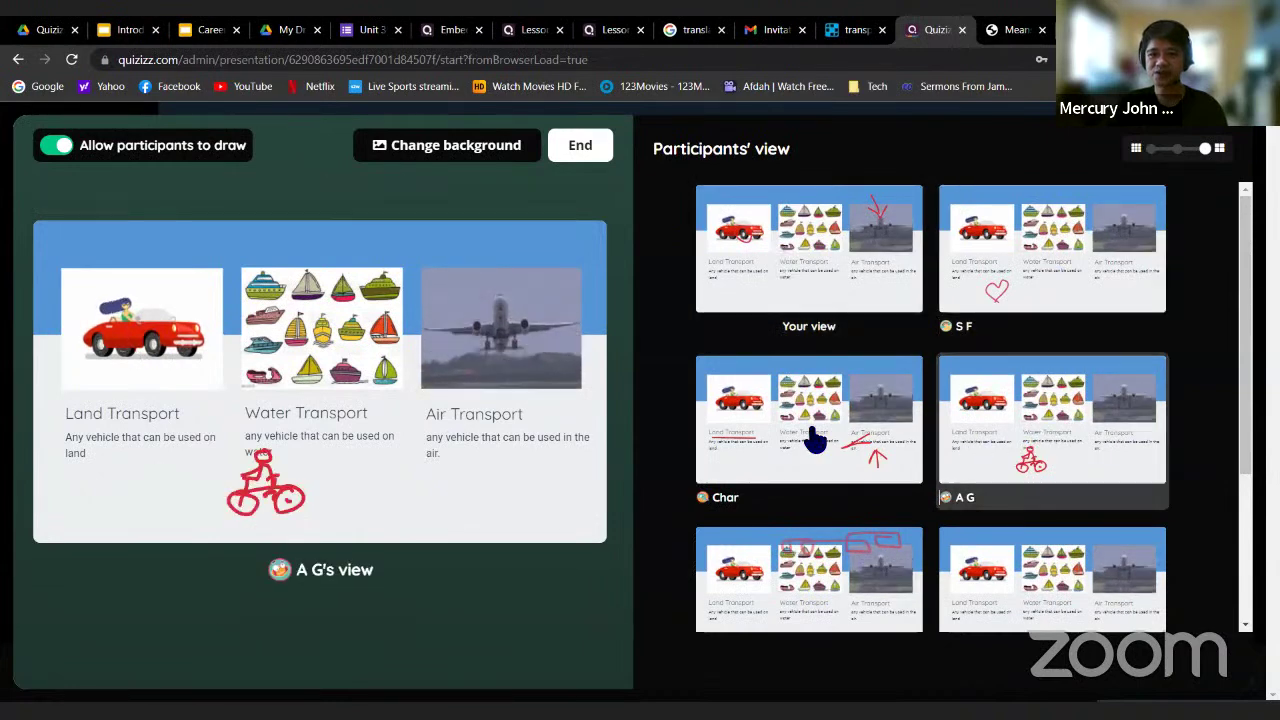
Browse the remaining participants' boards, then end the drawing activity
{"action": "left_click", "coordinate": [815, 440]}
{"action": "scroll", "coordinate": [795, 508], "scroll_direction": "down", "scroll_amount": 1}
{"action": "left_click", "coordinate": [795, 508]}
{"action": "left_click", "coordinate": [1036, 502]}
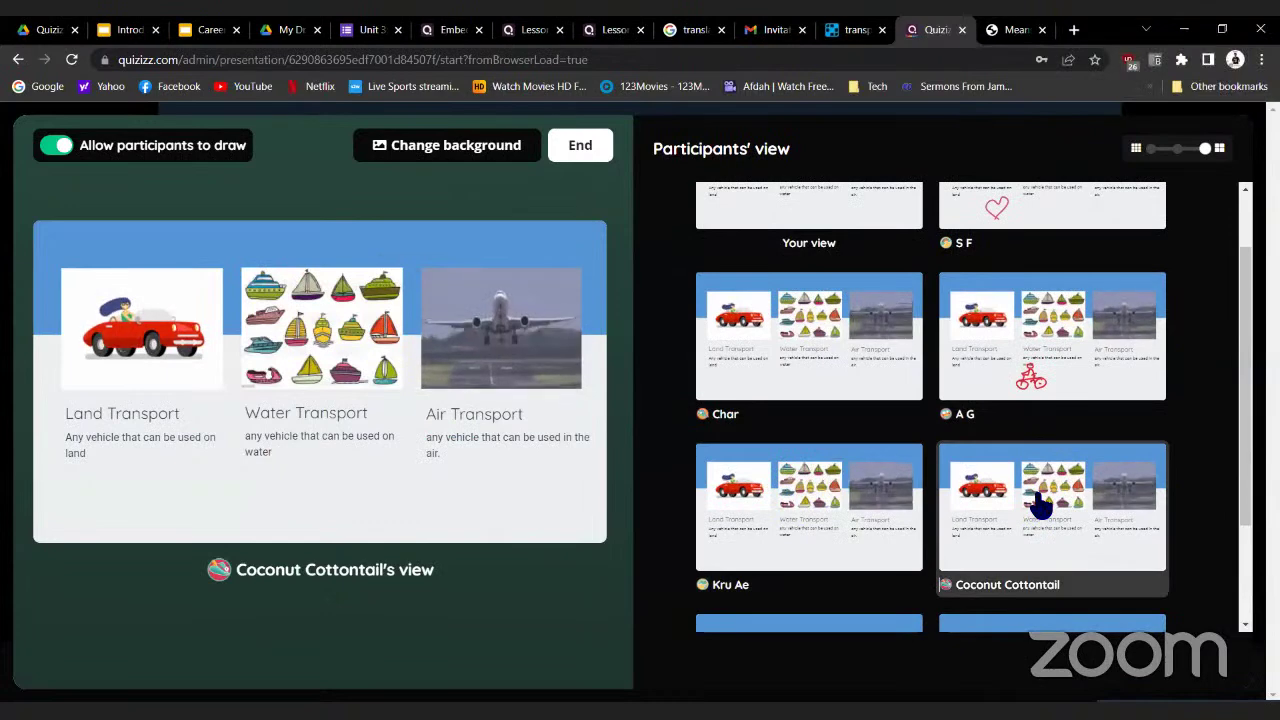
{"action": "scroll", "coordinate": [1040, 505], "scroll_direction": "down", "scroll_amount": 2}
{"action": "left_click", "coordinate": [1005, 241]}
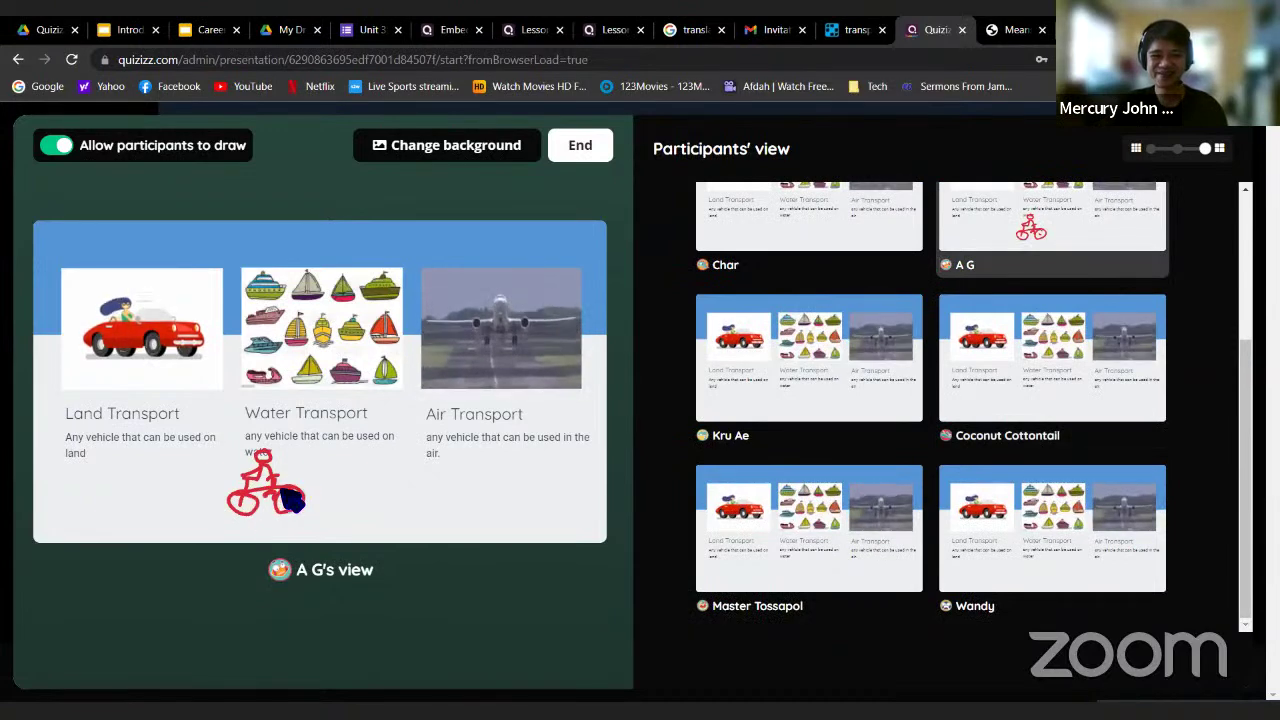
{"action": "left_click", "coordinate": [840, 491]}
{"action": "left_click", "coordinate": [1063, 557]}
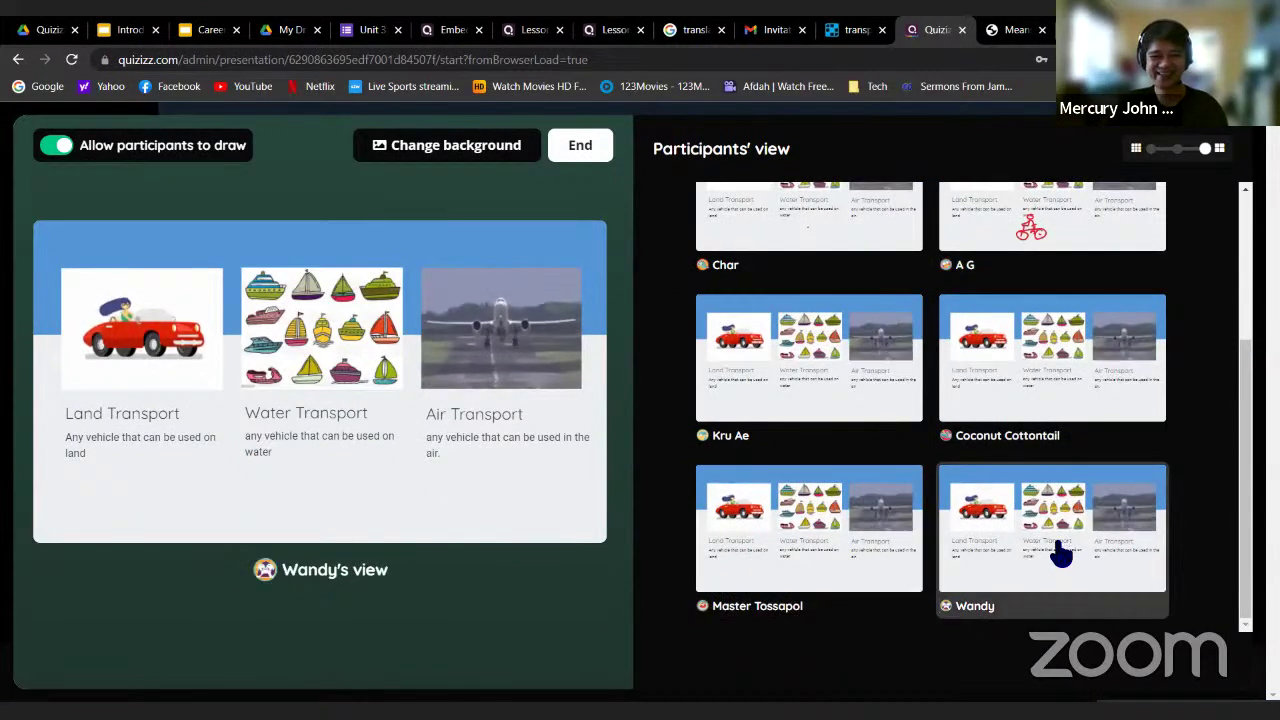
{"action": "scroll", "coordinate": [1057, 551], "scroll_direction": "up", "scroll_amount": 3}
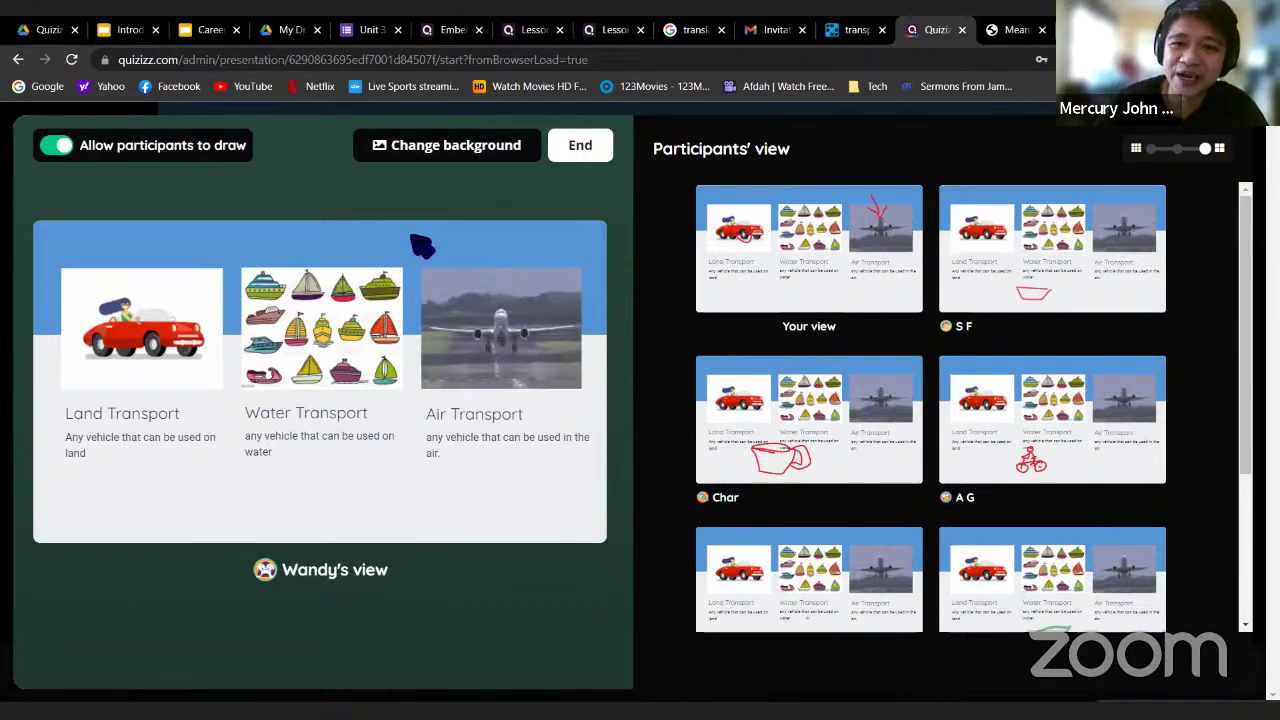
{"action": "left_click", "coordinate": [580, 145]}
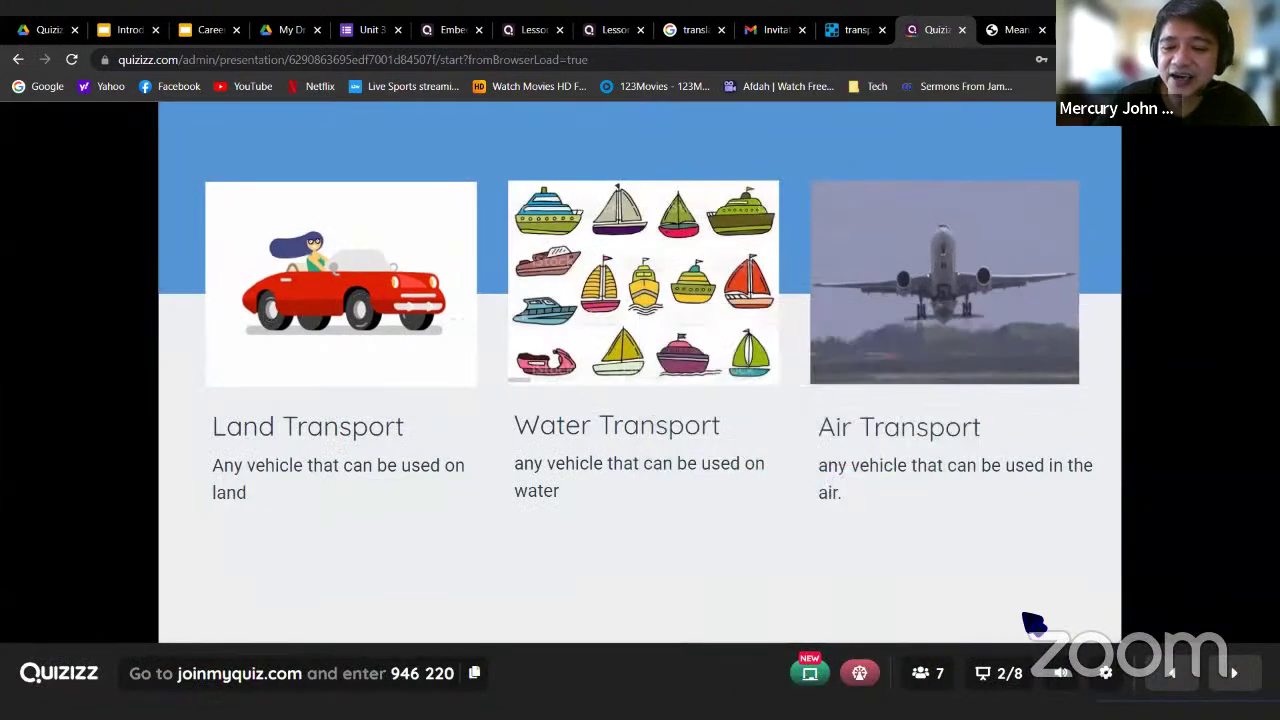
Spin the name wheel twice to pick a random participant to call on
{"action": "left_click", "coordinate": [859, 673]}
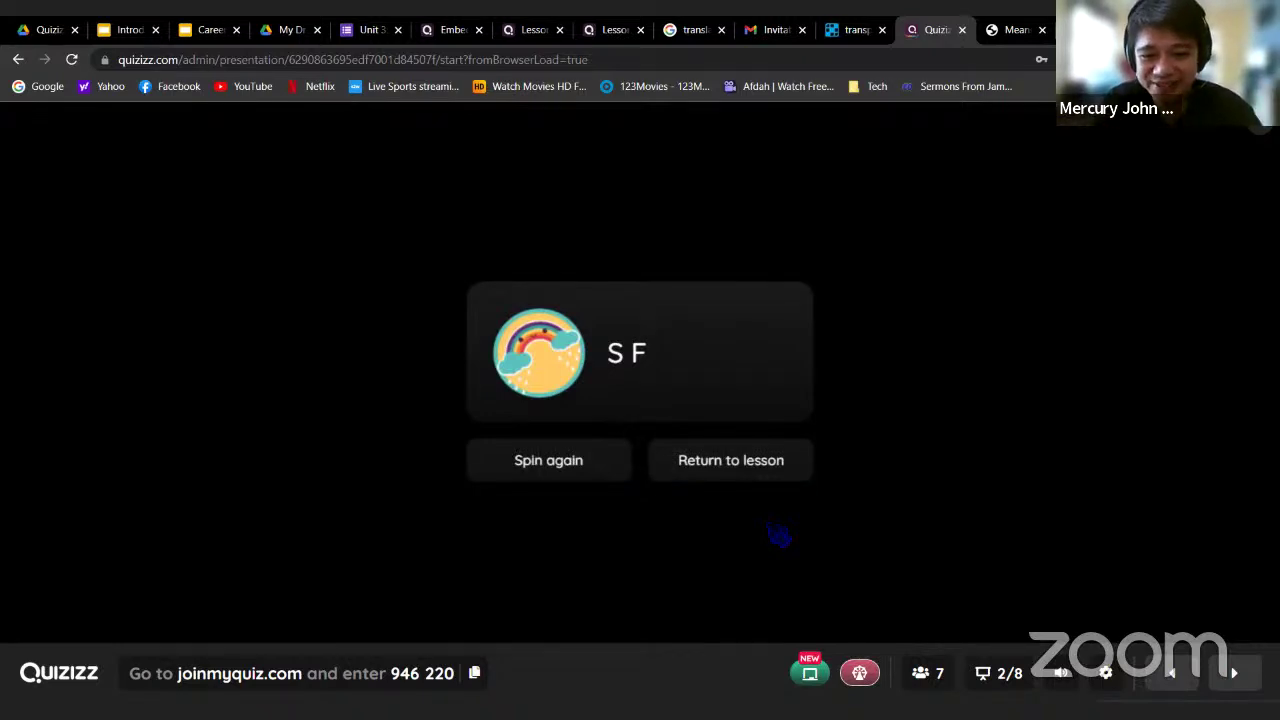
{"action": "left_click", "coordinate": [548, 462]}
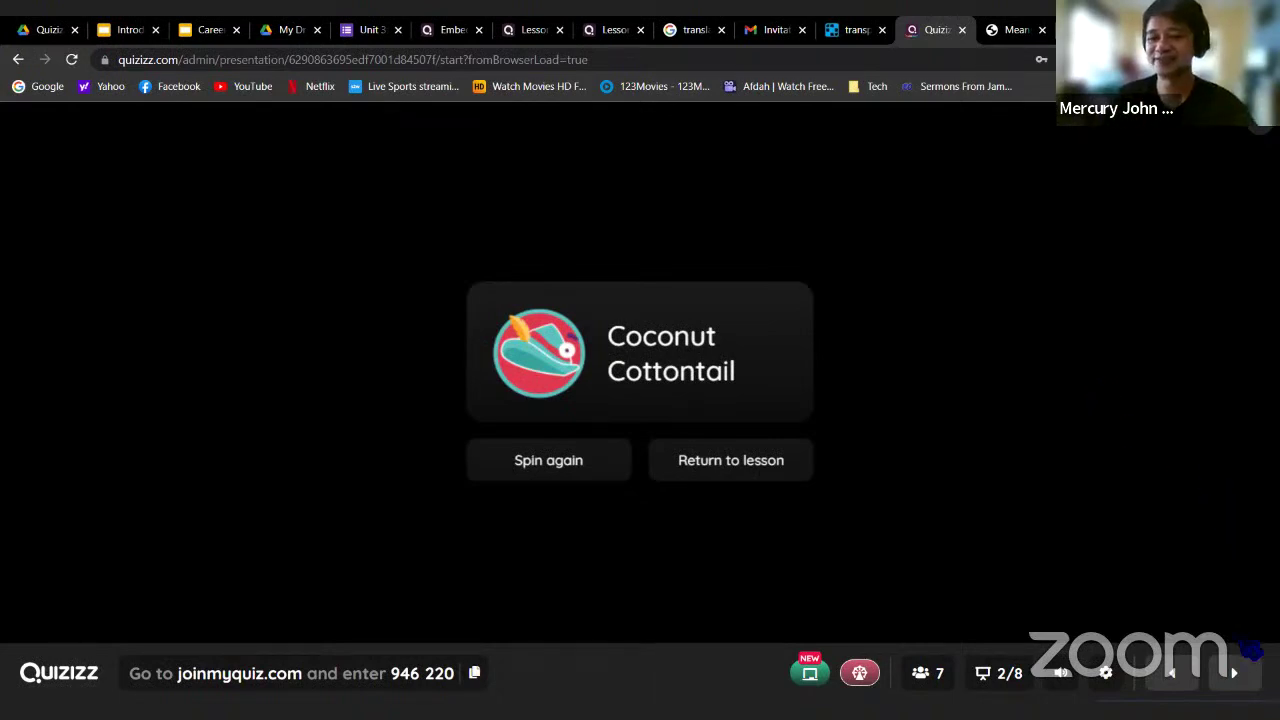
Close the wheel result, then briefly show the leaderboard and the eight slide thumbnails
{"action": "left_click", "coordinate": [1257, 138]}
{"action": "right_click", "coordinate": [1108, 430]}
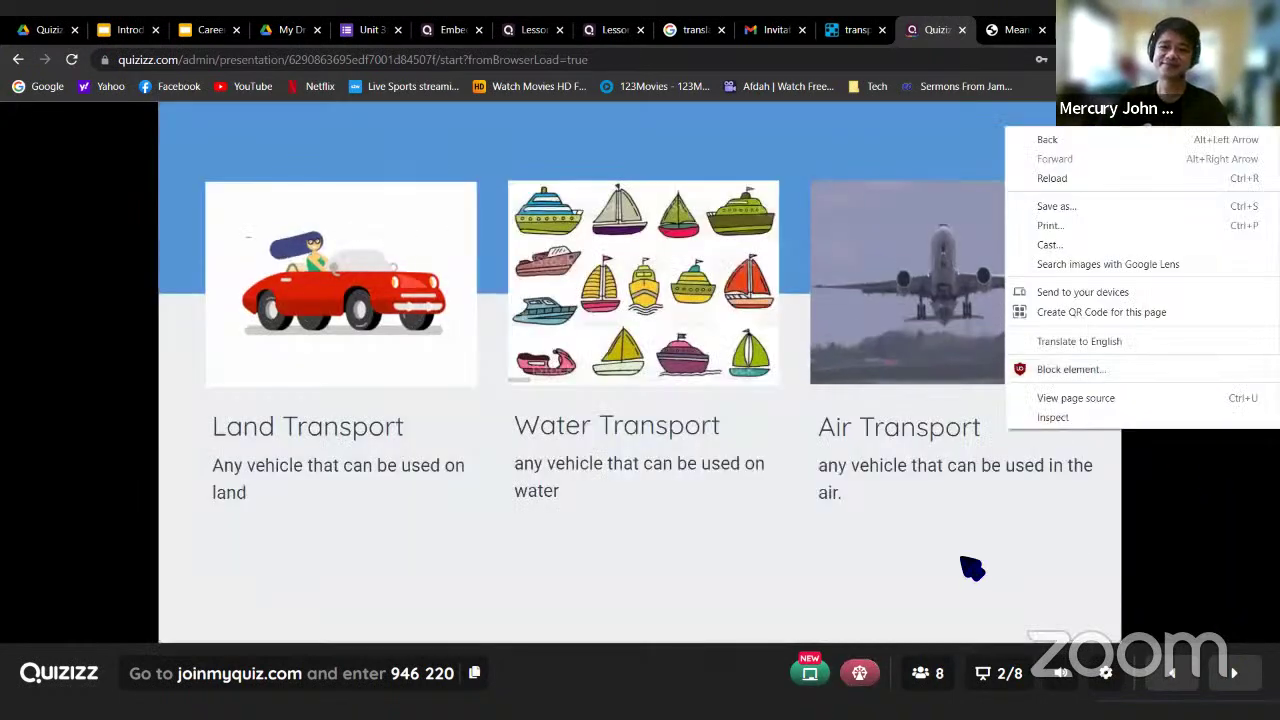
{"action": "left_click", "coordinate": [950, 558]}
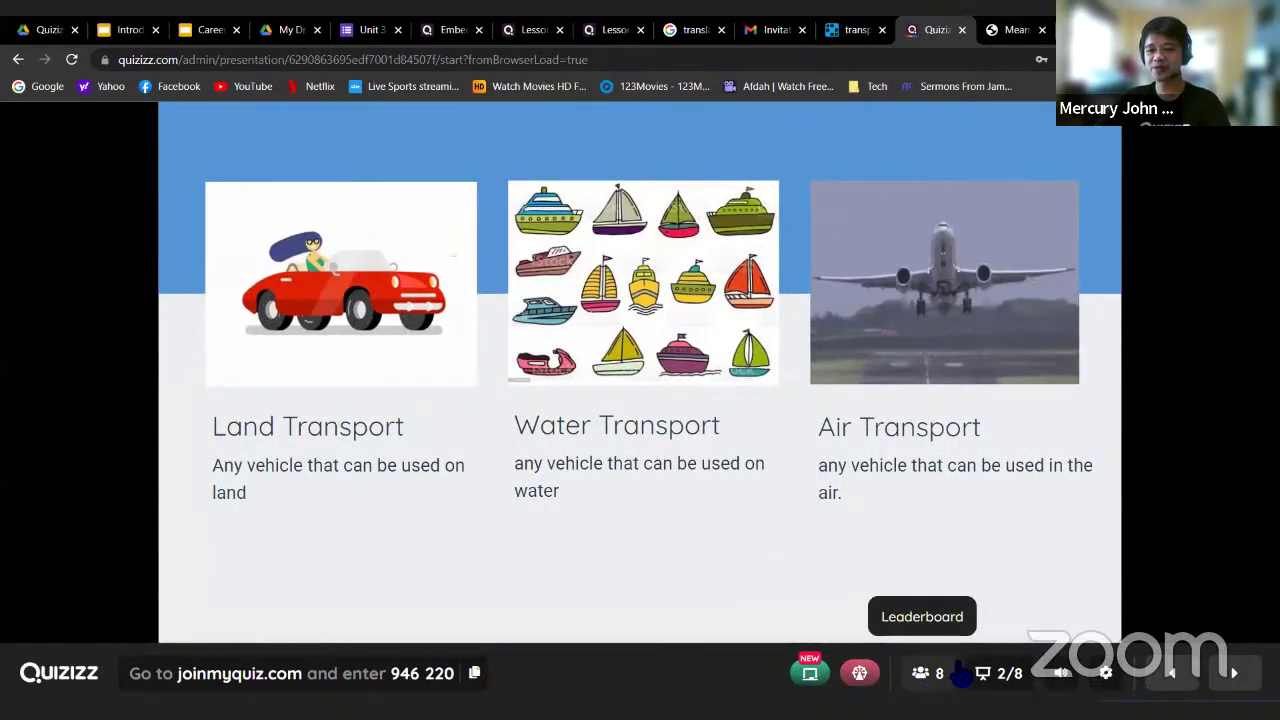
{"action": "left_click", "coordinate": [927, 676]}
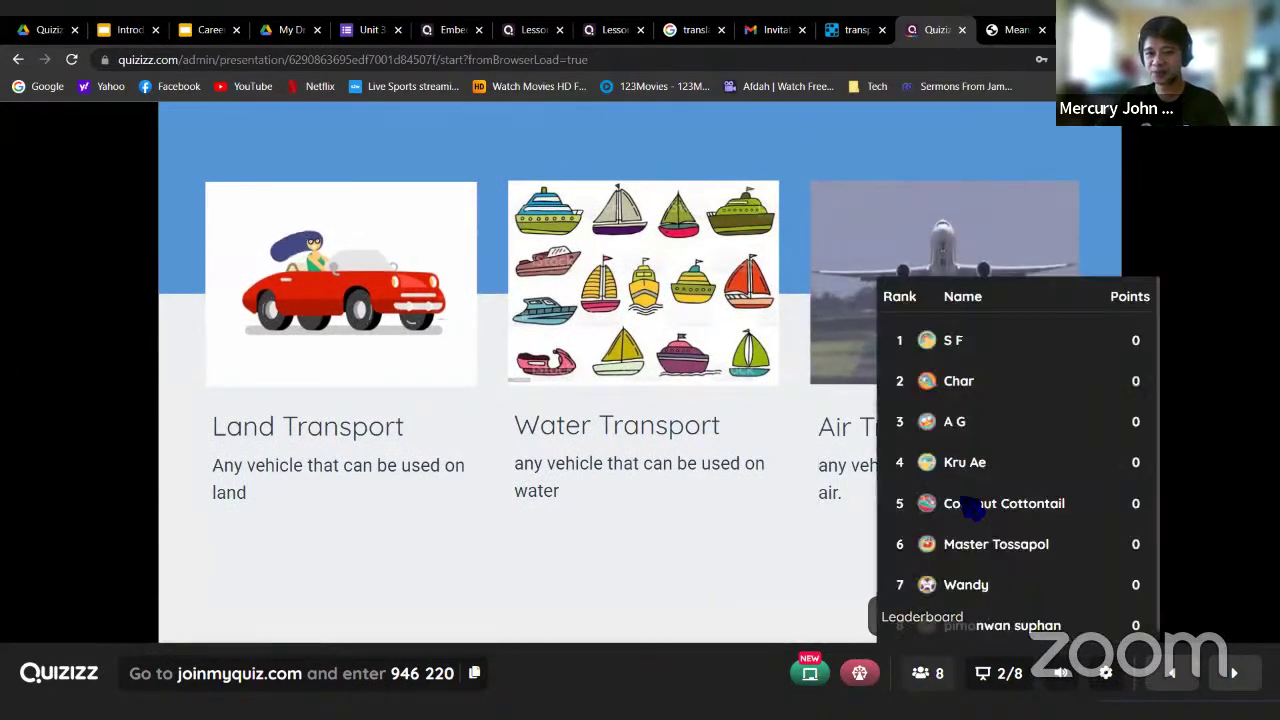
{"action": "left_click", "coordinate": [784, 572]}
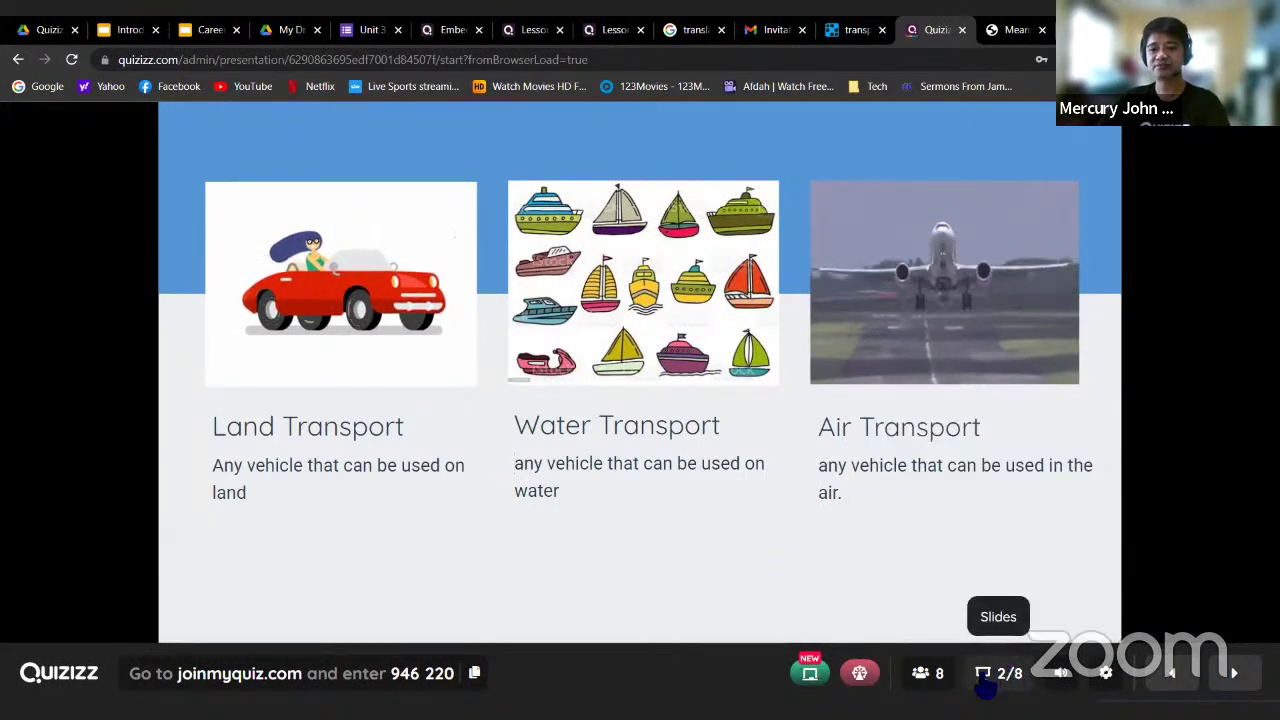
{"action": "left_click", "coordinate": [990, 678]}
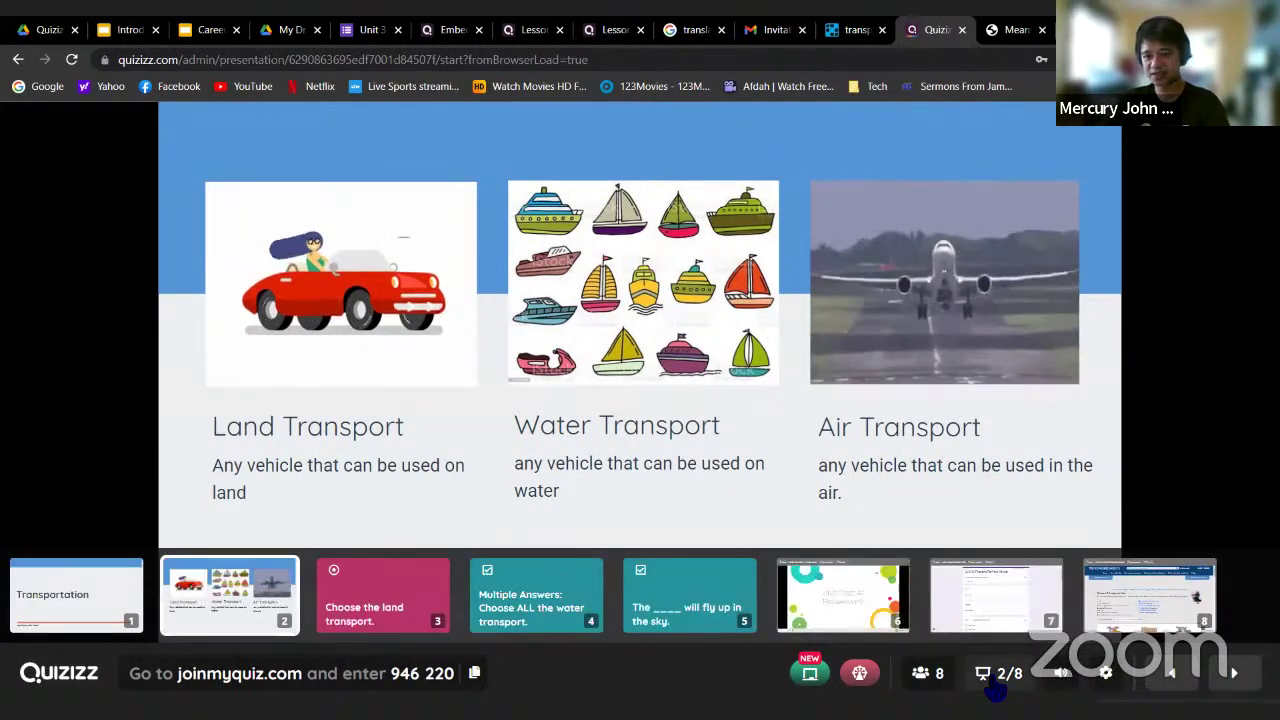
{"action": "left_click", "coordinate": [1008, 686]}
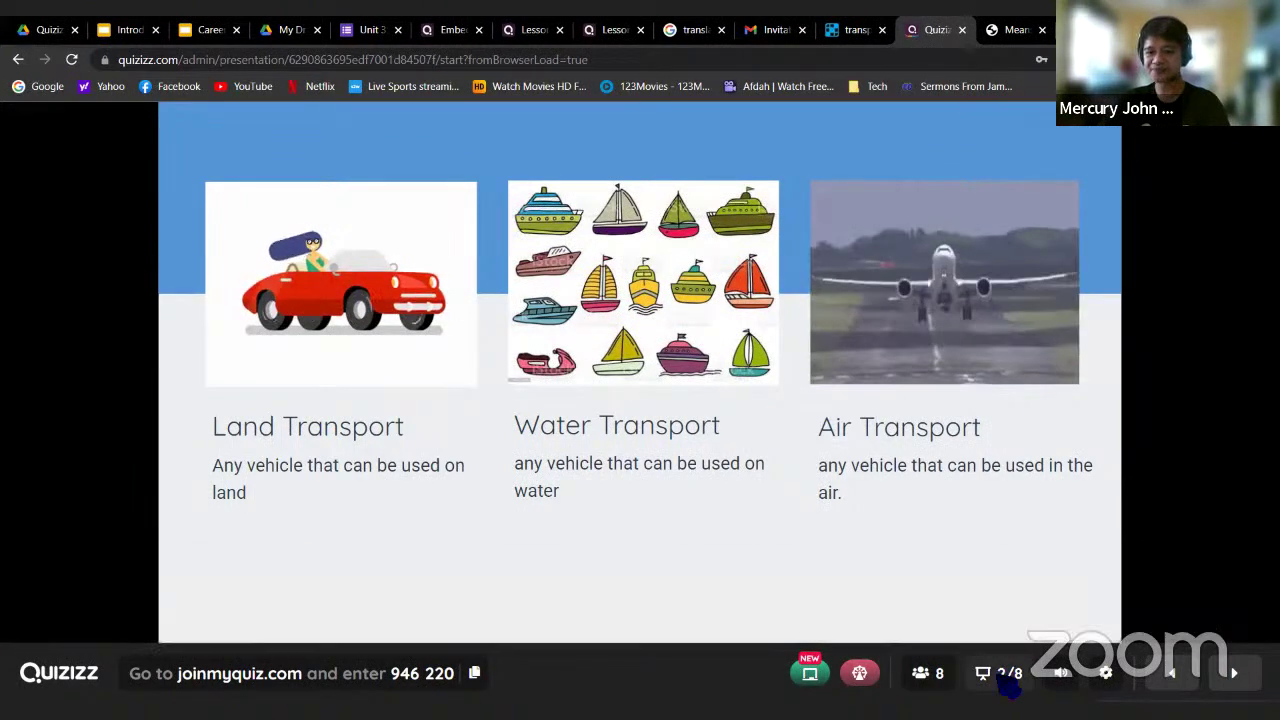
Turn the presentation volume down to zero and check the presentation control options
{"action": "mouse_move", "coordinate": [1066, 682]}
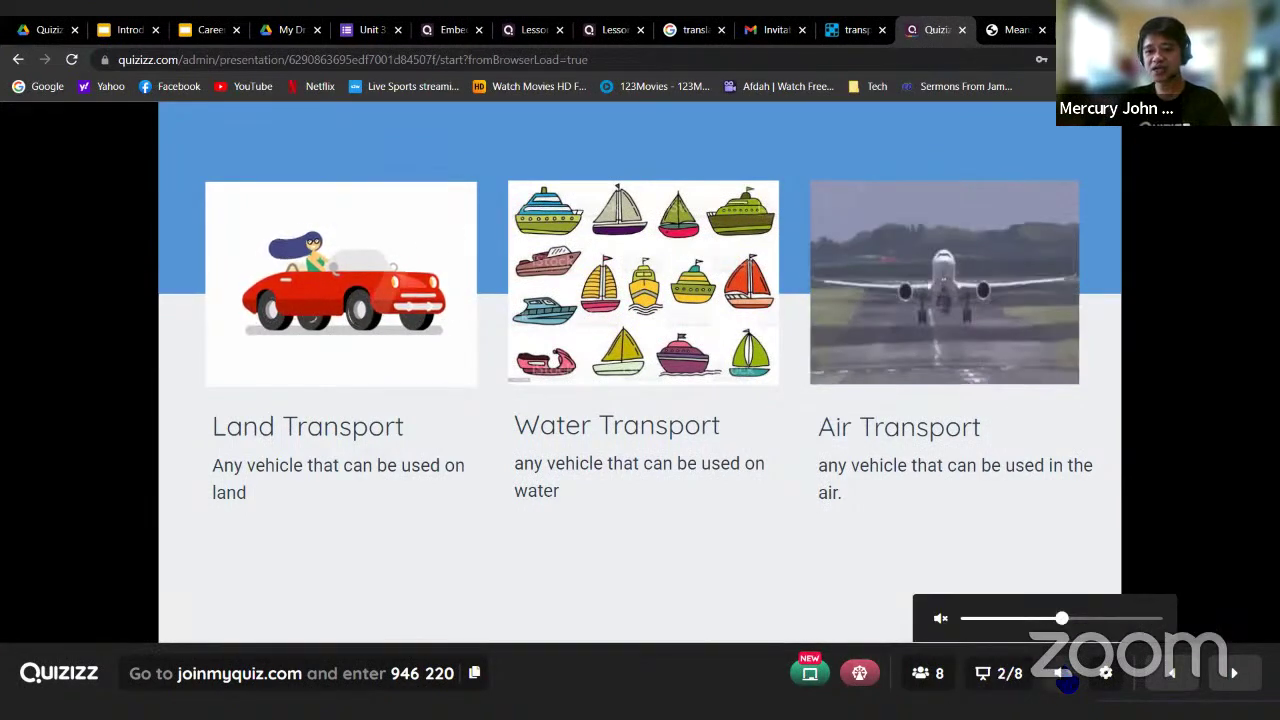
{"action": "left_click_drag", "start_coordinate": [1062, 620], "coordinate": [994, 630]}
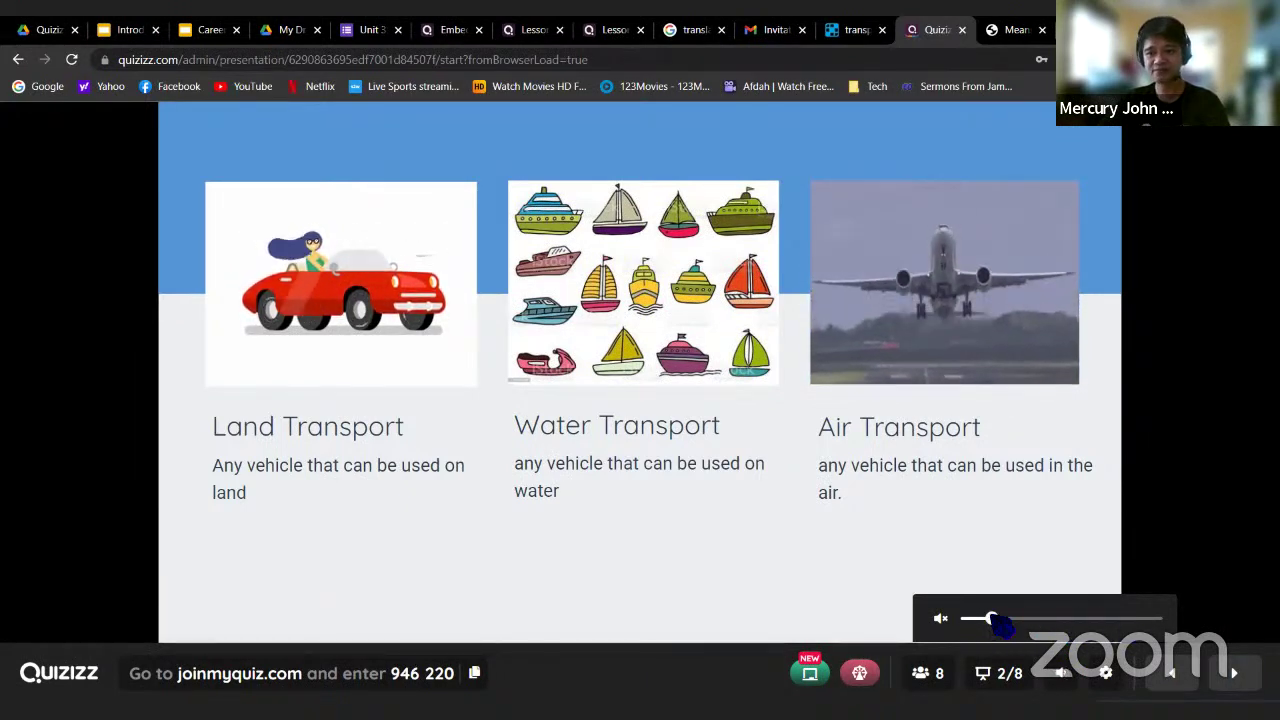
{"action": "left_click", "coordinate": [1105, 672]}
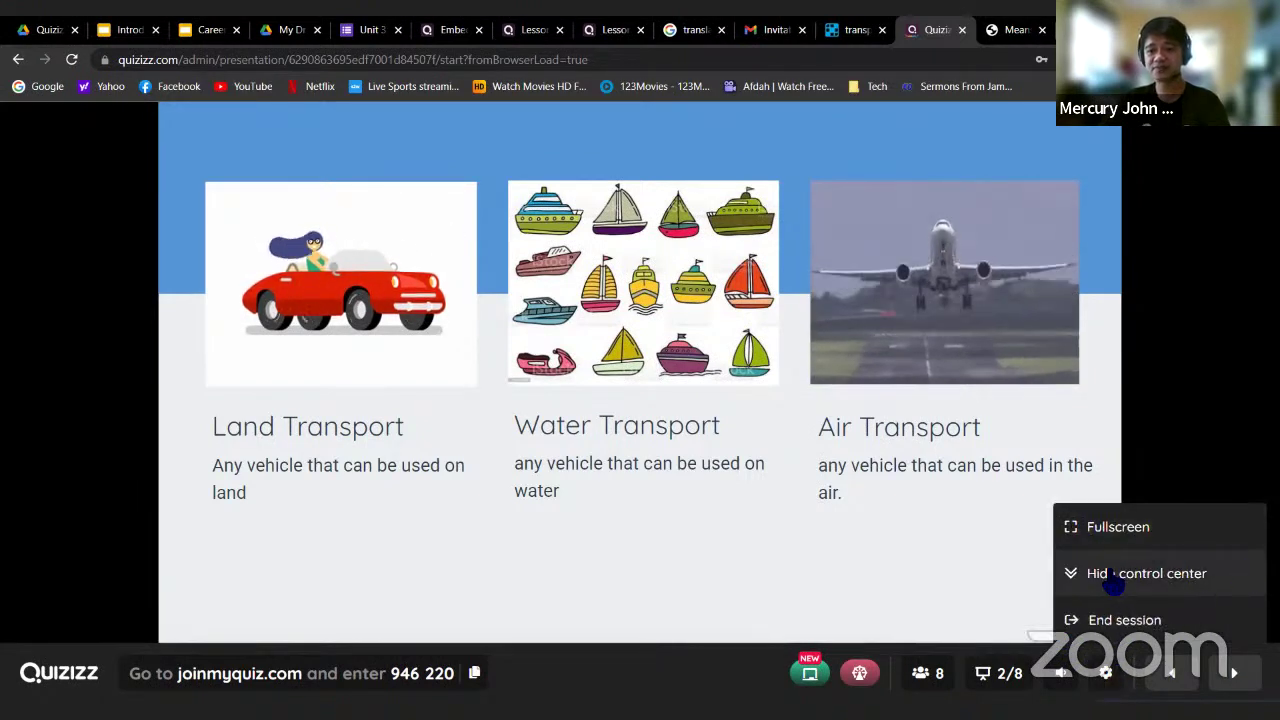
{"action": "left_click", "coordinate": [1107, 680]}
{"action": "left_click", "coordinate": [1107, 680]}
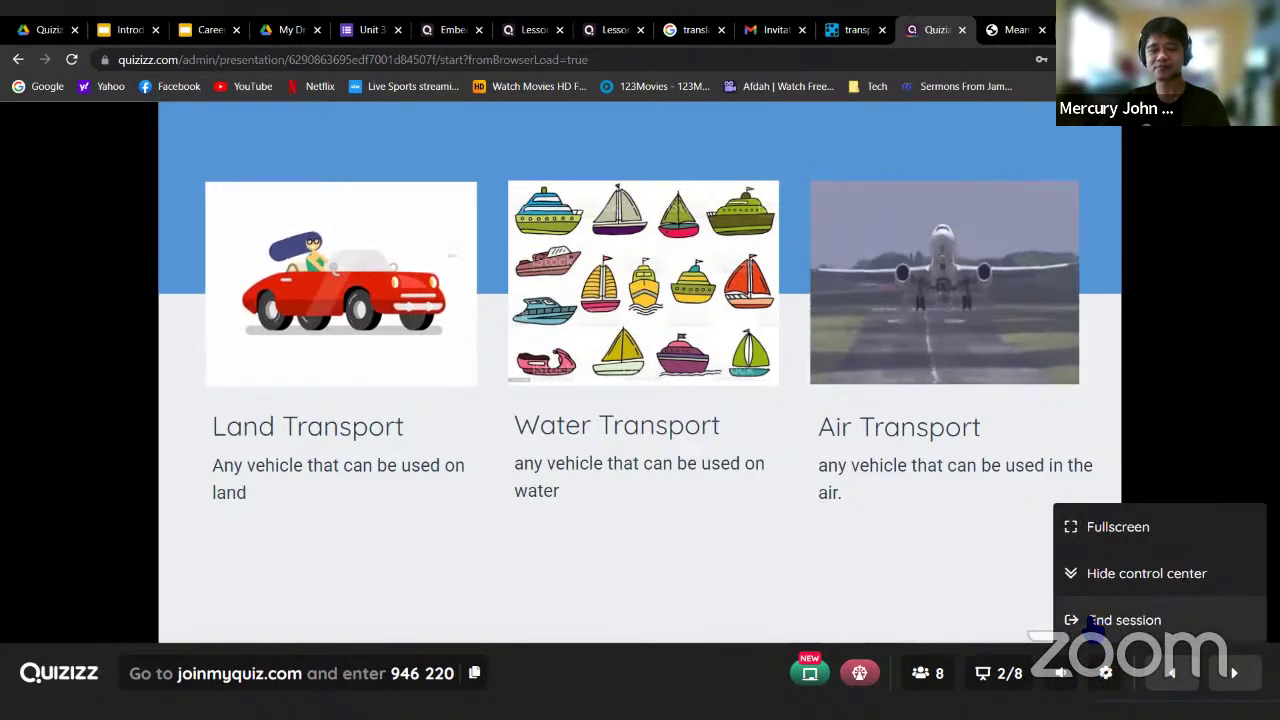
{"action": "left_click", "coordinate": [1107, 673]}
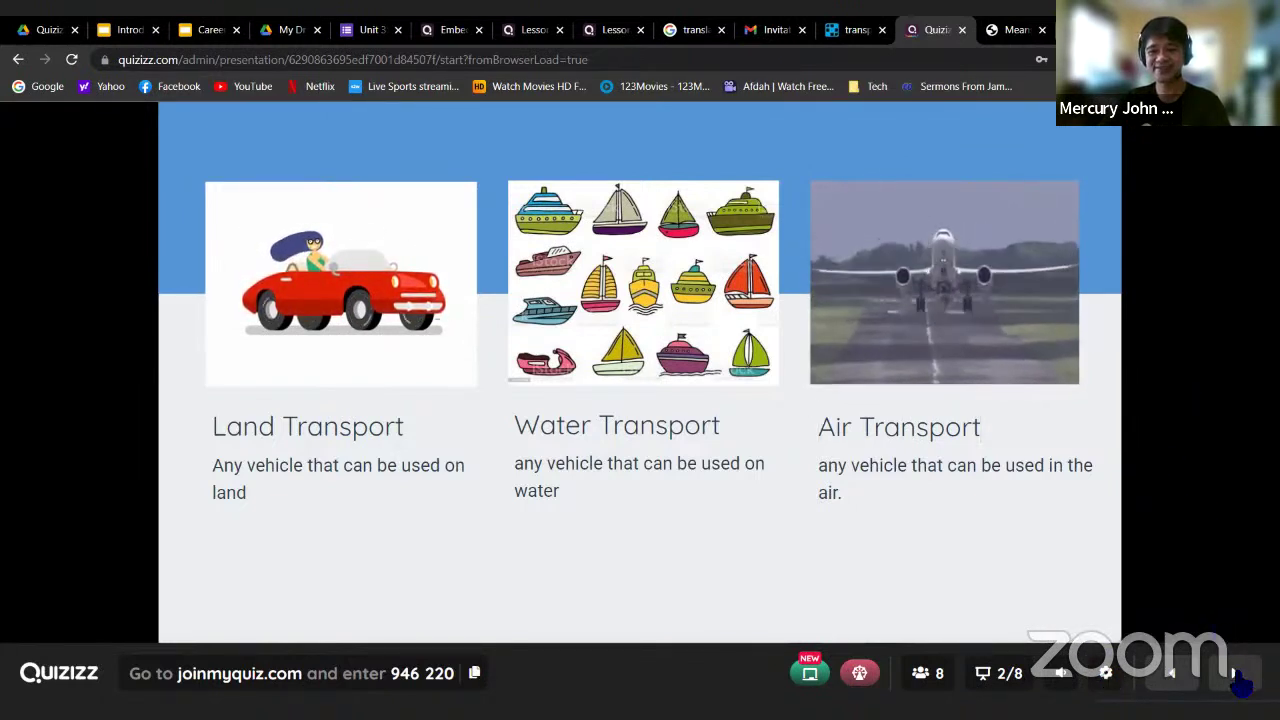
{"action": "mouse_move", "coordinate": [1238, 680]}
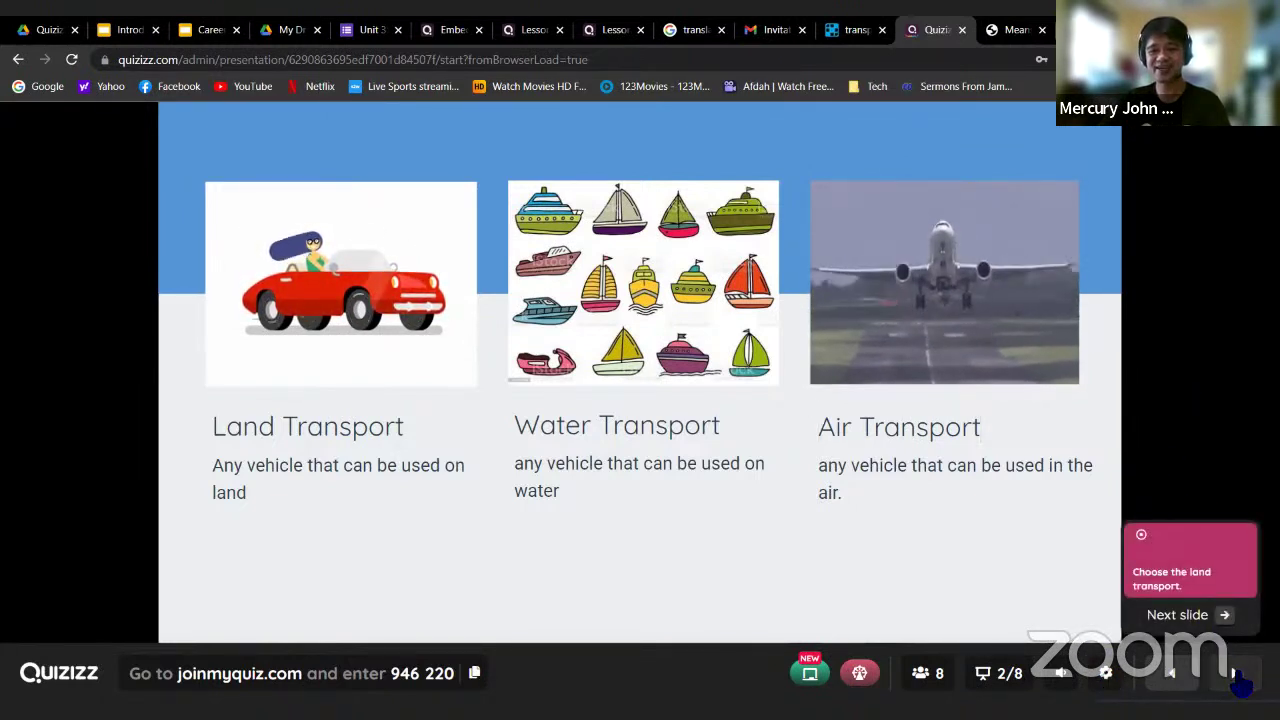
Run the 'Choose the land transport.' question, then advance to the water transport question
{"action": "left_click", "coordinate": [1226, 616]}
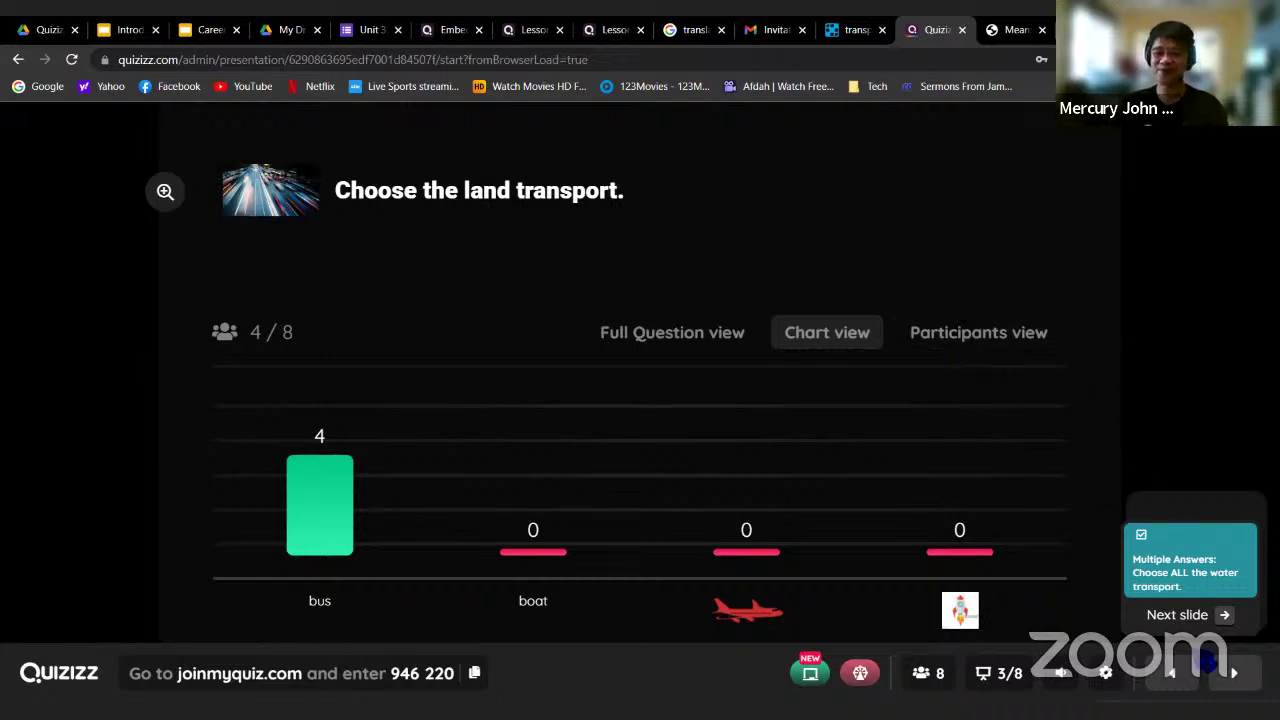
{"action": "left_click", "coordinate": [1234, 673]}
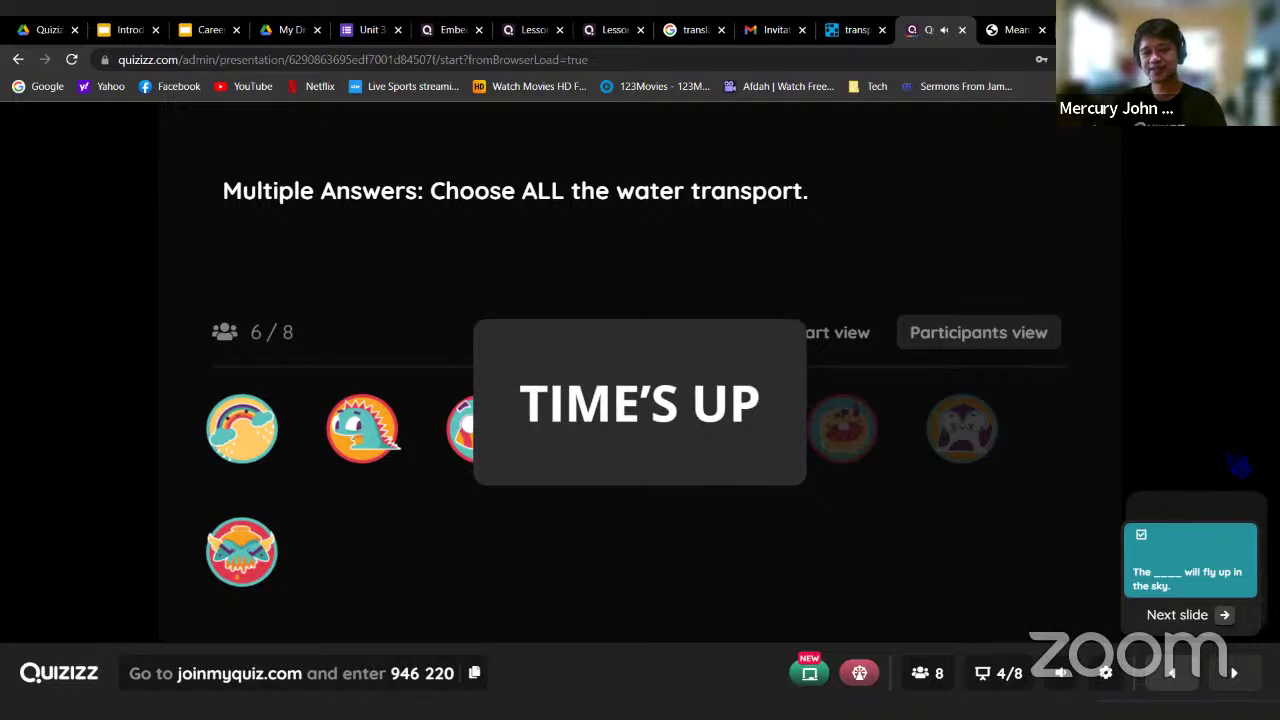
Advance to 'The ____ will fly up in the sky.' and end the question early, confirming Yes
{"action": "left_click", "coordinate": [1236, 682]}
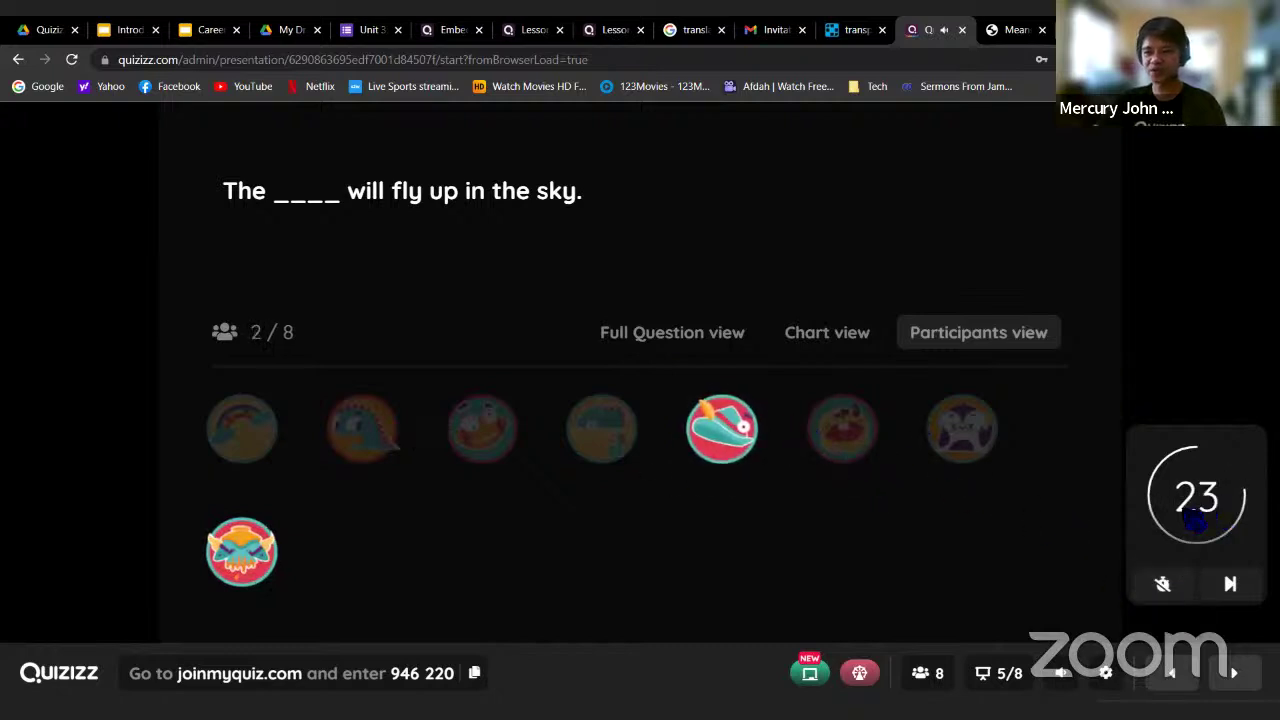
{"action": "right_click", "coordinate": [1162, 588]}
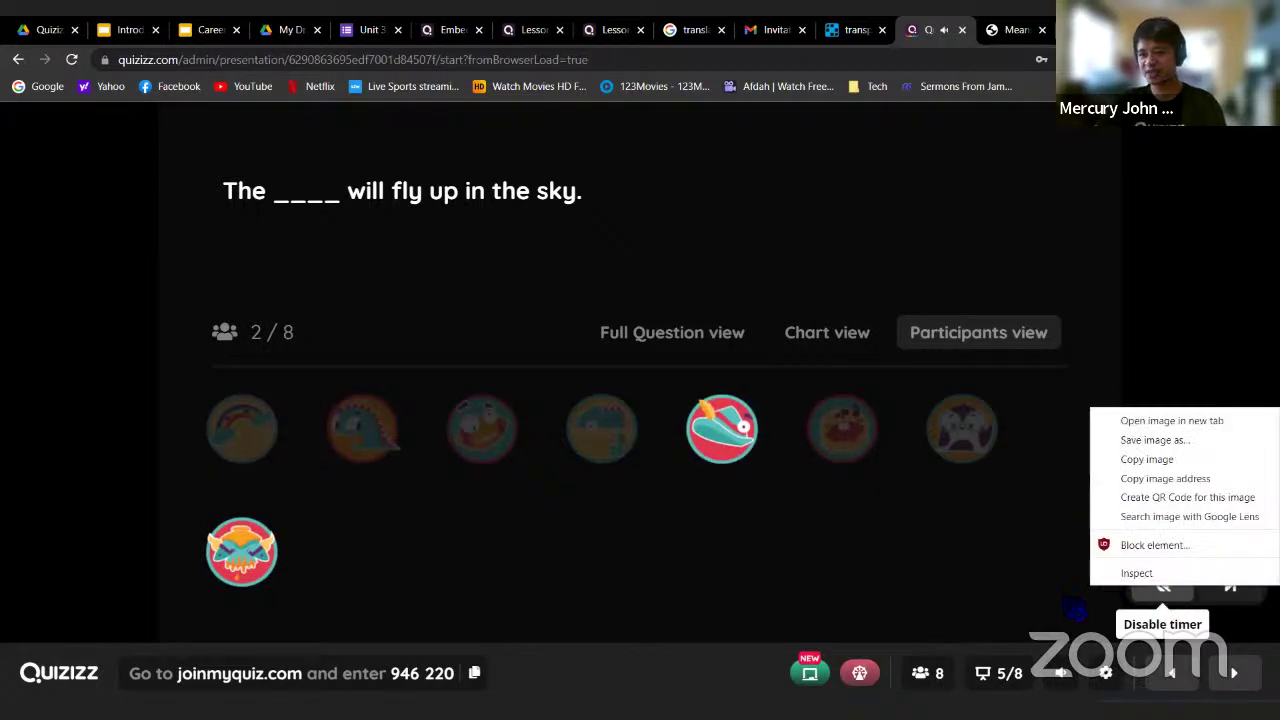
{"action": "key", "text": "Escape"}
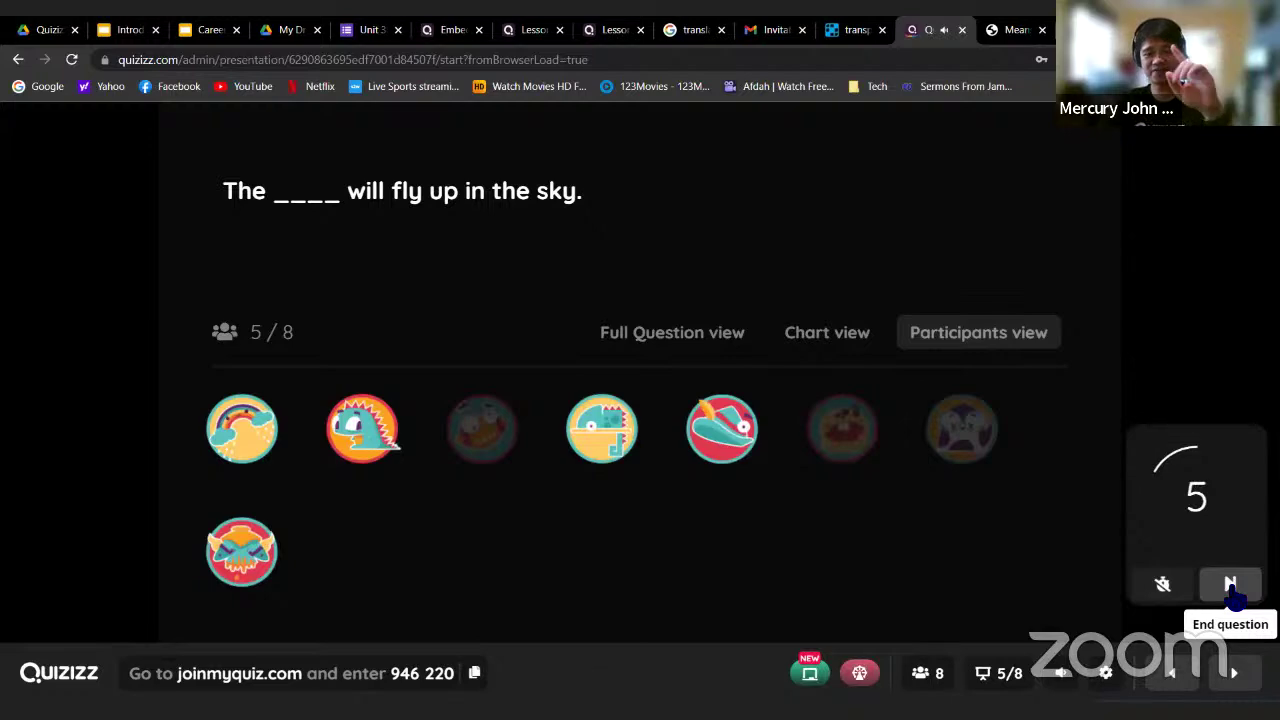
{"action": "left_click", "coordinate": [1230, 584]}
{"action": "left_click", "coordinate": [708, 268]}
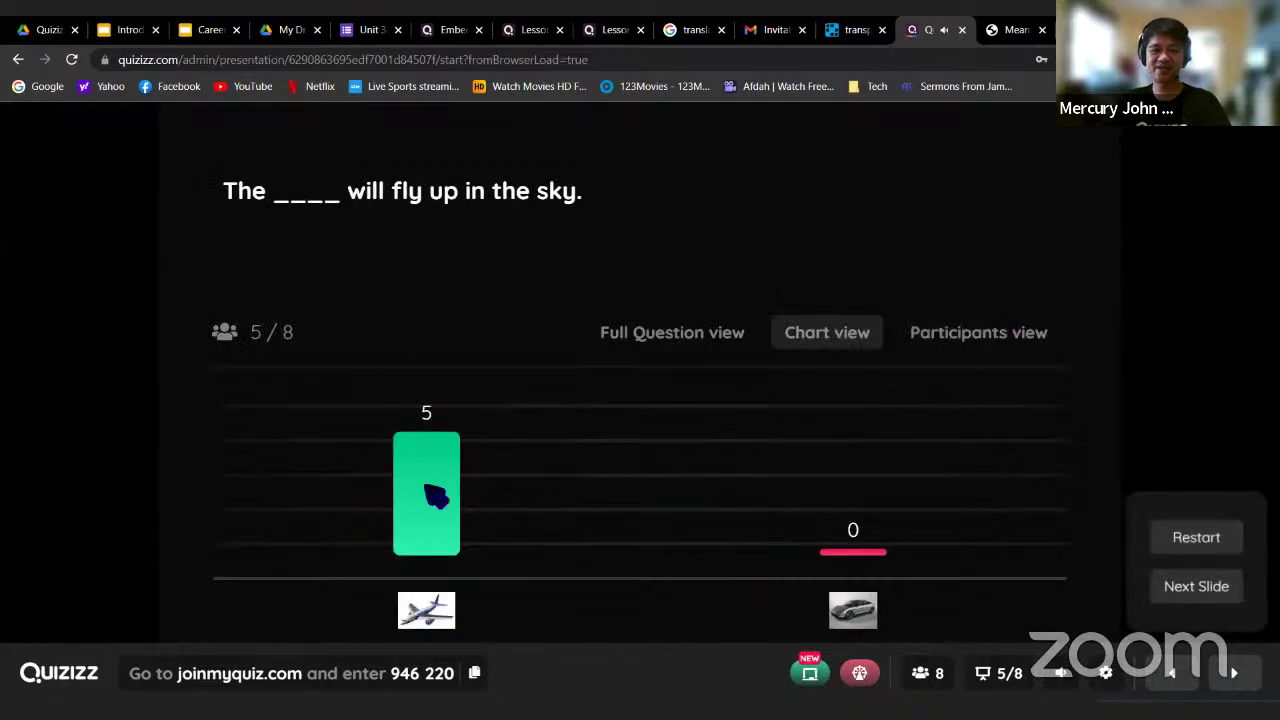
View the sky question full screen with its answer images, then close it
{"action": "left_click", "coordinate": [676, 345]}
{"action": "scroll", "coordinate": [623, 363], "scroll_direction": "down", "scroll_amount": 1}
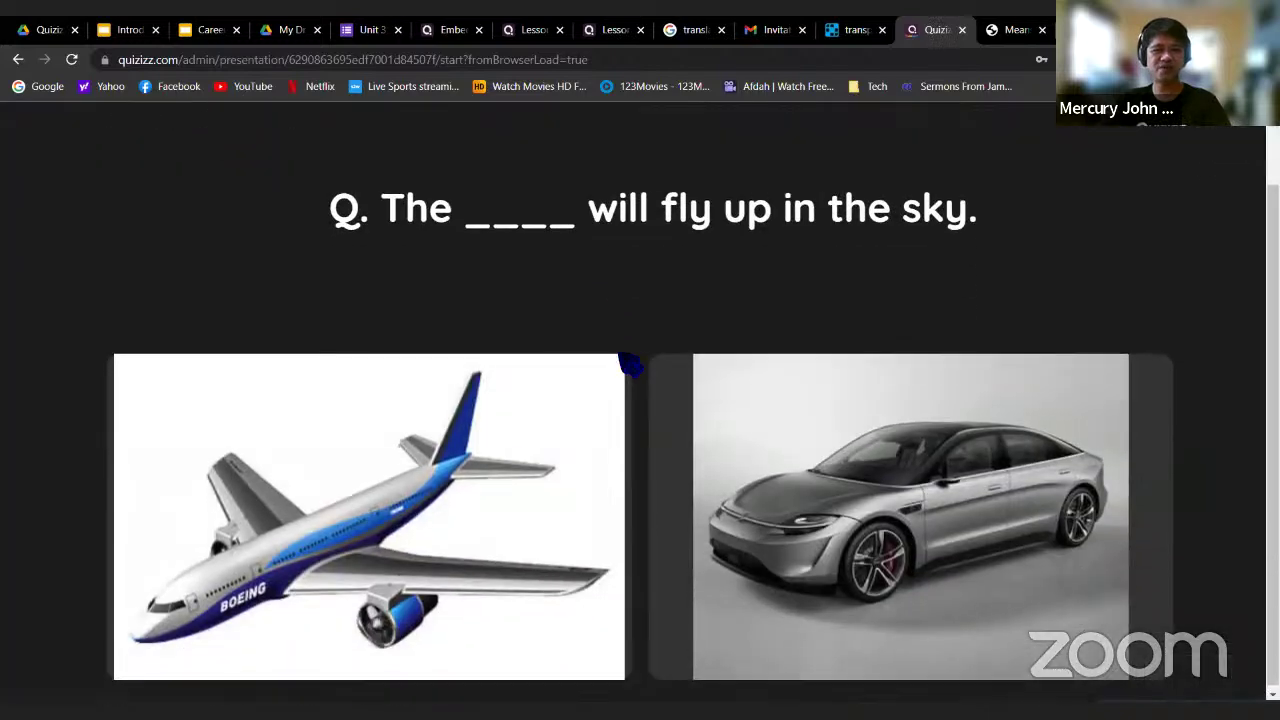
{"action": "scroll", "coordinate": [623, 369], "scroll_direction": "up", "scroll_amount": 1}
{"action": "scroll", "coordinate": [458, 328], "scroll_direction": "down", "scroll_amount": 1}
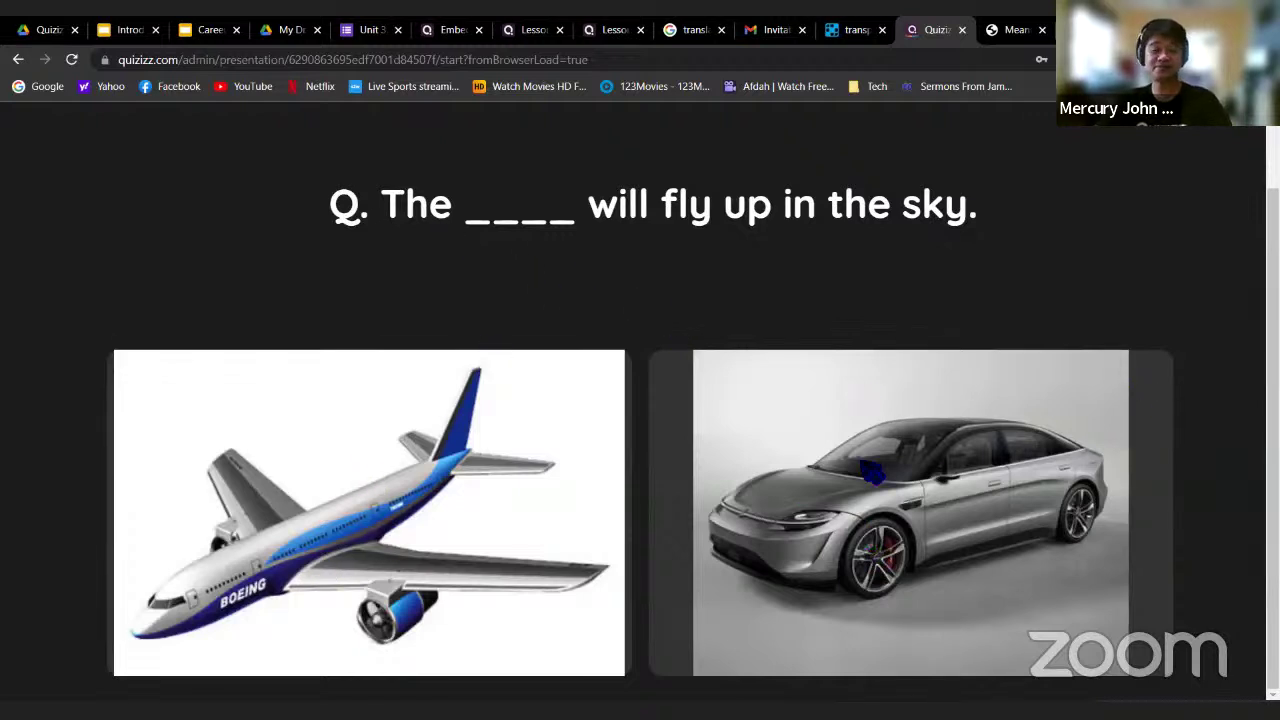
{"action": "scroll", "coordinate": [872, 474], "scroll_direction": "up", "scroll_amount": 1}
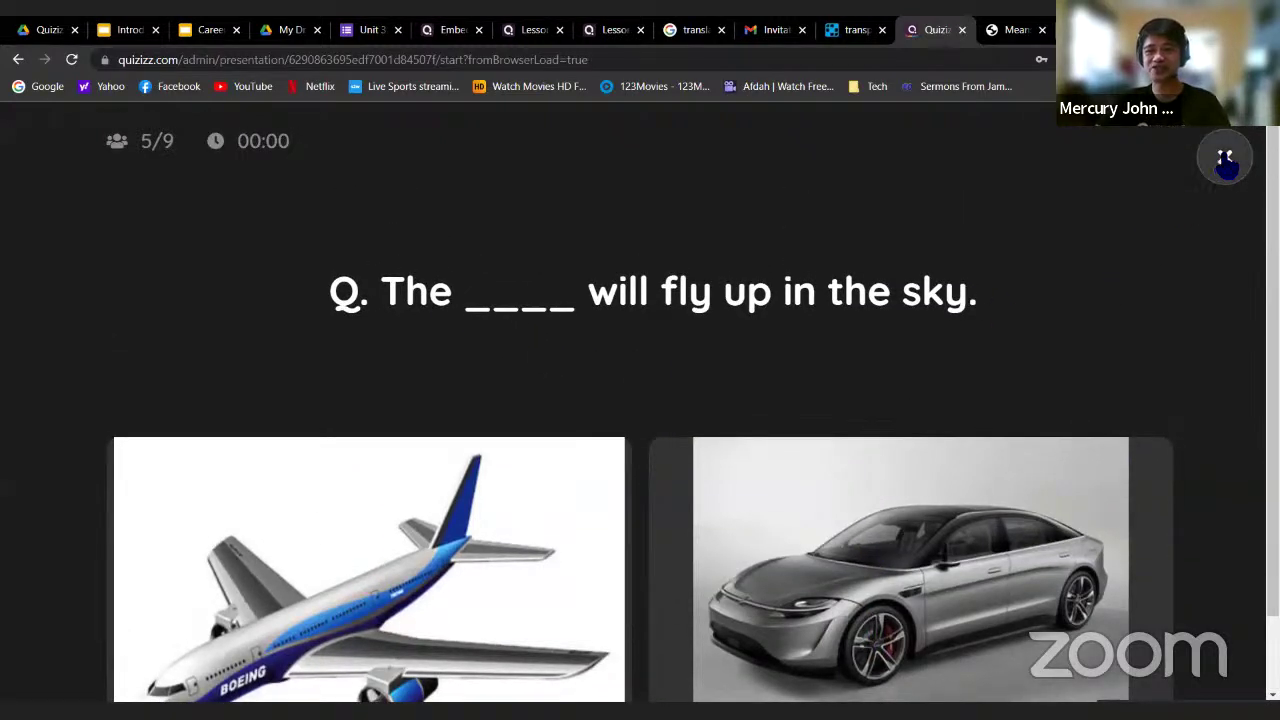
{"action": "left_click", "coordinate": [1225, 160]}
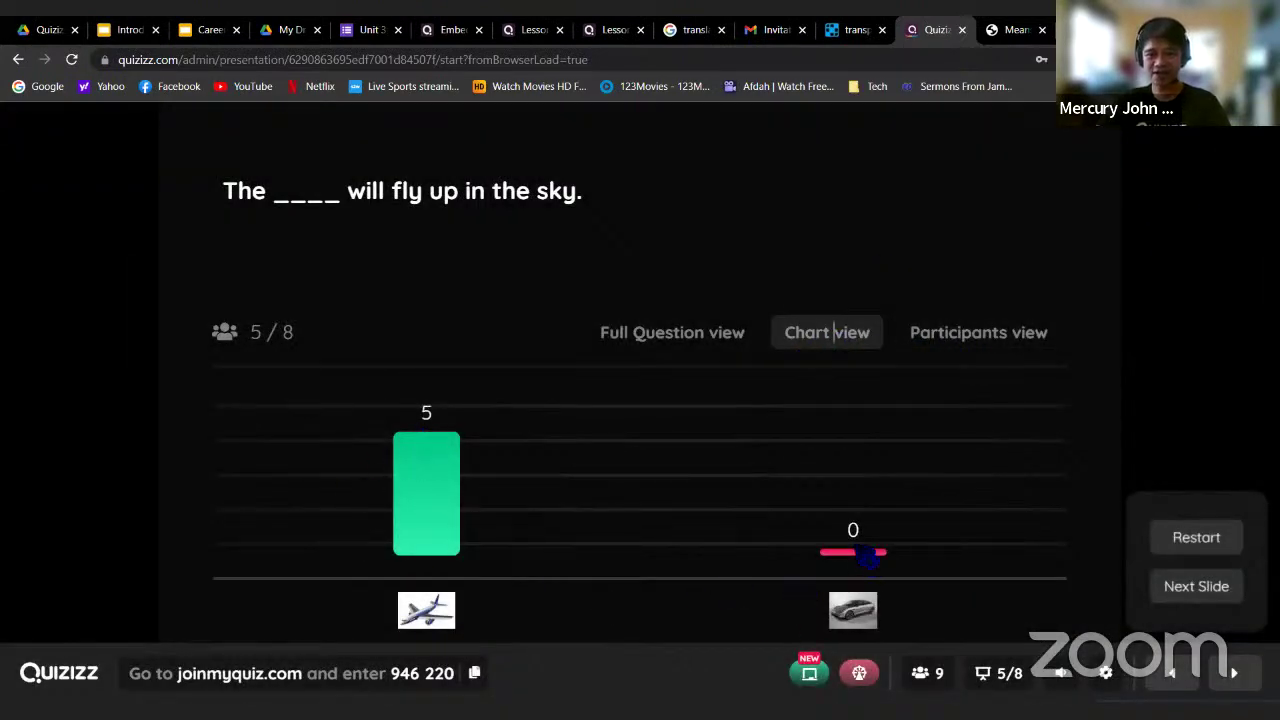
Check who answered and the answer chart, then advance to slide 6 of 8
{"action": "left_click", "coordinate": [980, 332]}
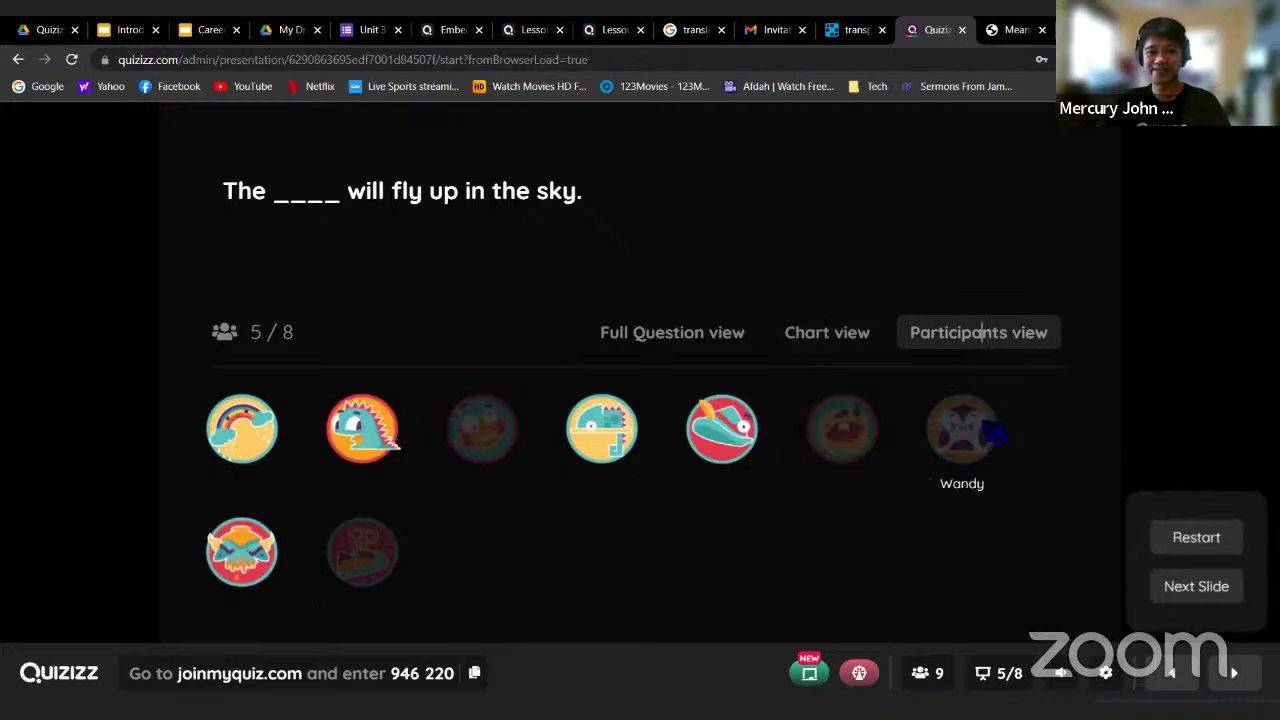
{"action": "left_click", "coordinate": [652, 336]}
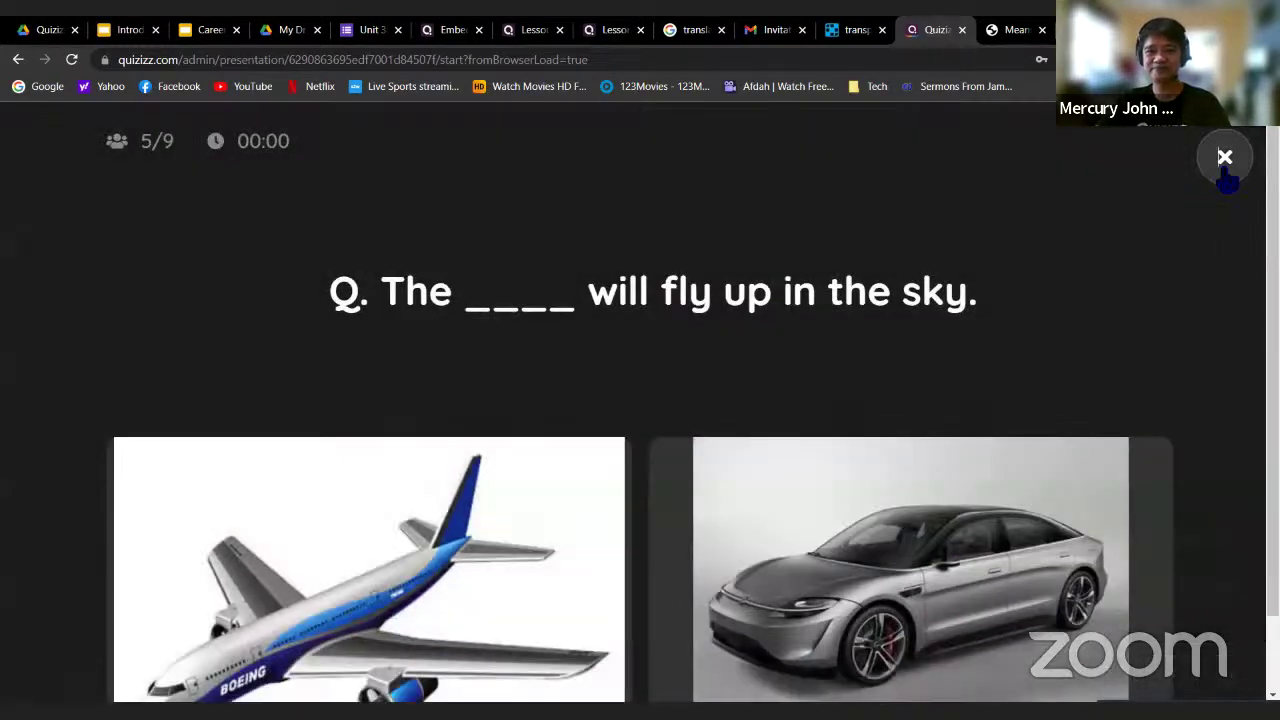
{"action": "left_click", "coordinate": [1225, 162]}
{"action": "left_click", "coordinate": [838, 342]}
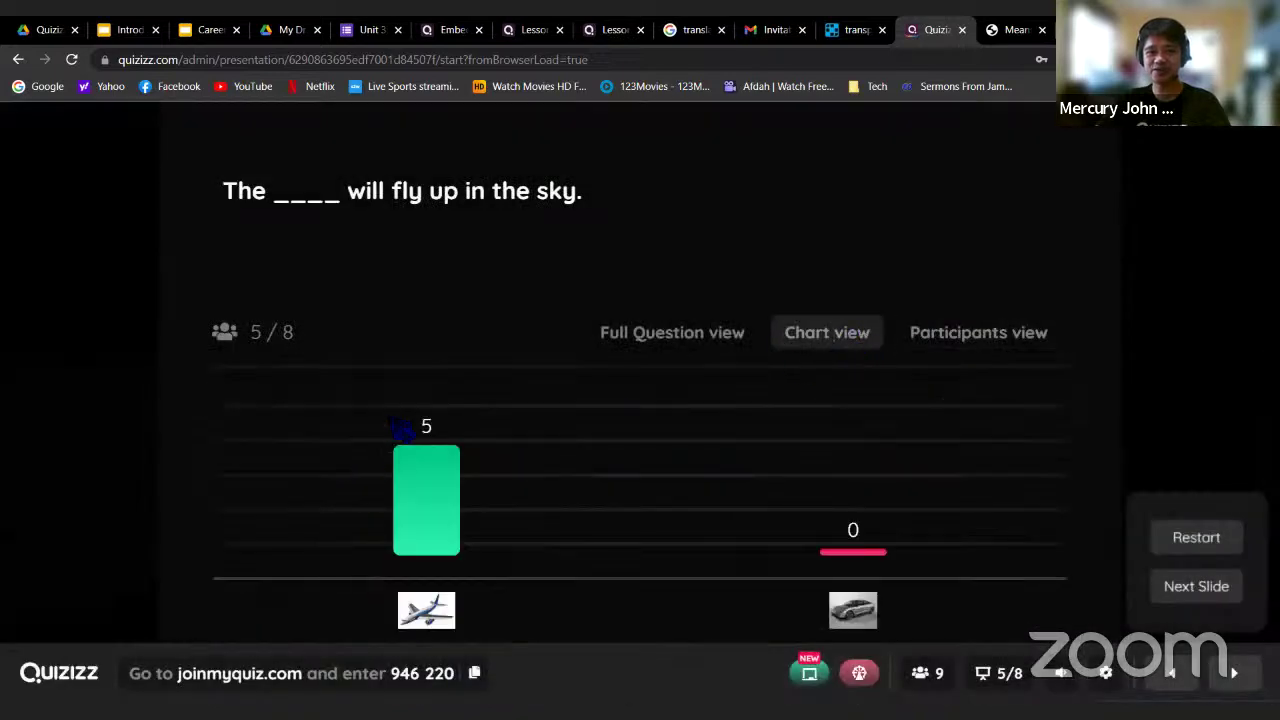
{"action": "left_click", "coordinate": [962, 345]}
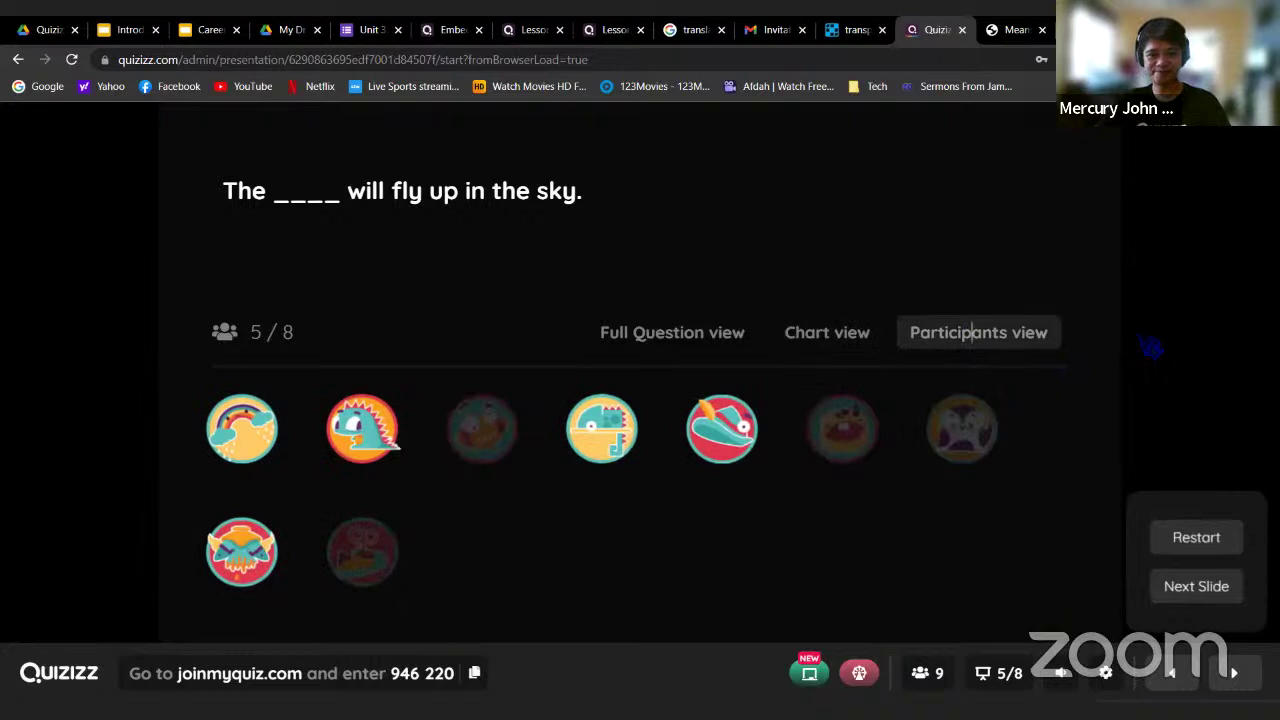
{"action": "left_click", "coordinate": [1196, 586]}
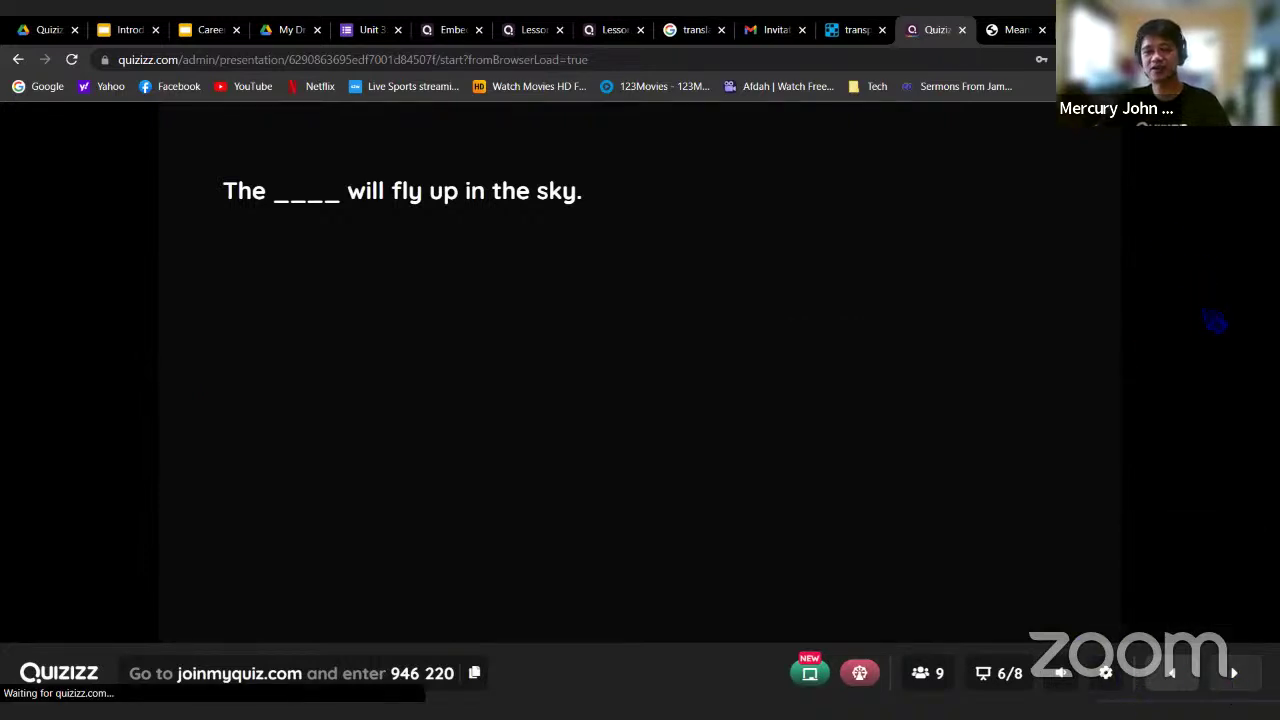
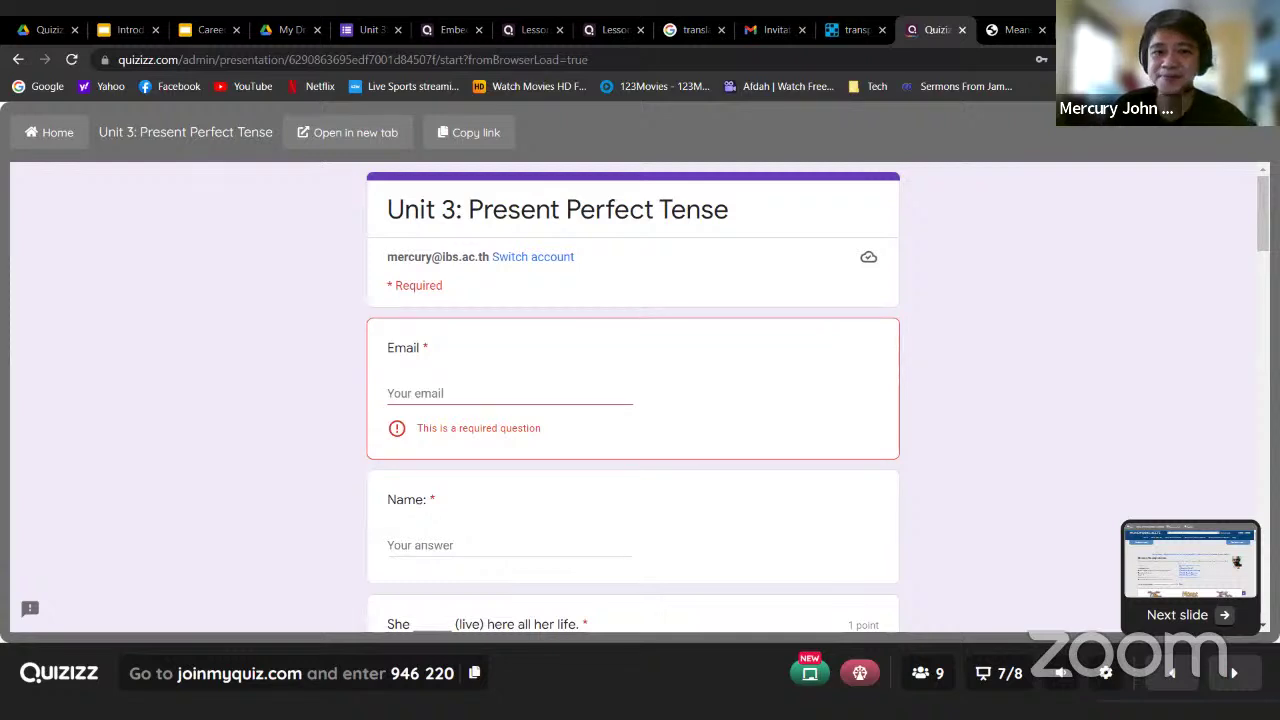
Scroll through the present perfect Google Form, then advance to slide 8, the Means of transportation worksheet
{"action": "scroll", "coordinate": [1020, 374], "scroll_direction": "down", "scroll_amount": 4}
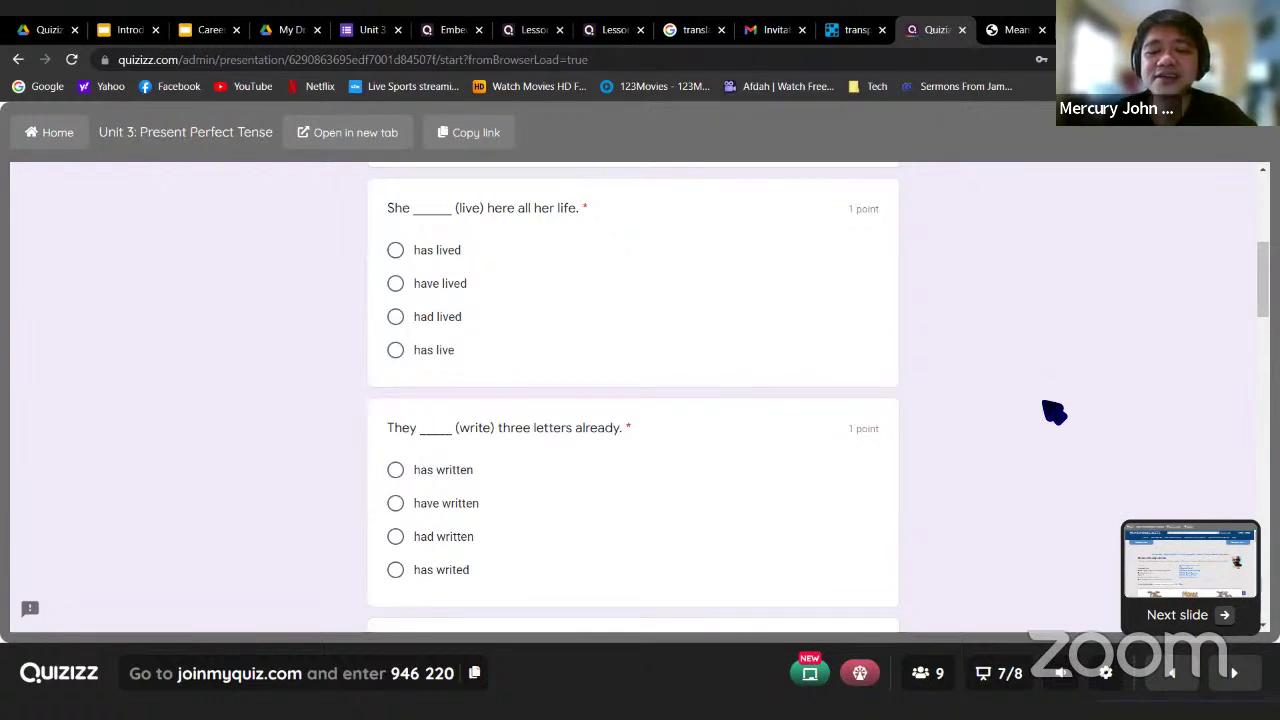
{"action": "scroll", "coordinate": [1030, 475], "scroll_direction": "down", "scroll_amount": 15}
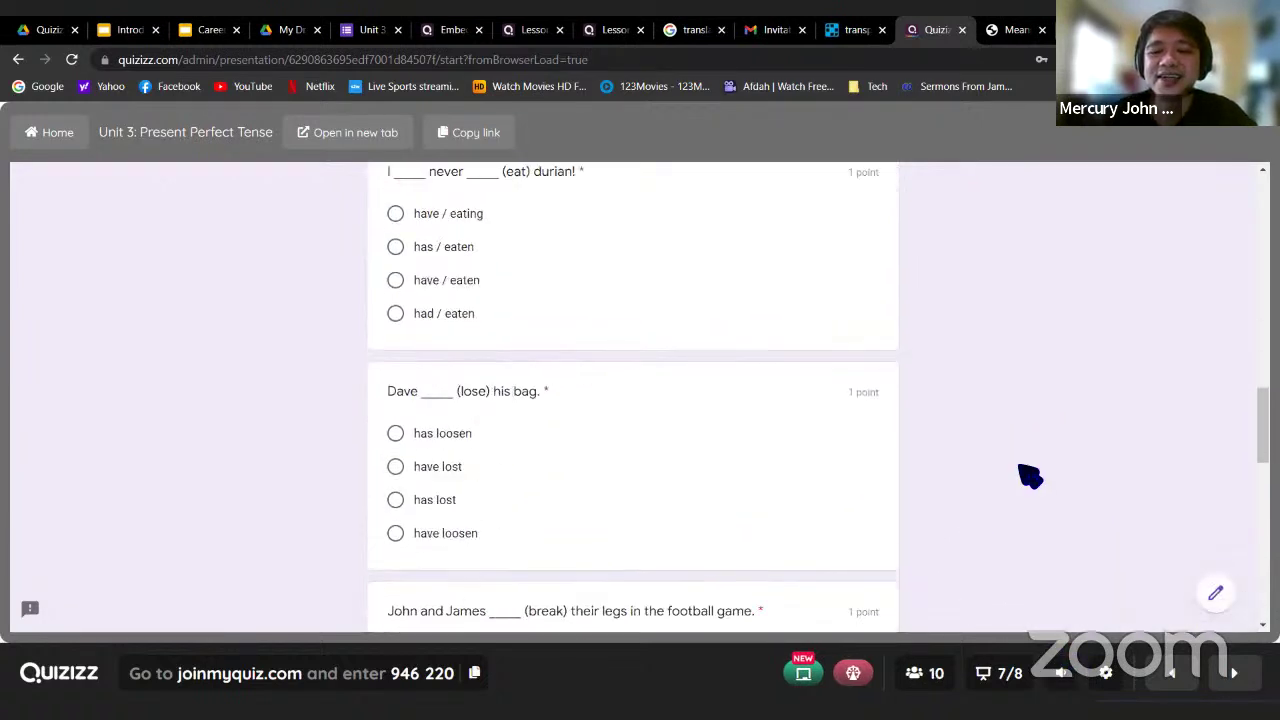
{"action": "scroll", "coordinate": [1030, 475], "scroll_direction": "down", "scroll_amount": 4}
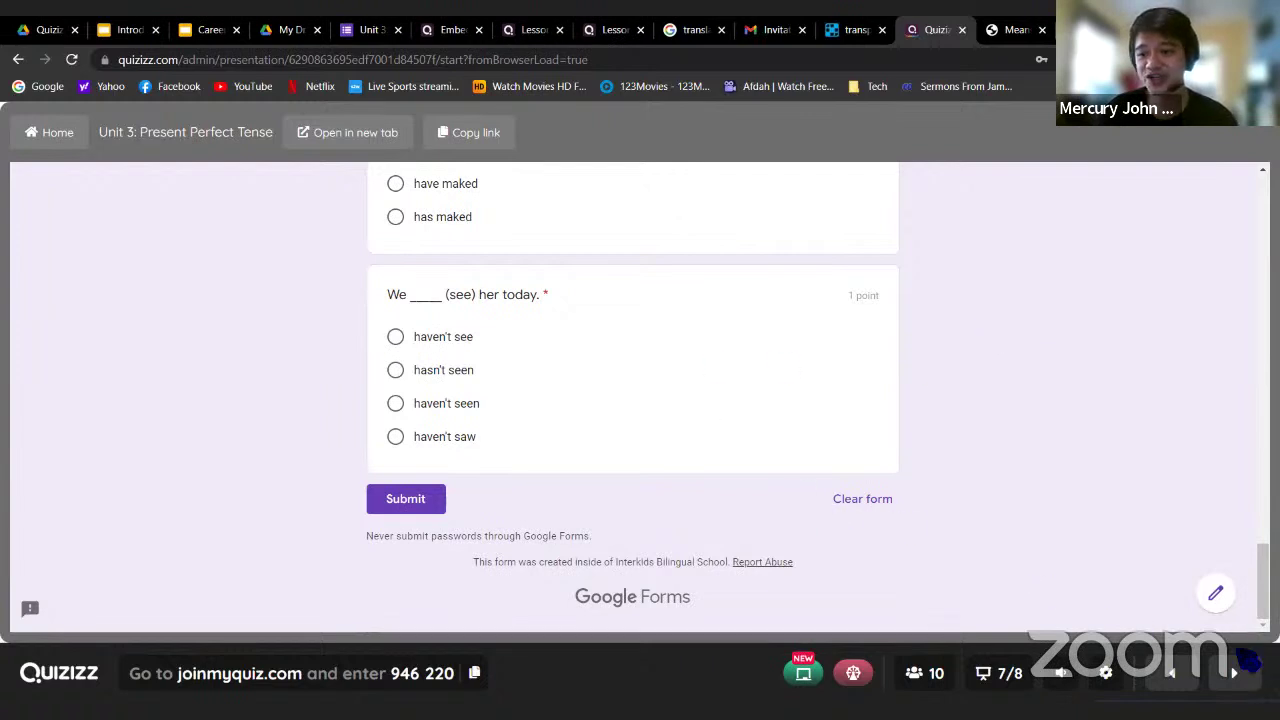
{"action": "mouse_move", "coordinate": [1233, 673]}
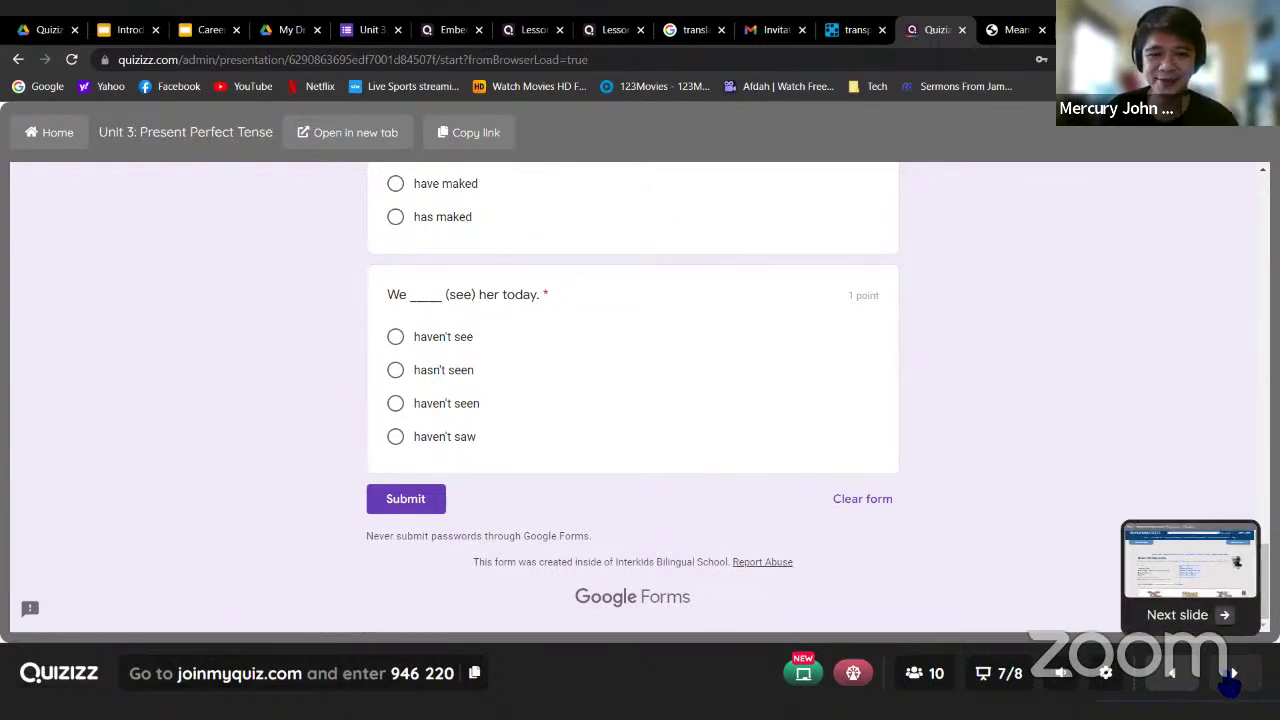
{"action": "key", "text": "Right"}
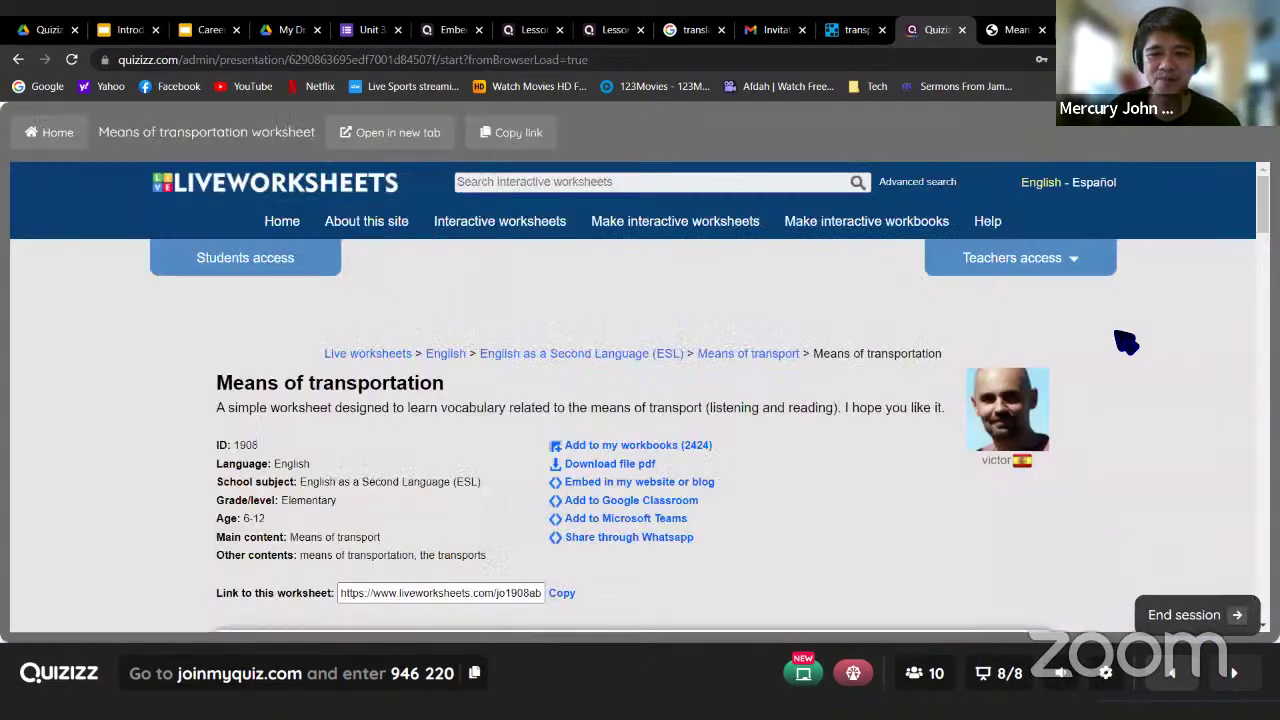
Drag the Bicycle, Car, Motorbike and Truck names into answer boxes under the vehicle pictures
{"action": "scroll", "coordinate": [1216, 350], "scroll_direction": "down", "scroll_amount": 5}
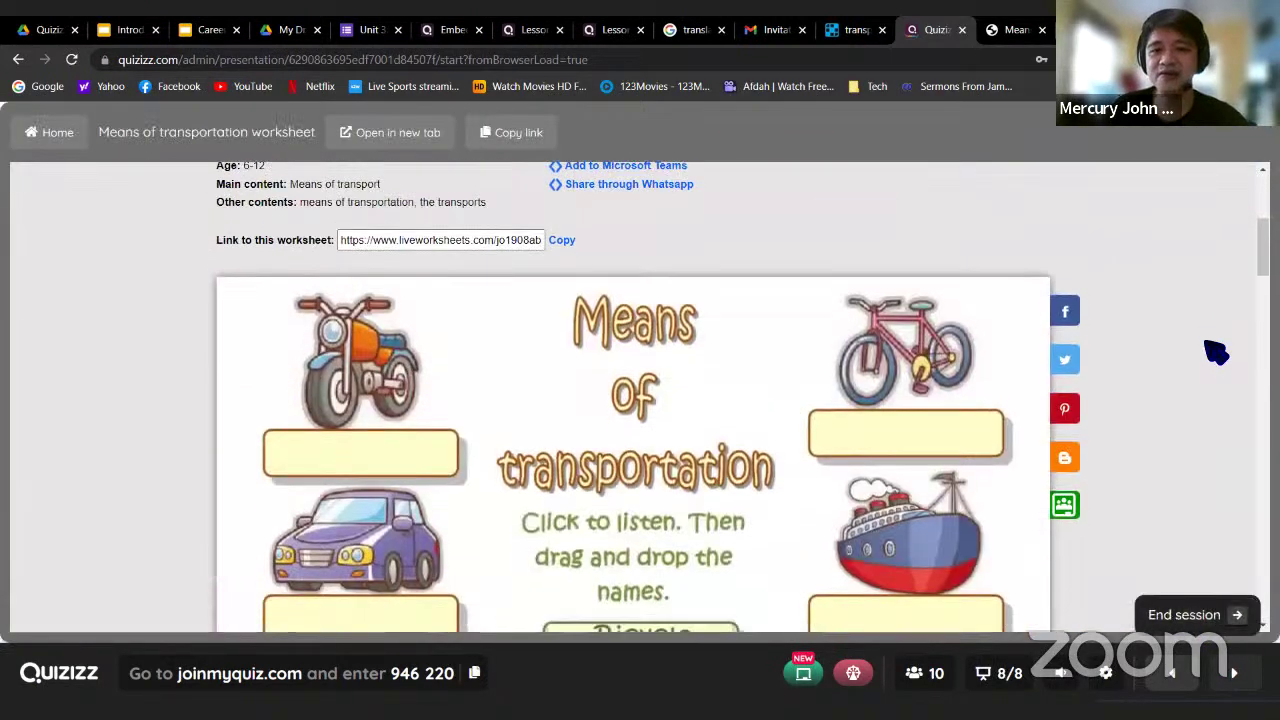
{"action": "scroll", "coordinate": [1216, 350], "scroll_direction": "up", "scroll_amount": 1}
{"action": "scroll", "coordinate": [1216, 350], "scroll_direction": "down", "scroll_amount": 5}
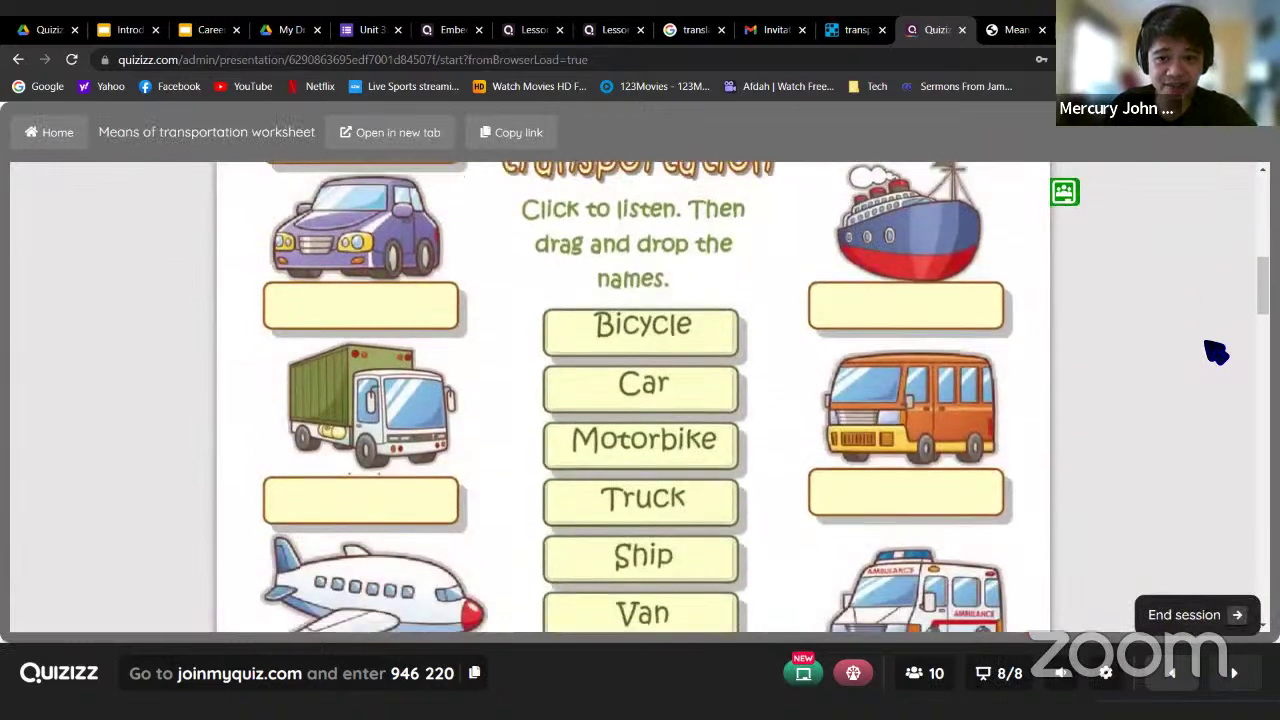
{"action": "scroll", "coordinate": [657, 337], "scroll_direction": "up", "scroll_amount": 3}
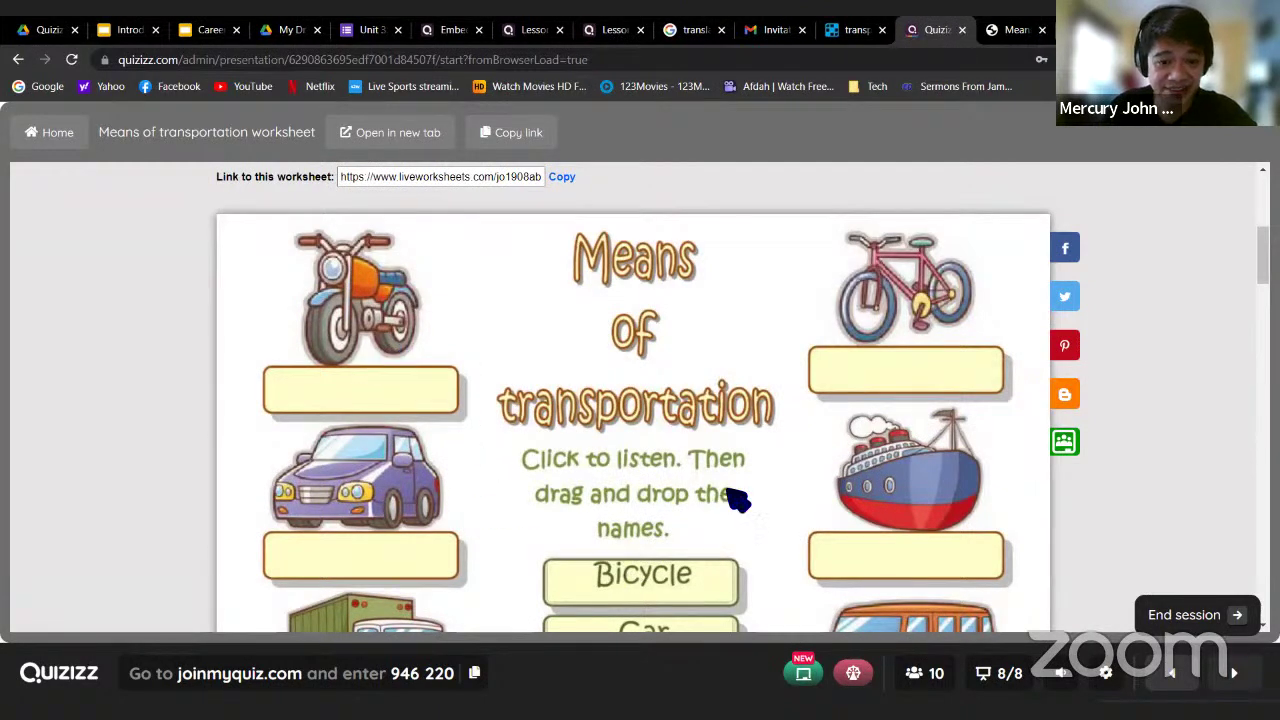
{"action": "scroll", "coordinate": [1155, 387], "scroll_direction": "down", "scroll_amount": 3}
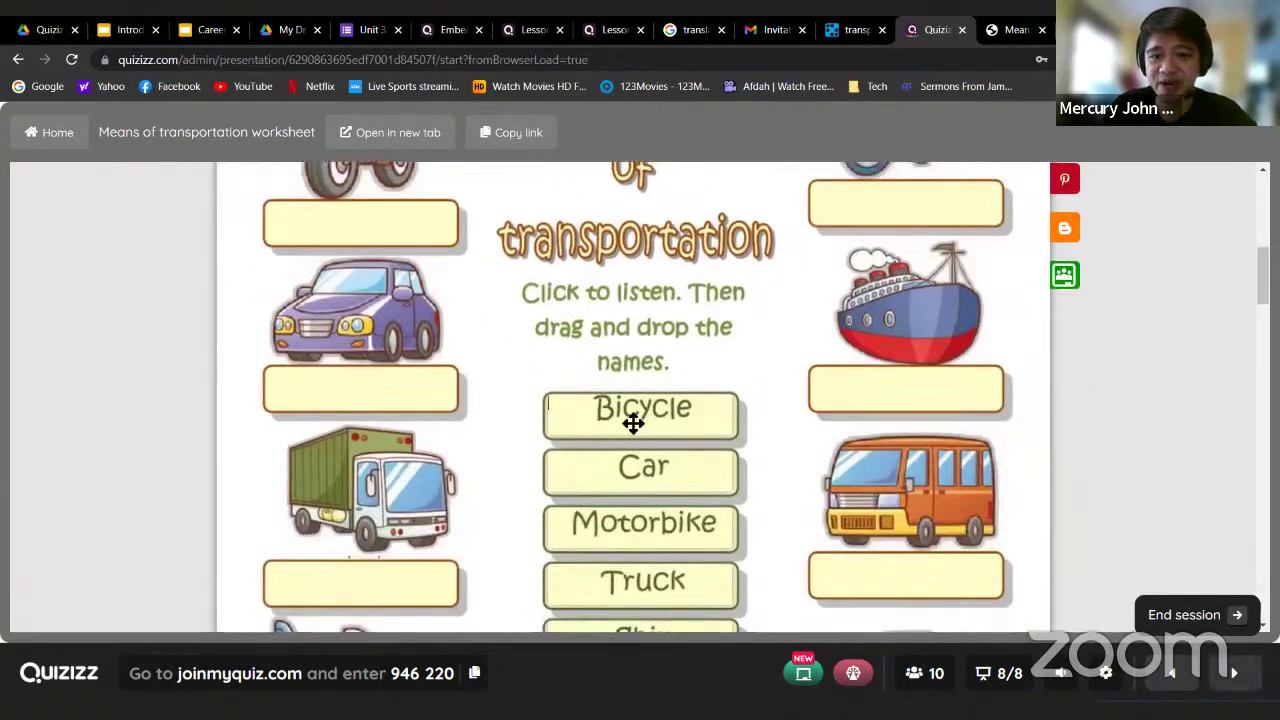
{"action": "left_click_drag", "start_coordinate": [631, 420], "coordinate": [377, 225]}
{"action": "left_click_drag", "start_coordinate": [640, 470], "coordinate": [917, 385]}
{"action": "left_click_drag", "start_coordinate": [565, 510], "coordinate": [361, 585]}
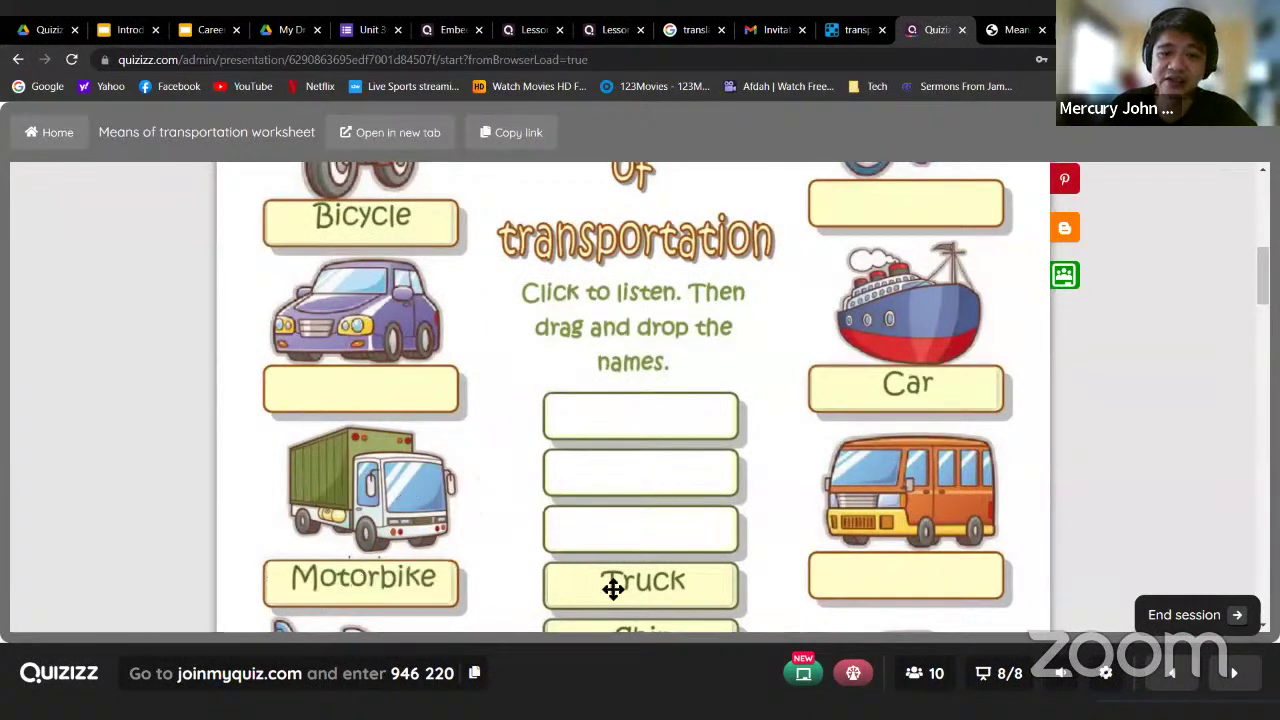
{"action": "left_click_drag", "start_coordinate": [613, 589], "coordinate": [940, 572]}
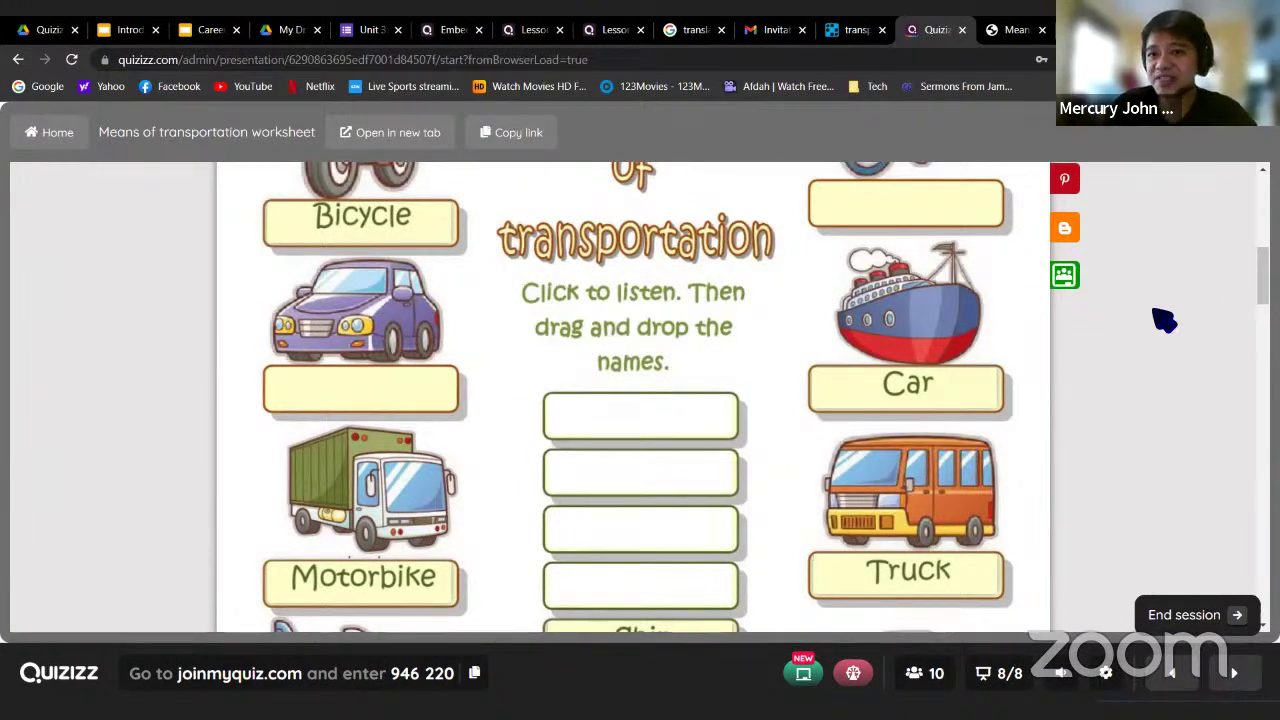
Finish the worksheet and choose Check my answers
{"action": "scroll", "coordinate": [1165, 320], "scroll_direction": "down", "scroll_amount": 6}
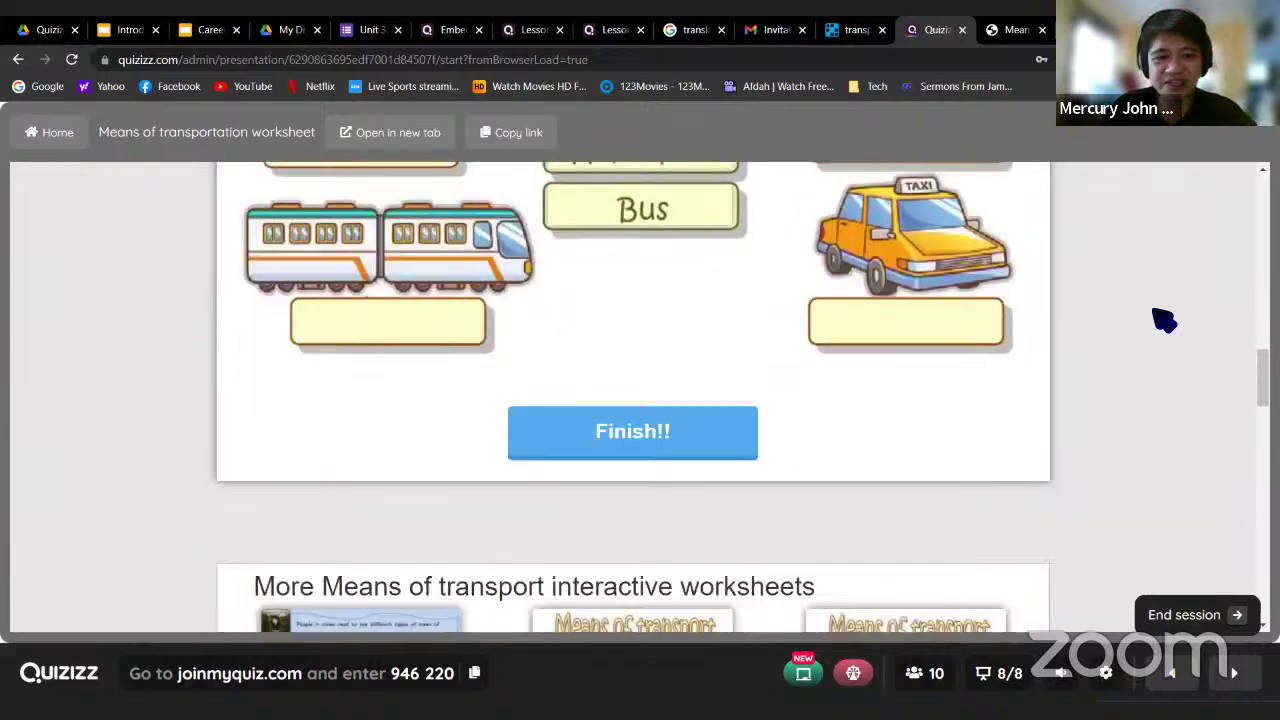
{"action": "left_click", "coordinate": [616, 436]}
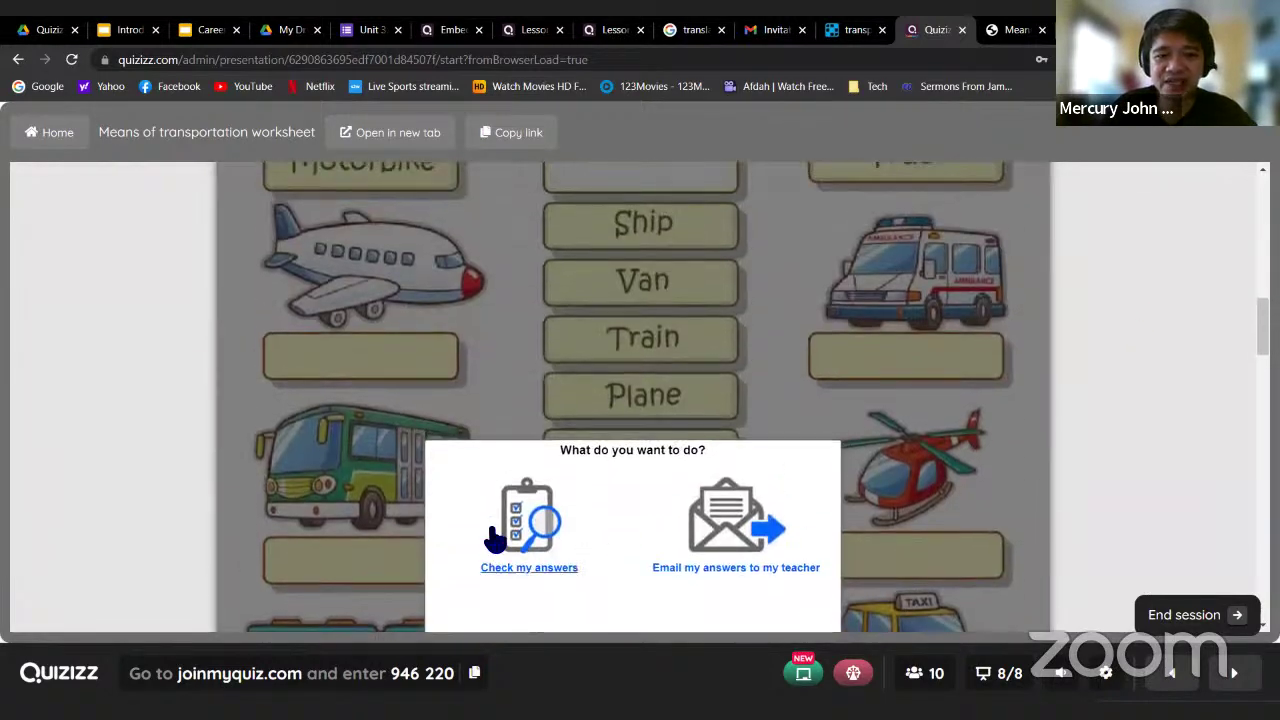
{"action": "left_click", "coordinate": [530, 530]}
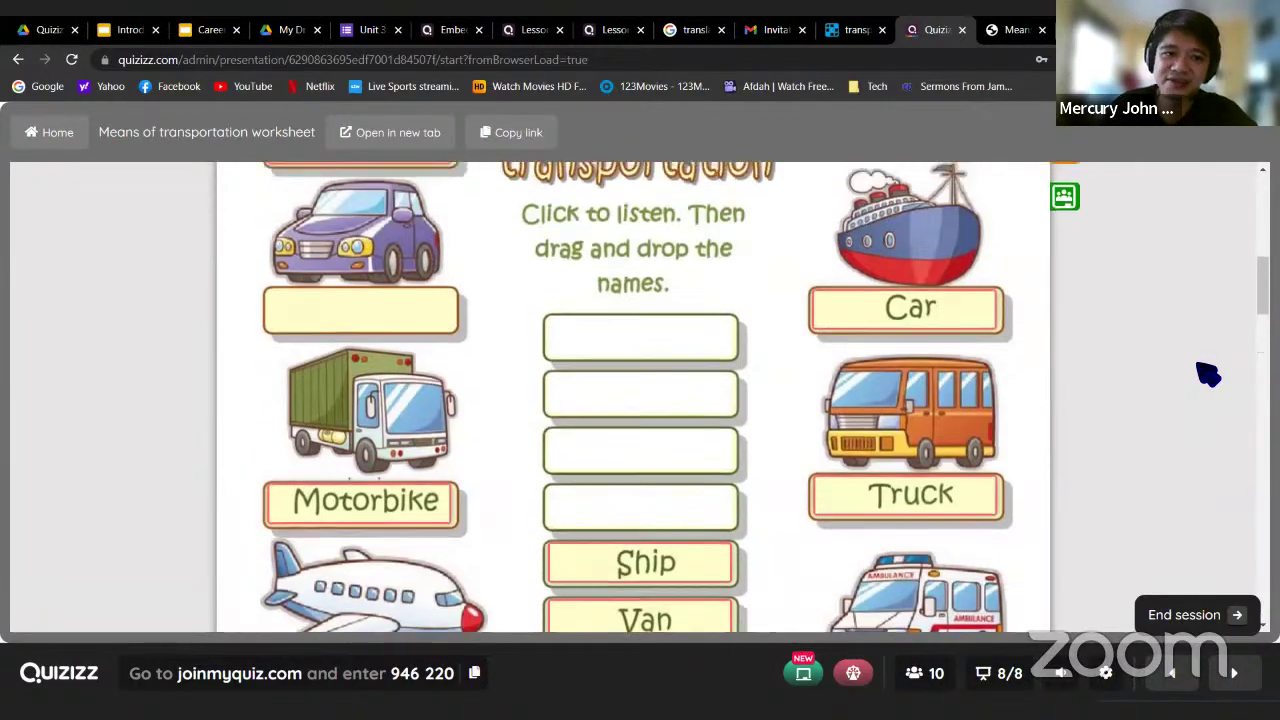
{"action": "scroll", "coordinate": [1208, 374], "scroll_direction": "down", "scroll_amount": 6}
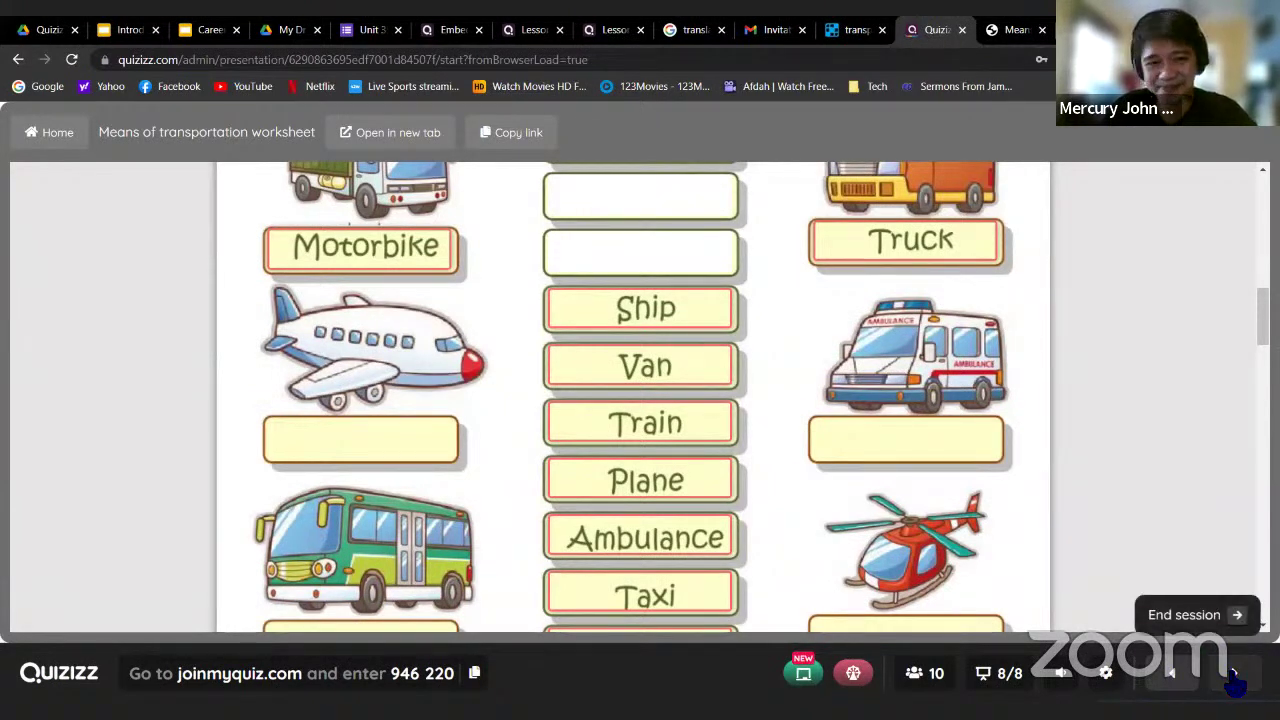
End the lesson, scroll the 10-participant leaderboard, and bring up link options for View reports
{"action": "left_click", "coordinate": [1233, 675]}
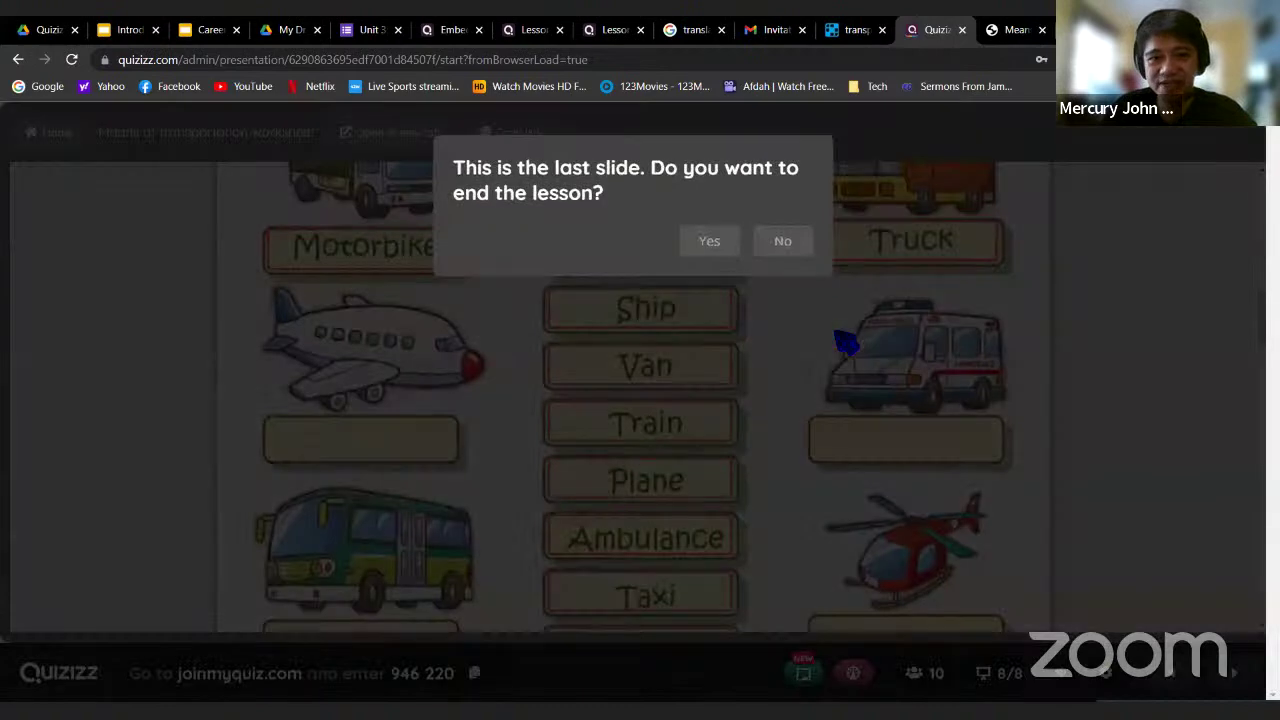
{"action": "left_click", "coordinate": [707, 245]}
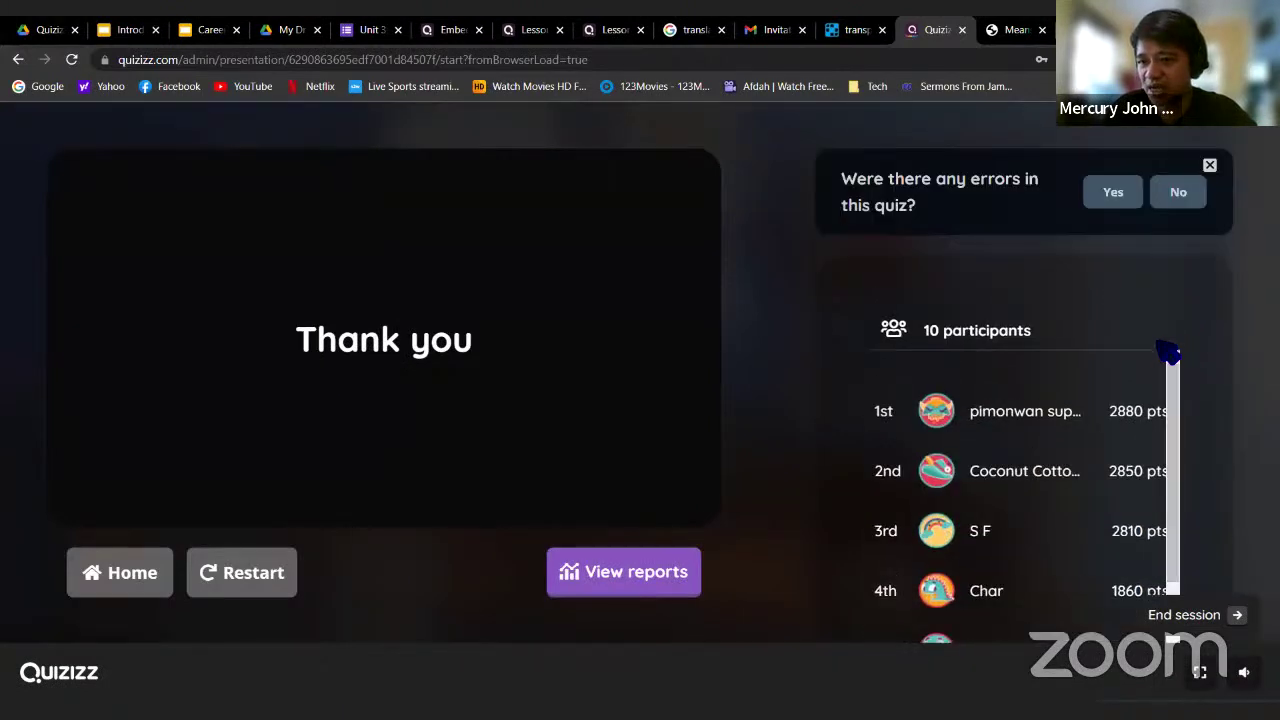
{"action": "left_click_drag", "start_coordinate": [1174, 408], "coordinate": [1194, 429]}
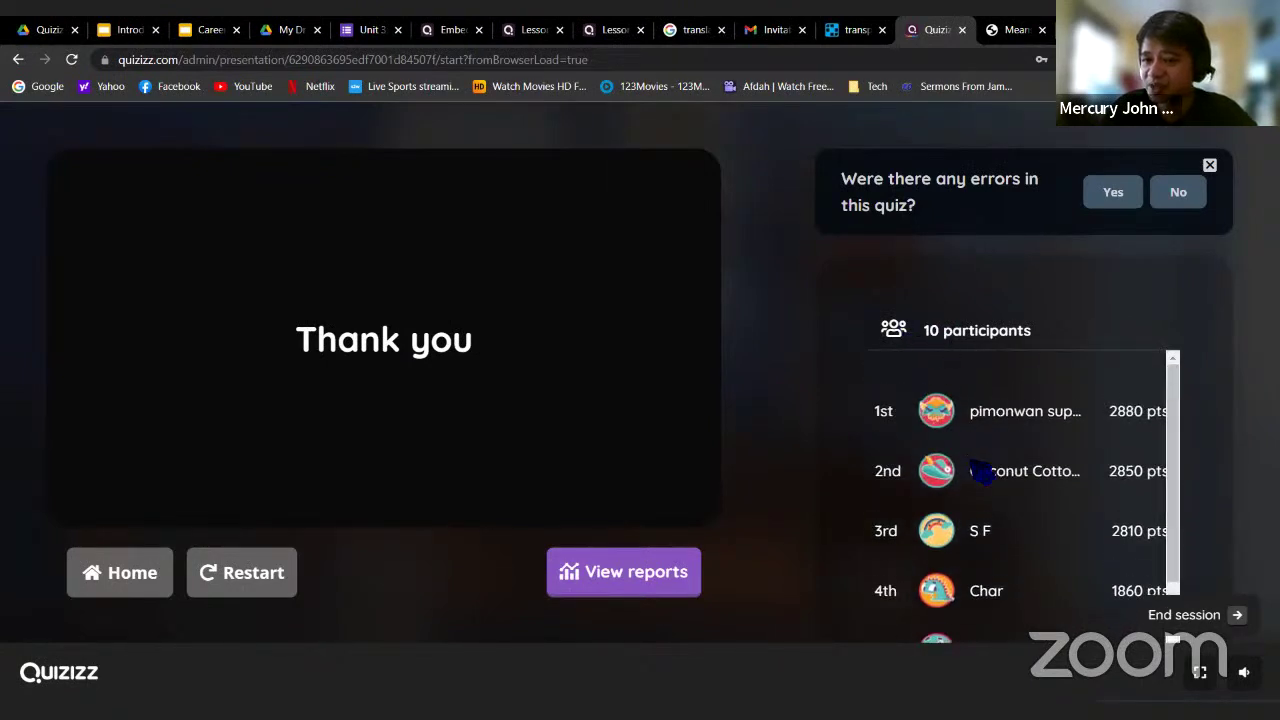
{"action": "scroll", "coordinate": [1040, 475], "scroll_direction": "down", "scroll_amount": 3}
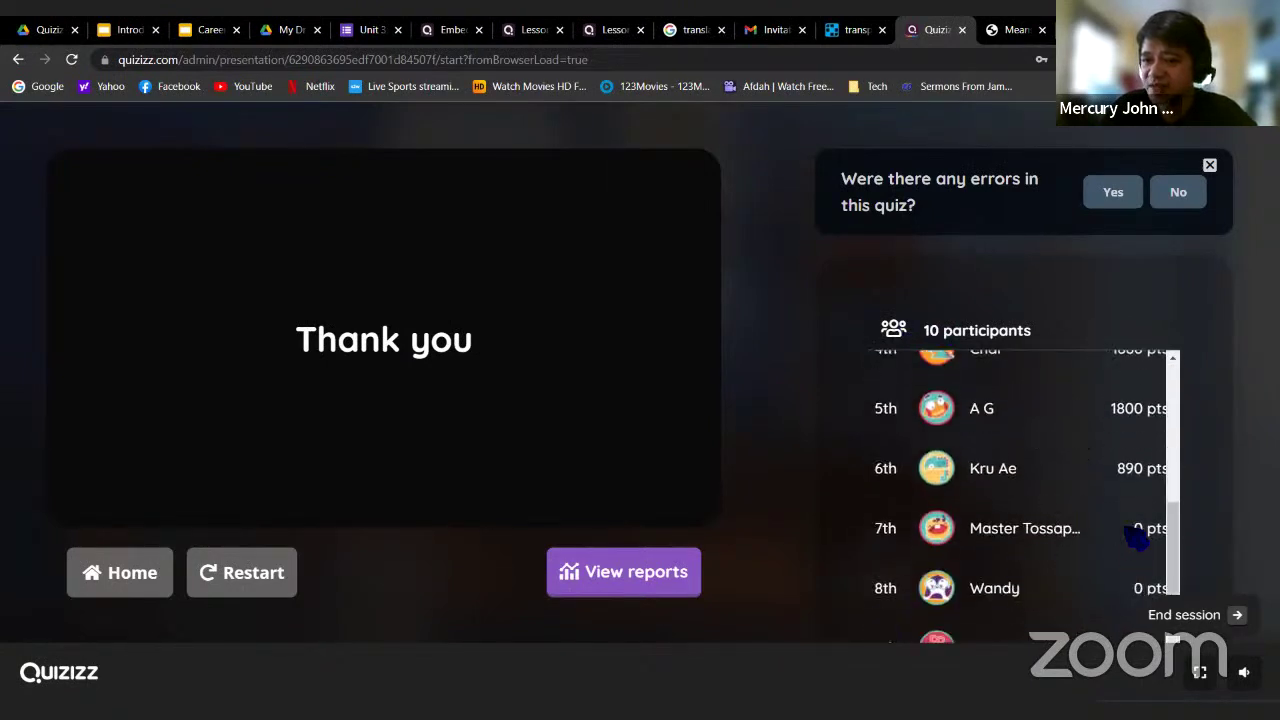
{"action": "left_click_drag", "start_coordinate": [1186, 528], "coordinate": [1182, 400]}
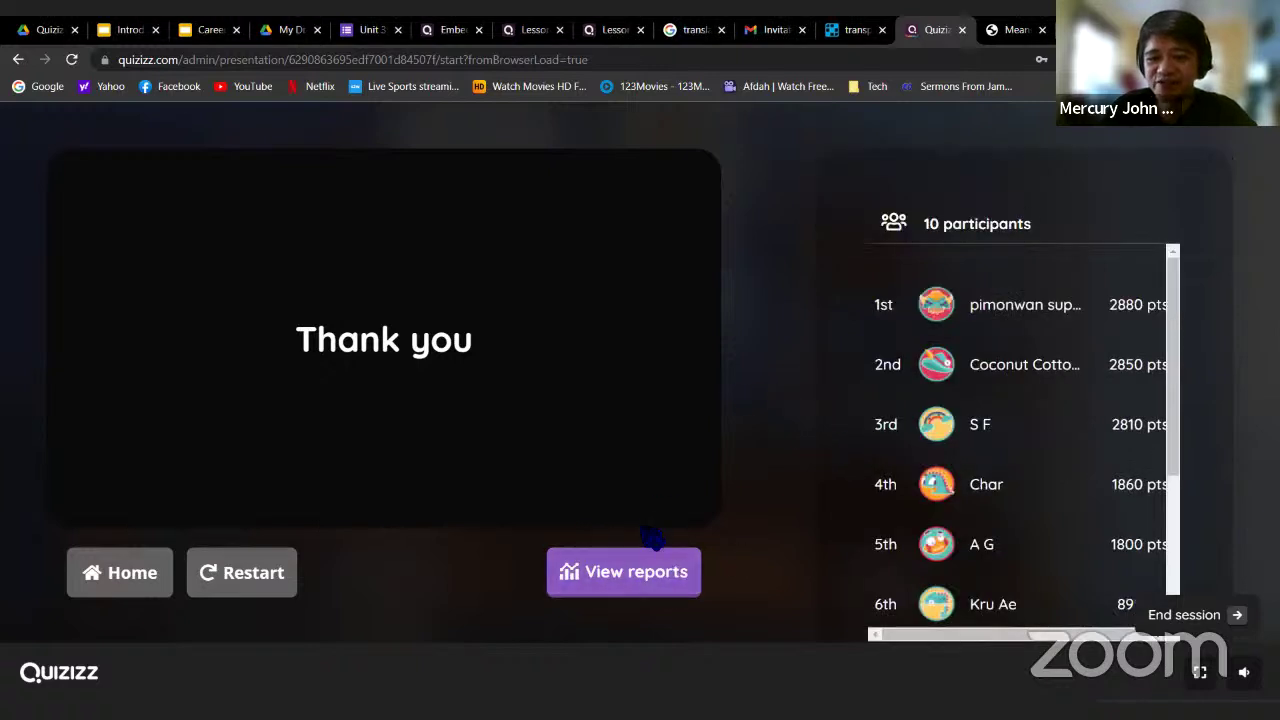
{"action": "right_click", "coordinate": [612, 572]}
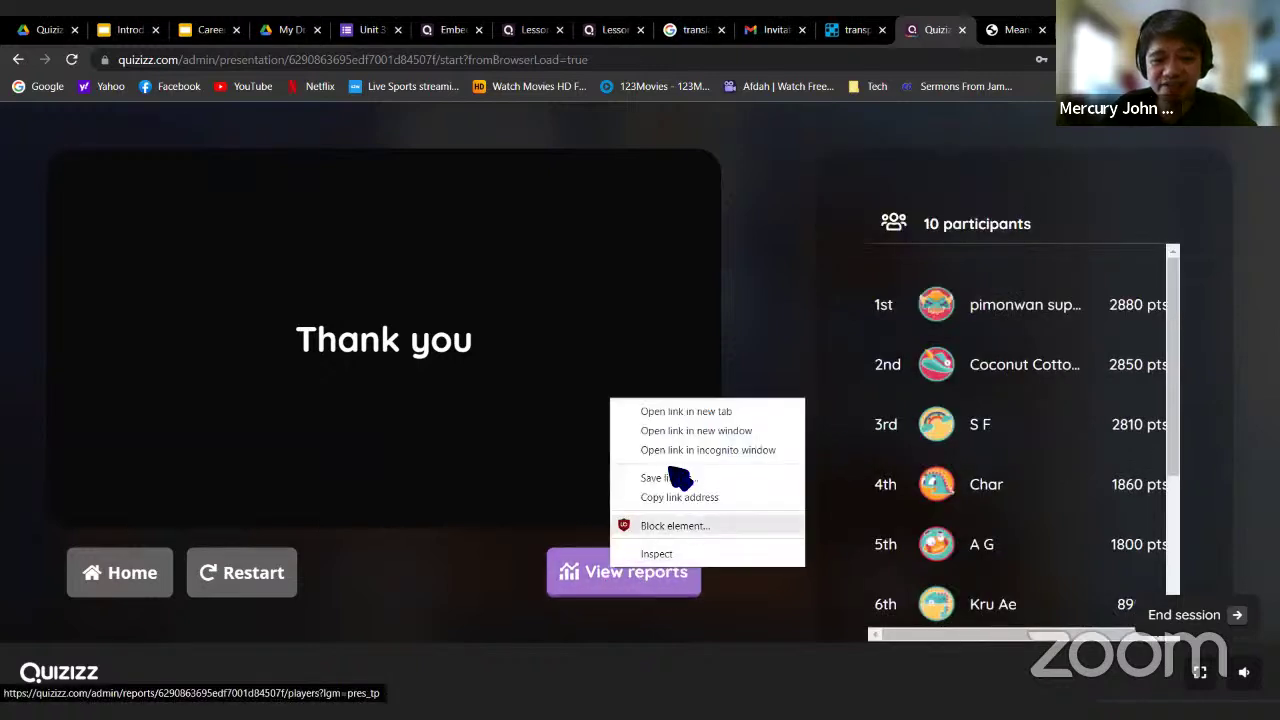
Open the lesson report in a new tab, rate hosting 10, and skip the remaining feedback
{"action": "left_click", "coordinate": [694, 417]}
{"action": "left_click", "coordinate": [940, 30]}
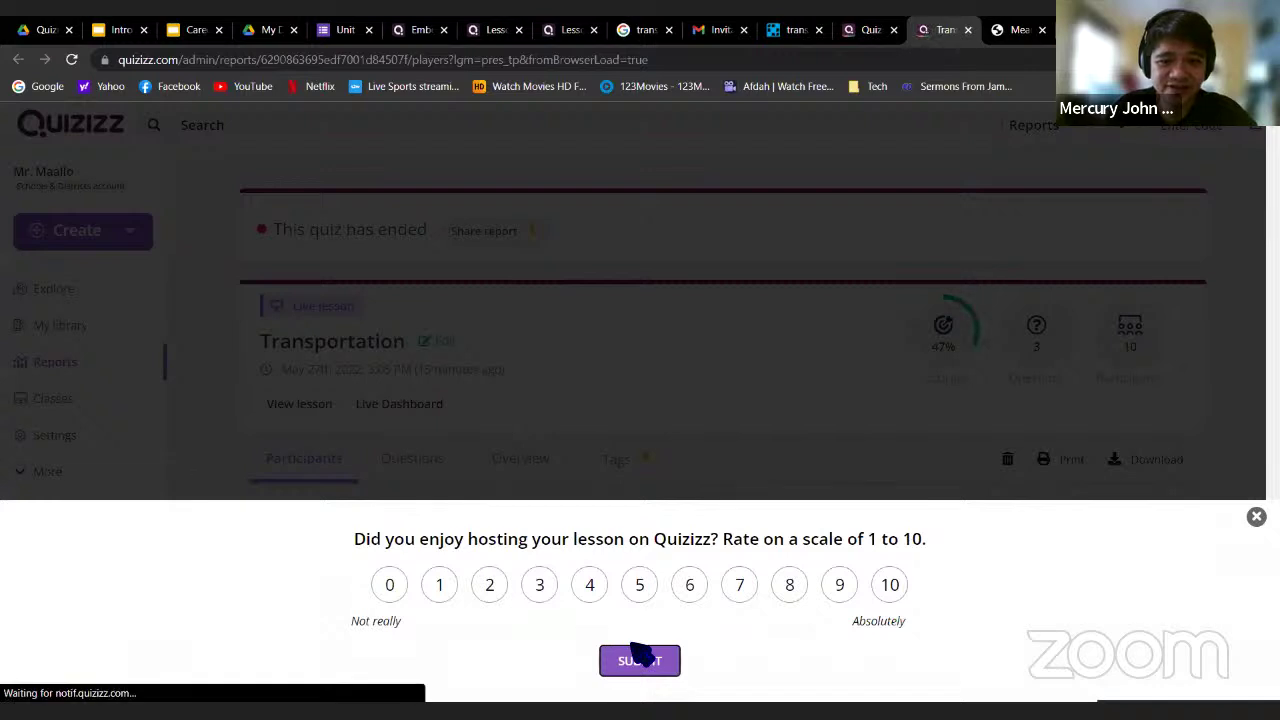
{"action": "left_click", "coordinate": [893, 588]}
{"action": "left_click", "coordinate": [668, 660]}
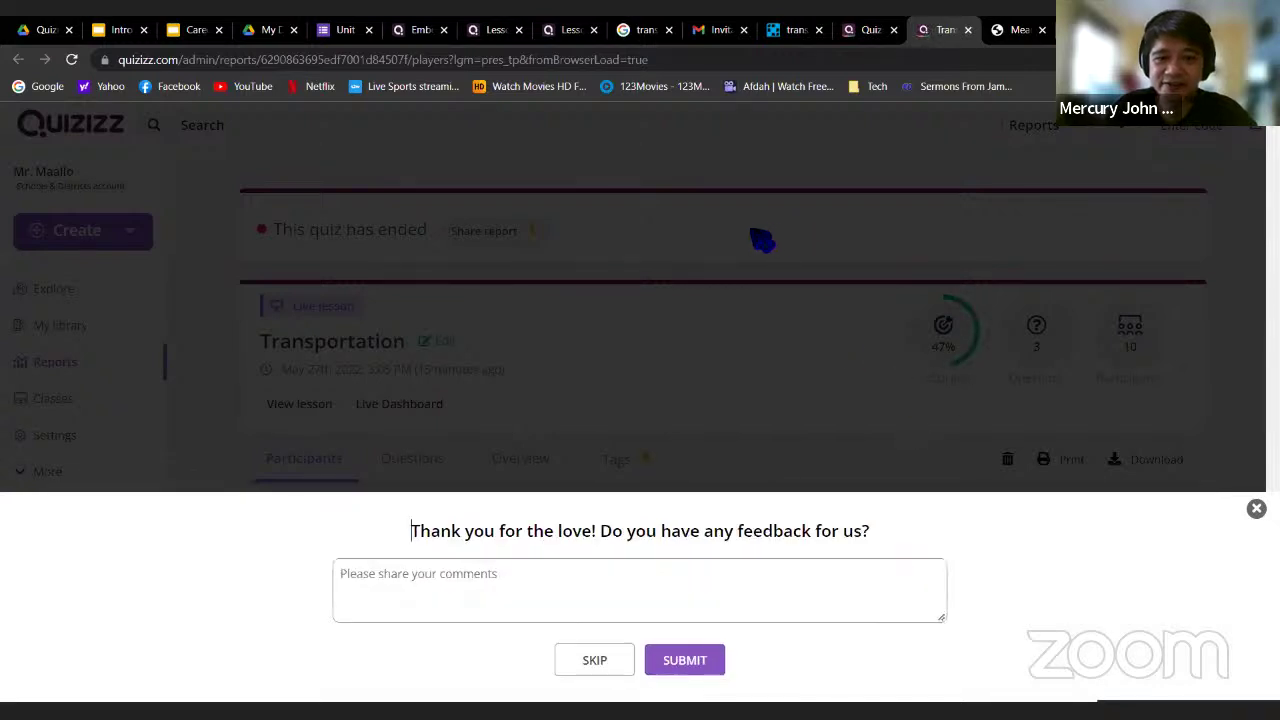
{"action": "left_click", "coordinate": [600, 664]}
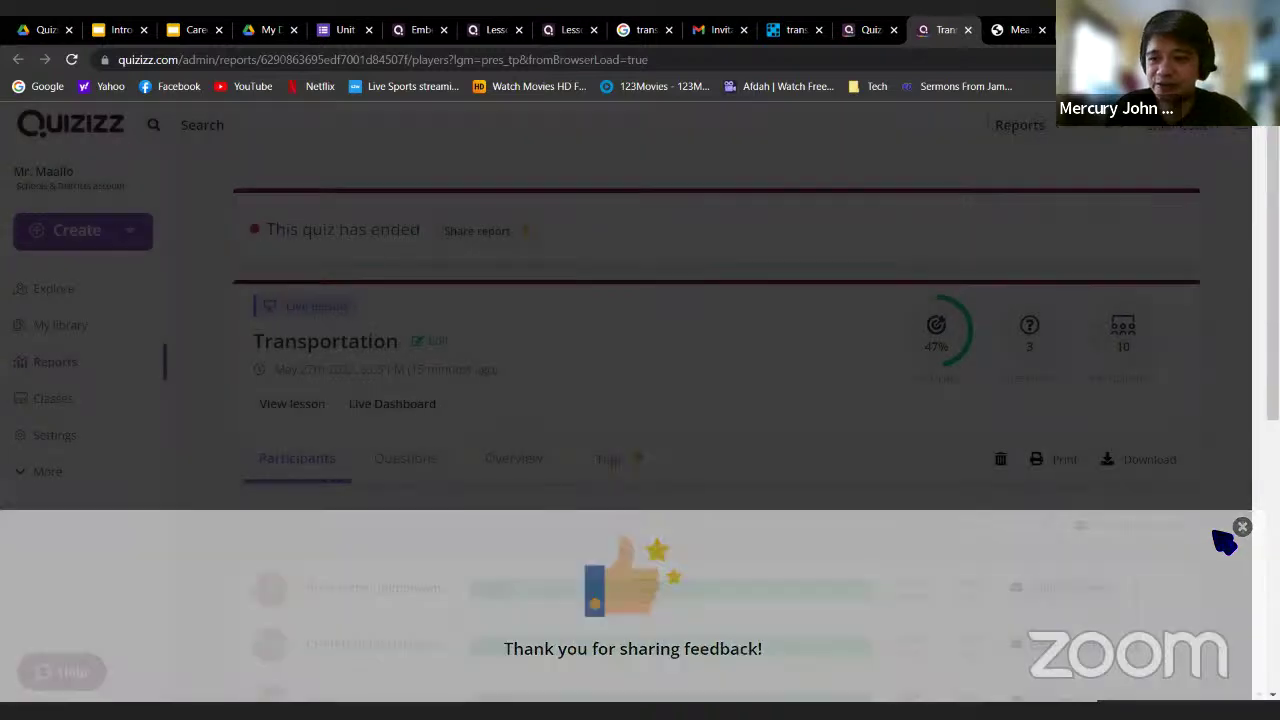
{"action": "left_click", "coordinate": [1254, 527]}
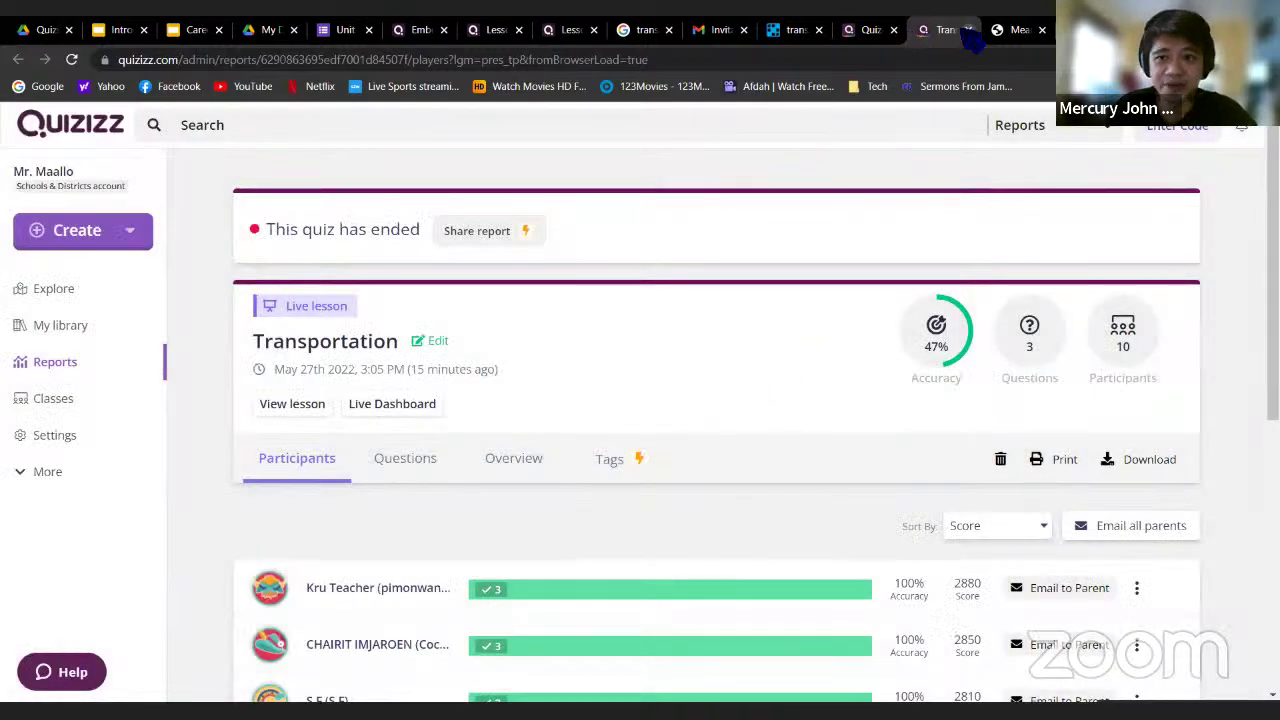
Close the finished live session and open the Transportation report from Reports
{"action": "left_click", "coordinate": [866, 30]}
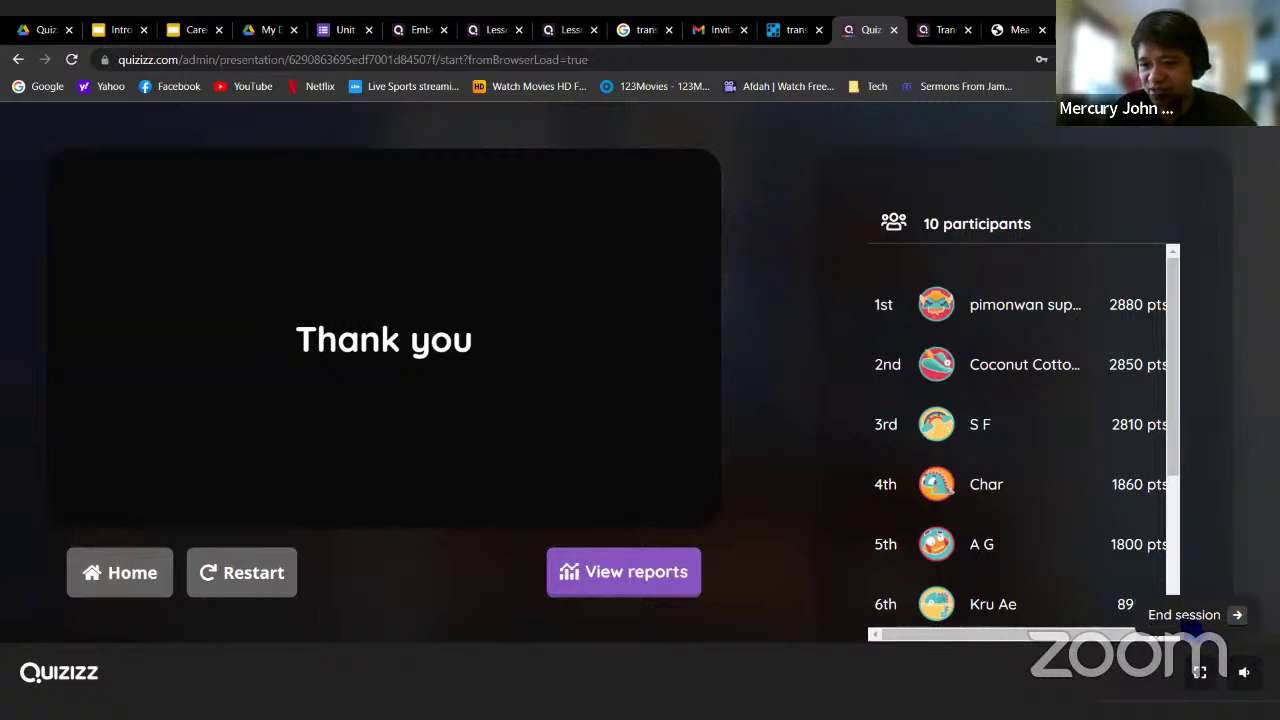
{"action": "left_click", "coordinate": [894, 31]}
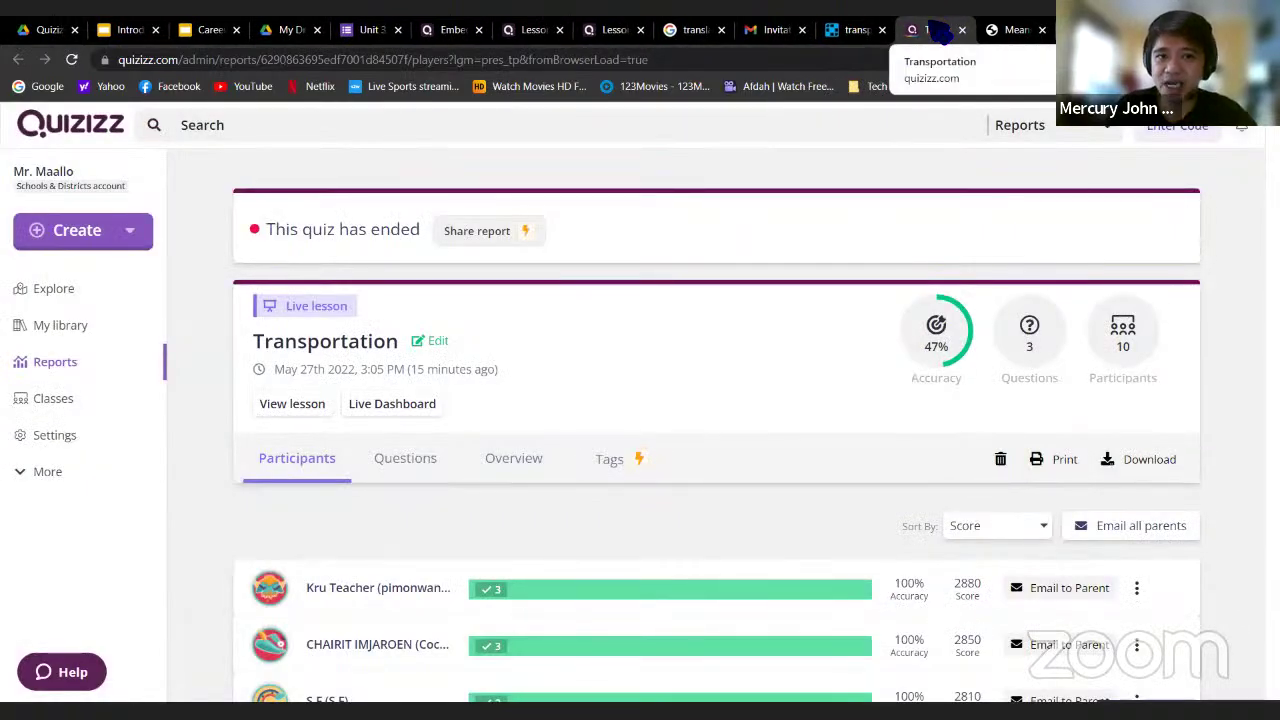
{"action": "left_click", "coordinate": [77, 126]}
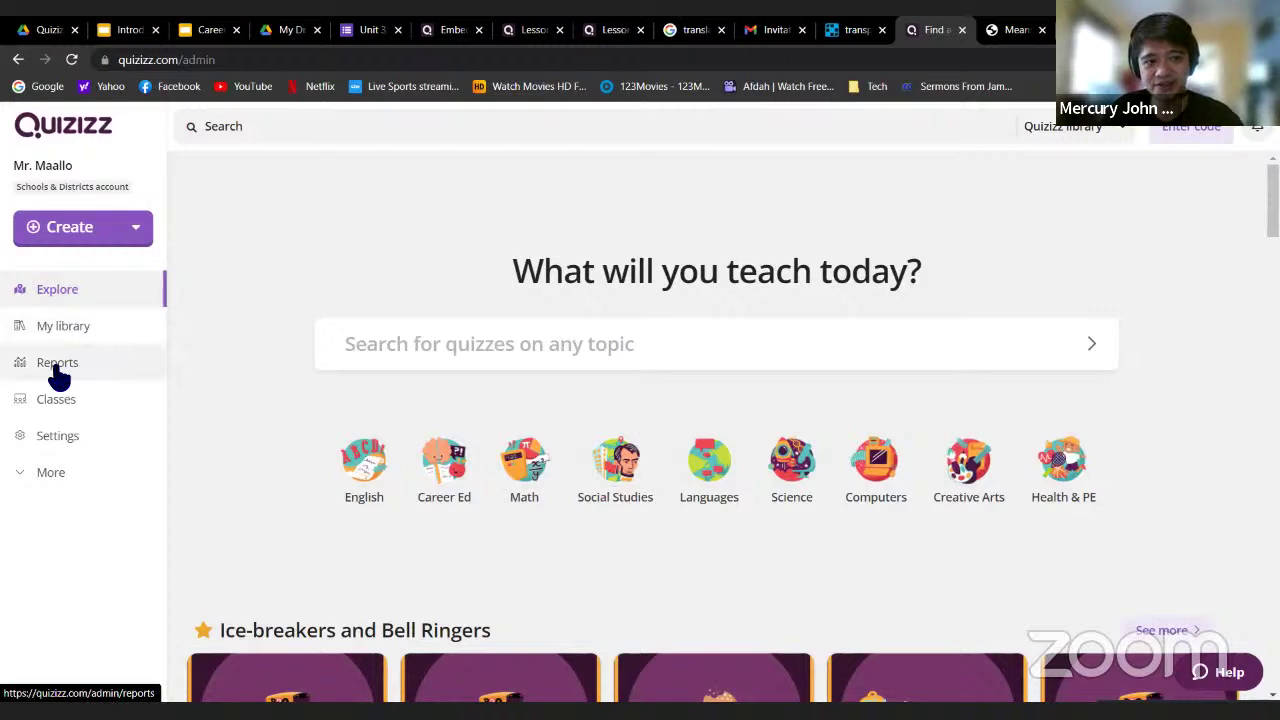
{"action": "left_click", "coordinate": [111, 375]}
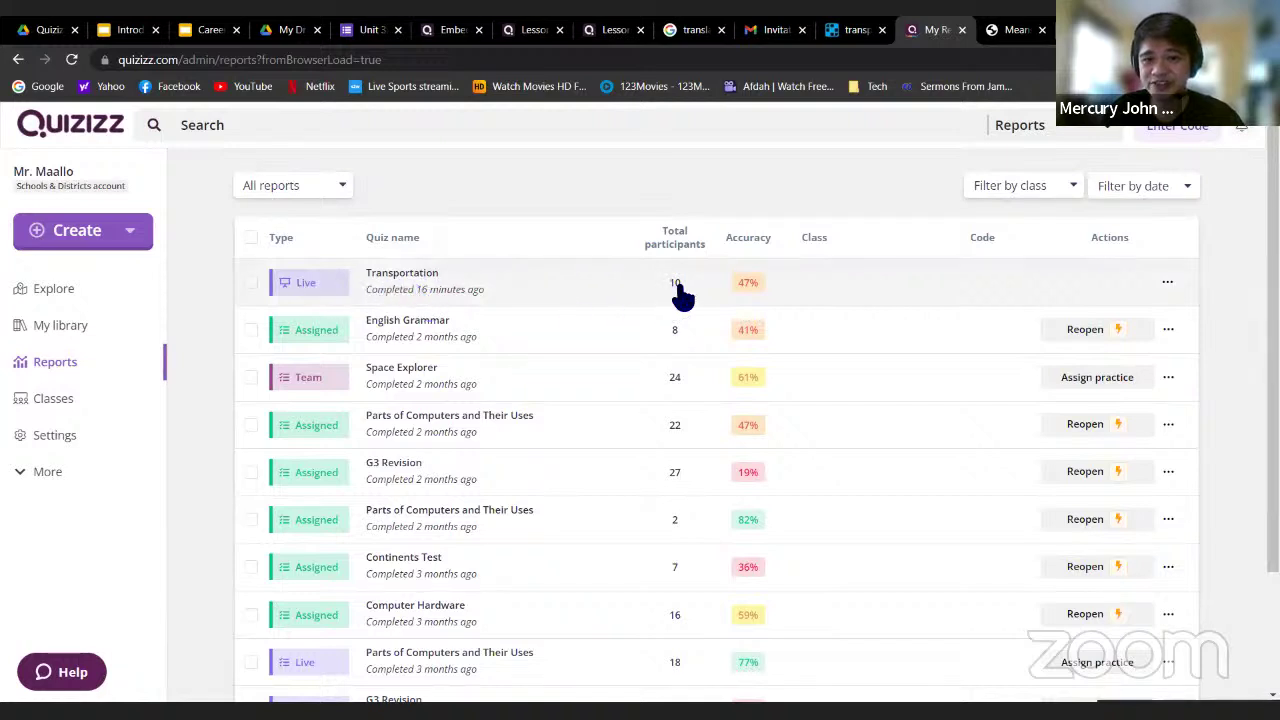
{"action": "left_click", "coordinate": [406, 285]}
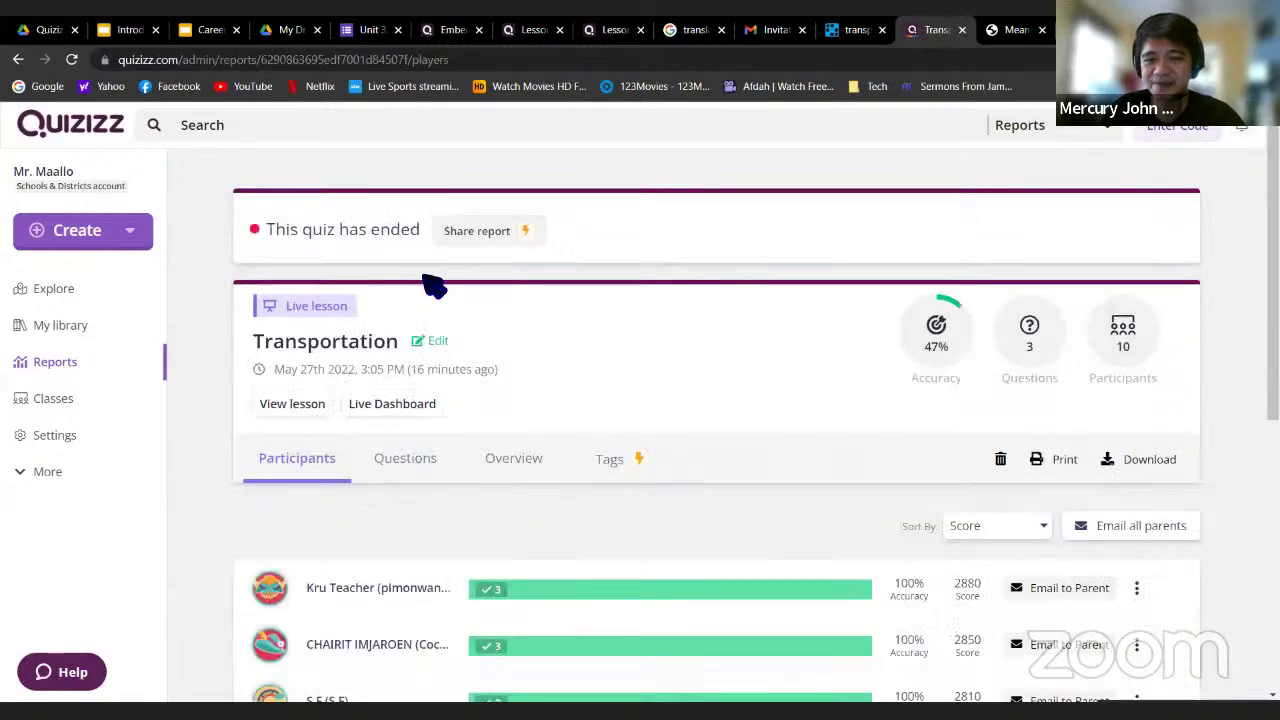
Review the participant scores: three at 100%, two at 67%, one at 33%, four at 0%
{"action": "scroll", "coordinate": [704, 318], "scroll_direction": "down", "scroll_amount": 2}
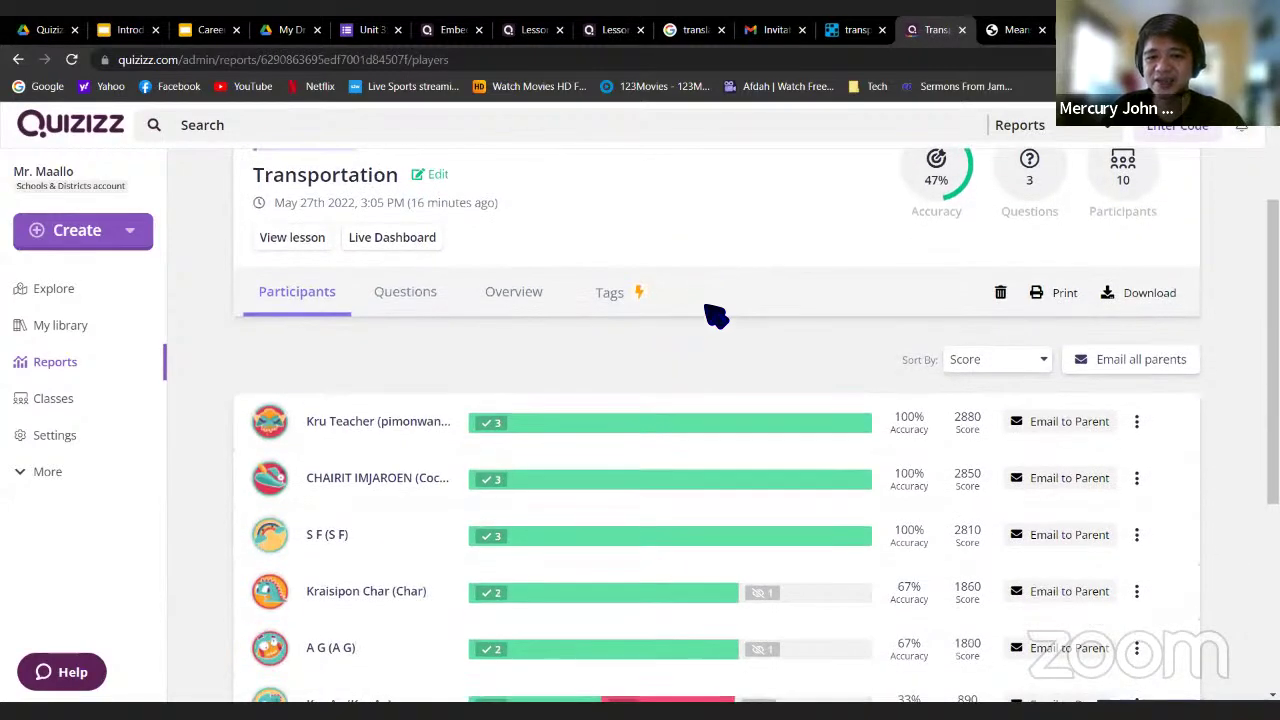
{"action": "scroll", "coordinate": [744, 263], "scroll_direction": "up", "scroll_amount": 1}
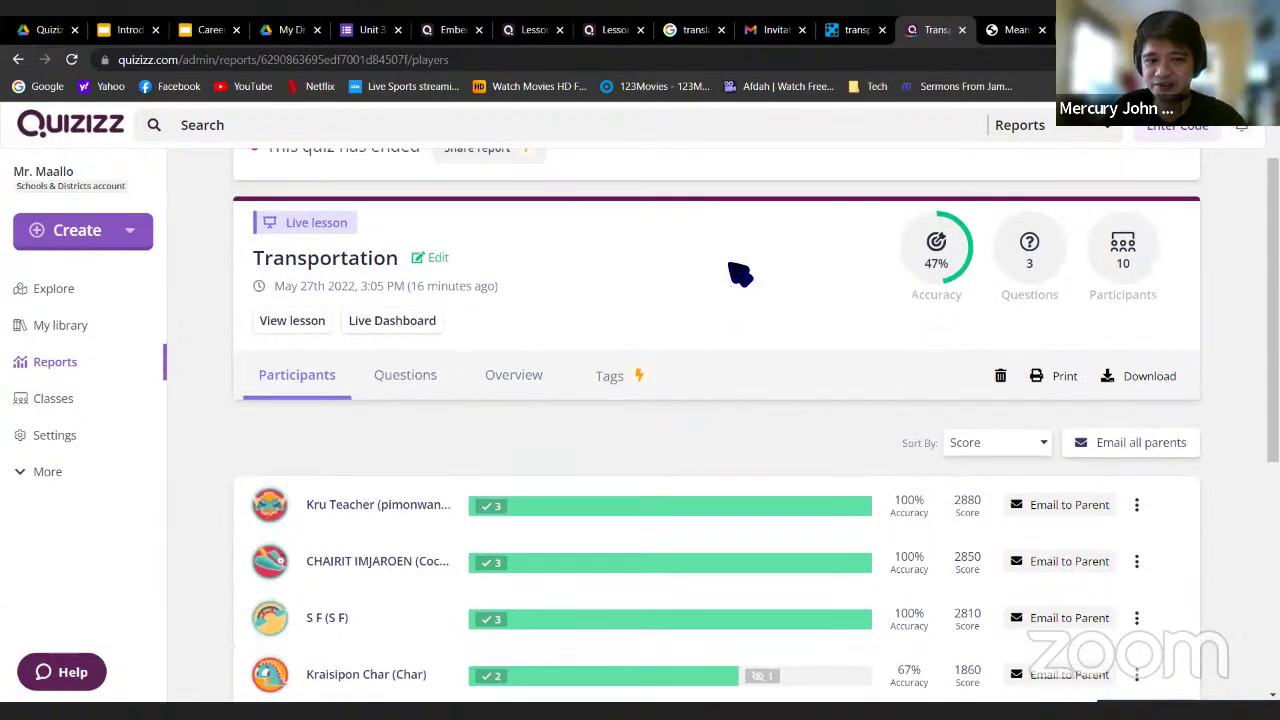
{"action": "scroll", "coordinate": [457, 309], "scroll_direction": "down", "scroll_amount": 3}
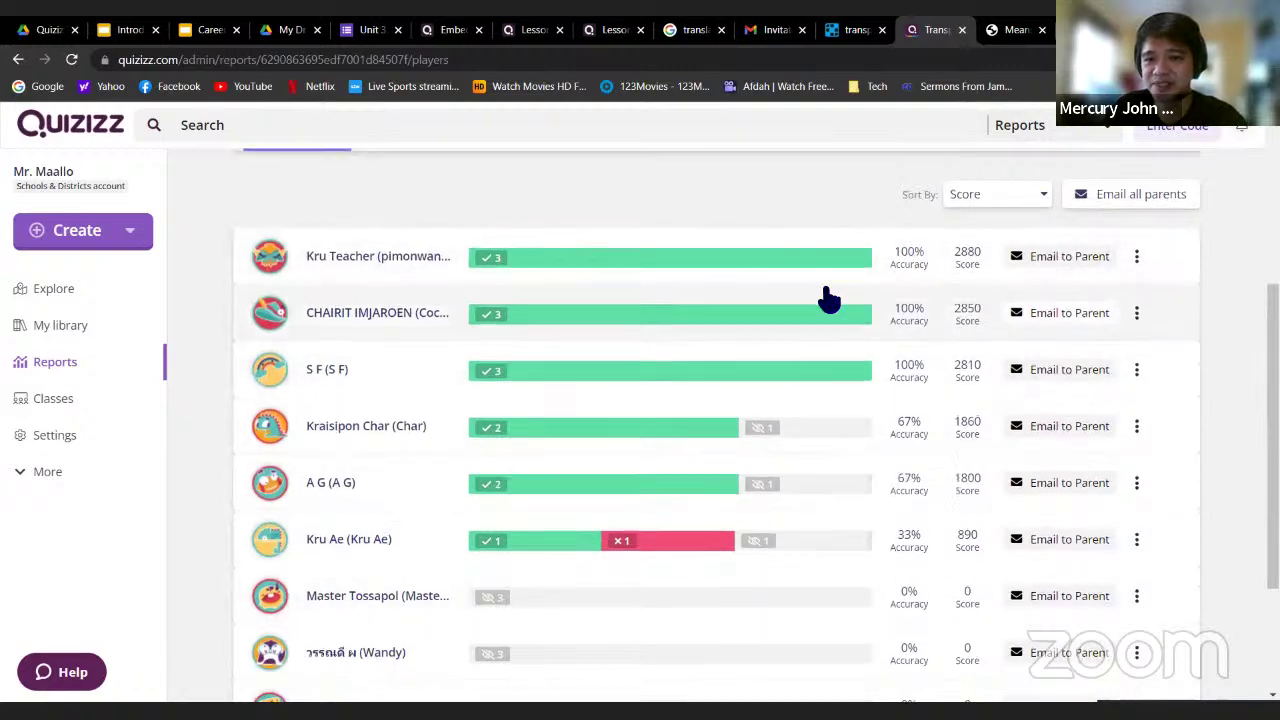
{"action": "scroll", "coordinate": [800, 330], "scroll_direction": "up", "scroll_amount": 1}
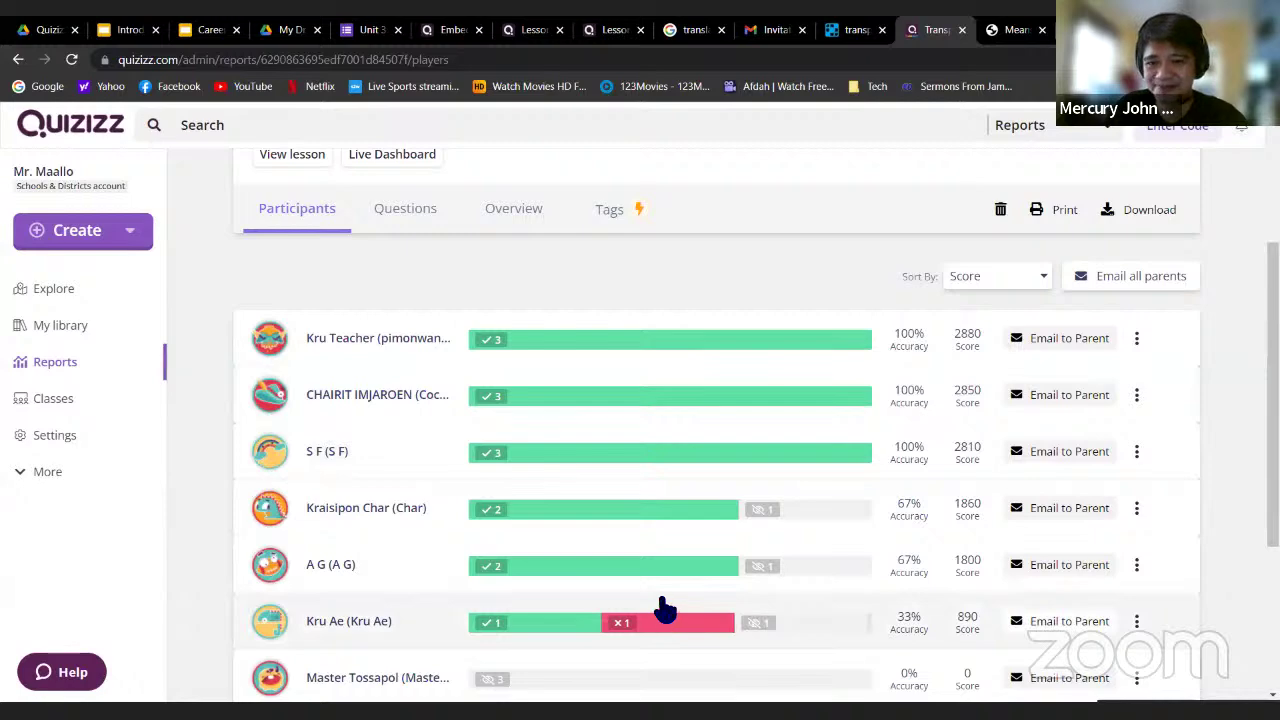
{"action": "scroll", "coordinate": [663, 610], "scroll_direction": "down", "scroll_amount": 2}
{"action": "scroll", "coordinate": [665, 608], "scroll_direction": "down", "scroll_amount": 1}
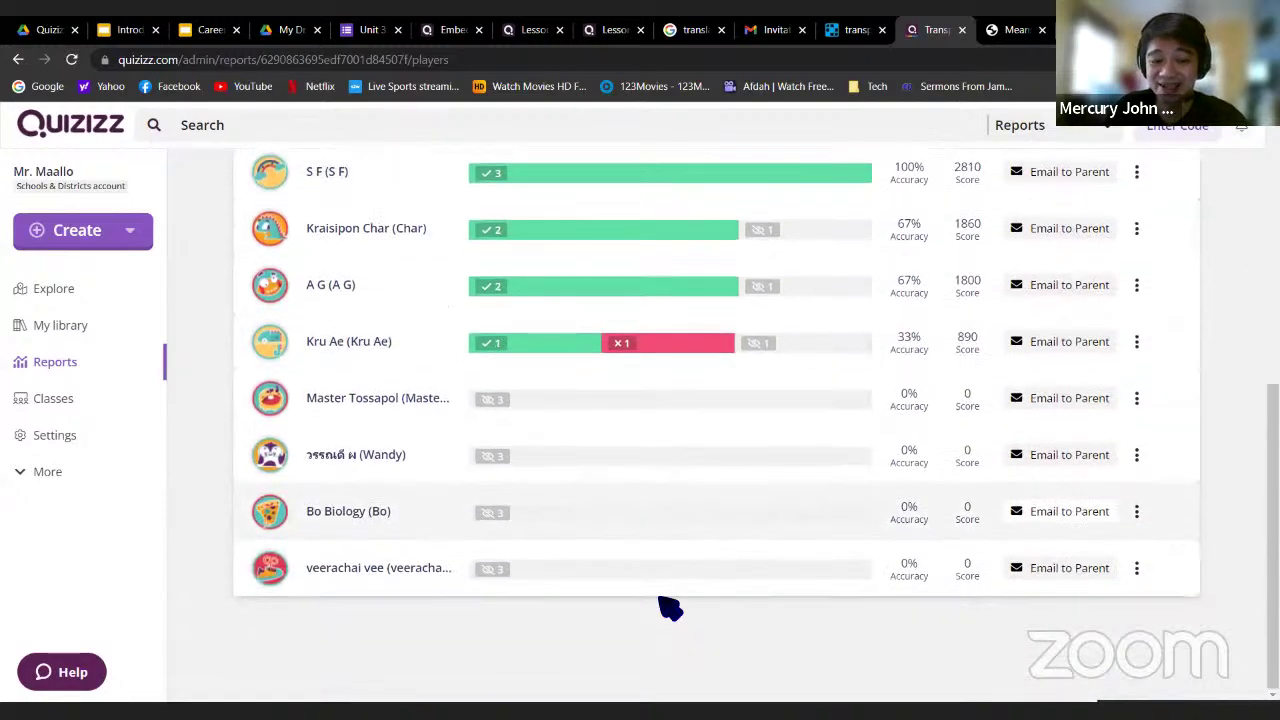
{"action": "scroll", "coordinate": [666, 604], "scroll_direction": "up", "scroll_amount": 4}
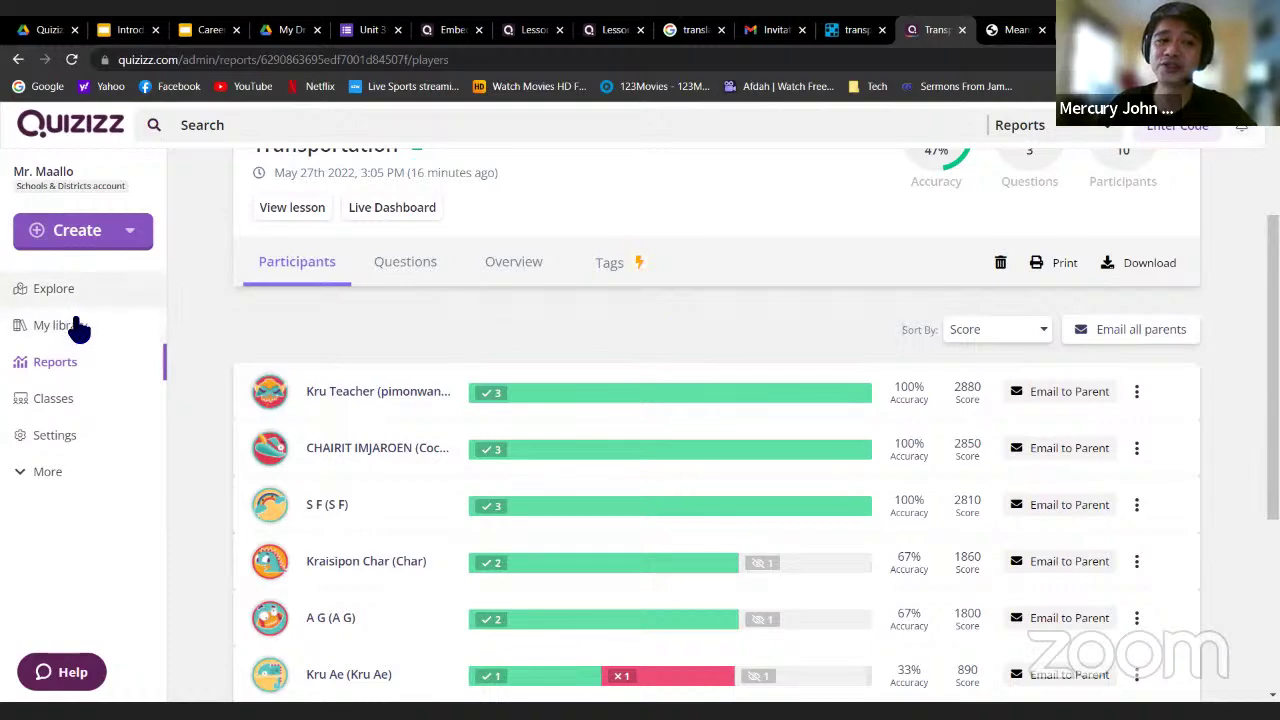
Open the Transportation lesson (8 slides, 10 plays) from My library
{"action": "left_click", "coordinate": [90, 143]}
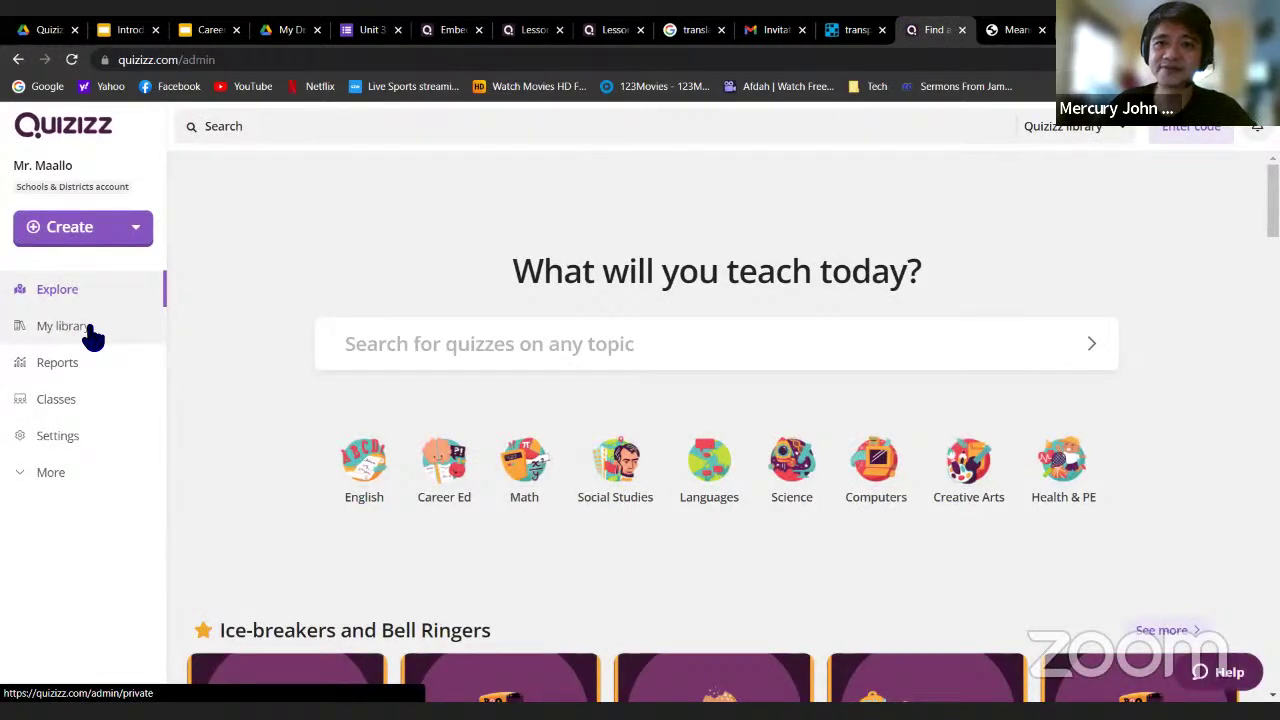
{"action": "left_click", "coordinate": [91, 337]}
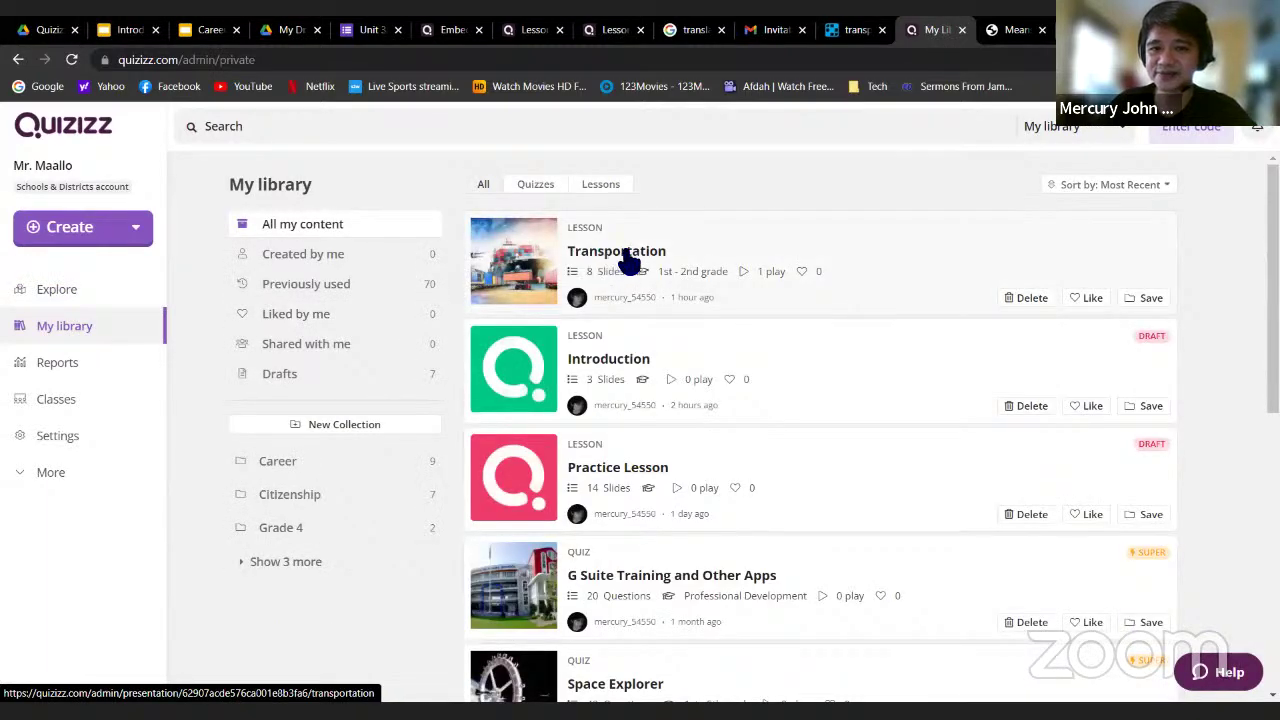
{"action": "left_click", "coordinate": [628, 261]}
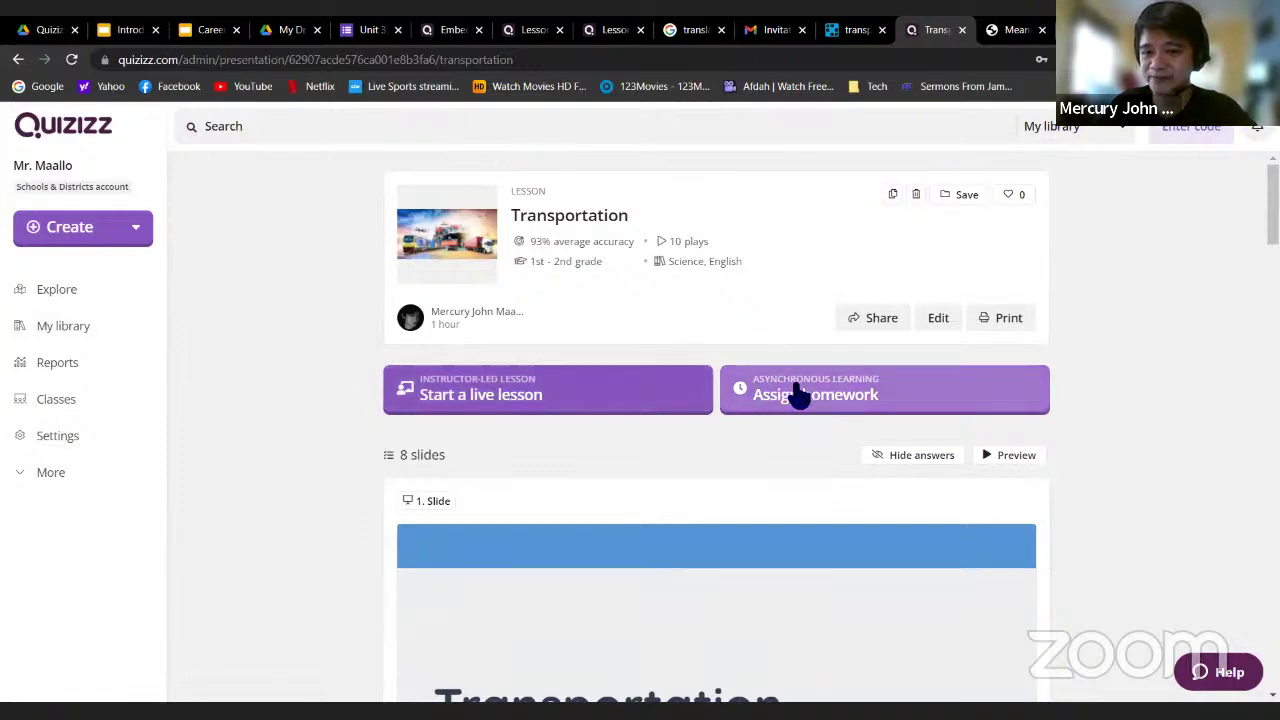
Assign Transportation as homework with the deadline Wednesday June 1 at 05:00 PM
{"action": "left_click", "coordinate": [885, 400]}
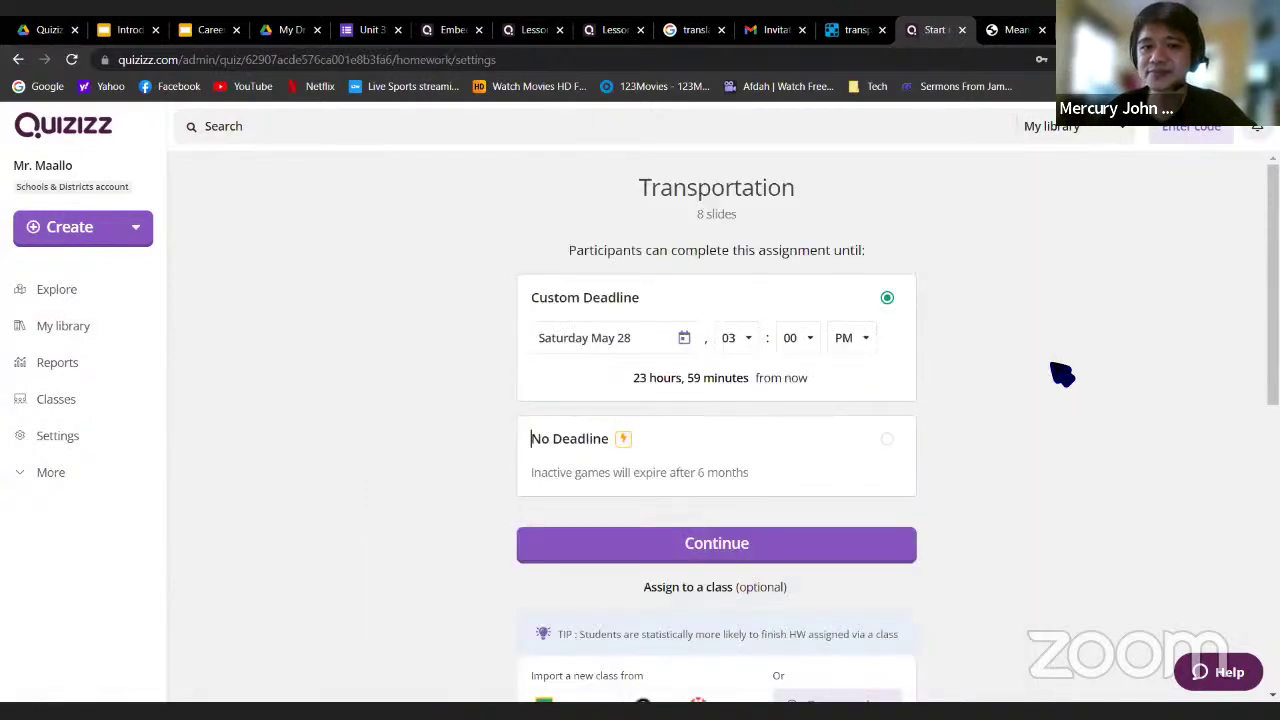
{"action": "scroll", "coordinate": [1062, 375], "scroll_direction": "down", "scroll_amount": 1}
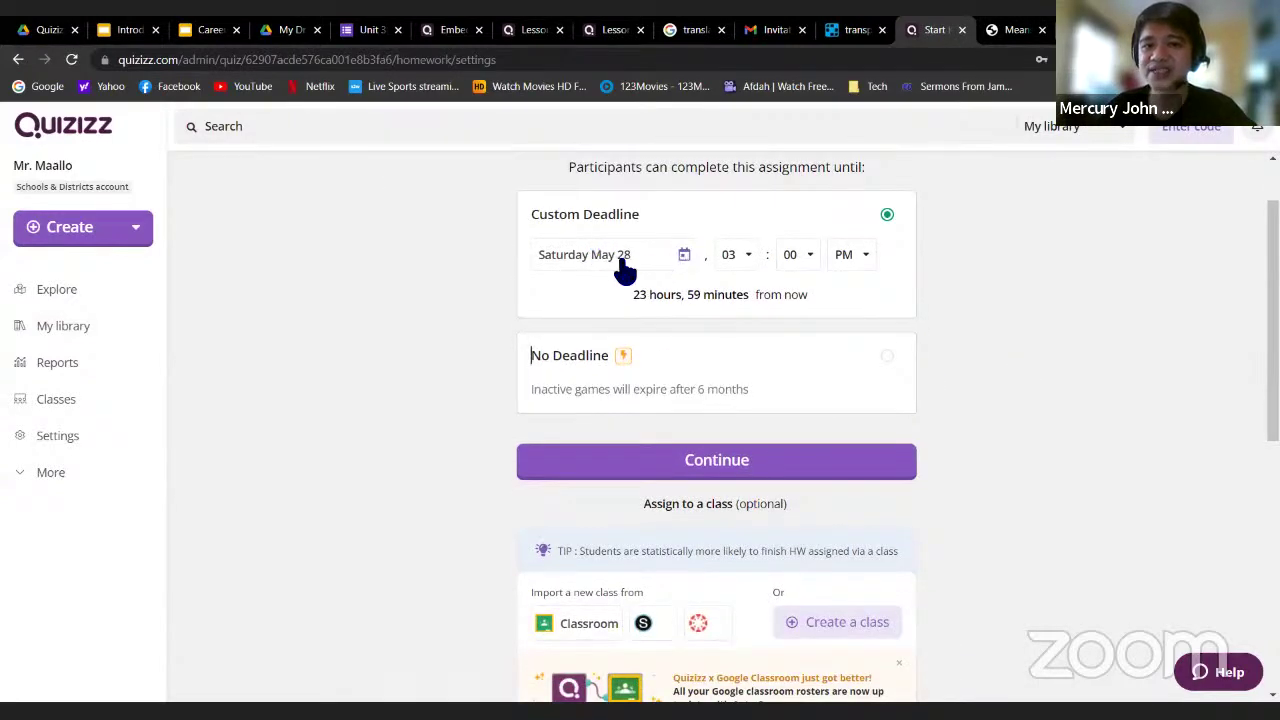
{"action": "left_click", "coordinate": [664, 262]}
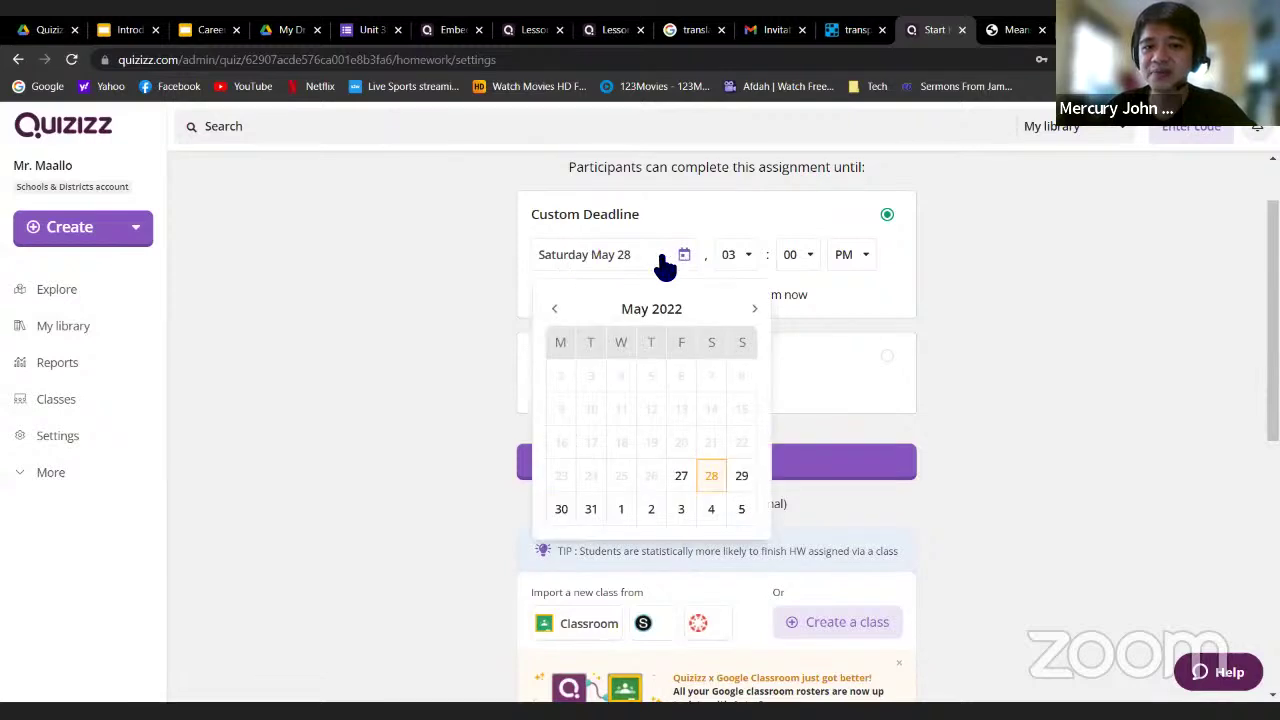
{"action": "left_click", "coordinate": [620, 510]}
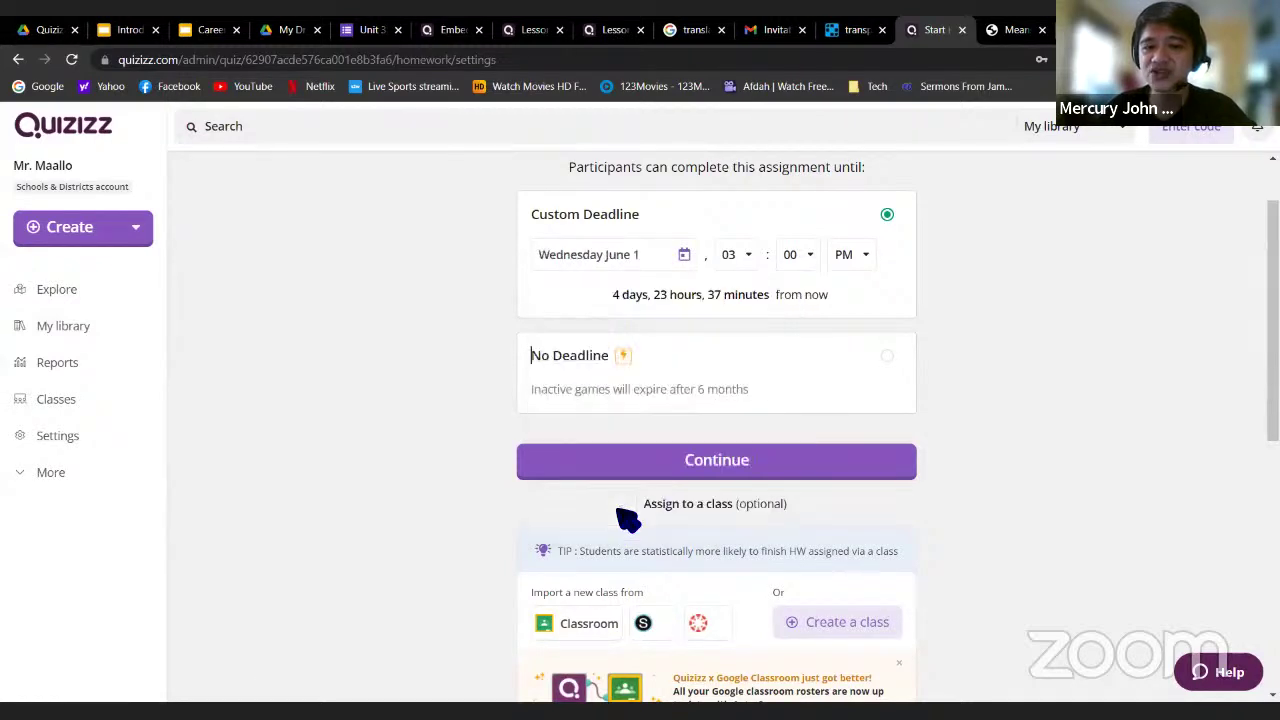
{"action": "left_click", "coordinate": [750, 258]}
{"action": "scroll", "coordinate": [740, 375], "scroll_direction": "down", "scroll_amount": 1}
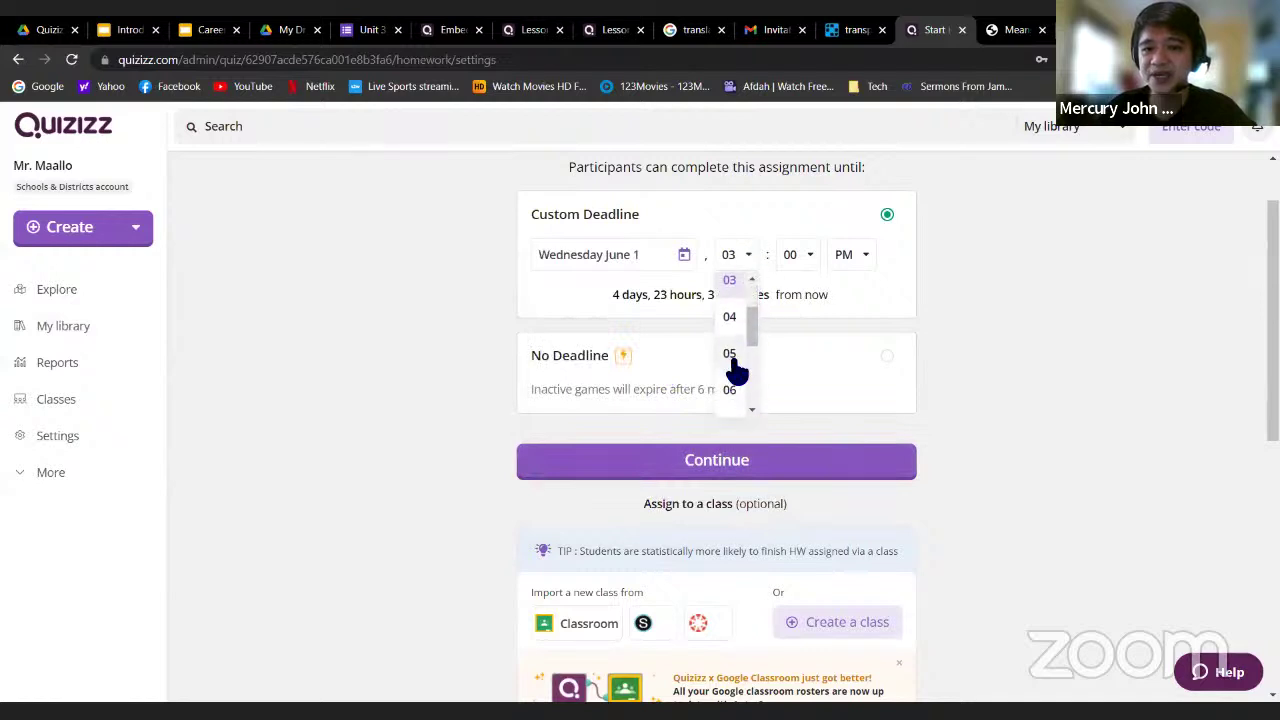
{"action": "left_click", "coordinate": [737, 369]}
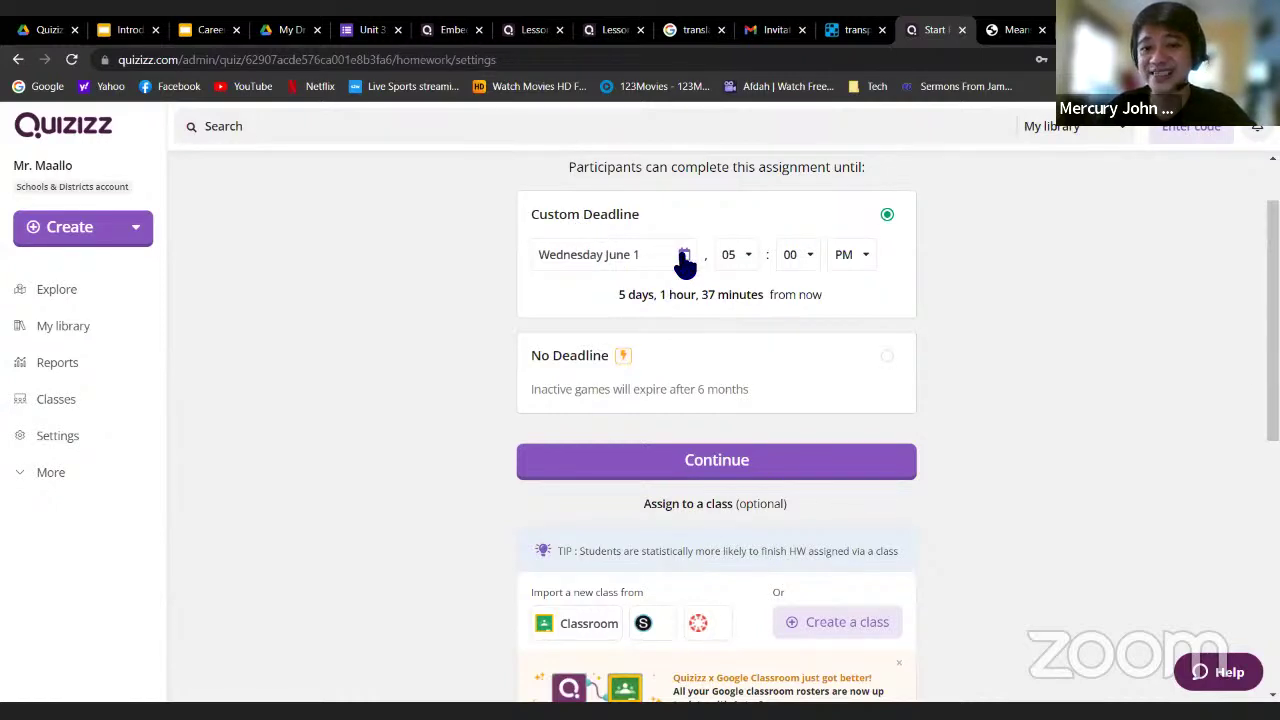
{"action": "scroll", "coordinate": [1058, 297], "scroll_direction": "down", "scroll_amount": 1}
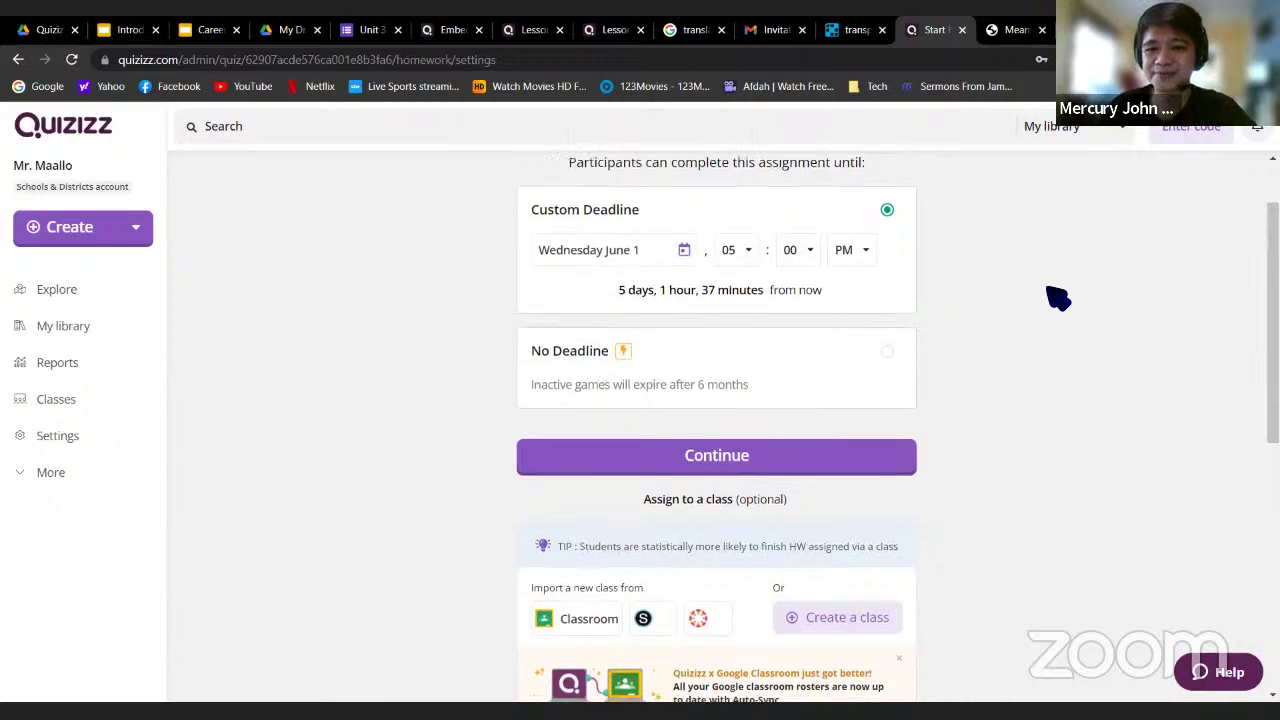
{"action": "scroll", "coordinate": [1057, 285], "scroll_direction": "down", "scroll_amount": 3}
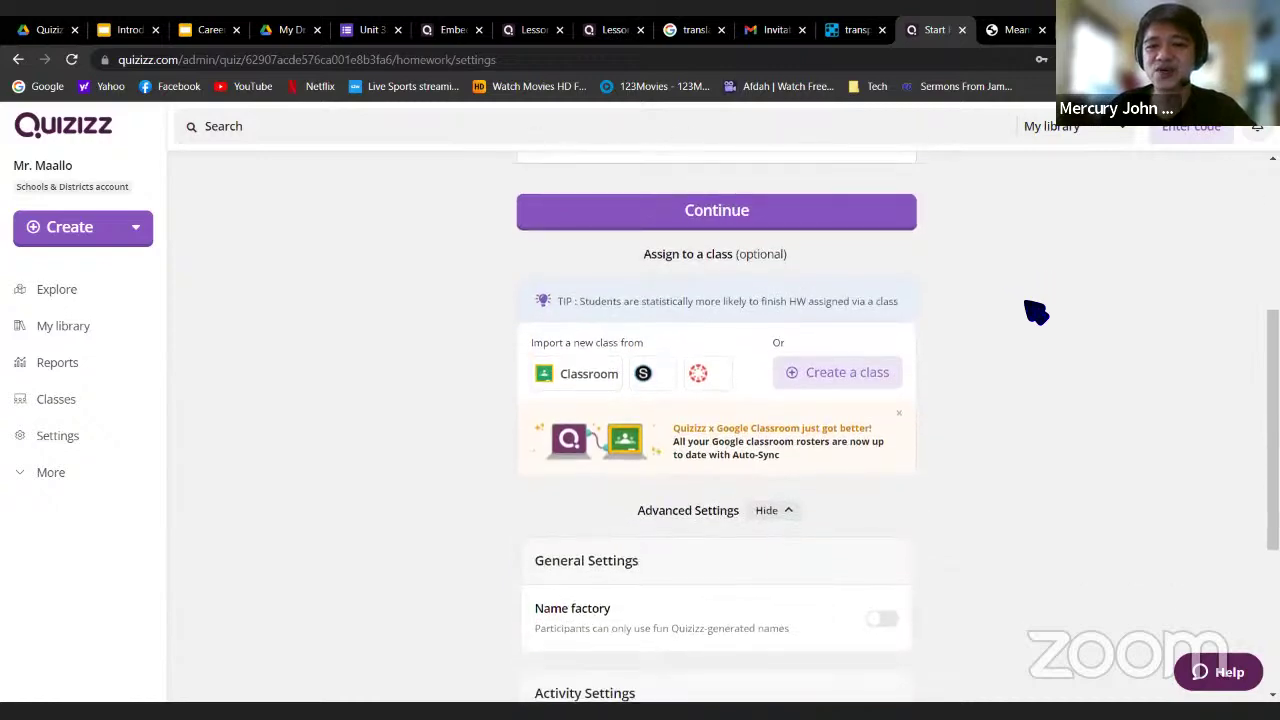
{"action": "scroll", "coordinate": [1035, 312], "scroll_direction": "up", "scroll_amount": 3}
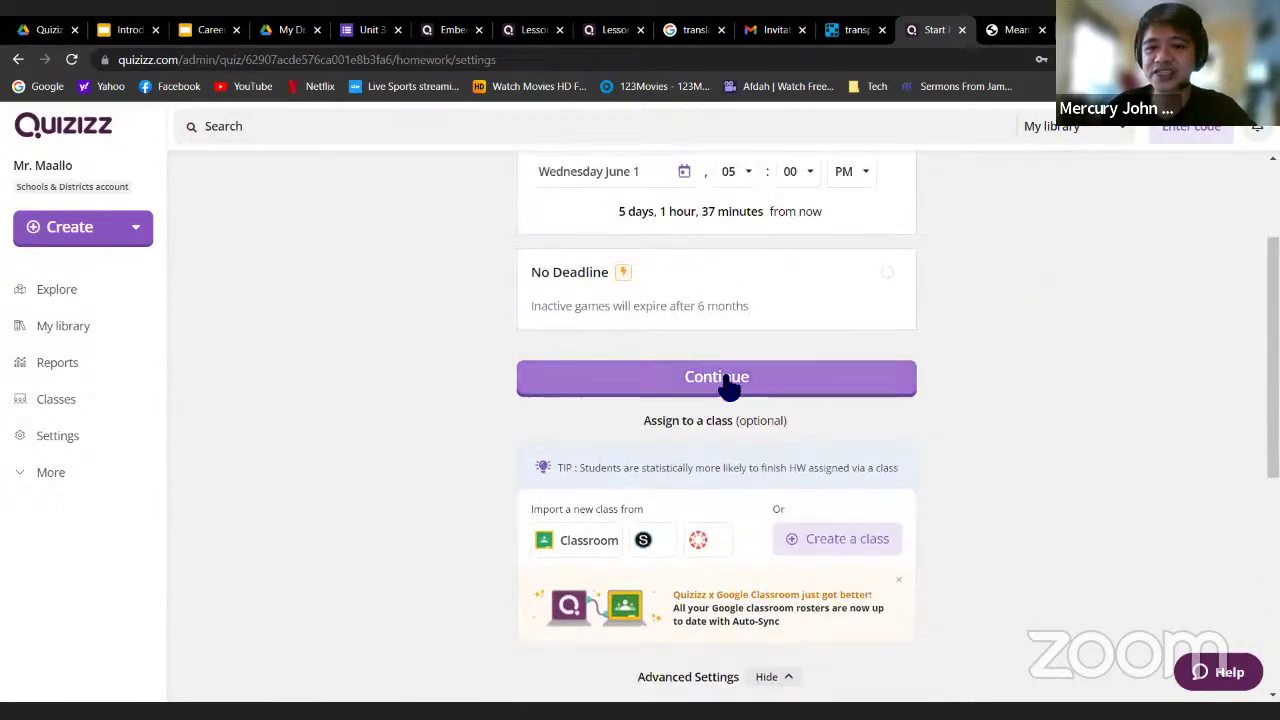
Create the homework assignment and copy its invite link to the clipboard
{"action": "left_click", "coordinate": [715, 385]}
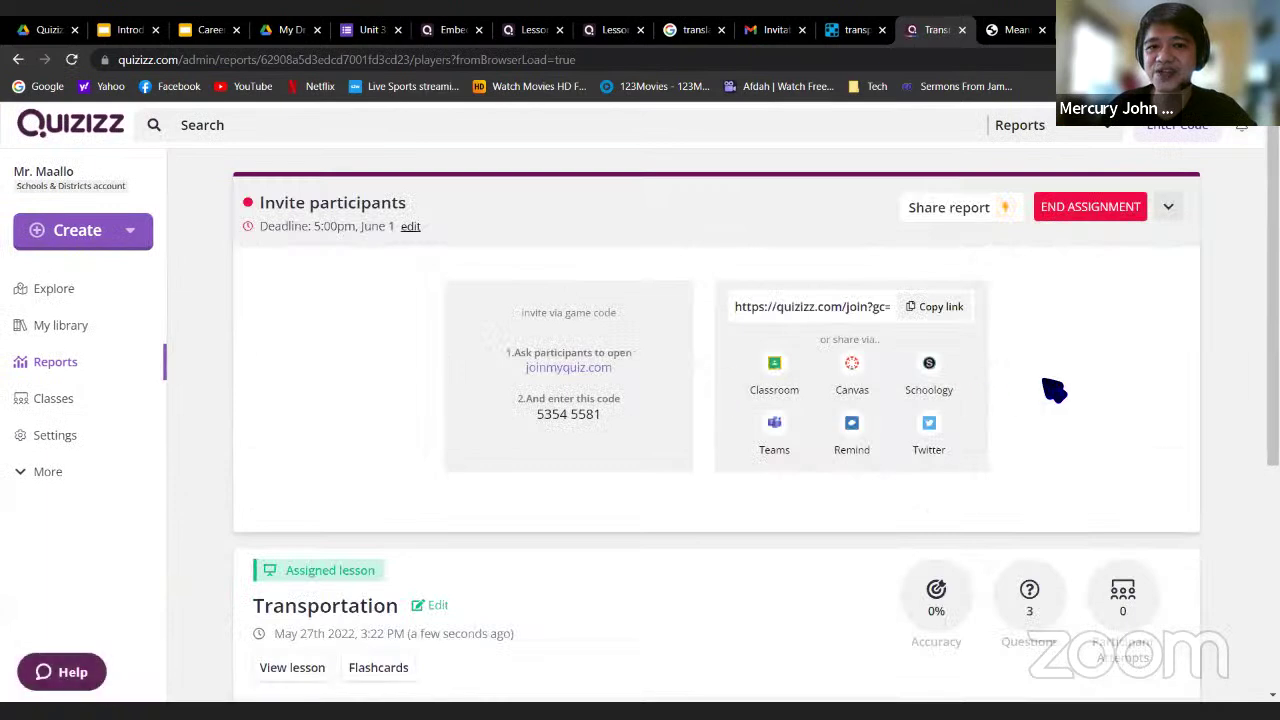
{"action": "scroll", "coordinate": [734, 415], "scroll_direction": "down", "scroll_amount": 1}
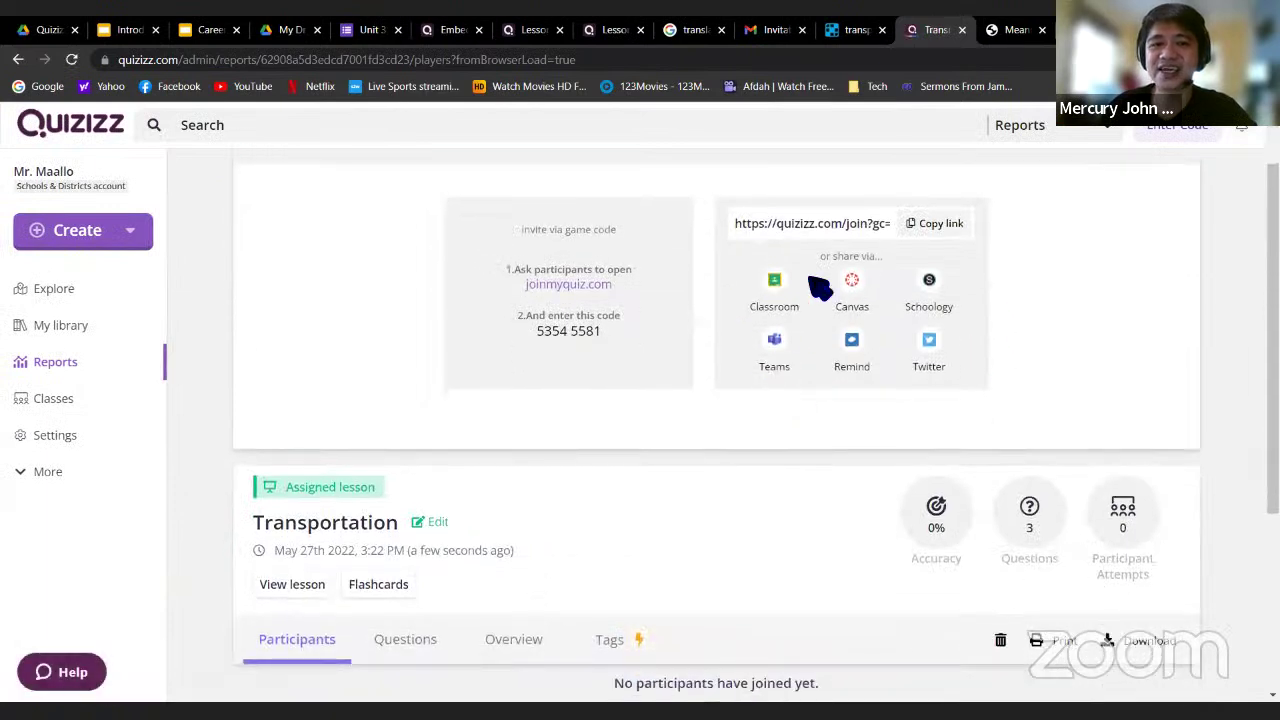
{"action": "left_click", "coordinate": [938, 228]}
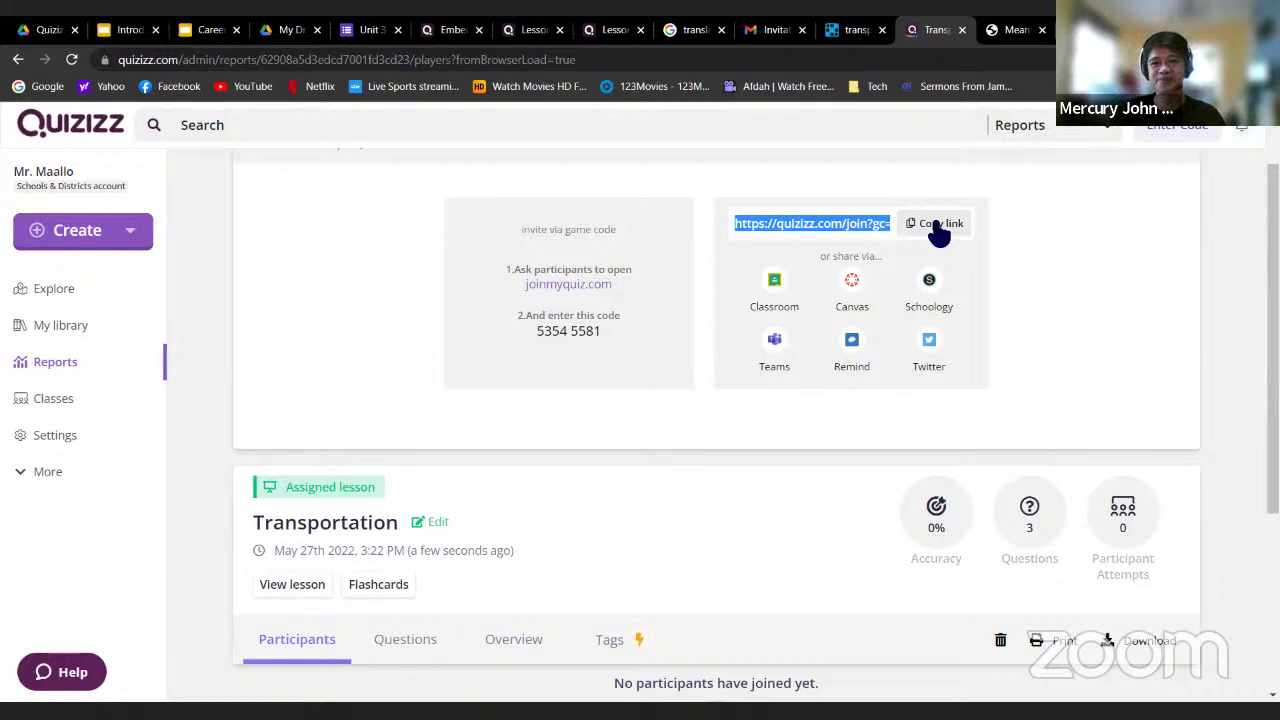
{"action": "left_click", "coordinate": [933, 232]}
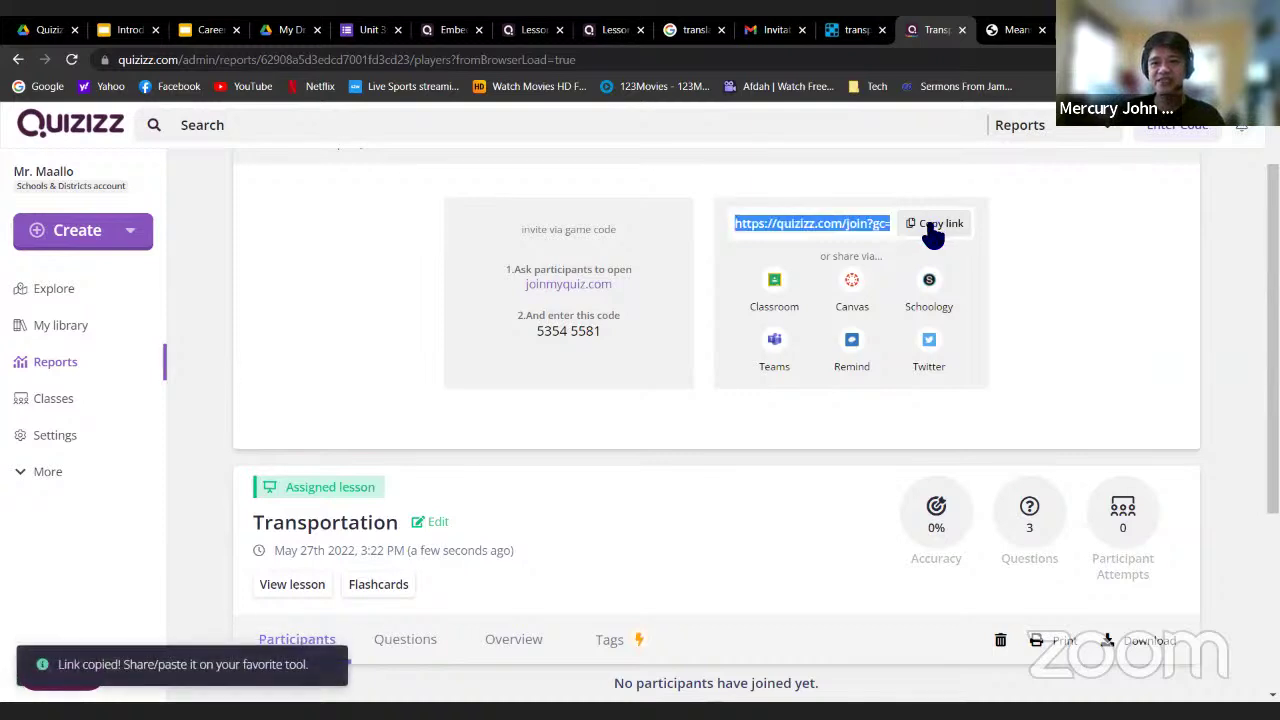
{"action": "left_click", "coordinate": [933, 229]}
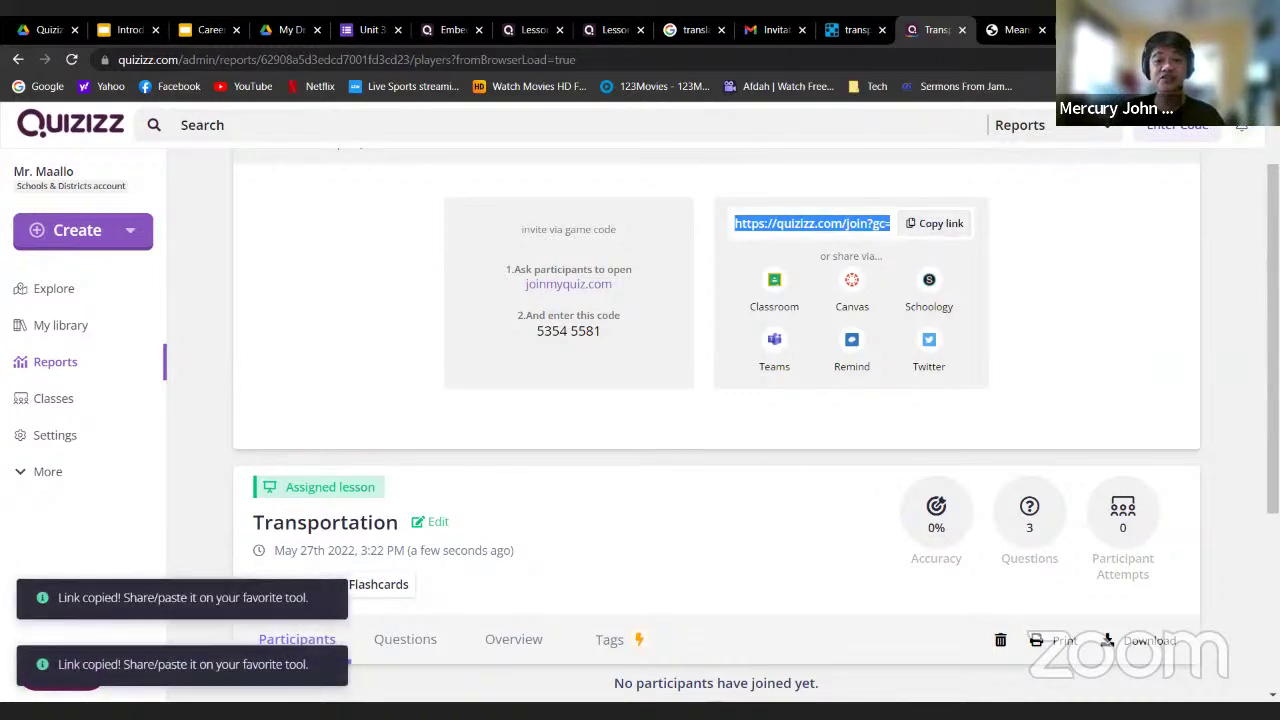
{"action": "left_click", "coordinate": [575, 599]}
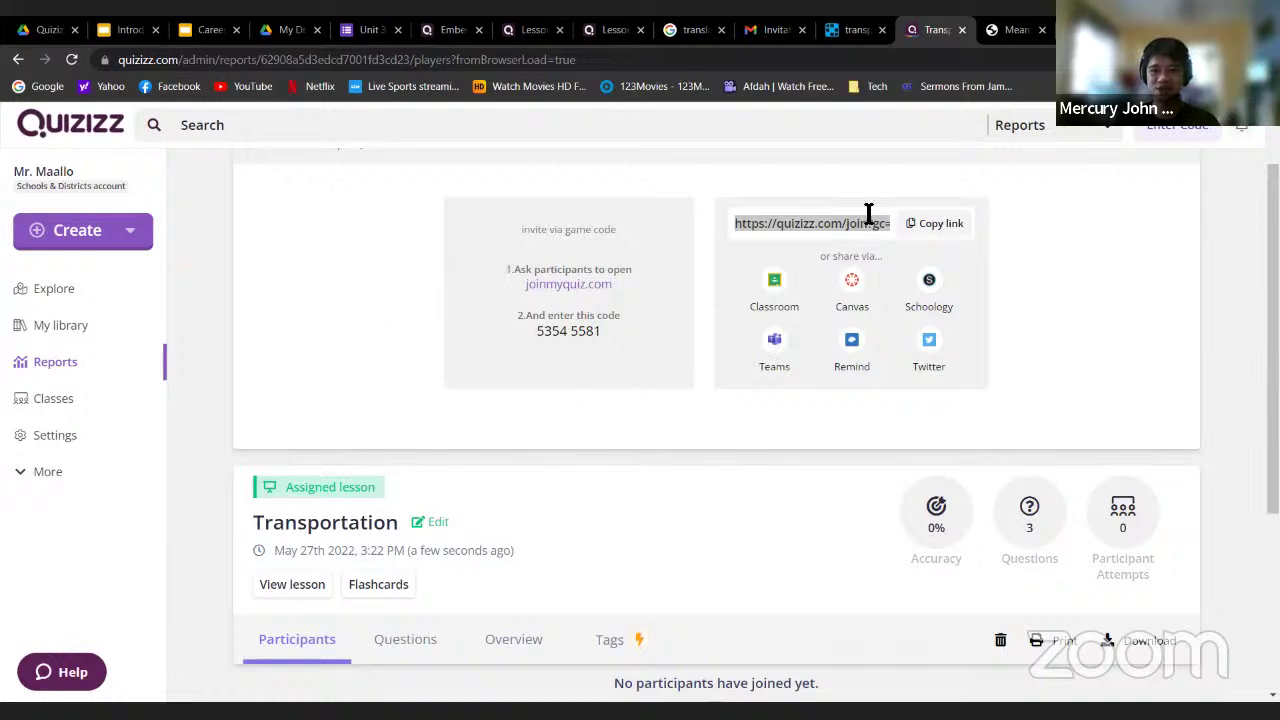
{"action": "left_click", "coordinate": [940, 224]}
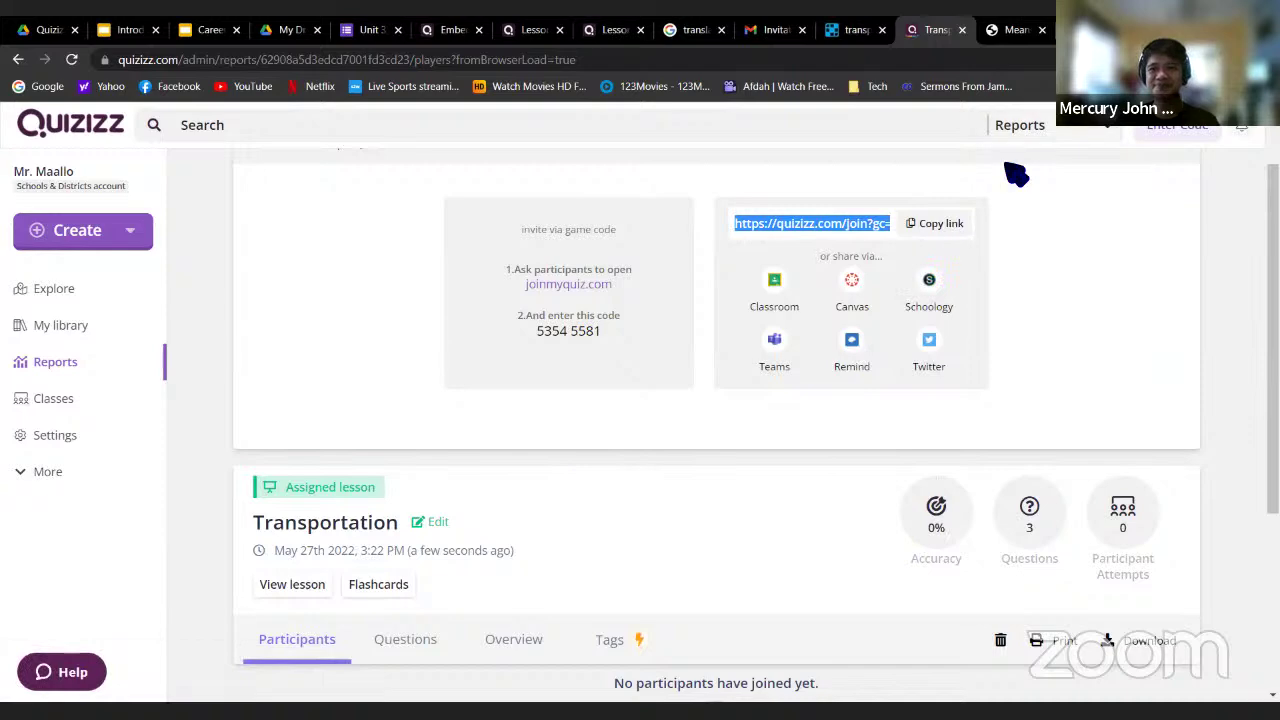
Load the copied Quizizz join link in a new Chrome tab
{"action": "key", "text": "ctrl+t"}
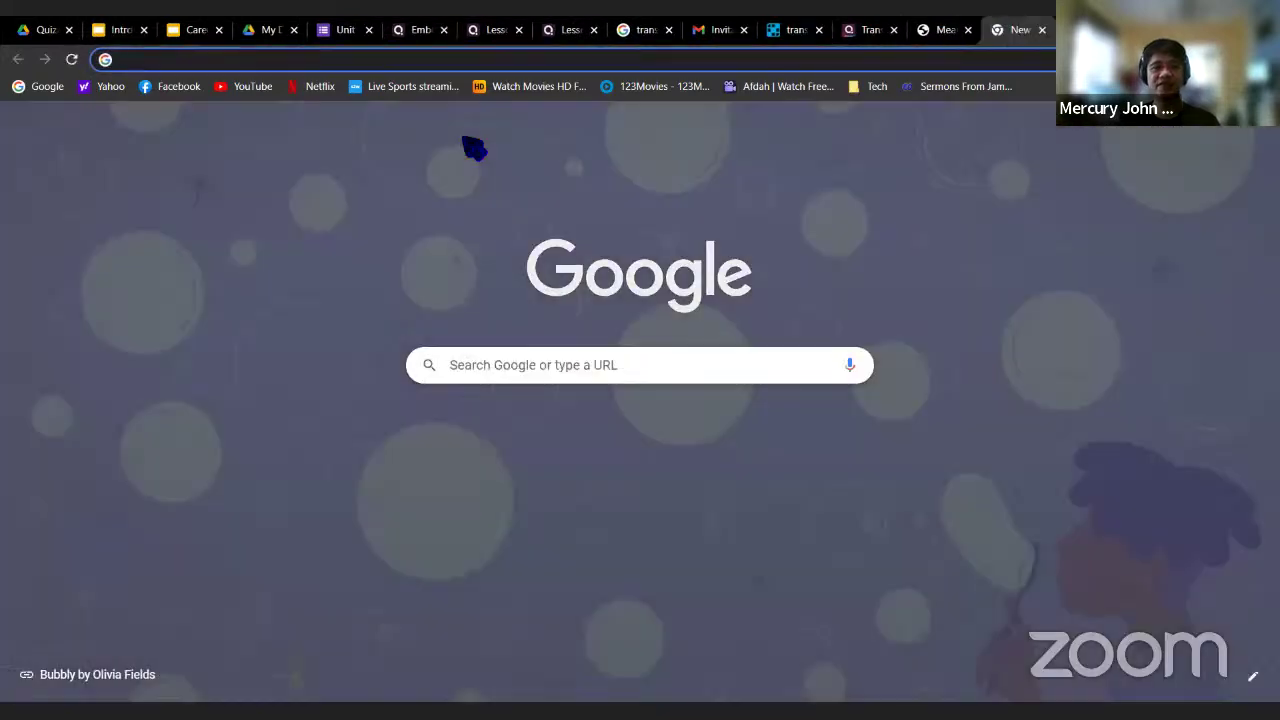
{"action": "key", "text": "ctrl+v"}
{"action": "key", "text": "Return"}
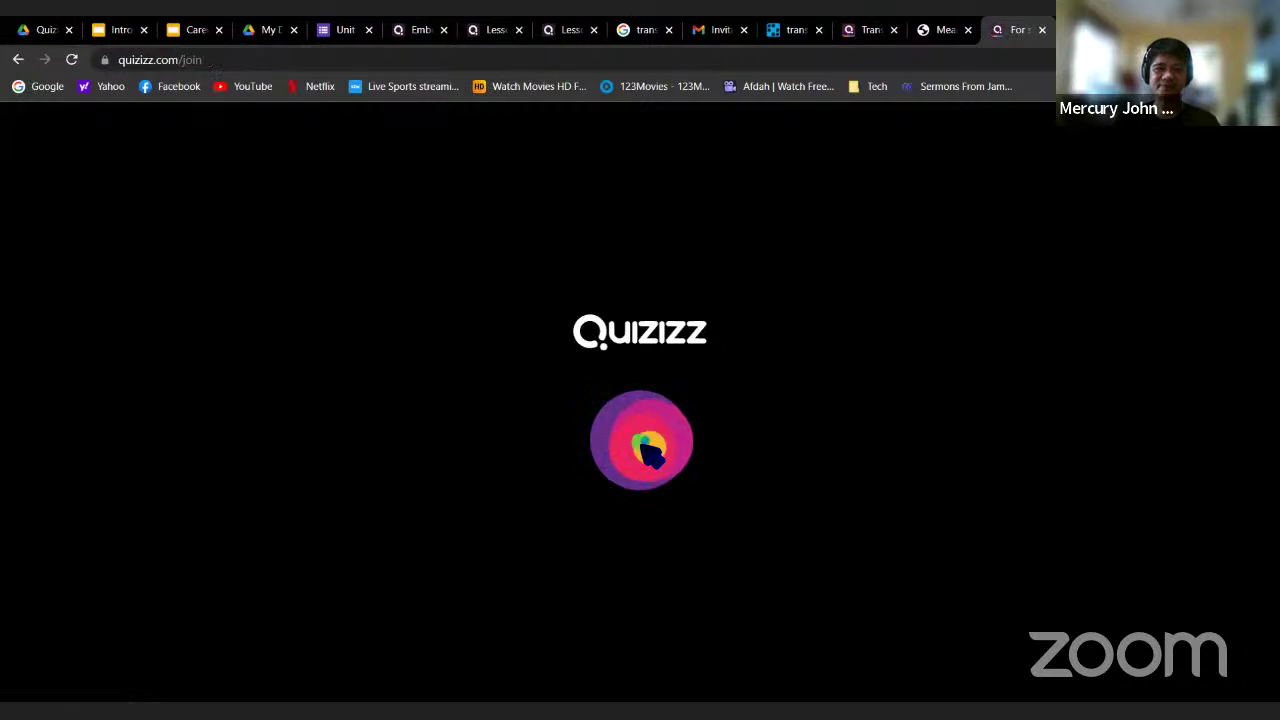
Join as a student, answer 'bus' on the land-transport question, then Save & Exit
{"action": "left_click", "coordinate": [636, 320]}
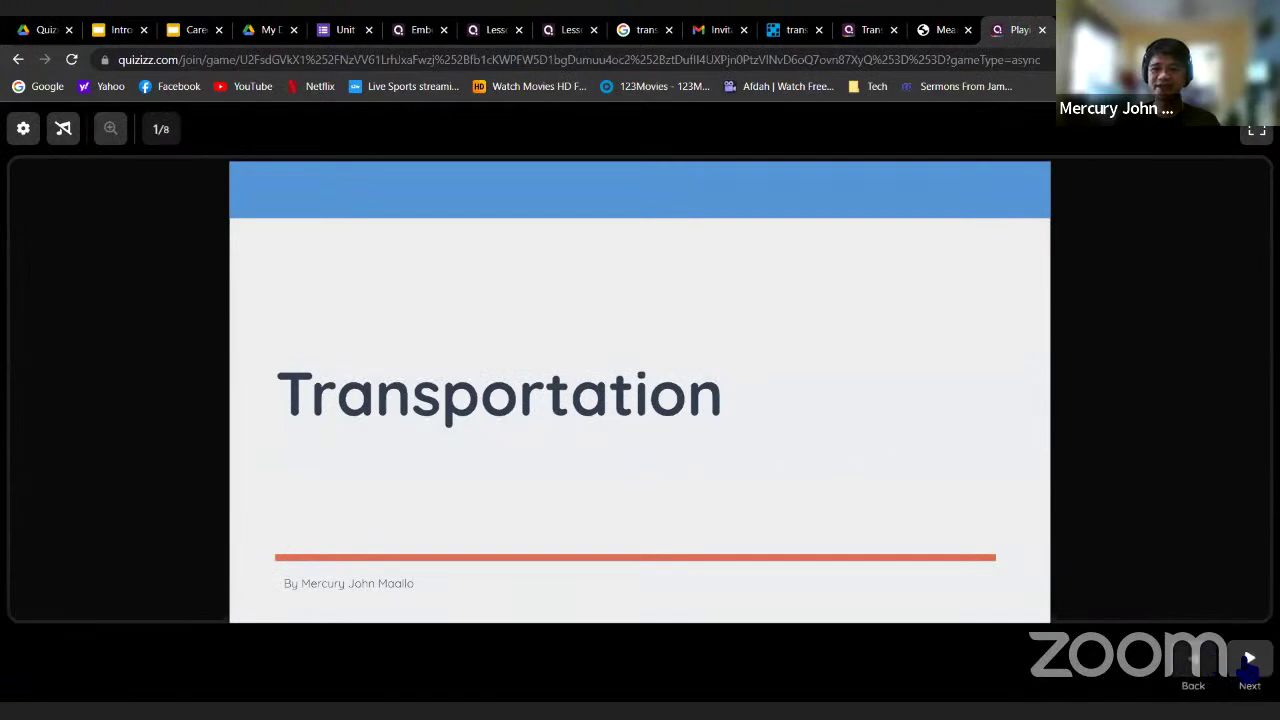
{"action": "left_click", "coordinate": [1248, 664]}
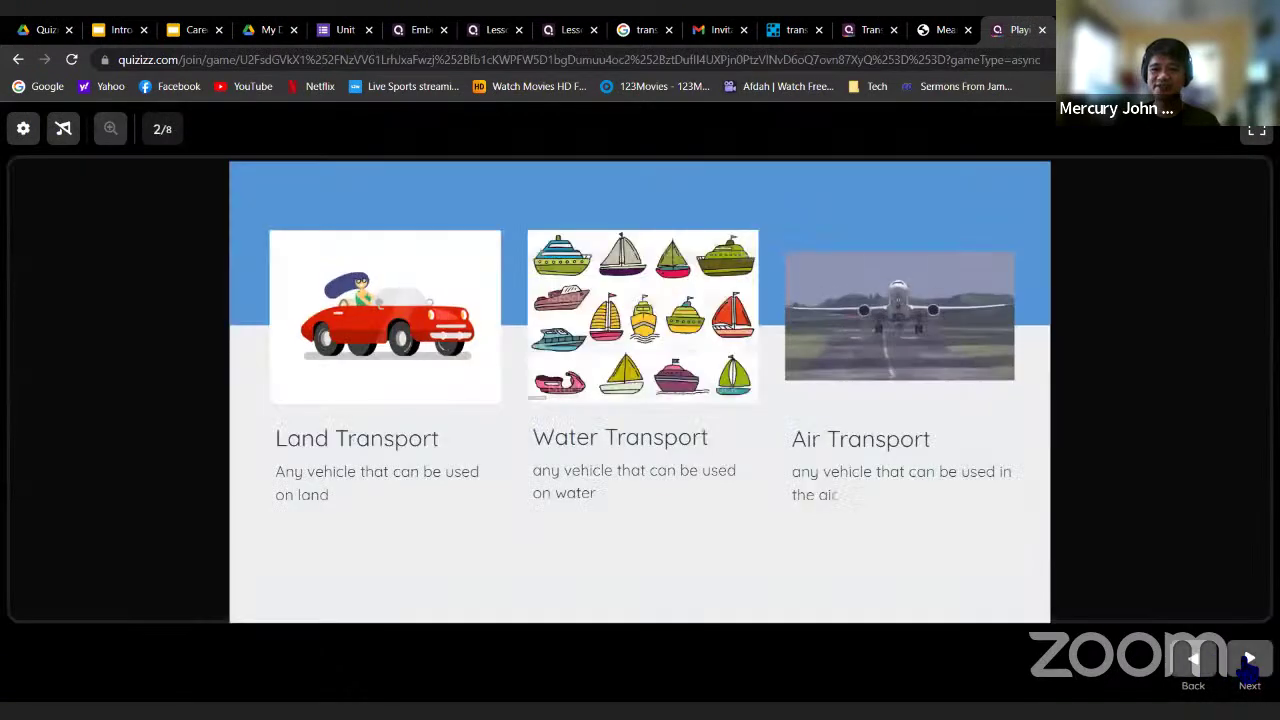
{"action": "left_click", "coordinate": [1248, 664]}
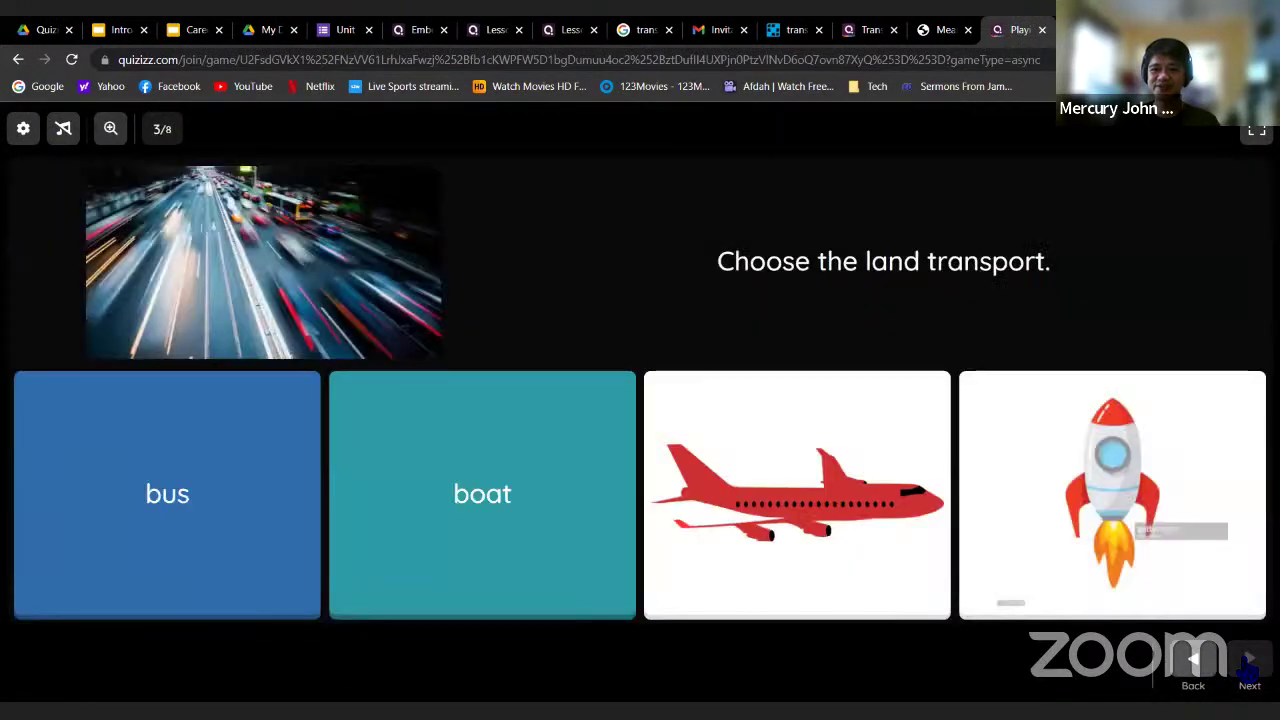
{"action": "left_click", "coordinate": [1248, 664]}
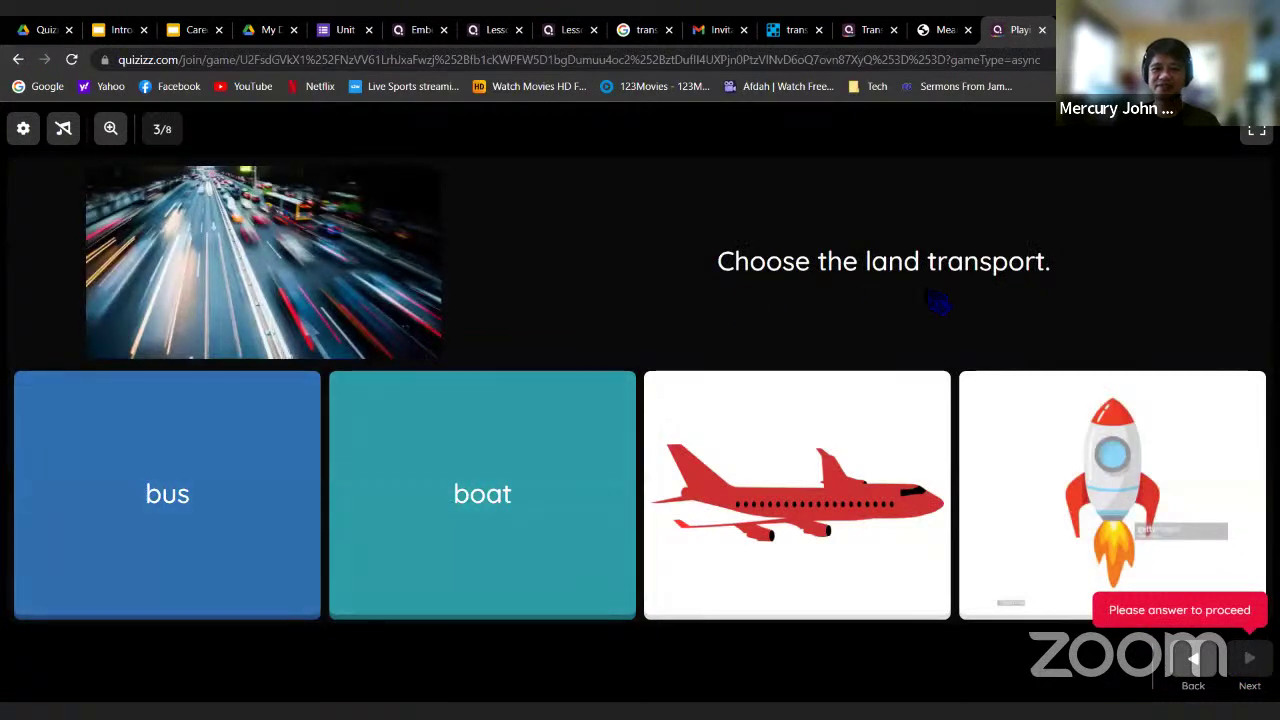
{"action": "left_click", "coordinate": [237, 517]}
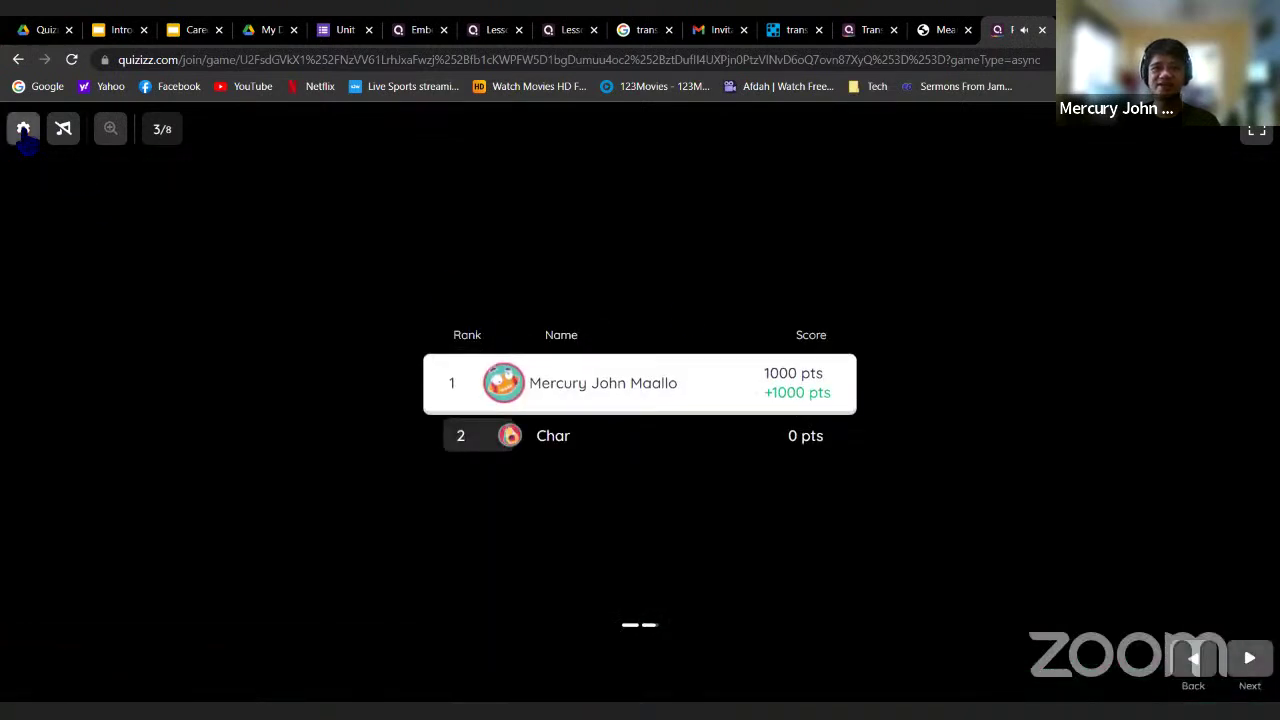
{"action": "left_click", "coordinate": [24, 130]}
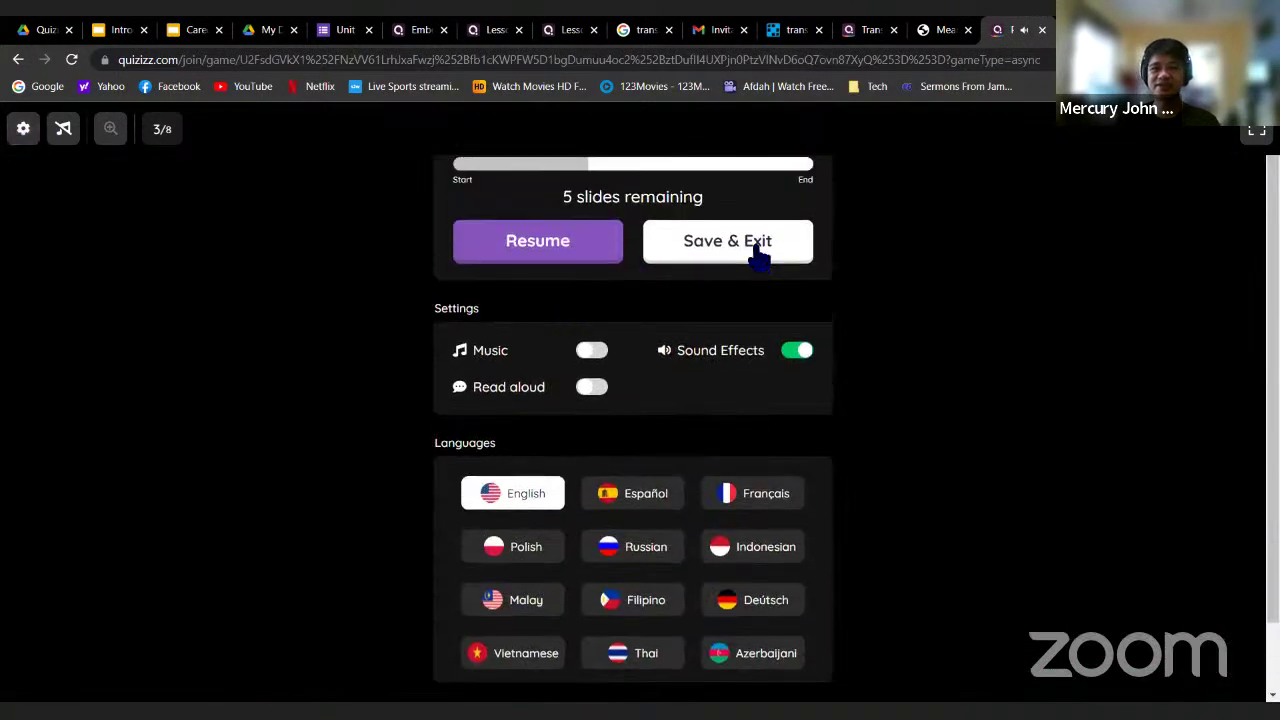
{"action": "left_click", "coordinate": [758, 254]}
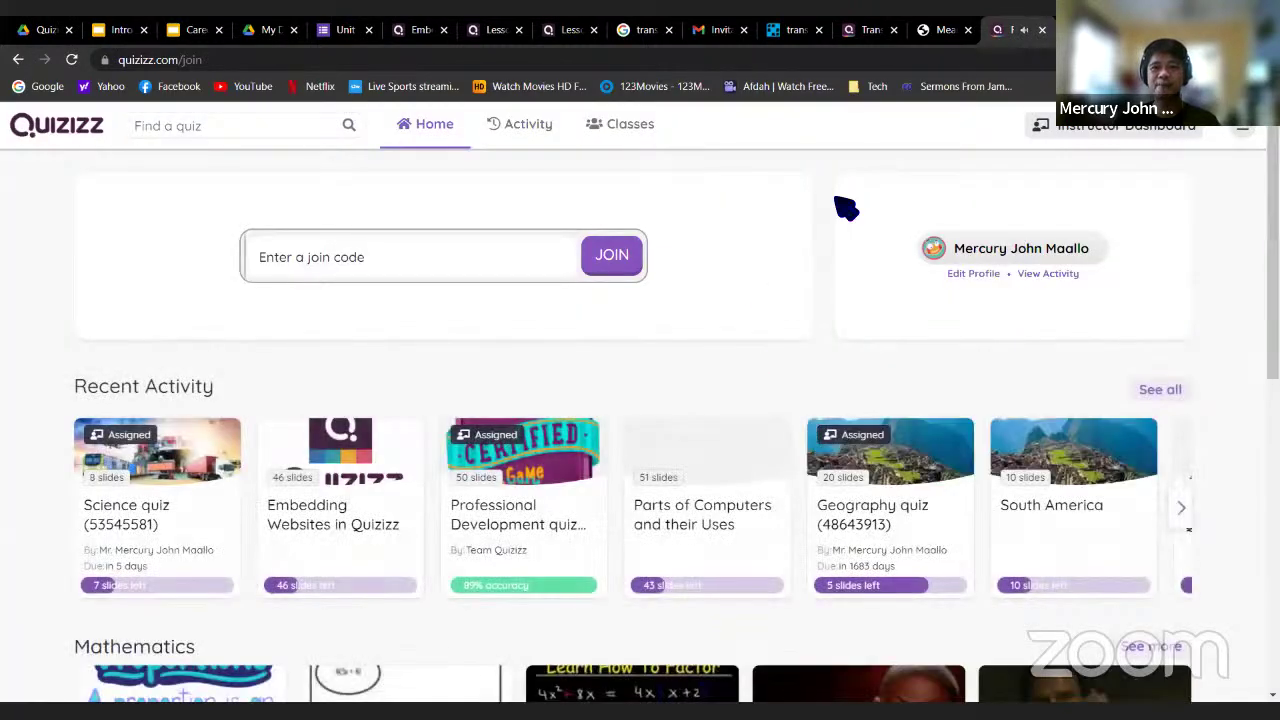
Close the student lesson and transportation tabs, return to the Transportation report, and open My library
{"action": "left_click", "coordinate": [1042, 31]}
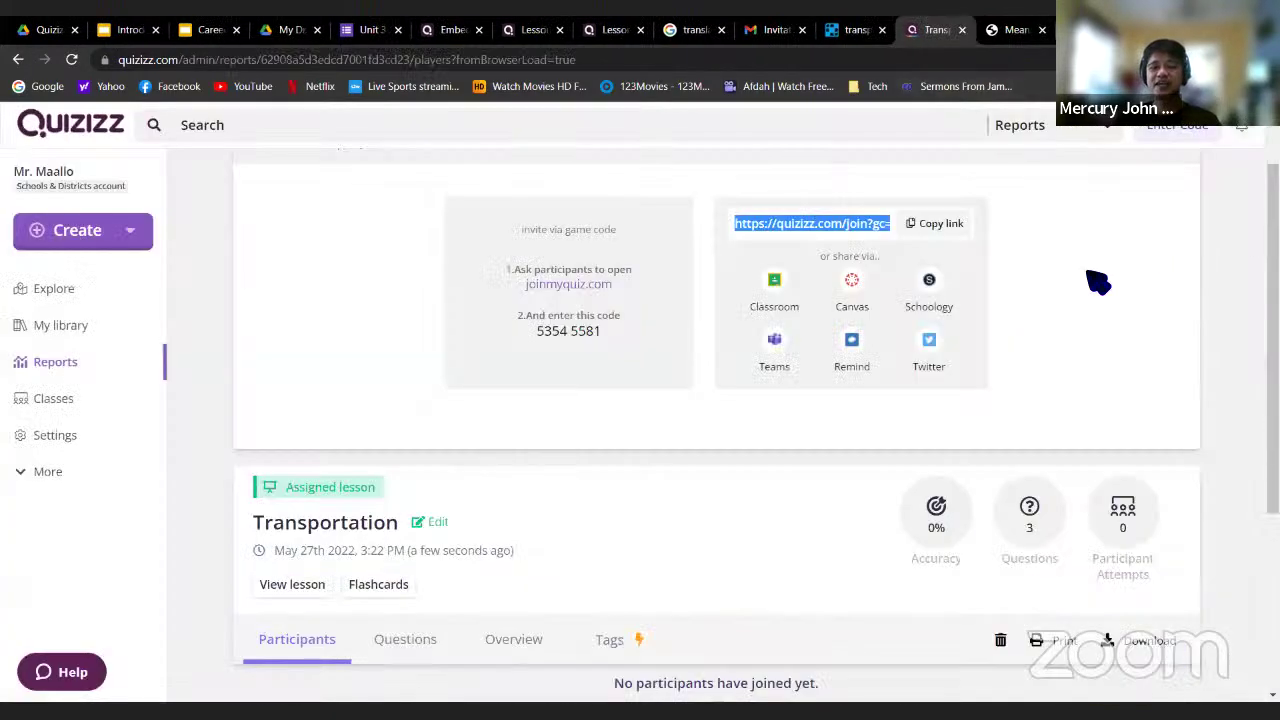
{"action": "scroll", "coordinate": [1098, 283], "scroll_direction": "up", "scroll_amount": 1}
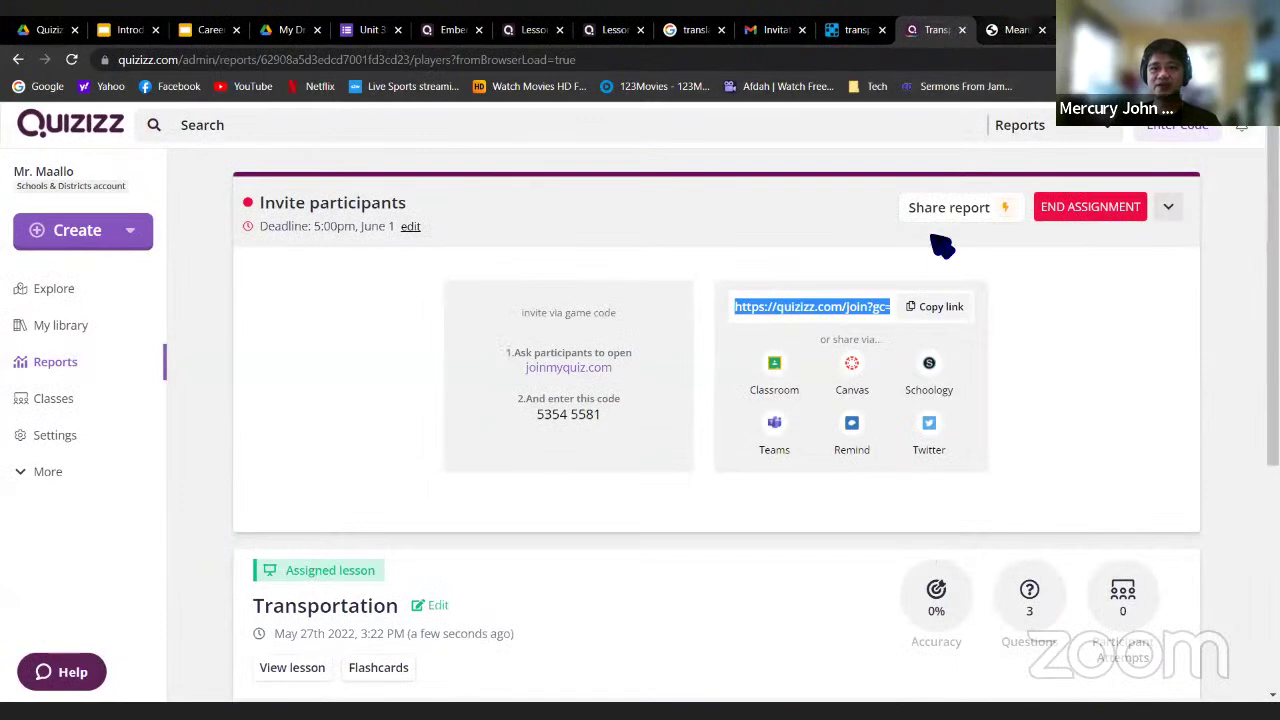
{"action": "left_click", "coordinate": [1014, 30]}
{"action": "scroll", "coordinate": [952, 195], "scroll_direction": "up", "scroll_amount": 3}
{"action": "left_click", "coordinate": [1042, 30]}
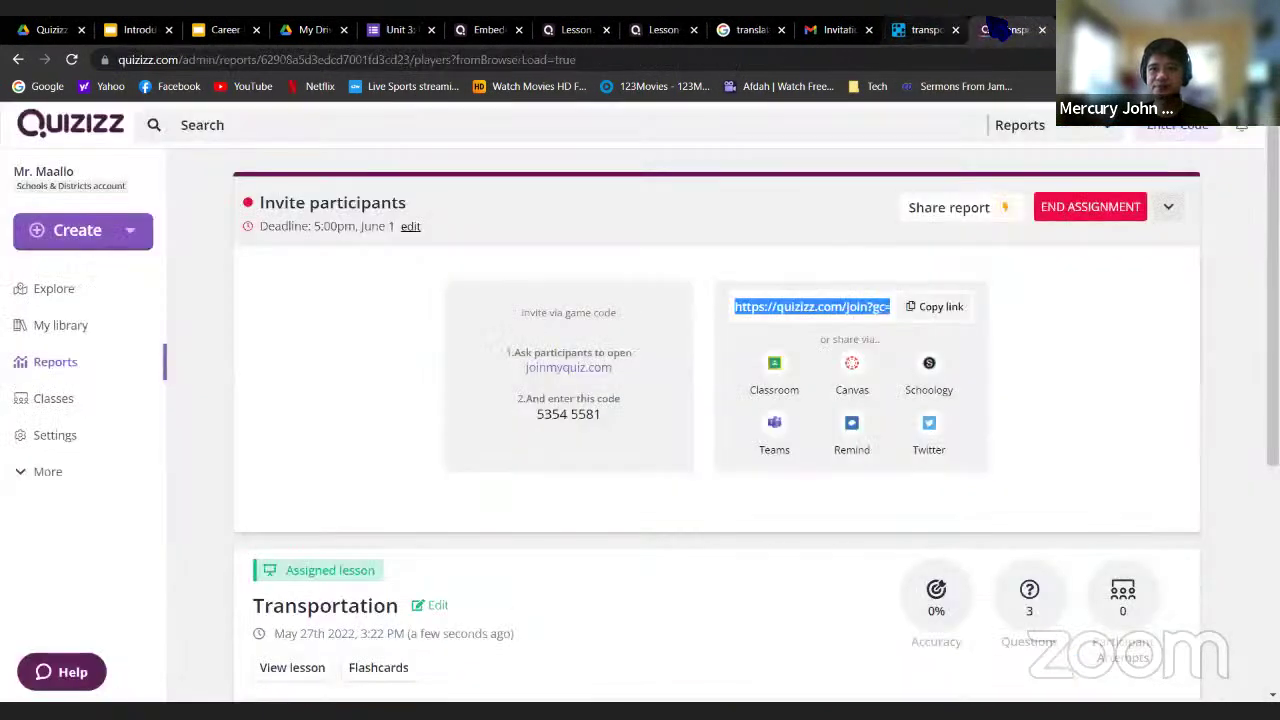
{"action": "left_click", "coordinate": [68, 326]}
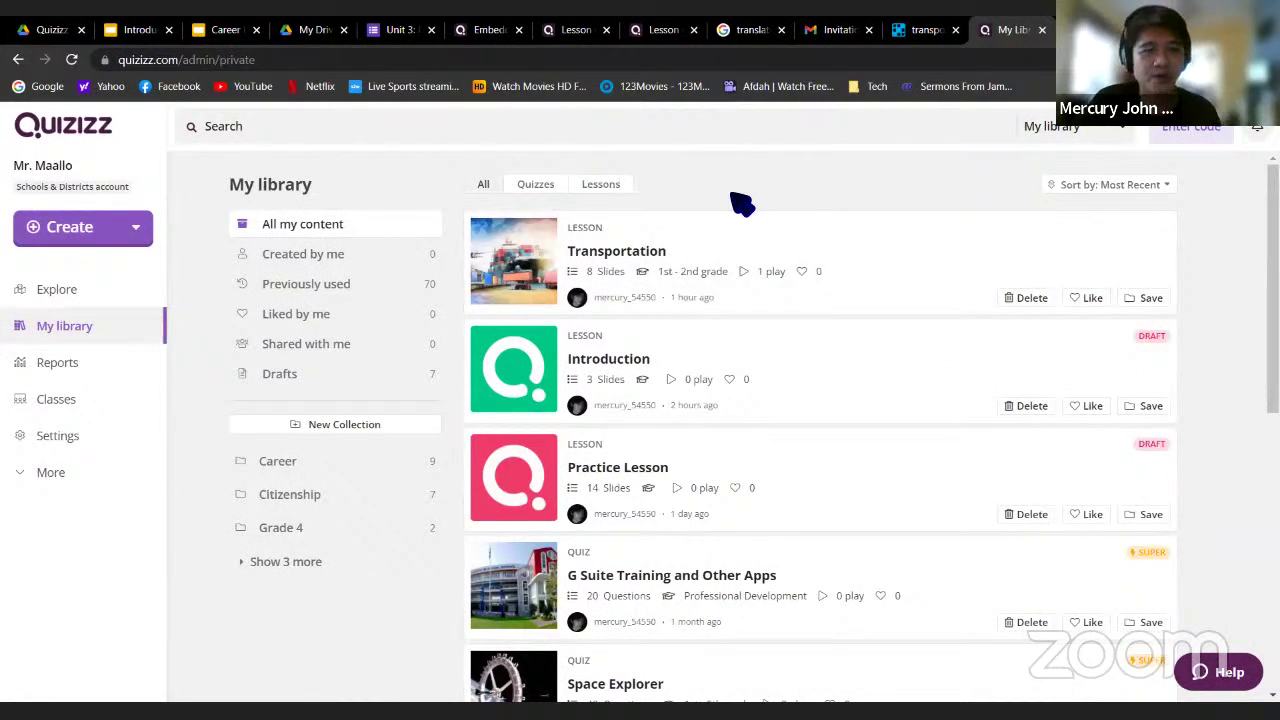
Open the Transportation lesson's detail page from My library and launch it in the editor
{"action": "left_click", "coordinate": [638, 255]}
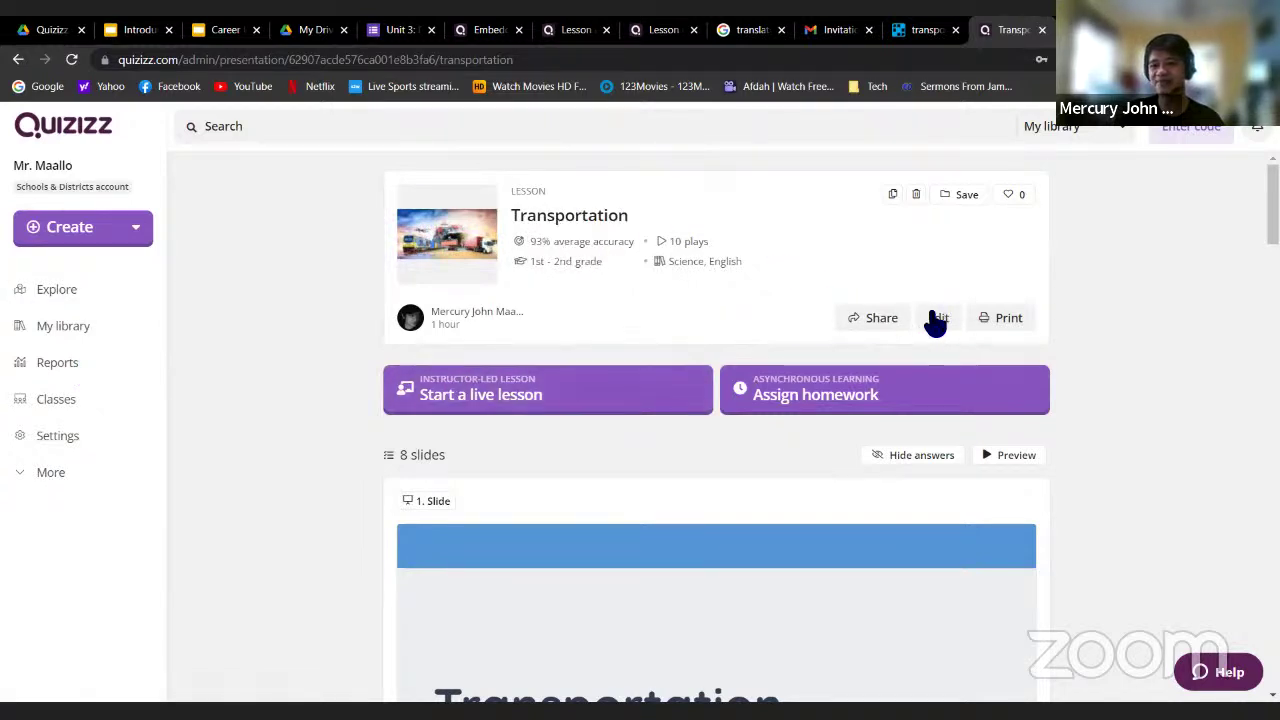
{"action": "left_click", "coordinate": [941, 320]}
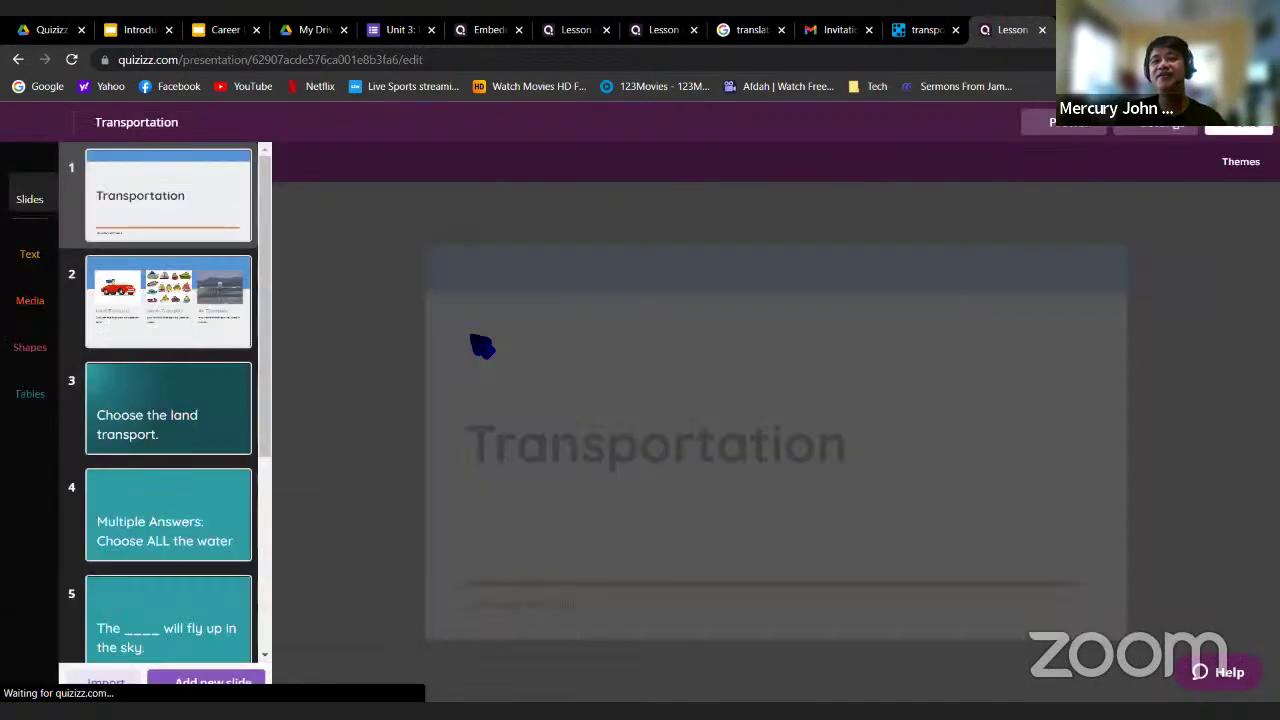
{"action": "scroll", "coordinate": [238, 376], "scroll_direction": "down", "scroll_amount": 1}
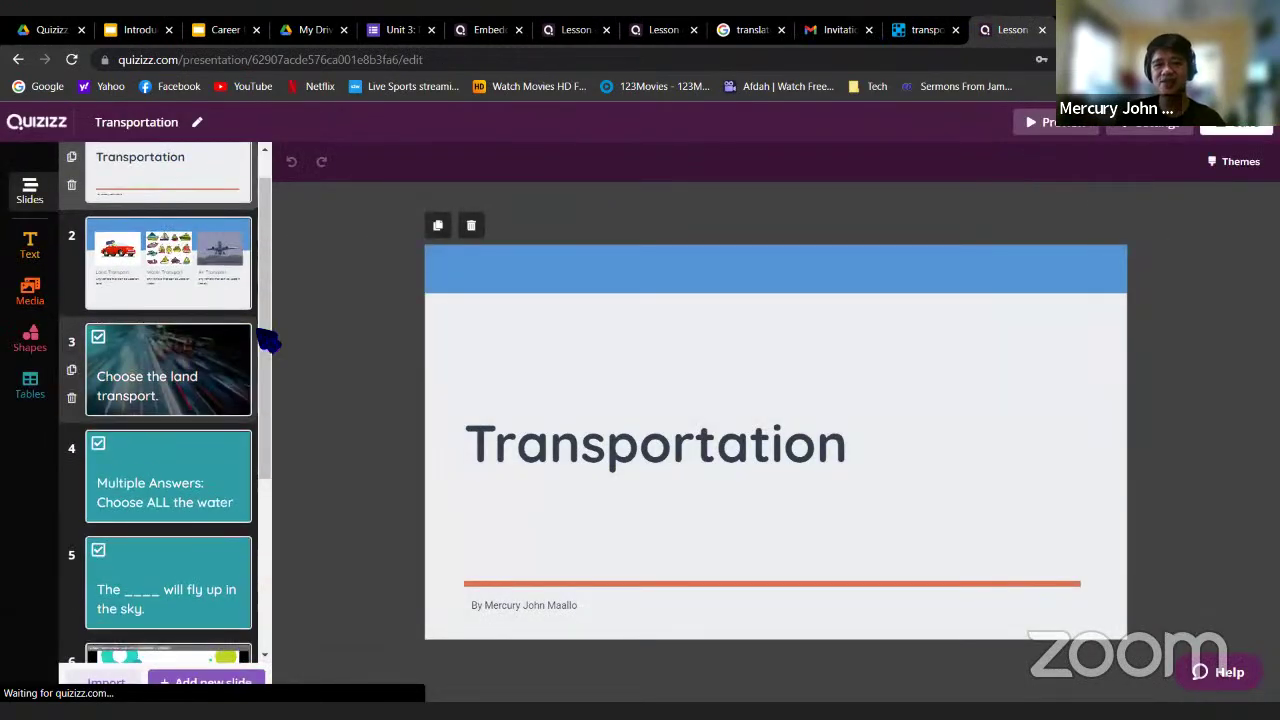
Add a new Draw slide titled 'Draw a bus' and choose an Image background
{"action": "mouse_move", "coordinate": [264, 334]}
{"action": "left_mouse_down"}
{"action": "mouse_move", "coordinate": [271, 433]}
{"action": "mouse_move", "coordinate": [266, 310]}
{"action": "left_mouse_up"}
{"action": "left_click_drag", "start_coordinate": [274, 463], "coordinate": [163, 680]}
{"action": "left_click", "coordinate": [175, 688]}
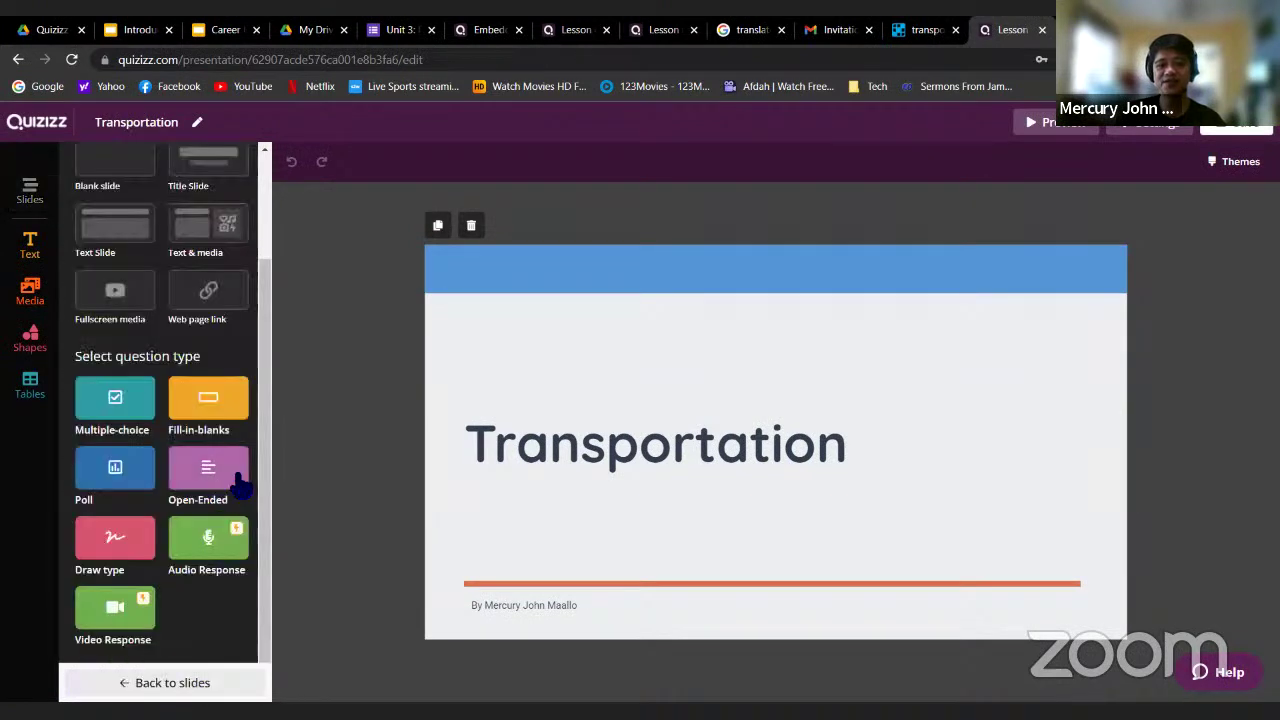
{"action": "left_click", "coordinate": [115, 545]}
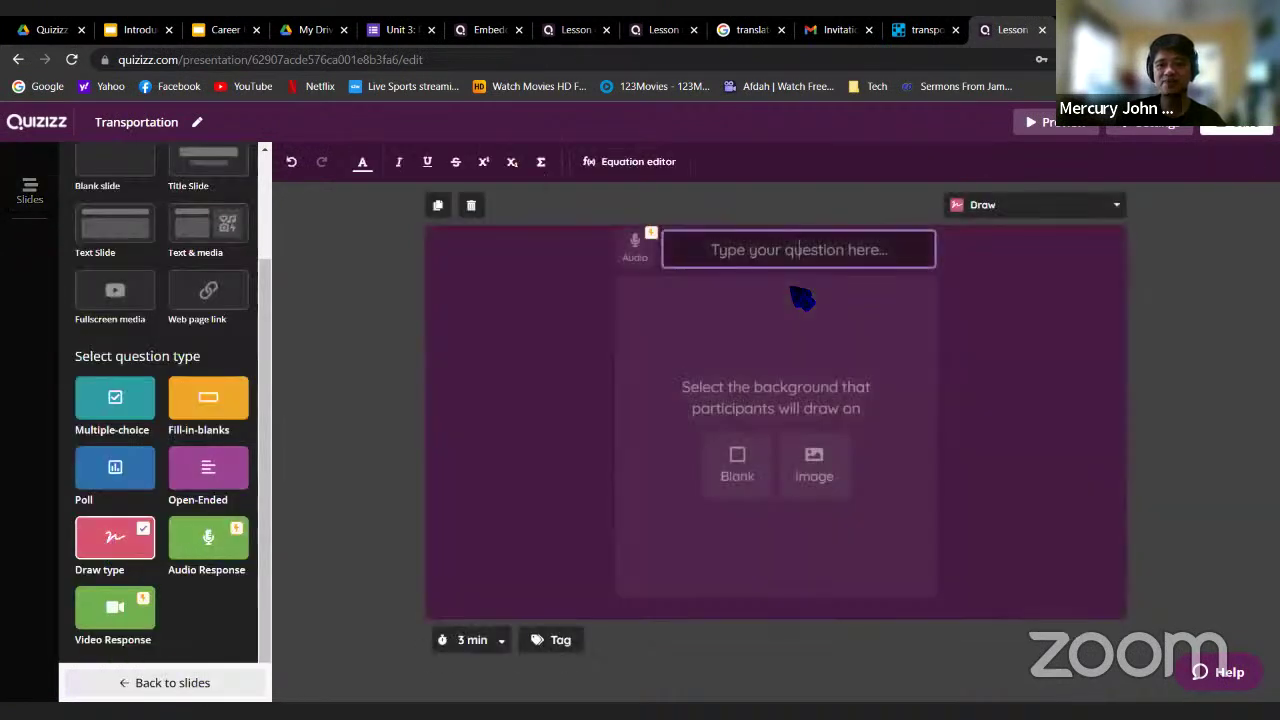
{"action": "type", "text": "Draw "}
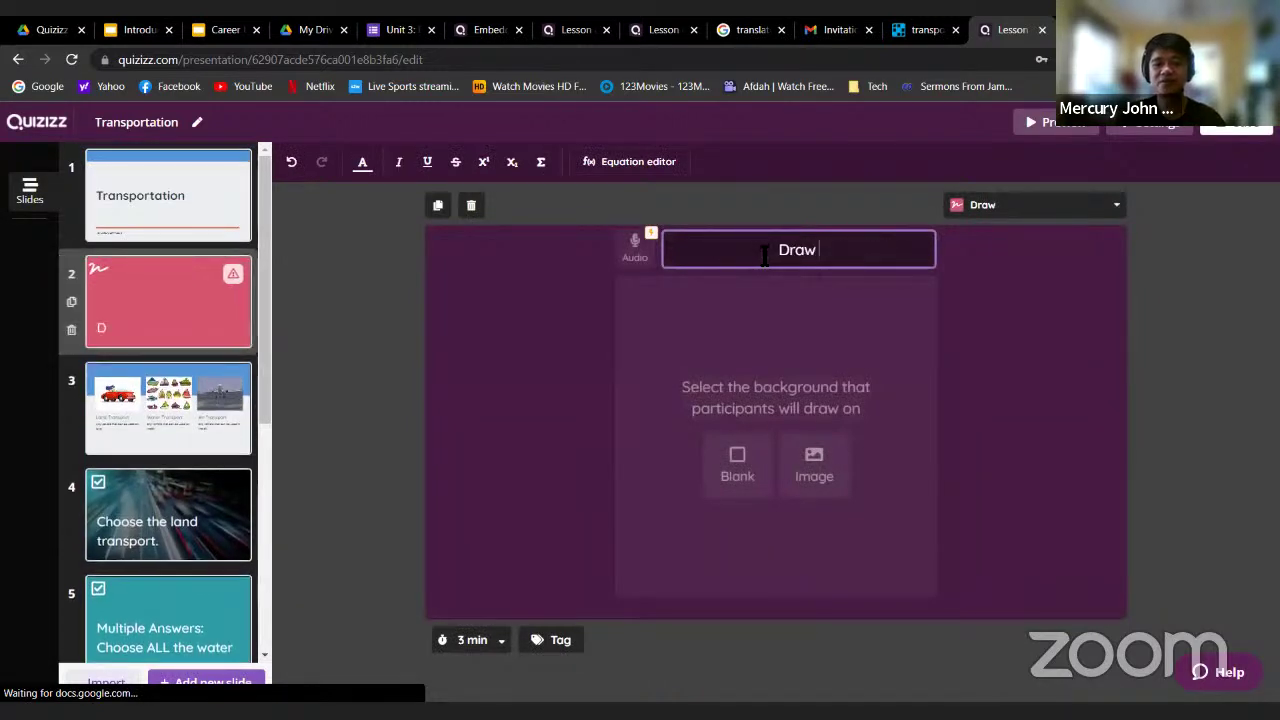
{"action": "type", "text": "a "}
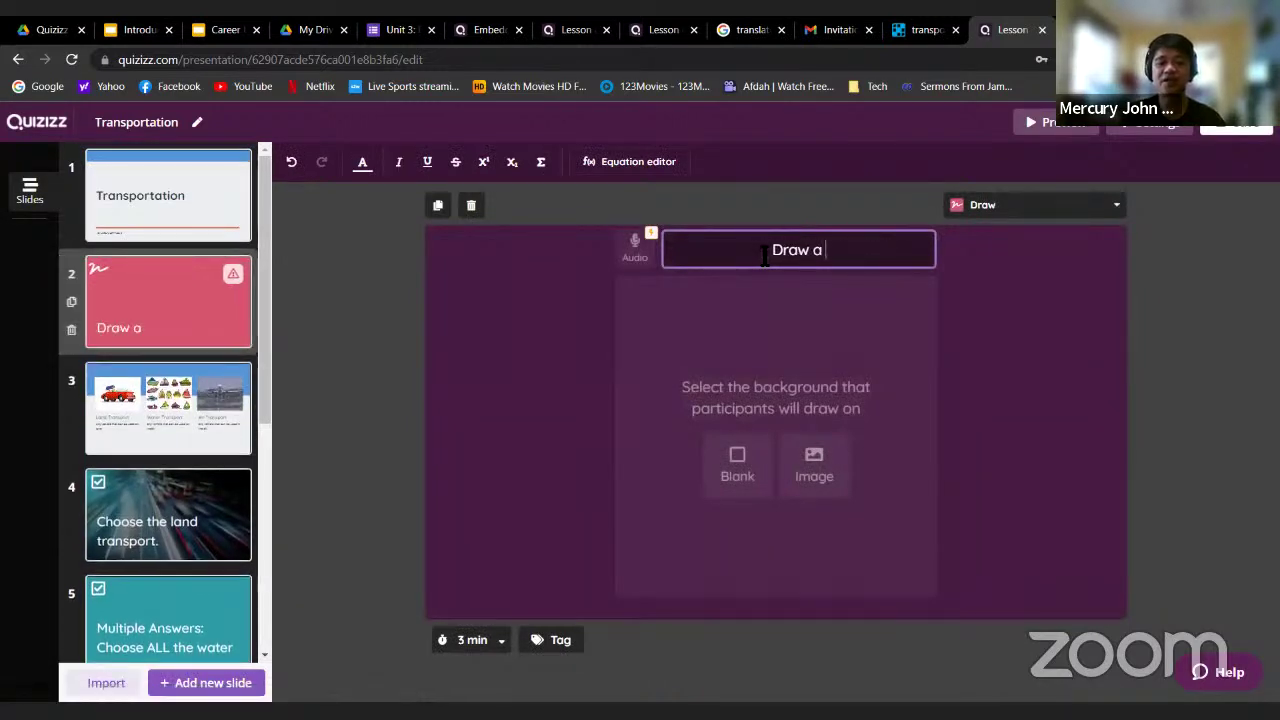
{"action": "type", "text": "bus"}
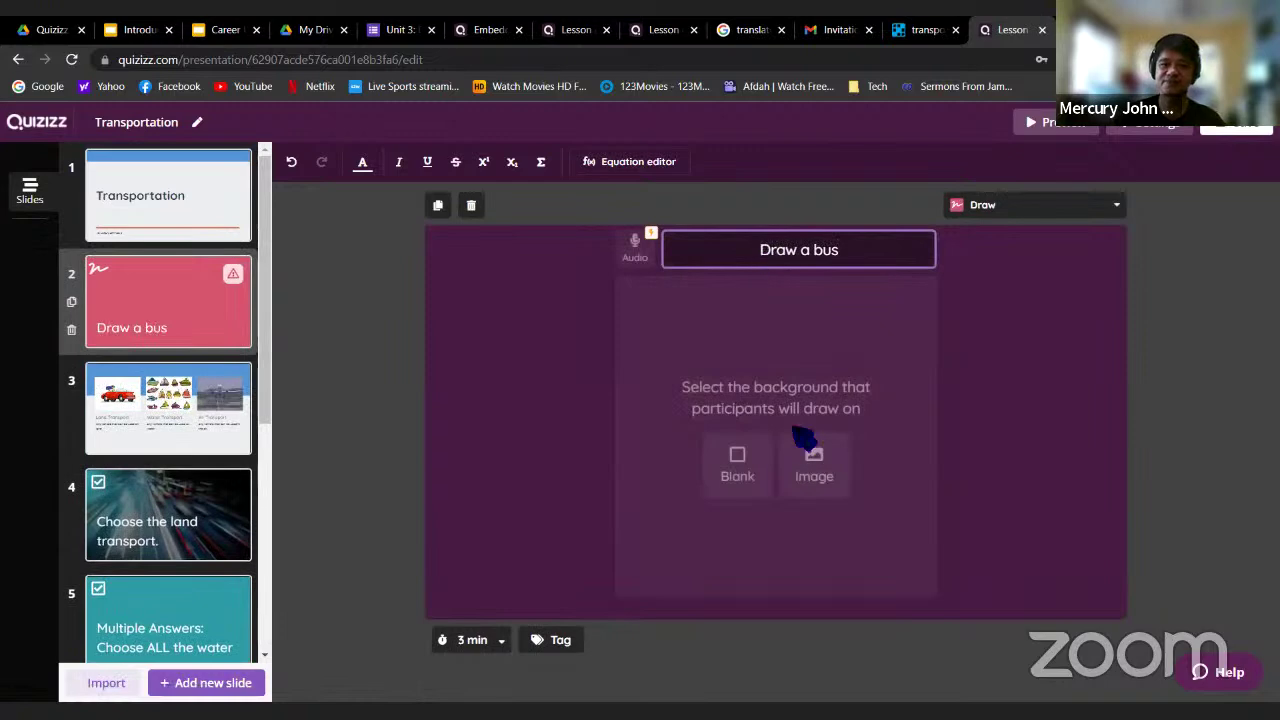
{"action": "left_click", "coordinate": [813, 470]}
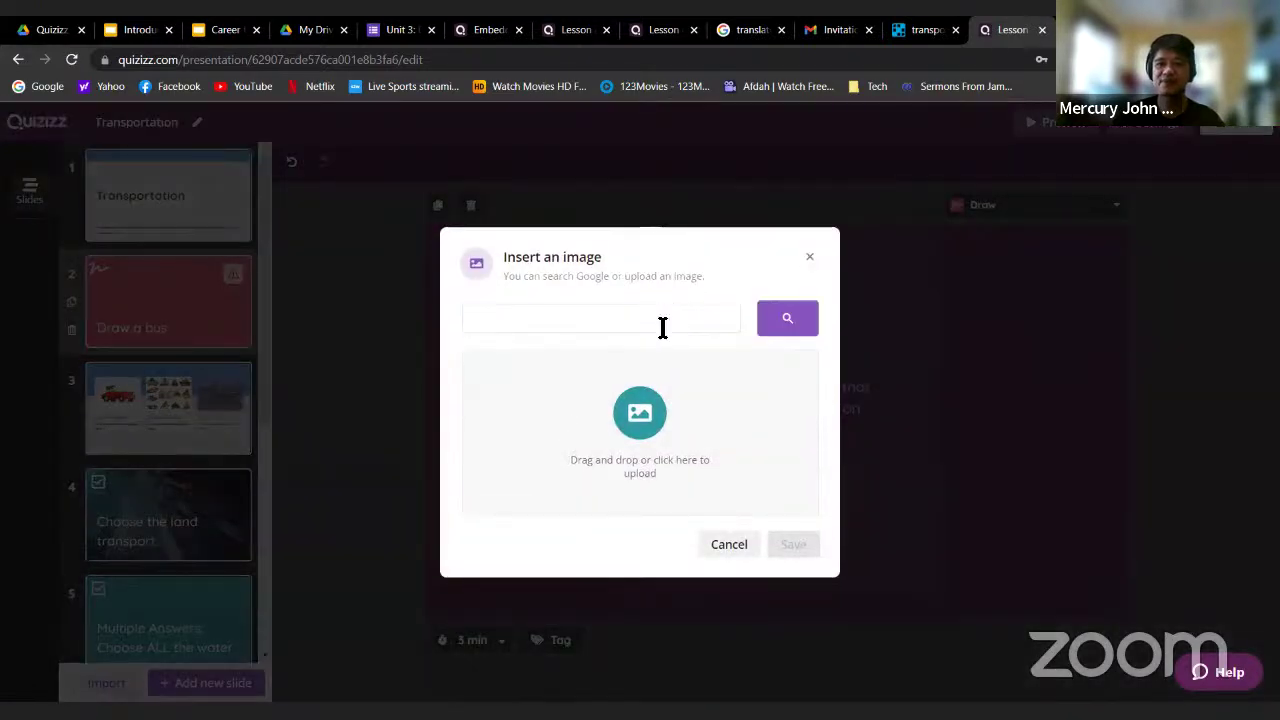
Search images for 'highway' and insert the multi-lane highway photo as the background
{"action": "type", "text": "highway"}
{"action": "key", "text": "Return"}
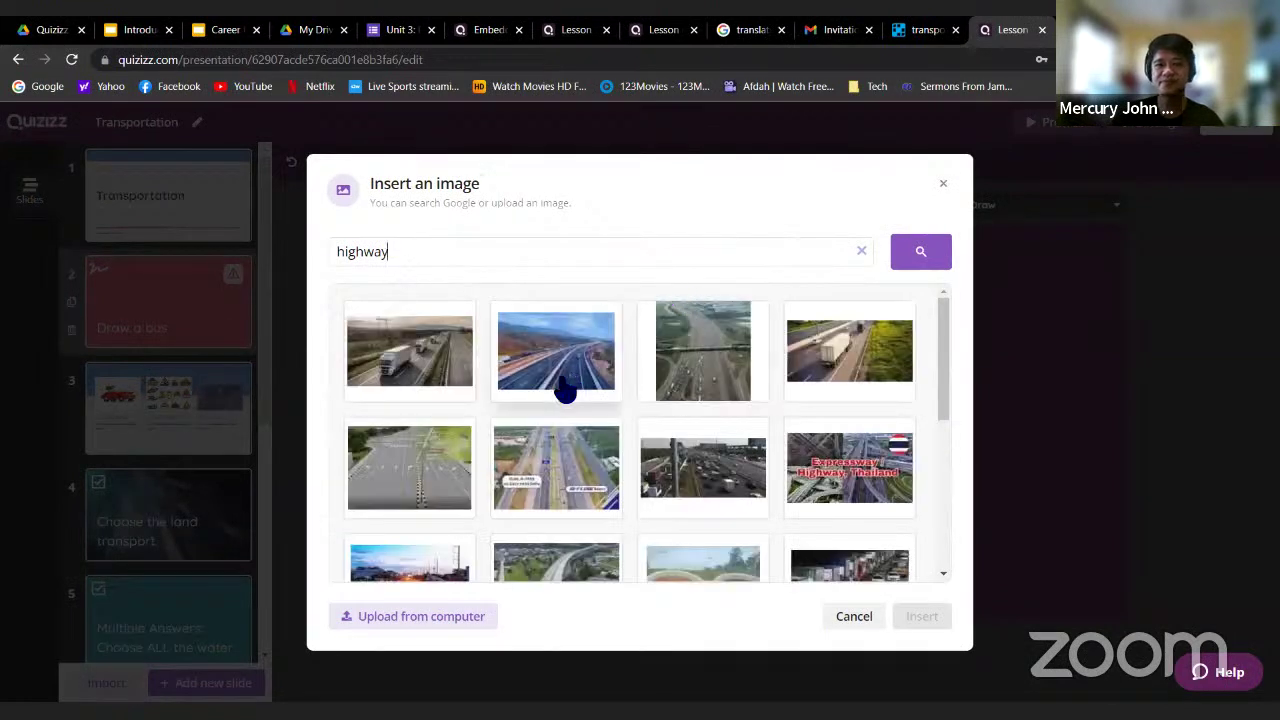
{"action": "left_click", "coordinate": [399, 505]}
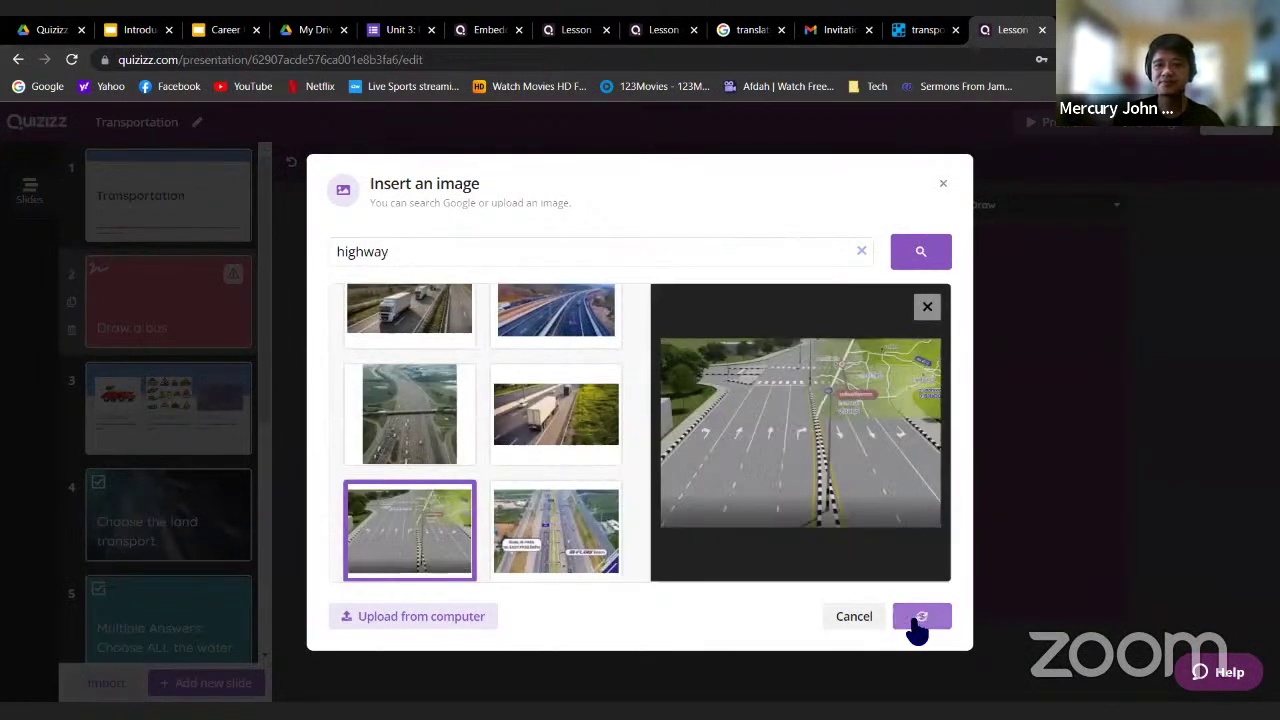
{"action": "left_click", "coordinate": [921, 617]}
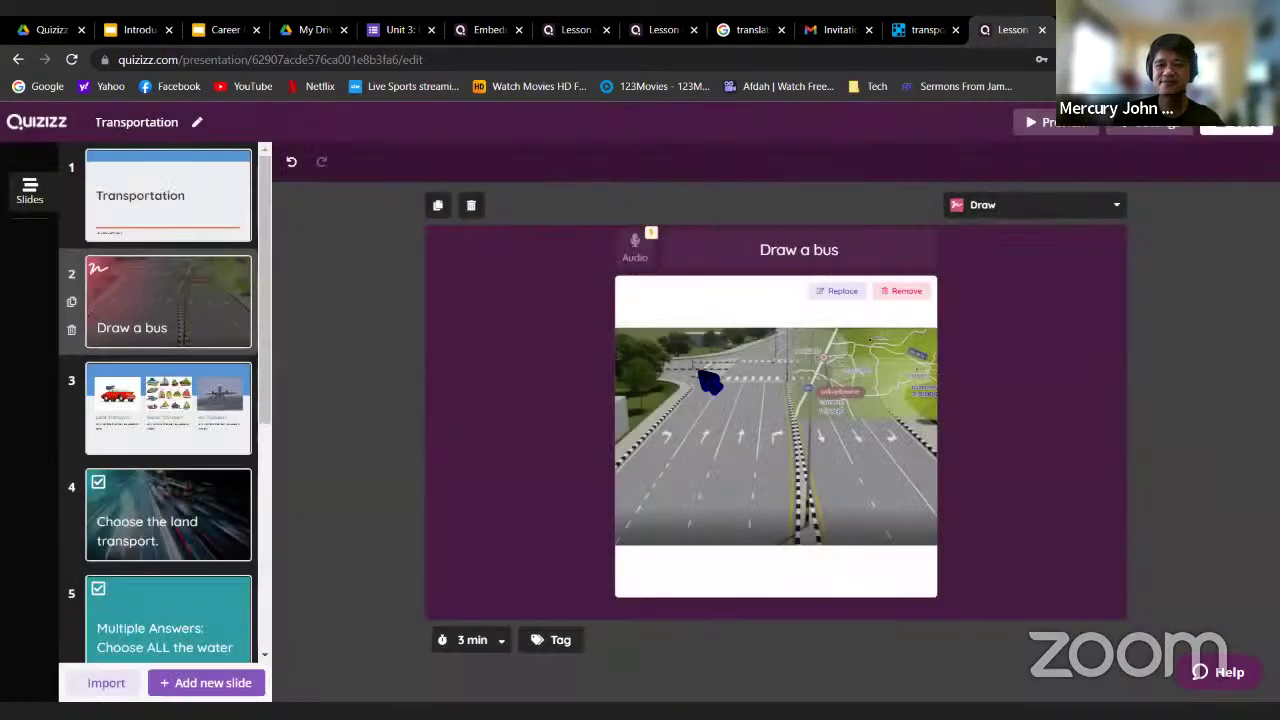
Set the Draw a bus question's time limit to 2 minutes
{"action": "left_click", "coordinate": [932, 256]}
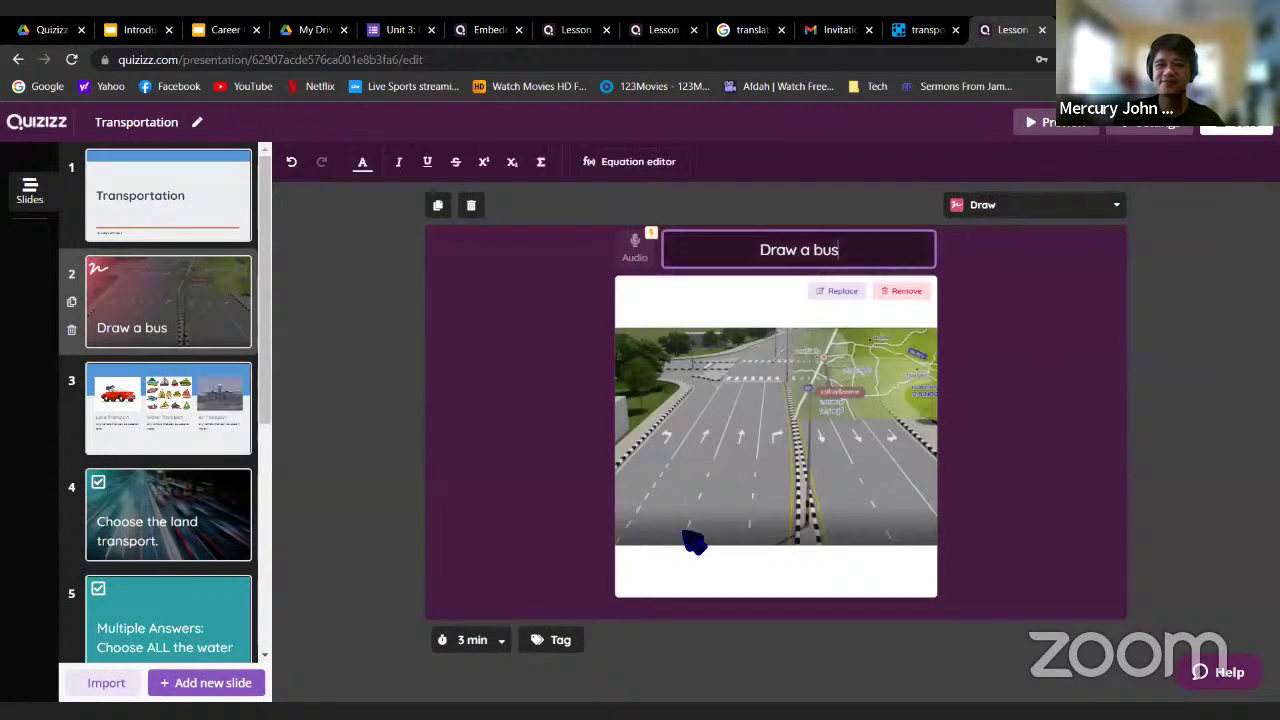
{"action": "left_click", "coordinate": [497, 645]}
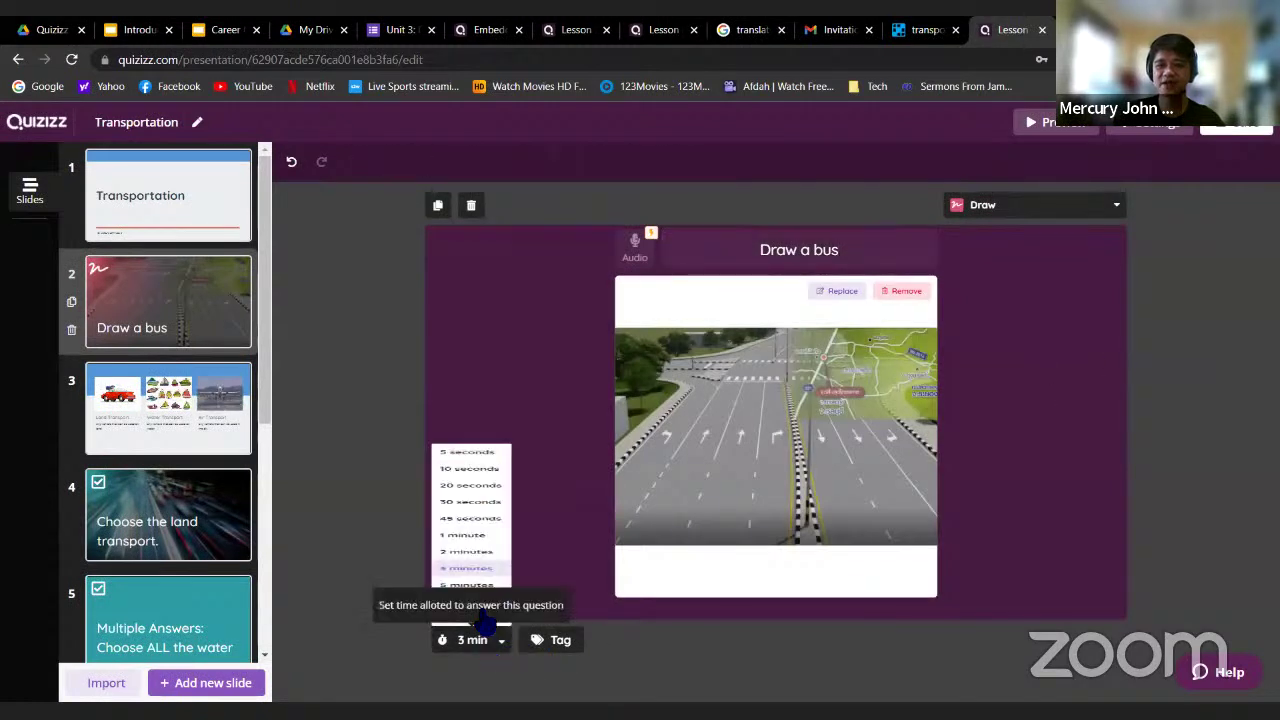
{"action": "left_click", "coordinate": [466, 470]}
{"action": "mouse_move", "coordinate": [705, 448]}
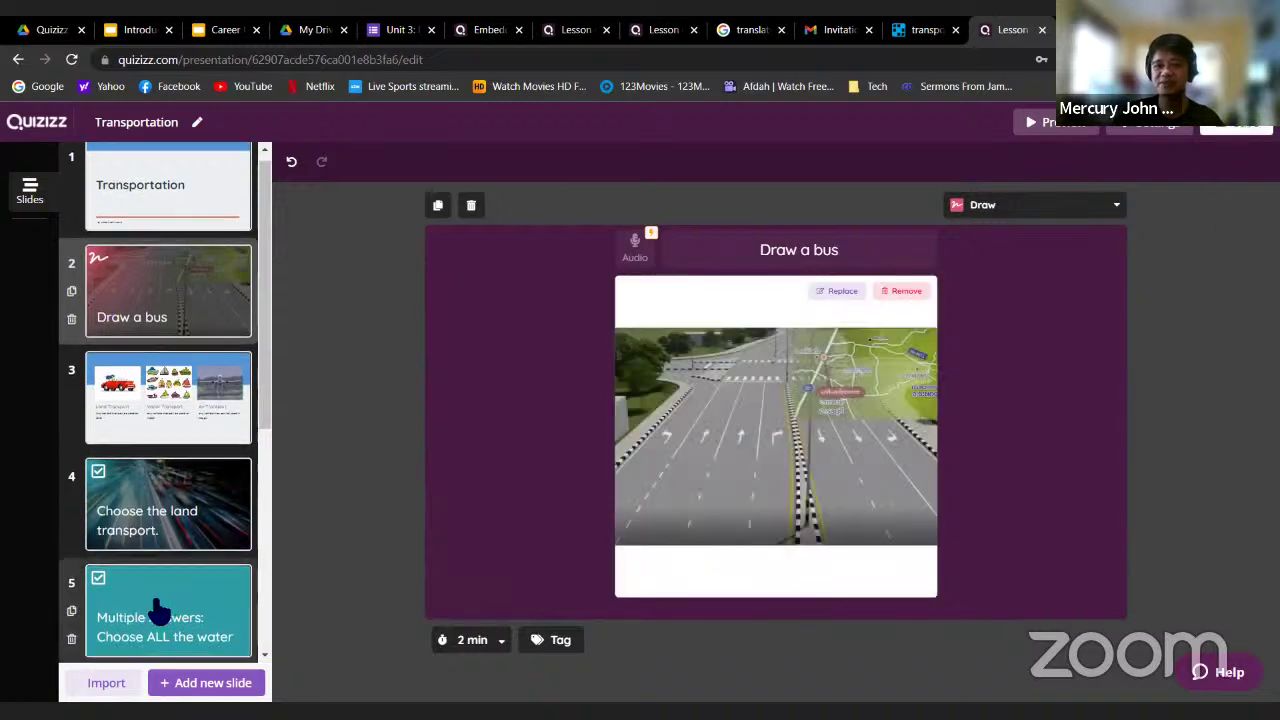
Drag the Draw a bus slide to the end of the lesson as slide 9 and save
{"action": "scroll", "coordinate": [160, 605], "scroll_direction": "down", "scroll_amount": 5}
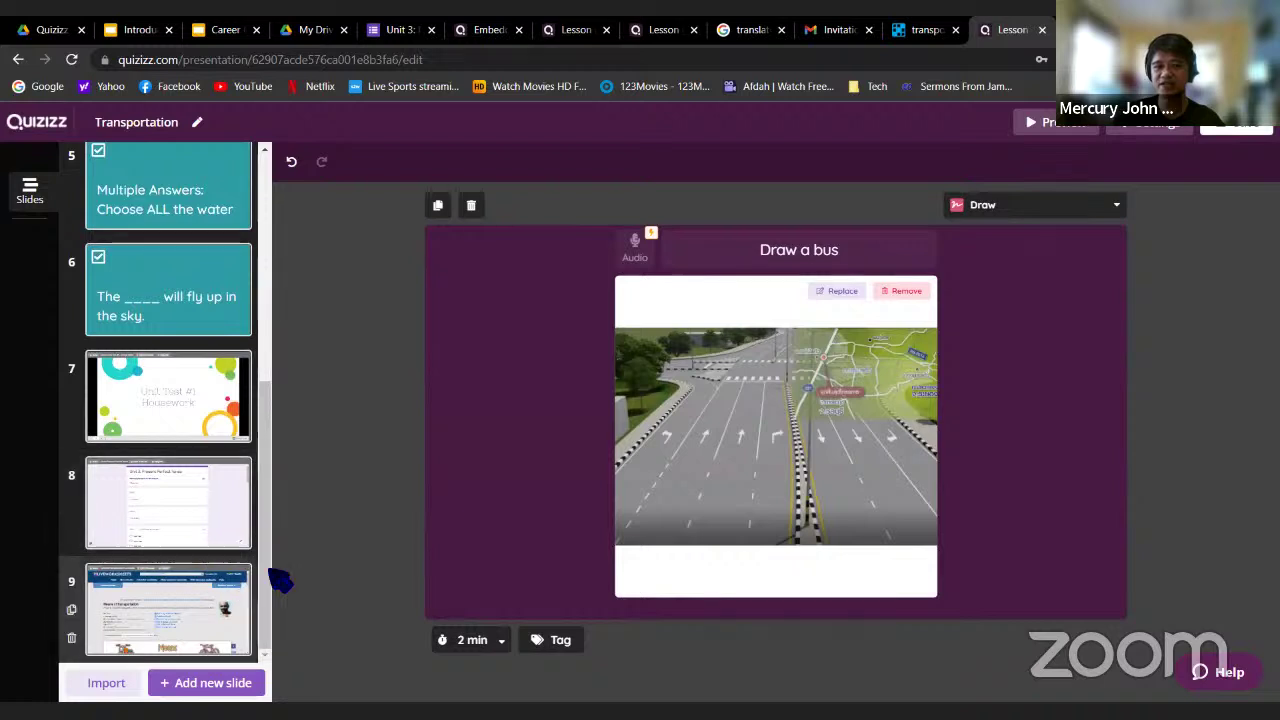
{"action": "left_click_drag", "start_coordinate": [266, 572], "coordinate": [255, 339]}
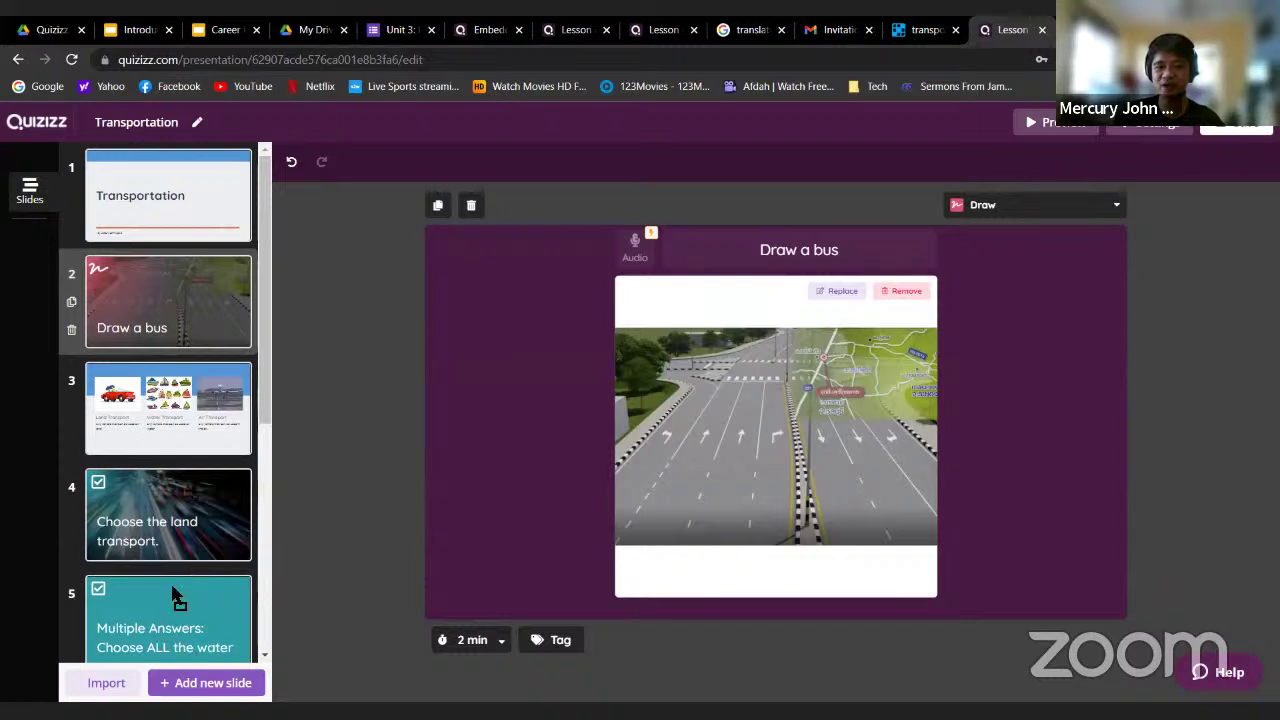
{"action": "left_click_drag", "start_coordinate": [172, 588], "coordinate": [173, 590]}
{"action": "left_click_drag", "start_coordinate": [269, 348], "coordinate": [271, 540]}
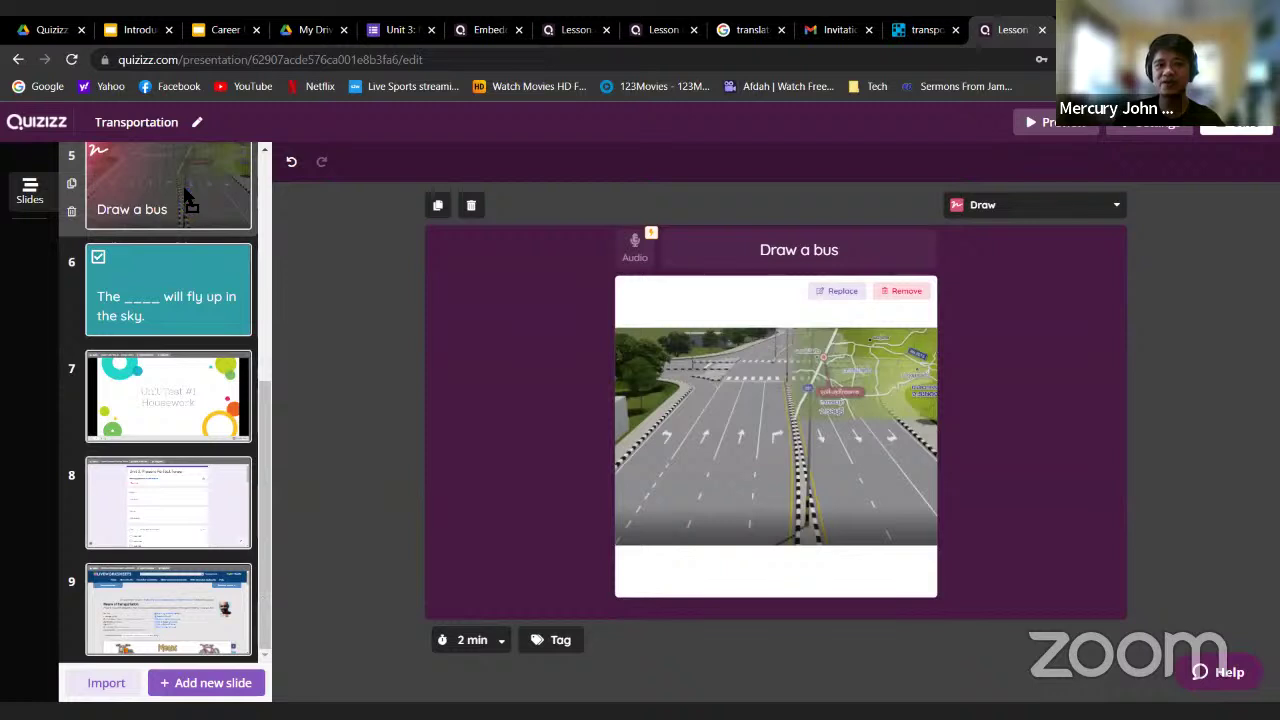
{"action": "mouse_move", "coordinate": [185, 195]}
{"action": "left_mouse_down"}
{"action": "mouse_move", "coordinate": [266, 449]}
{"action": "mouse_move", "coordinate": [271, 557]}
{"action": "mouse_move", "coordinate": [170, 527]}
{"action": "mouse_move", "coordinate": [171, 640]}
{"action": "left_mouse_up"}
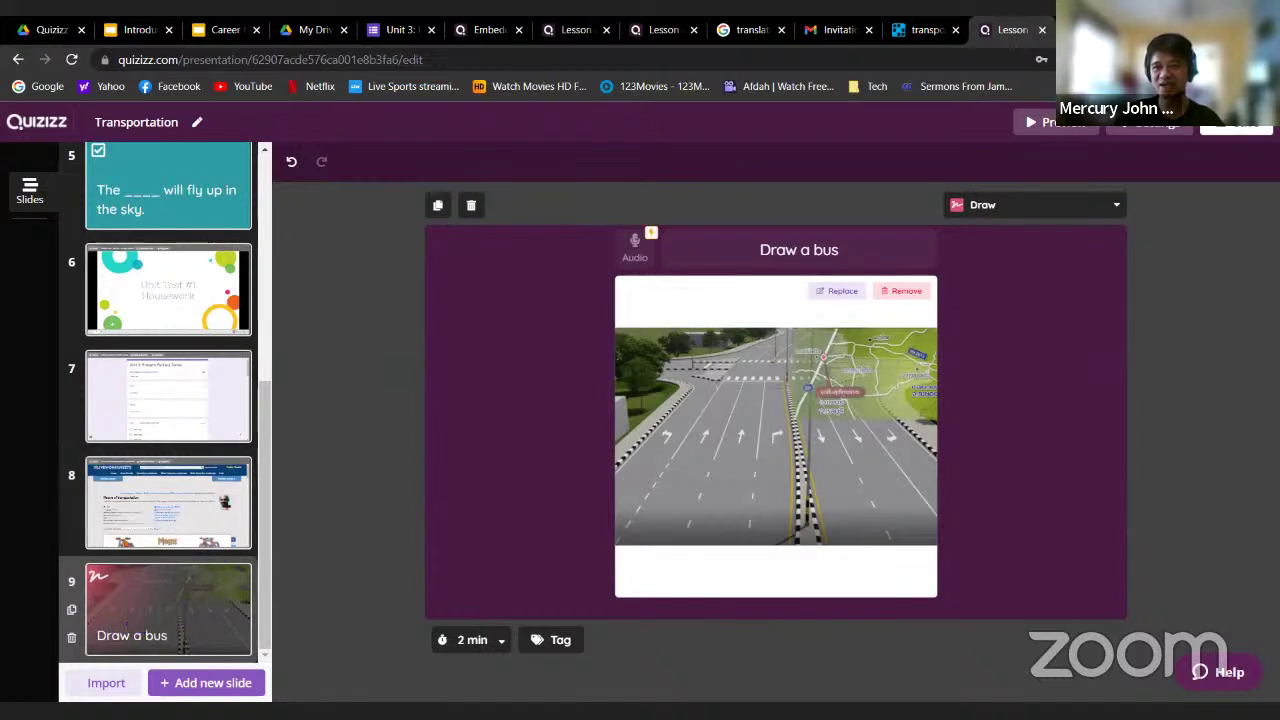
{"action": "left_click", "coordinate": [1237, 133]}
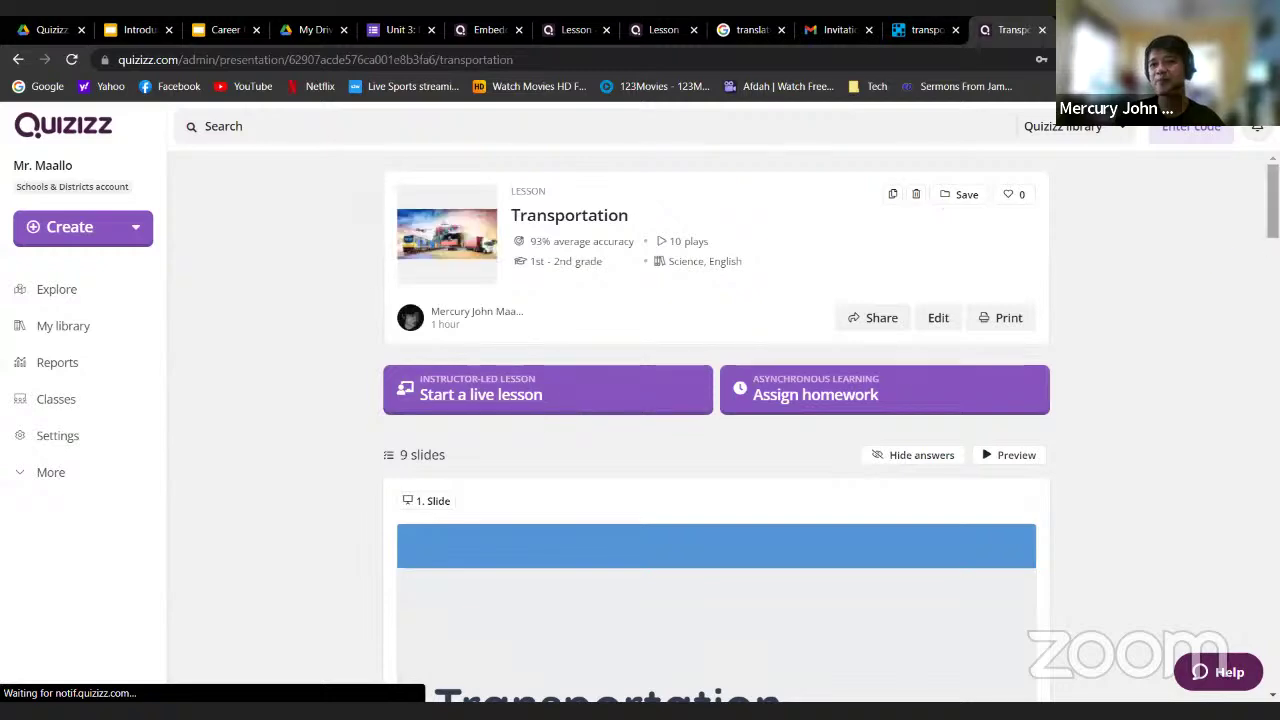
{"action": "scroll", "coordinate": [716, 430], "scroll_direction": "down", "scroll_amount": 6}
{"action": "scroll", "coordinate": [716, 430], "scroll_direction": "down", "scroll_amount": 20}
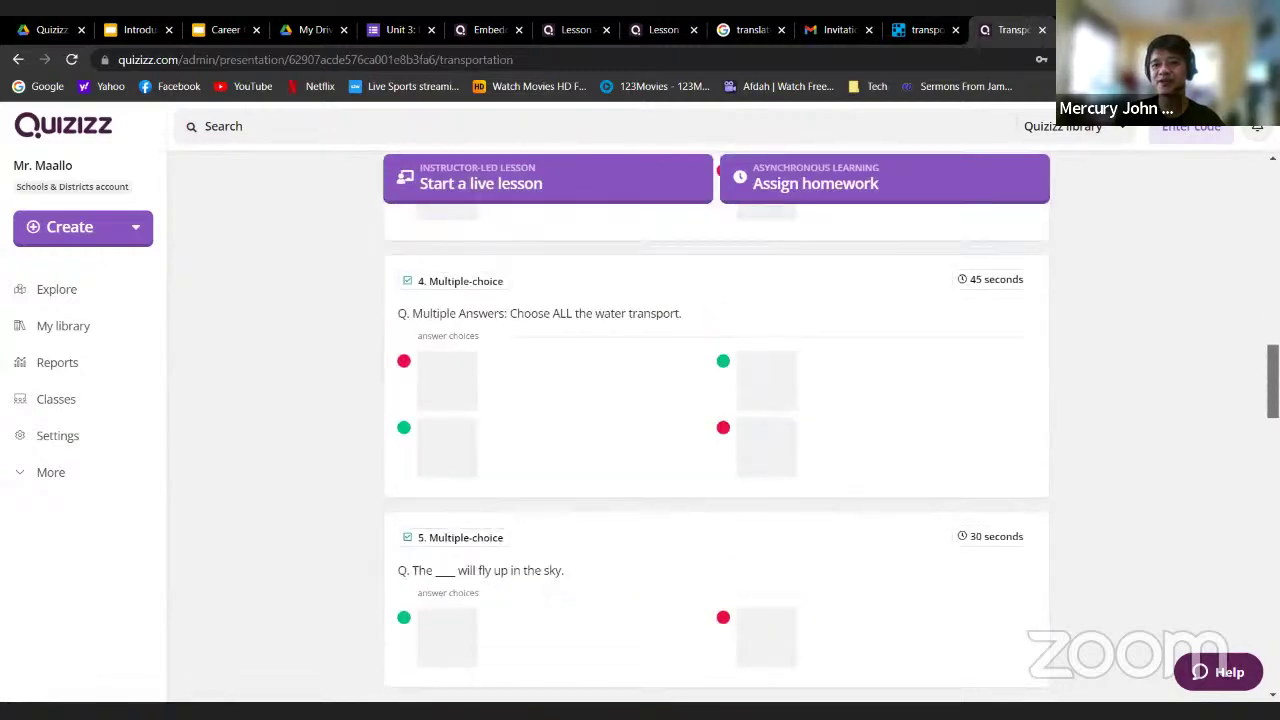
{"action": "scroll", "coordinate": [485, 560], "scroll_direction": "up", "scroll_amount": 5}
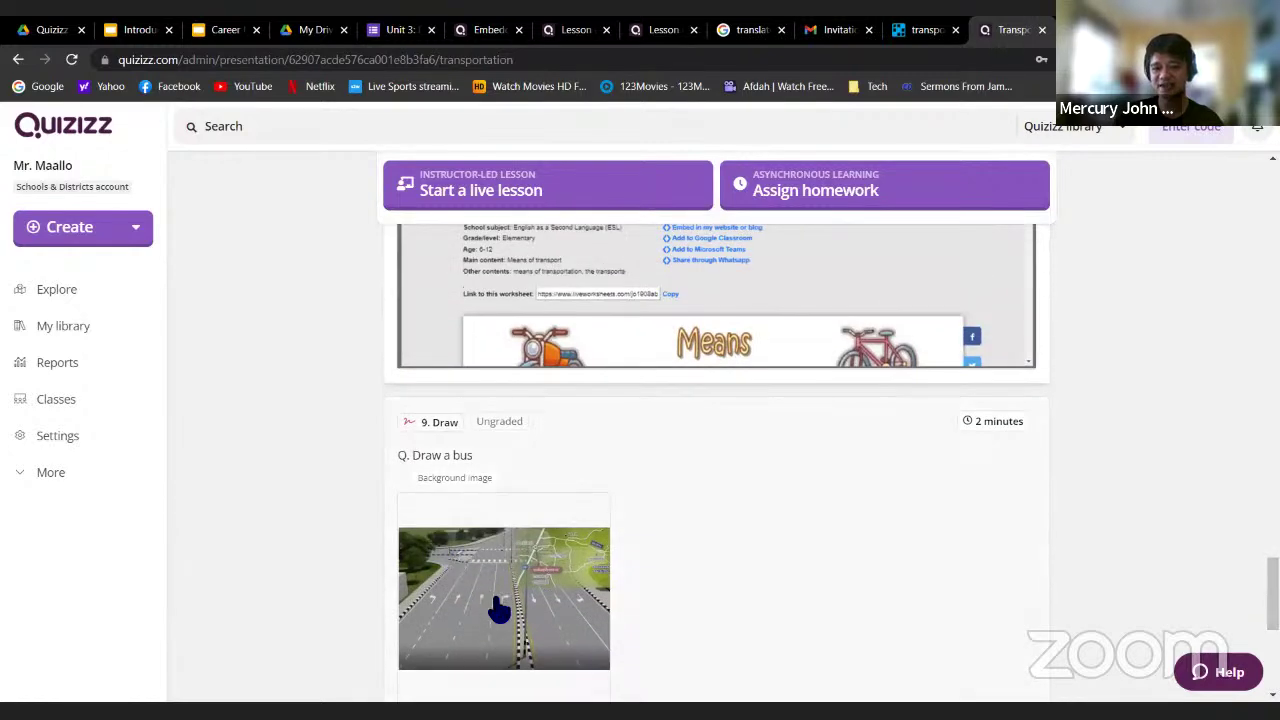
{"action": "left_click", "coordinate": [1022, 565]}
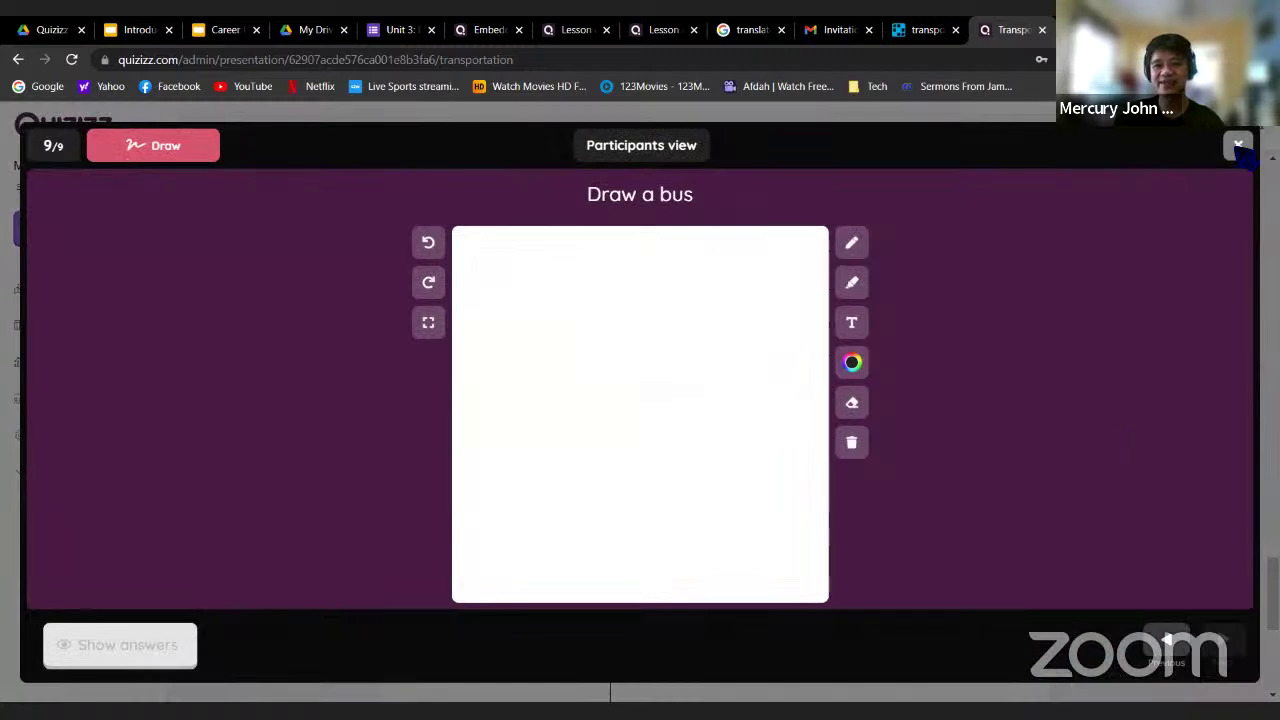
{"action": "left_click", "coordinate": [1238, 145]}
{"action": "scroll", "coordinate": [1120, 366], "scroll_direction": "up", "scroll_amount": 20}
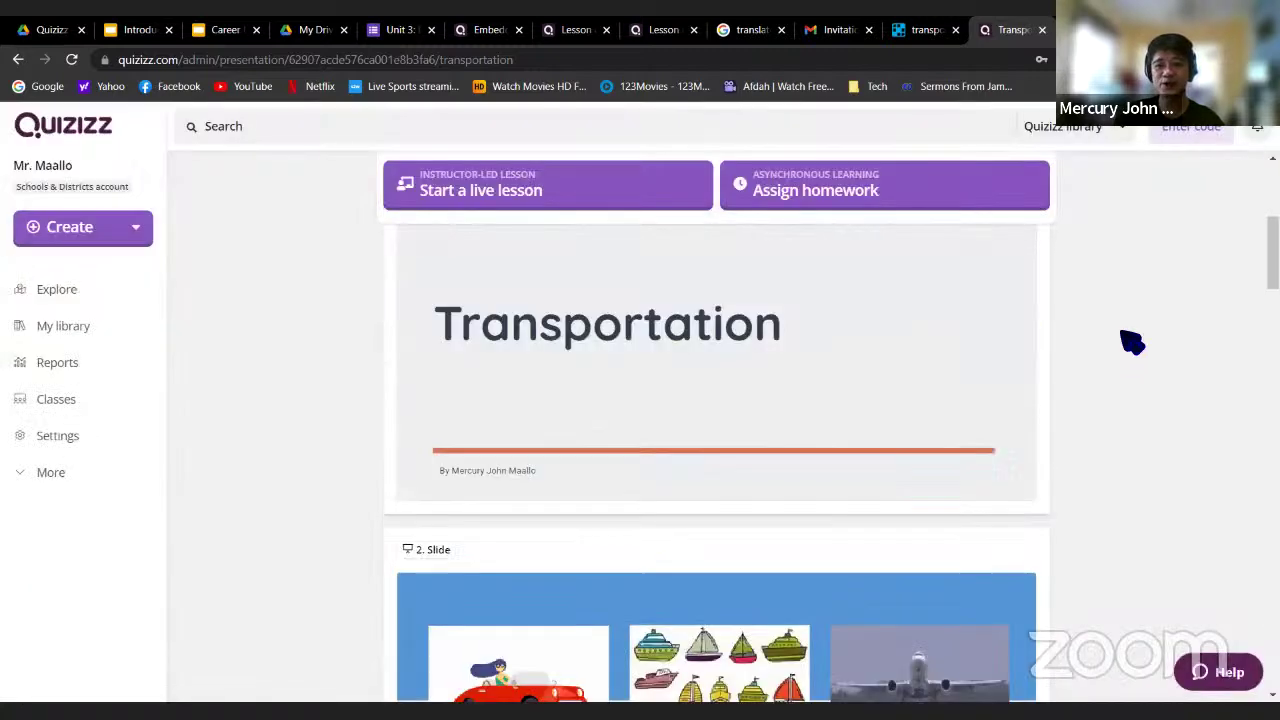
{"action": "scroll", "coordinate": [1132, 342], "scroll_direction": "up", "scroll_amount": 3}
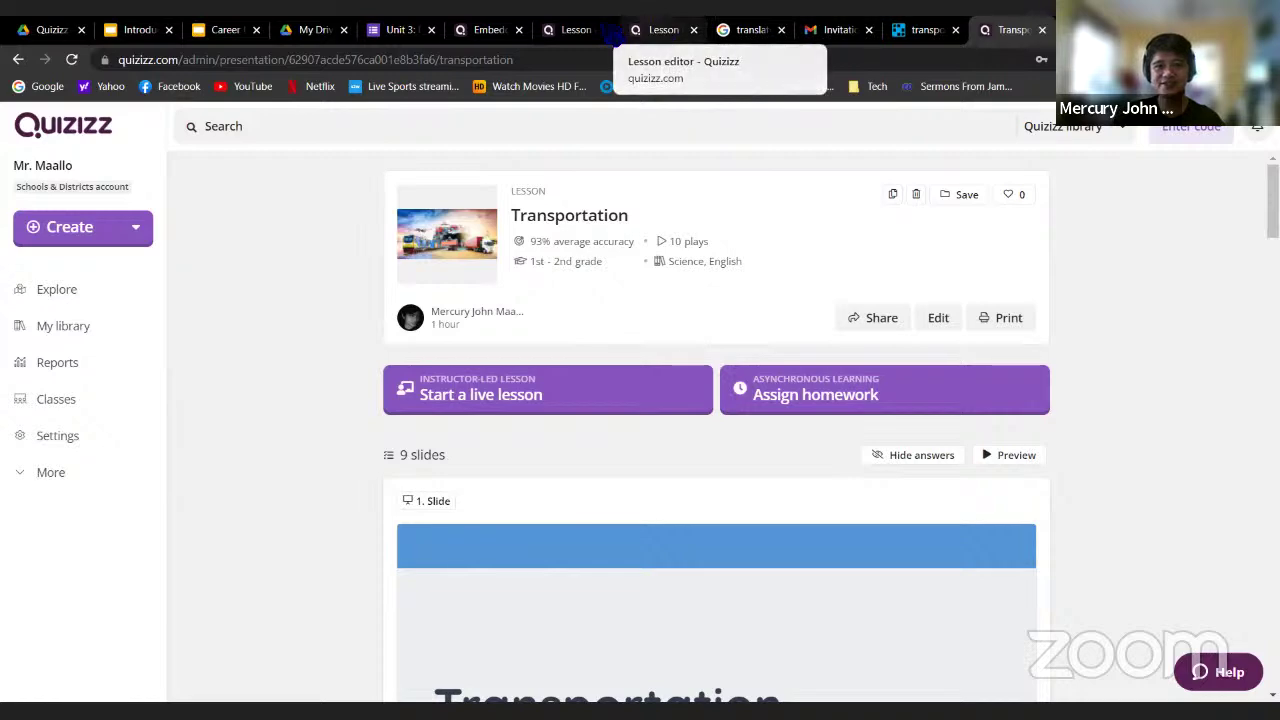
Switch to the 'What will we learn today?' lesson and inspect its two bullet-list text boxes
{"action": "left_click", "coordinate": [663, 30]}
{"action": "left_click", "coordinate": [576, 30]}
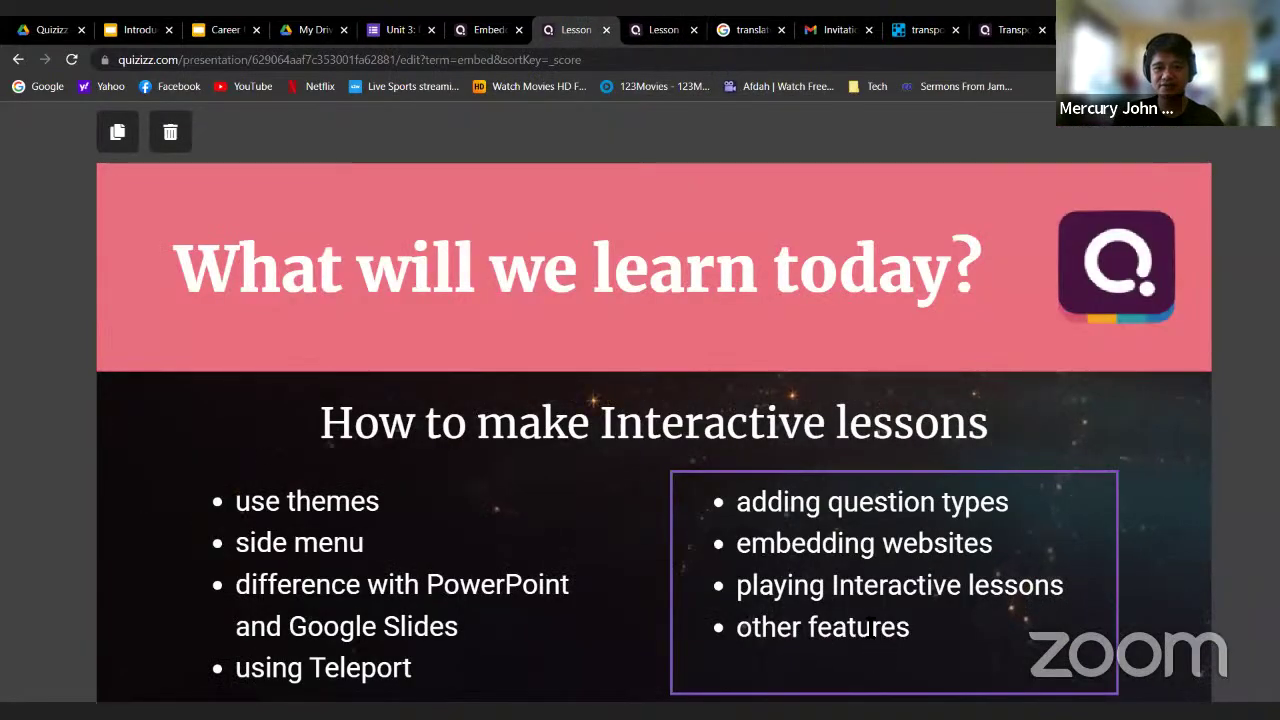
{"action": "left_click", "coordinate": [312, 500]}
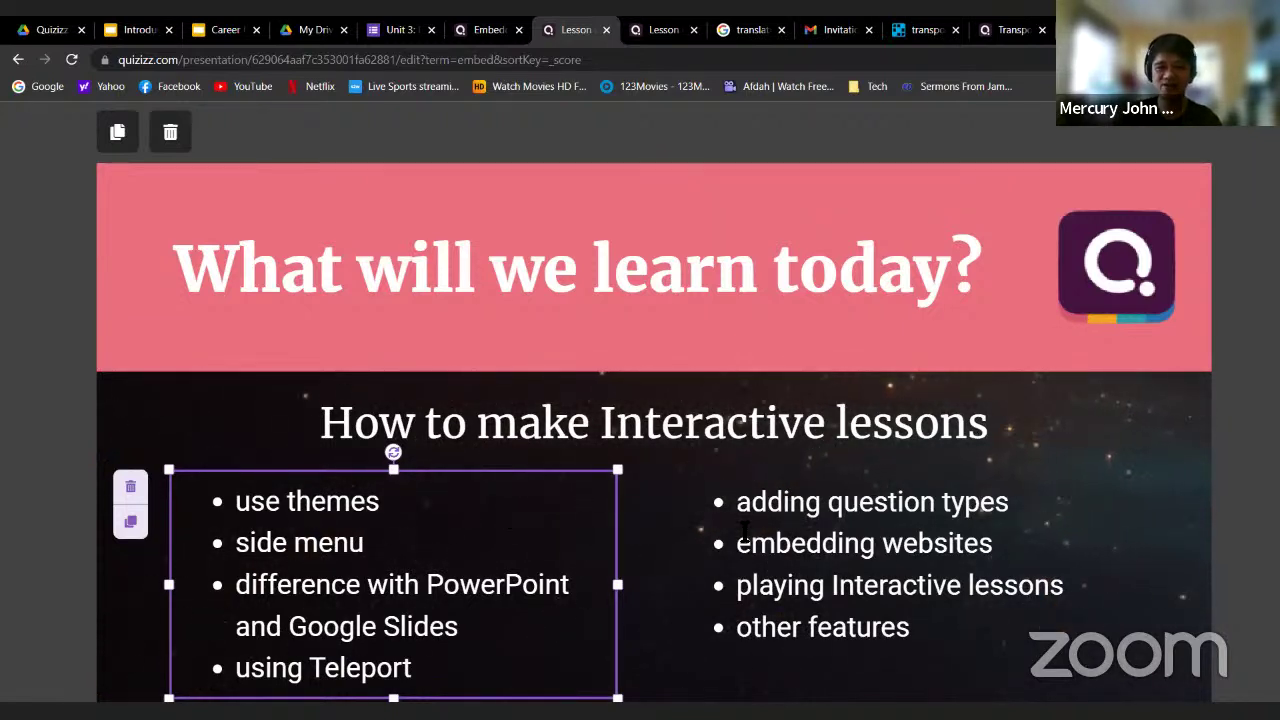
{"action": "left_click", "coordinate": [750, 538]}
{"action": "left_click_drag", "start_coordinate": [738, 543], "coordinate": [1006, 541]}
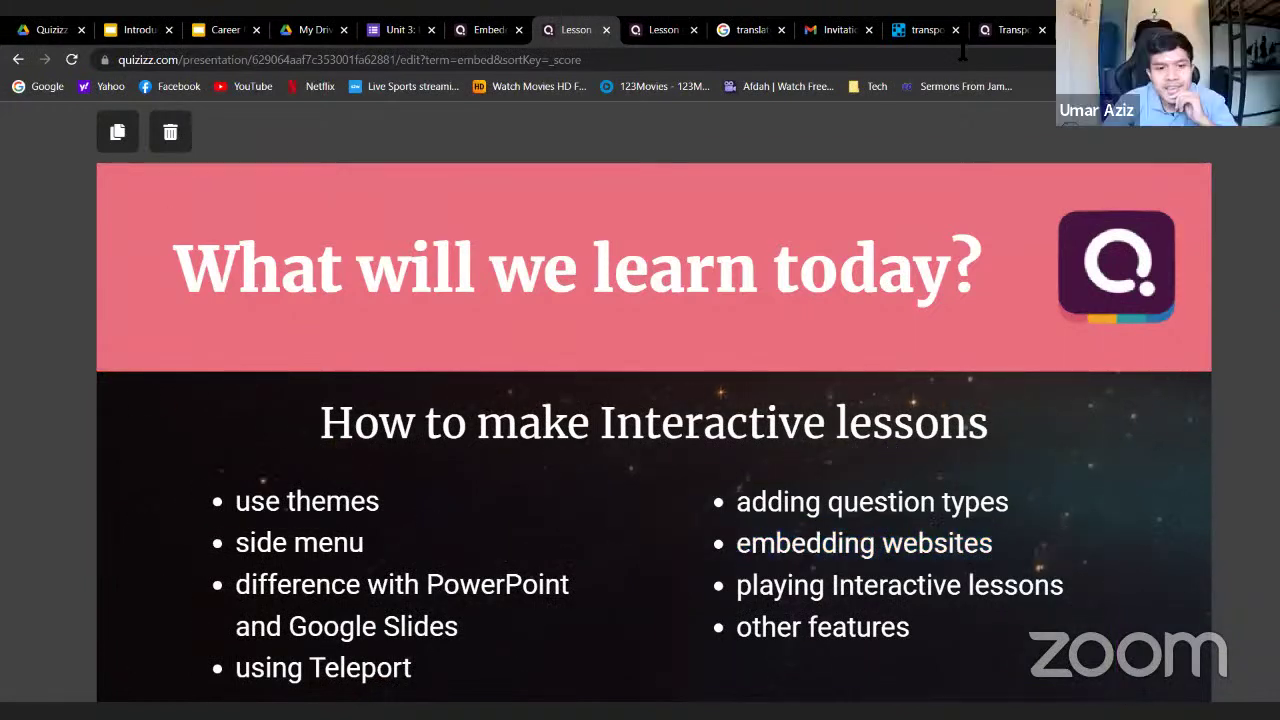
{"action": "key", "text": "Escape"}
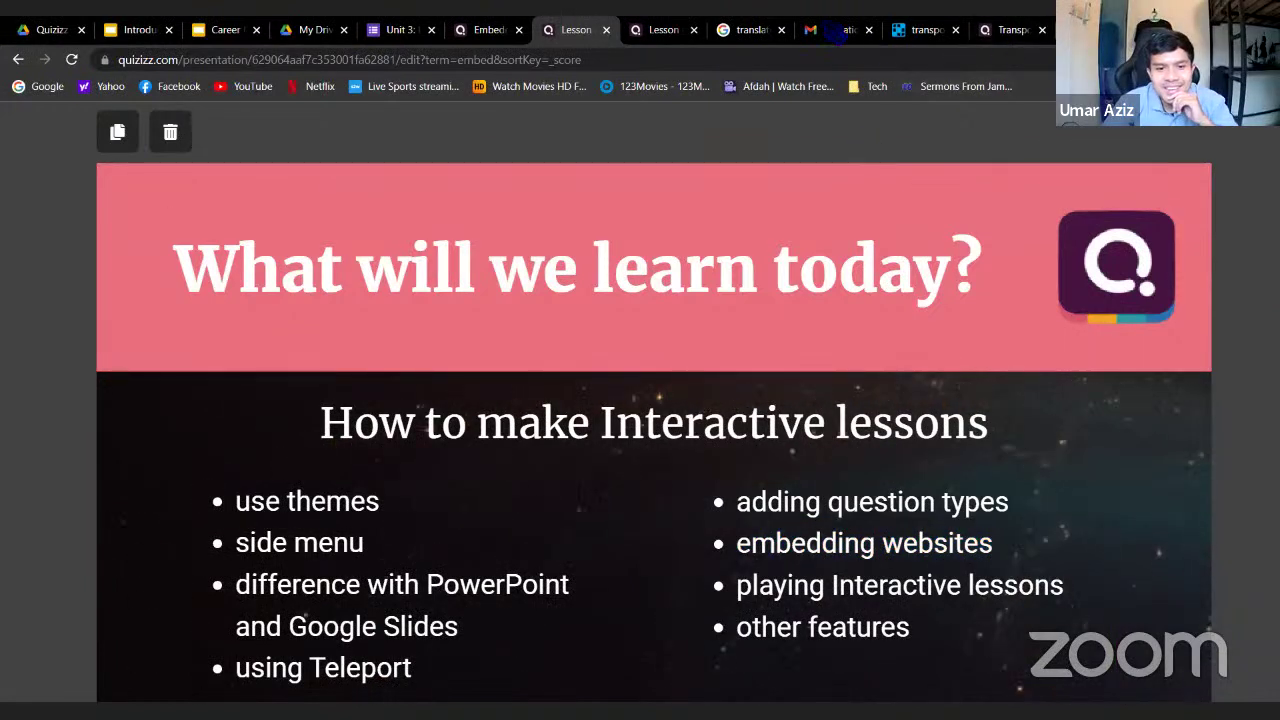